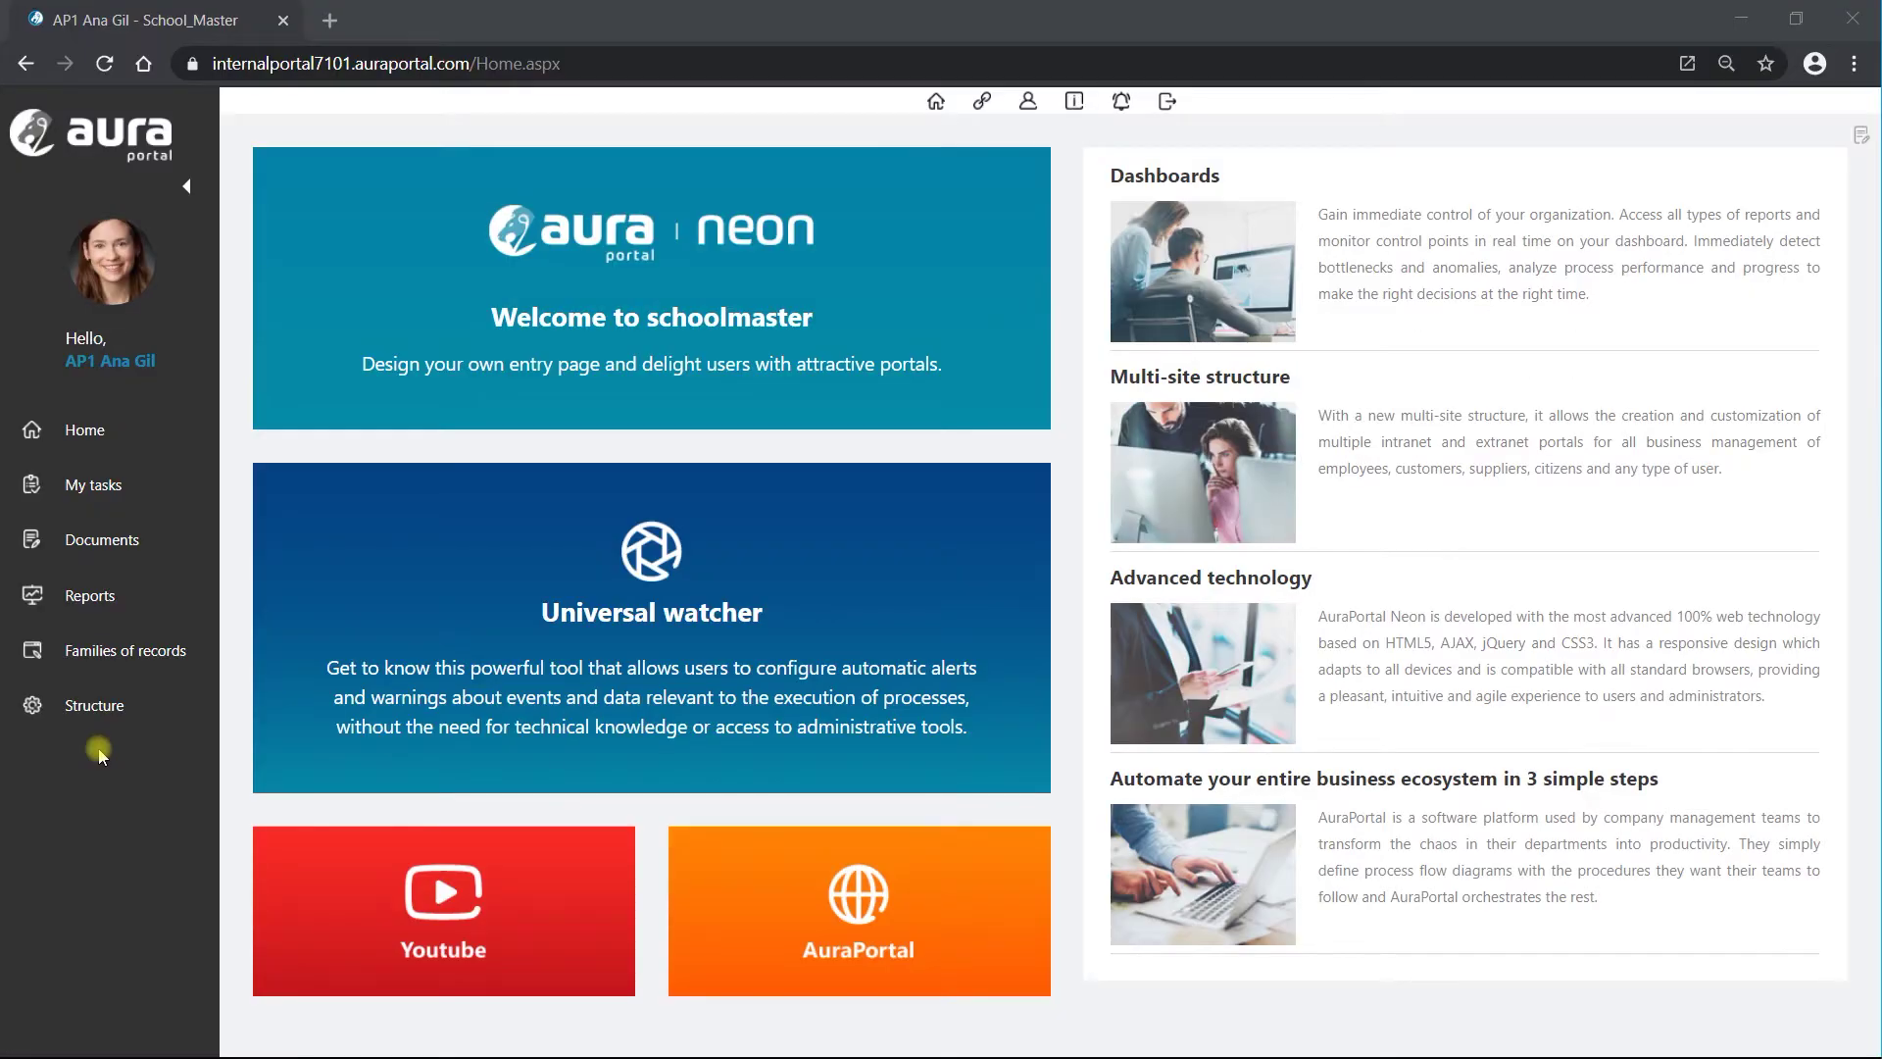
Open the 2.0 Teacher task's Action buttons division and bring up its message form in the form designer
left_click(73, 488)
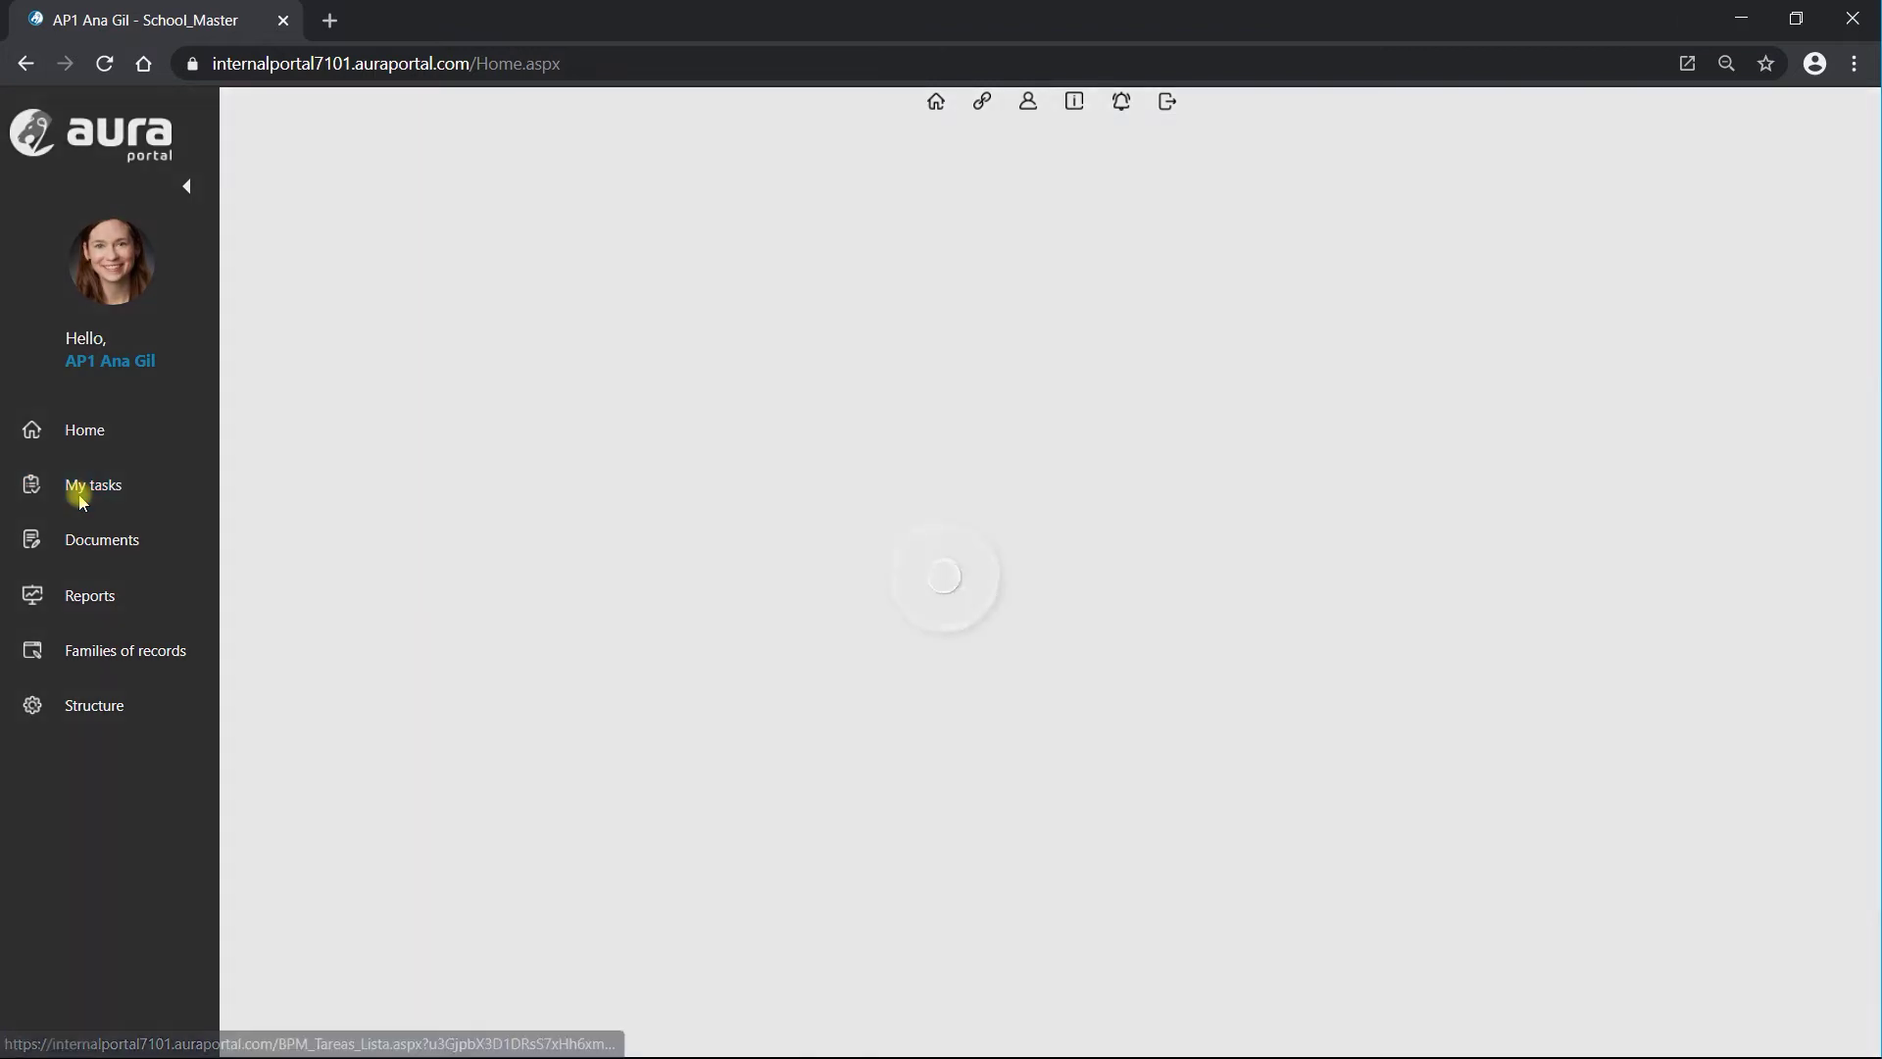
left_click(400, 490)
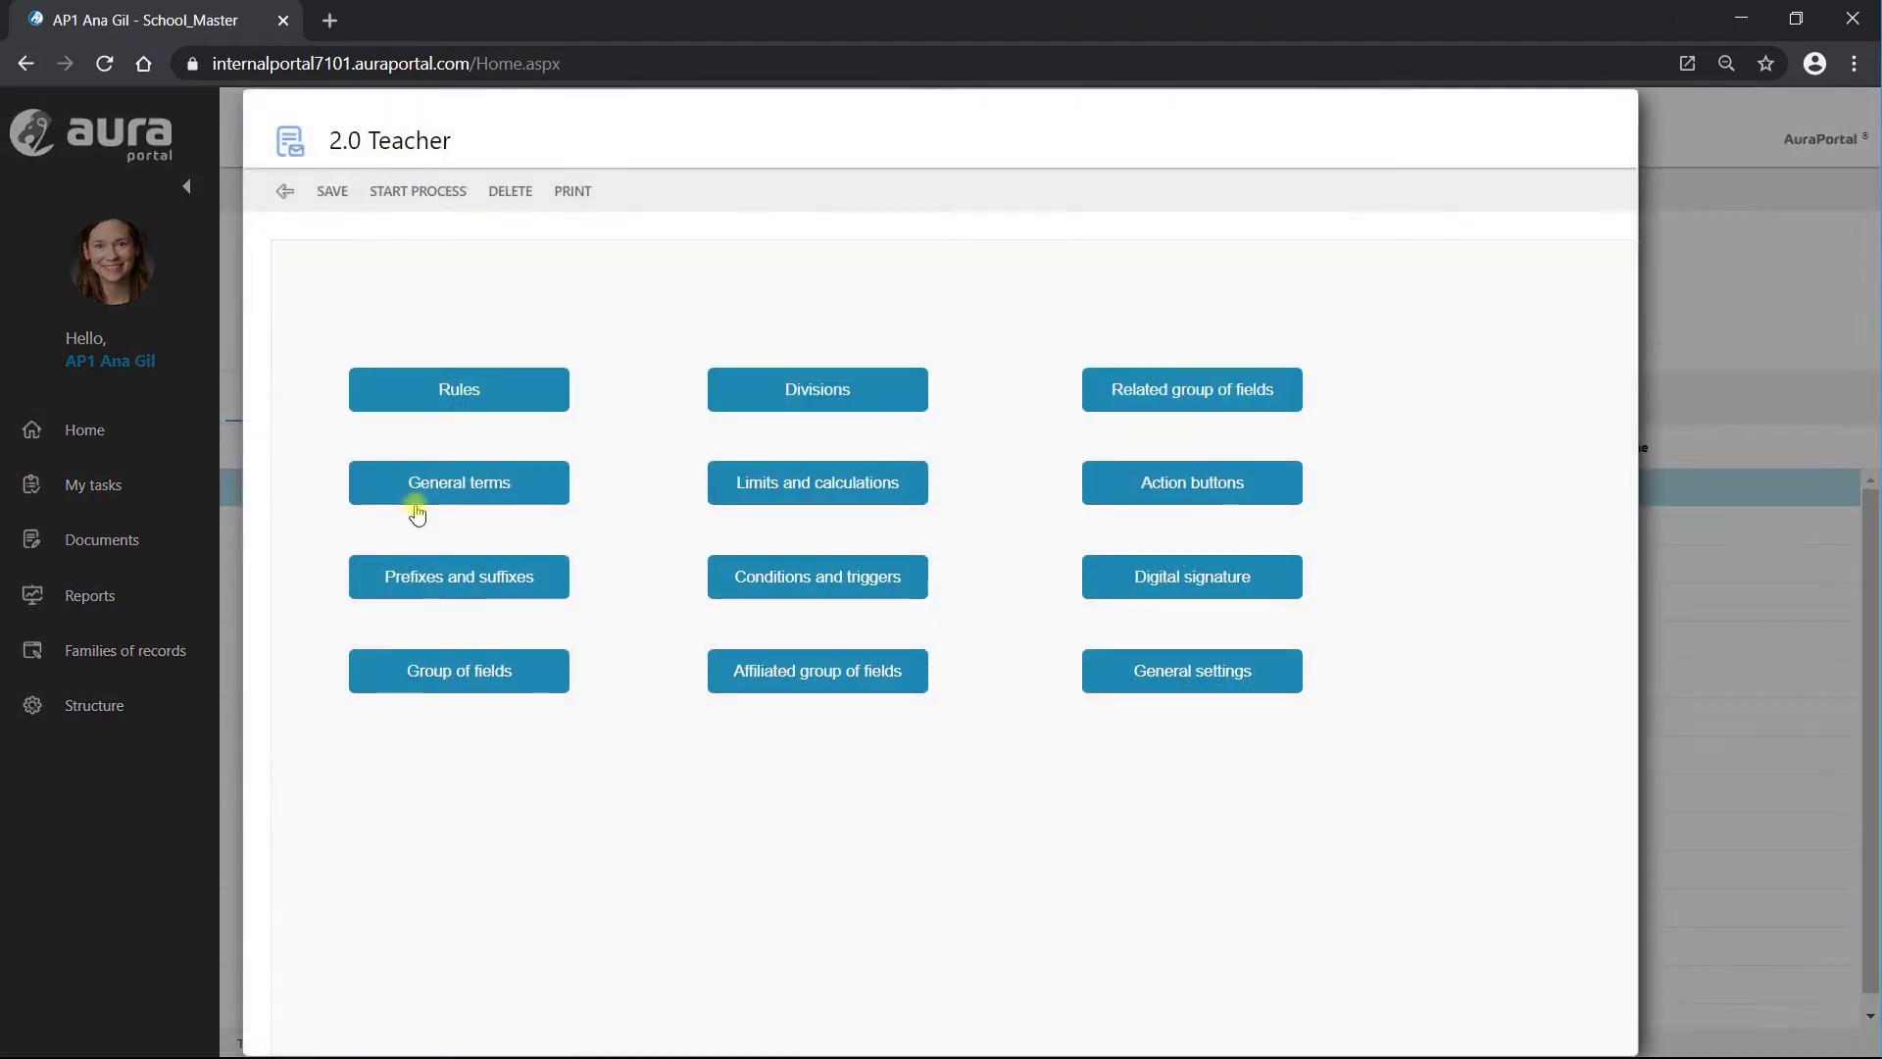
left_click(1158, 487)
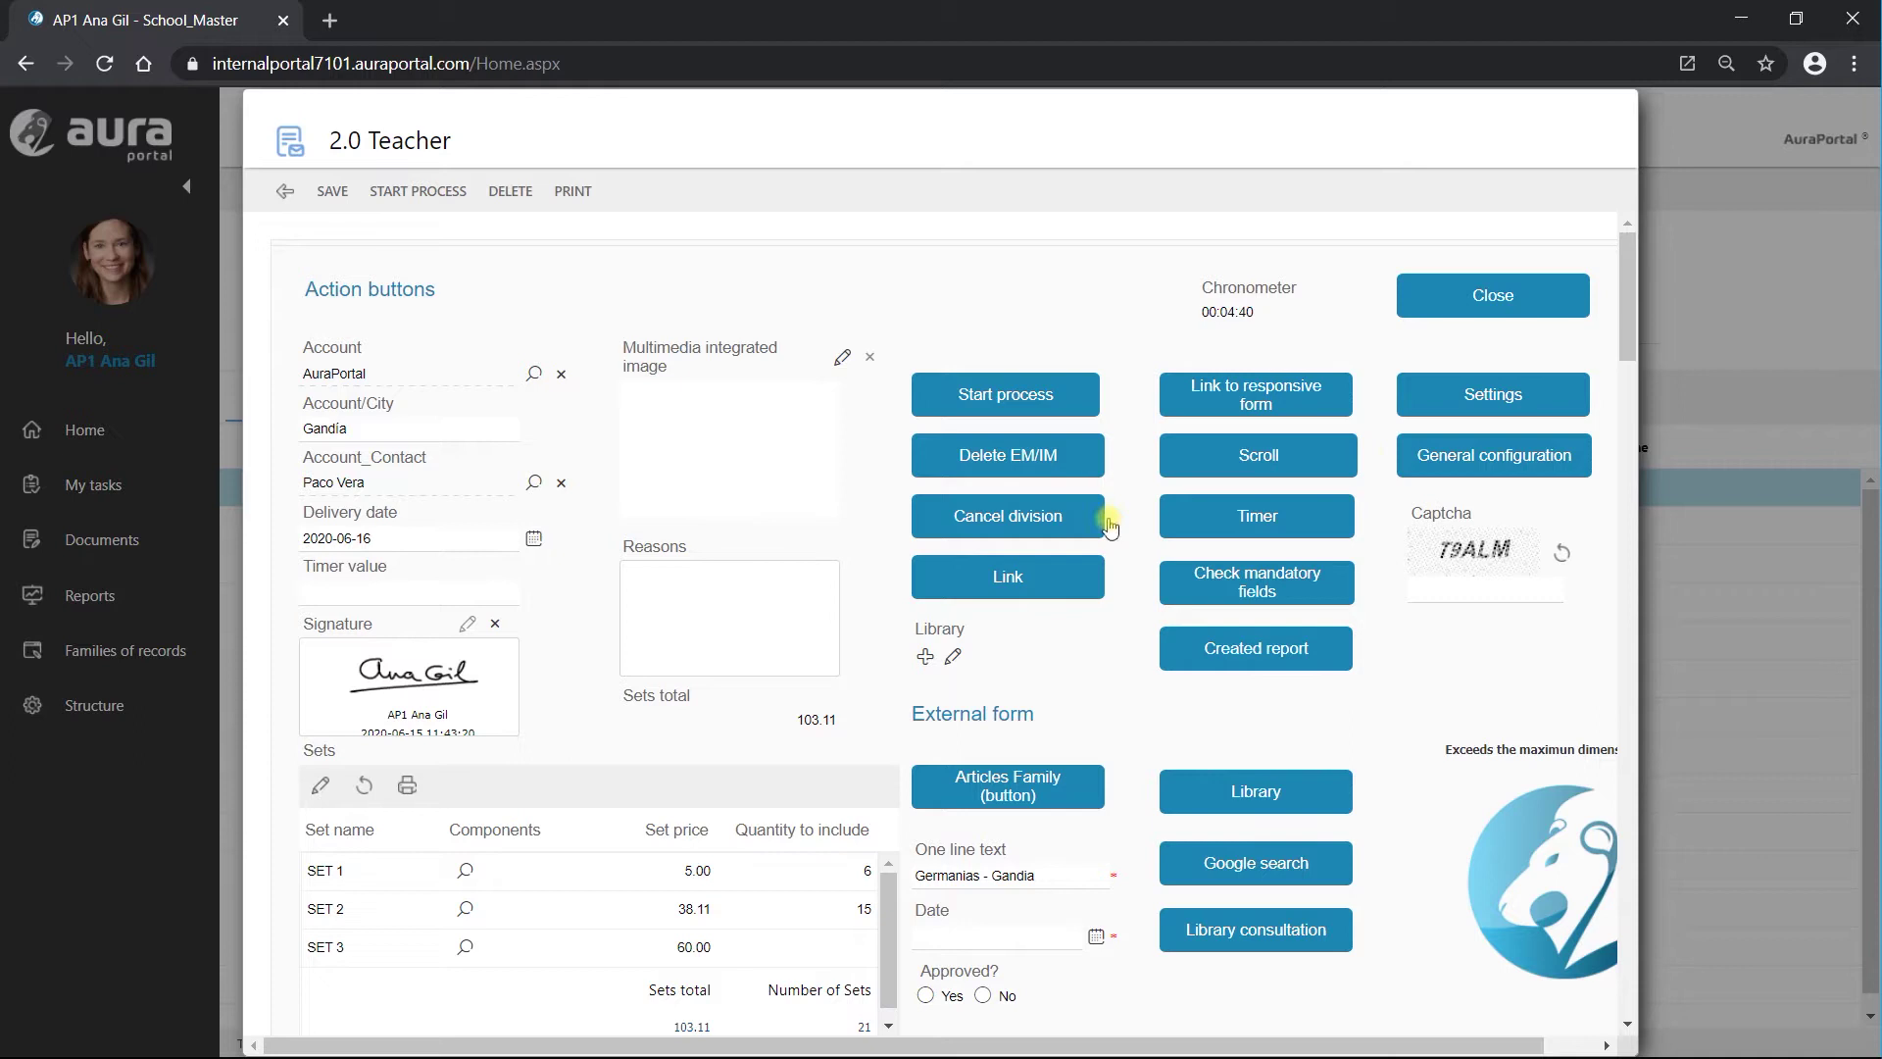
left_click(1479, 400)
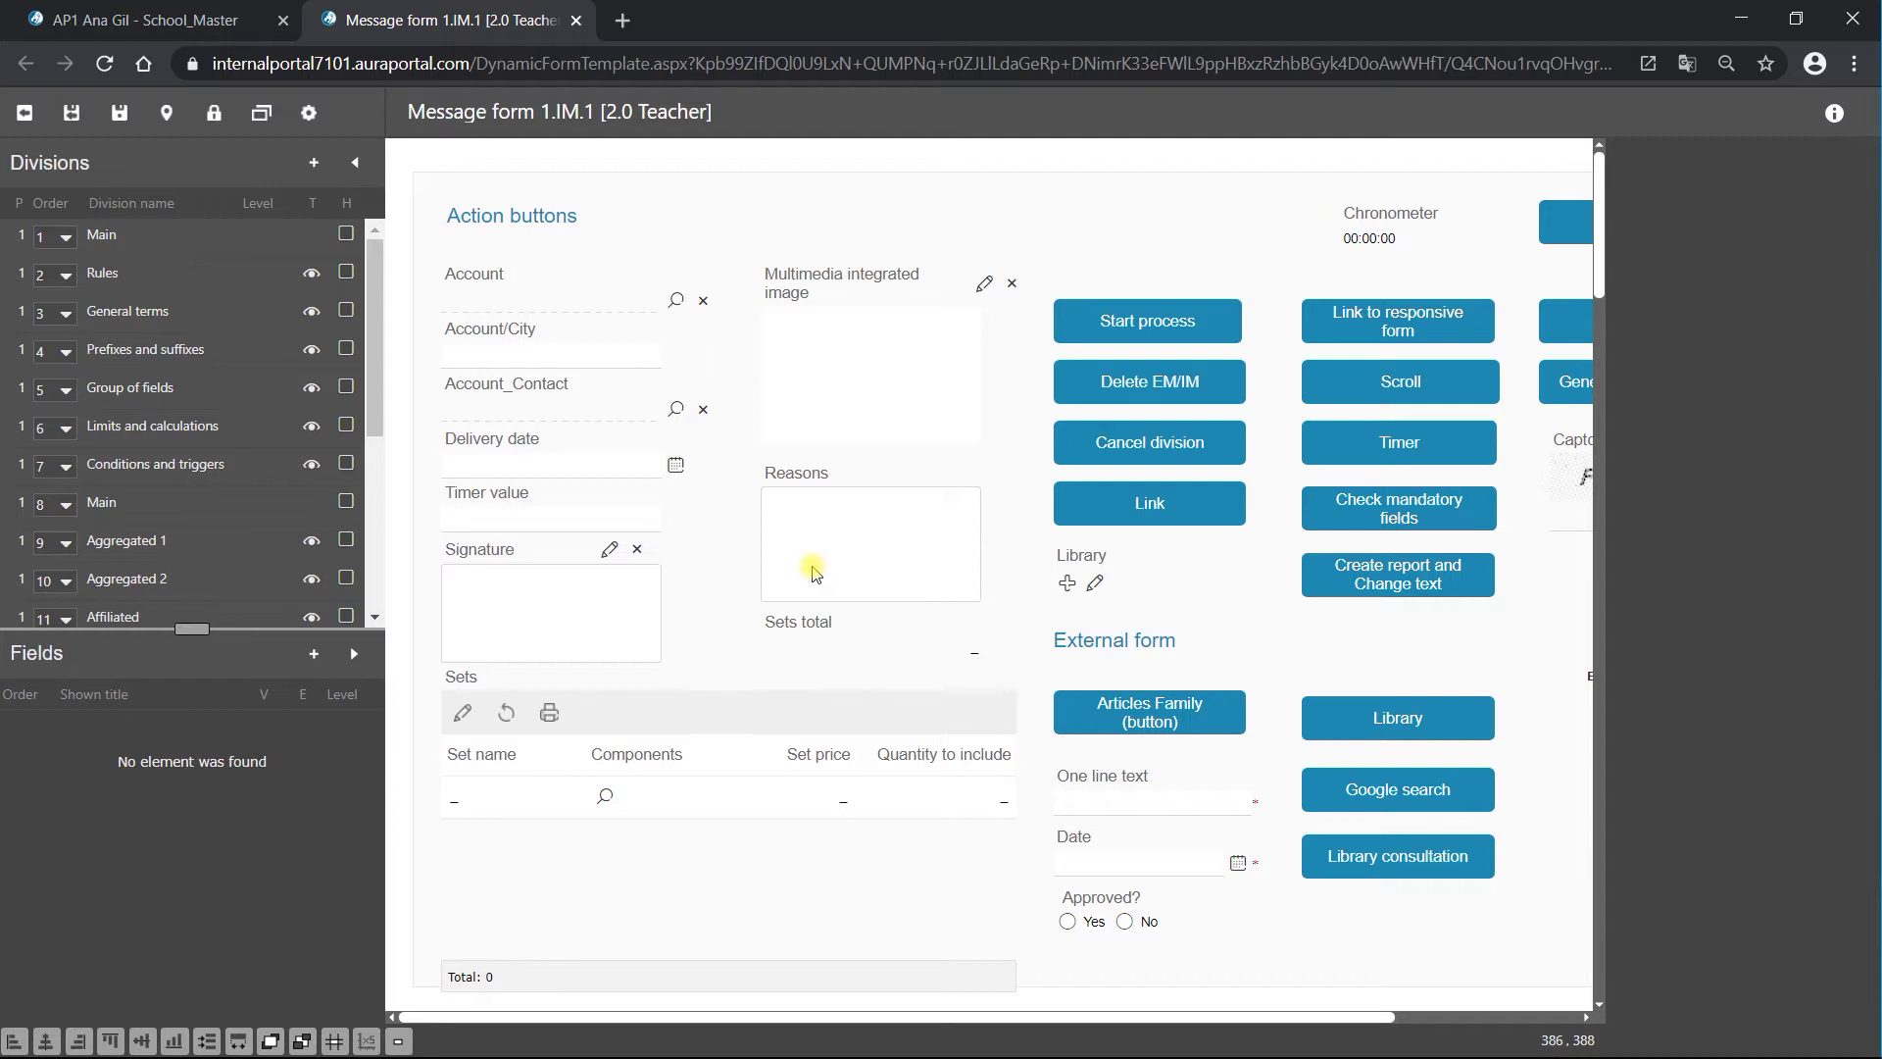
View the creation form for a new Chronometer element in the Action buttons division, leaving it without saving
left_click(314, 163)
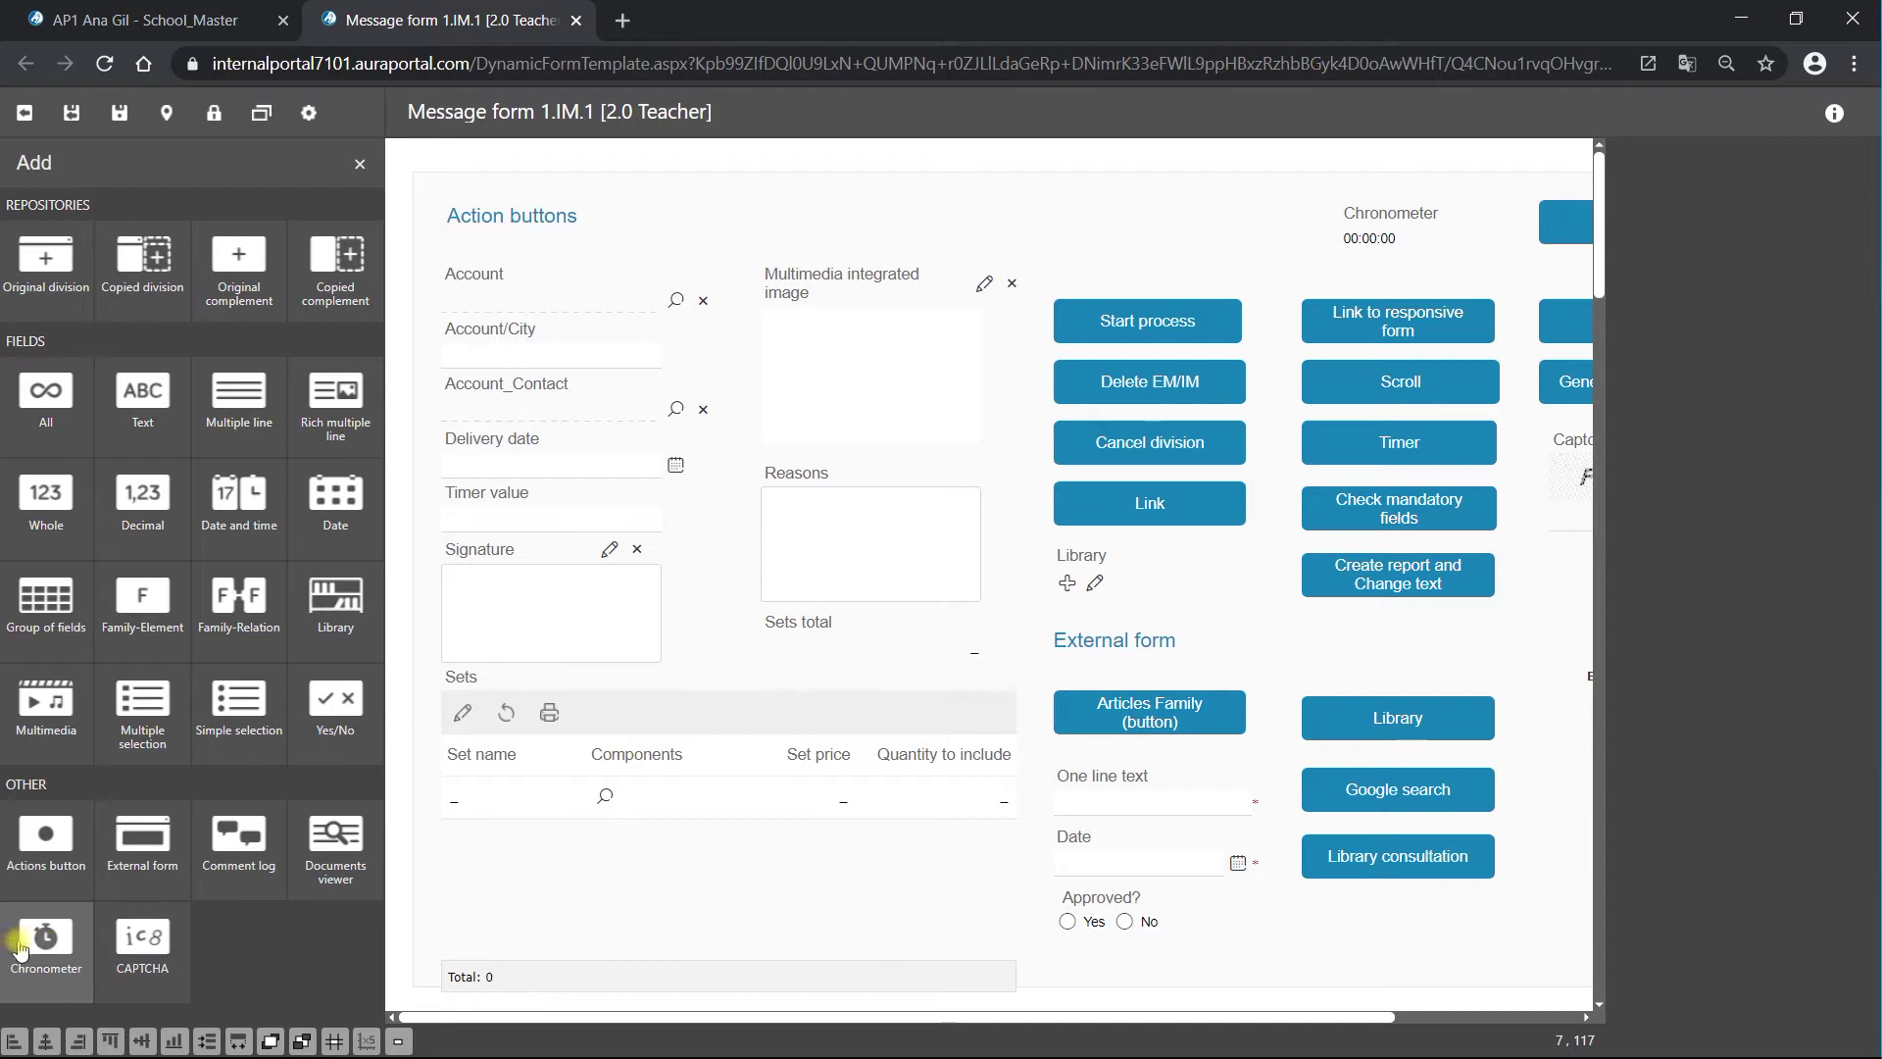
left_click(52, 944)
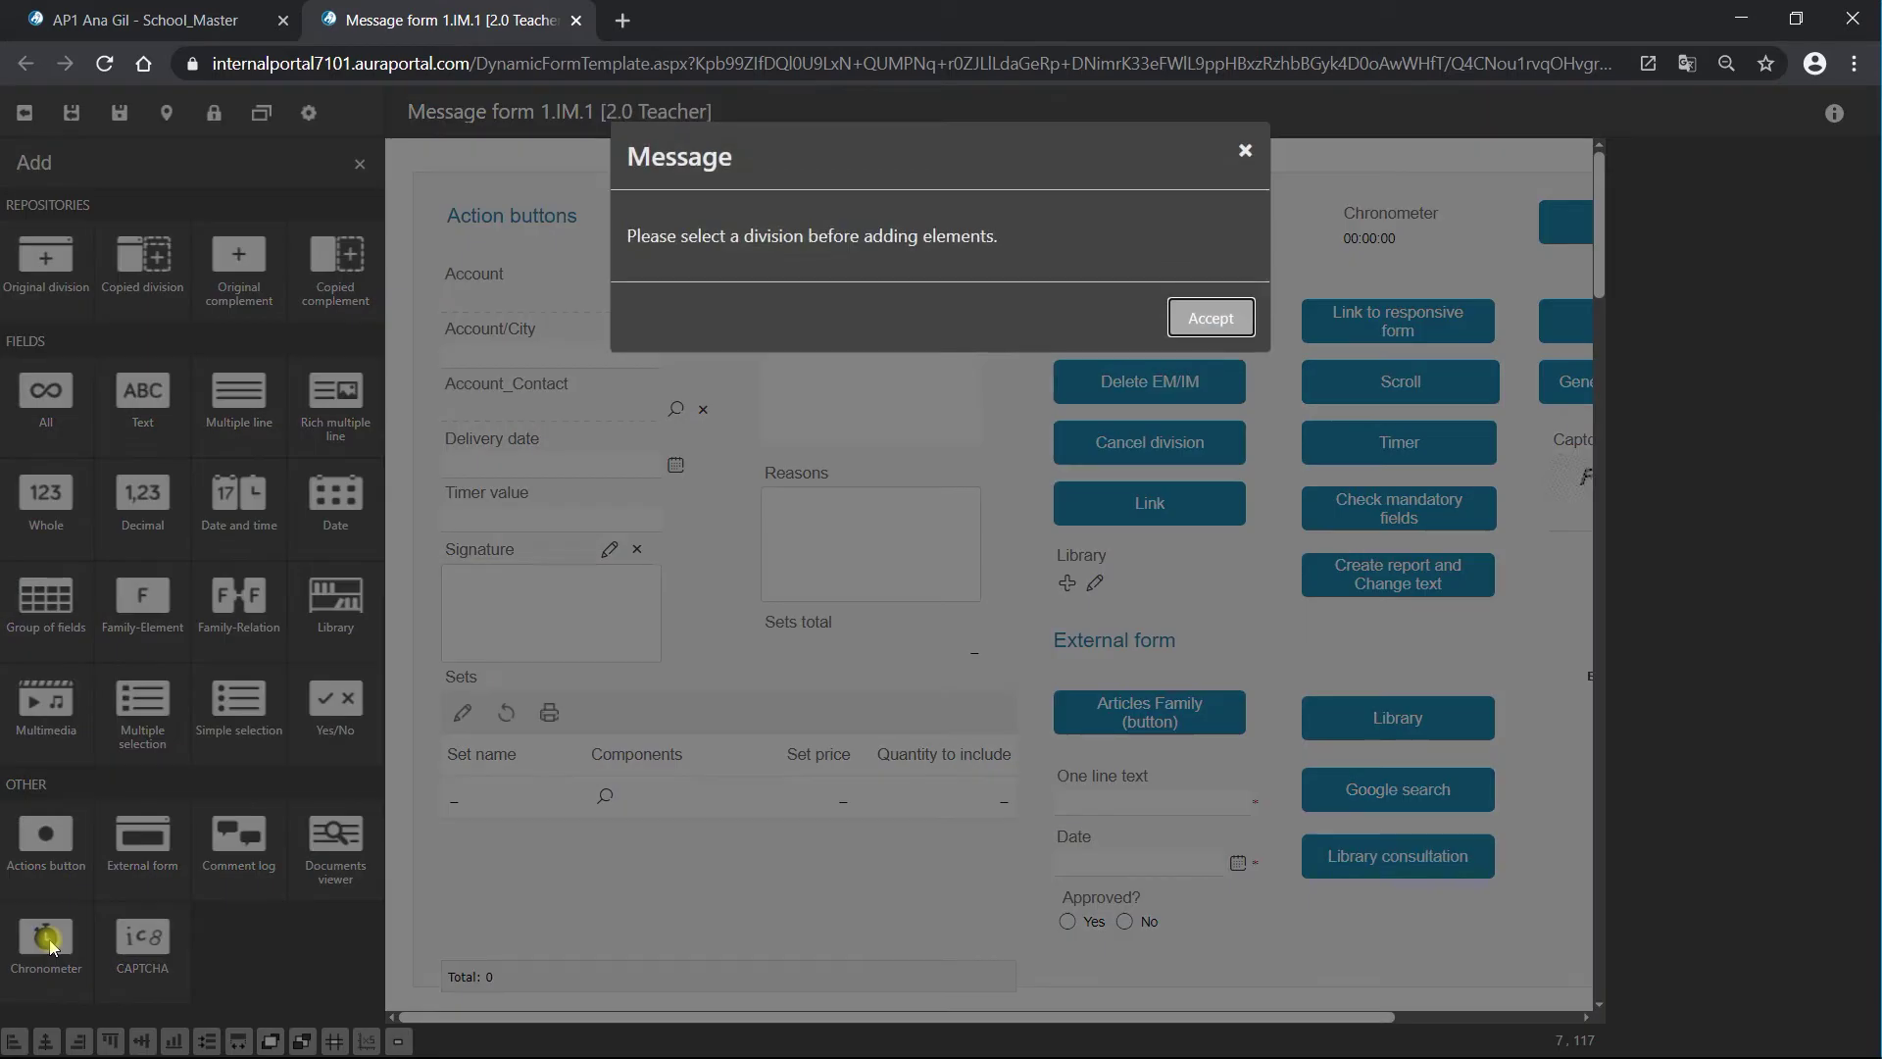
left_click(1208, 314)
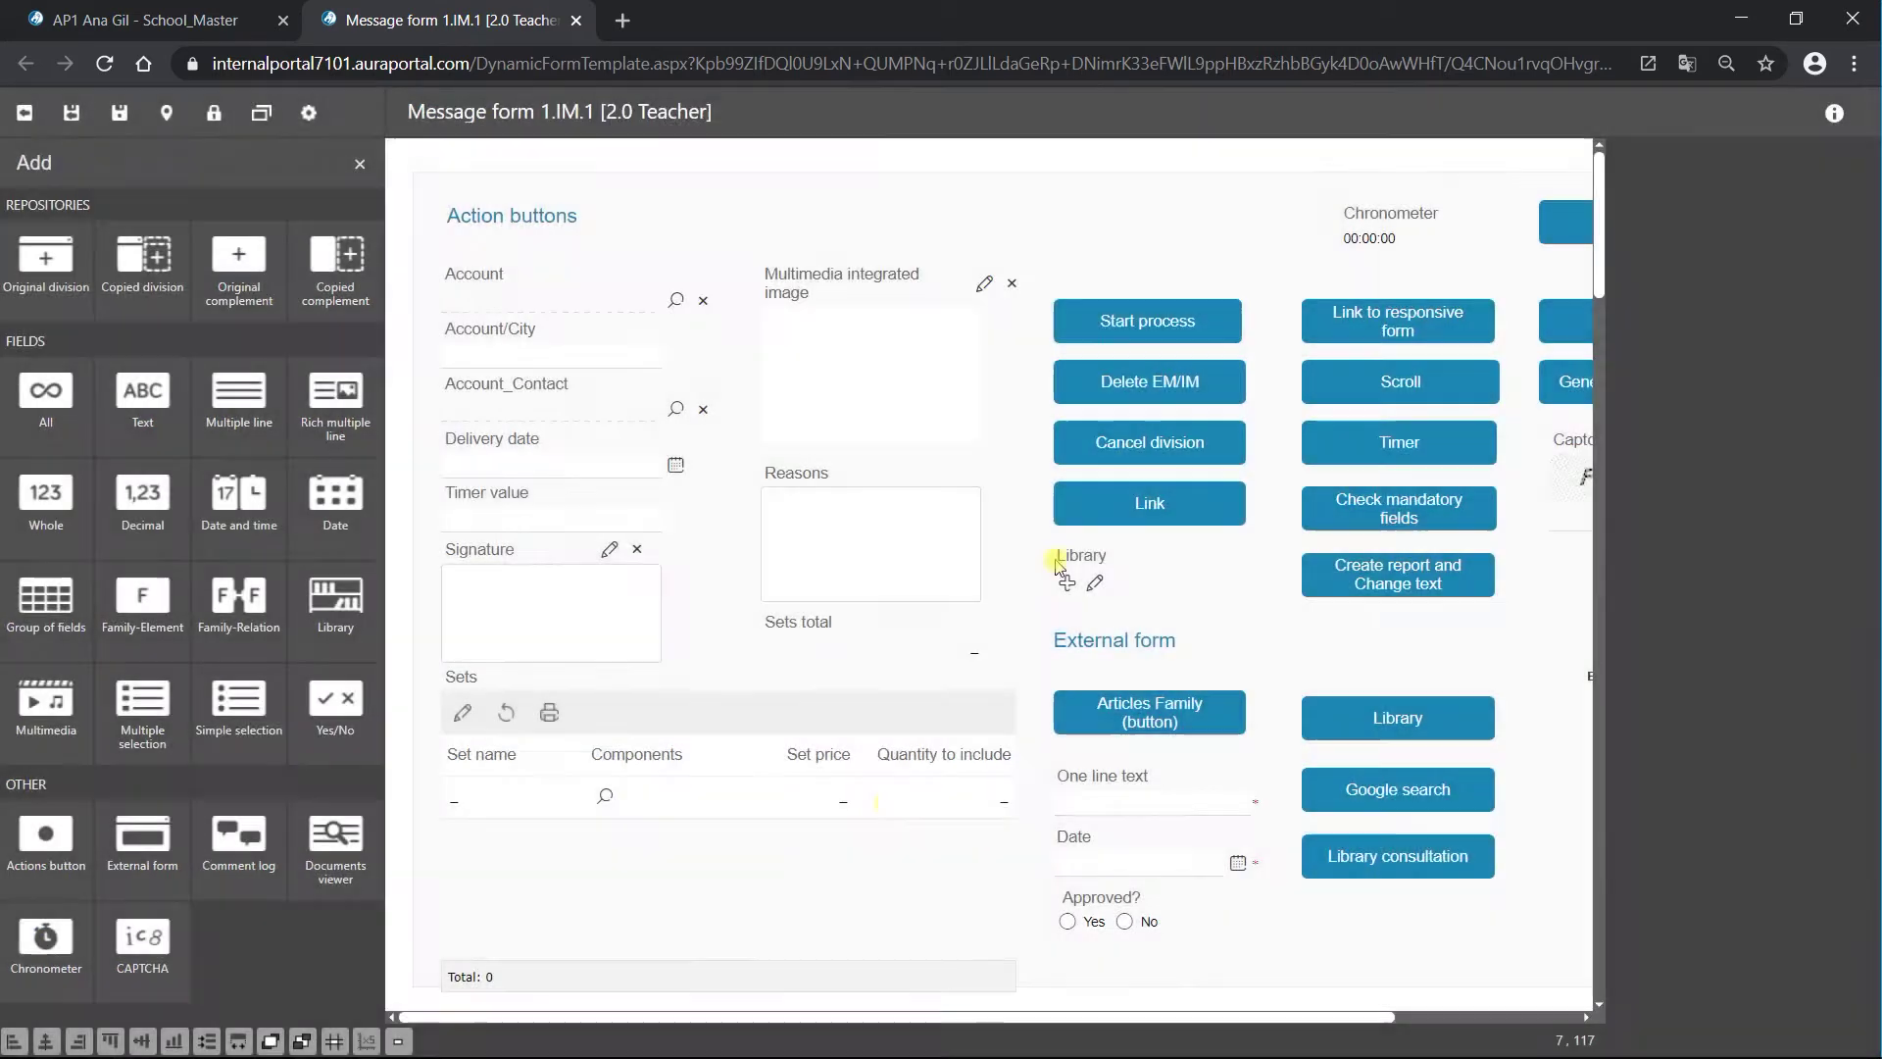
left_click(1205, 966)
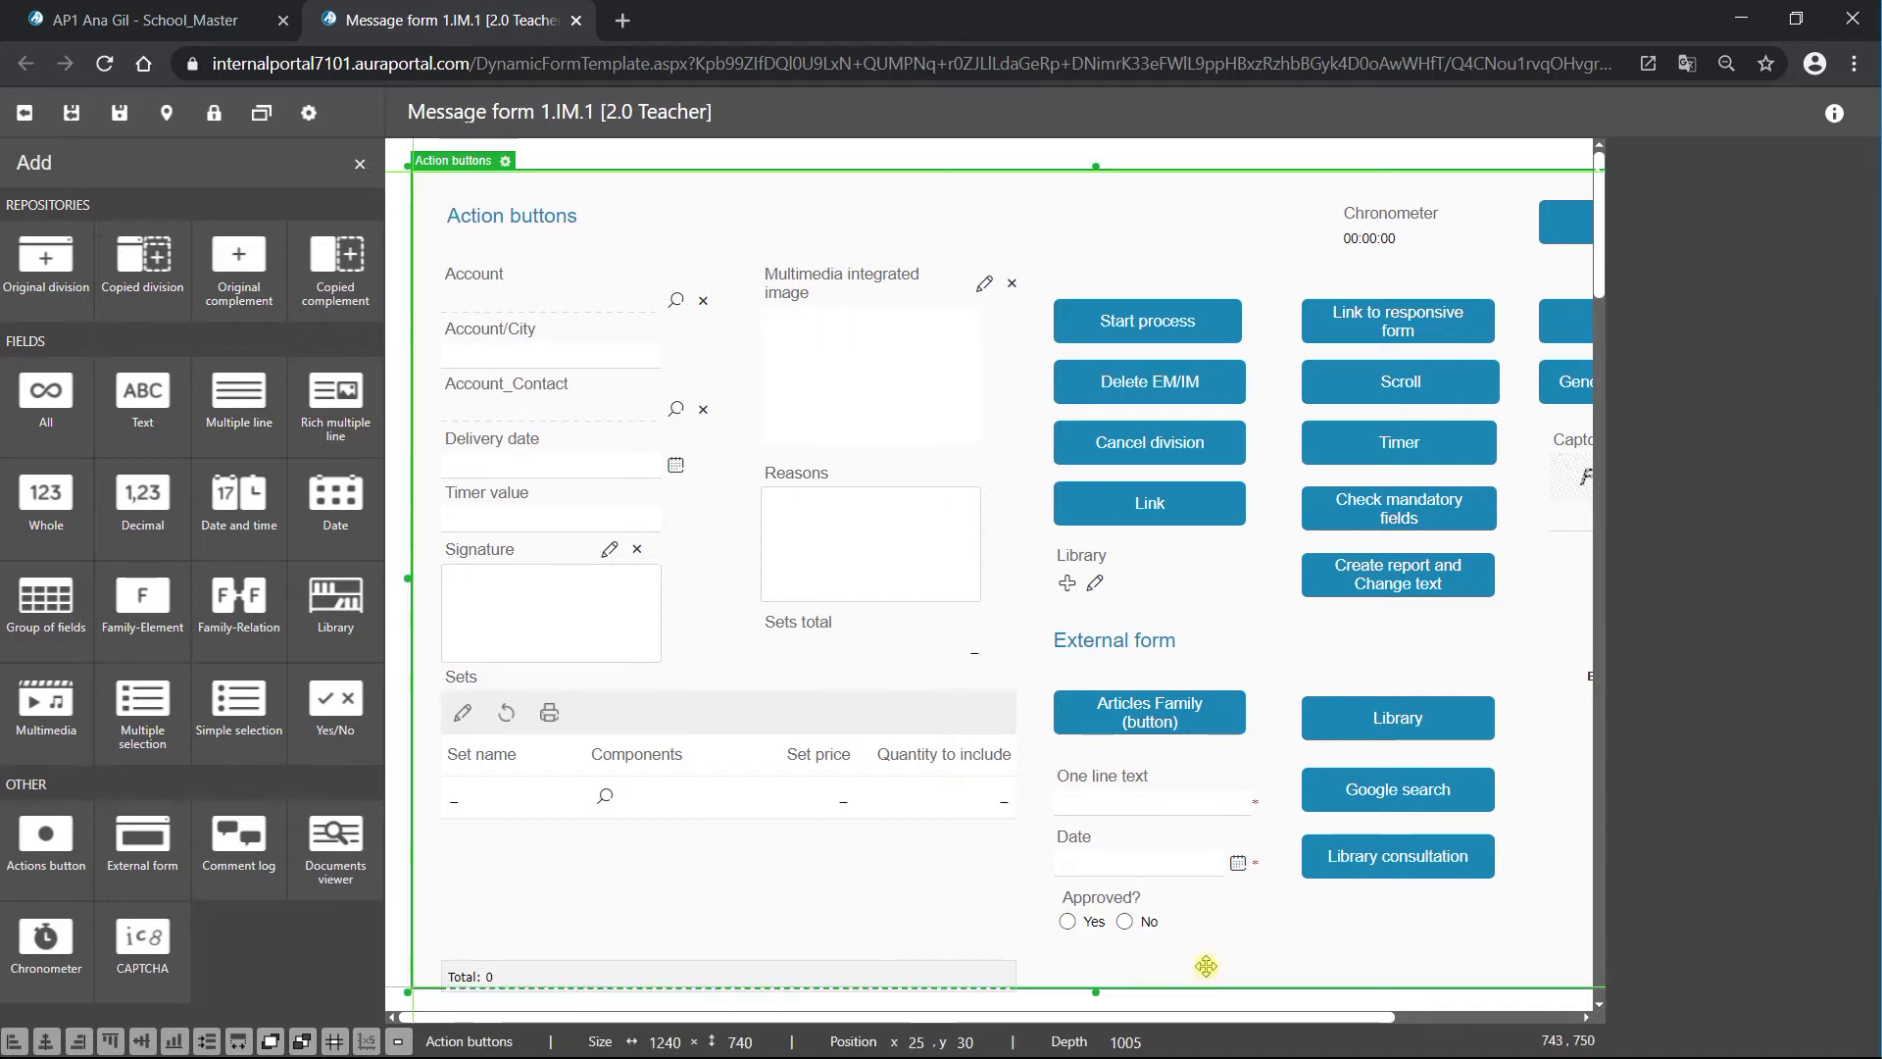
left_click(51, 953)
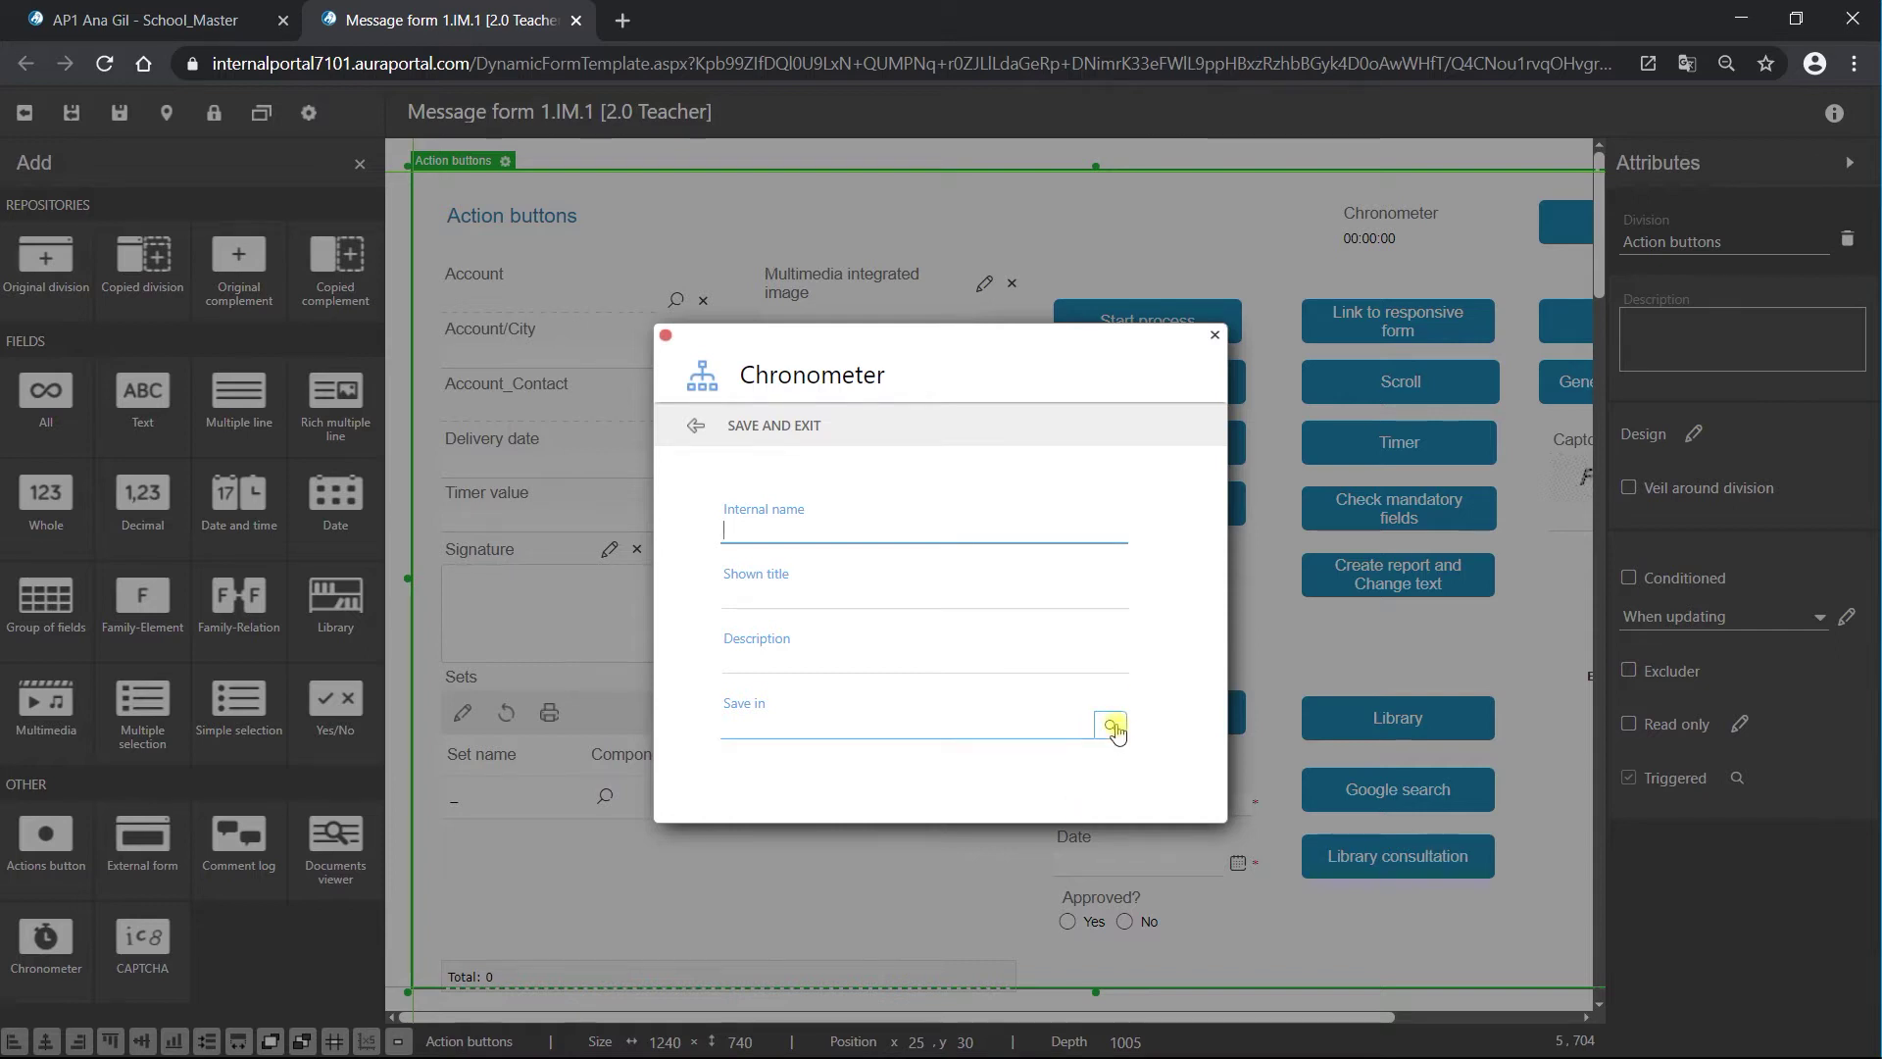
left_click(698, 430)
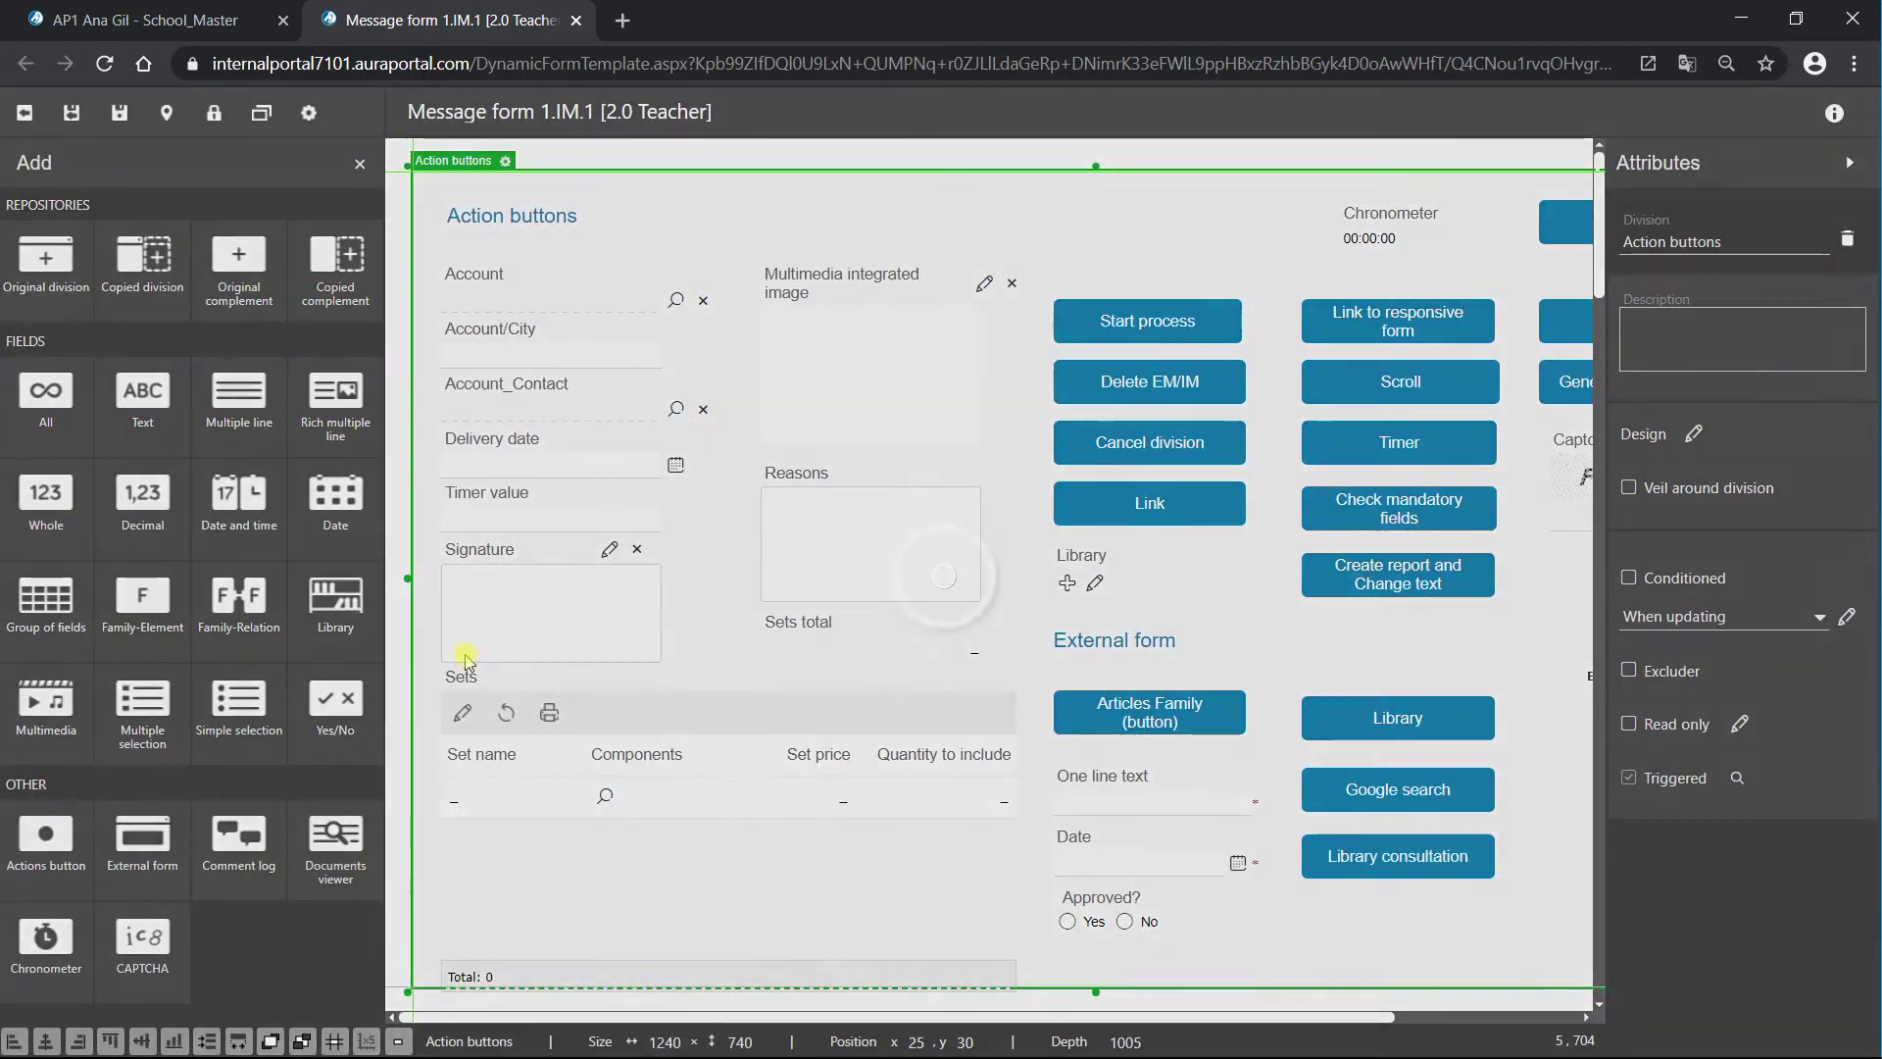
Try to add a CAPTCHA element to the Action buttons division
left_click(156, 956)
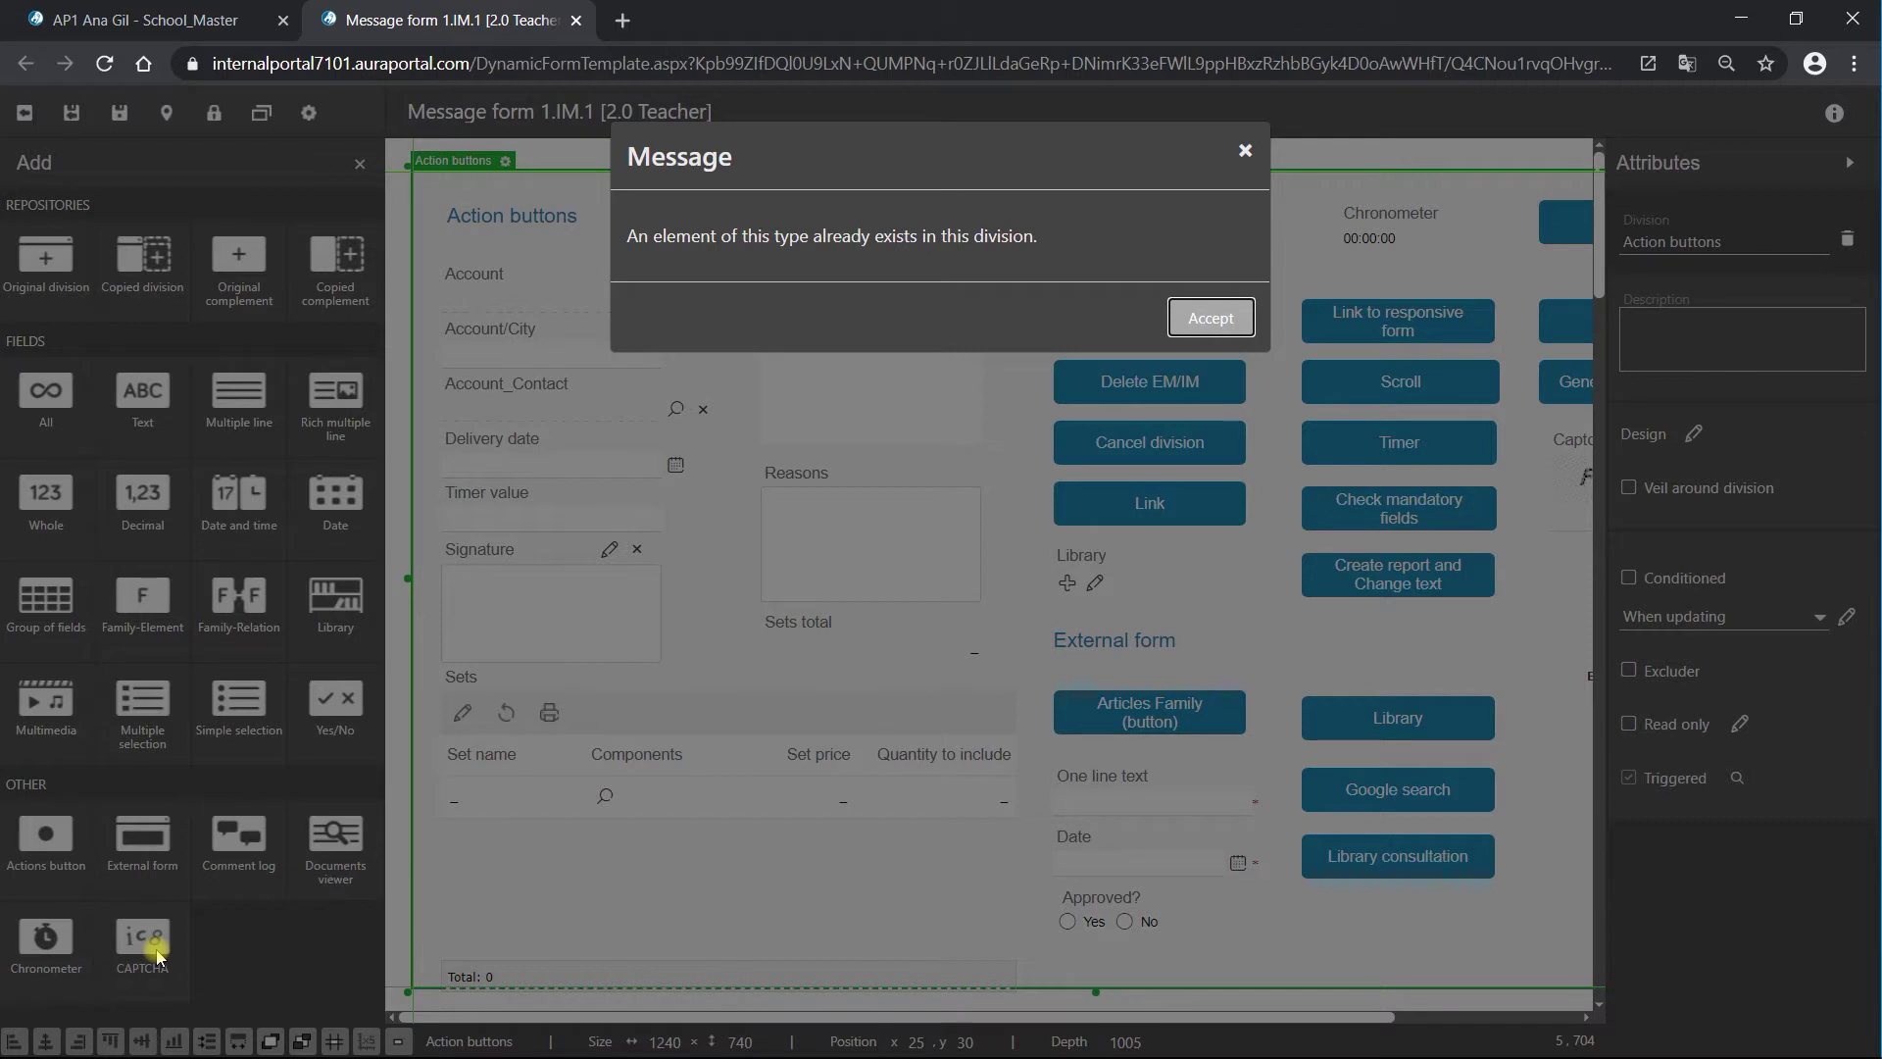
left_click(1186, 330)
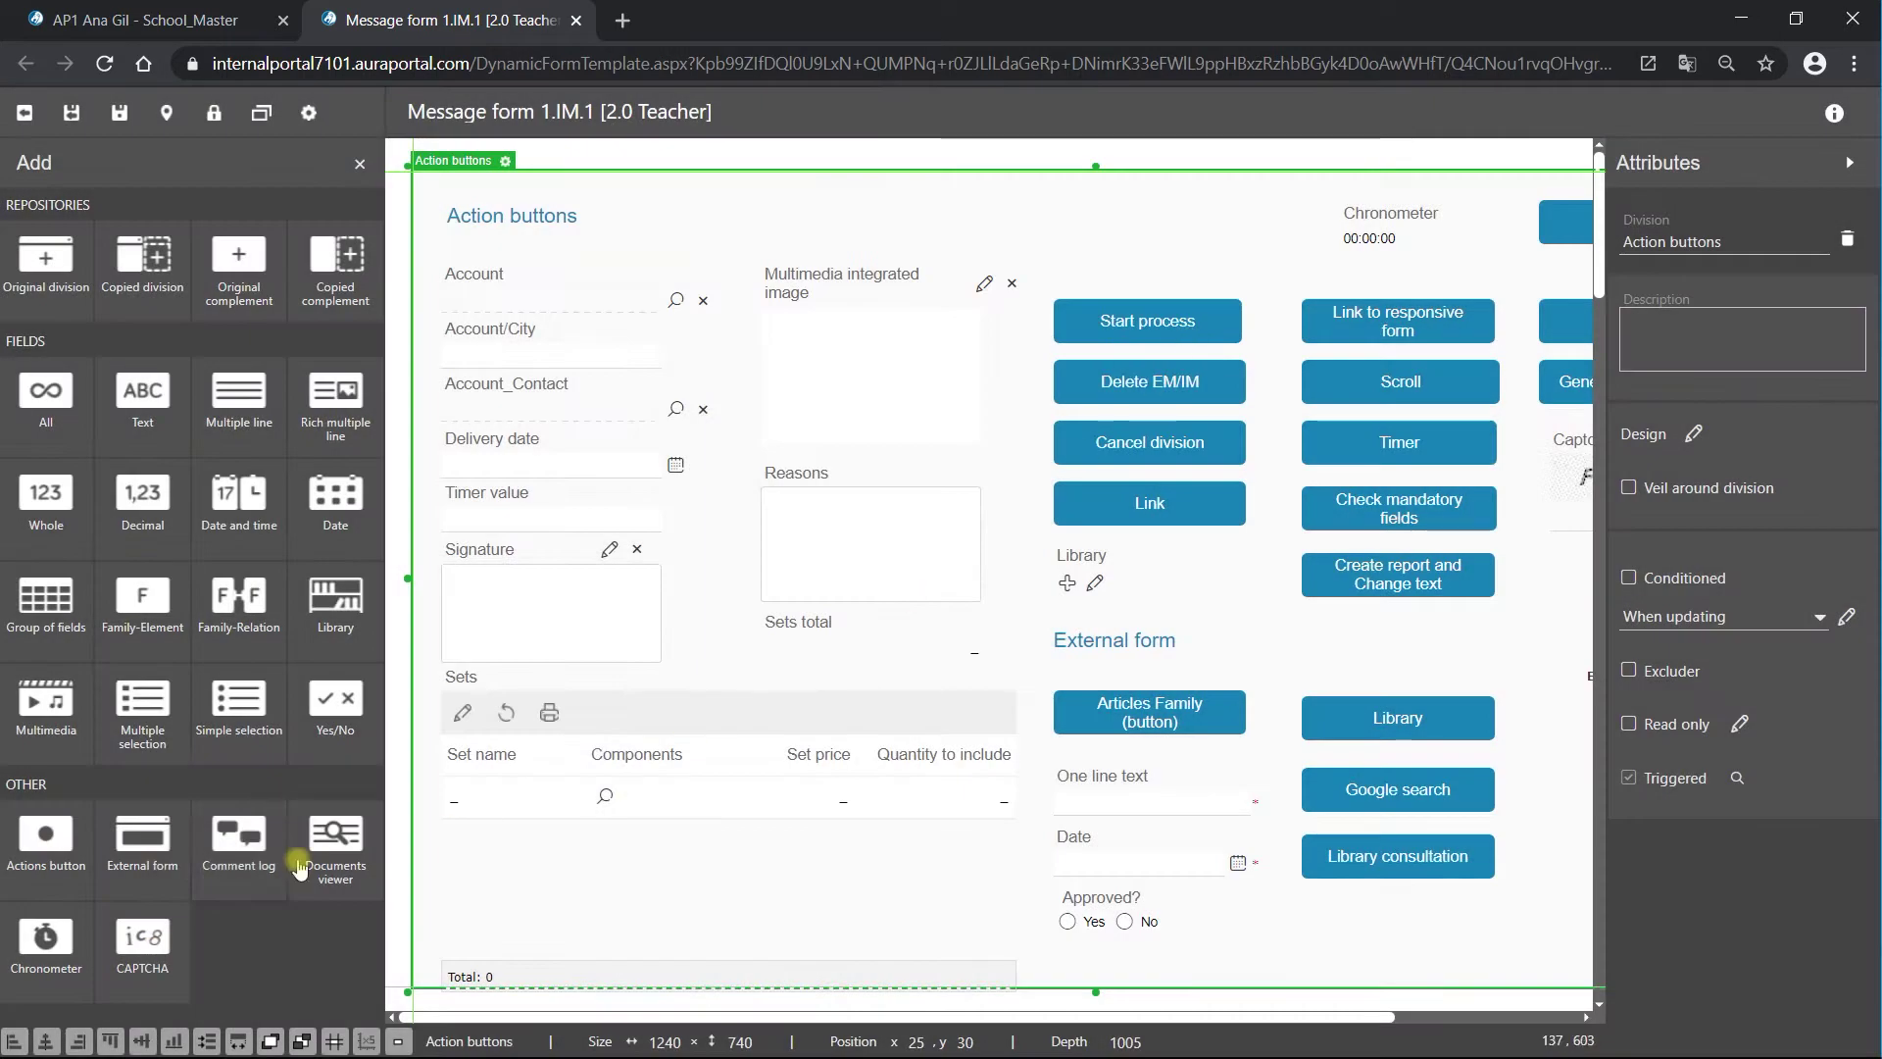
left_click(136, 949)
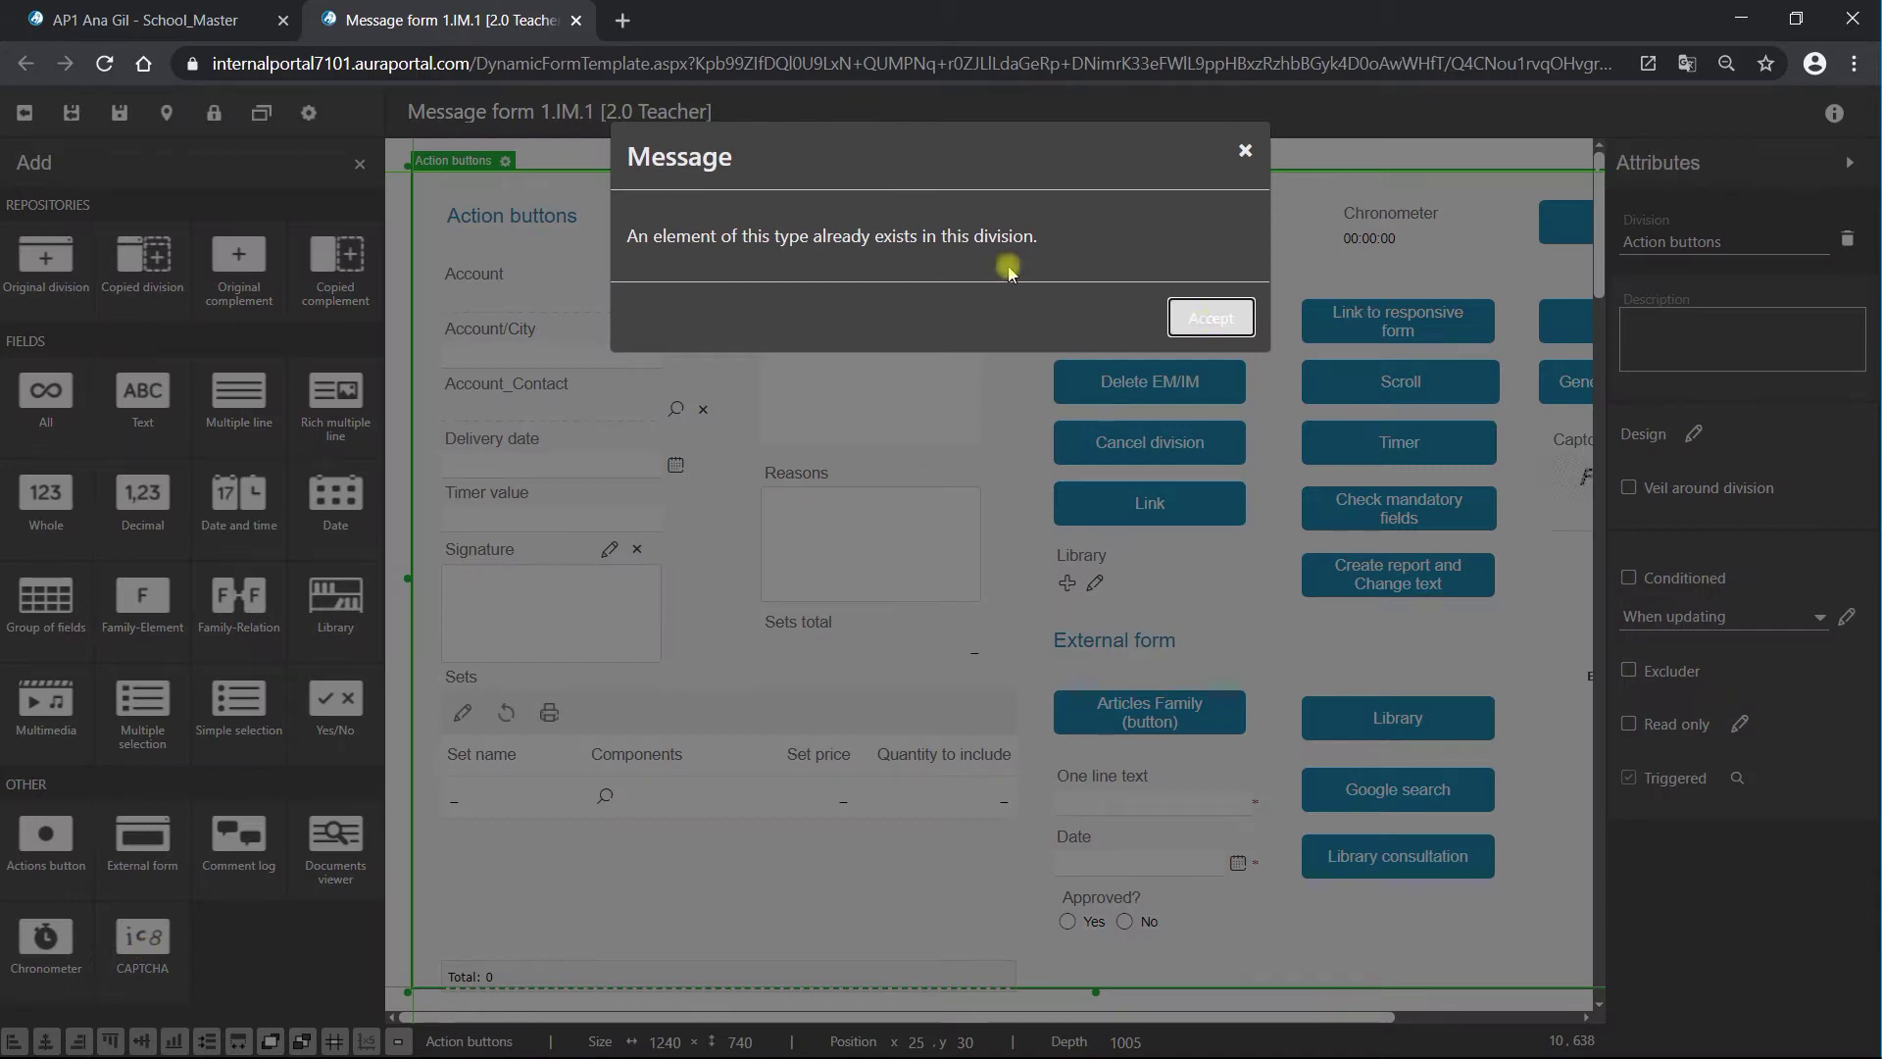
left_click(1211, 318)
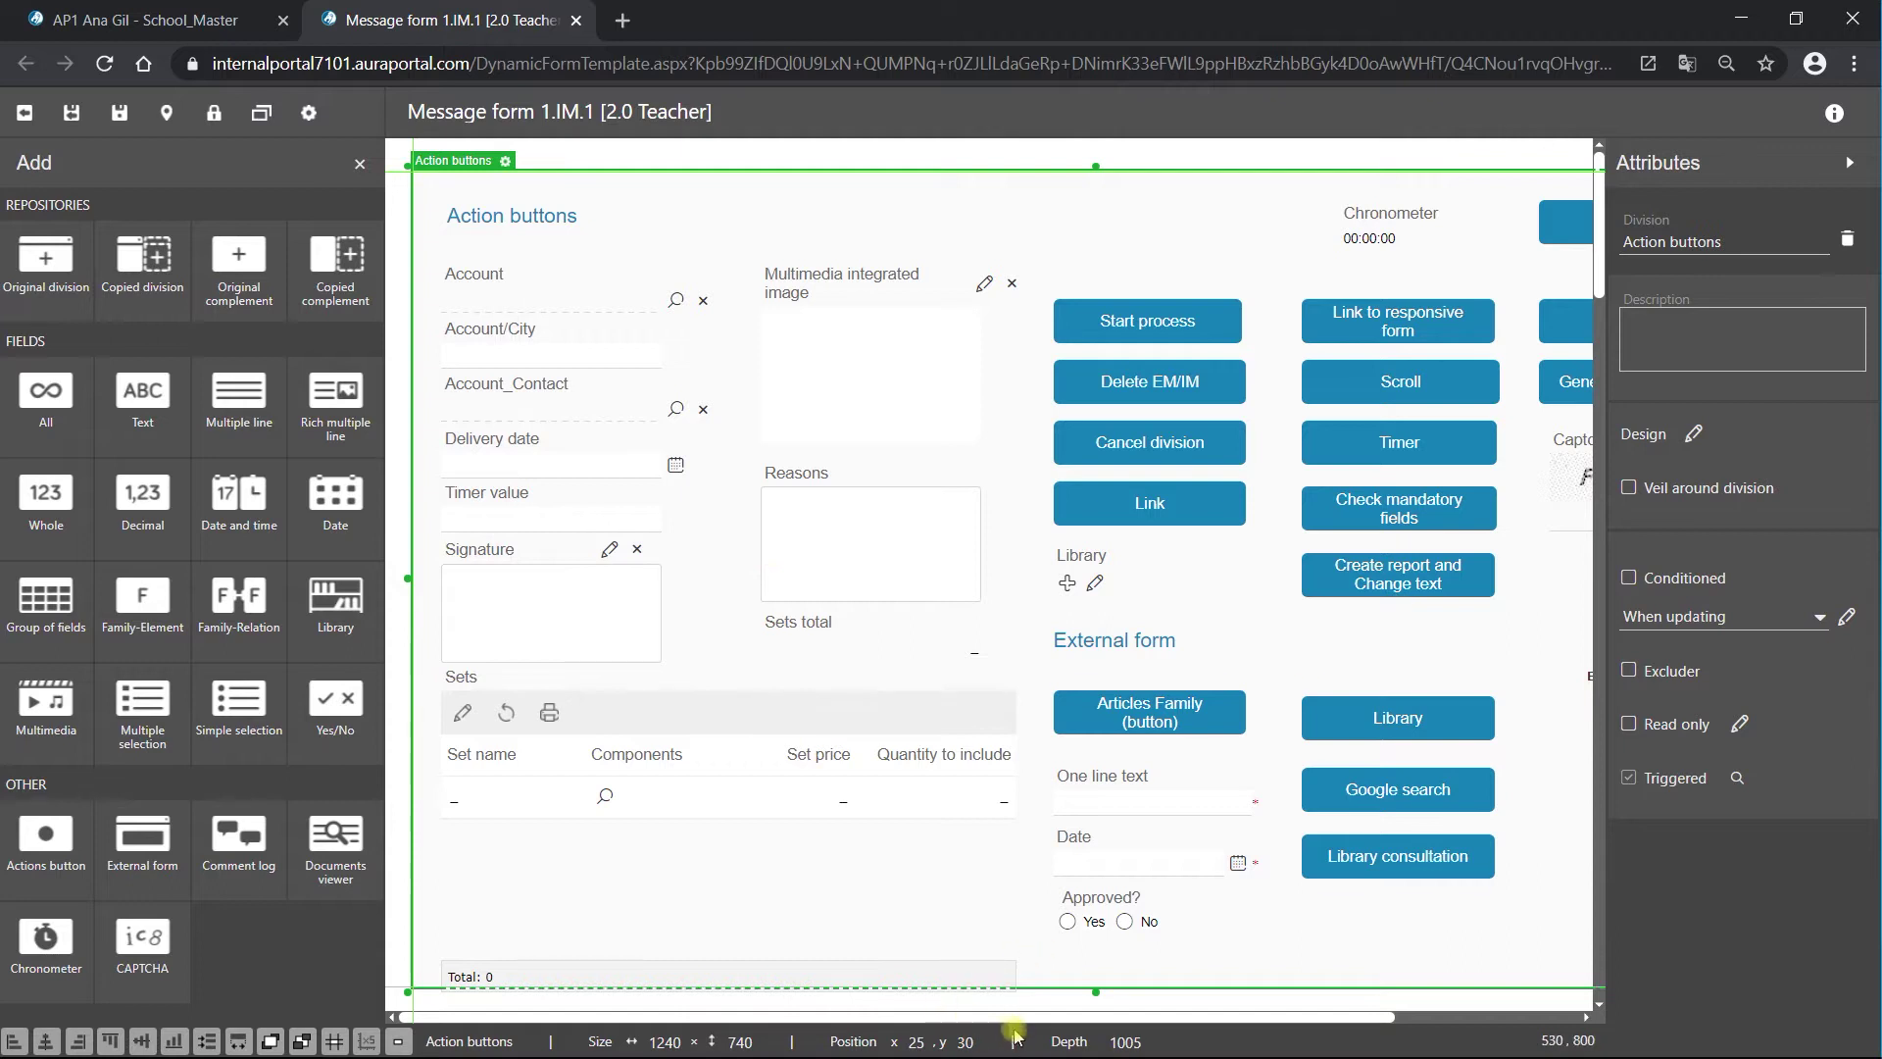
Exit the form designer and try to start the process from the 2.0 Teacher message with the Captcha field empty
left_click_drag(996, 1021, 1144, 1022)
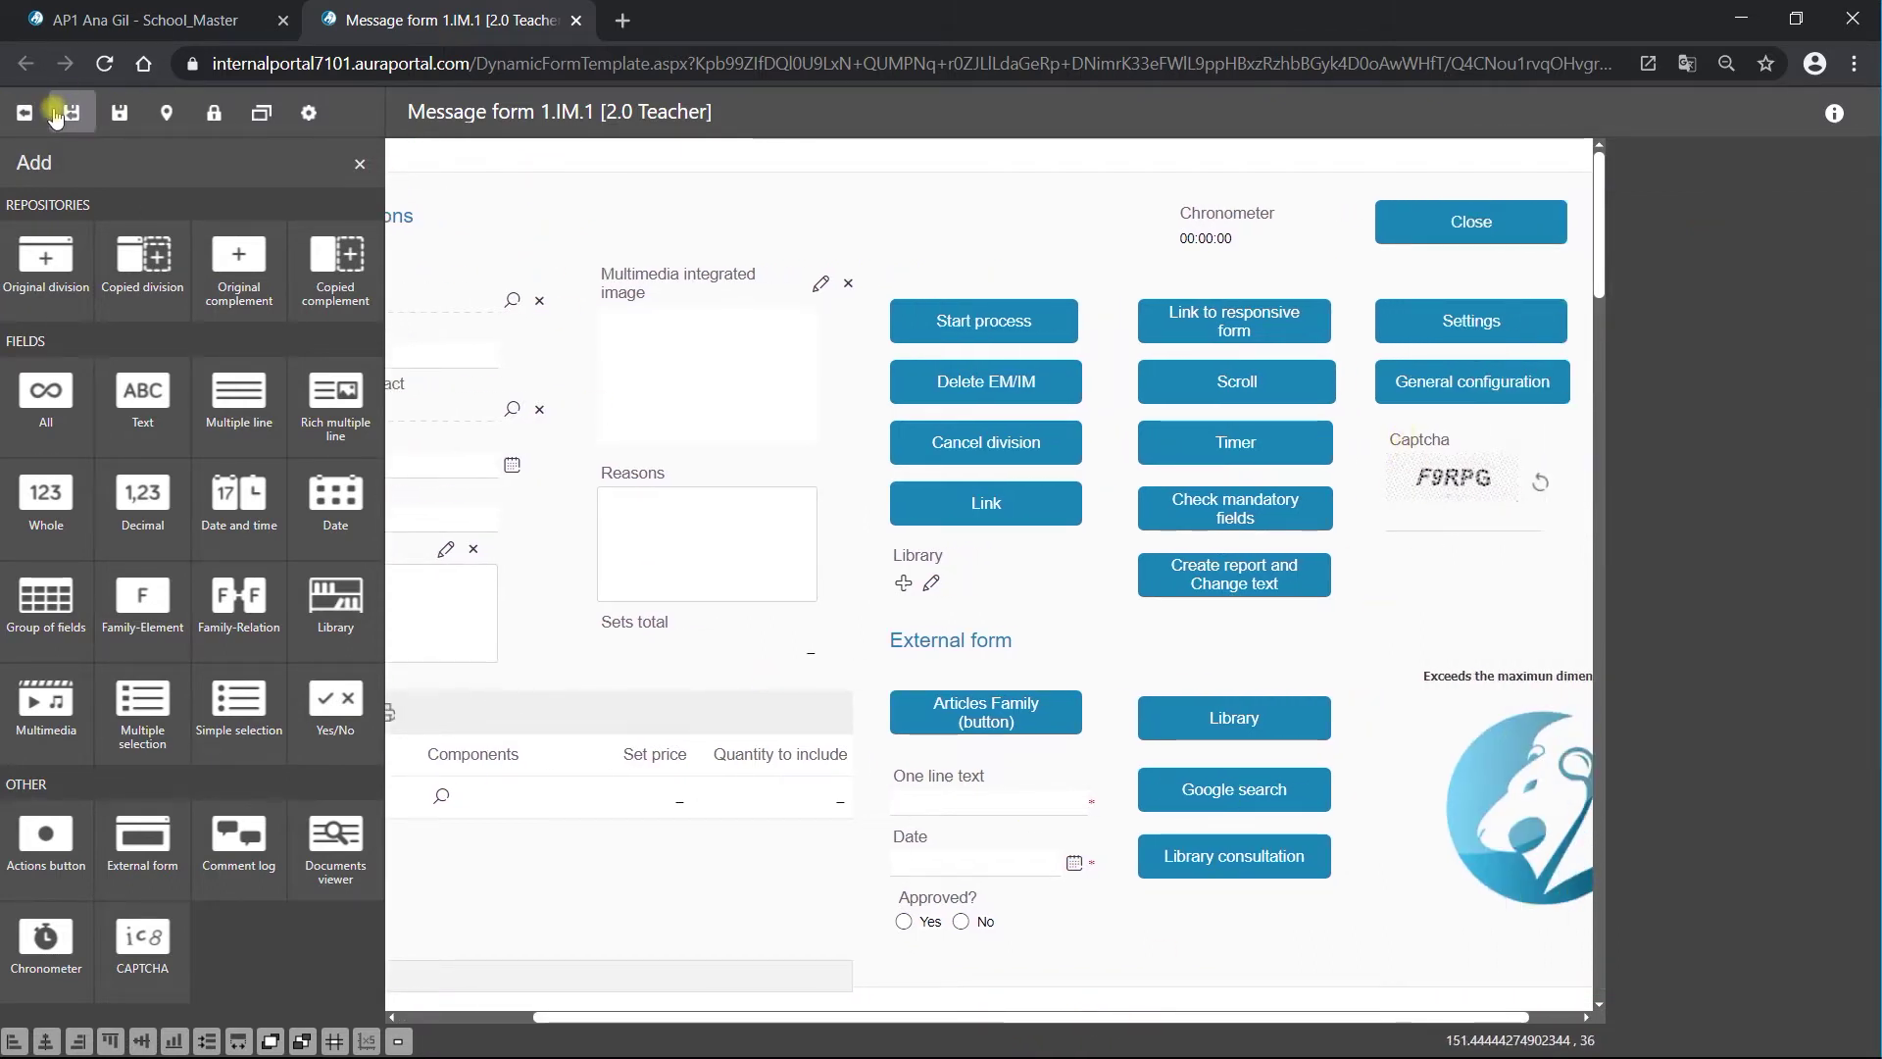
left_click(47, 112)
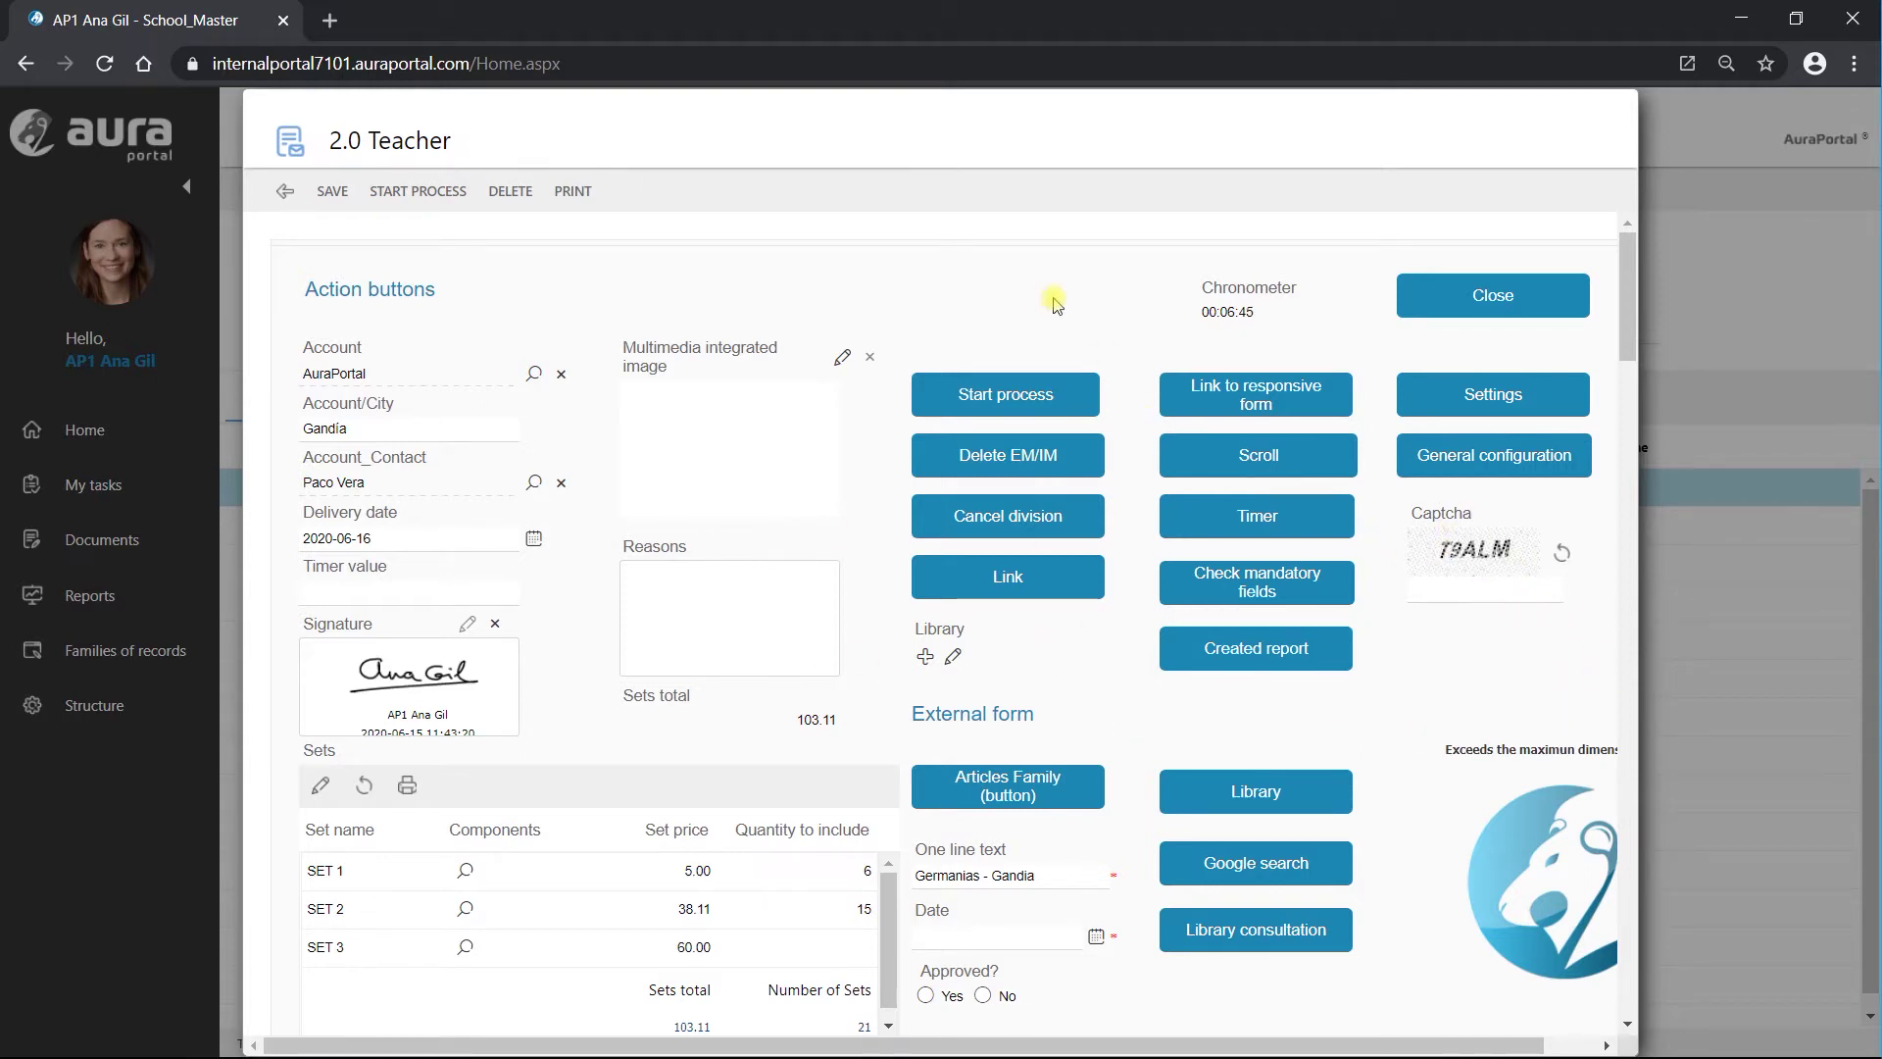
left_click(412, 191)
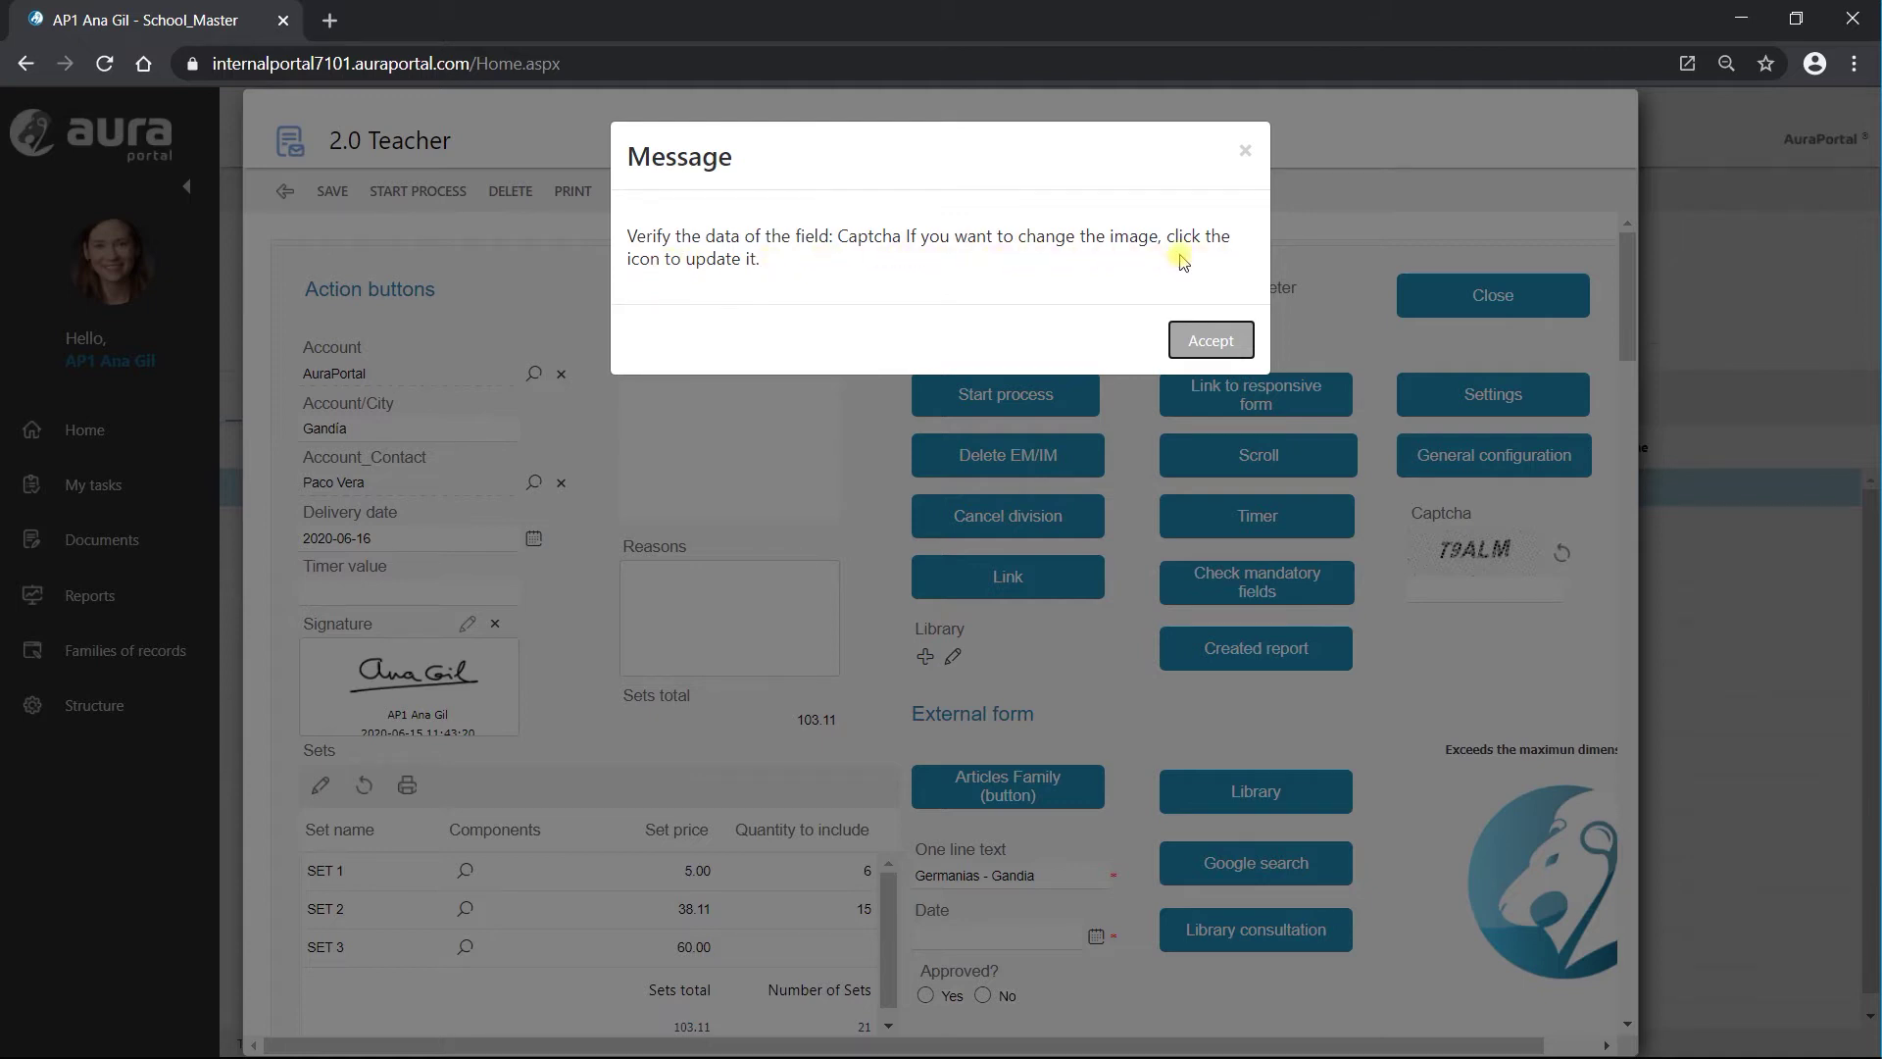
left_click(1246, 153)
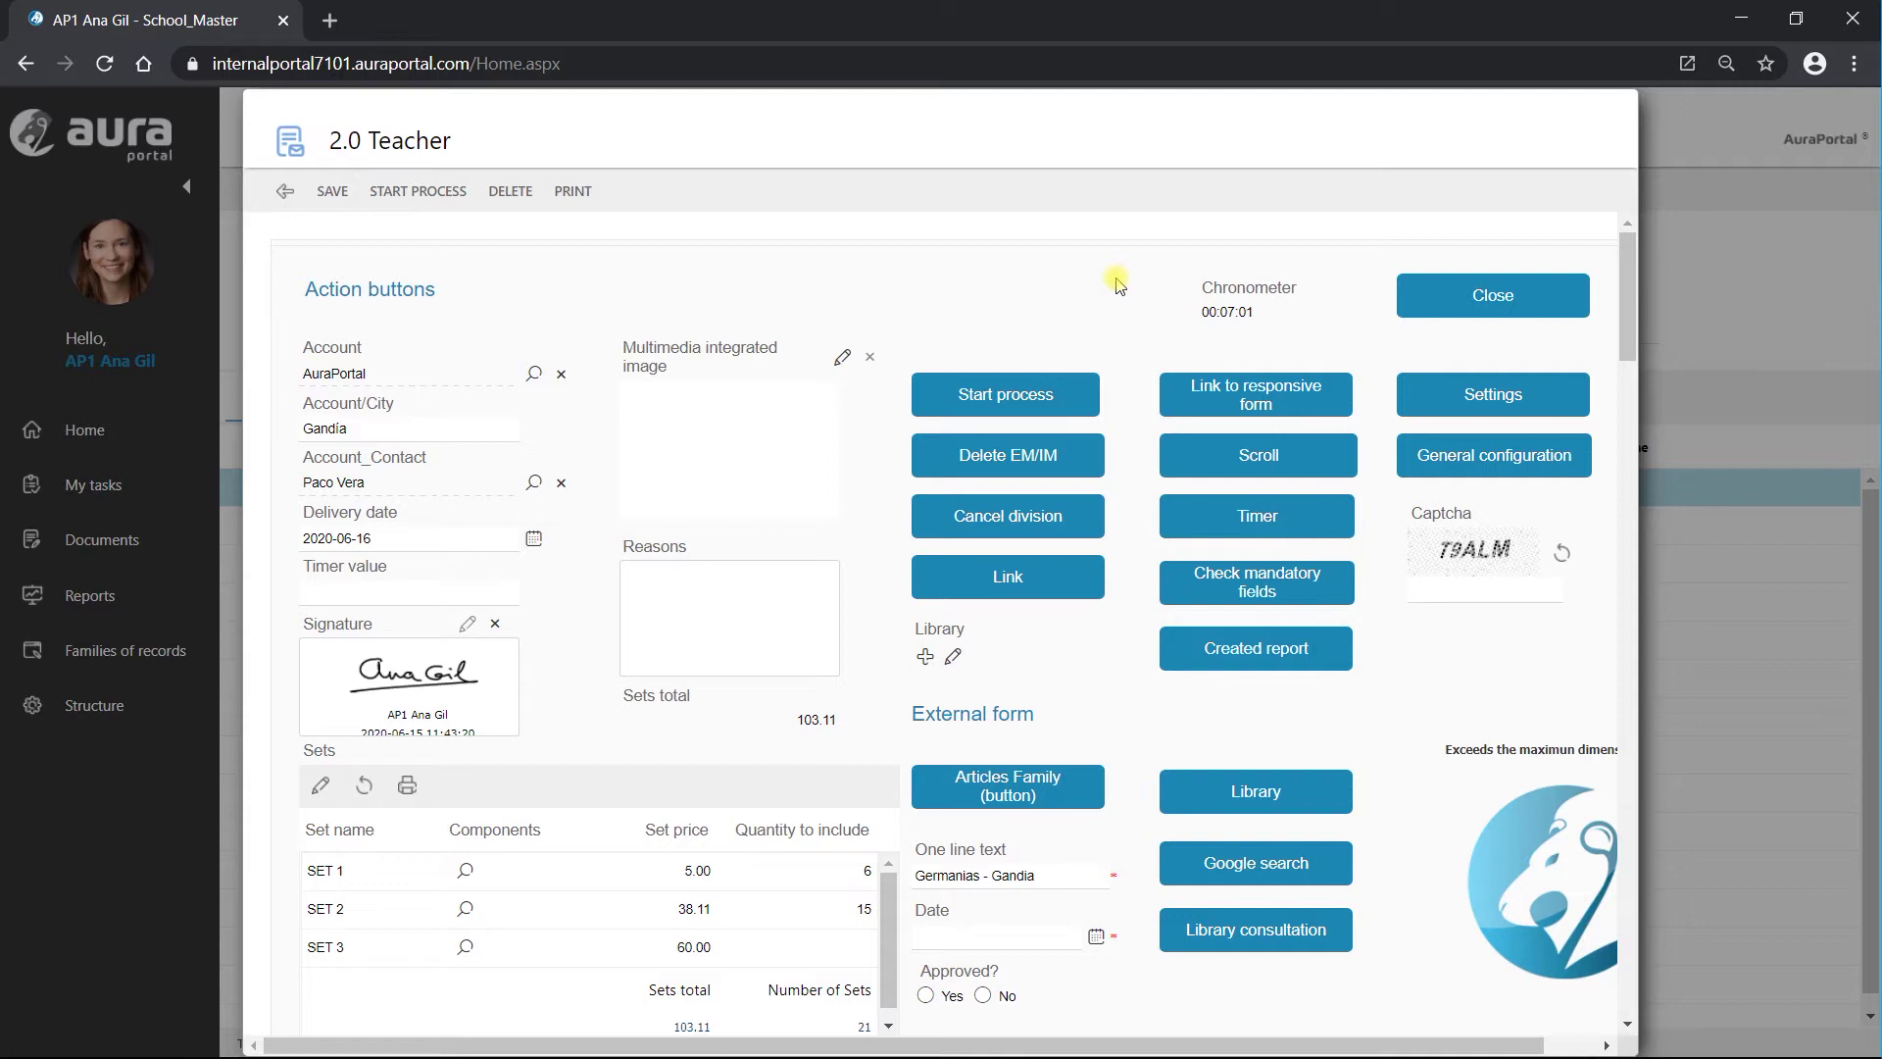
Fill in the Captcha field with the code from its image and try to start the process
left_click(1441, 591)
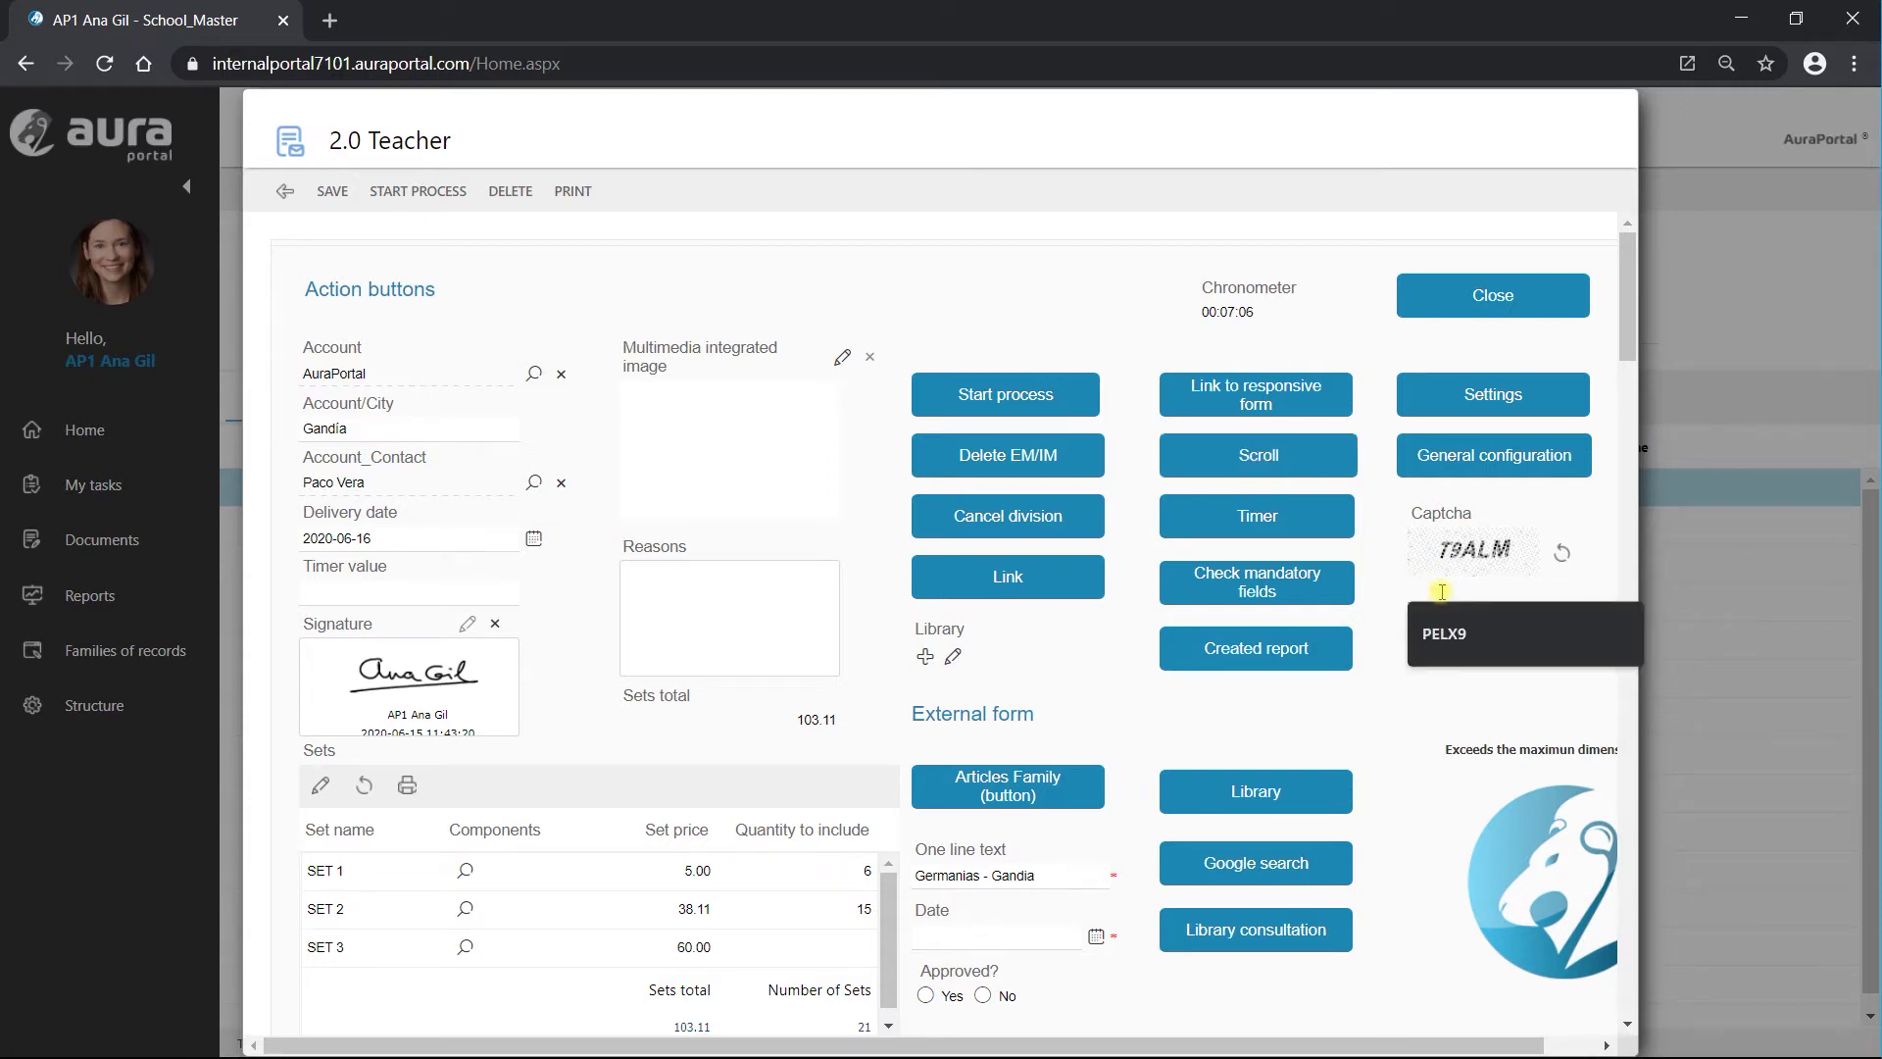
type("T9ALM")
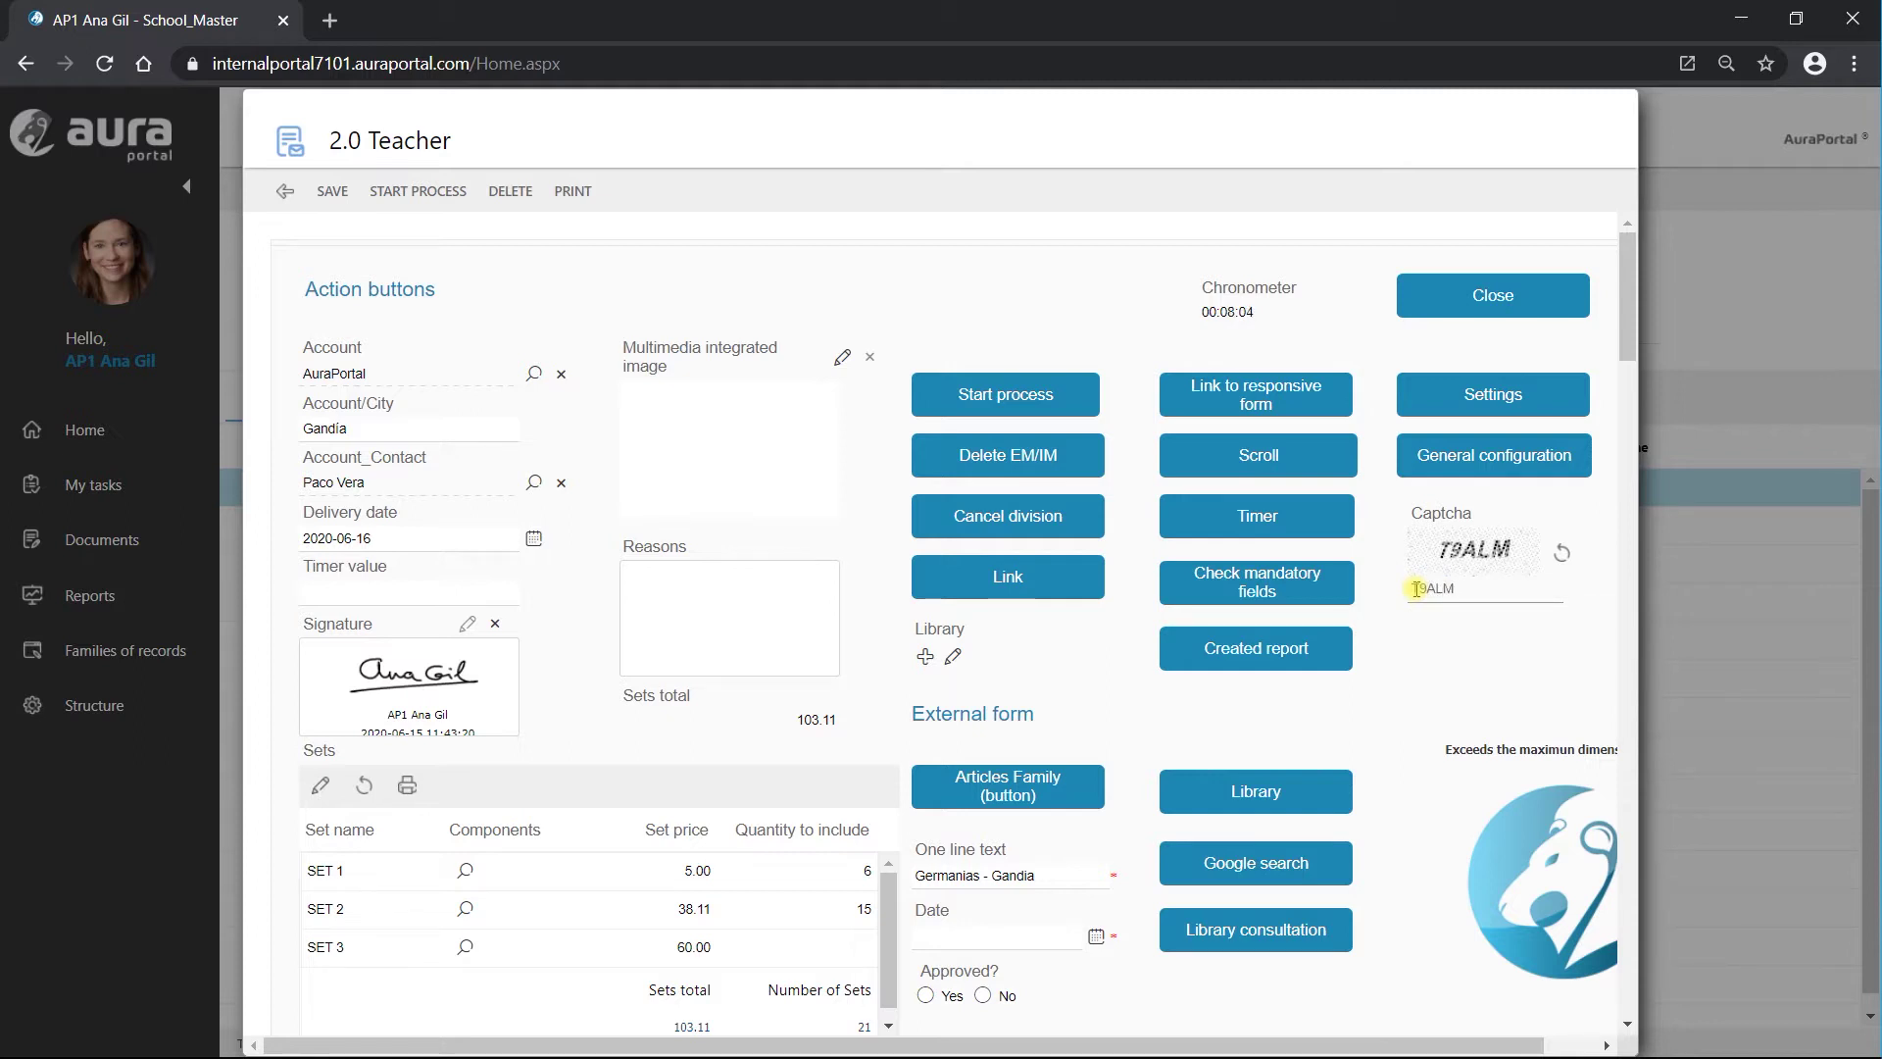
left_click(420, 191)
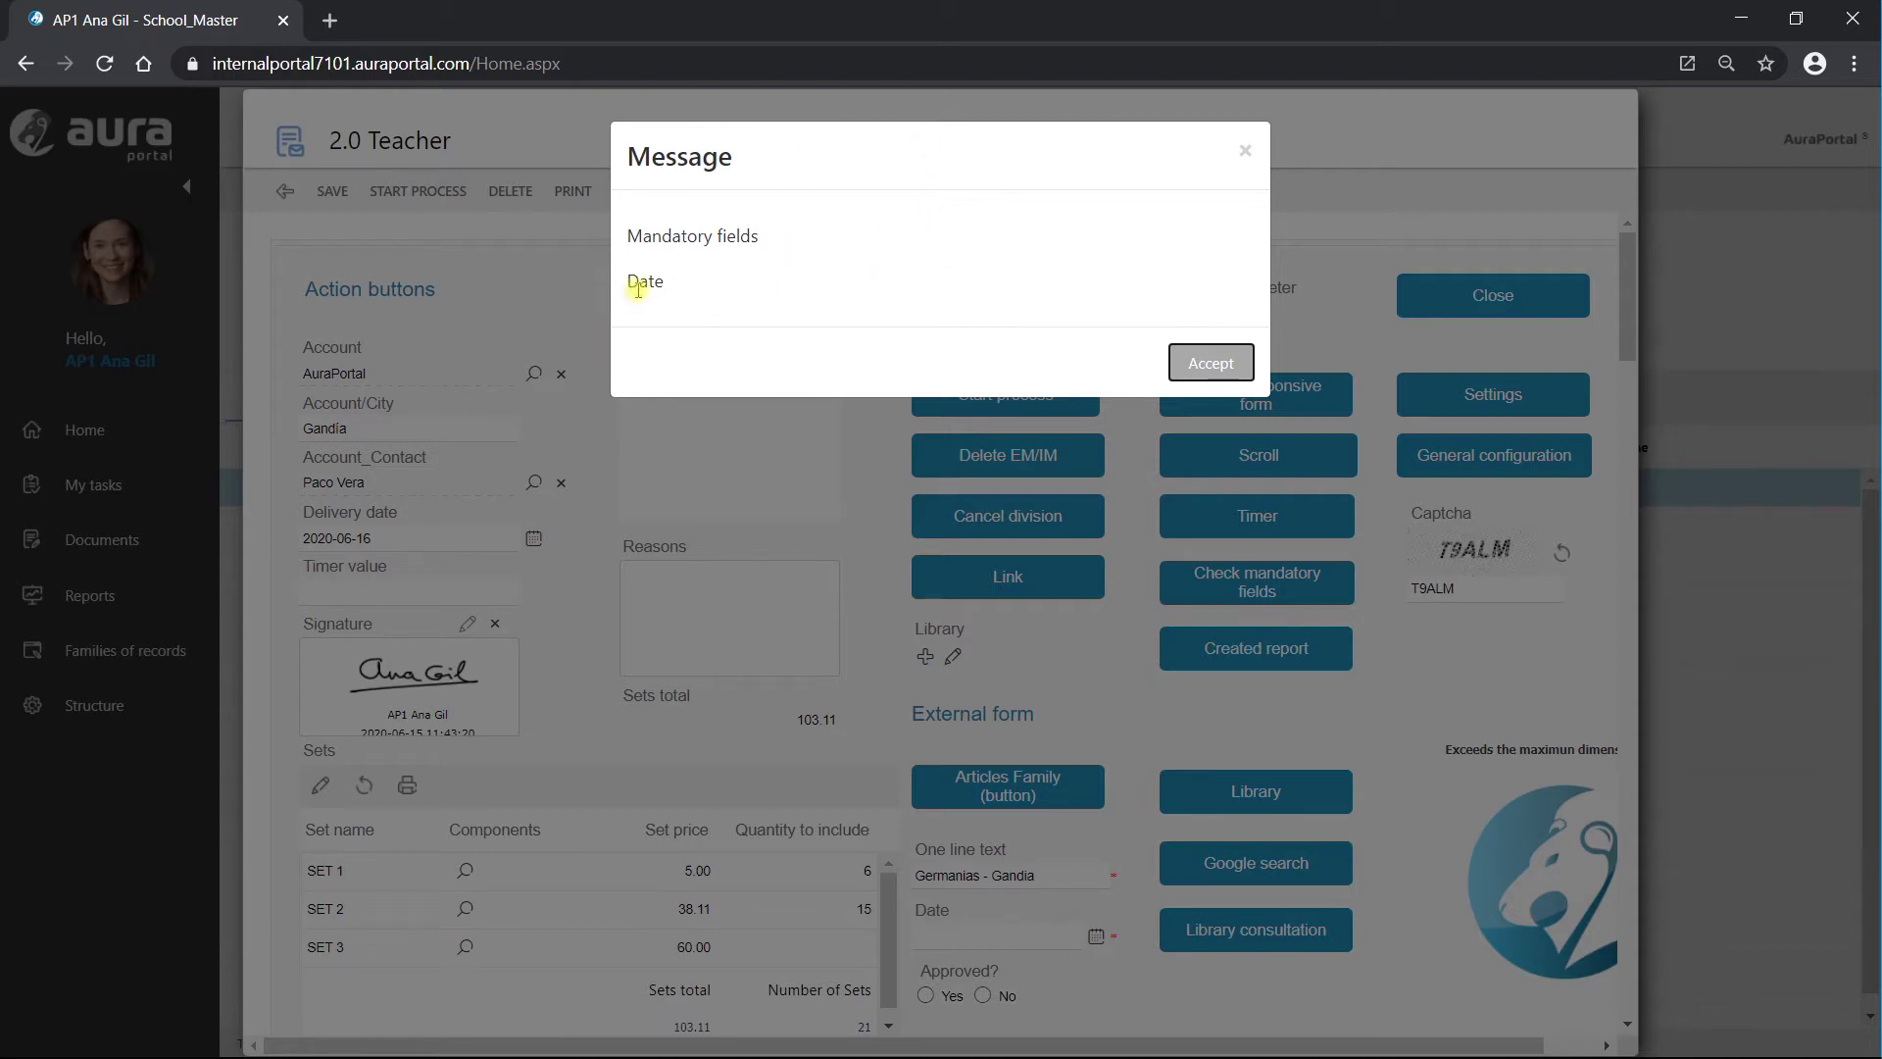
left_click(1228, 365)
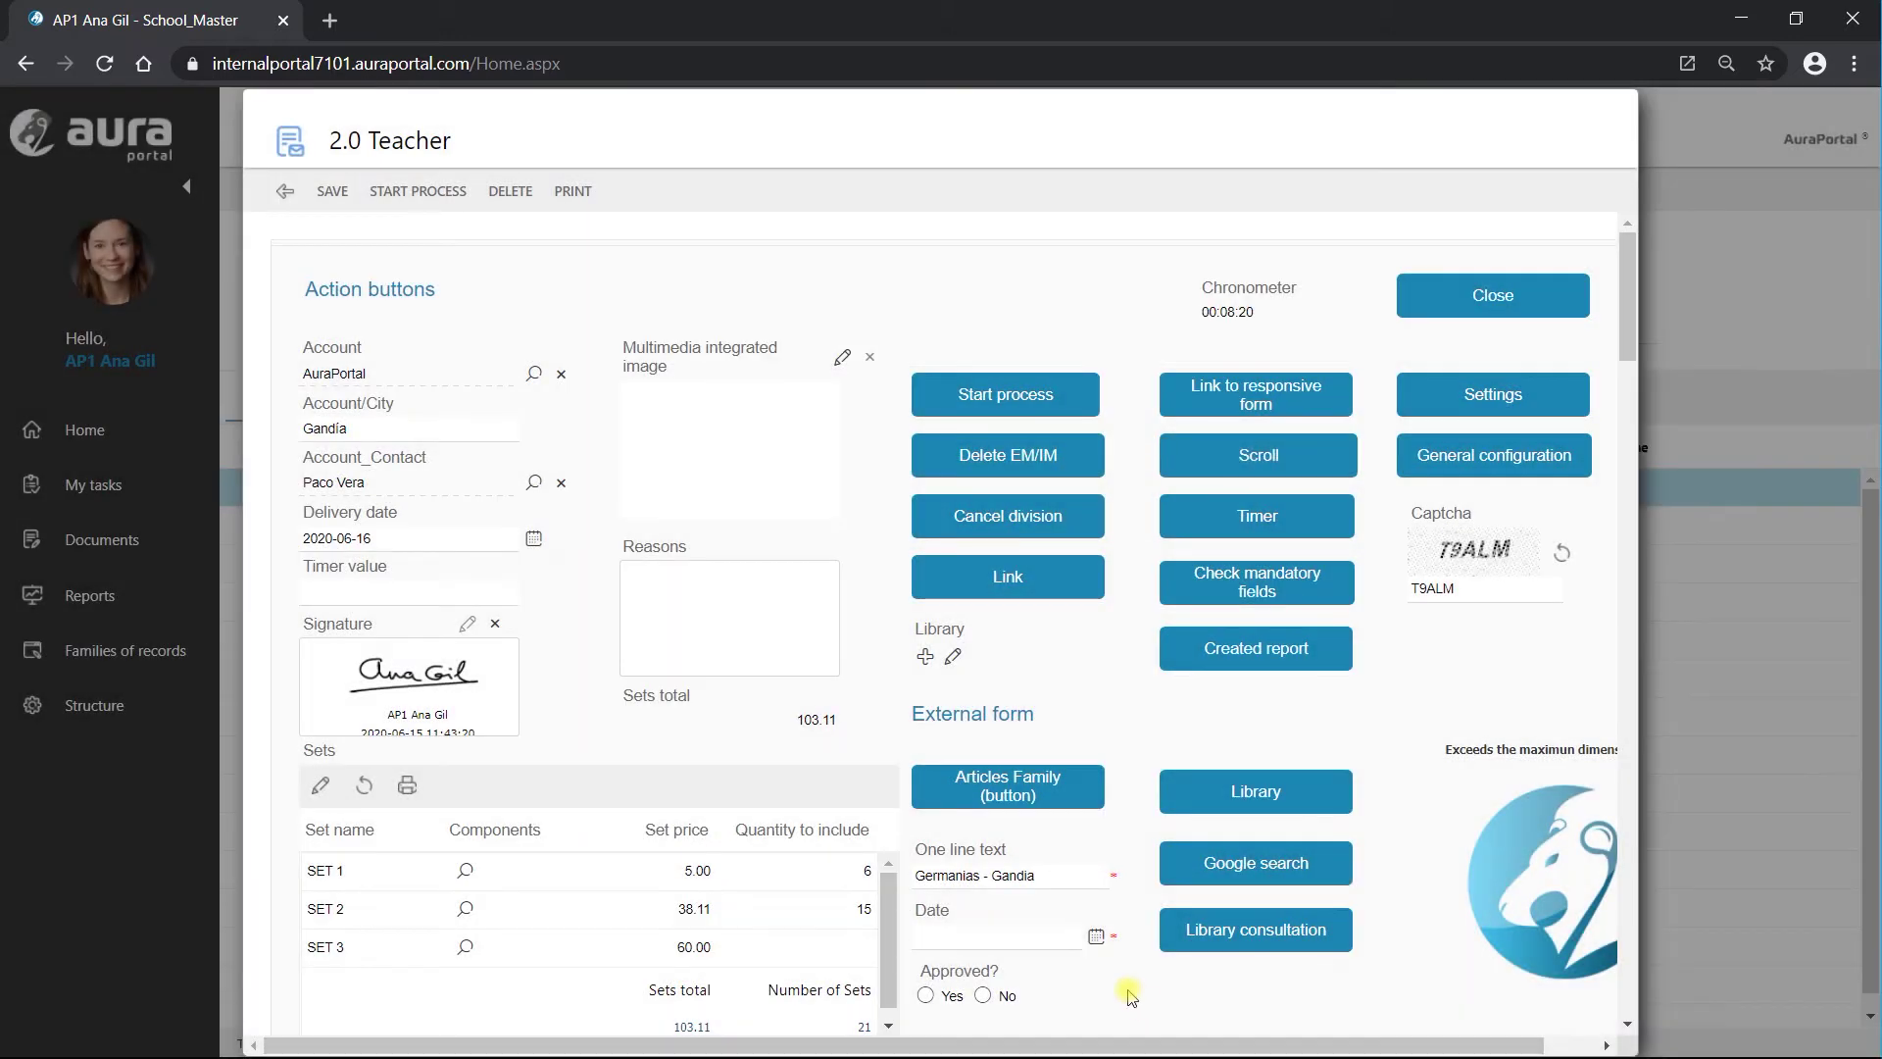
Set the mandatory Date field under External form to 2020-06-16 and start the process
left_click(1094, 938)
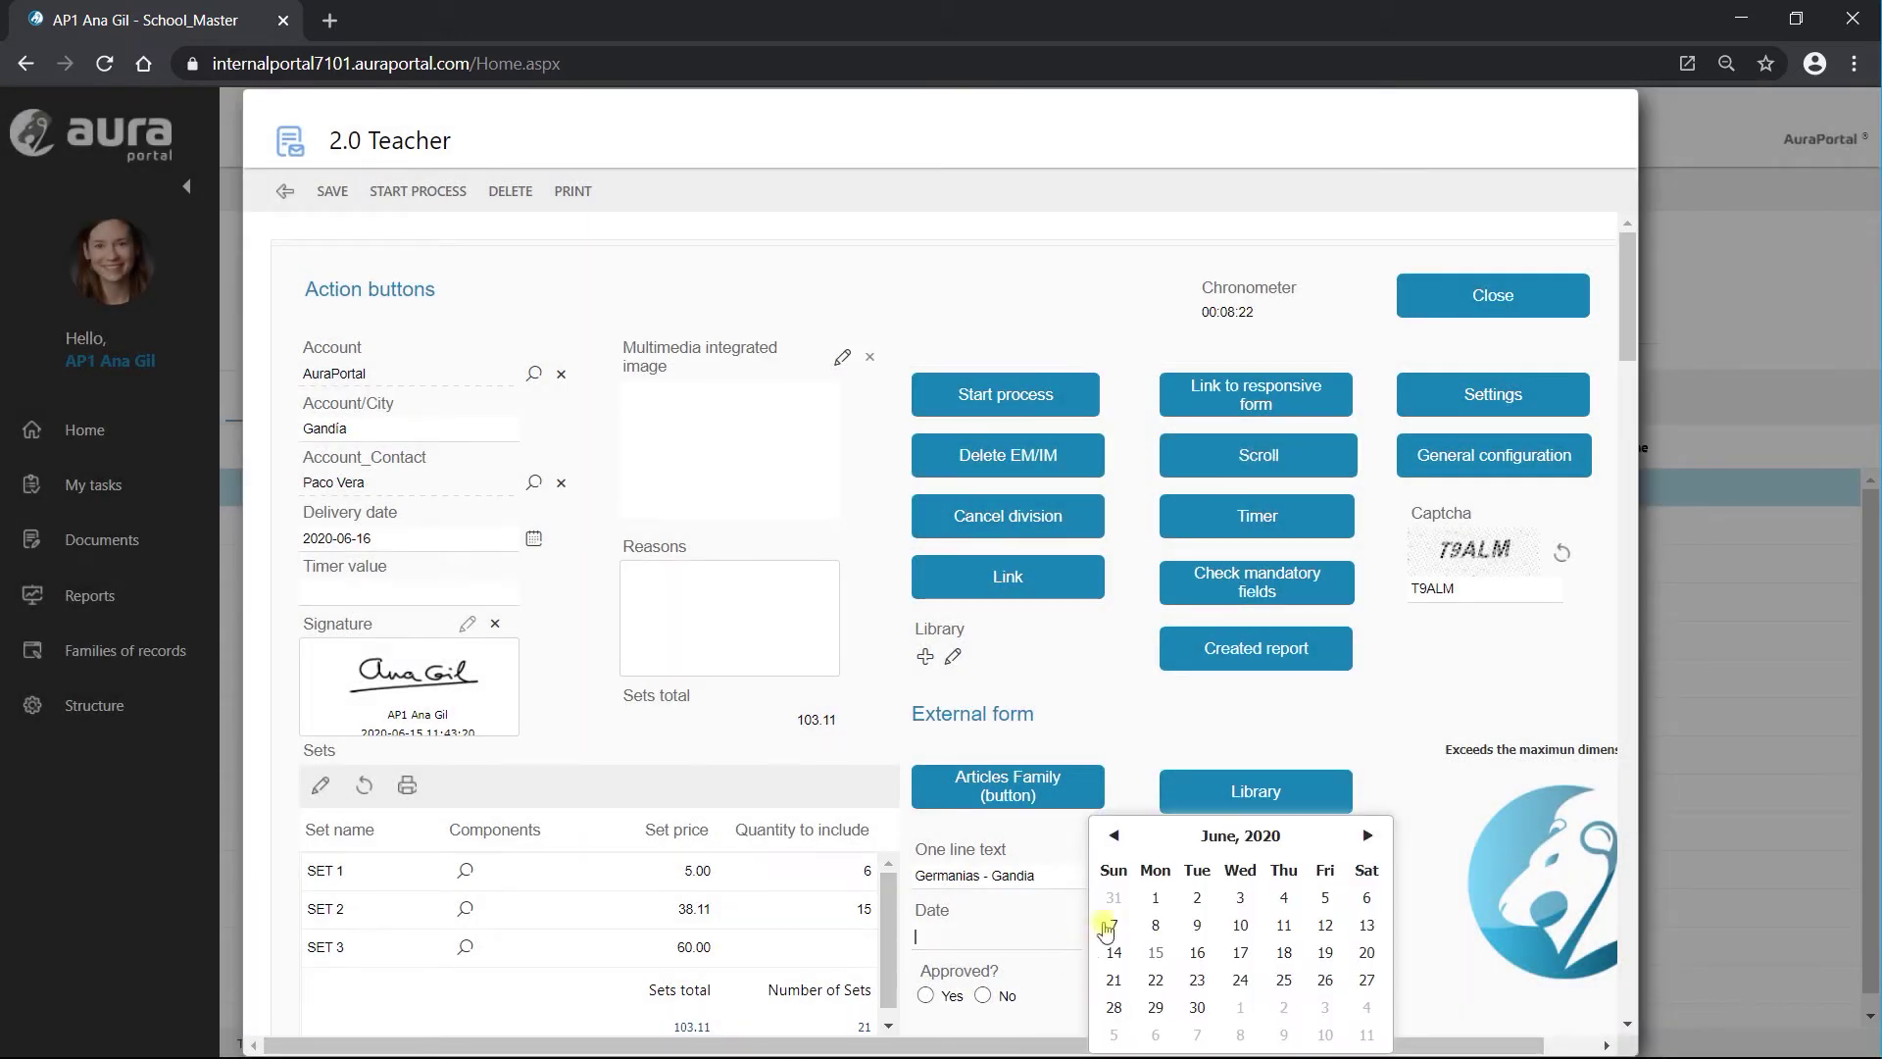
left_click(1196, 954)
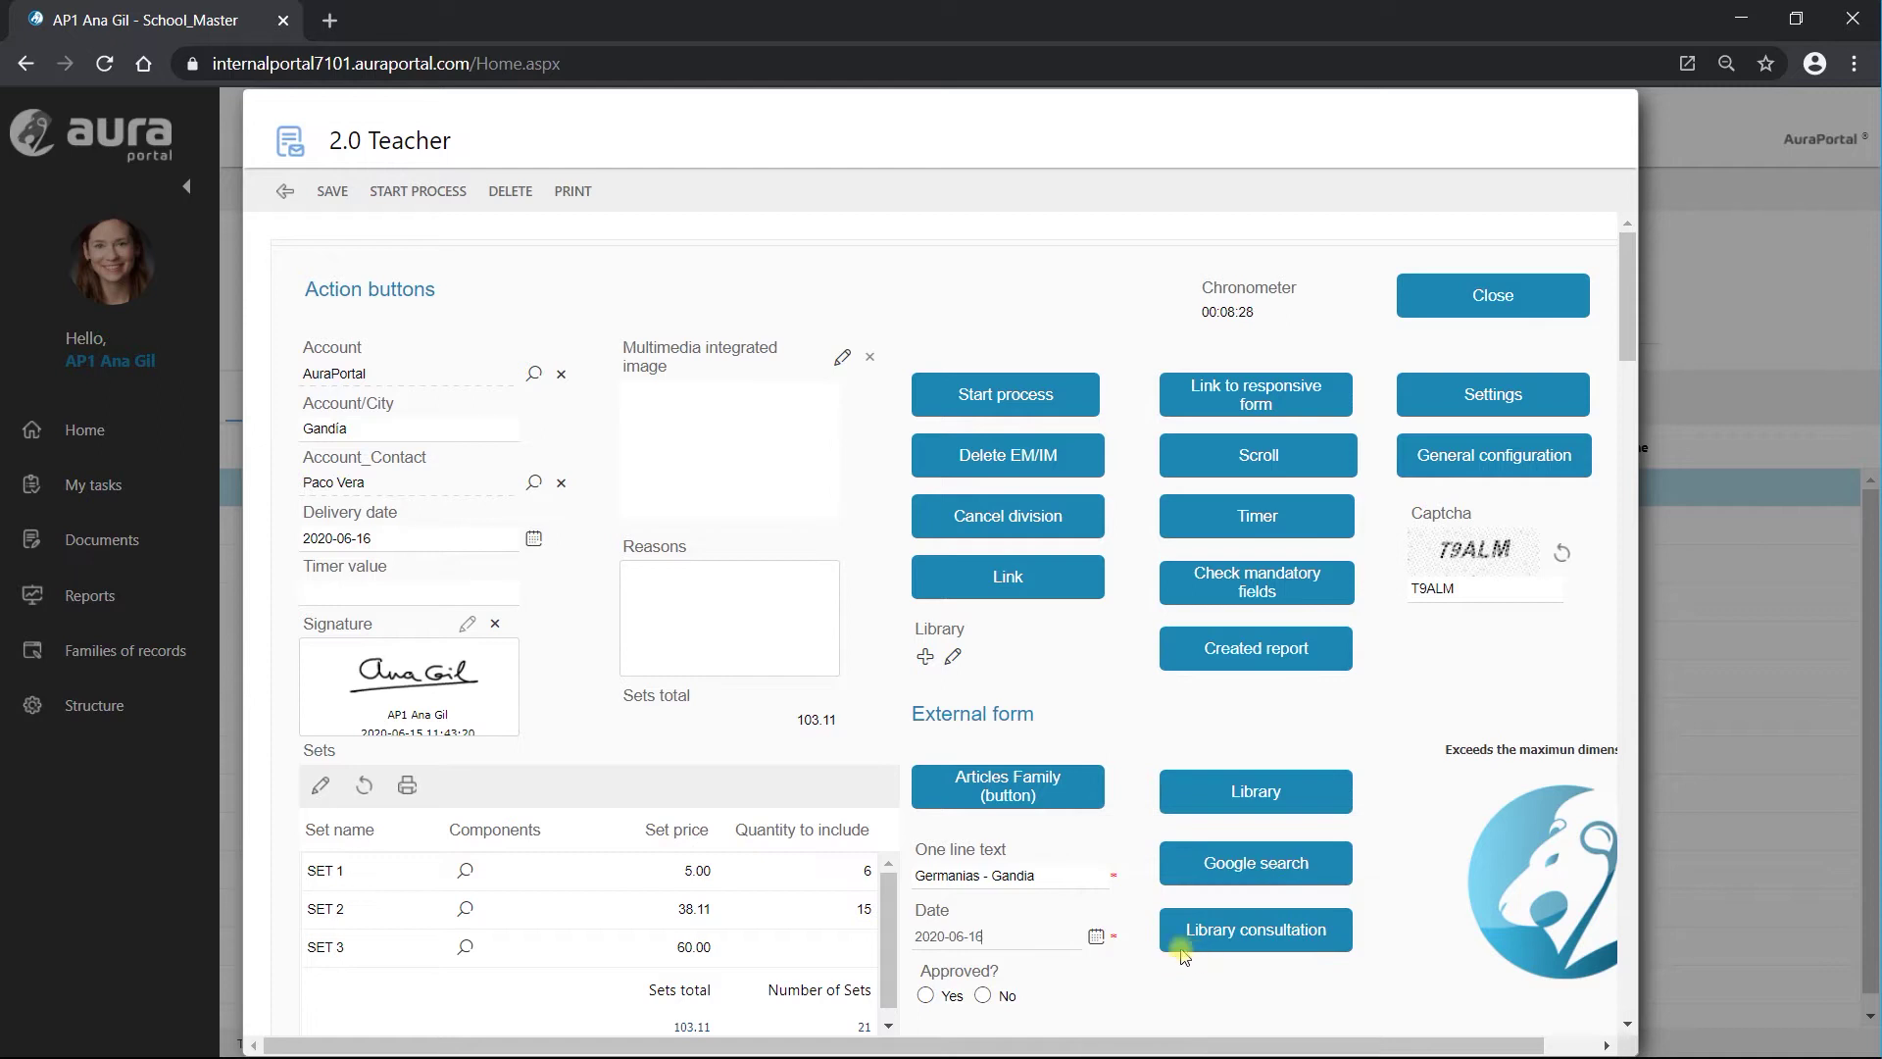
left_click(419, 199)
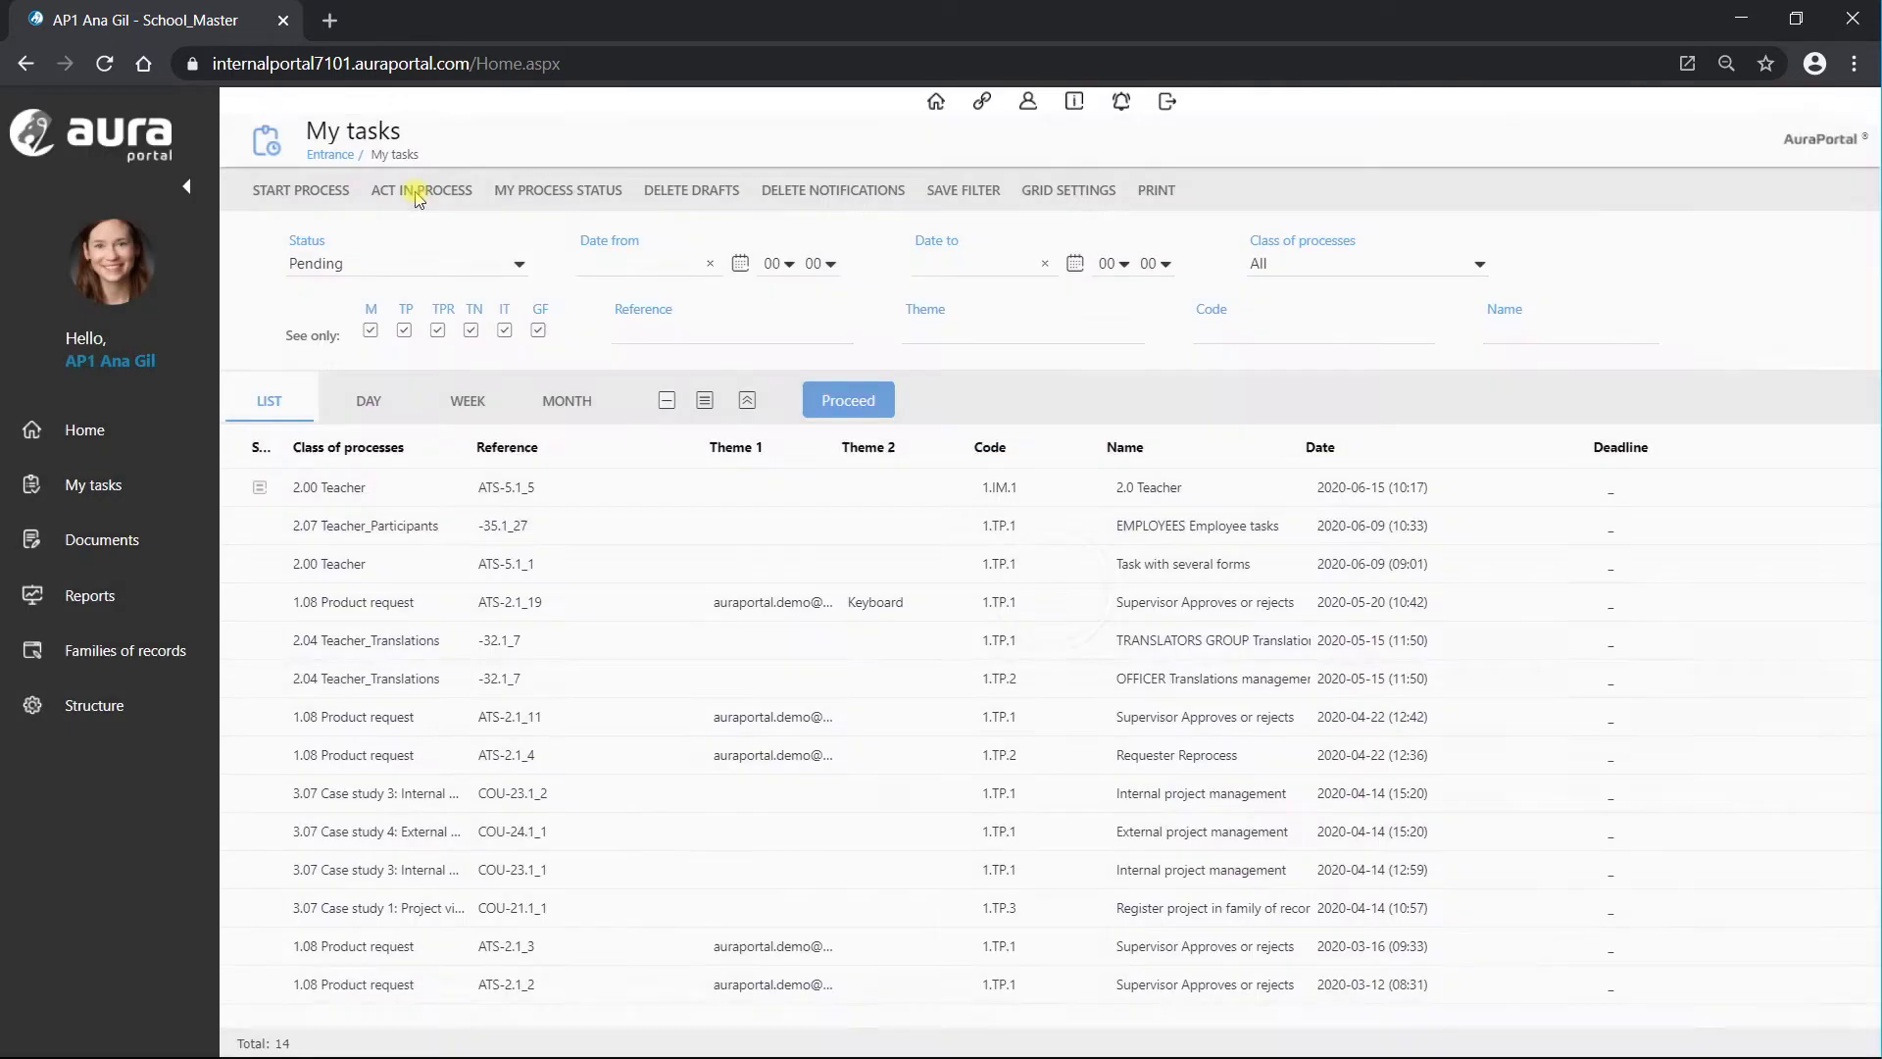
Open the pending 2.0 Teacher task with reference ATS-5.1_5 at its Action buttons division
left_click(419, 194)
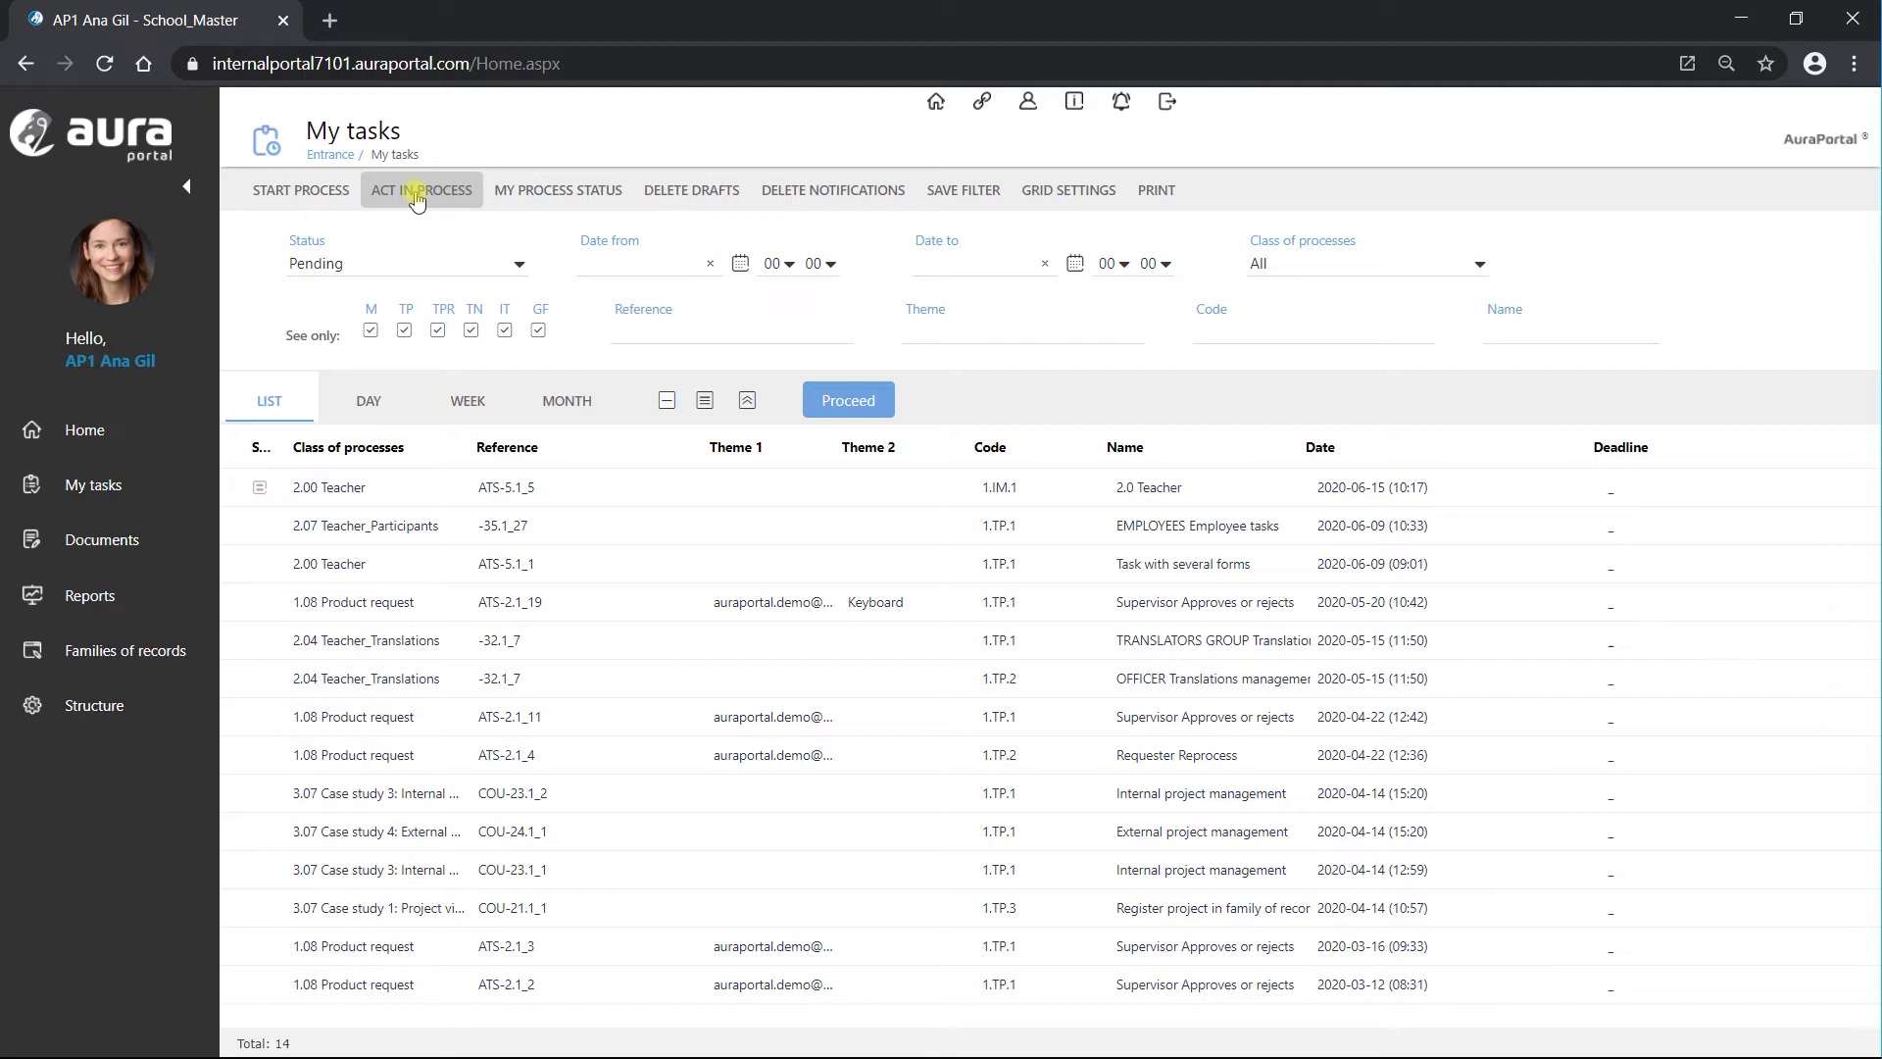
double_click(351, 487)
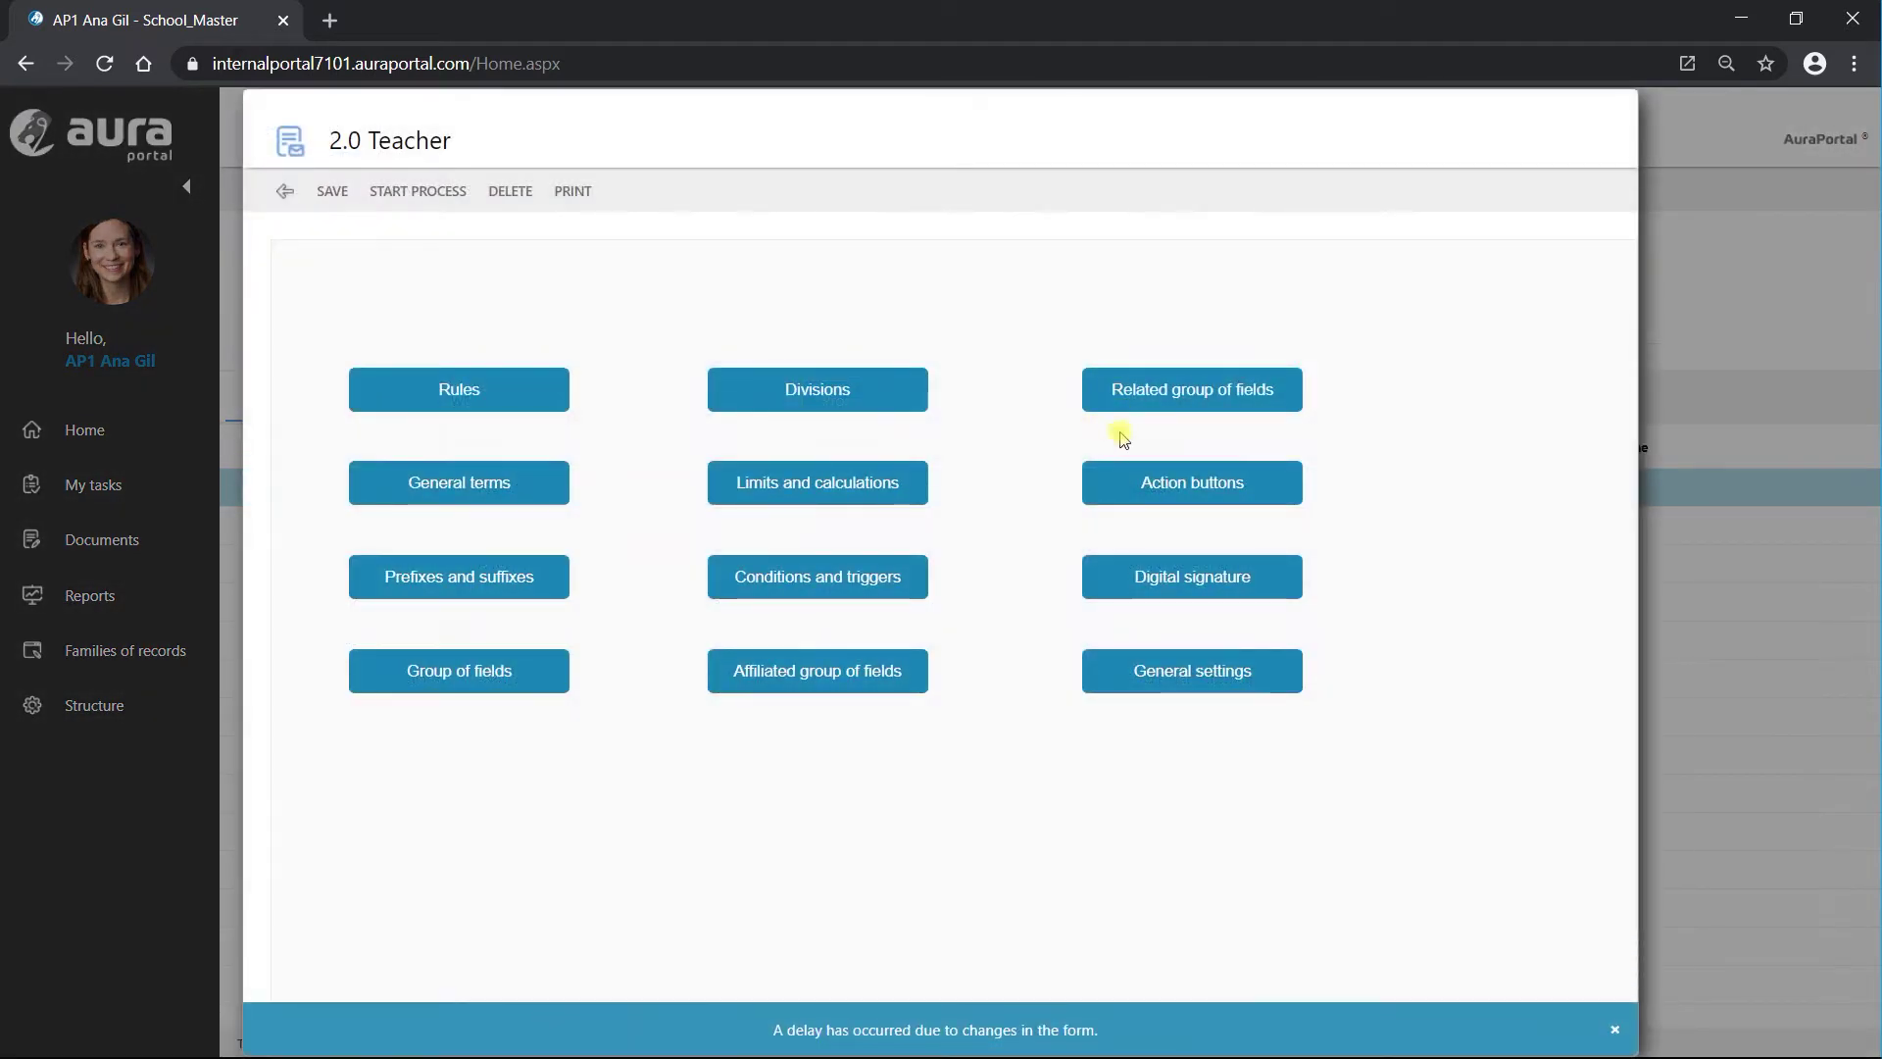
left_click(1124, 484)
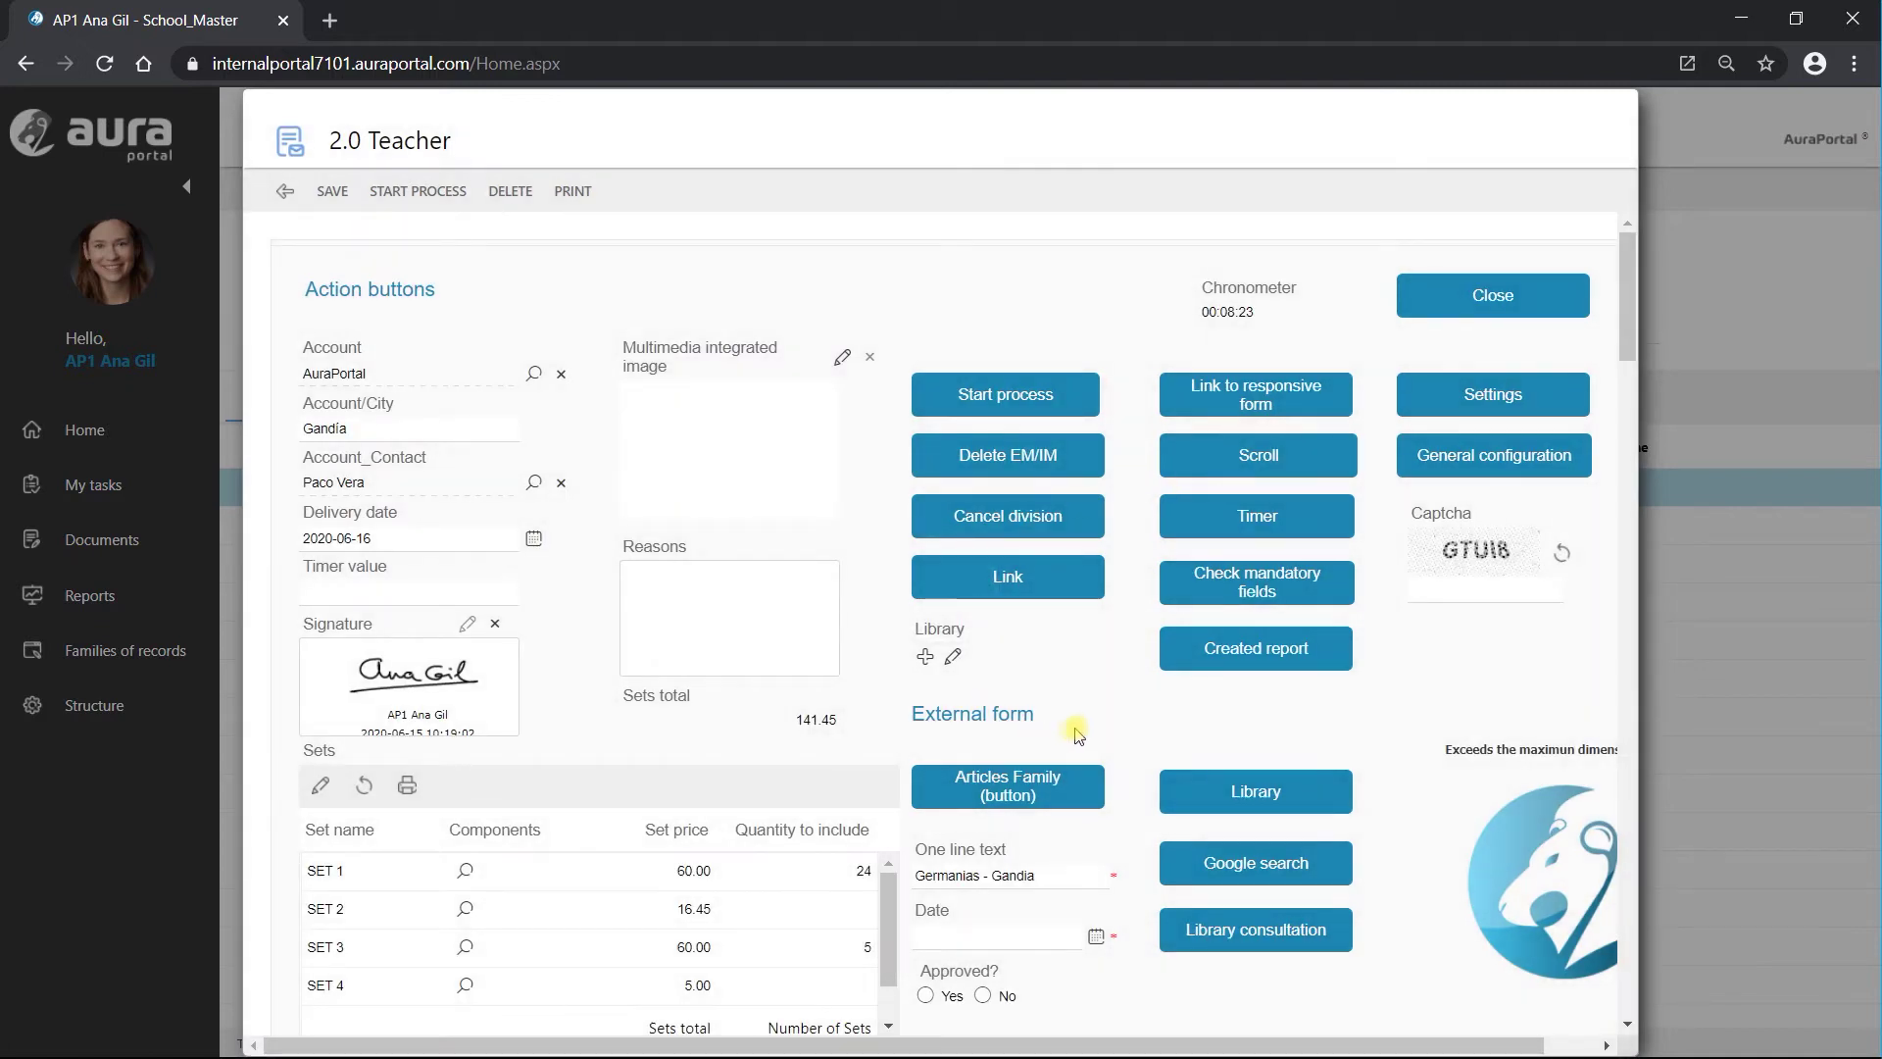
Run the mandatory fields check on the message form with the Captcha and Date fields empty
left_click(1259, 586)
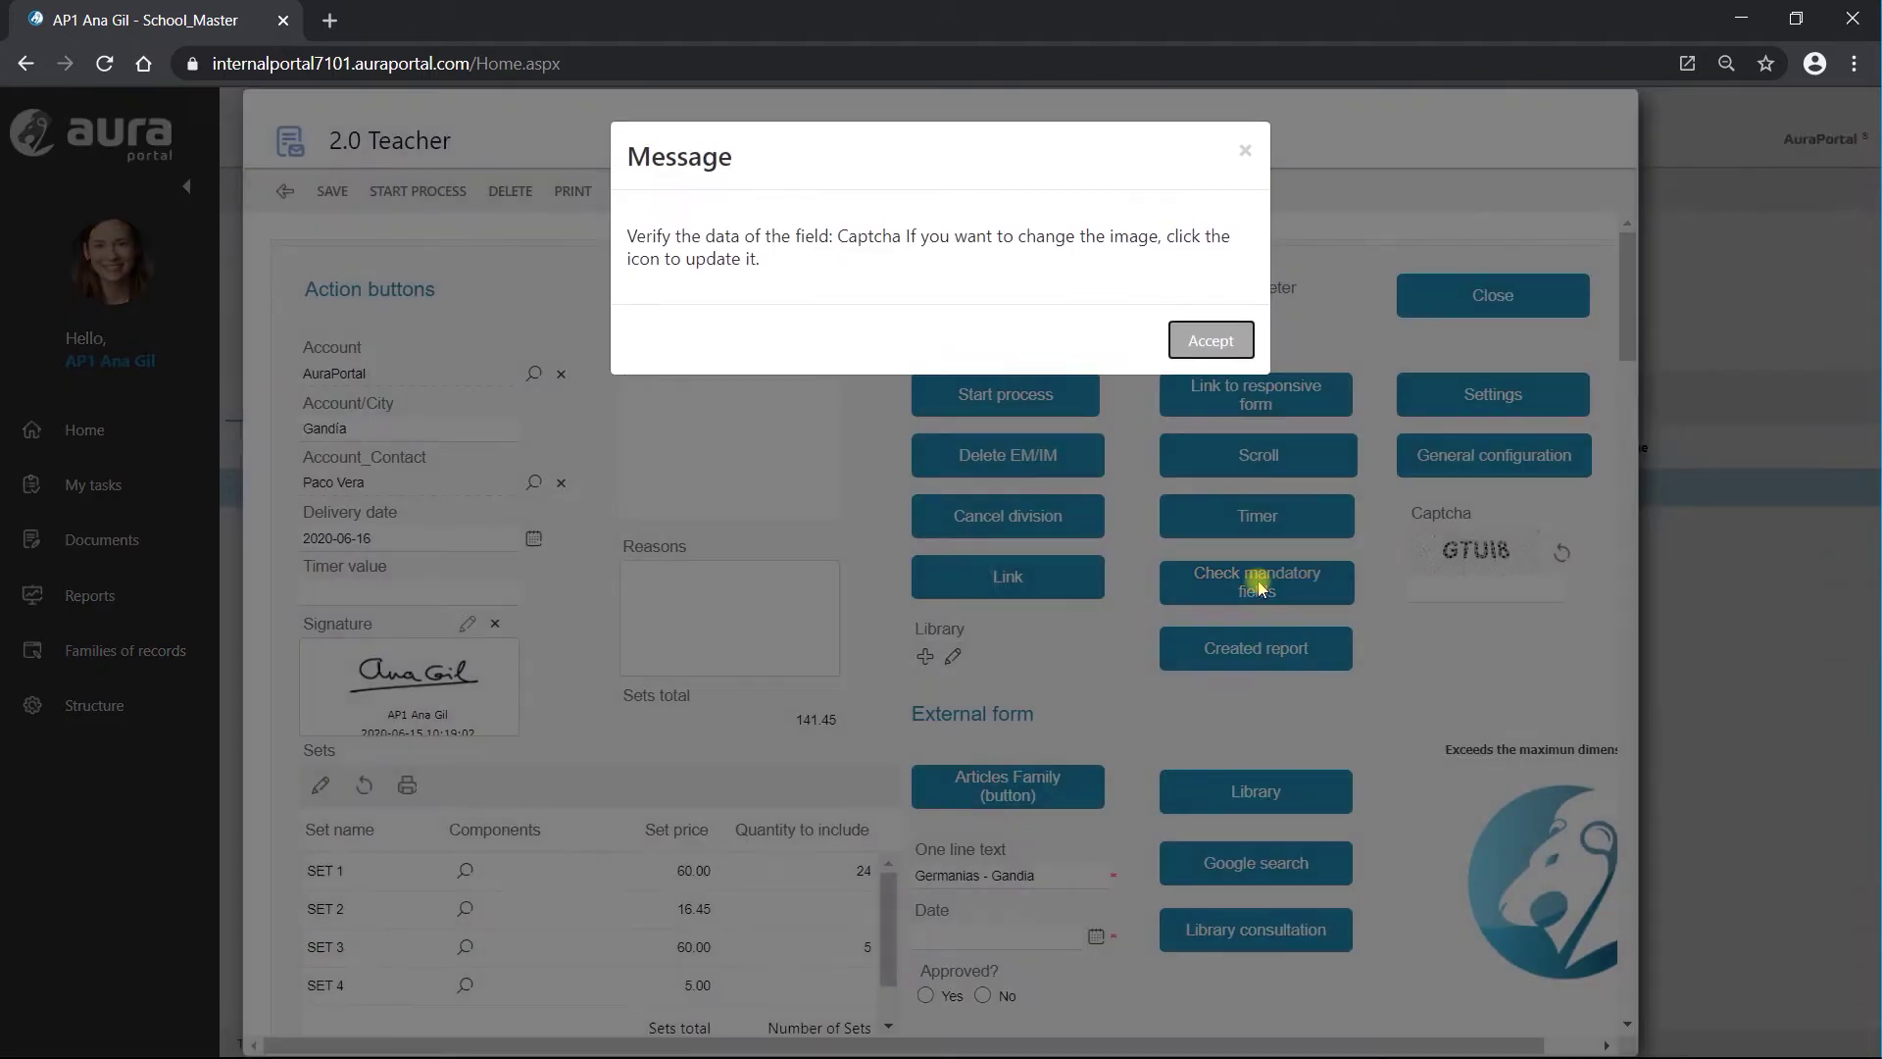
left_click(1208, 343)
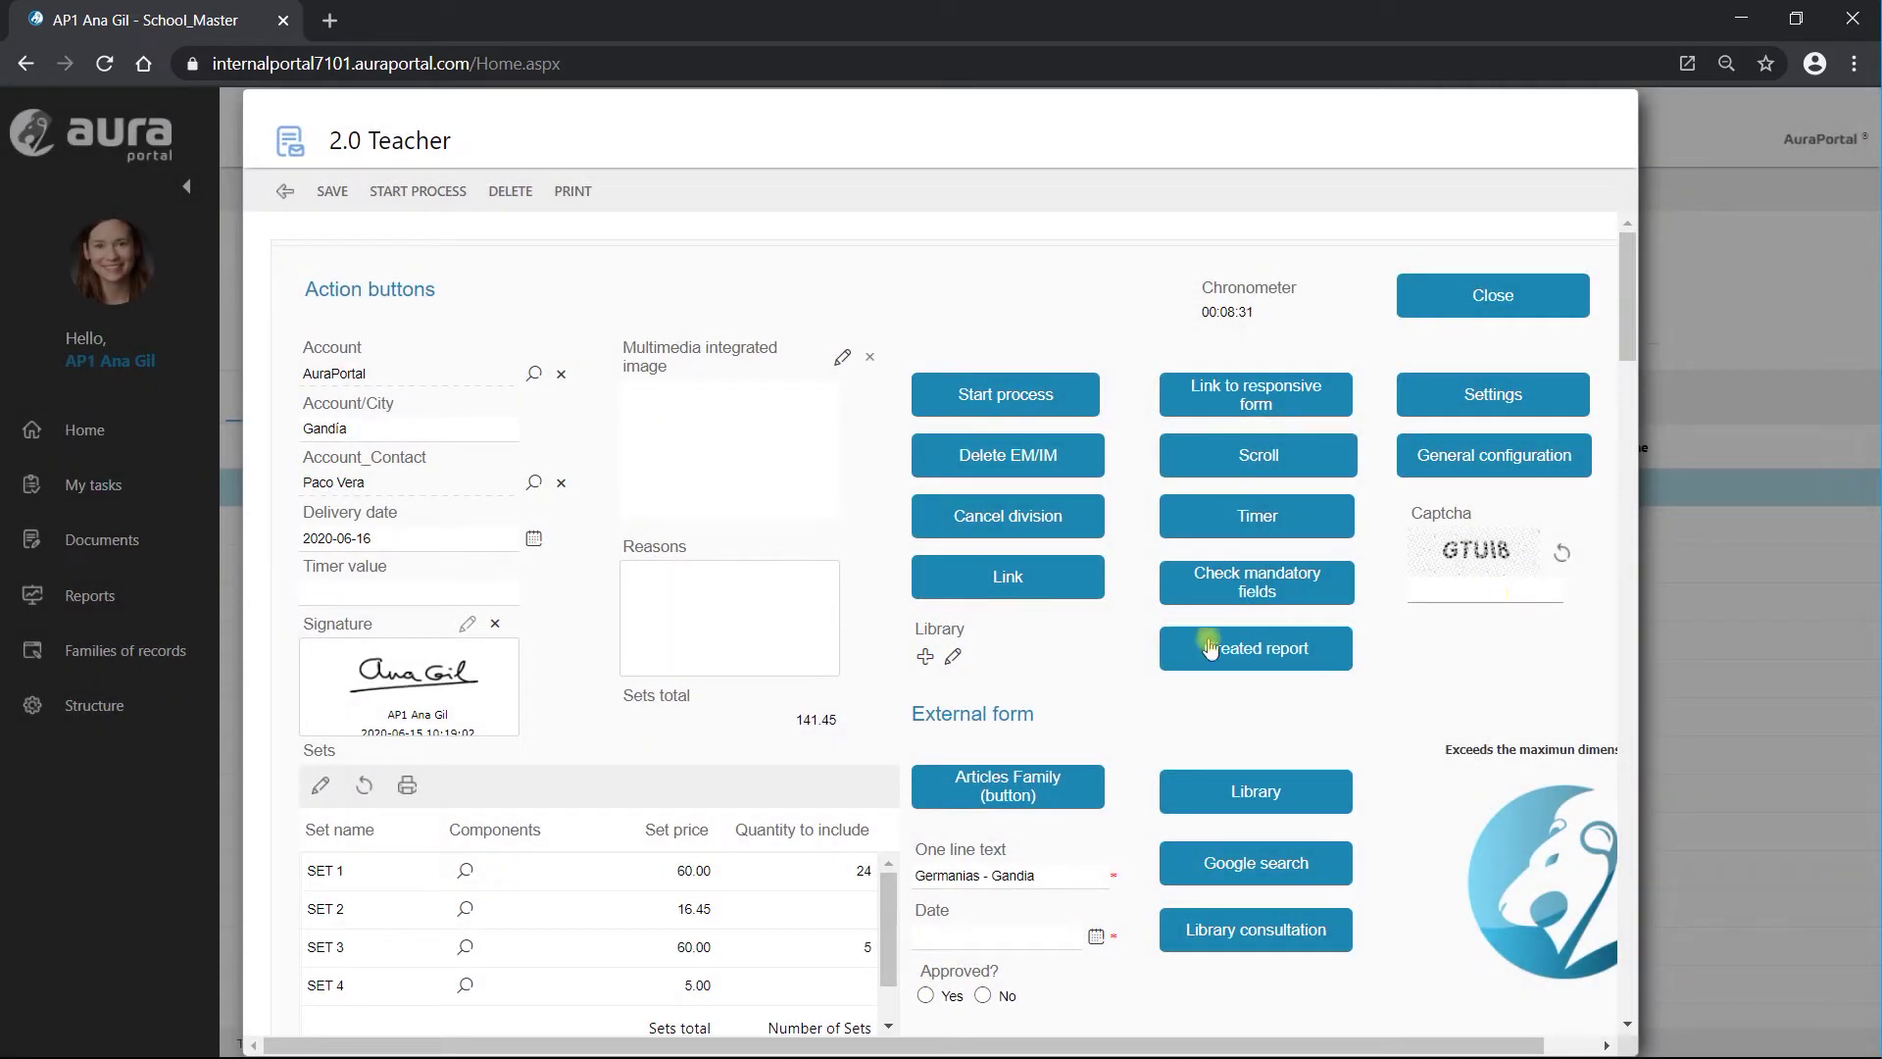
left_click(1274, 563)
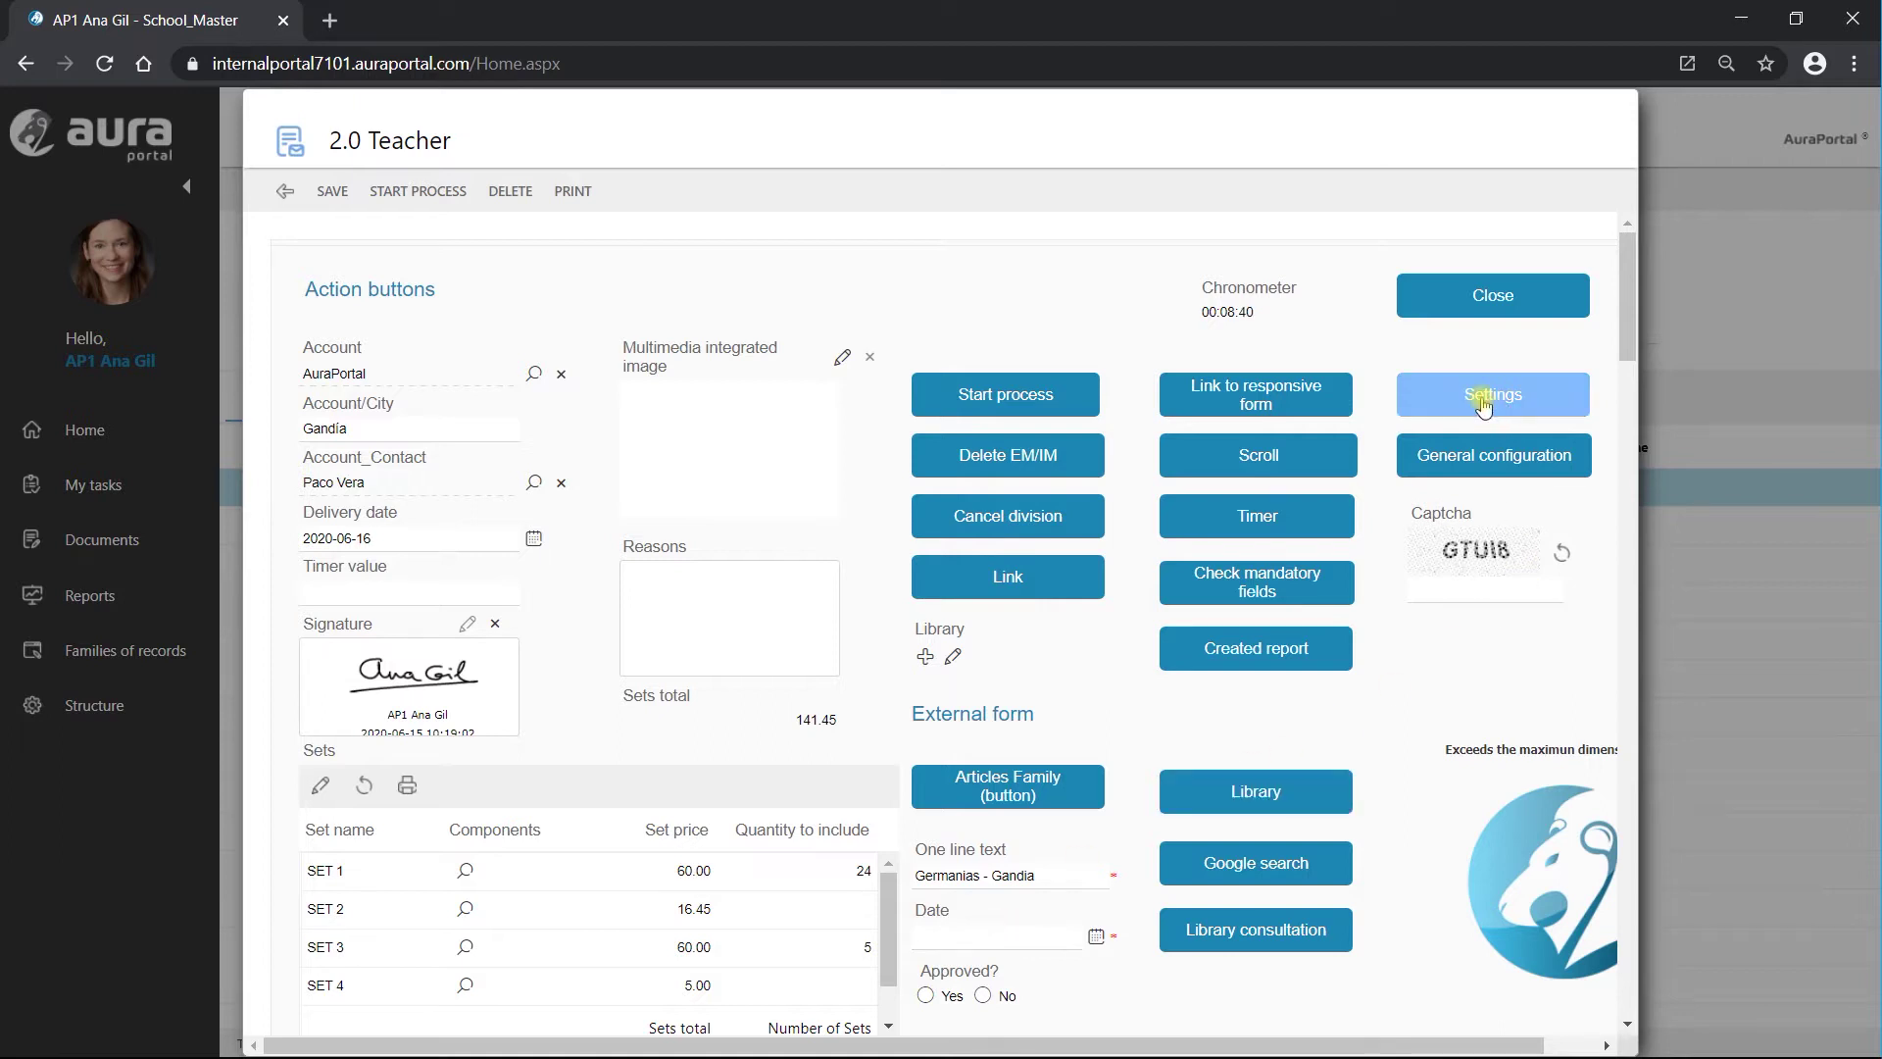
Bring up the form designer, examine the action configured for the Check mandatory fields button, and leave it unchanged
left_click(1484, 406)
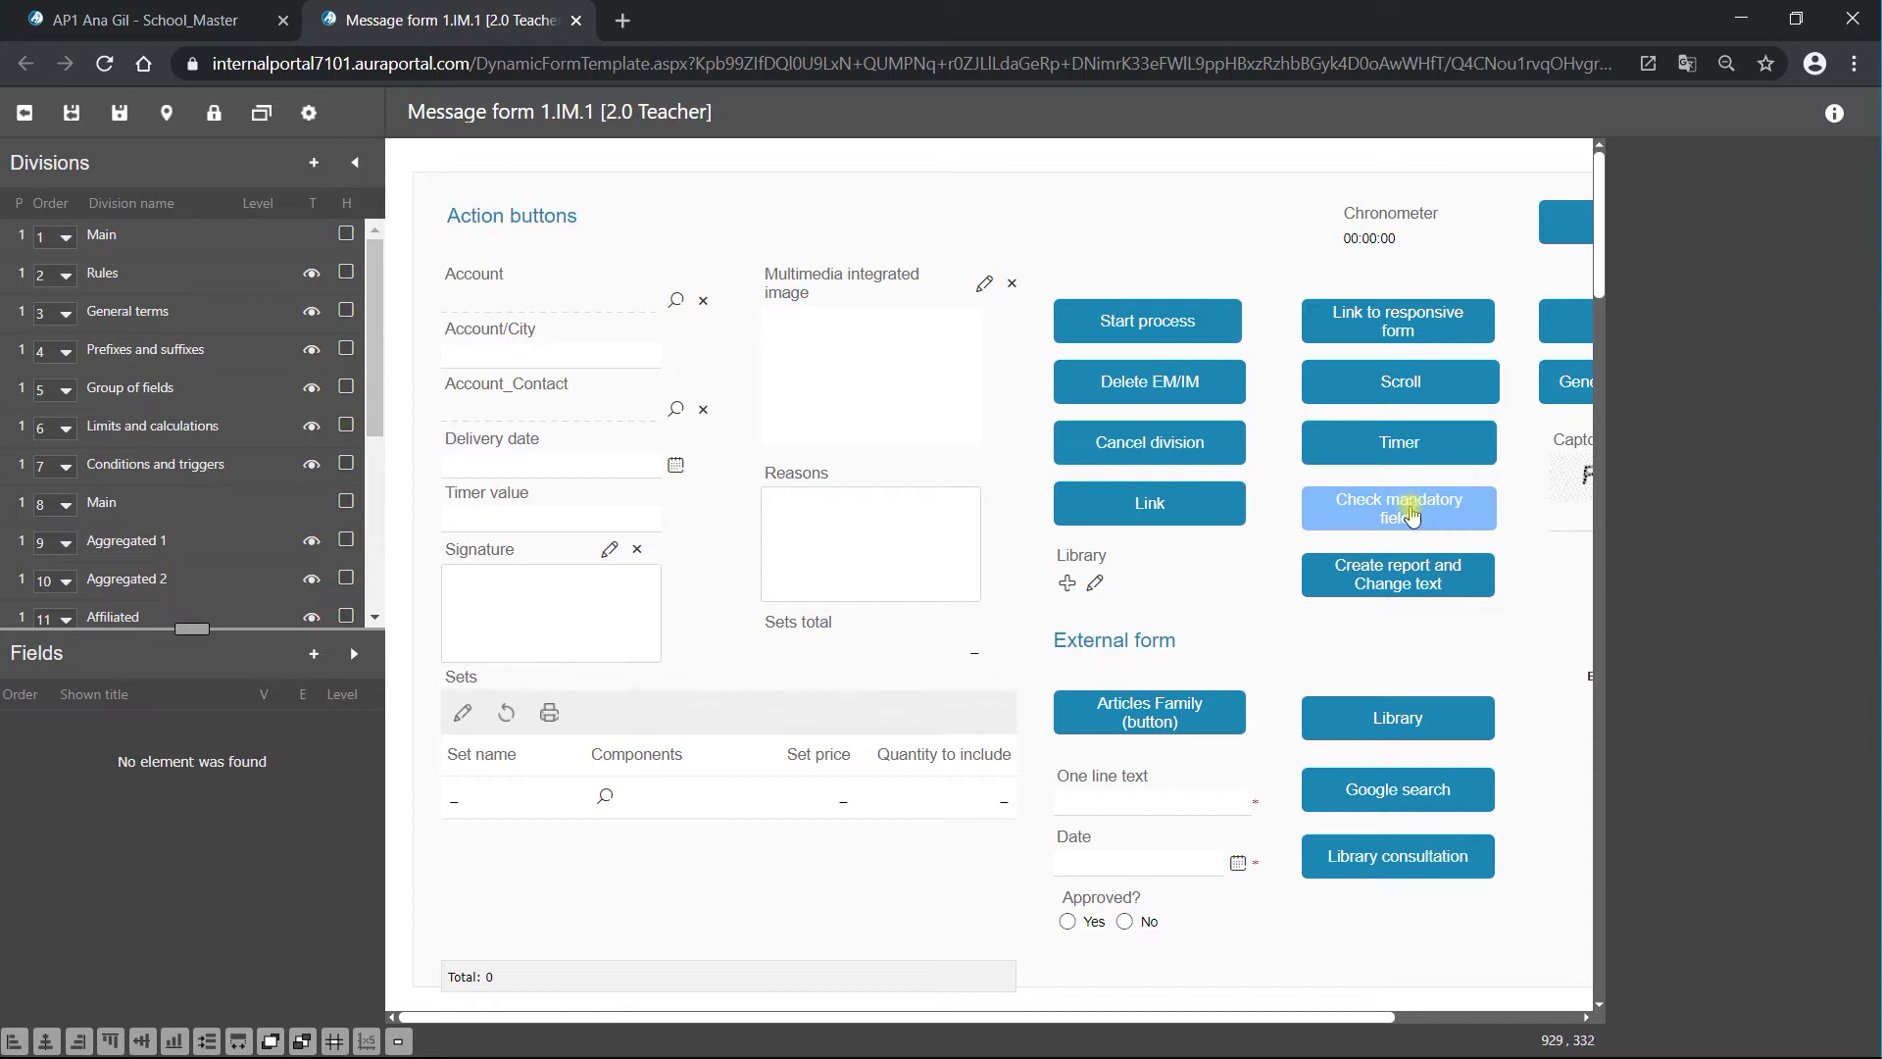
left_click(1453, 524)
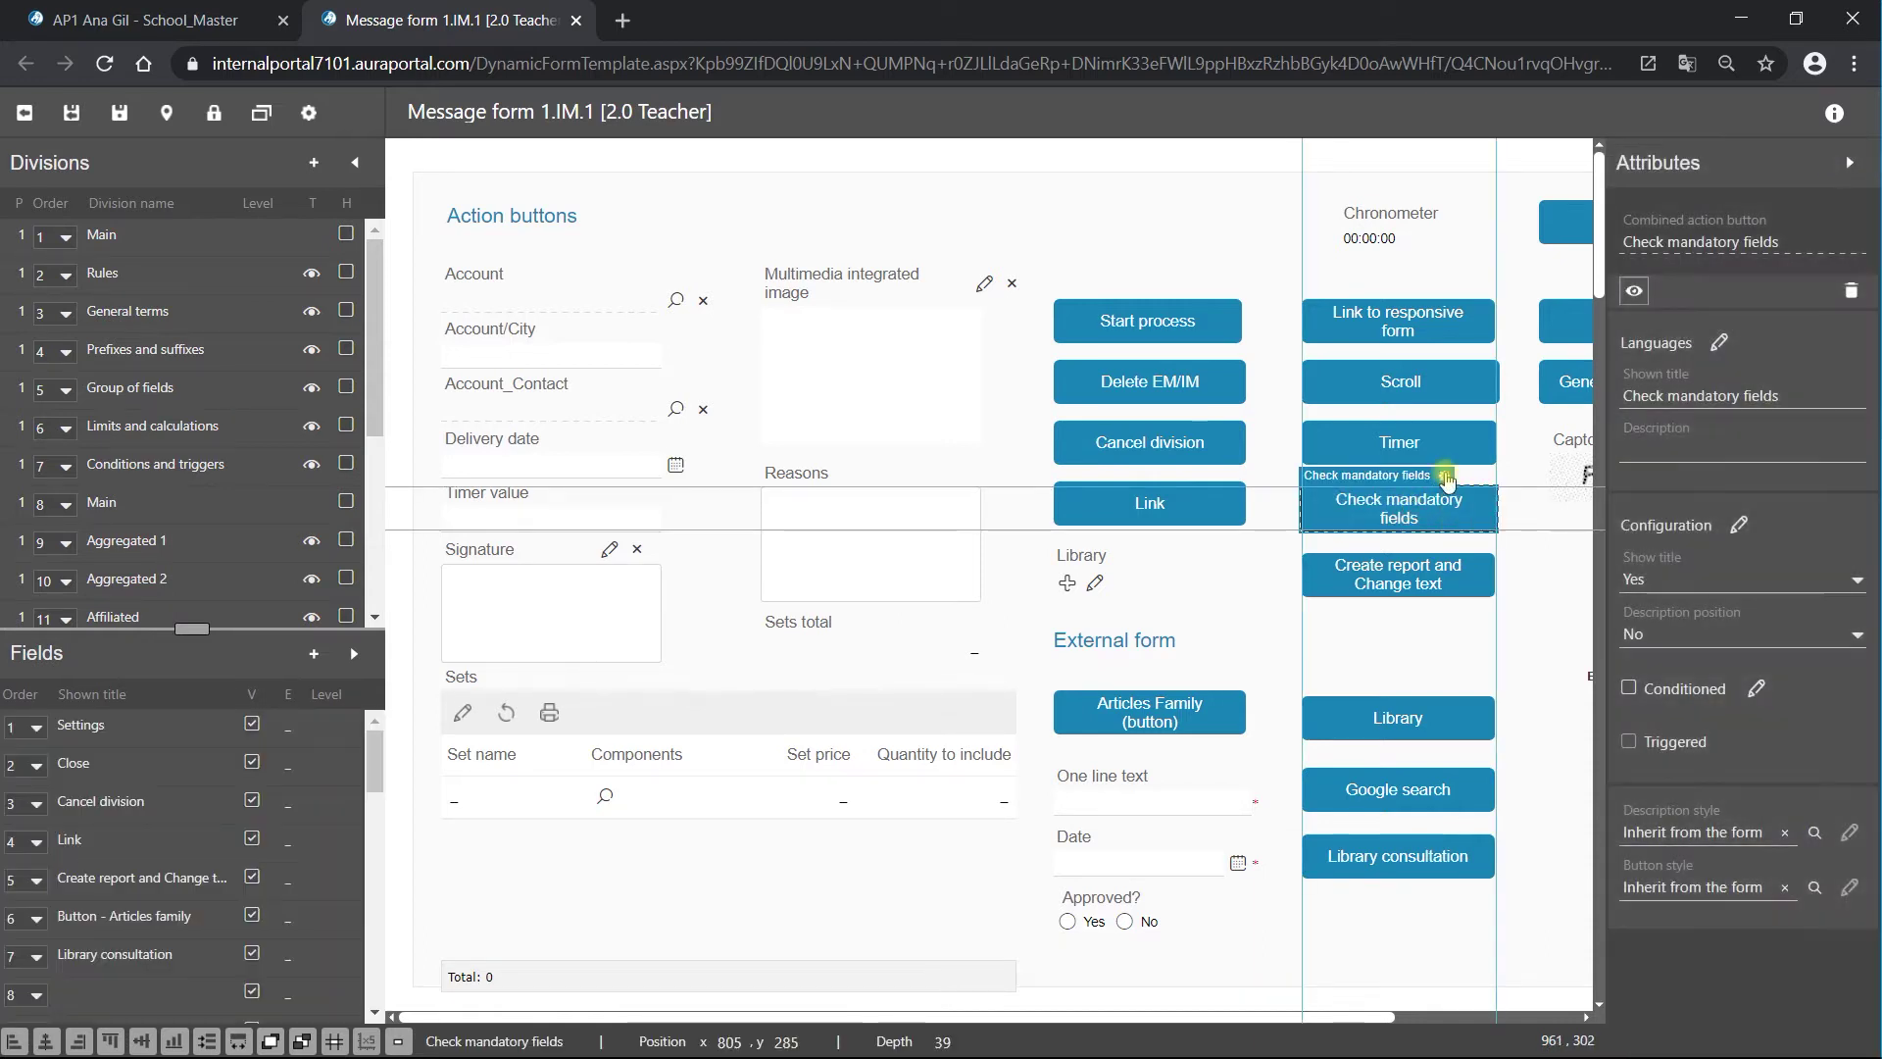
left_click(1445, 476)
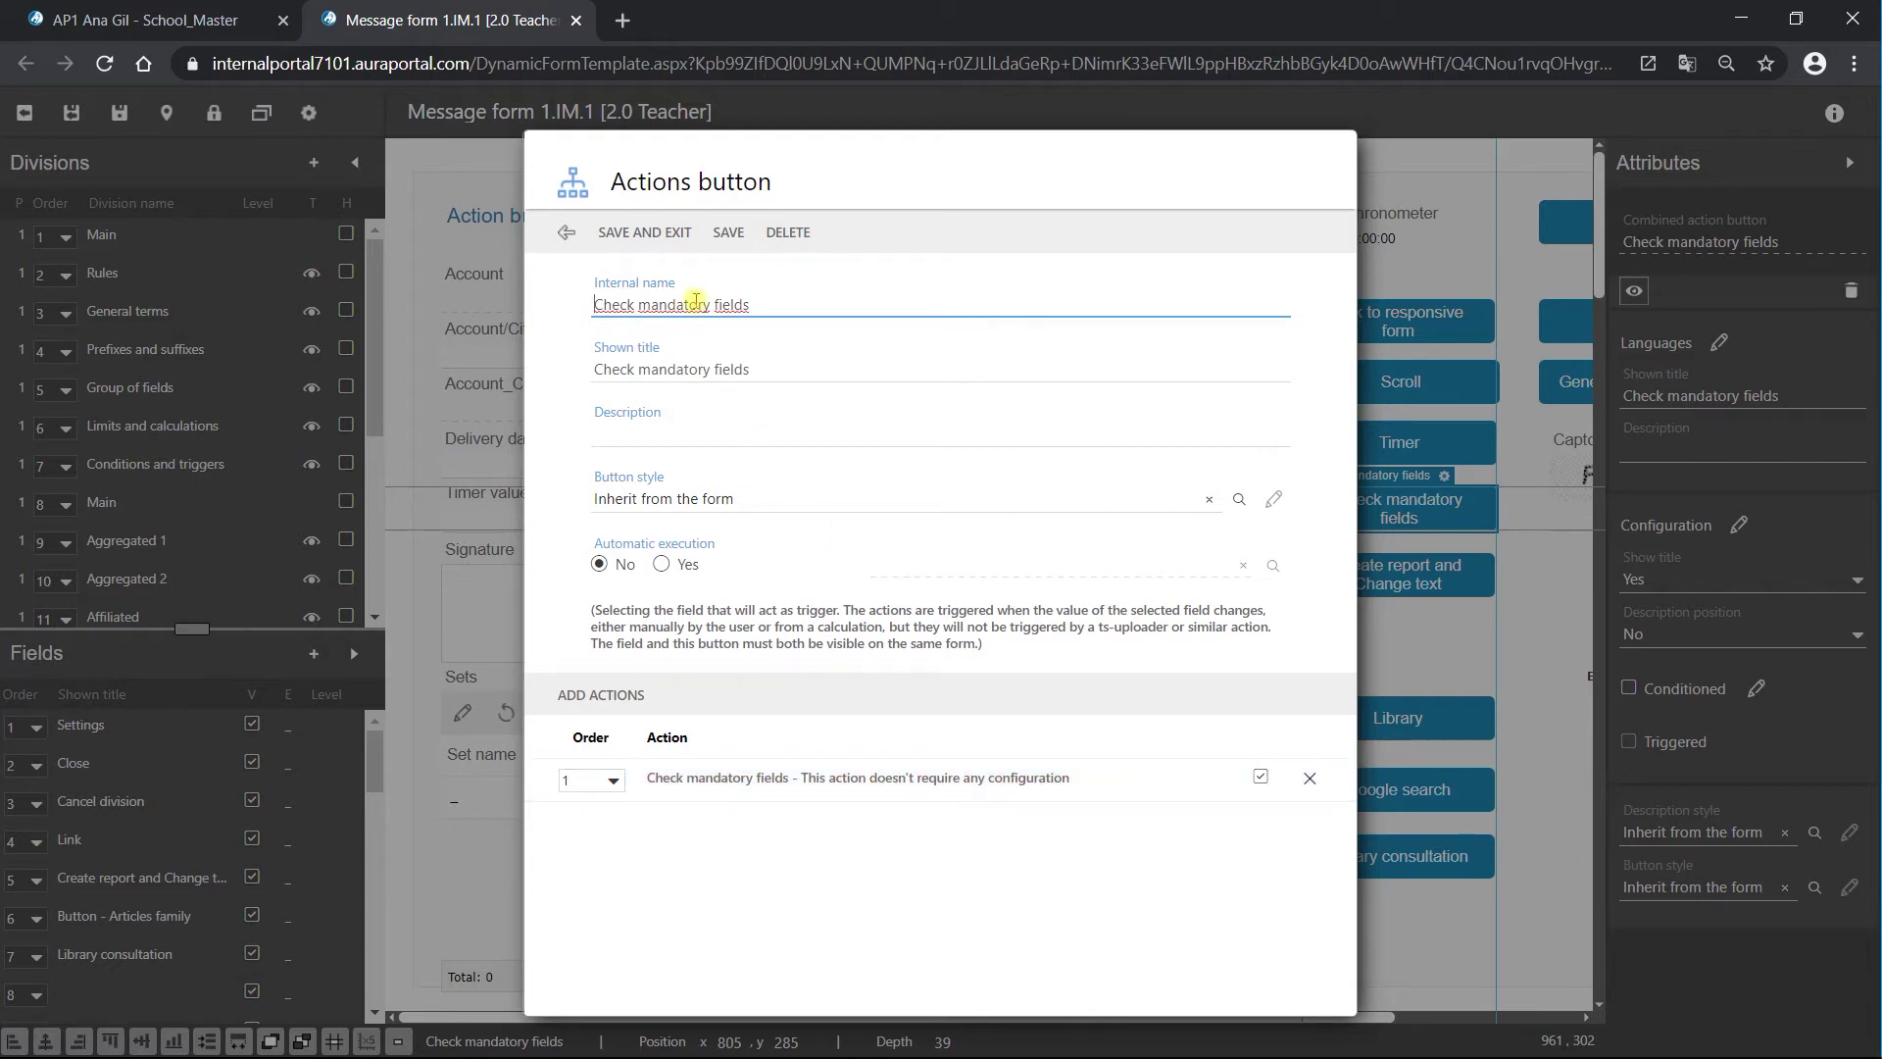
left_click(566, 232)
Open the configuration of the Start process action button to examine its assigned action
left_click_drag(784, 1018, 983, 1014)
double_click(941, 320)
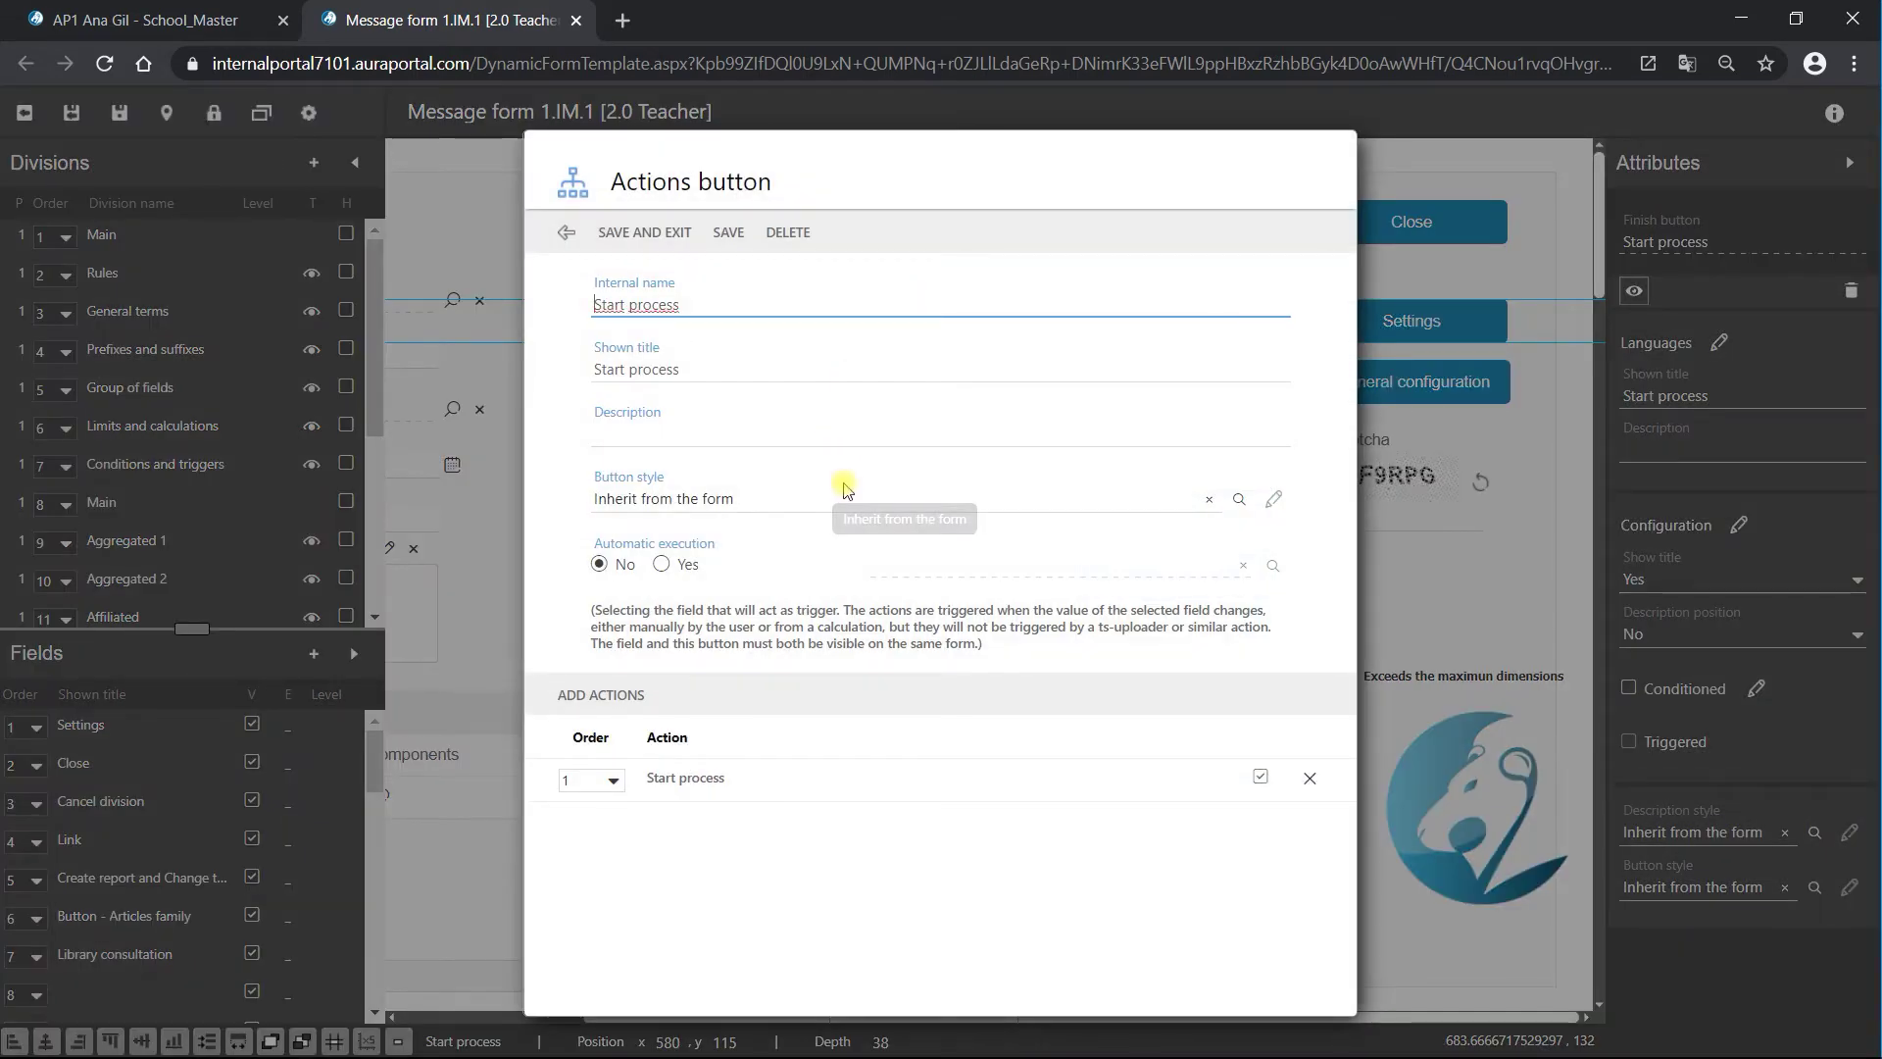
Examine the subsequent action configured for the Start process action, leaving the button's configuration unchanged
left_click(703, 790)
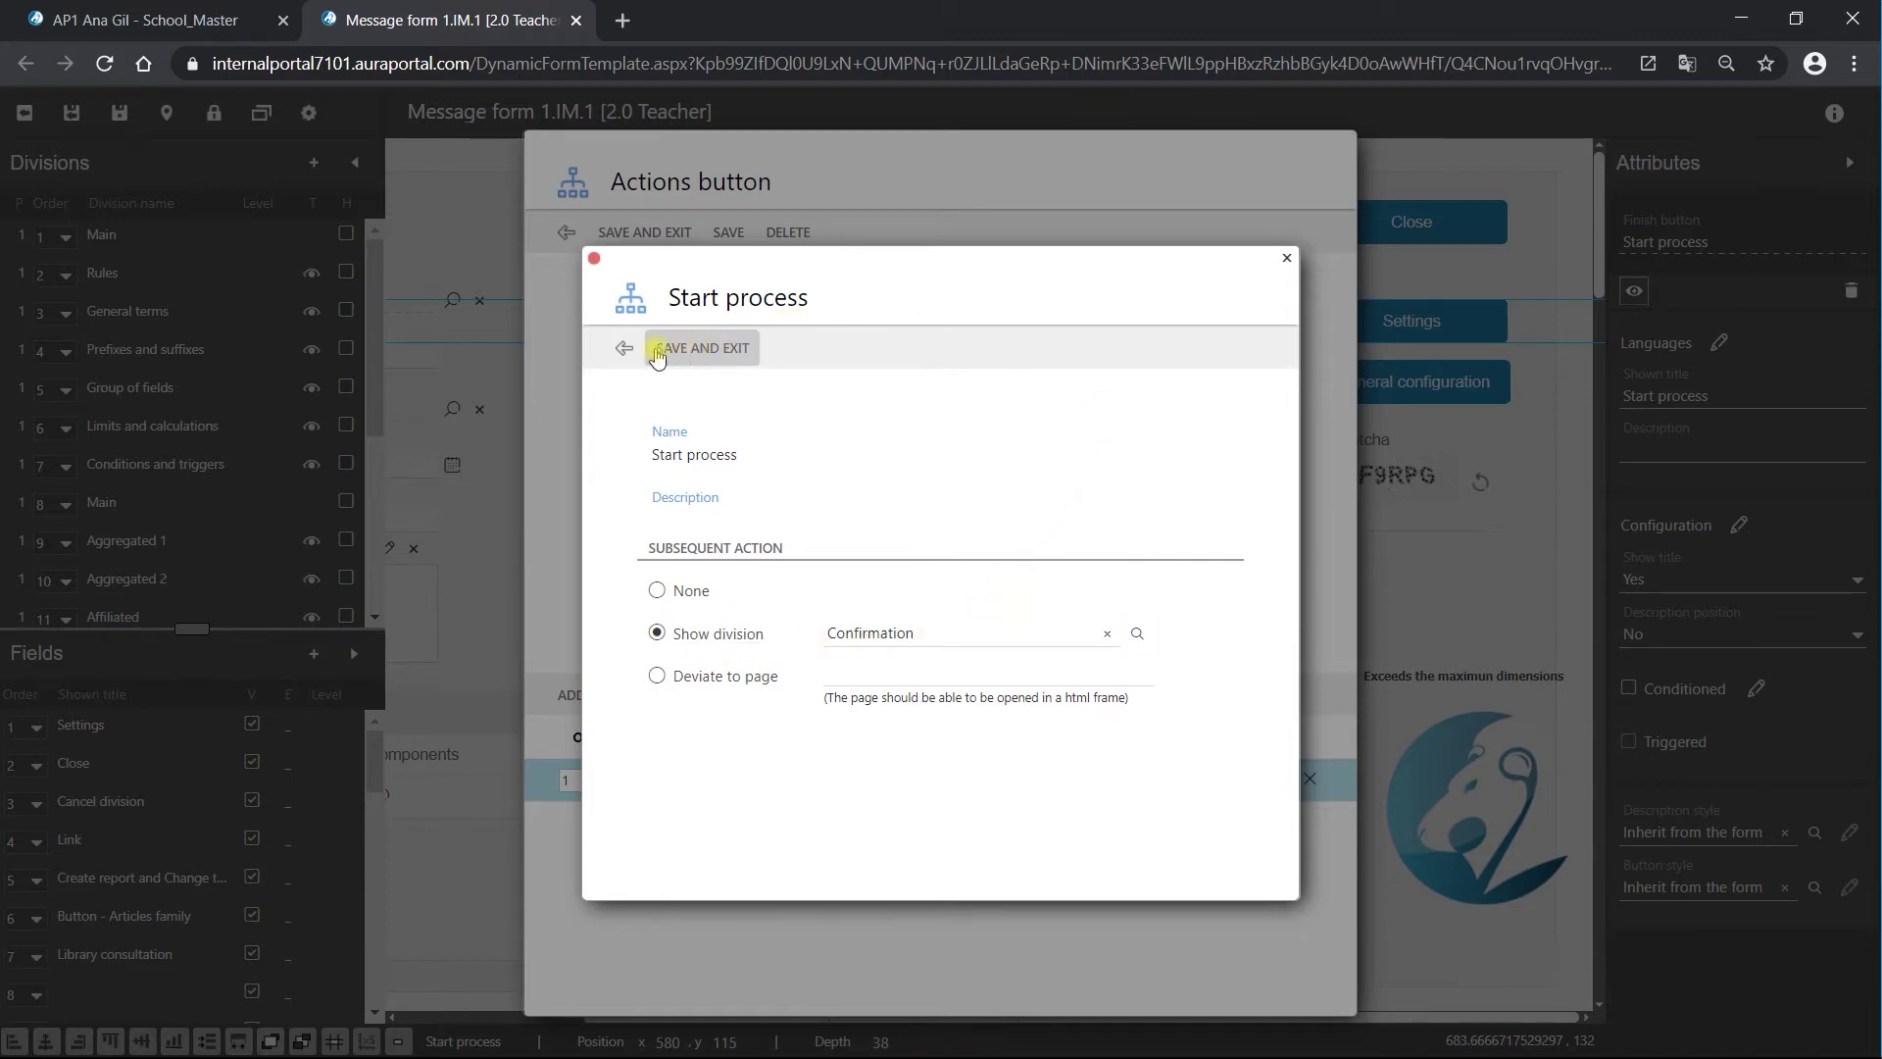
left_click(628, 350)
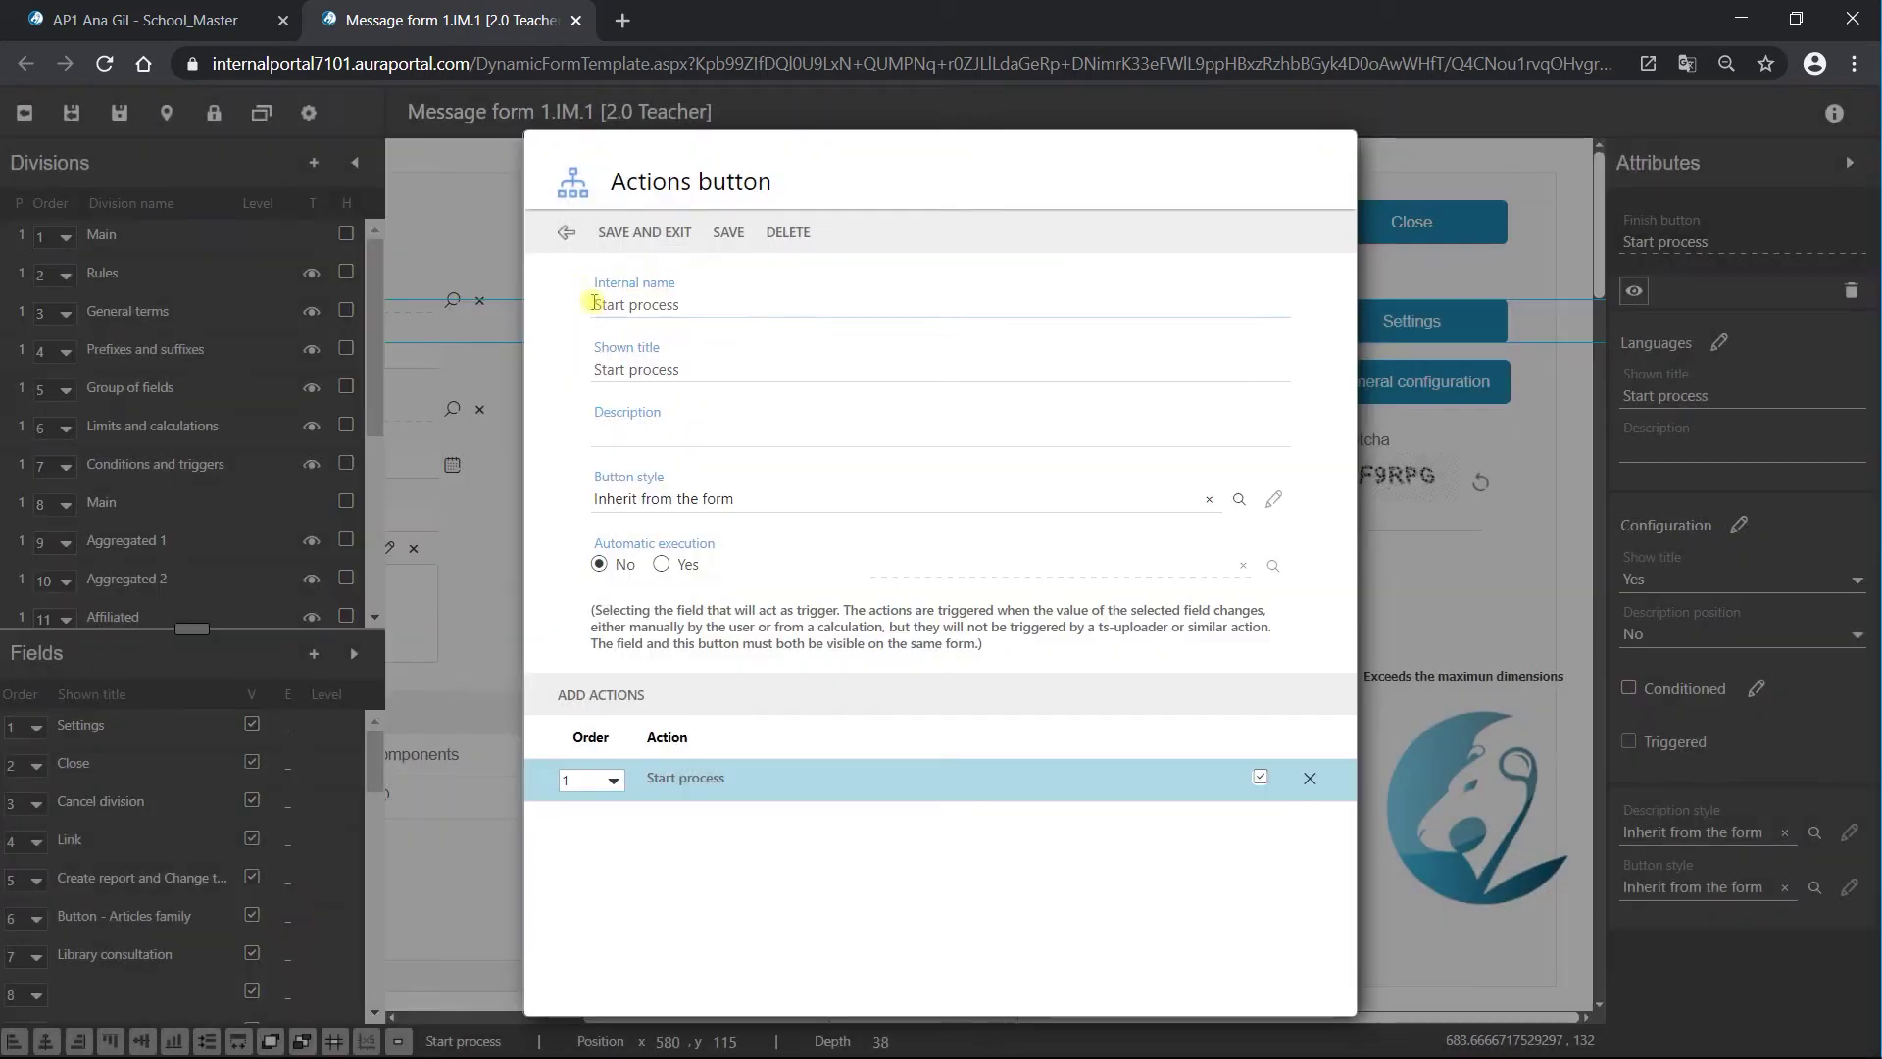
left_click(565, 233)
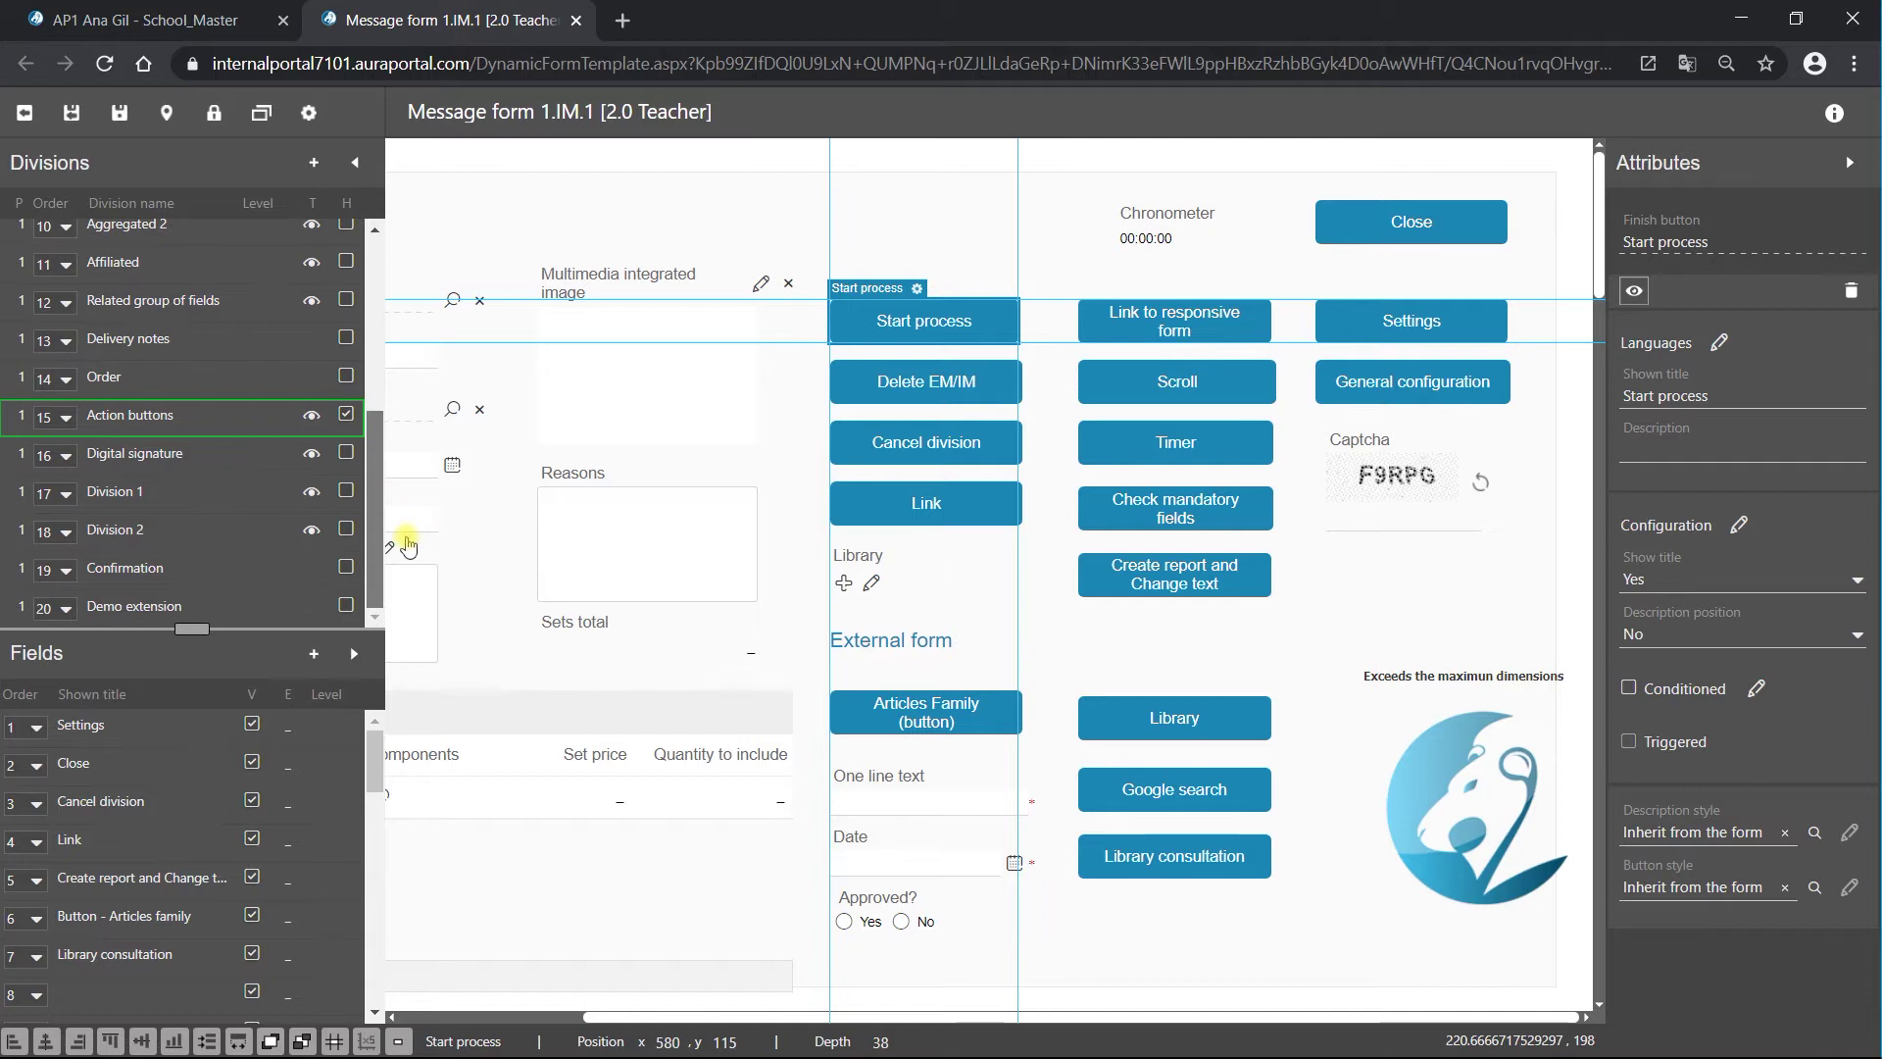
Display the Confirmation division in the message form designer and save the form
left_click(345, 567)
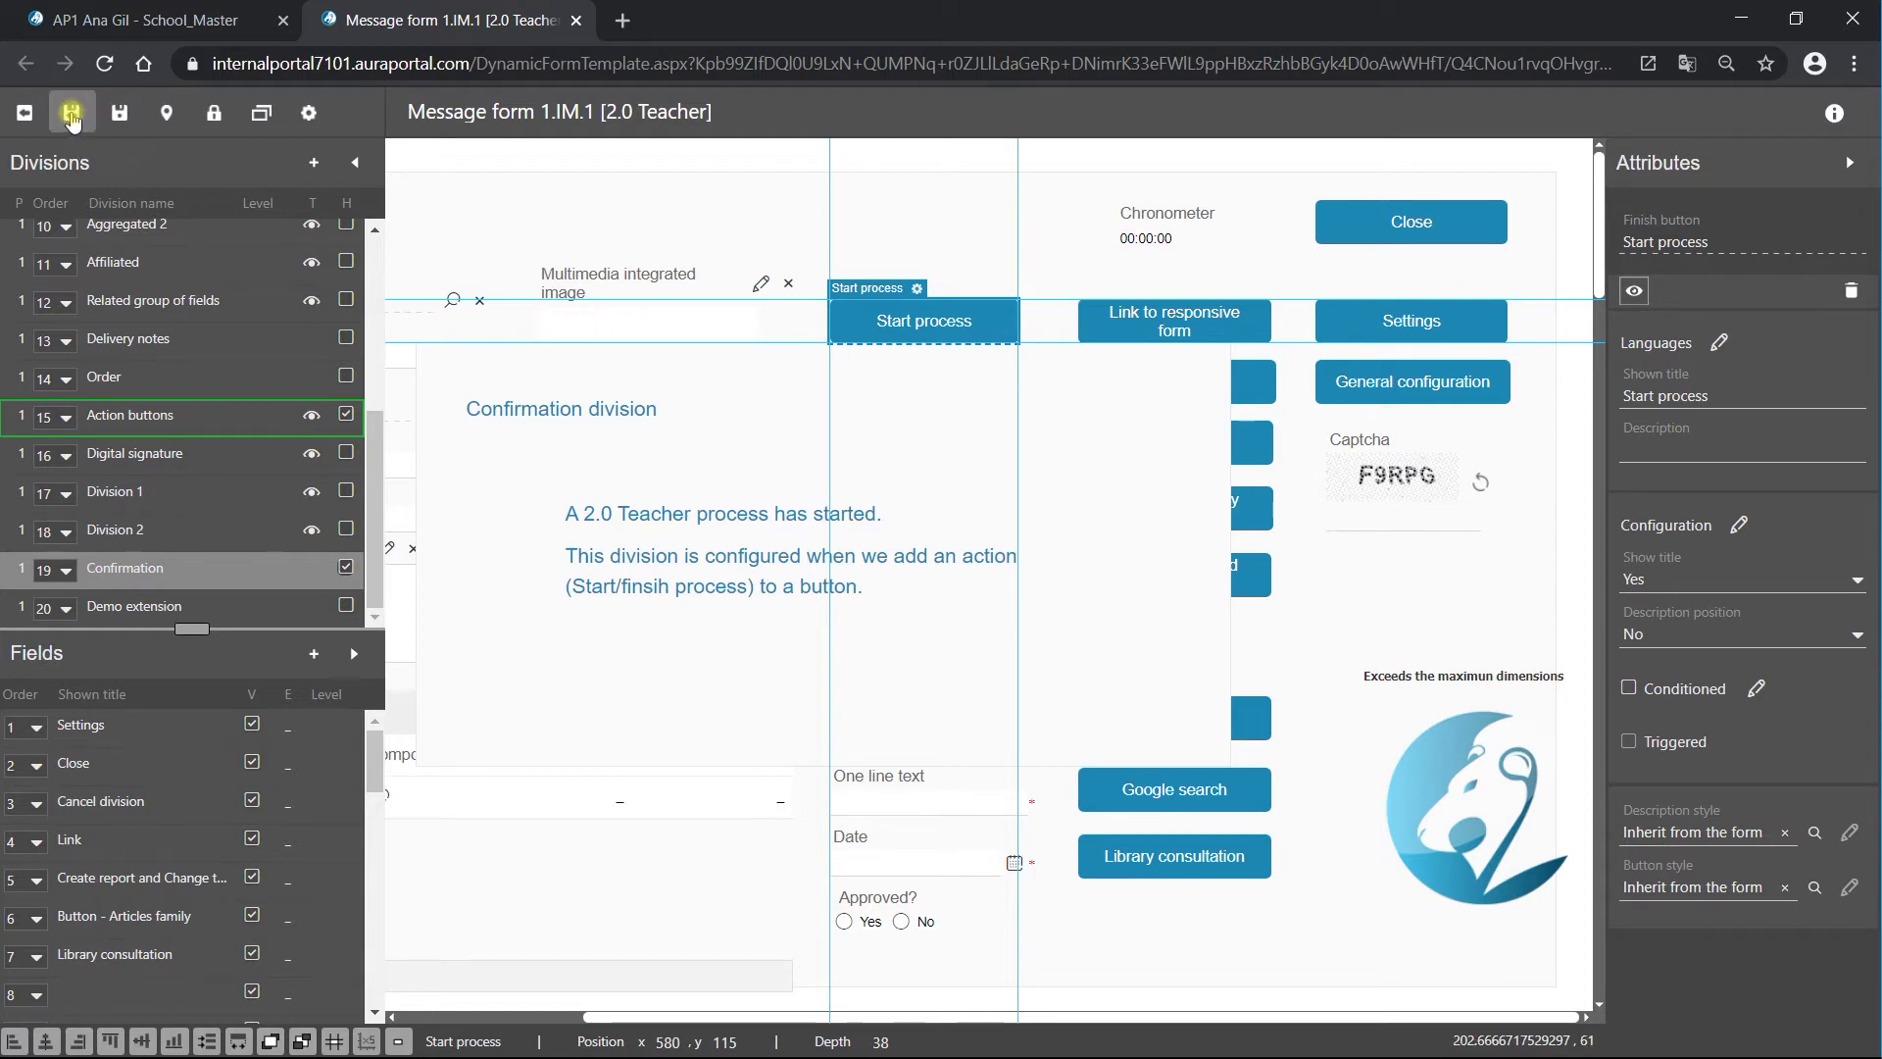
left_click(72, 113)
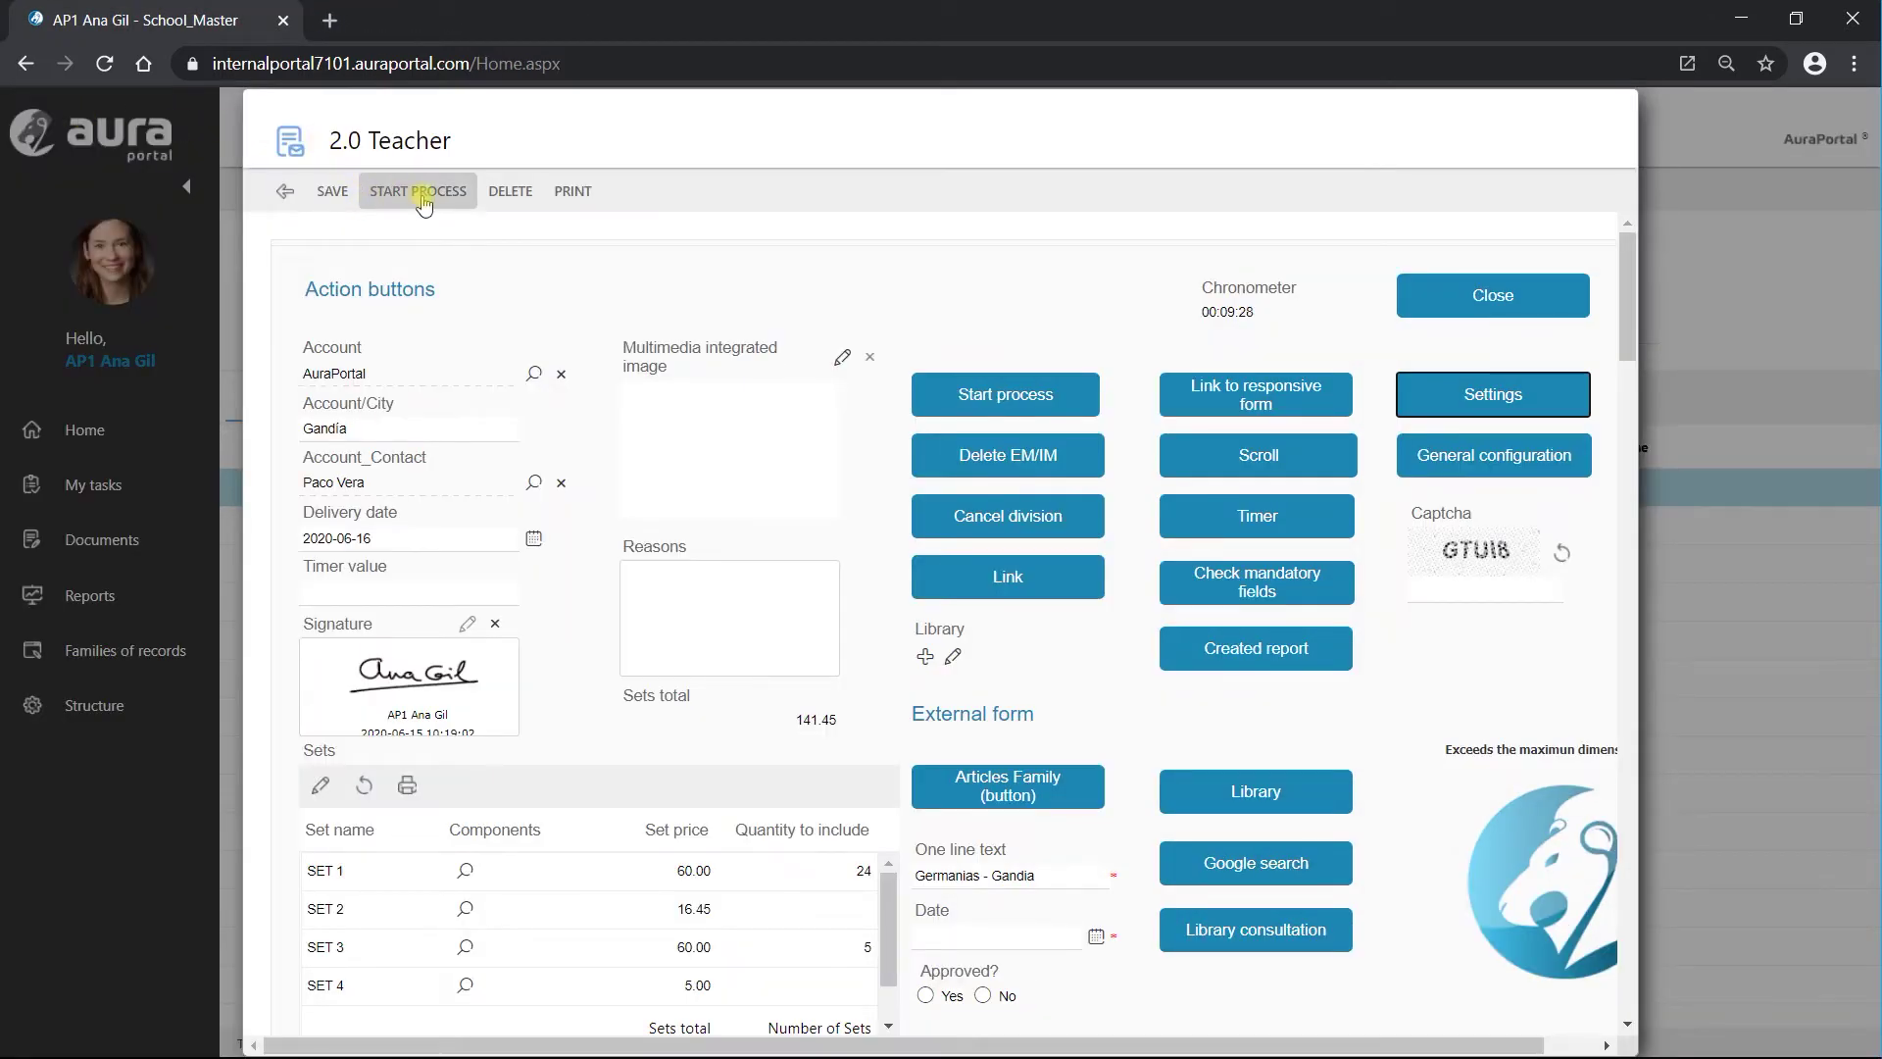
Set the Date field to 2020-06-16, fill in the Captcha code, and start the process with the form's action button
left_click(1004, 393)
left_click(1201, 340)
left_click(1461, 593)
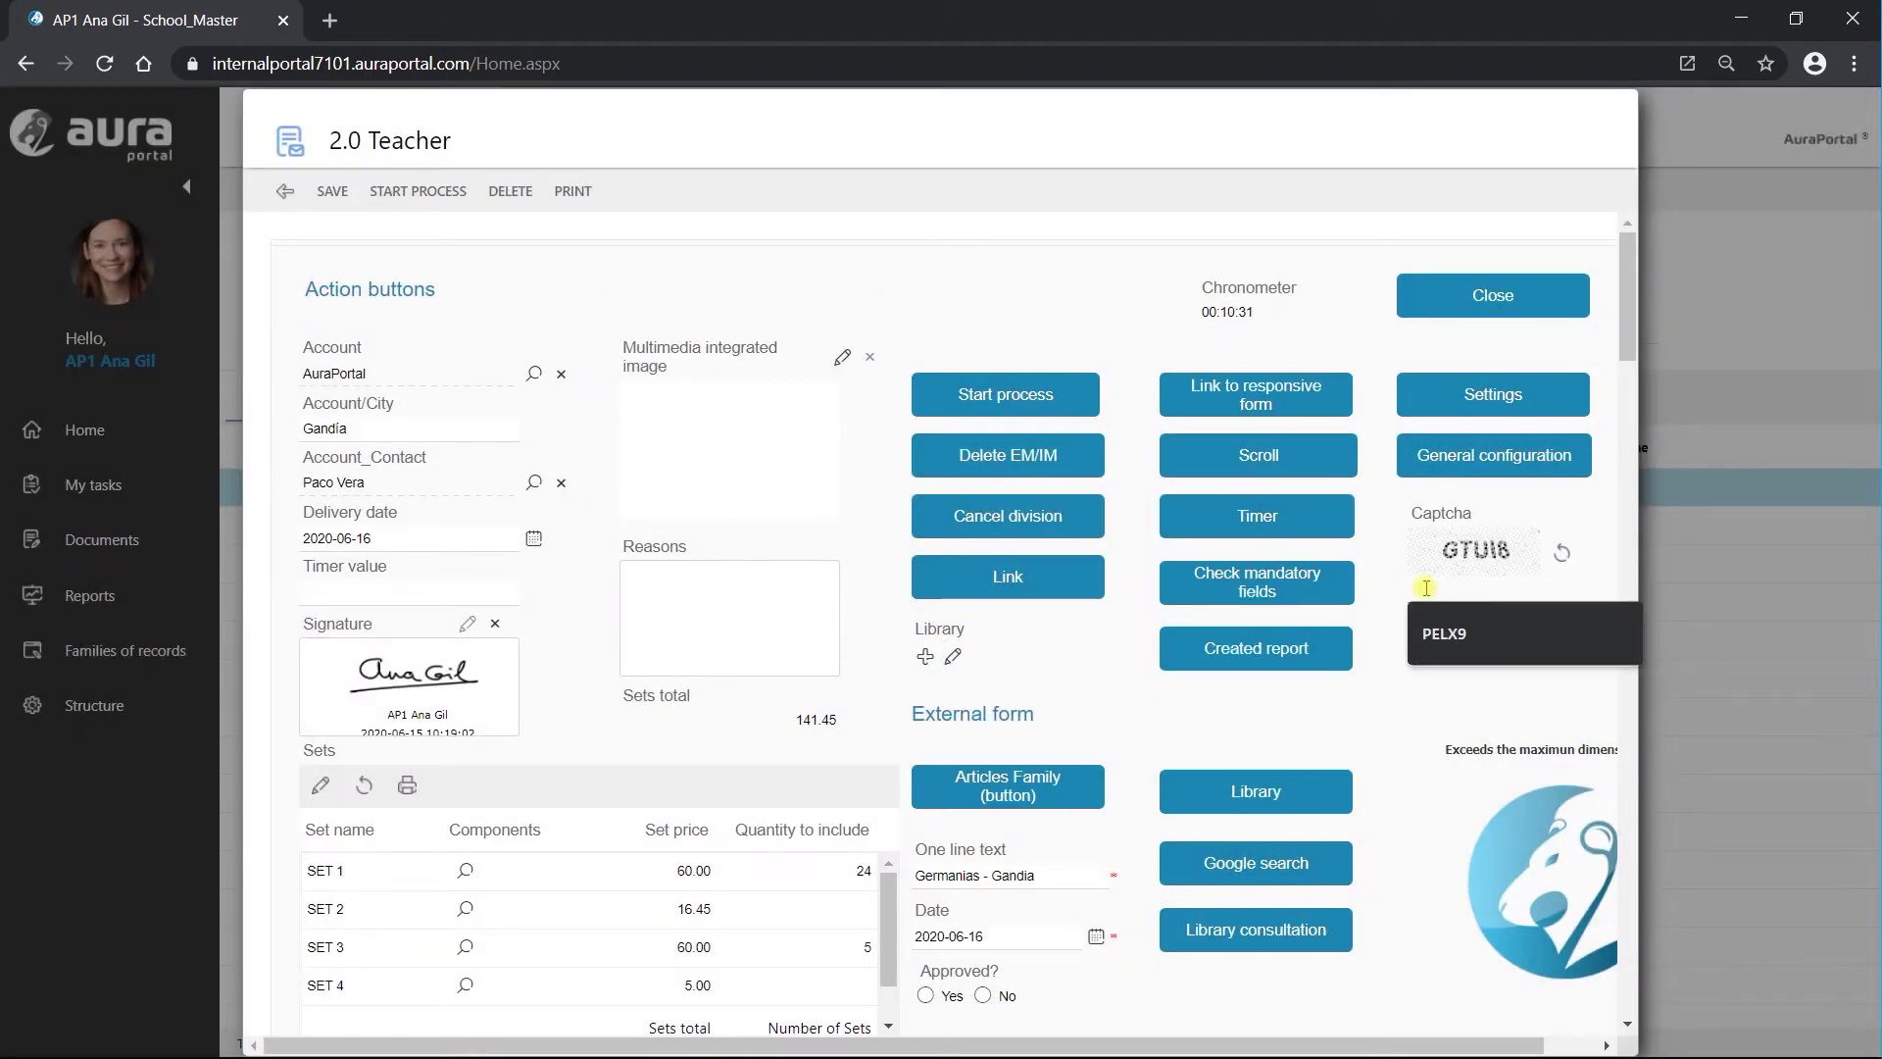
type("GTUI8")
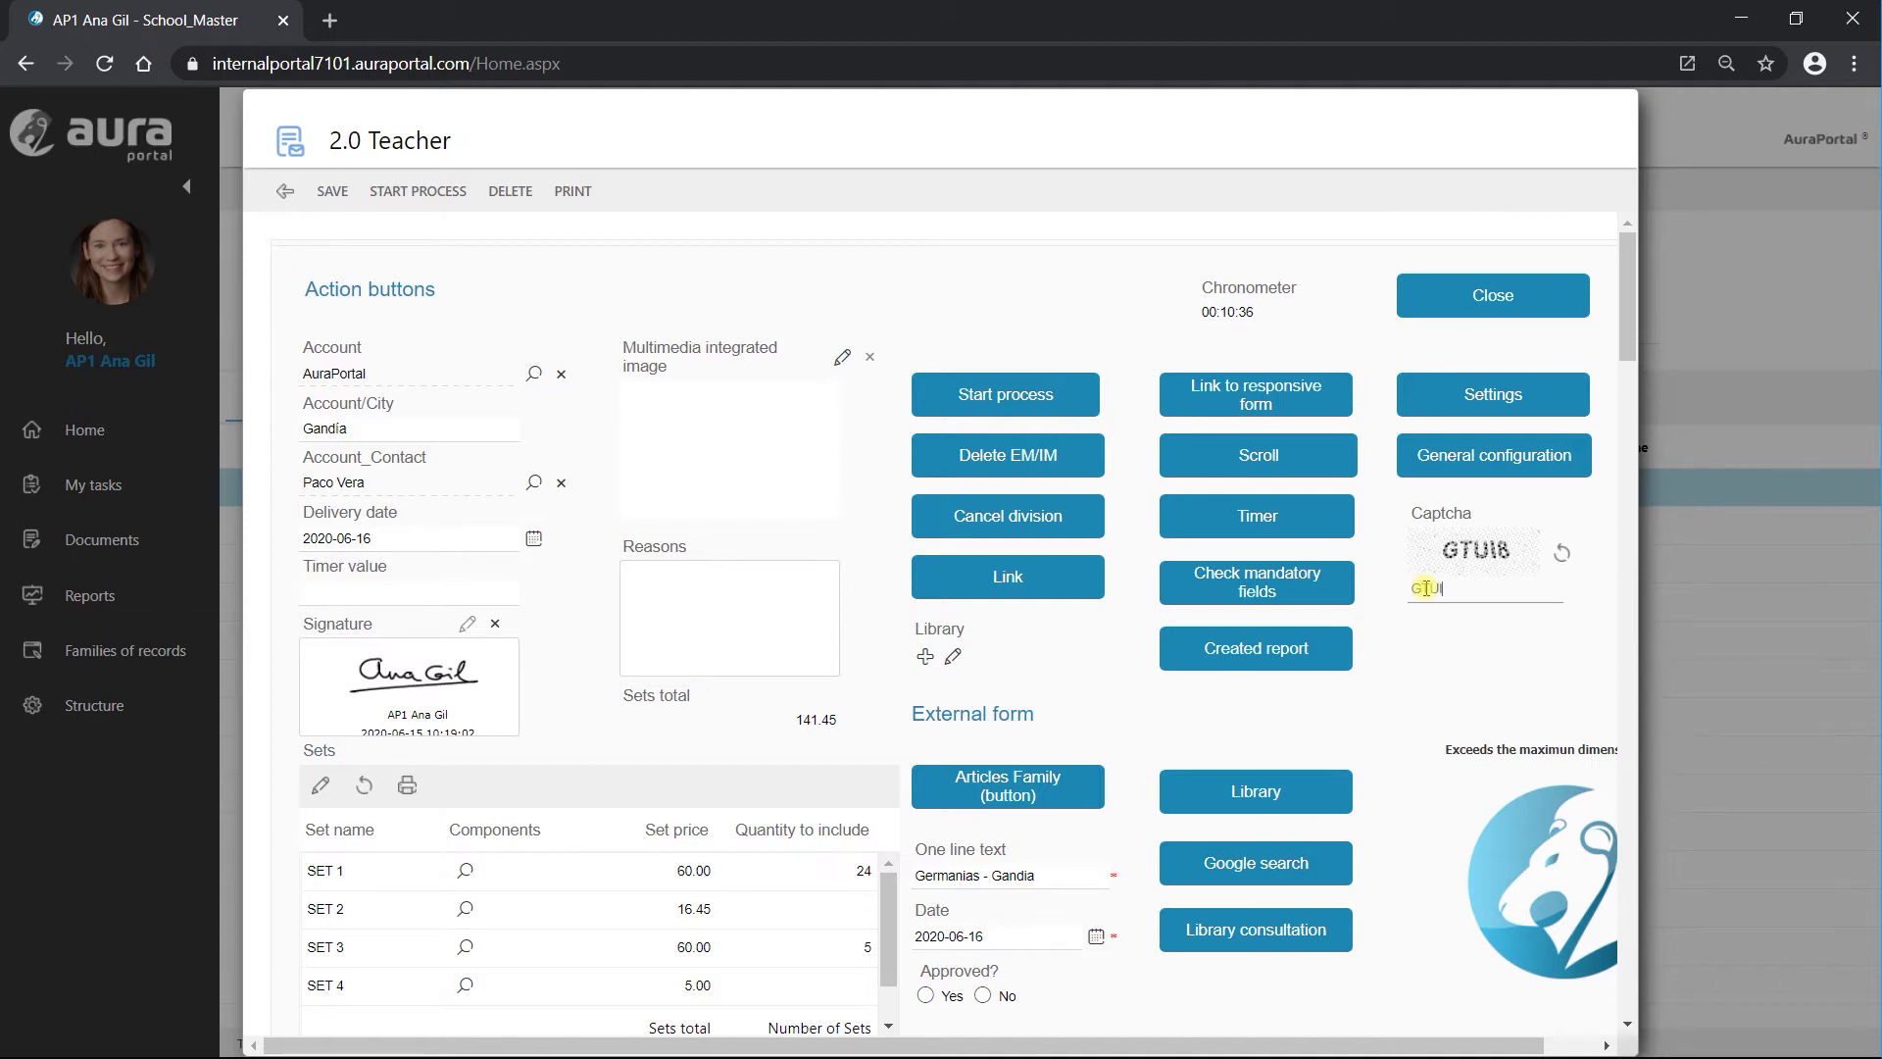
left_click(986, 398)
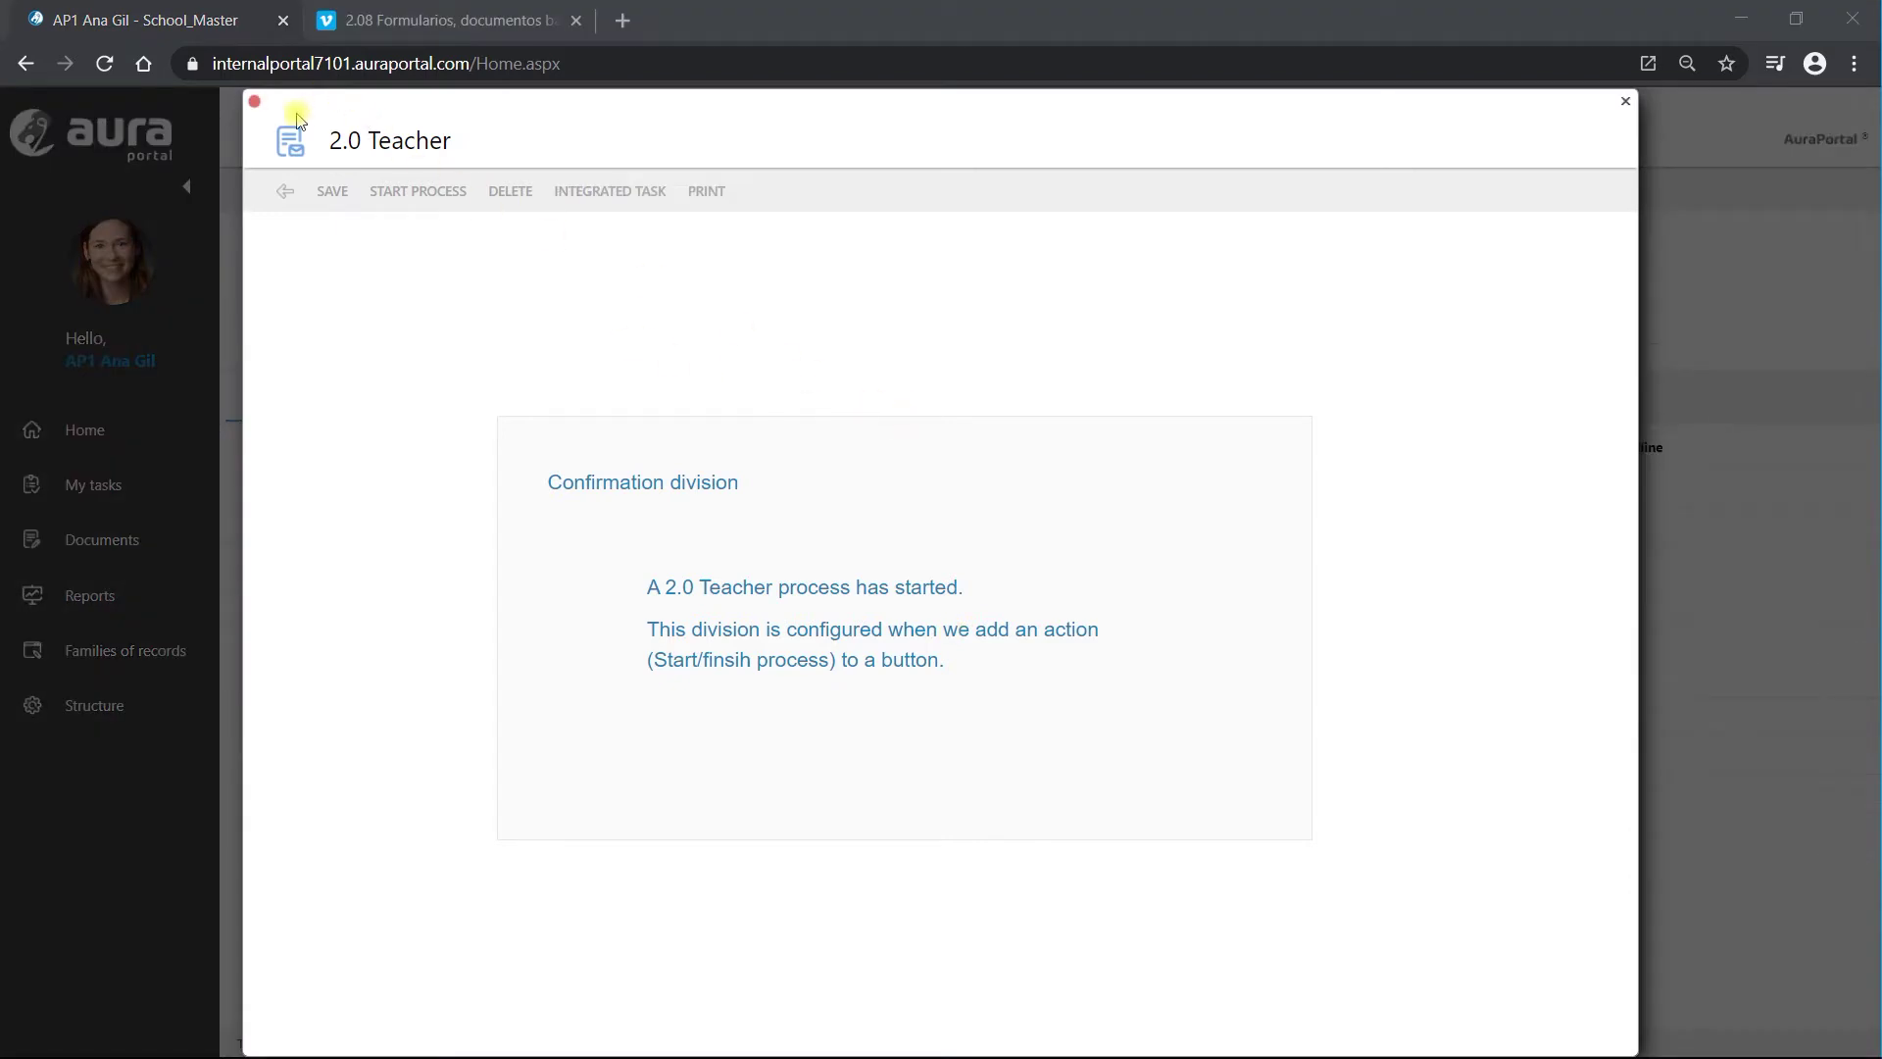
Close the Confirmation division and refresh the pending tasks list
left_click(254, 103)
left_click(833, 410)
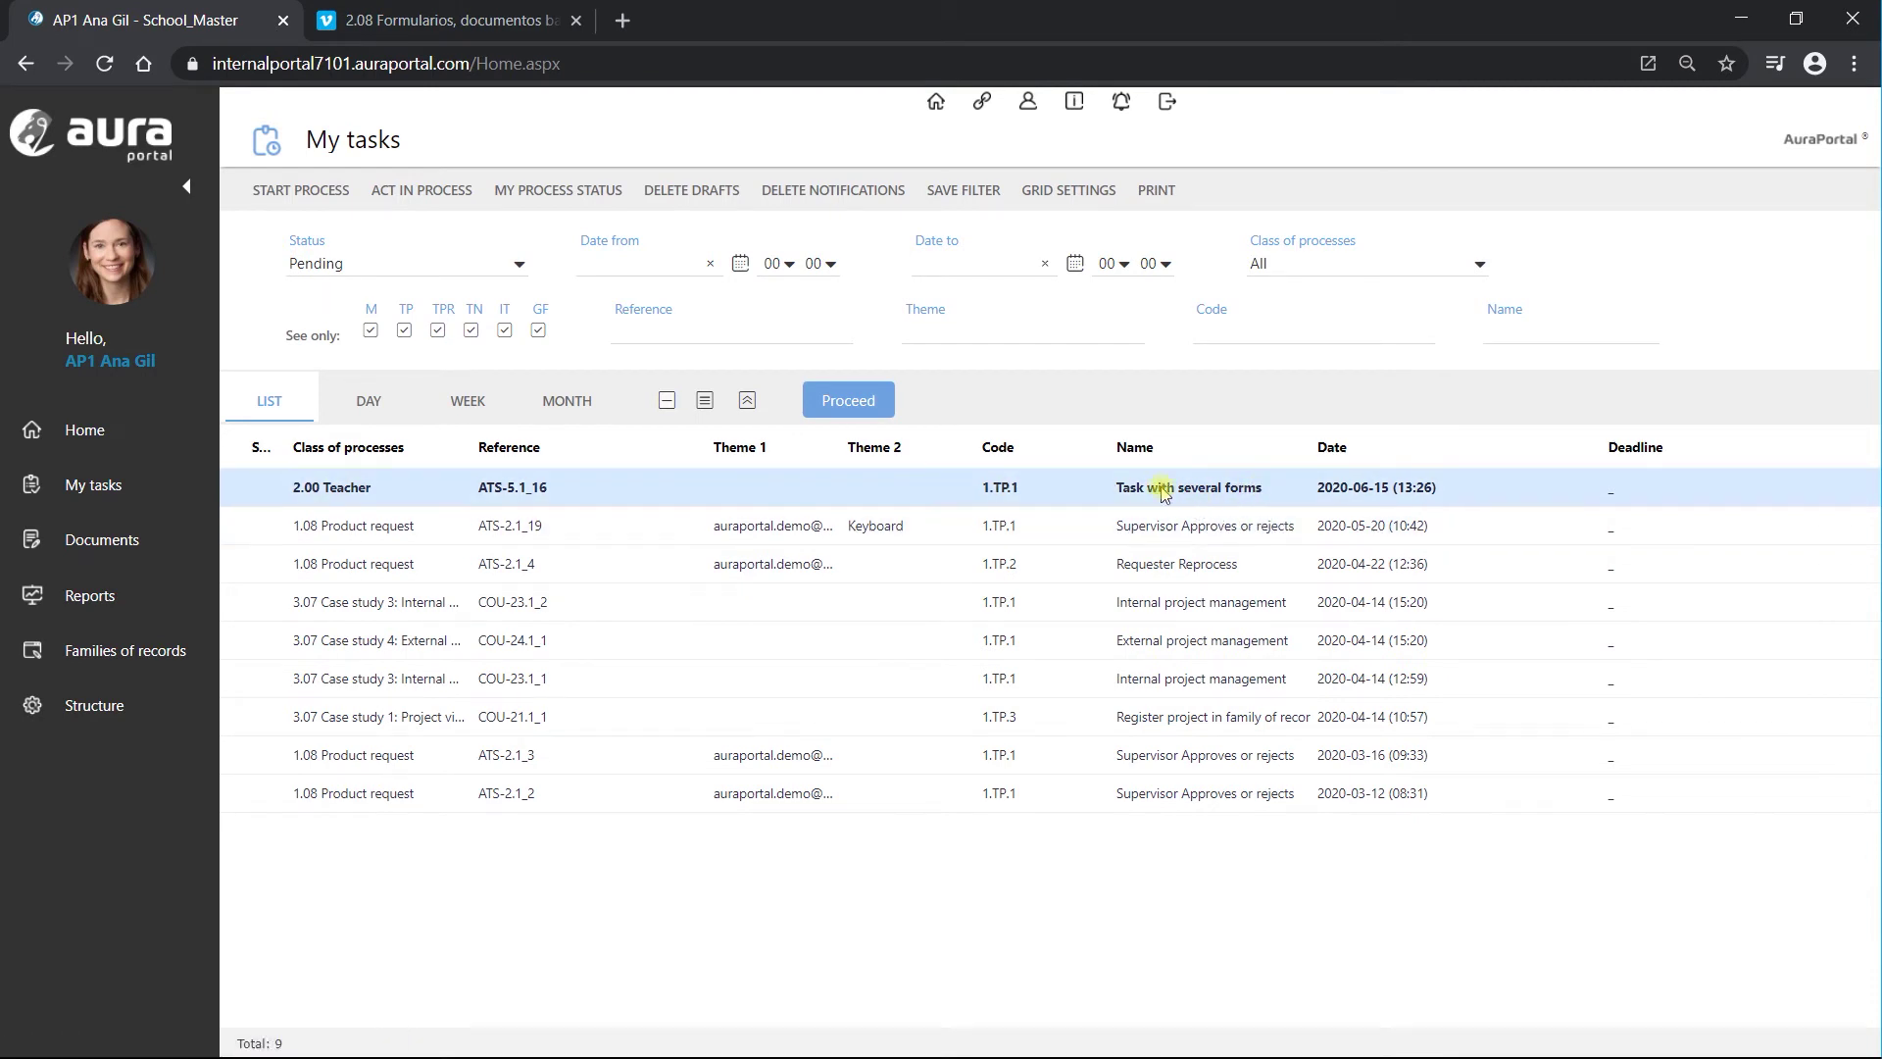
Begin a new 2.0 Teacher process and open its Action buttons division
left_click(294, 192)
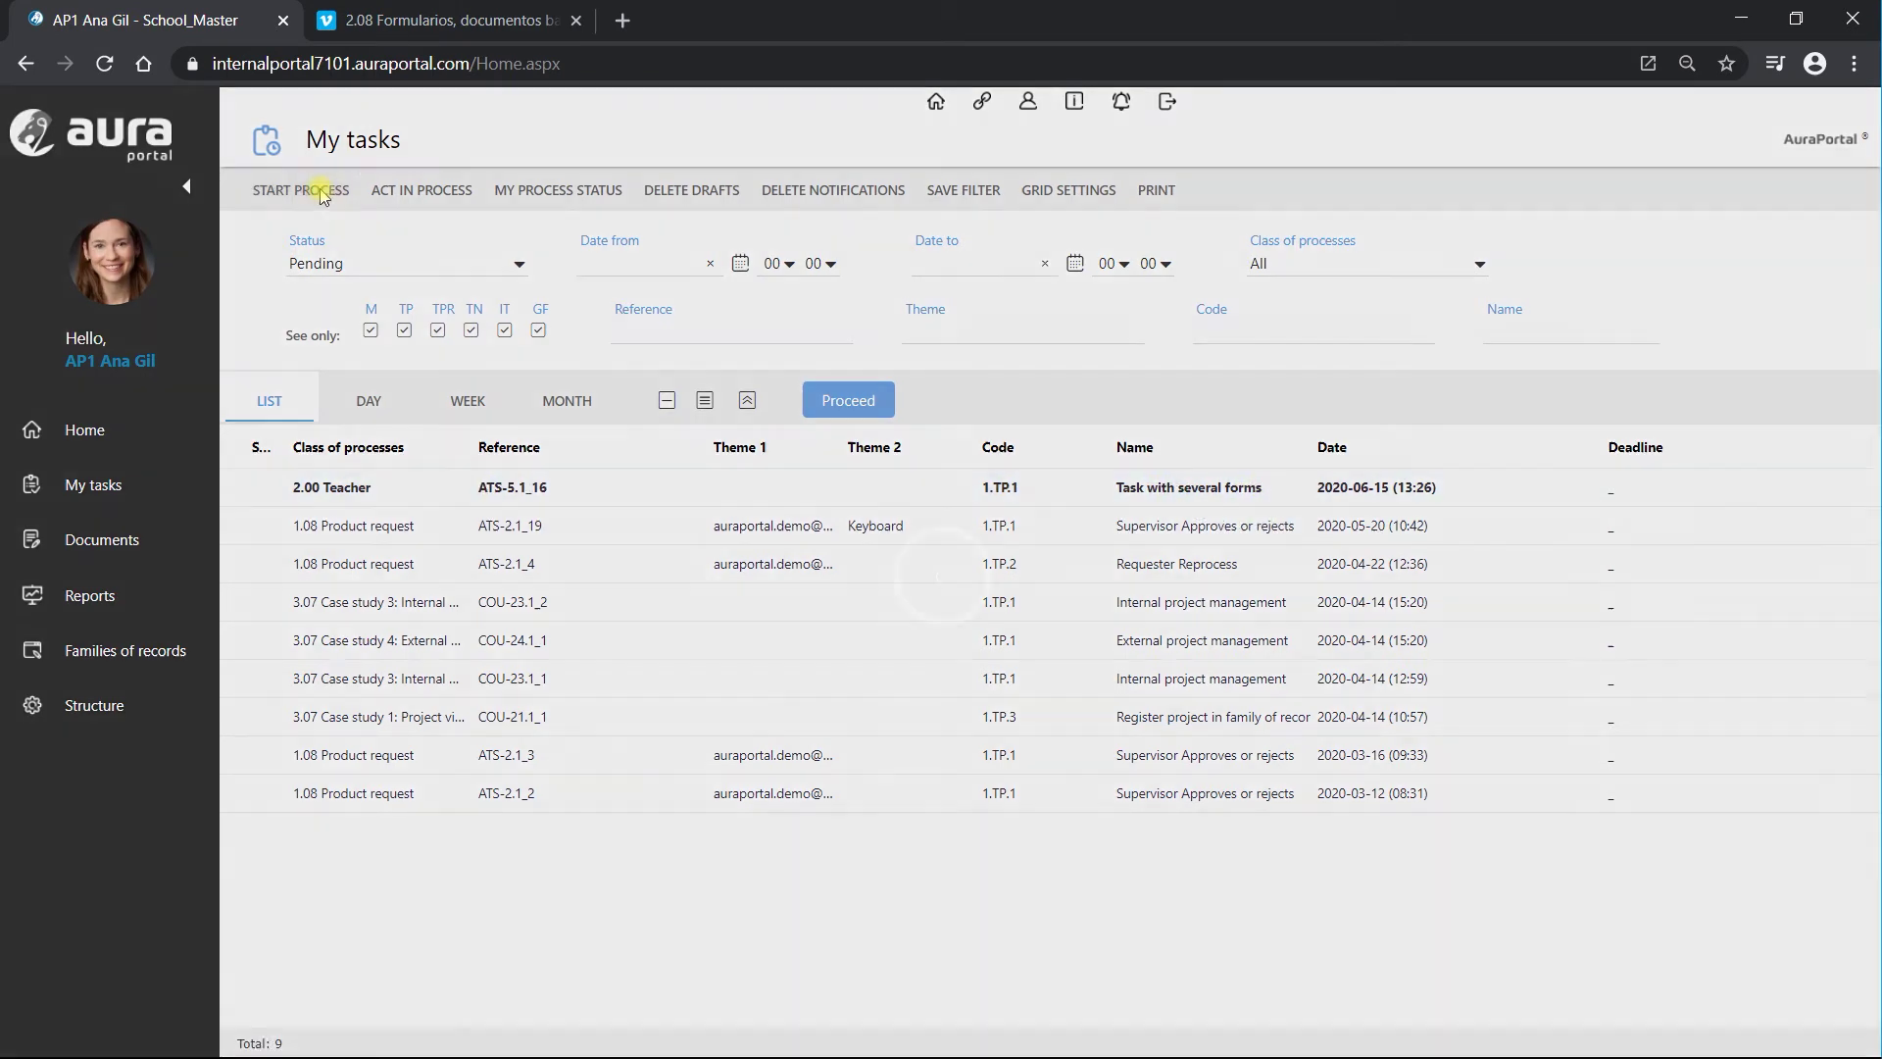
double_click(414, 421)
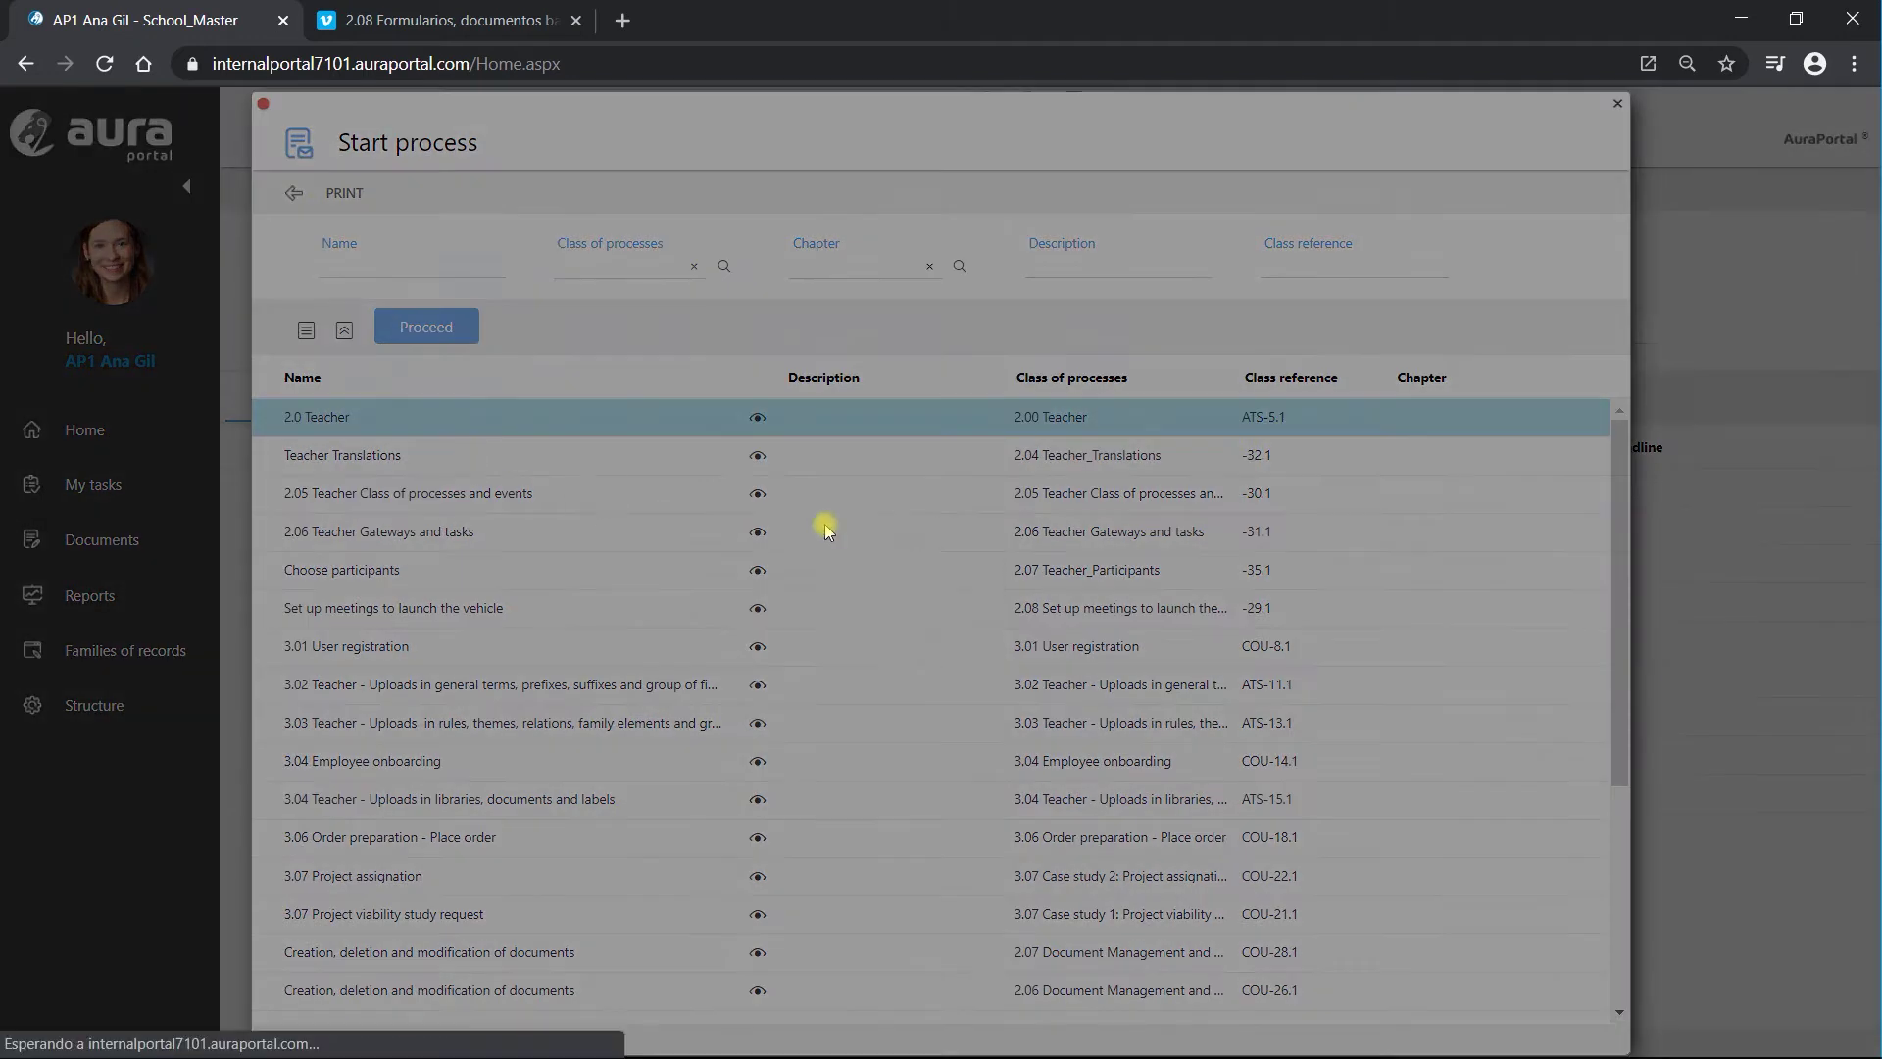
left_click(1176, 493)
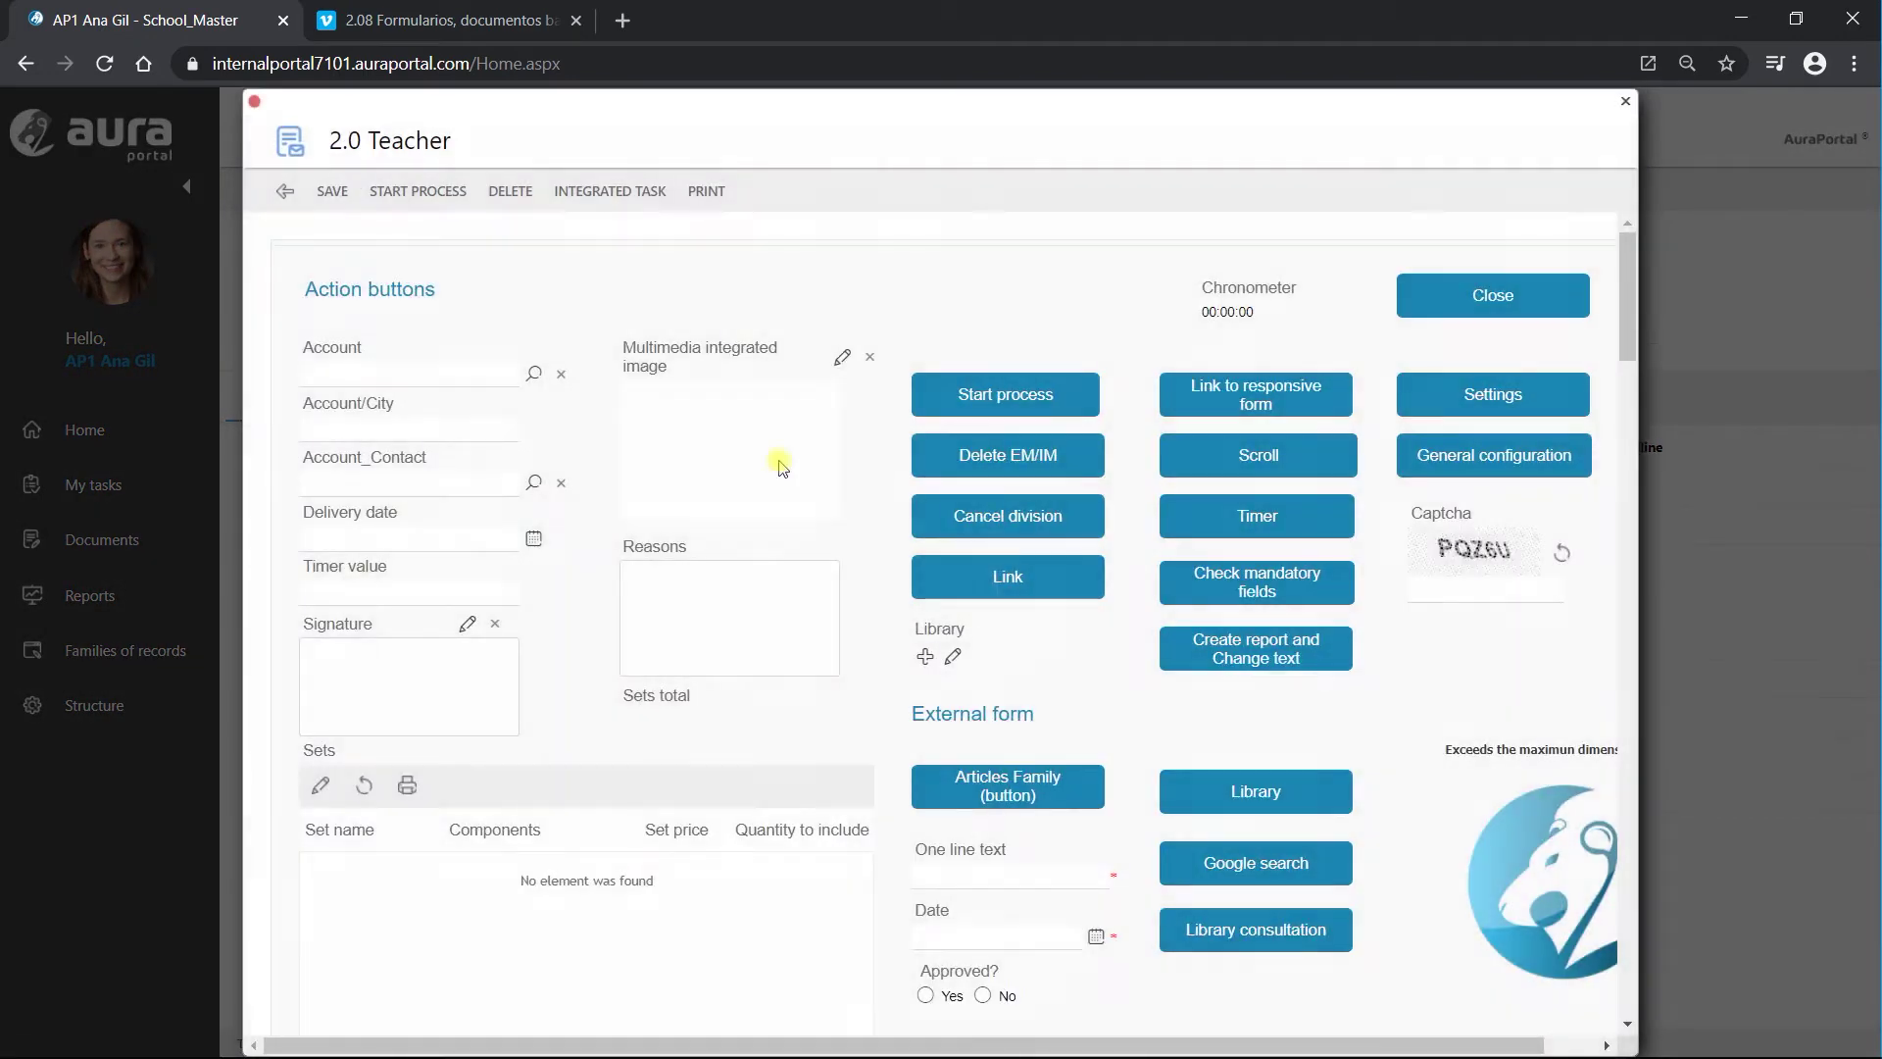
Assign the Supermarket account to the form and choose one of its contacts as the Account_Contact
left_click(534, 373)
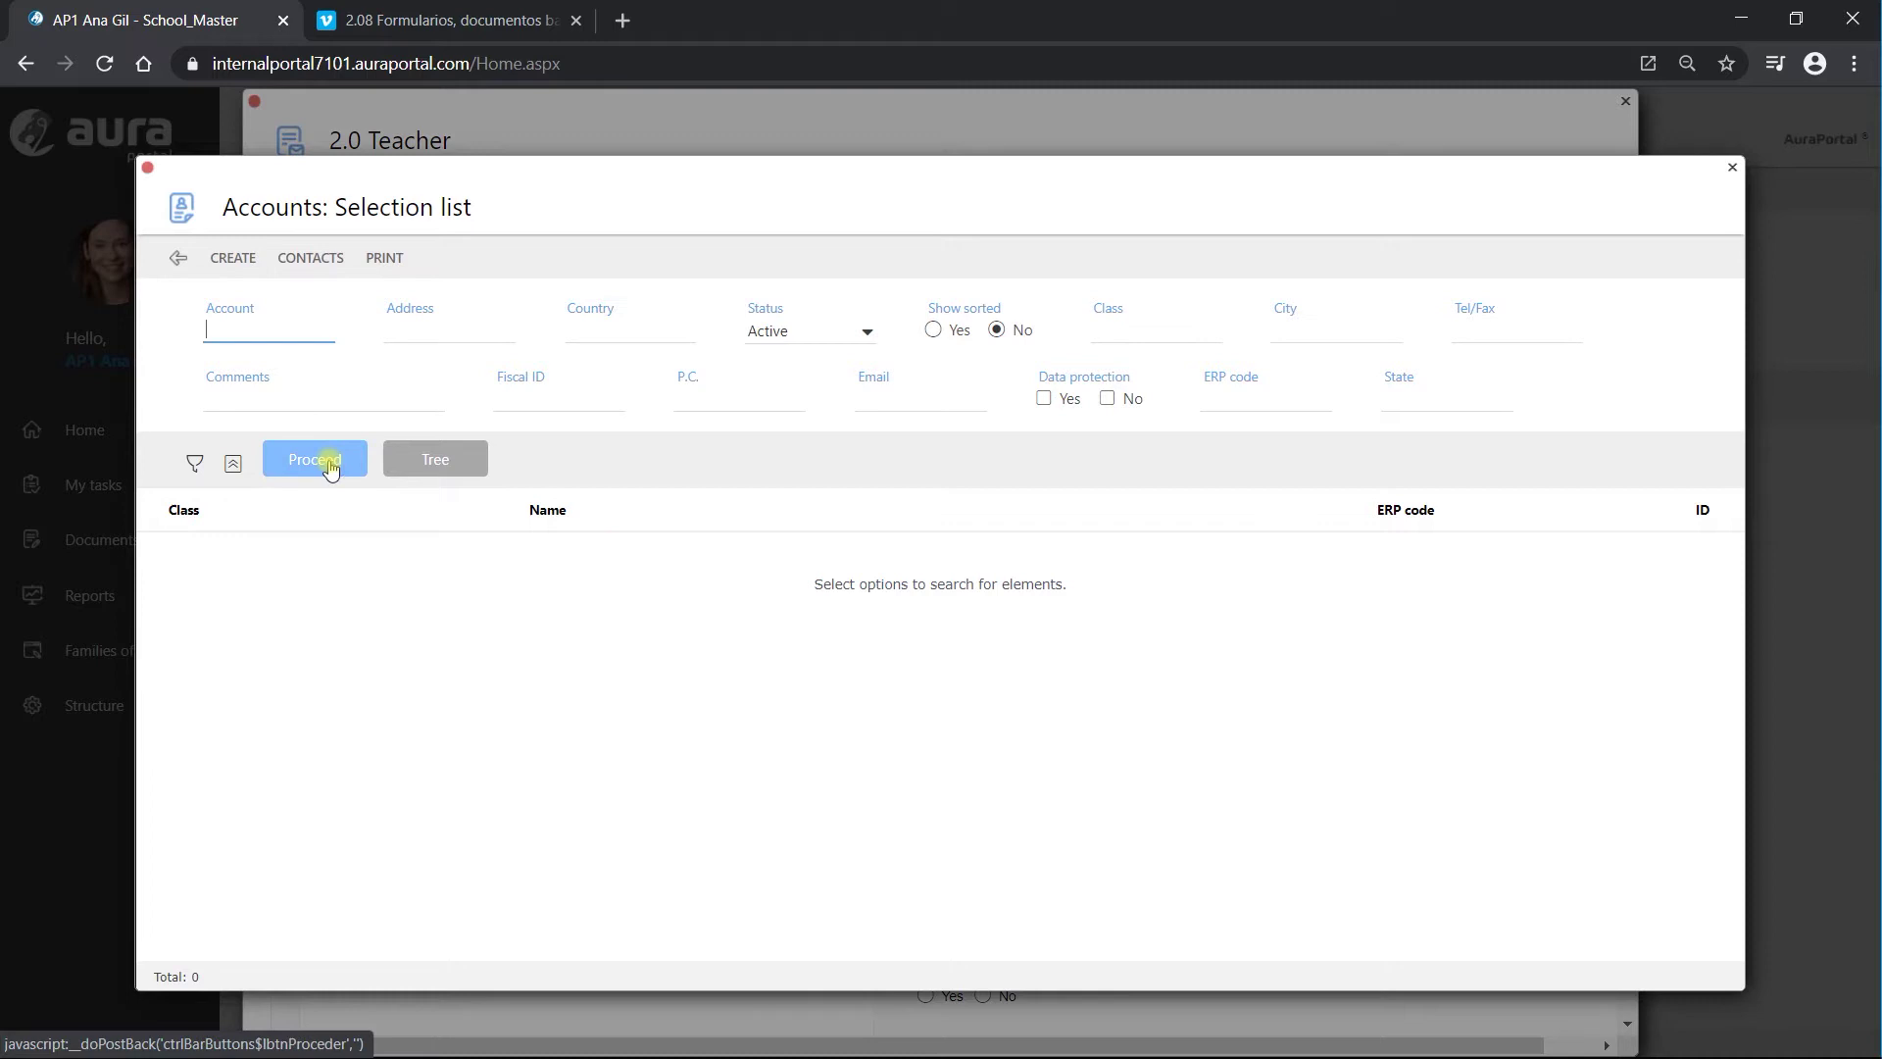
left_click(331, 470)
scroll(480, 819, "down", 5)
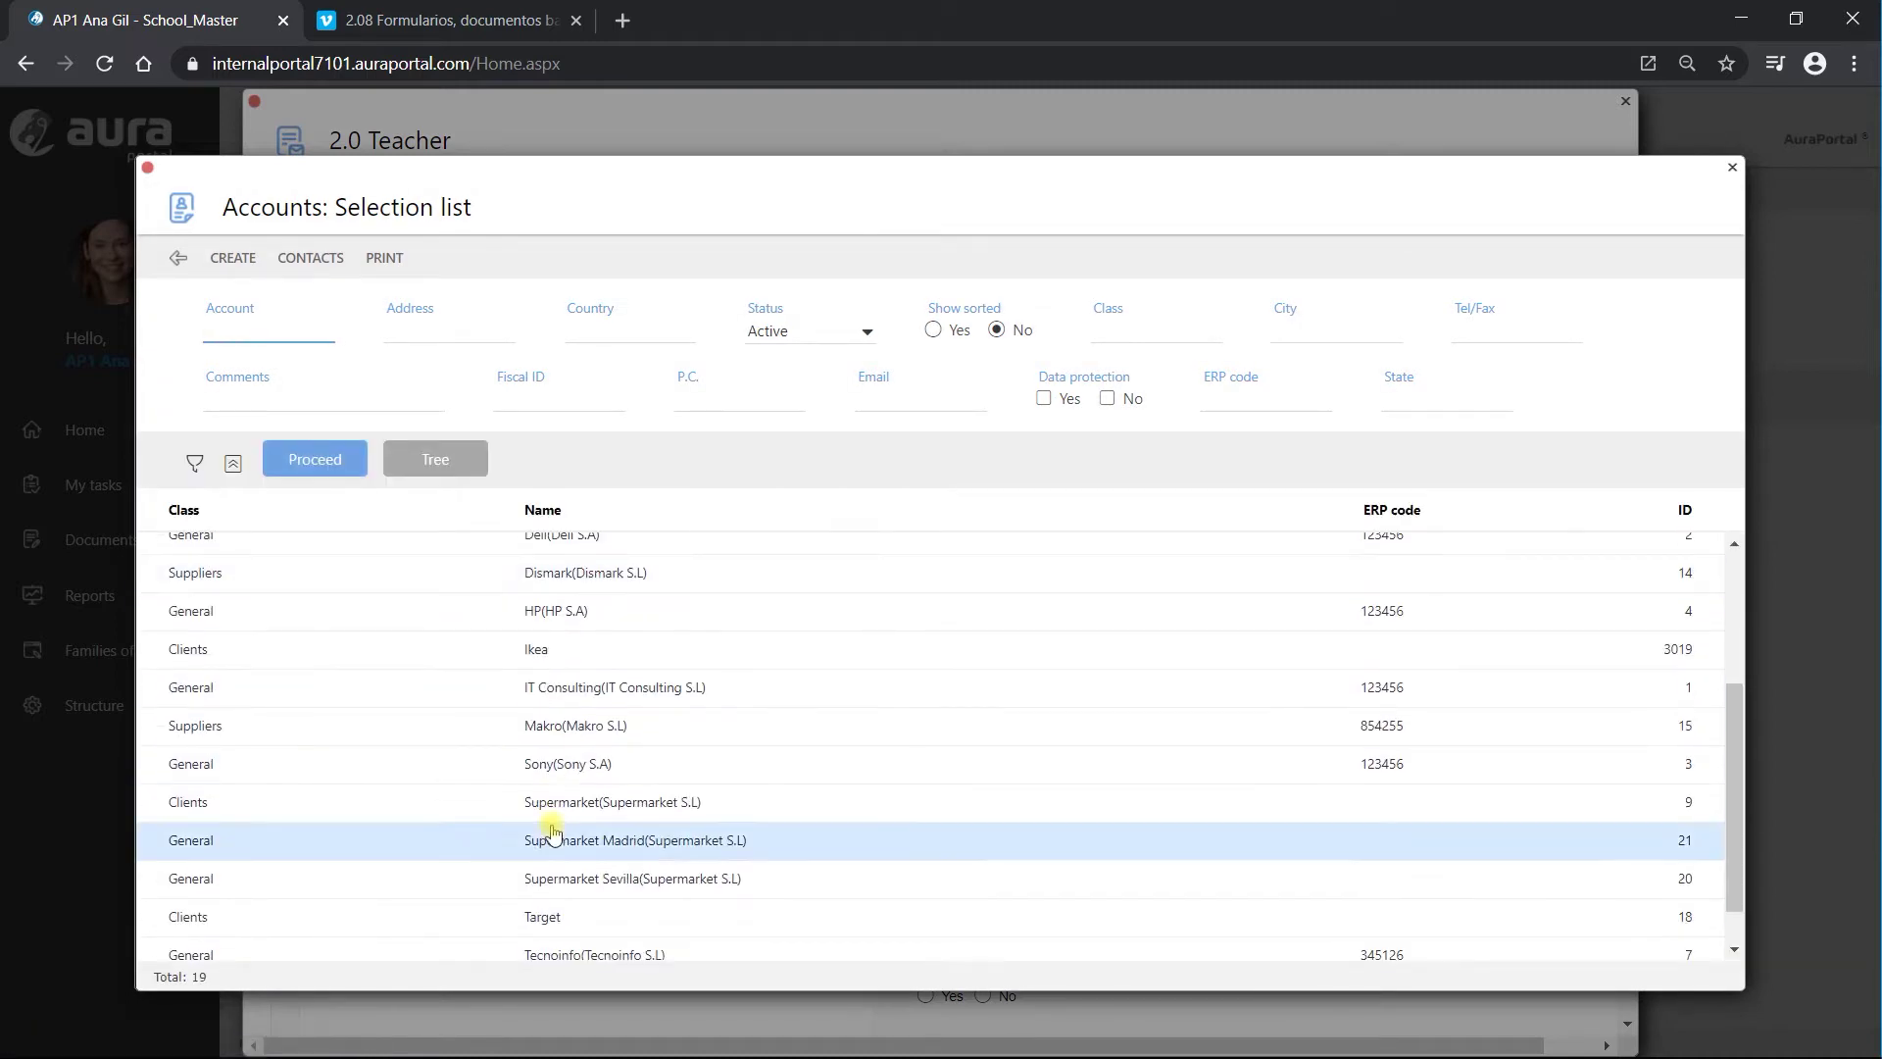
left_click(461, 804)
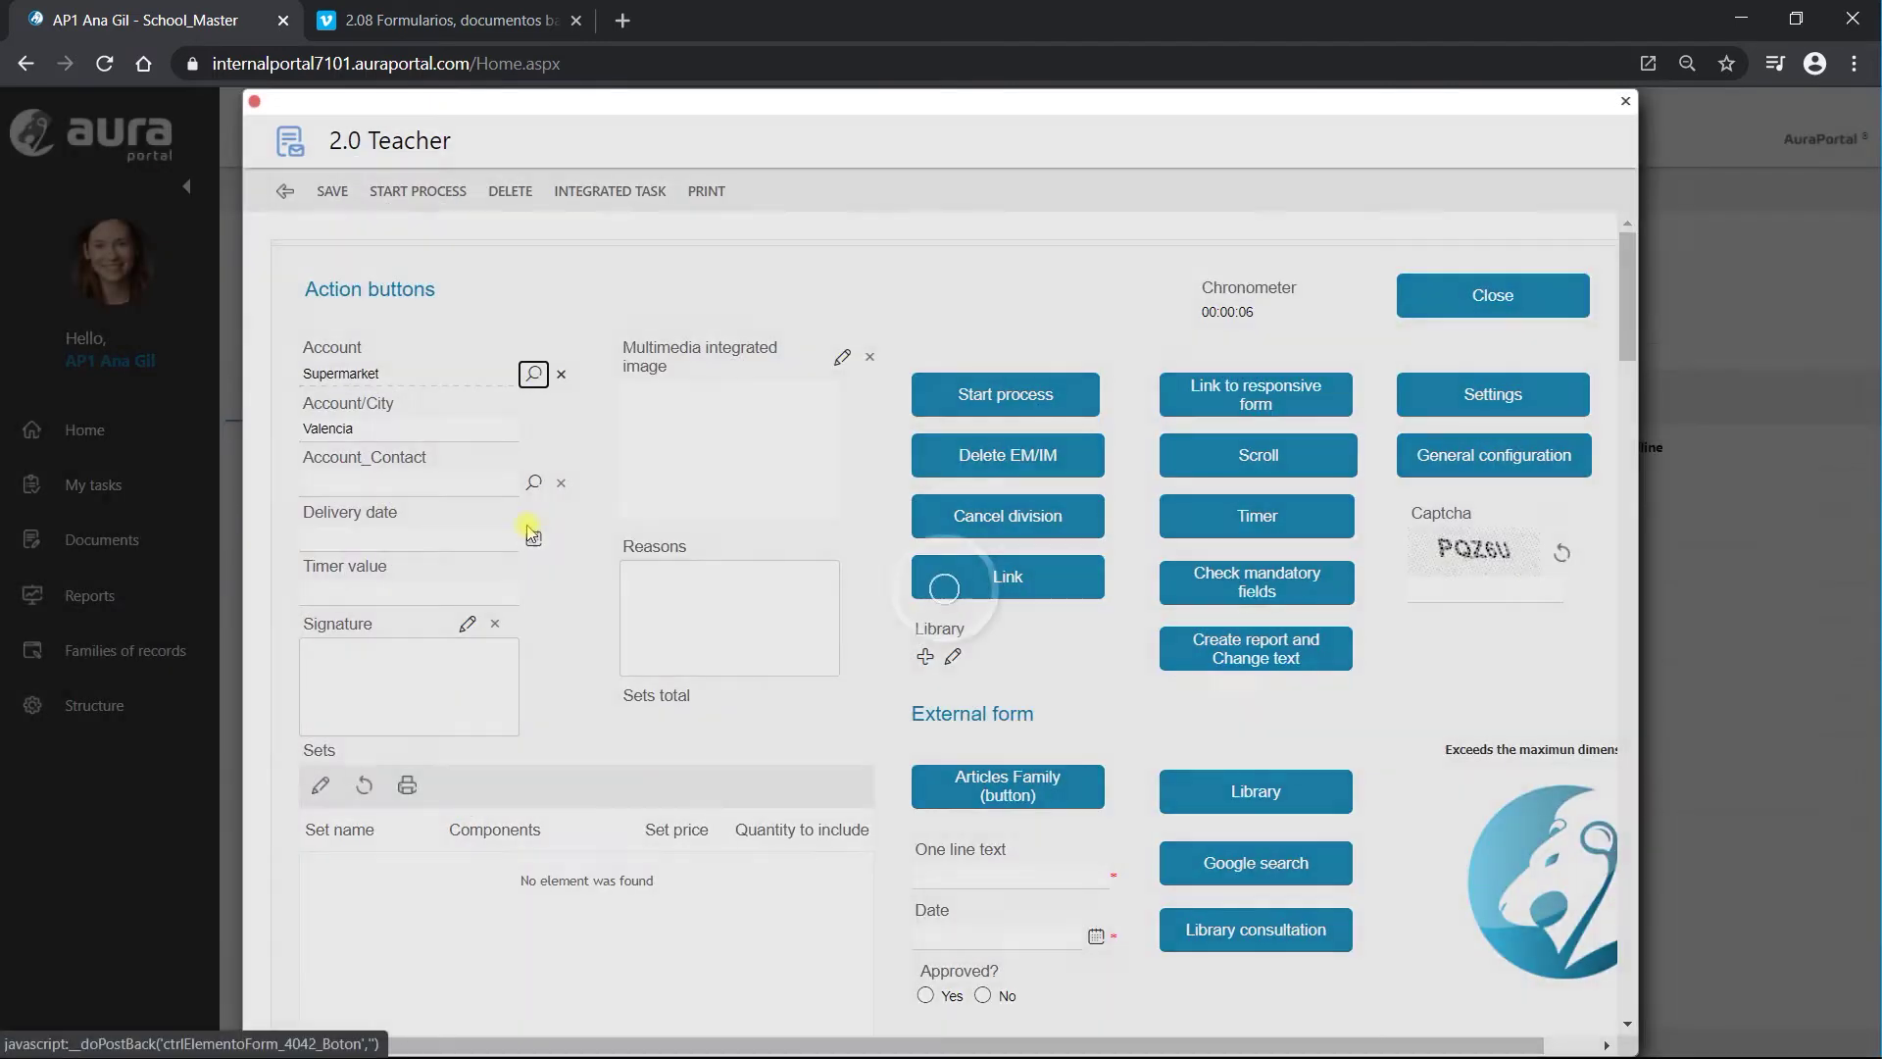
left_click(533, 484)
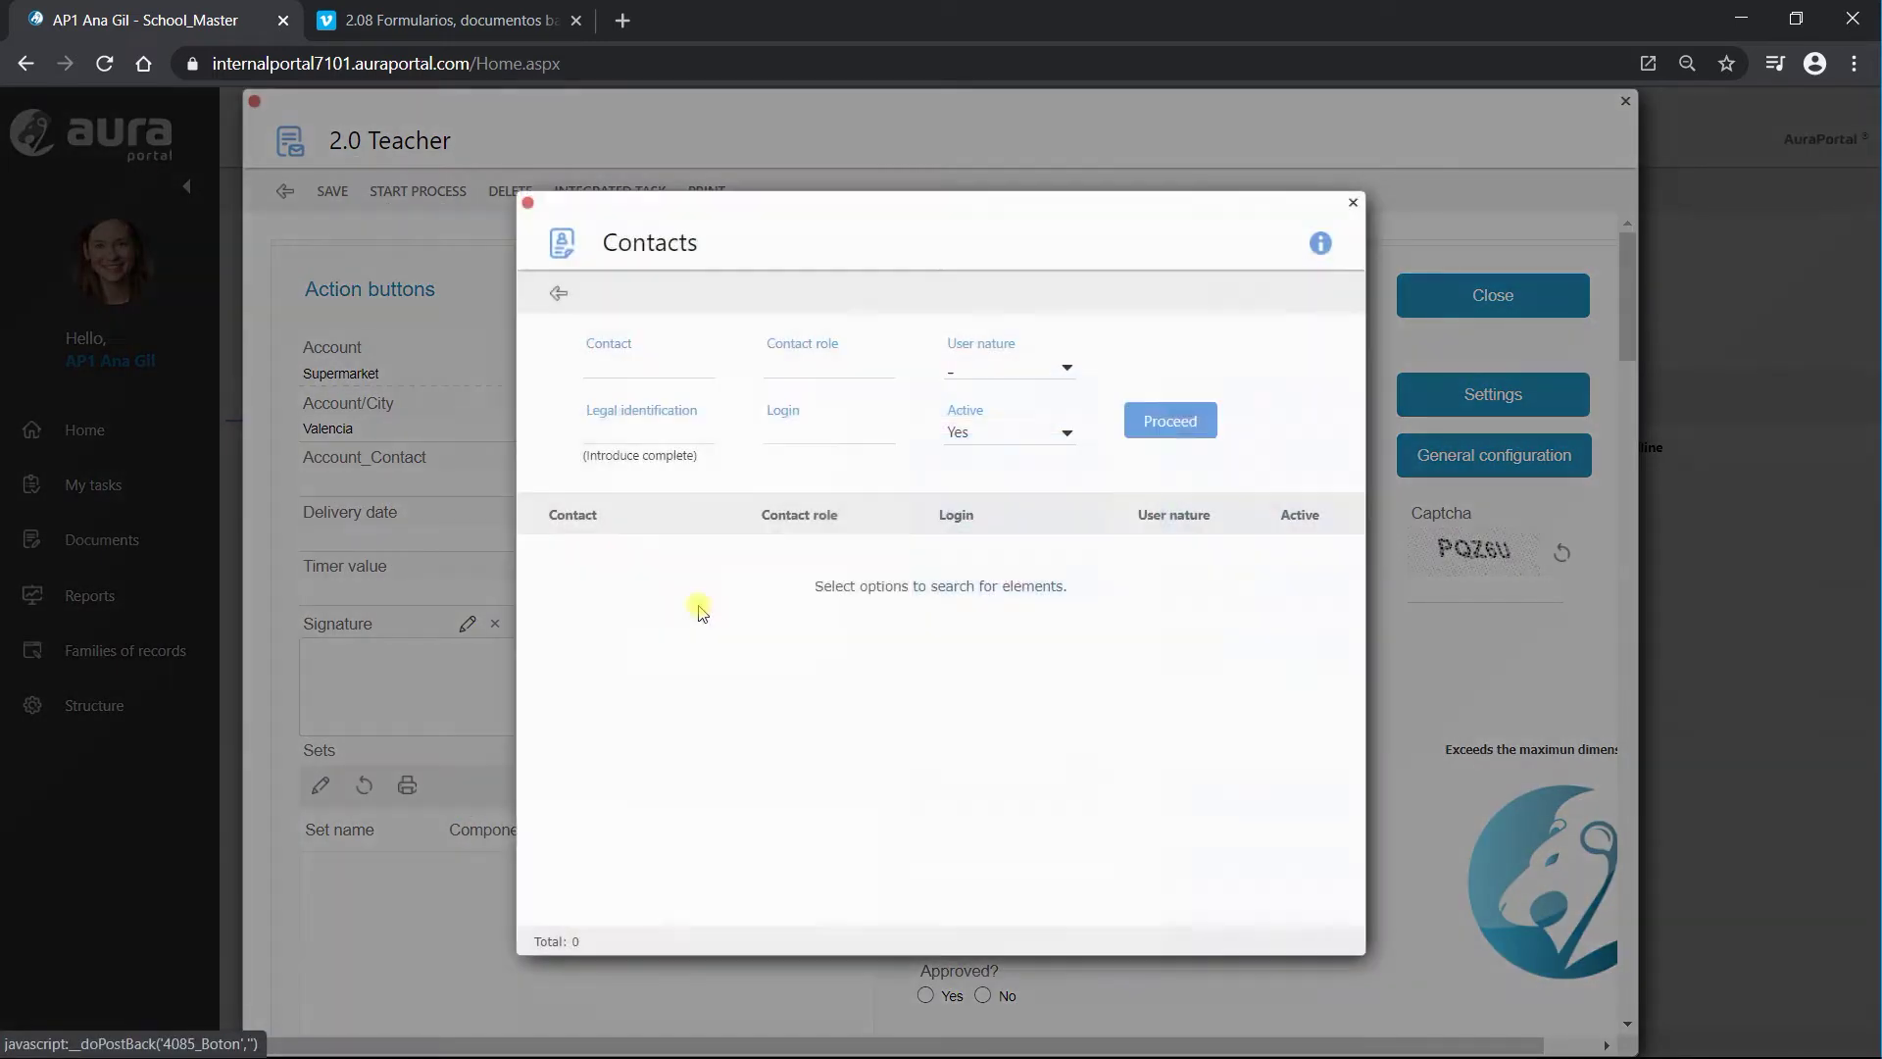
left_click(1169, 420)
left_click(1049, 666)
Set the Delivery date to 2020-06-16 and insert the signature
left_click(534, 538)
left_click(634, 656)
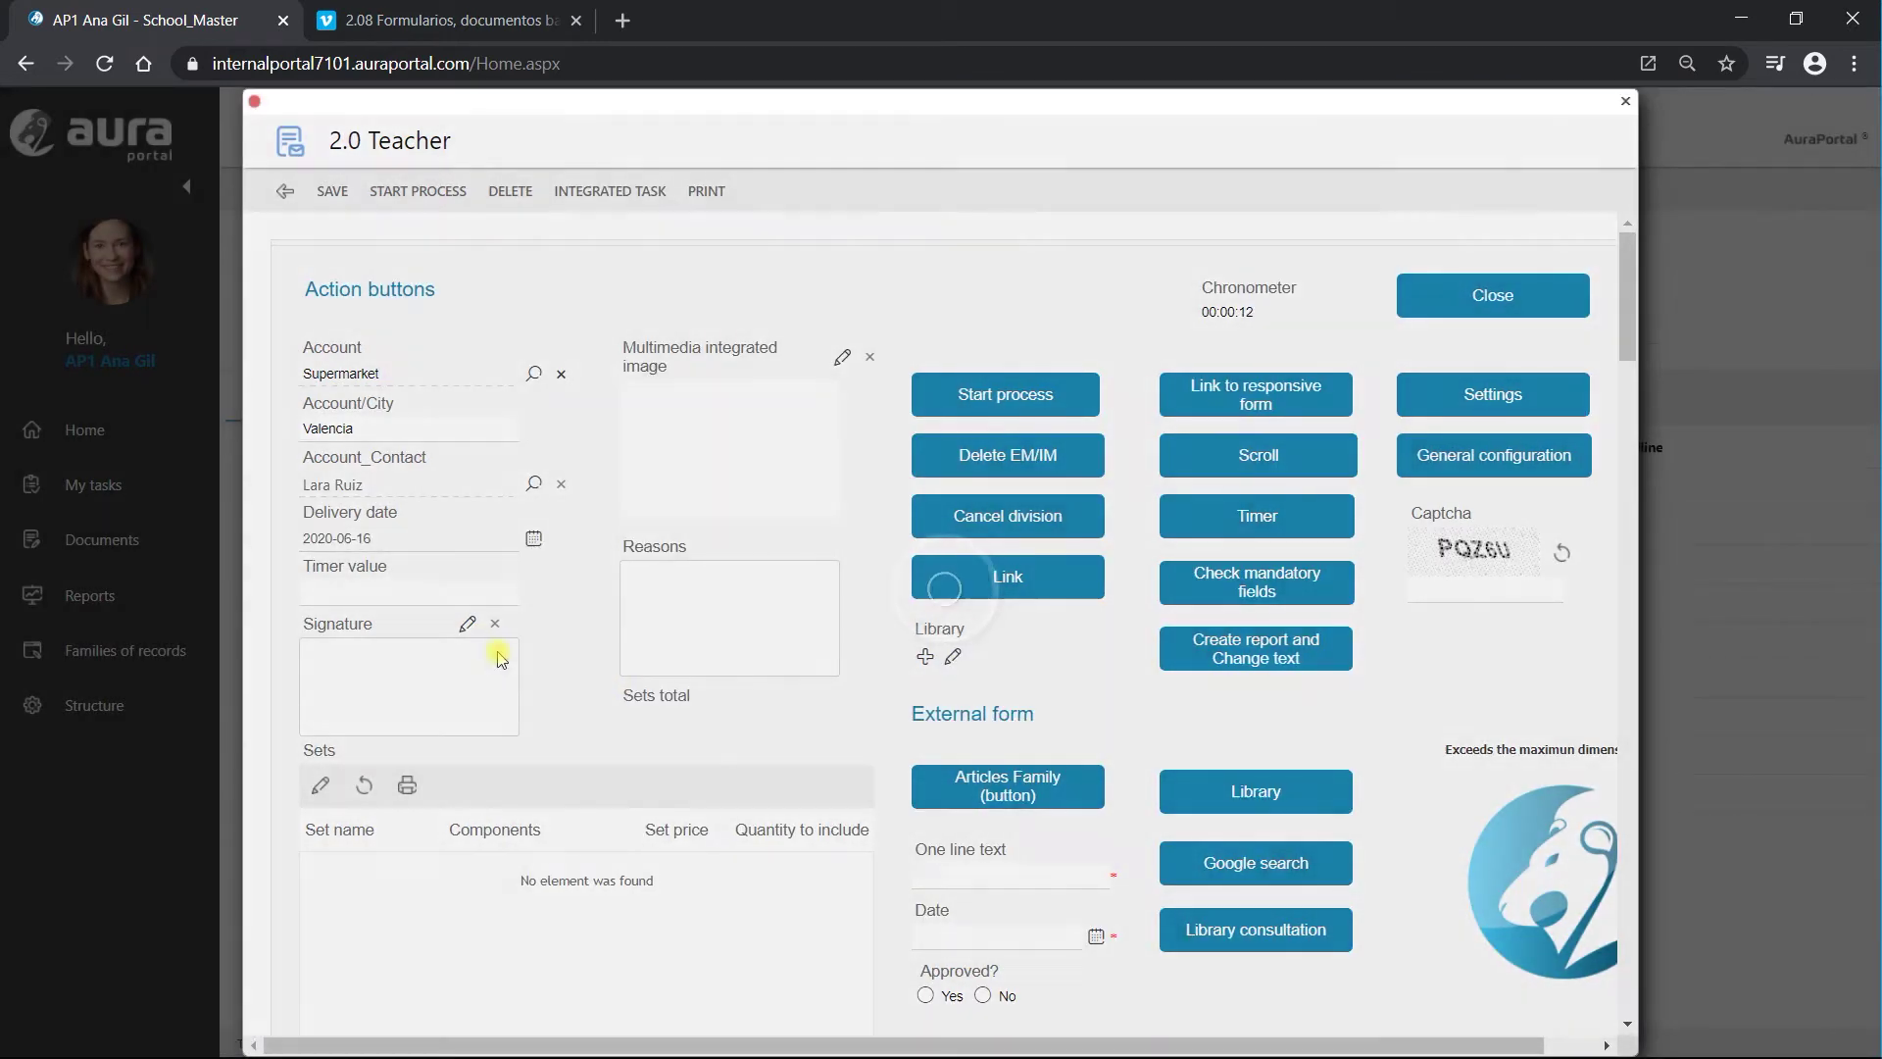
left_click(466, 624)
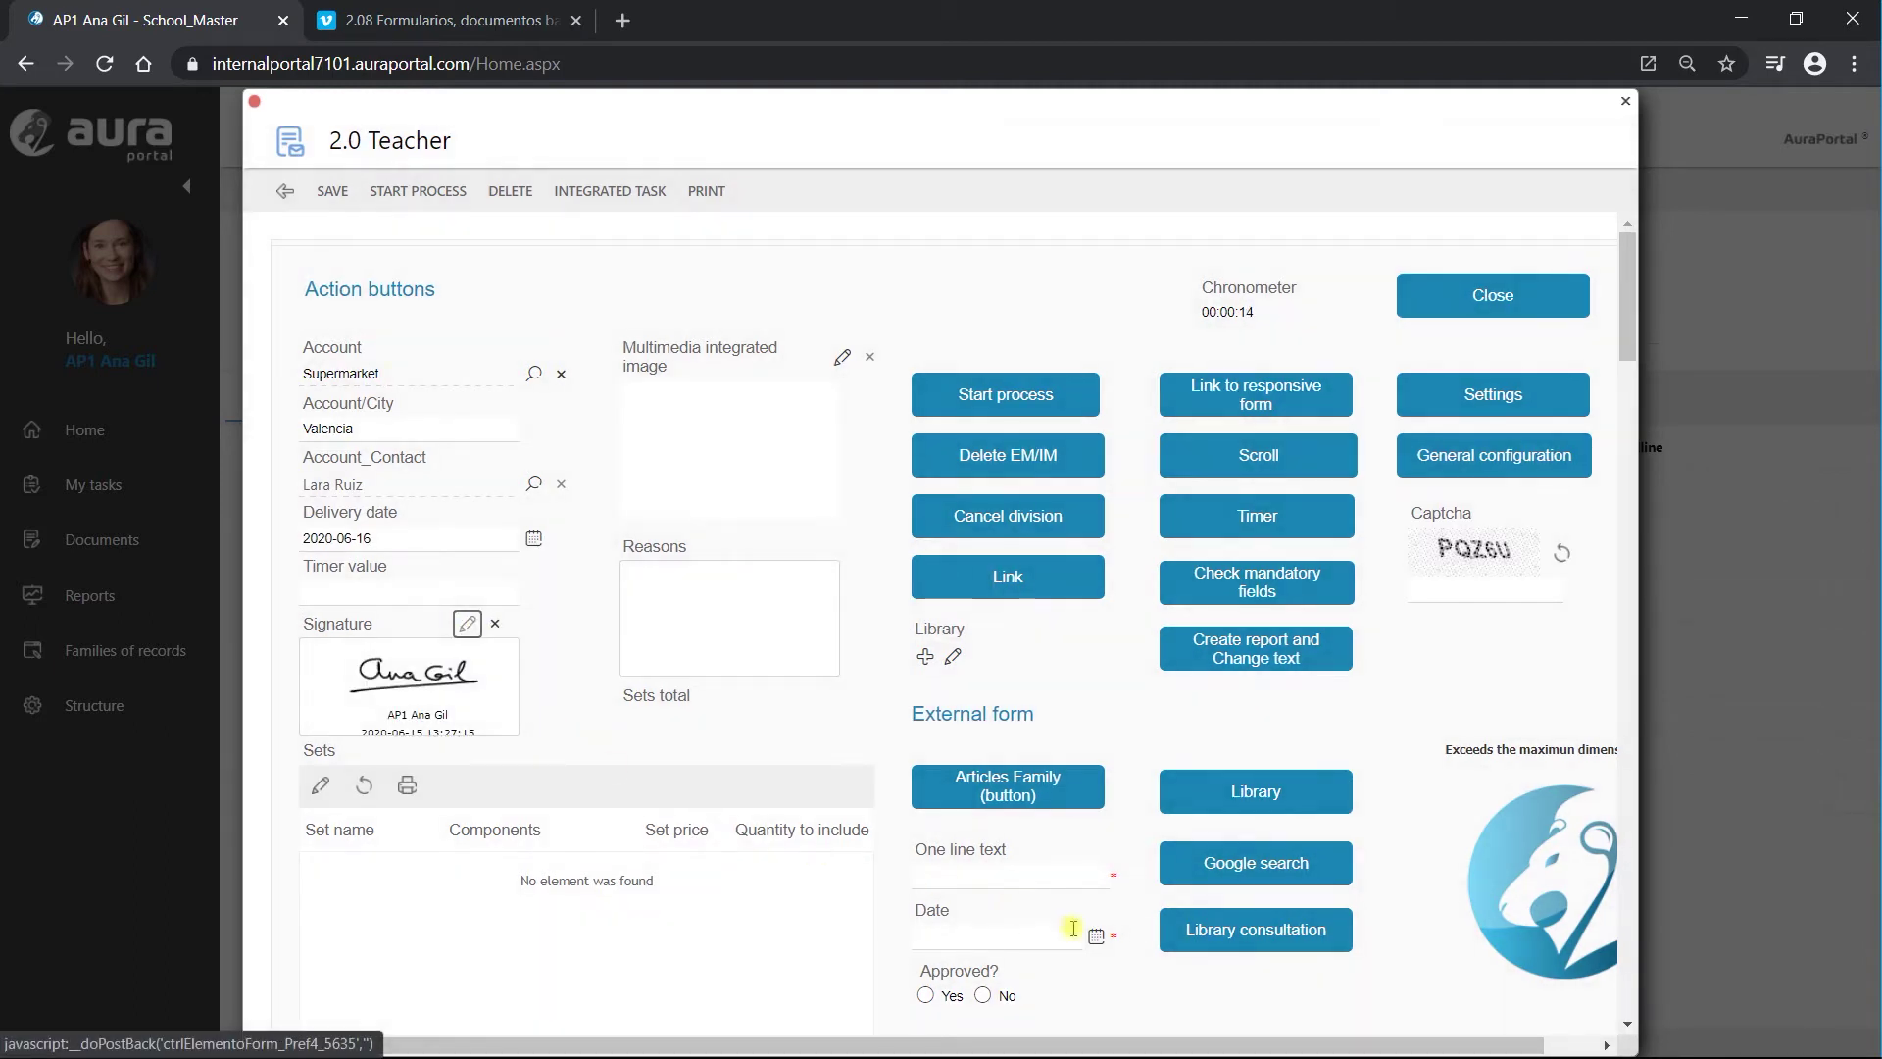
Set the Date field to 2020-06-16 and fill the One line text with "Germanias - Gandia"
left_click(1096, 935)
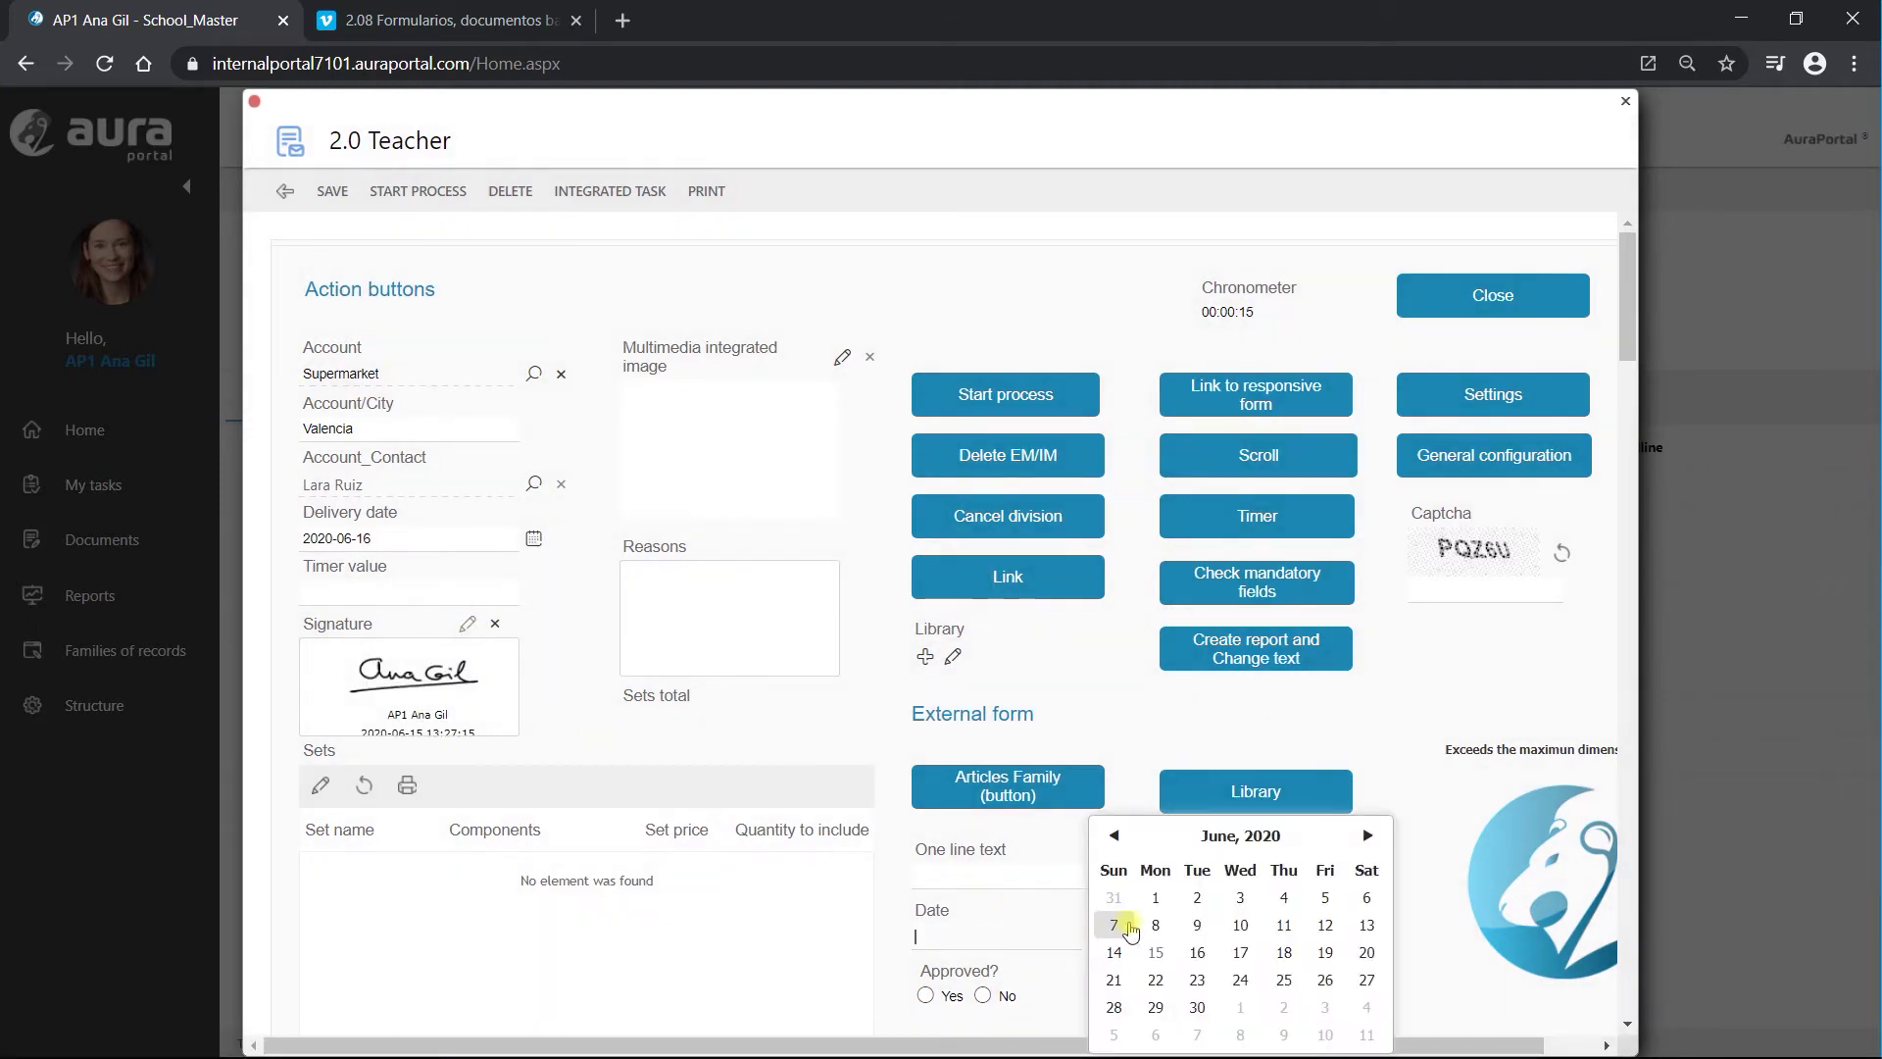
left_click(1210, 953)
left_click(957, 875)
left_click(993, 929)
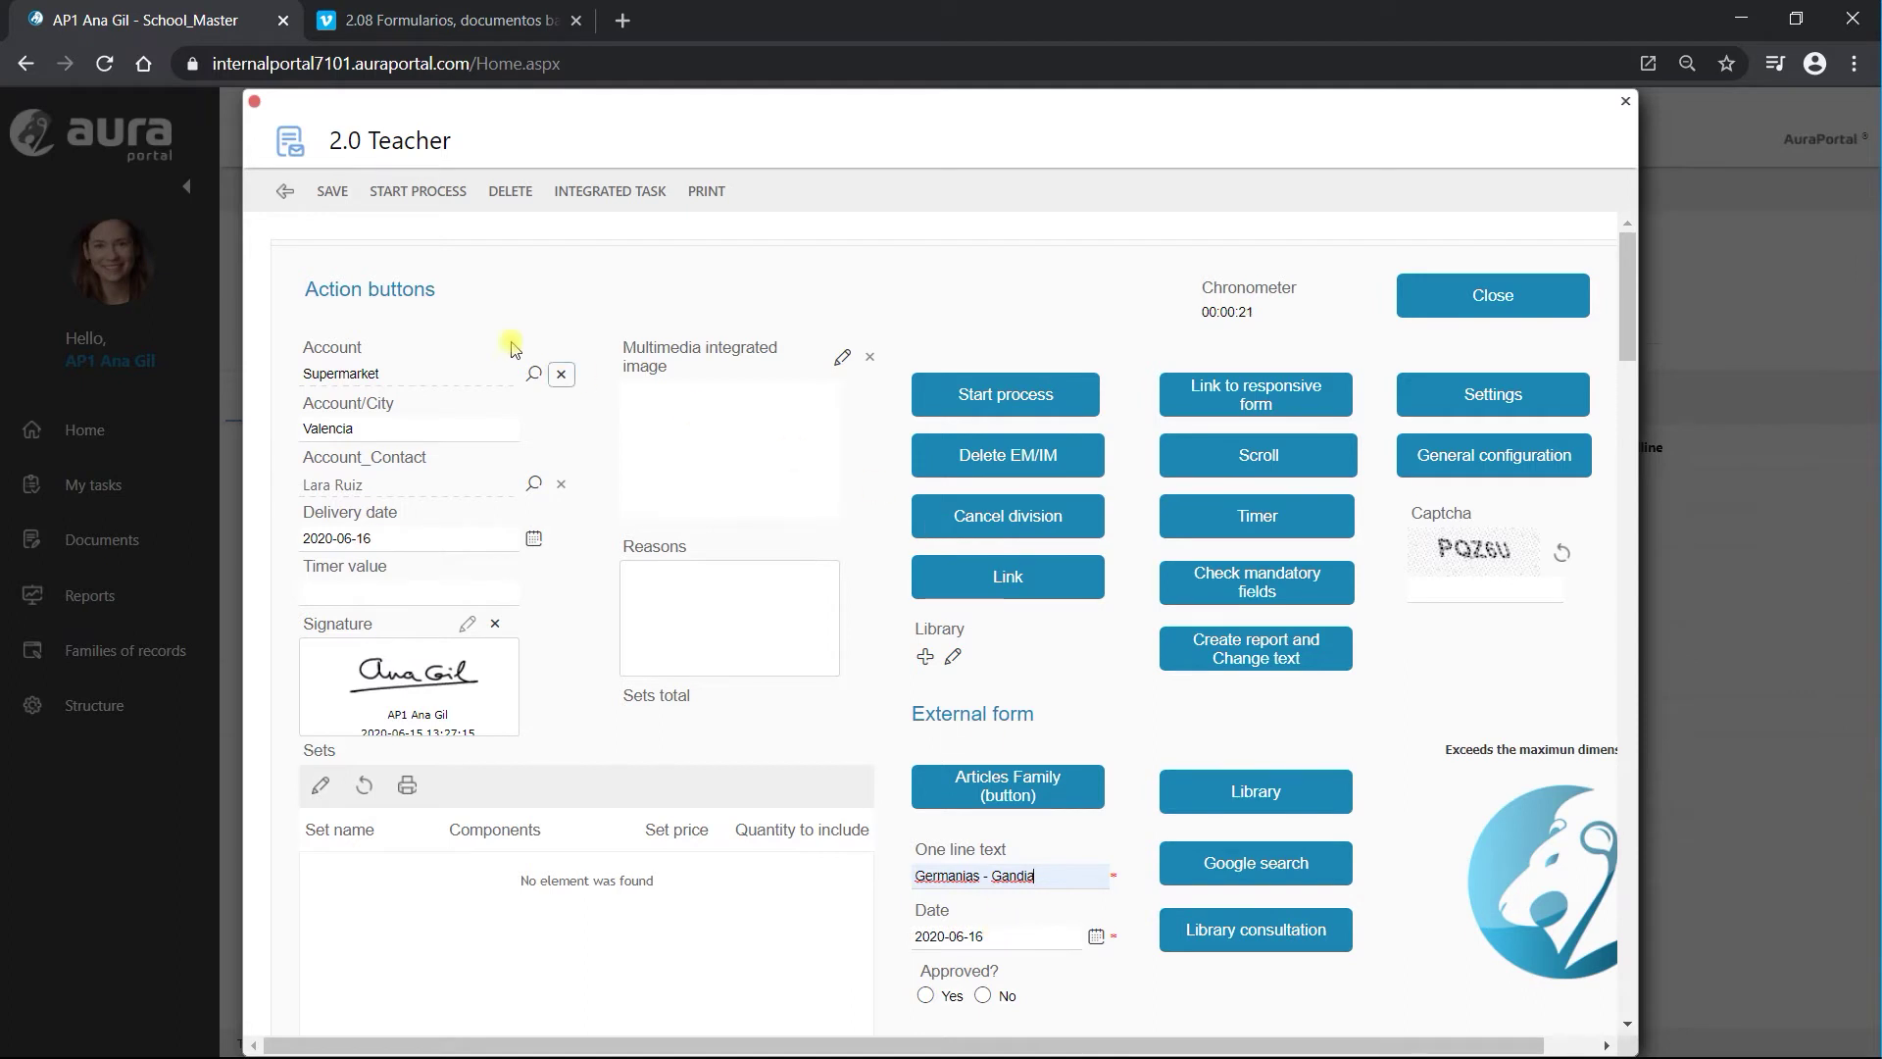
Save the message form without starting the process and return to My tasks
left_click(325, 190)
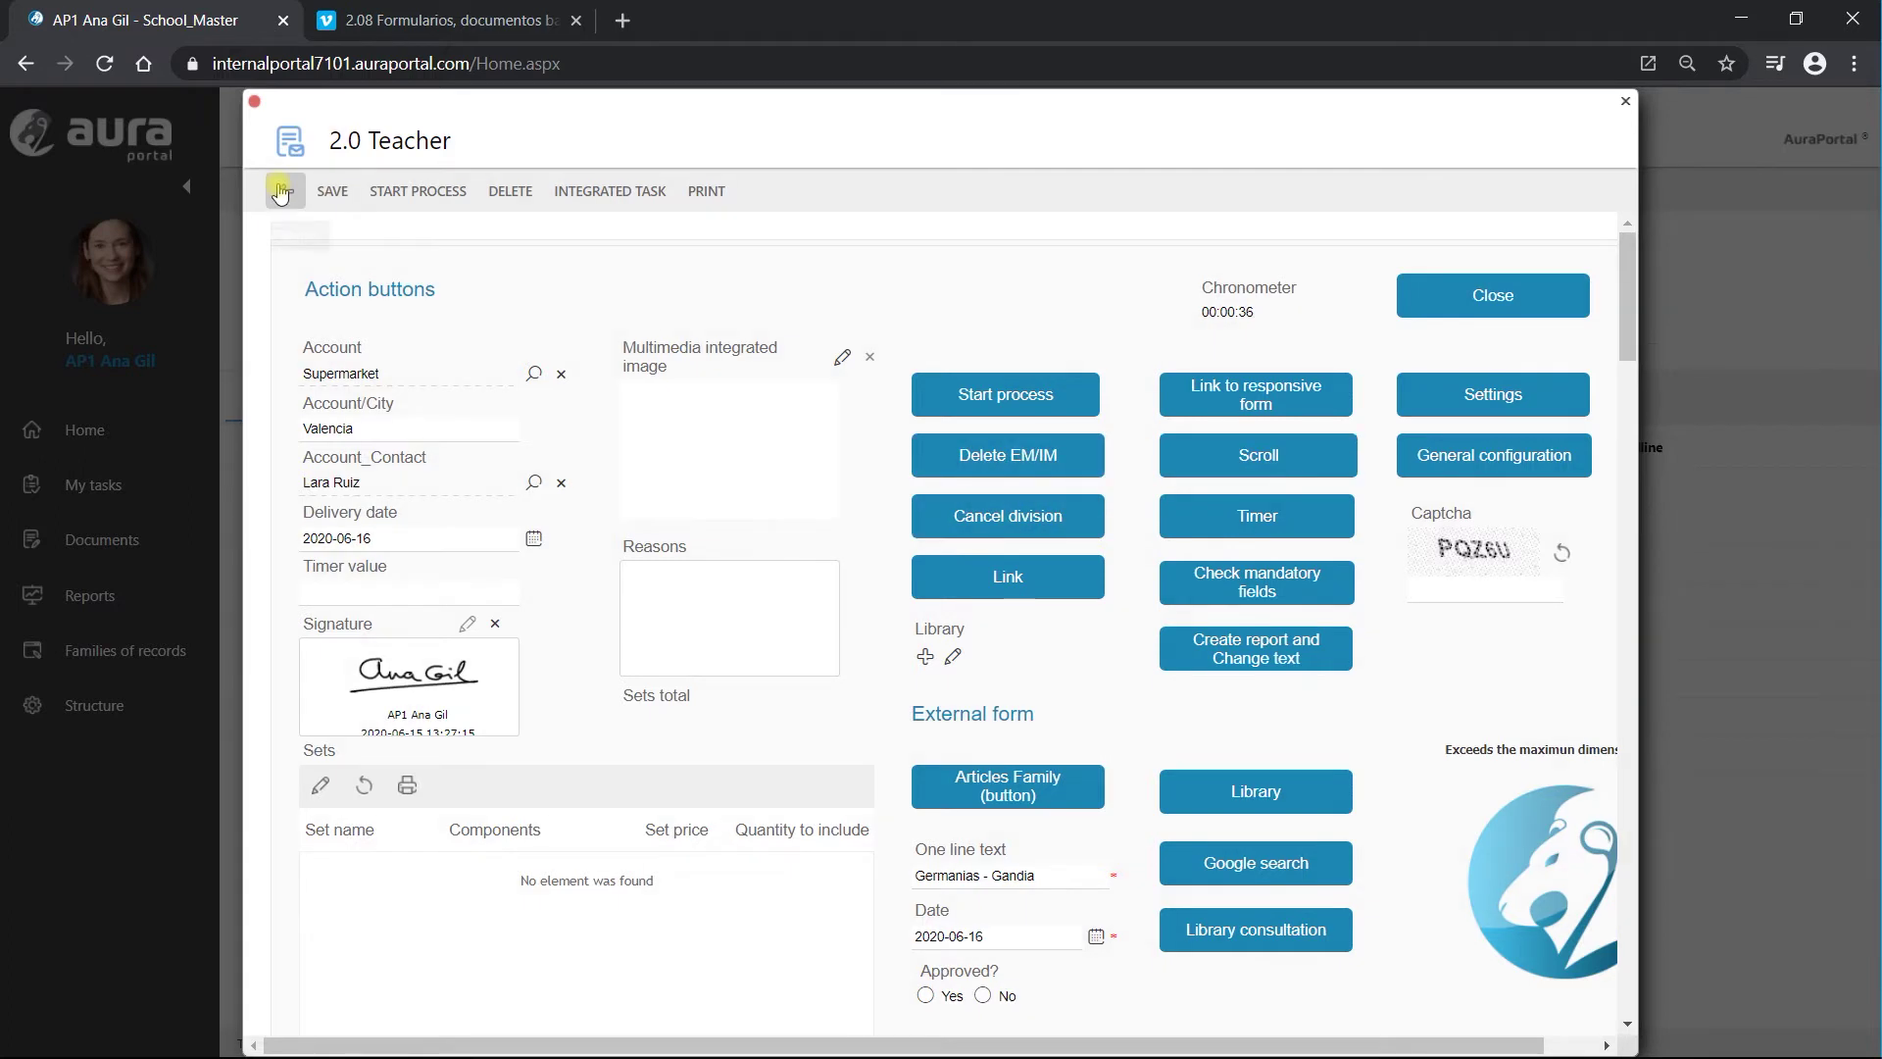
left_click(281, 193)
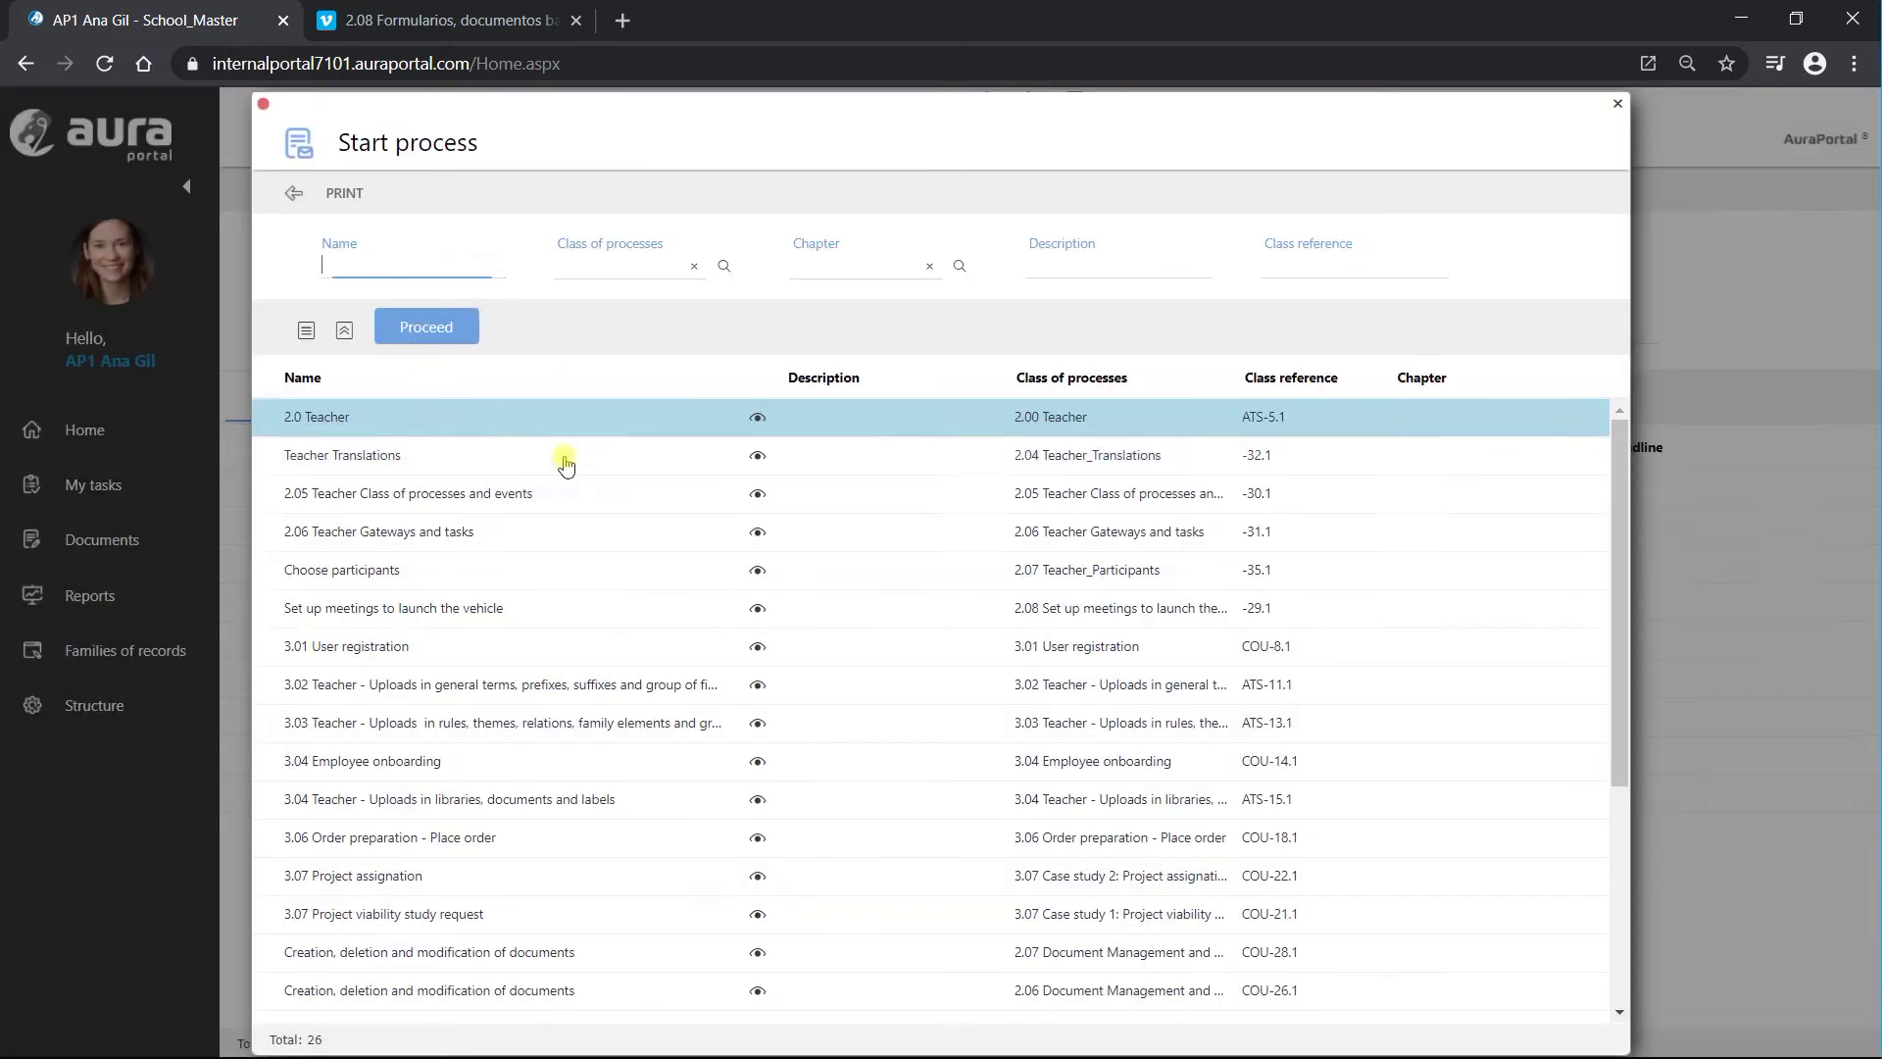
left_click(279, 195)
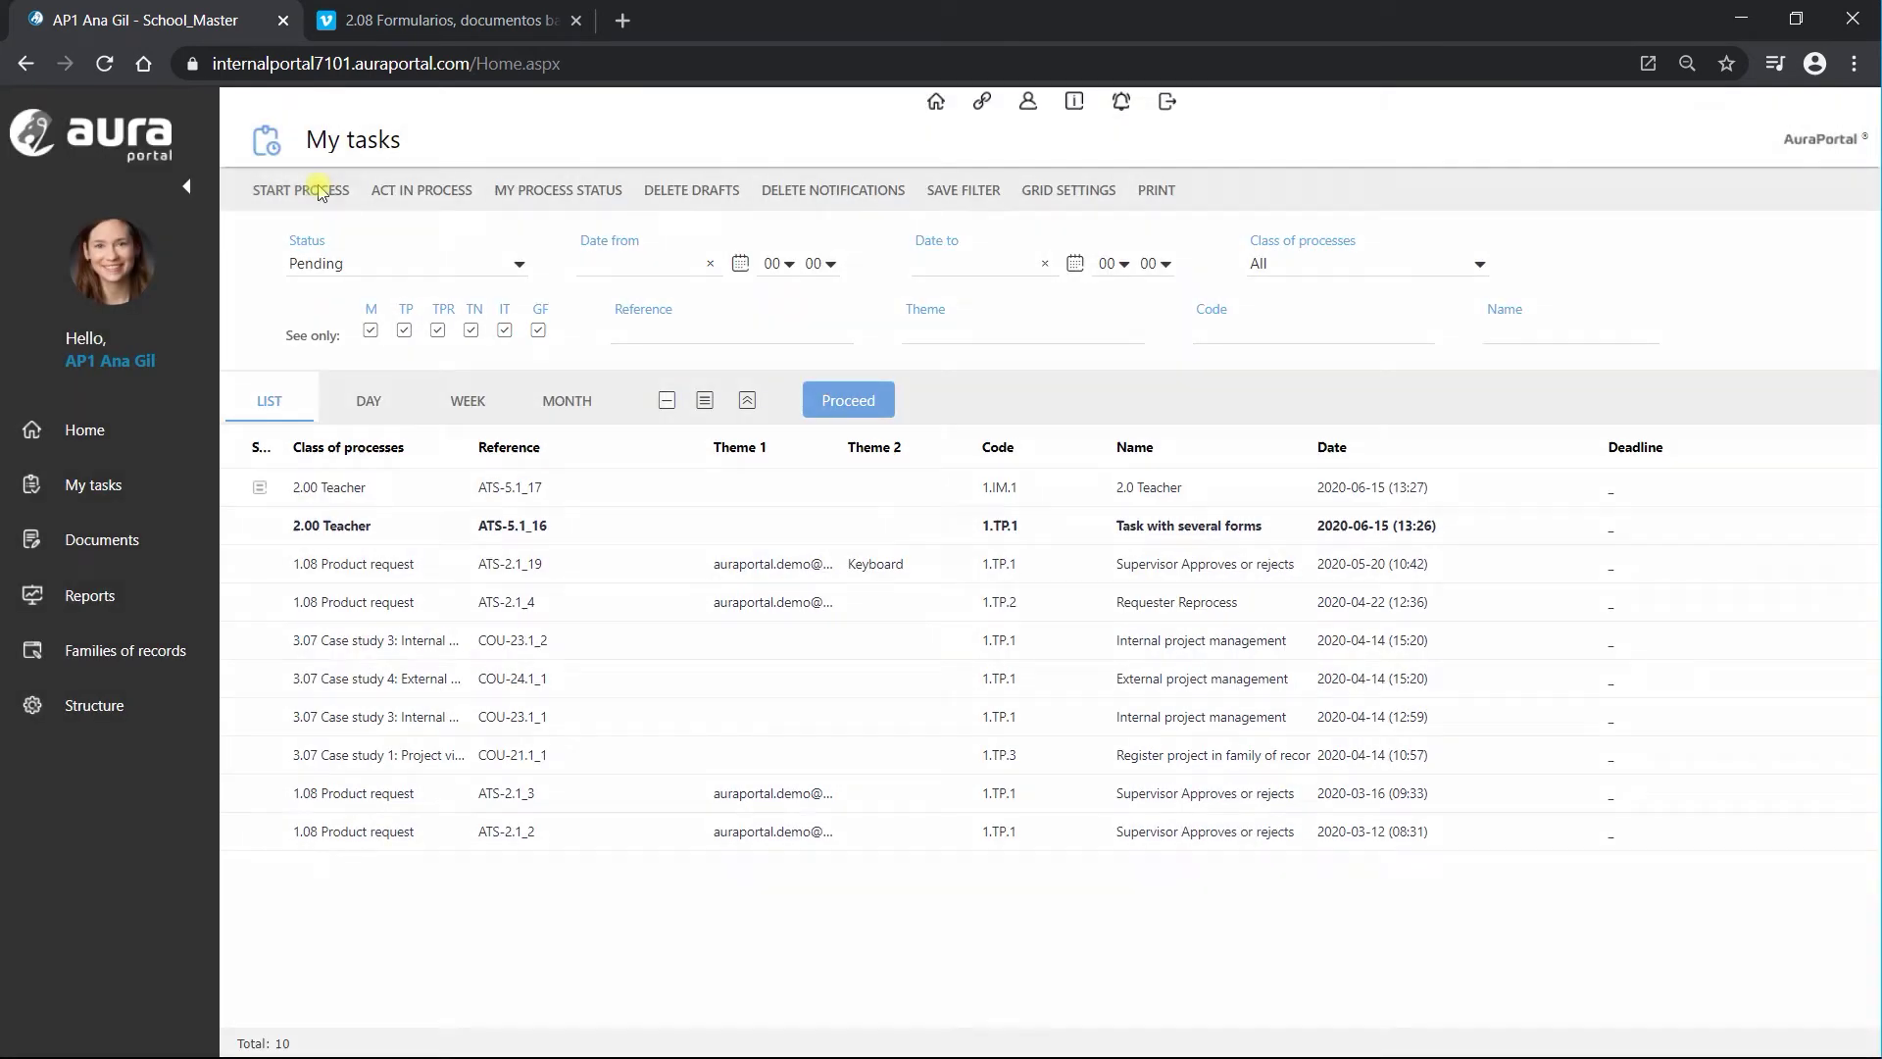
Begin another 2.0 Teacher process and open its Action buttons division
left_click(355, 192)
left_click(373, 416)
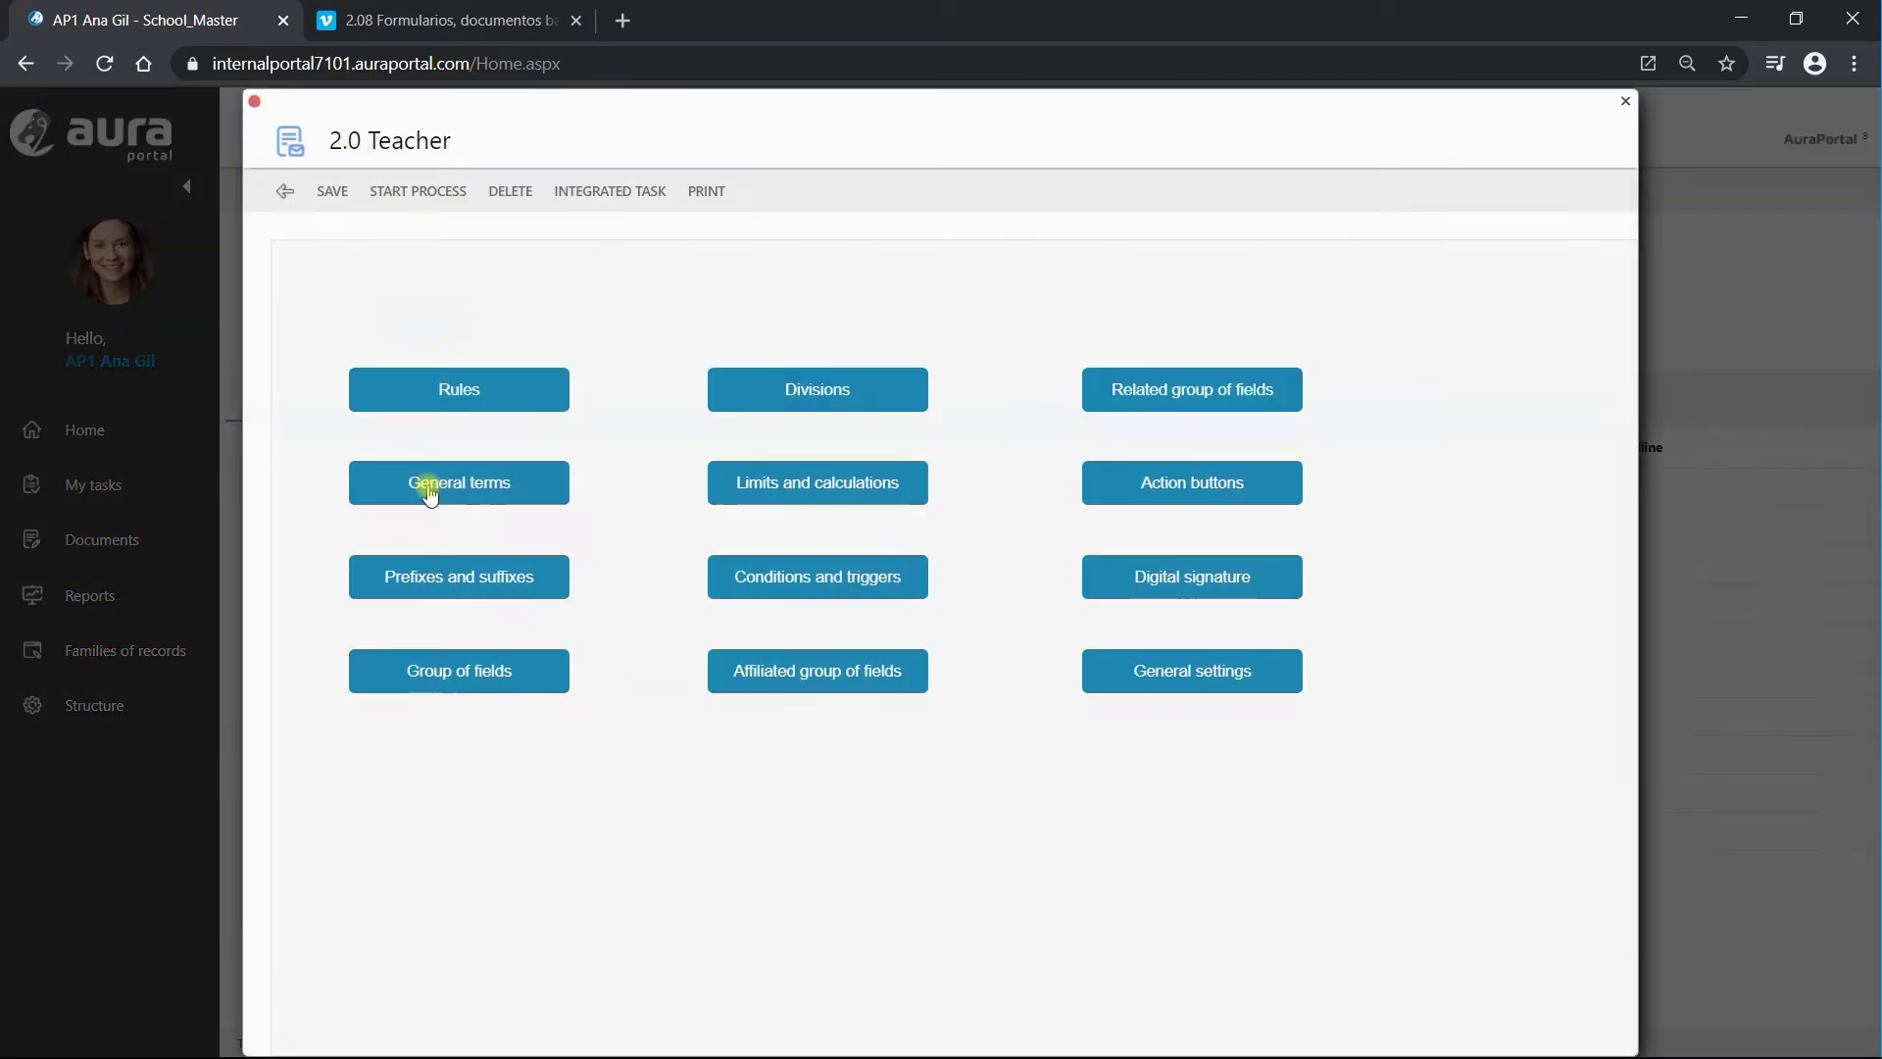
left_click(1162, 489)
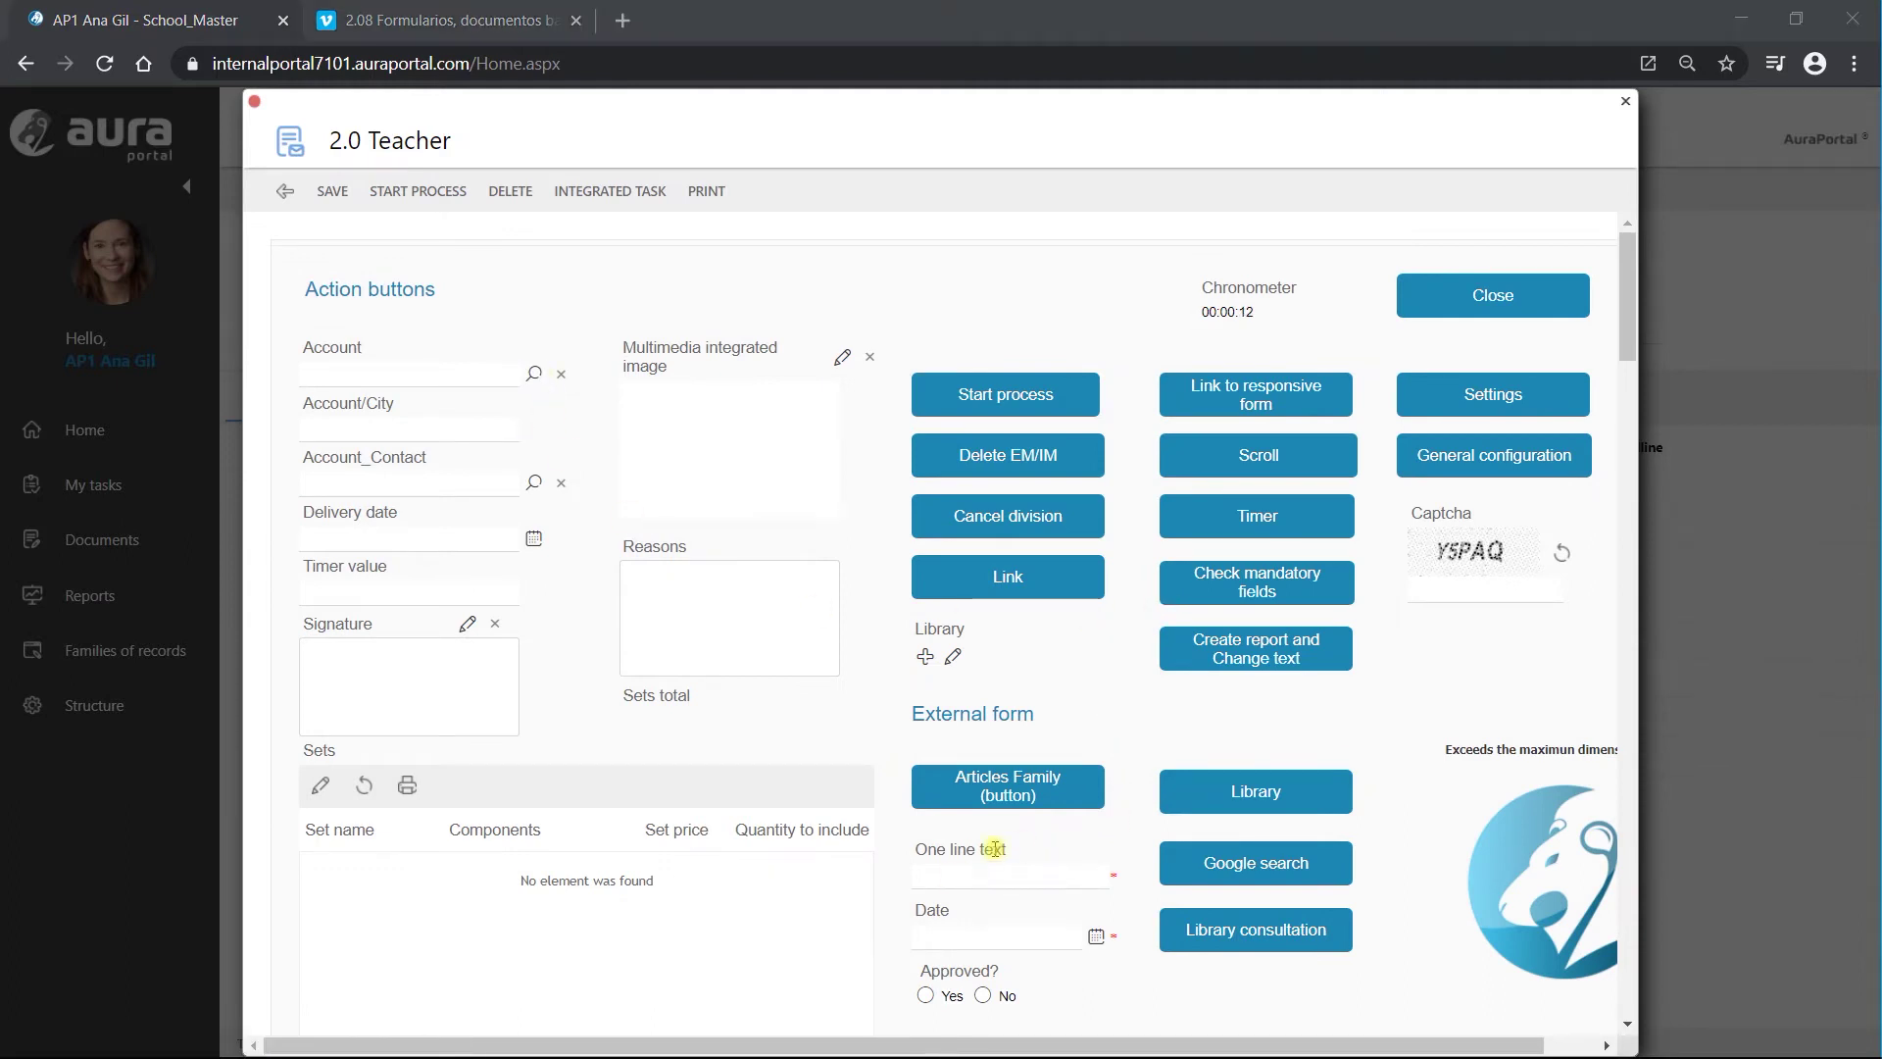
Fill the One line text with "IM / EM", set the Date to 2020-06-16, and insert the signature
left_click(972, 879)
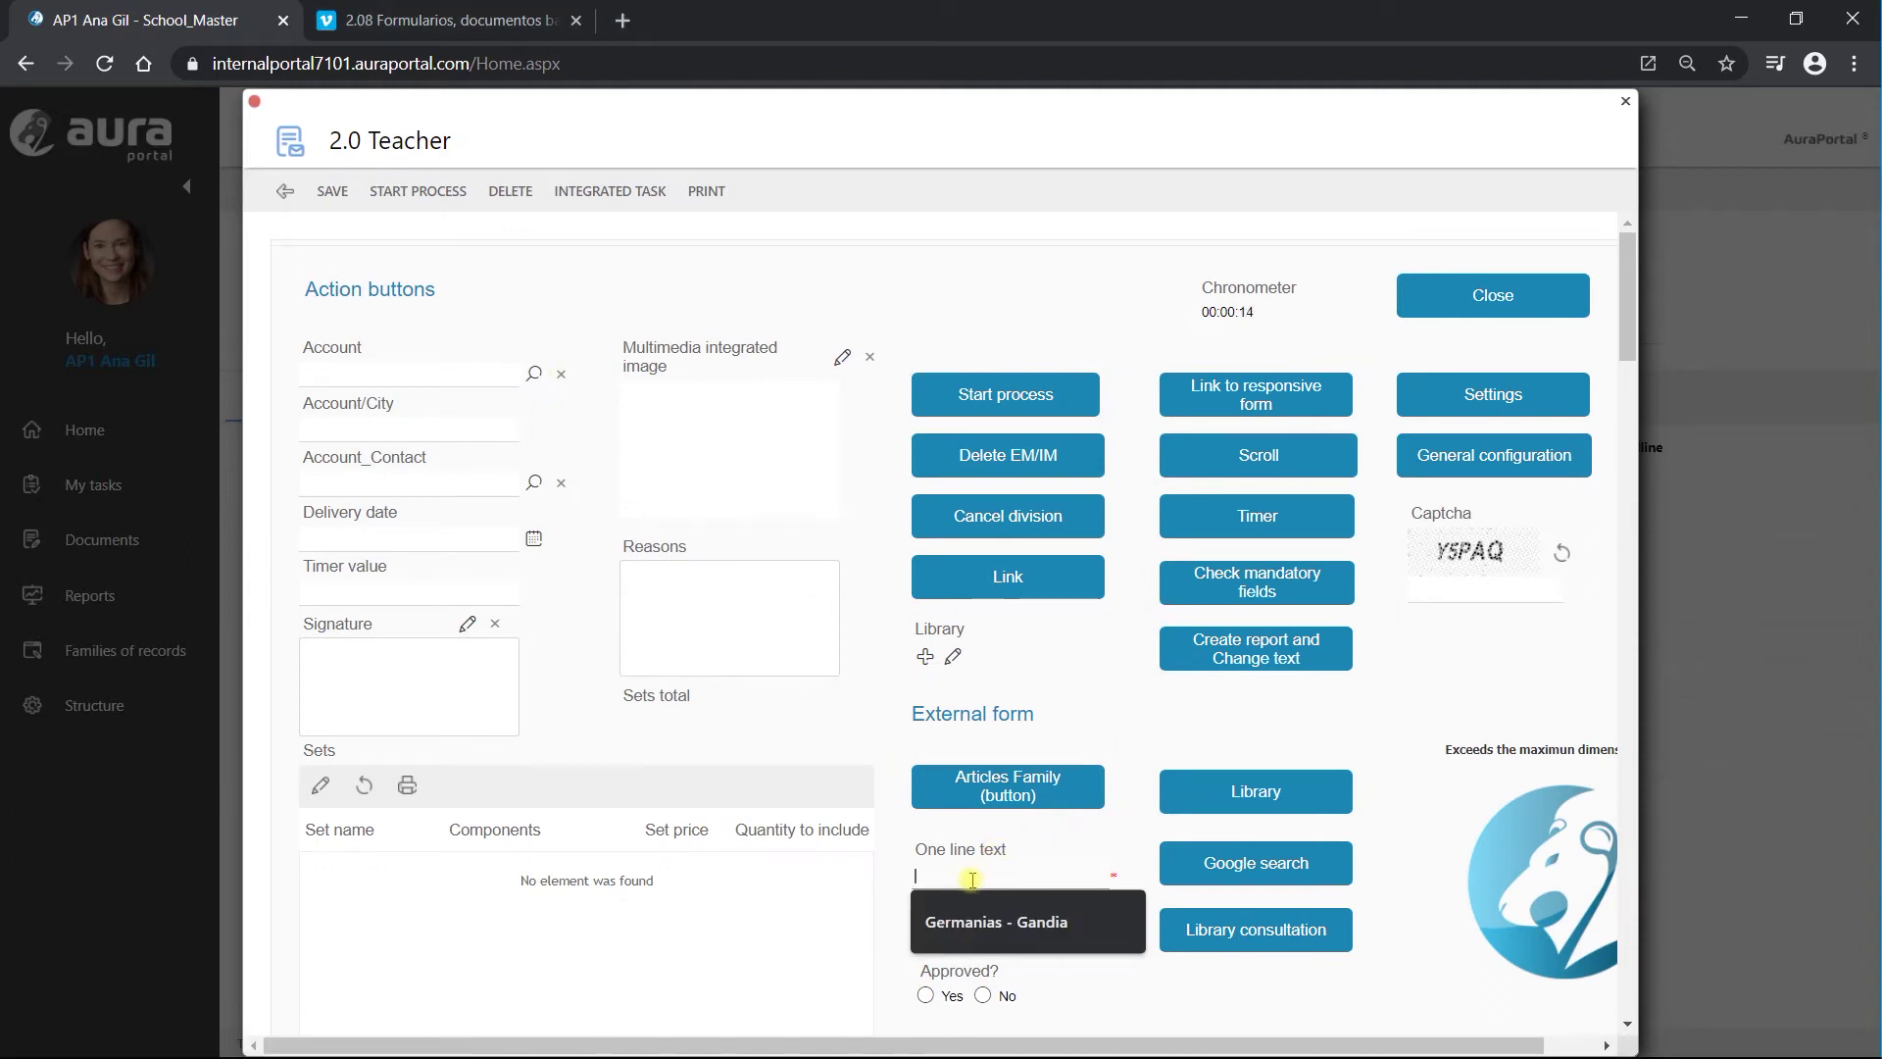
type("IM / EM")
left_click(1096, 936)
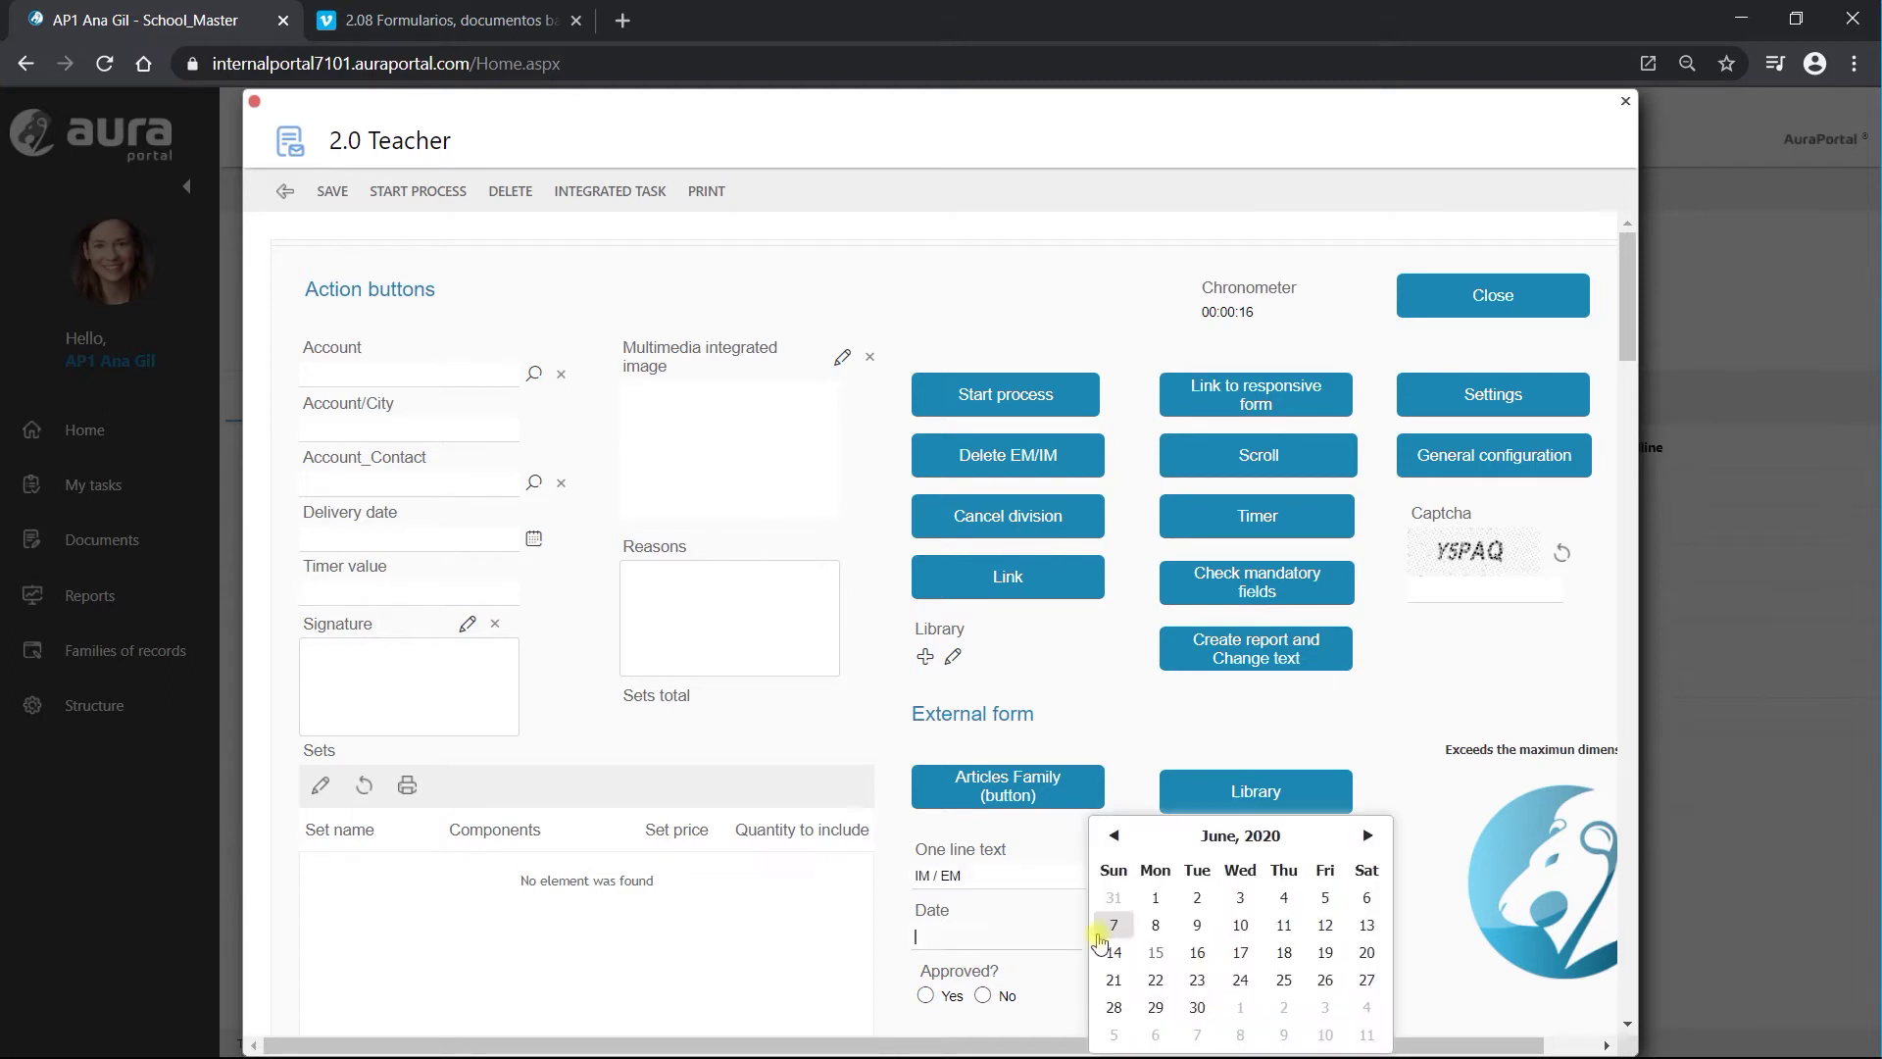
left_click(1194, 953)
left_click(466, 624)
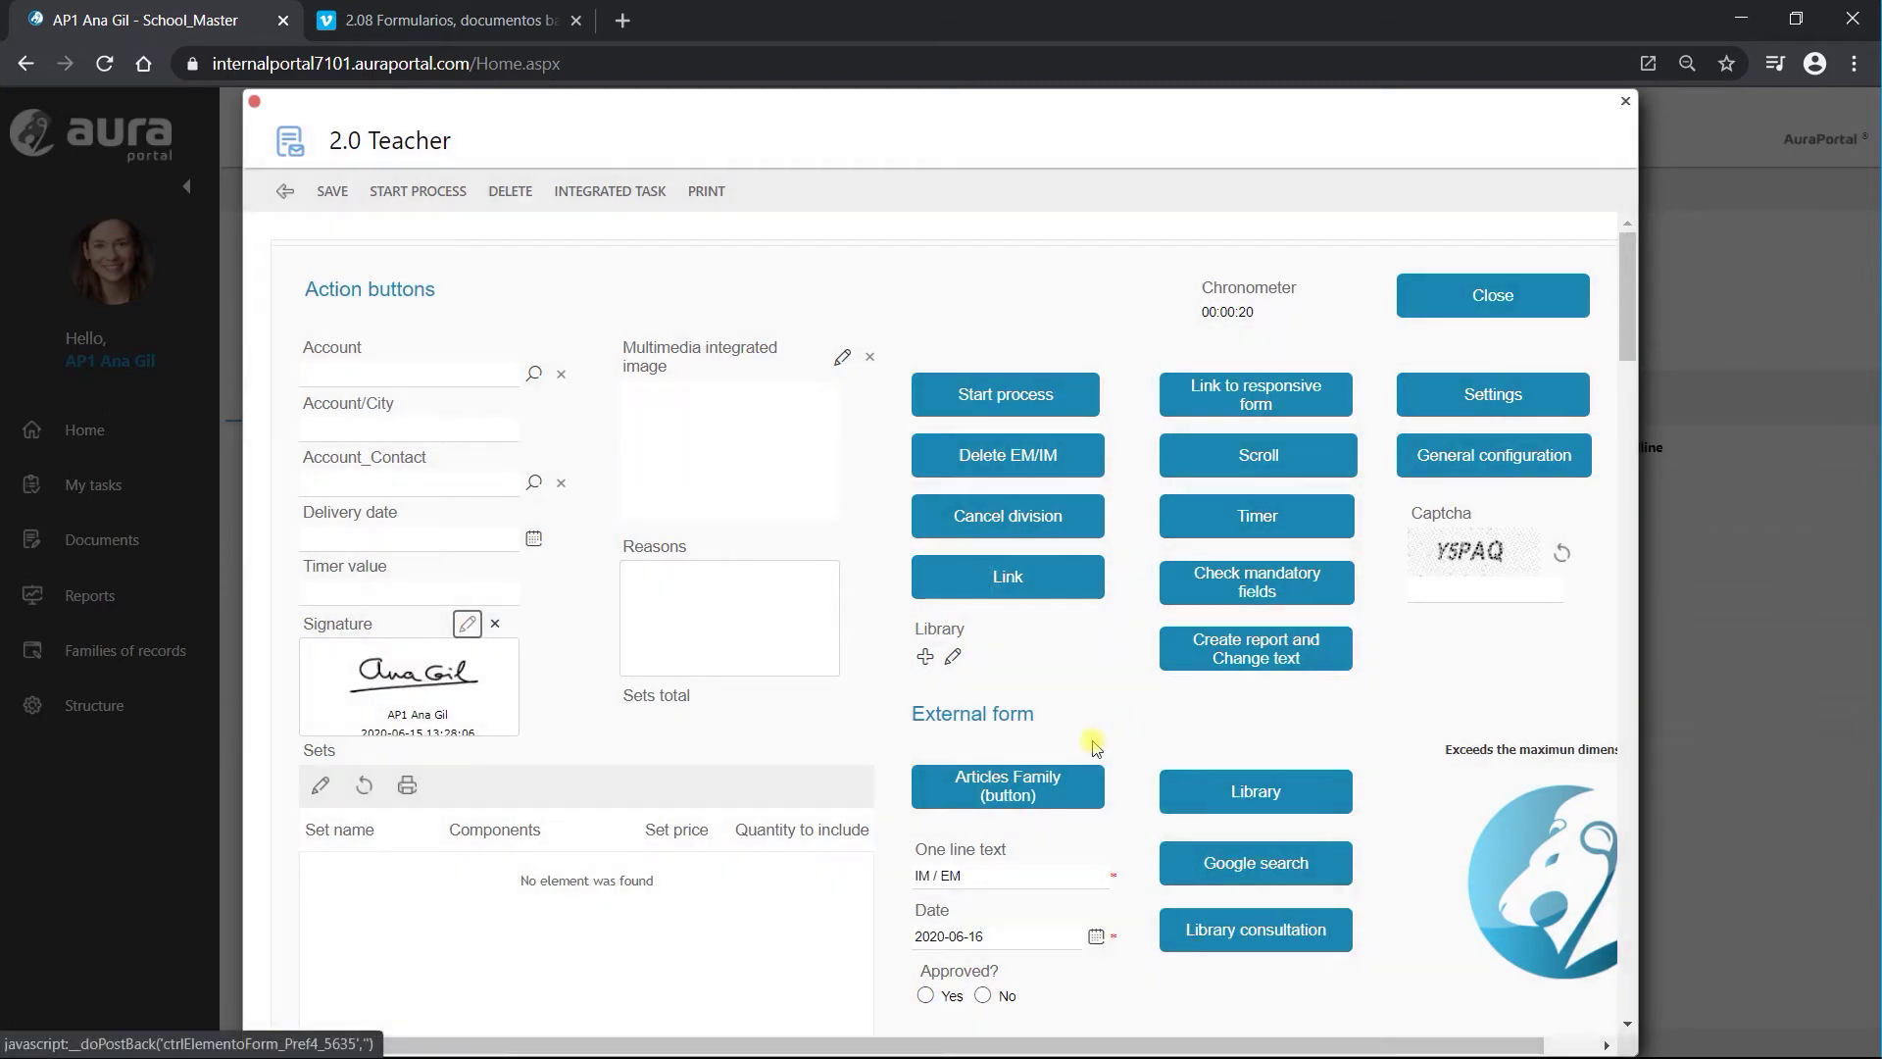
Delete the message with the form's Delete EM/IM action and refresh the pending tasks list
left_click(1019, 460)
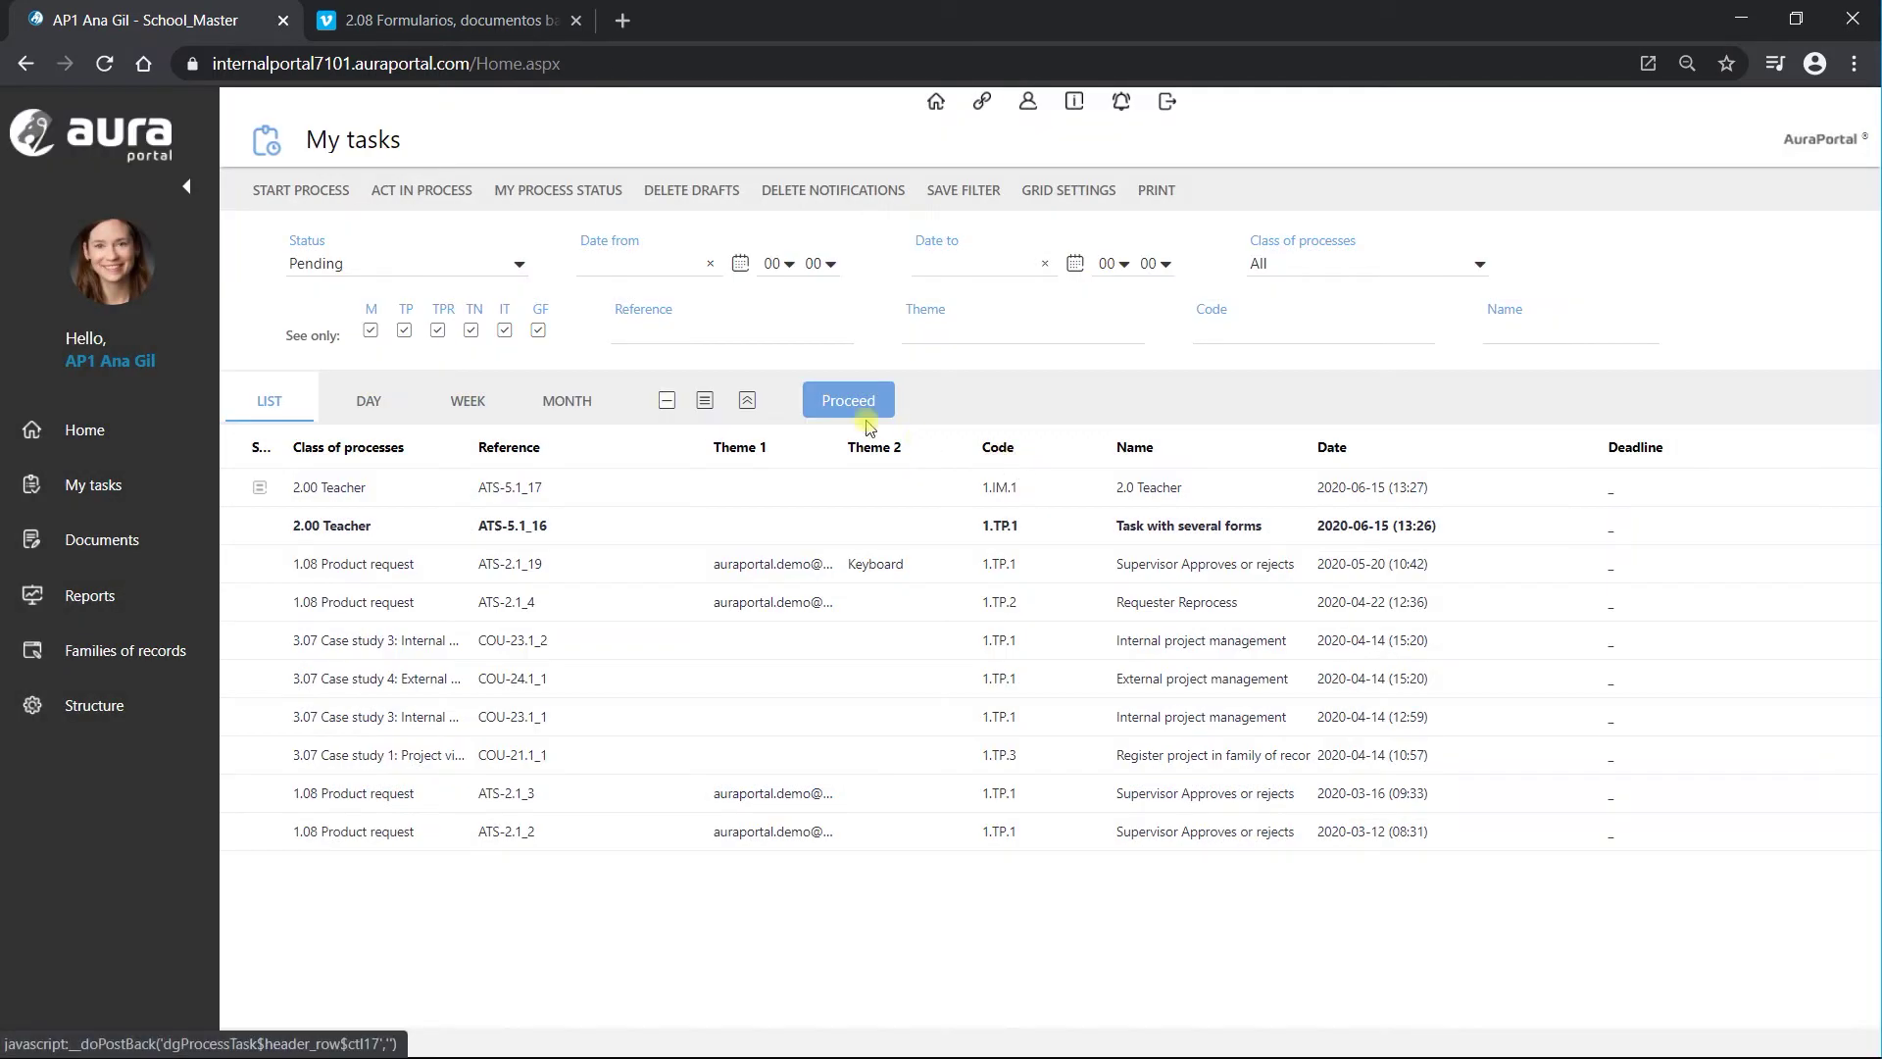
left_click(867, 421)
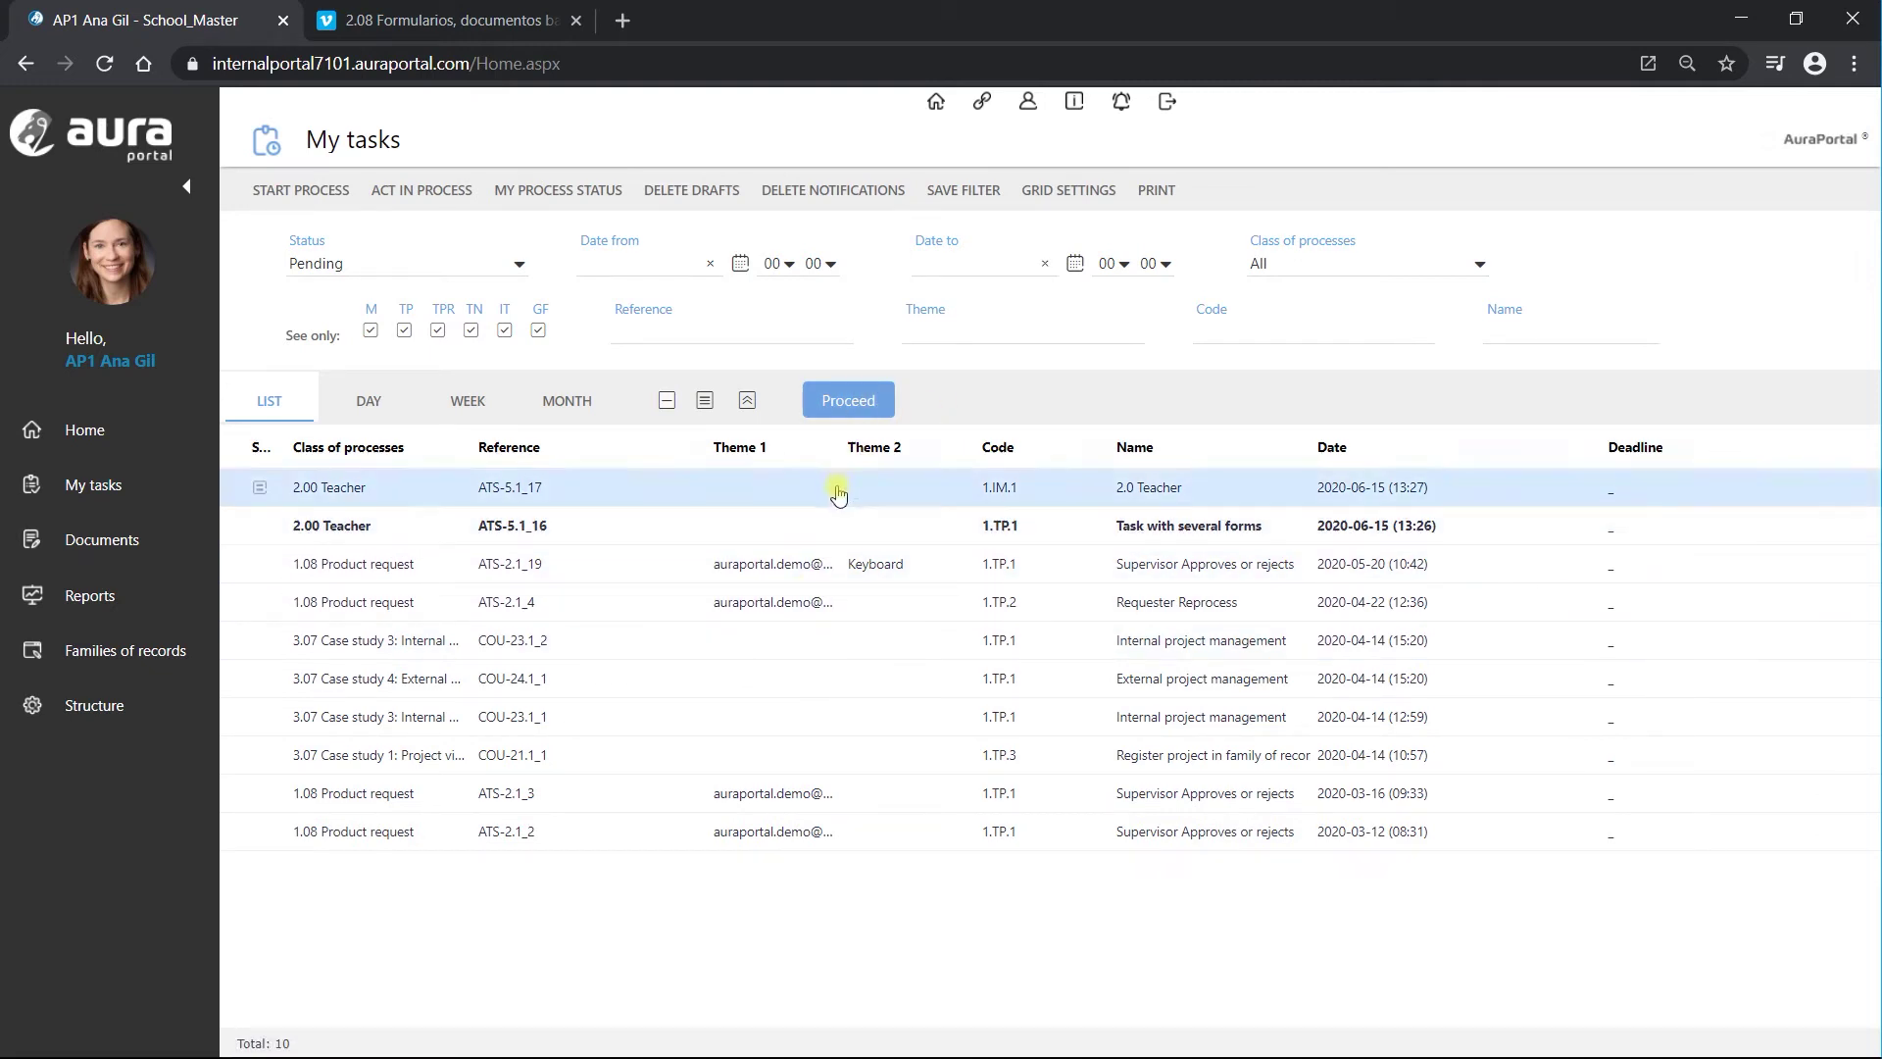
Begin a fresh 2.0 Teacher process and open its Action buttons division
left_click(293, 193)
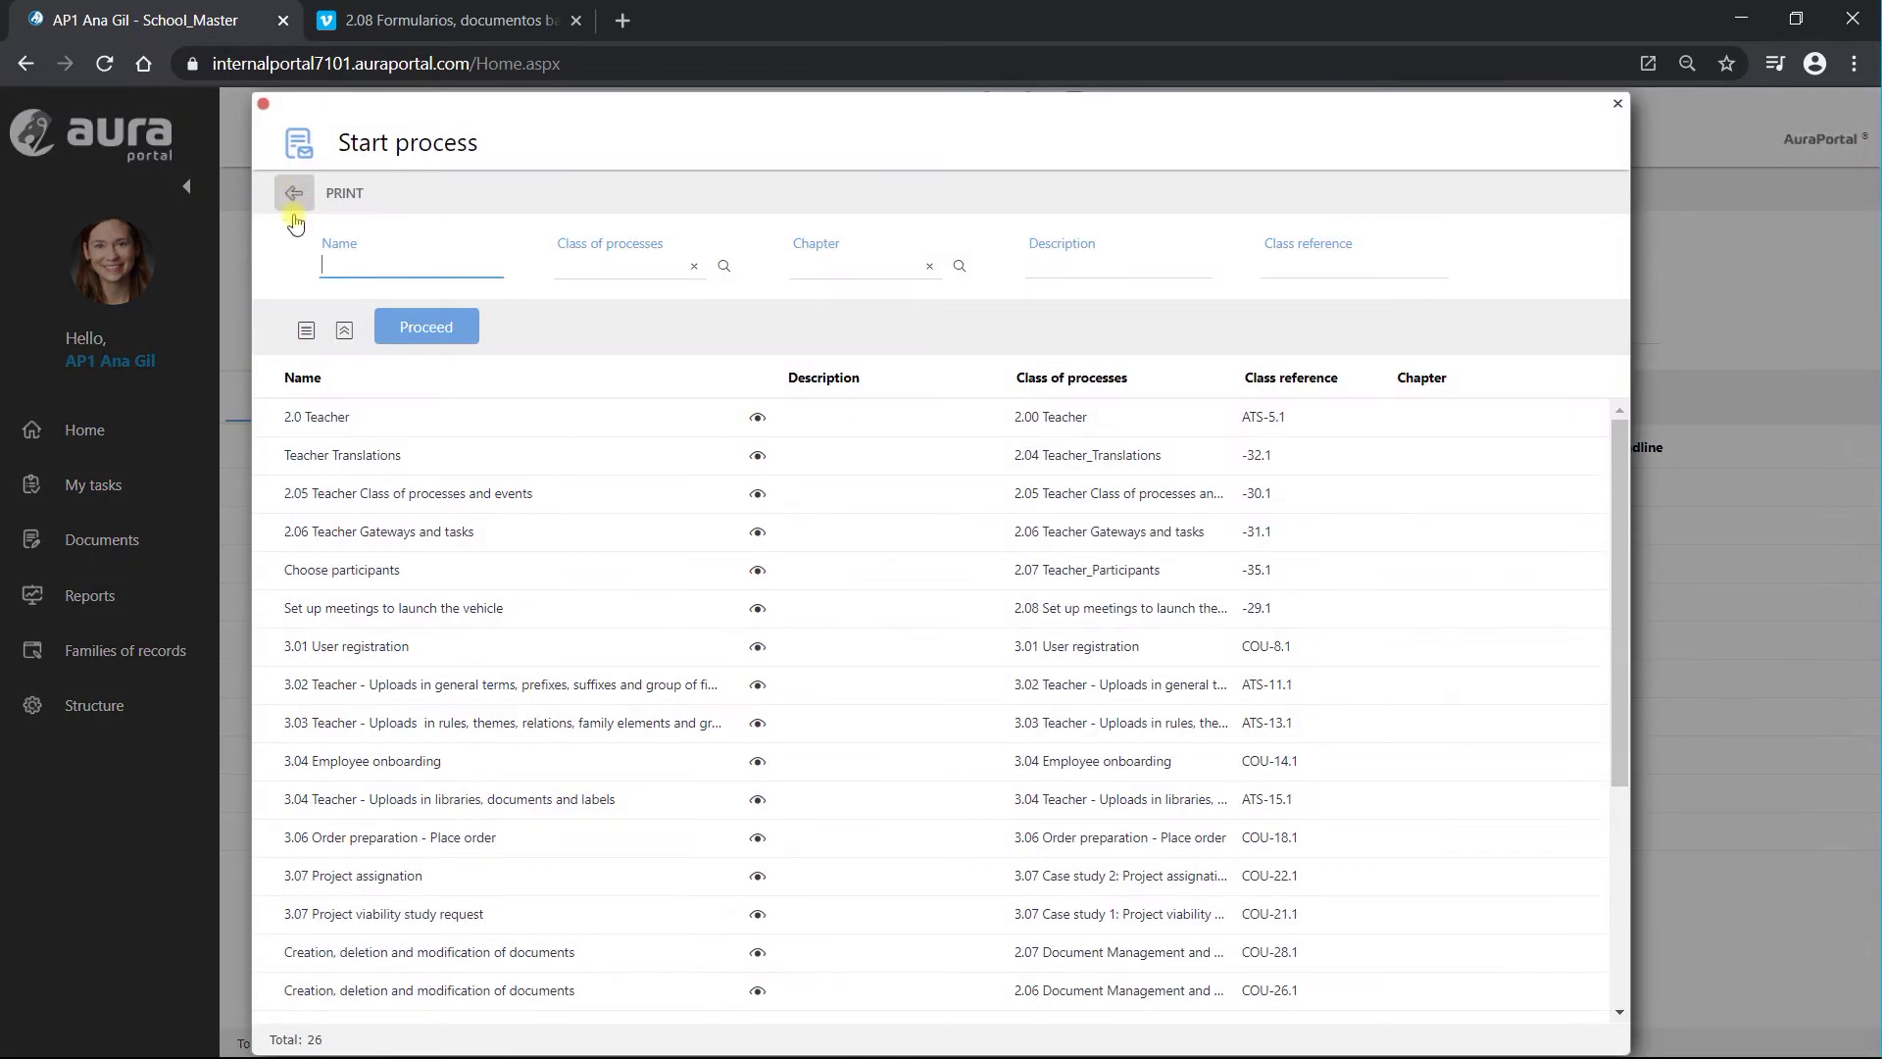
left_click(336, 420)
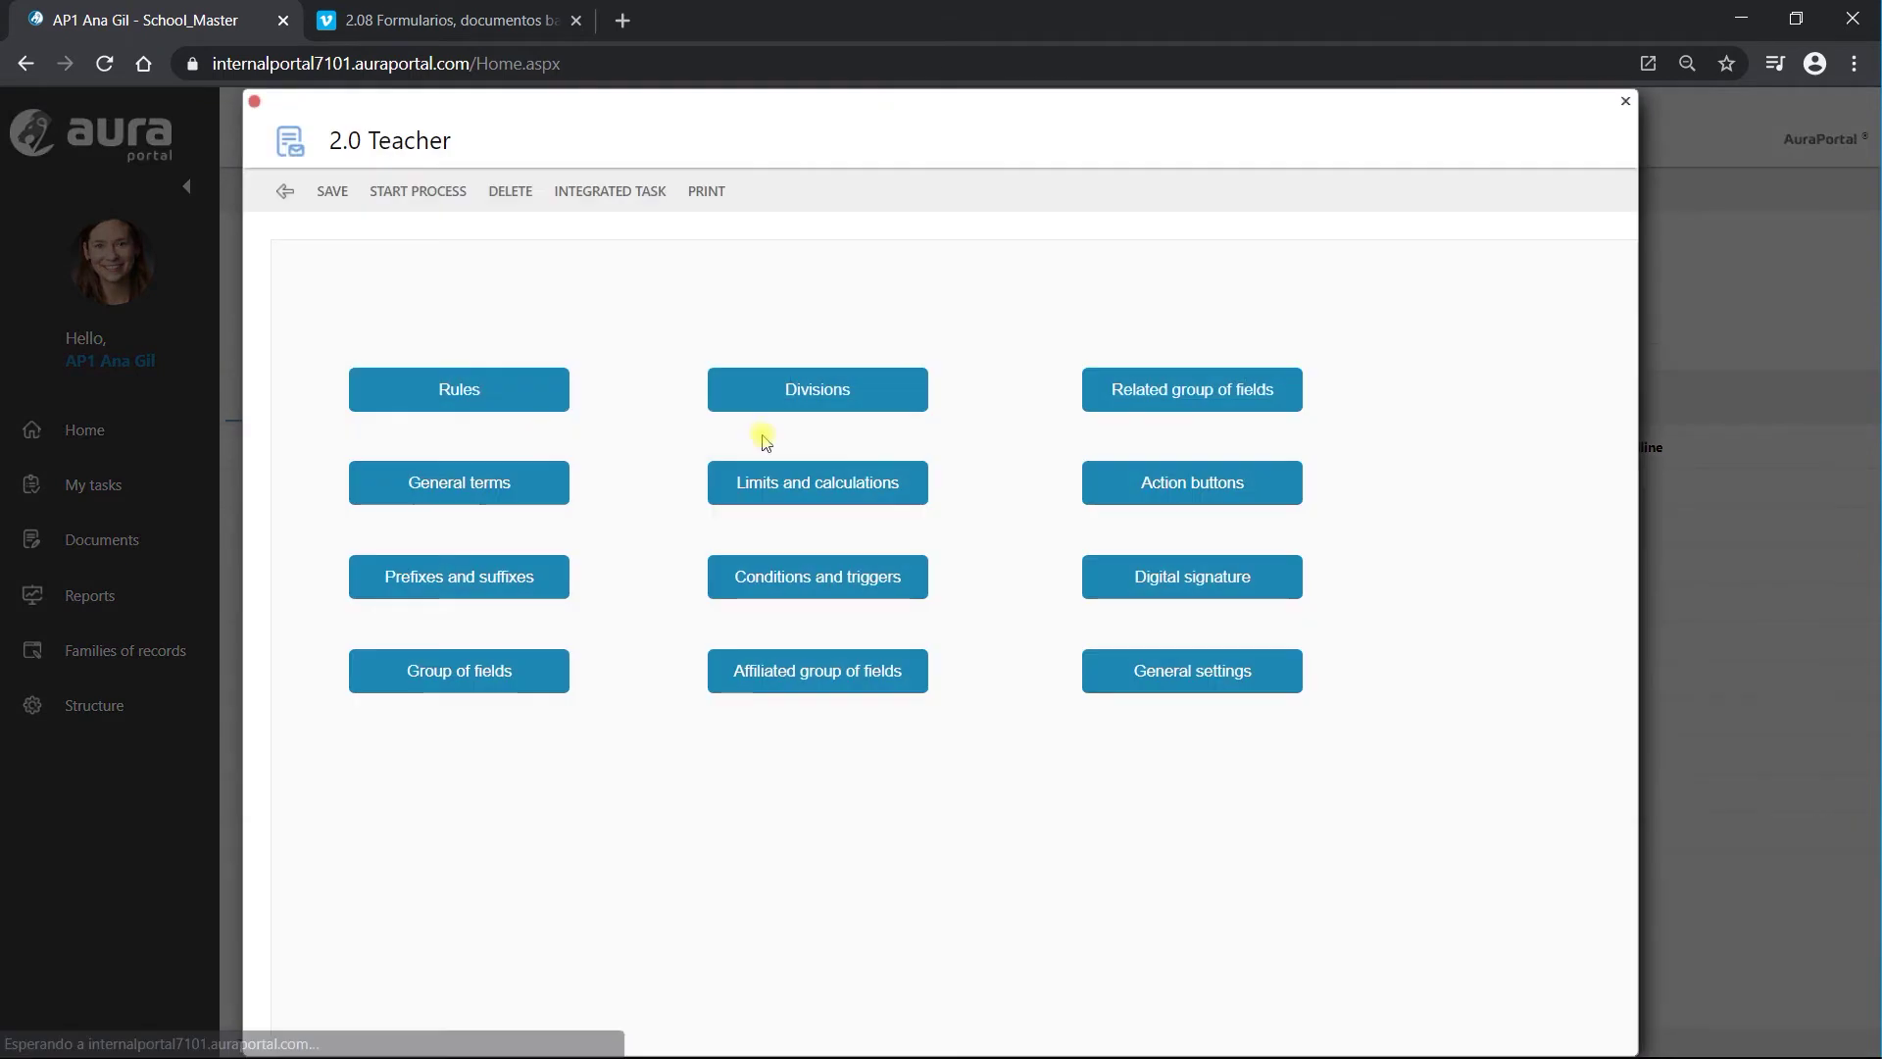
left_click(1129, 483)
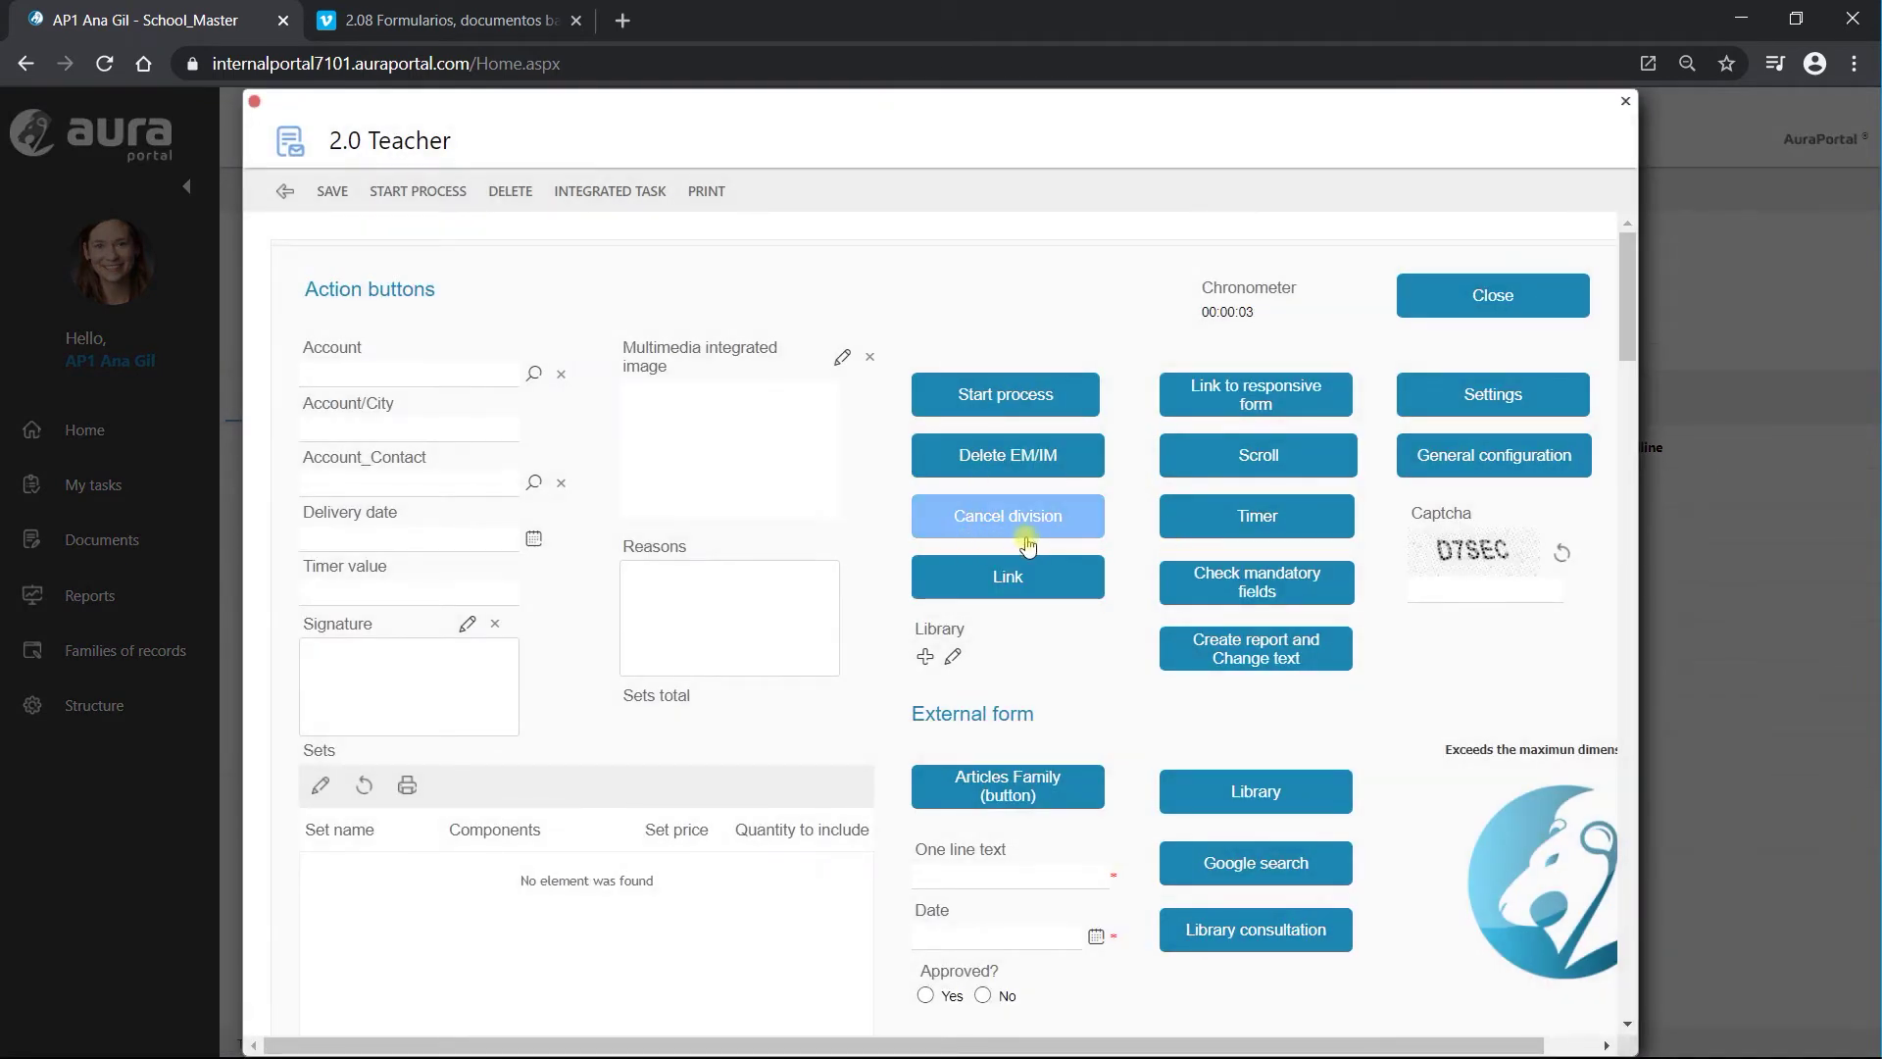
Set the Account to Dell from the Accounts selection list and choose a contact person for the Account_Contact field
left_click(533, 373)
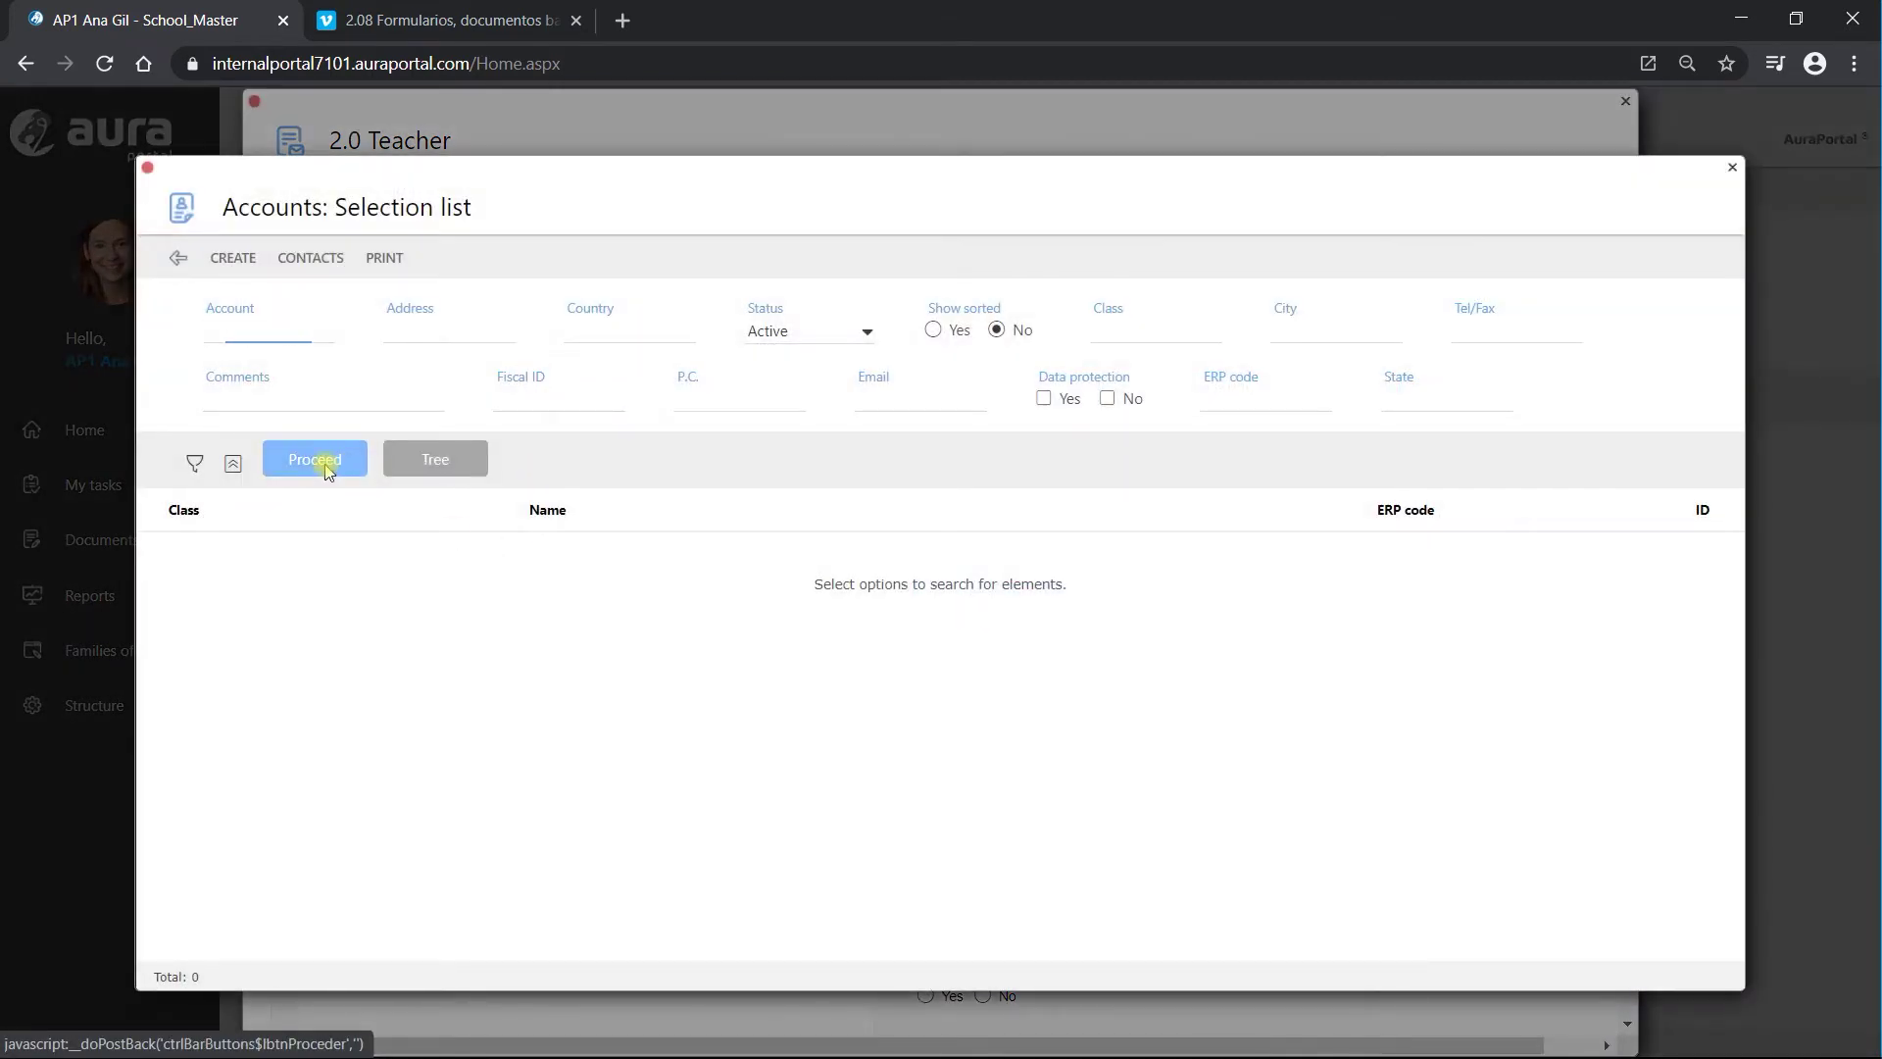
left_click(328, 472)
scroll(419, 807, "down", 3)
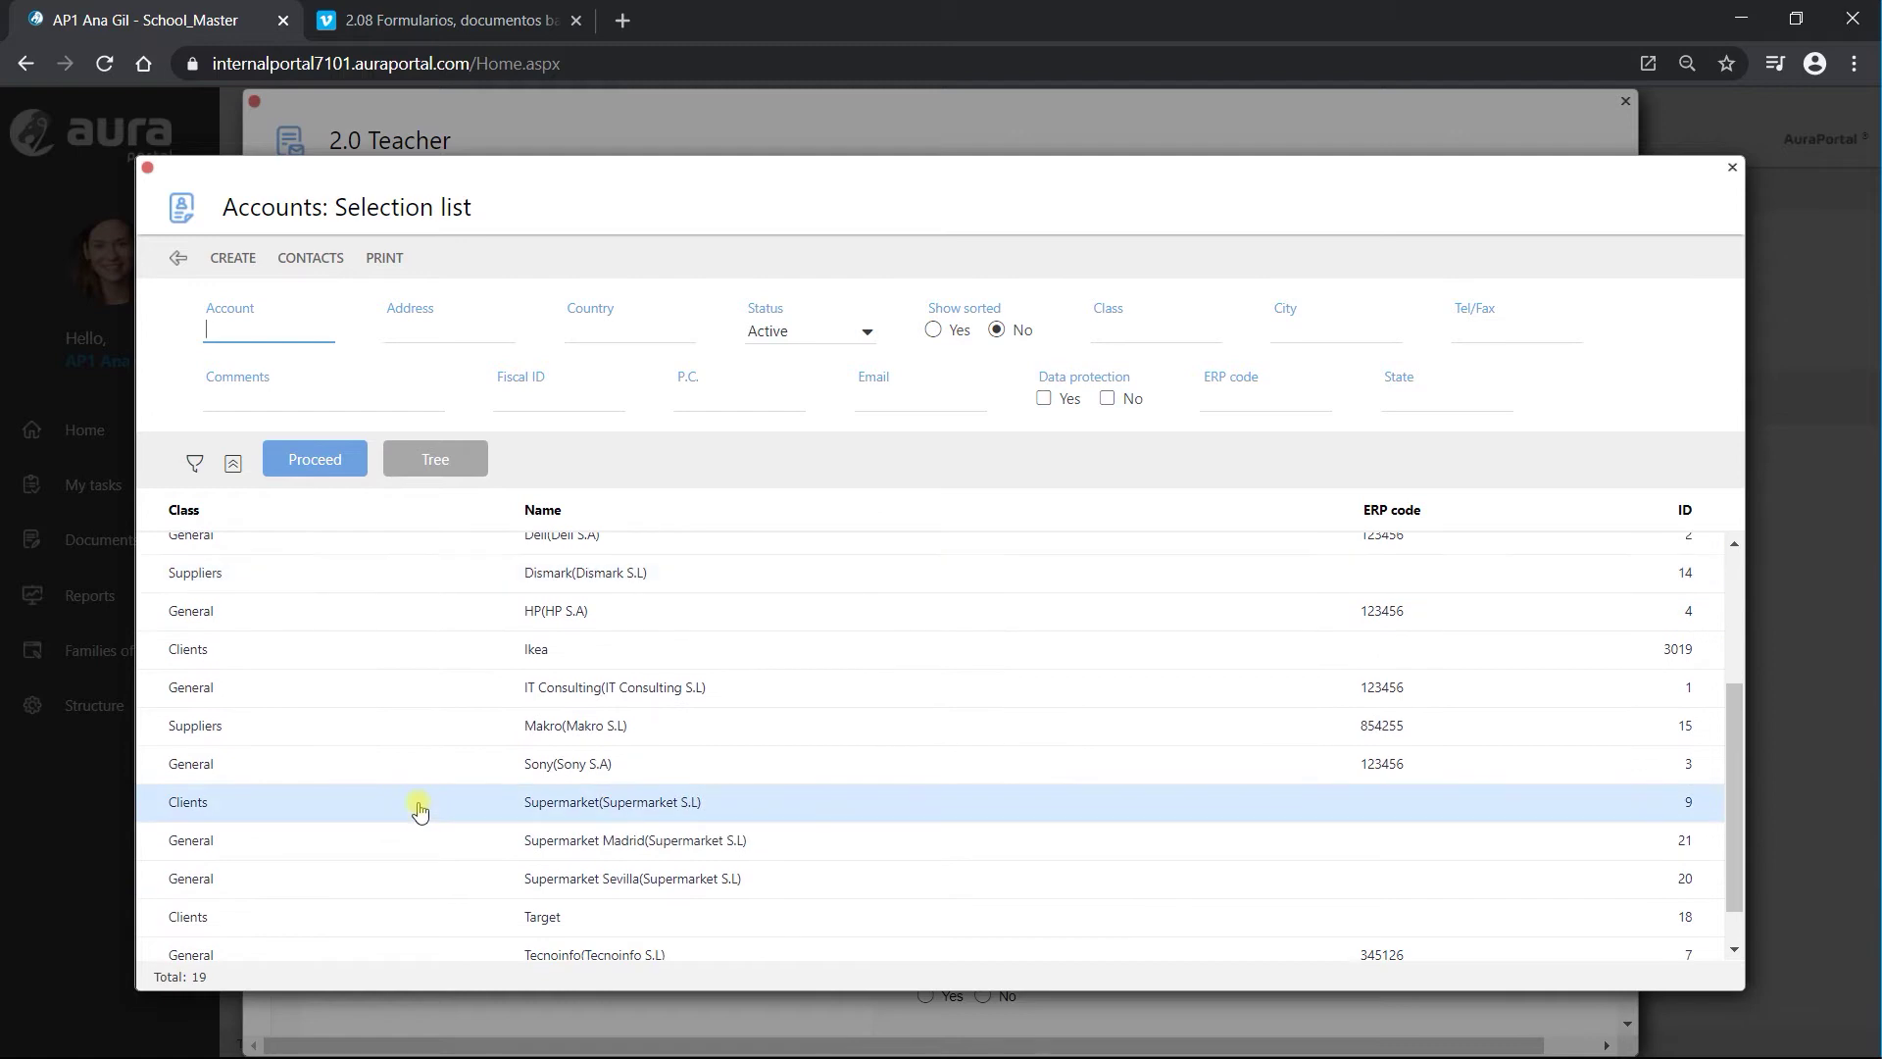
scroll(420, 807, "down", 1)
scroll(420, 806, "up", 3)
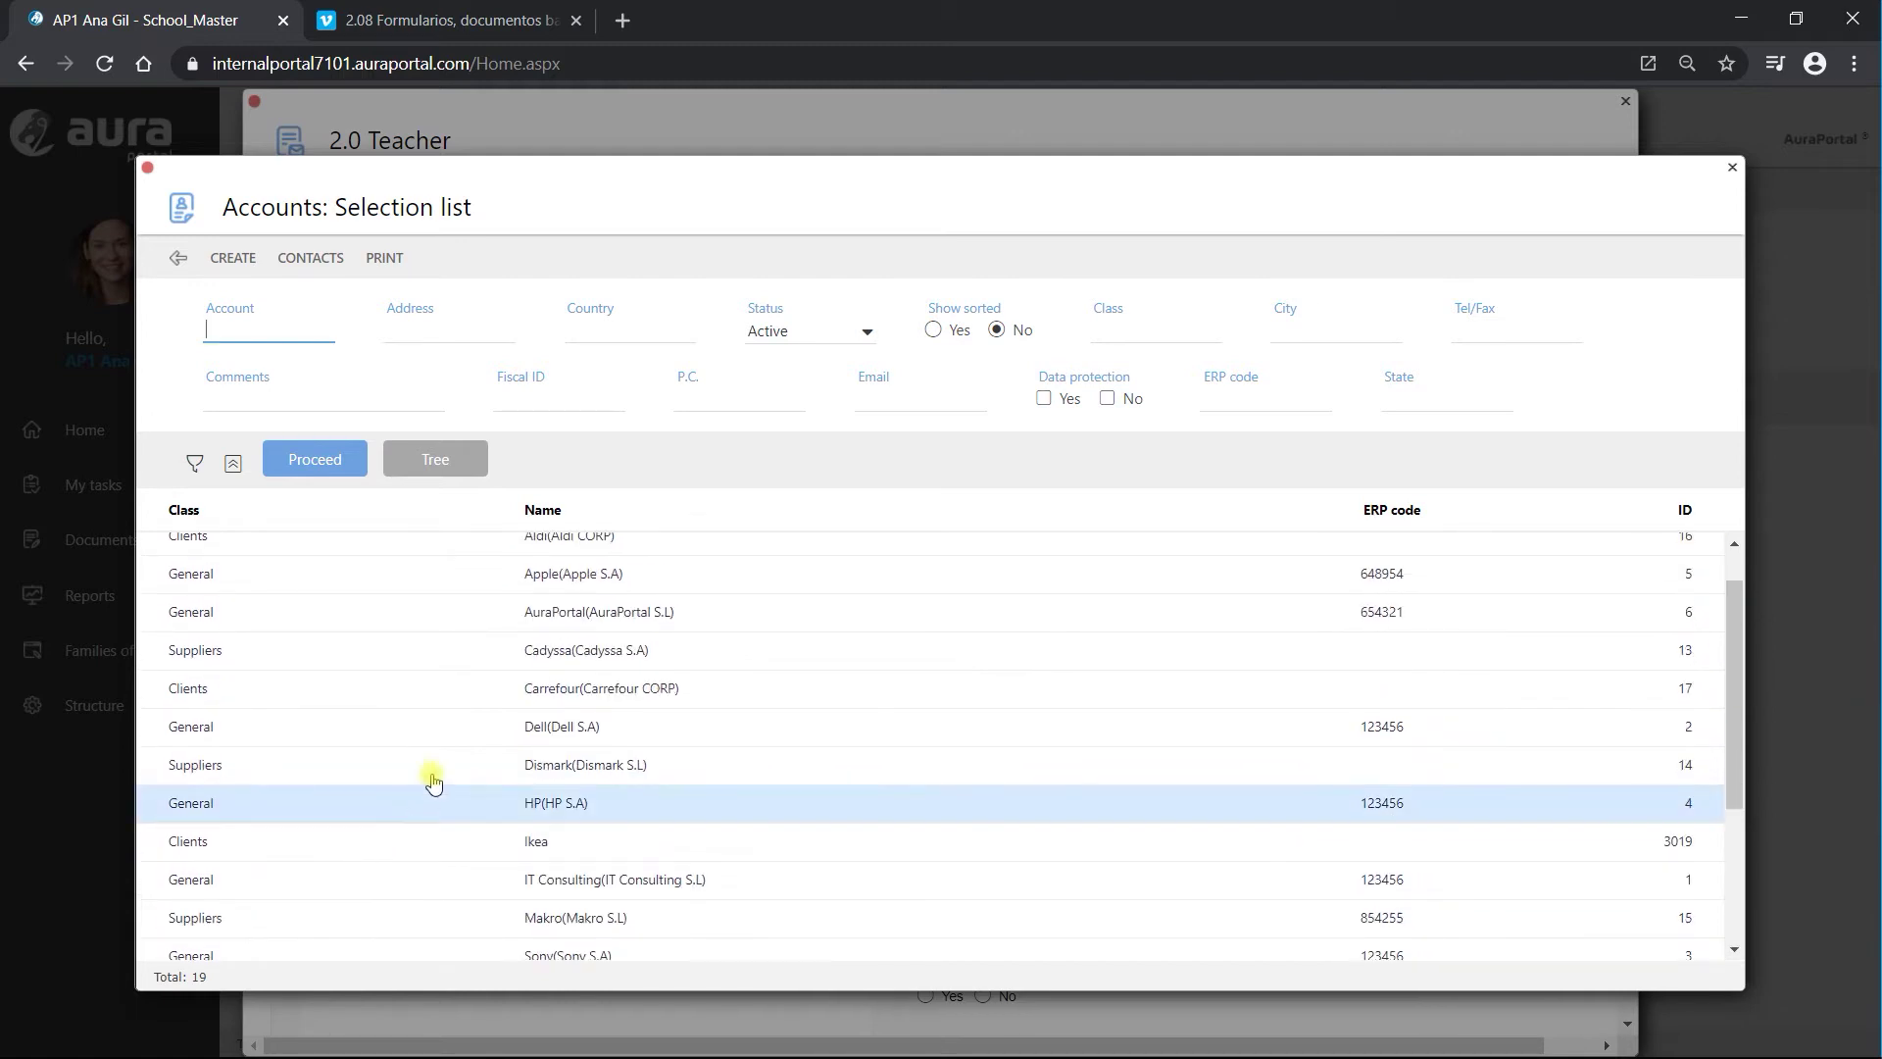
left_click(458, 726)
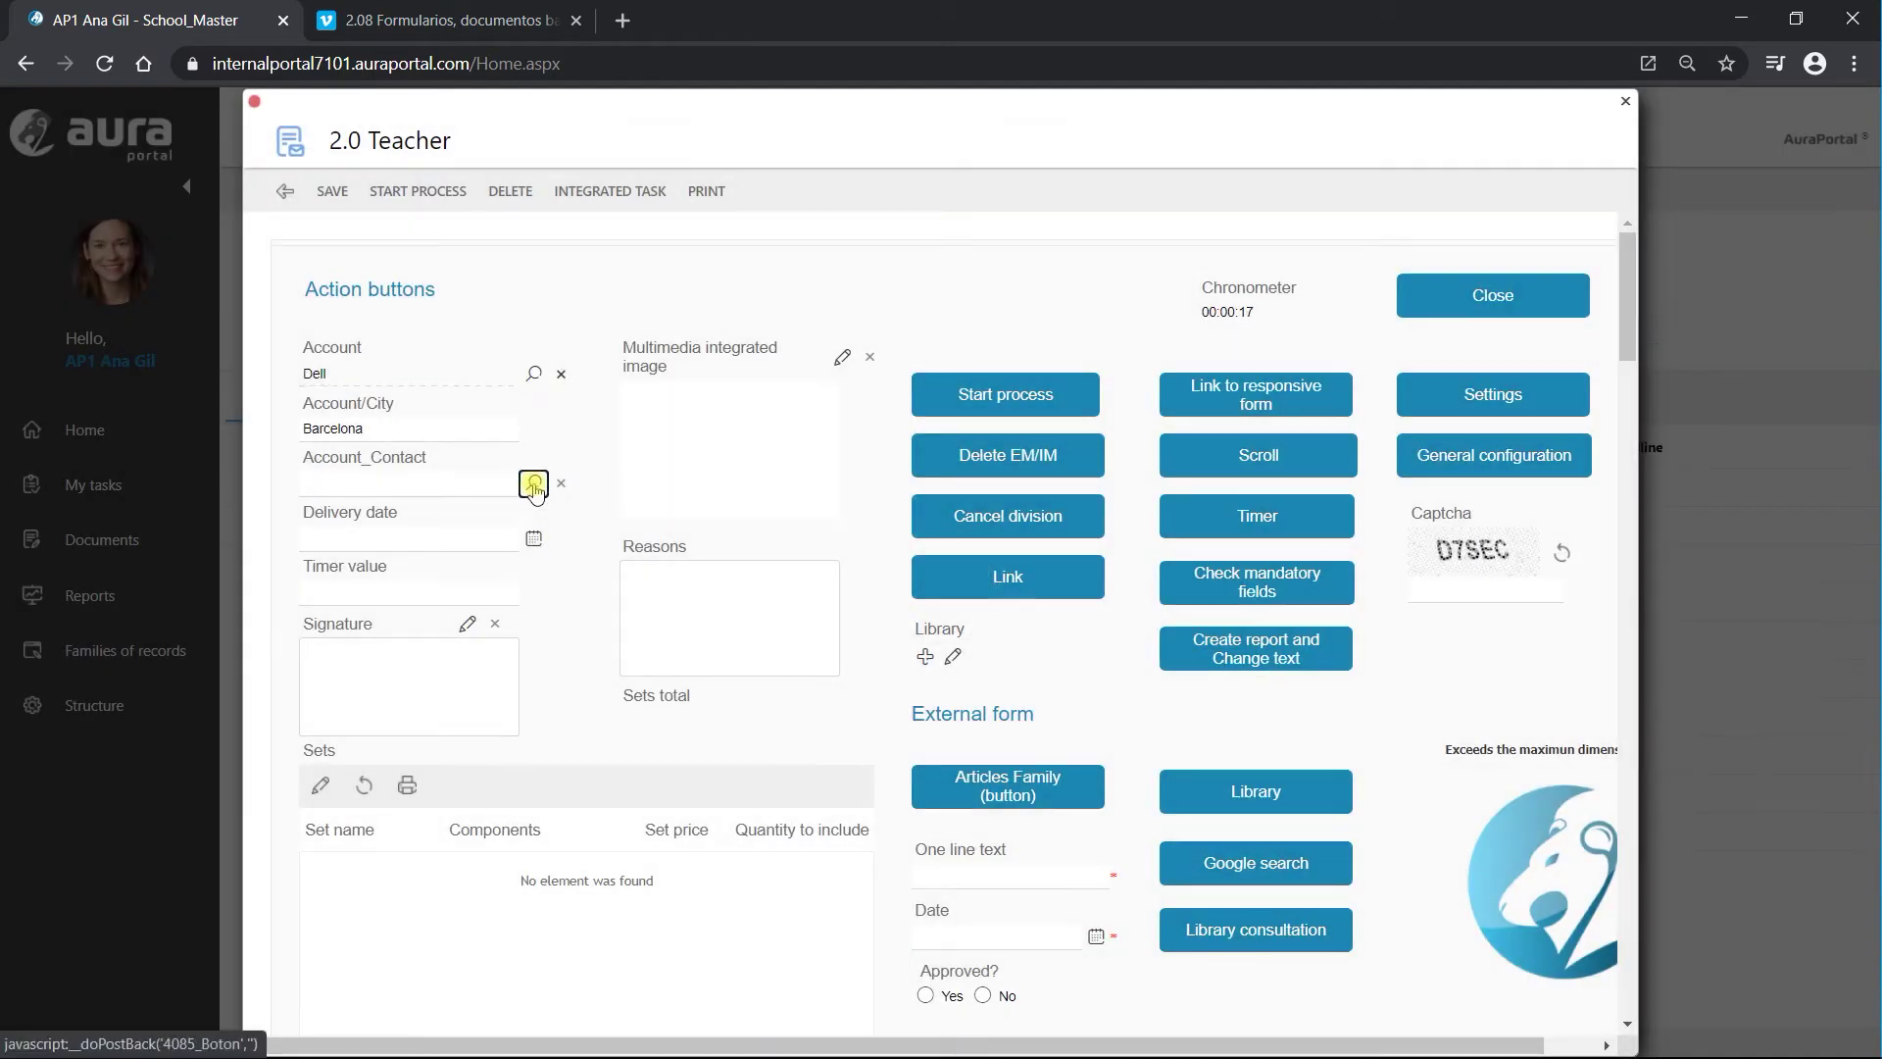
left_click(535, 484)
left_click(1160, 422)
left_click(1029, 553)
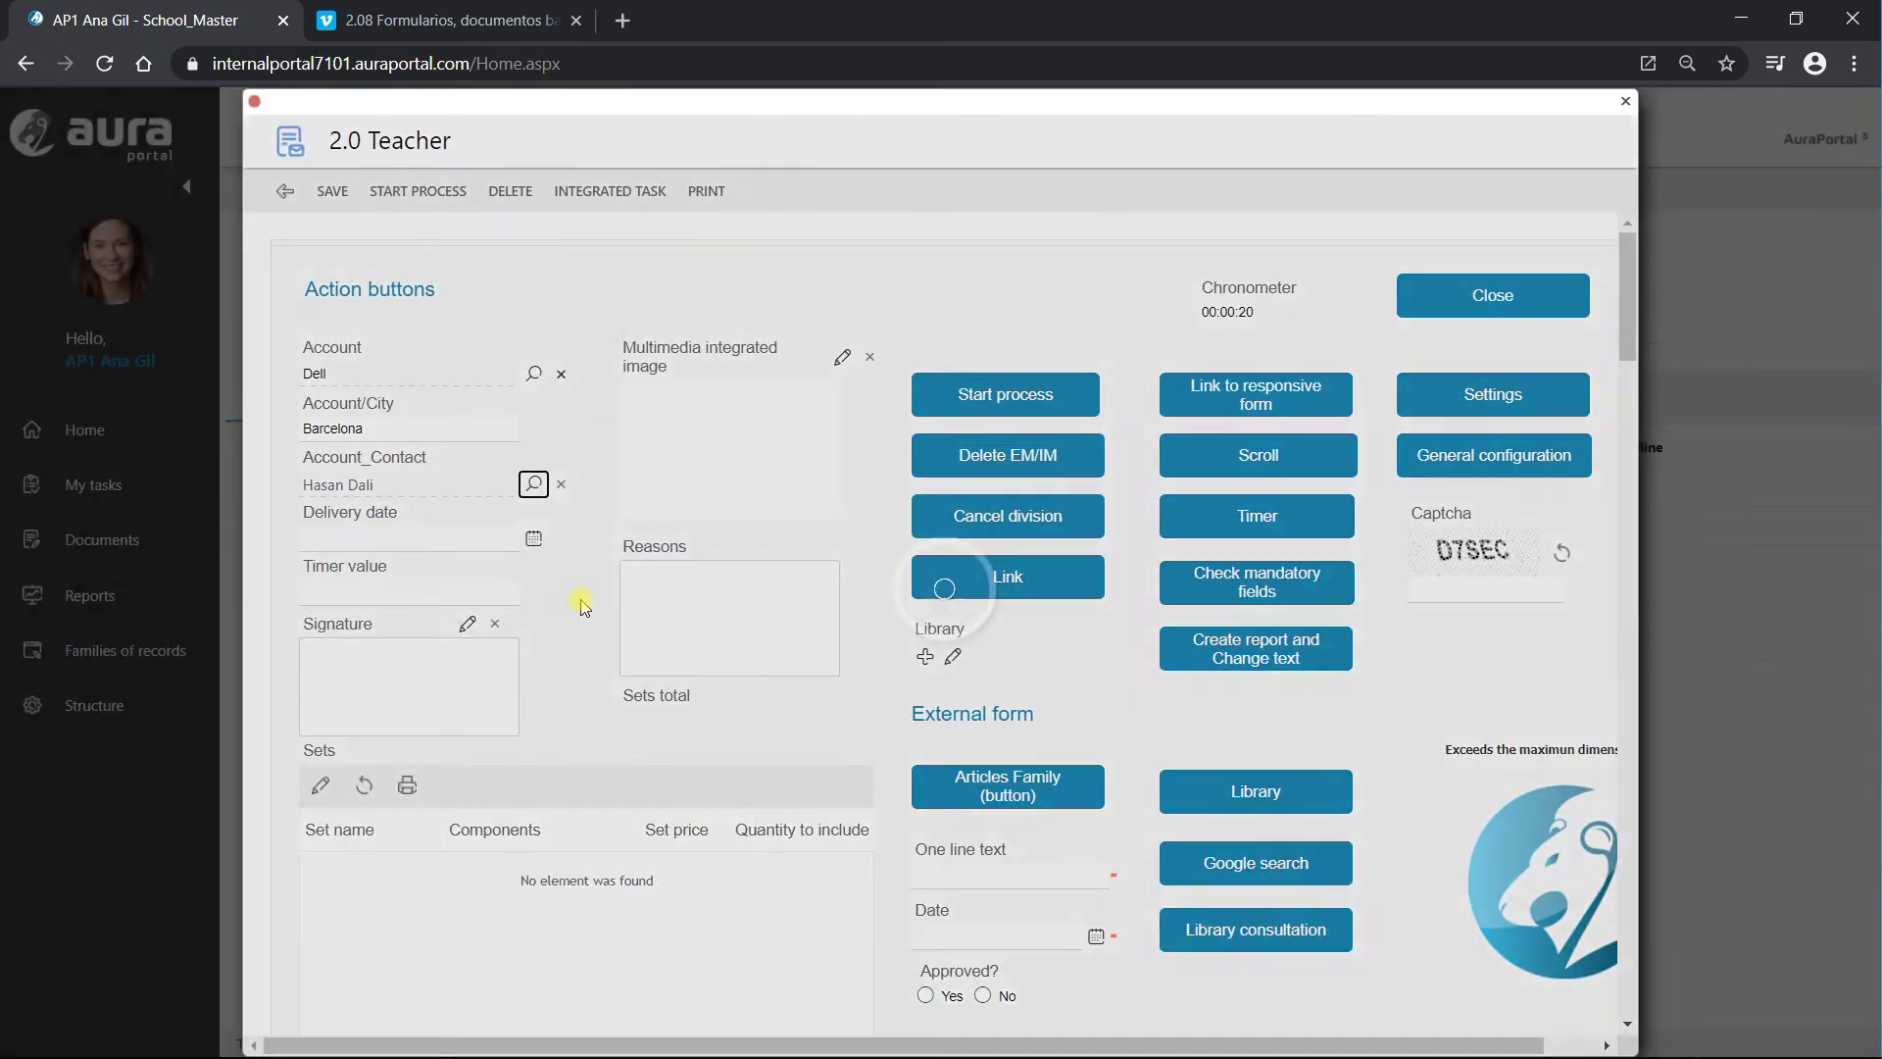
Fill in the signature, both dates as 2020-06-15 and the One line text as "Cancel division", and run the form's Cancel division action
left_click(467, 624)
left_click(534, 540)
left_click(595, 662)
left_click(1096, 936)
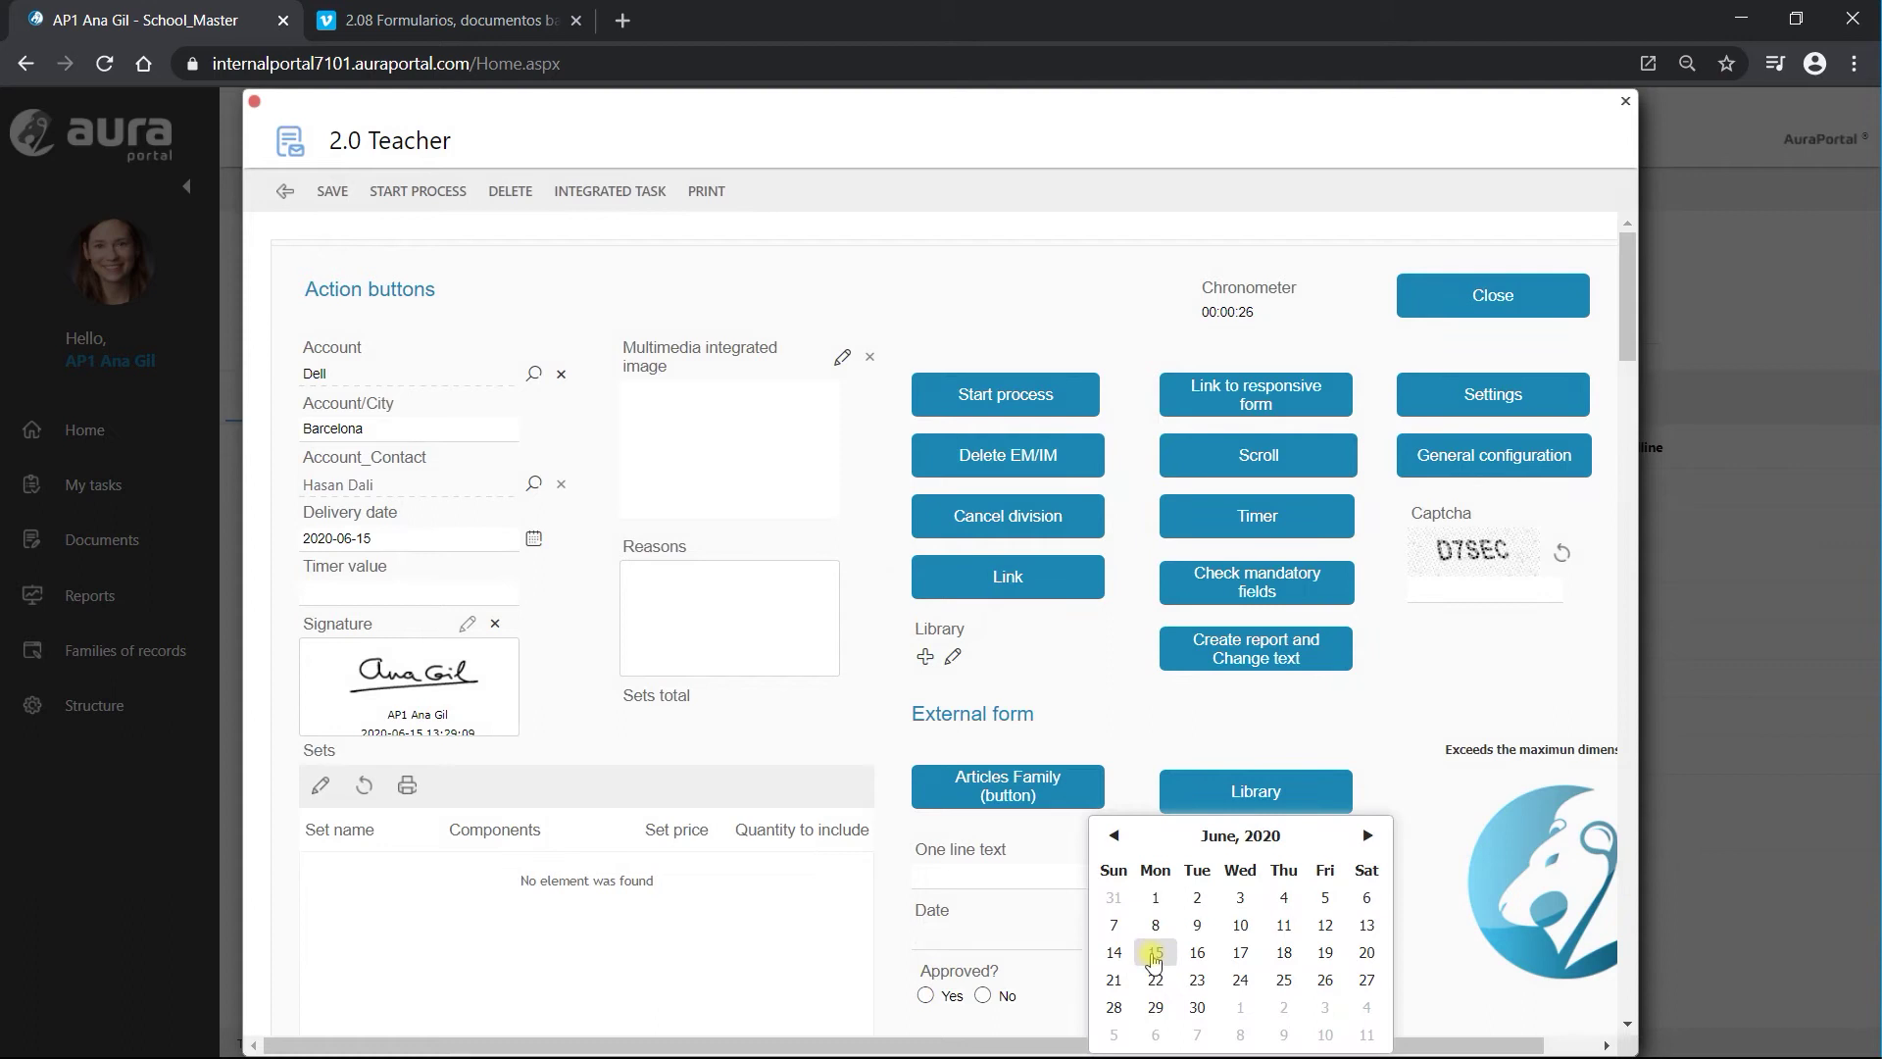
left_click(1155, 955)
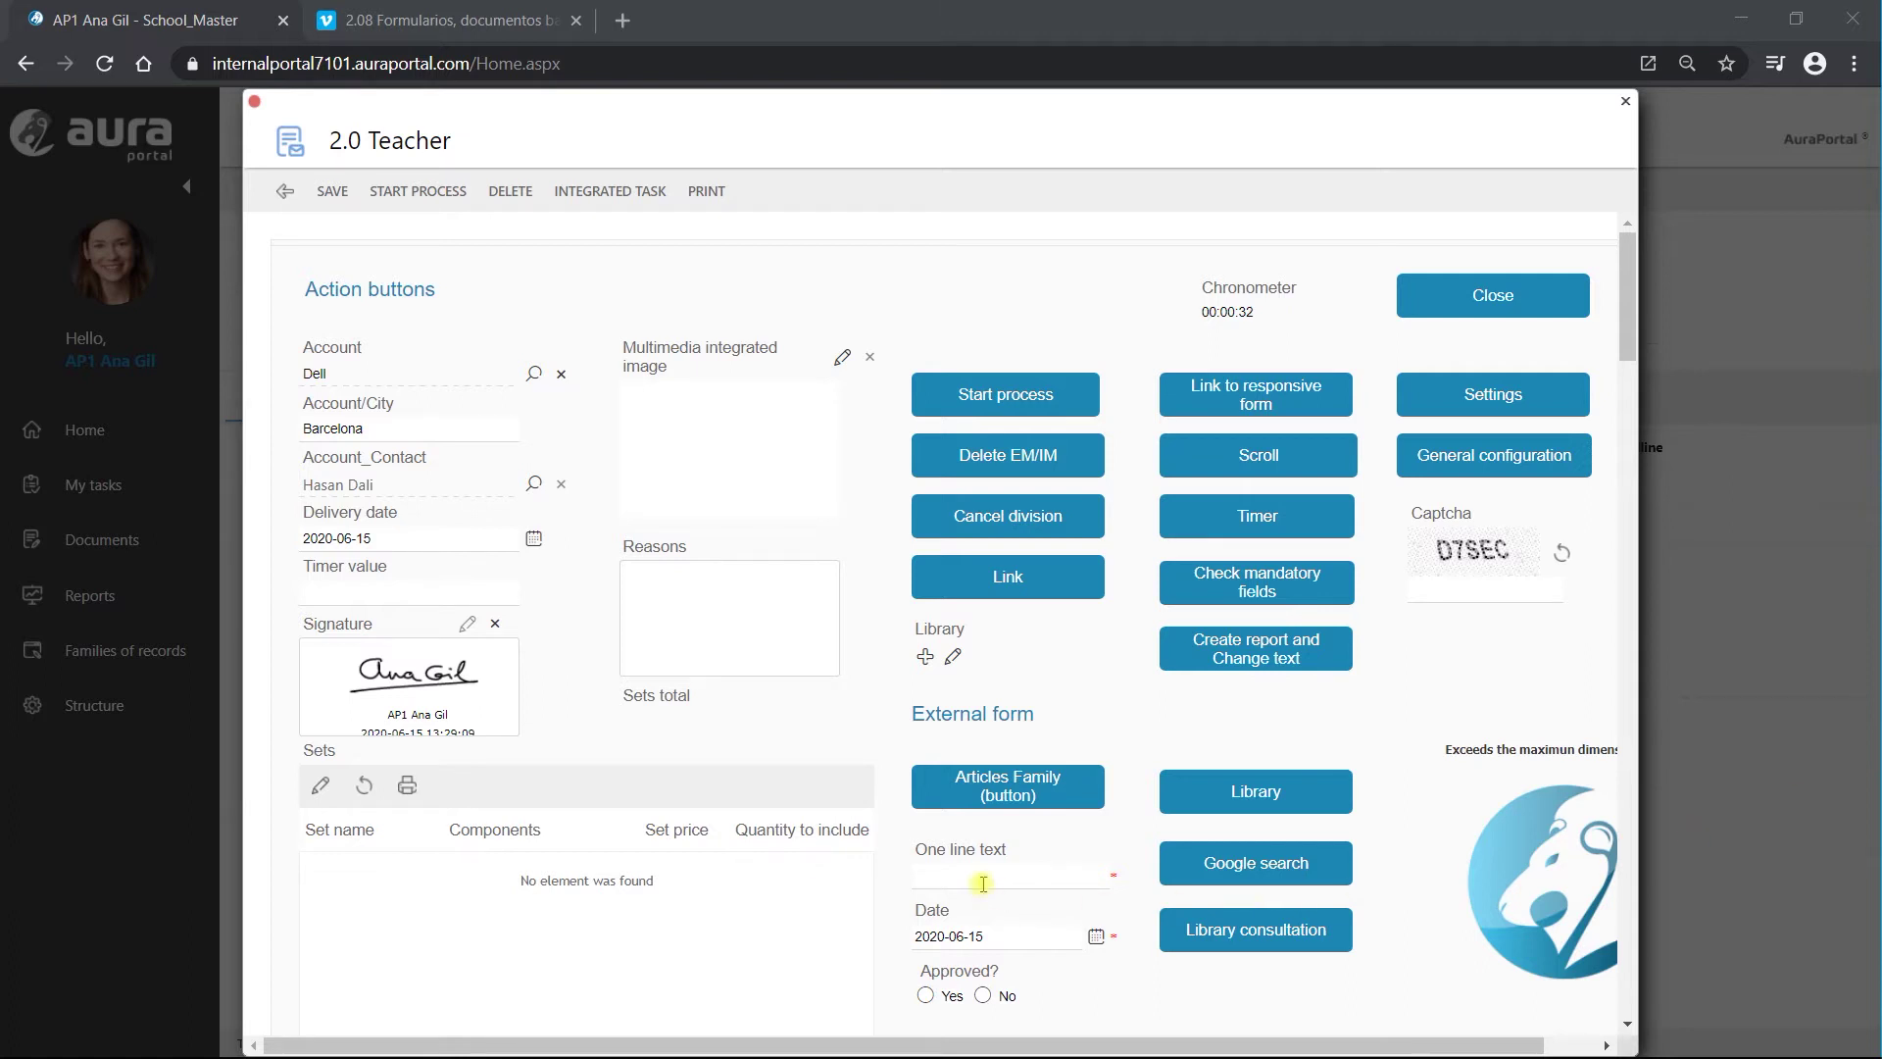
type("Cancel division")
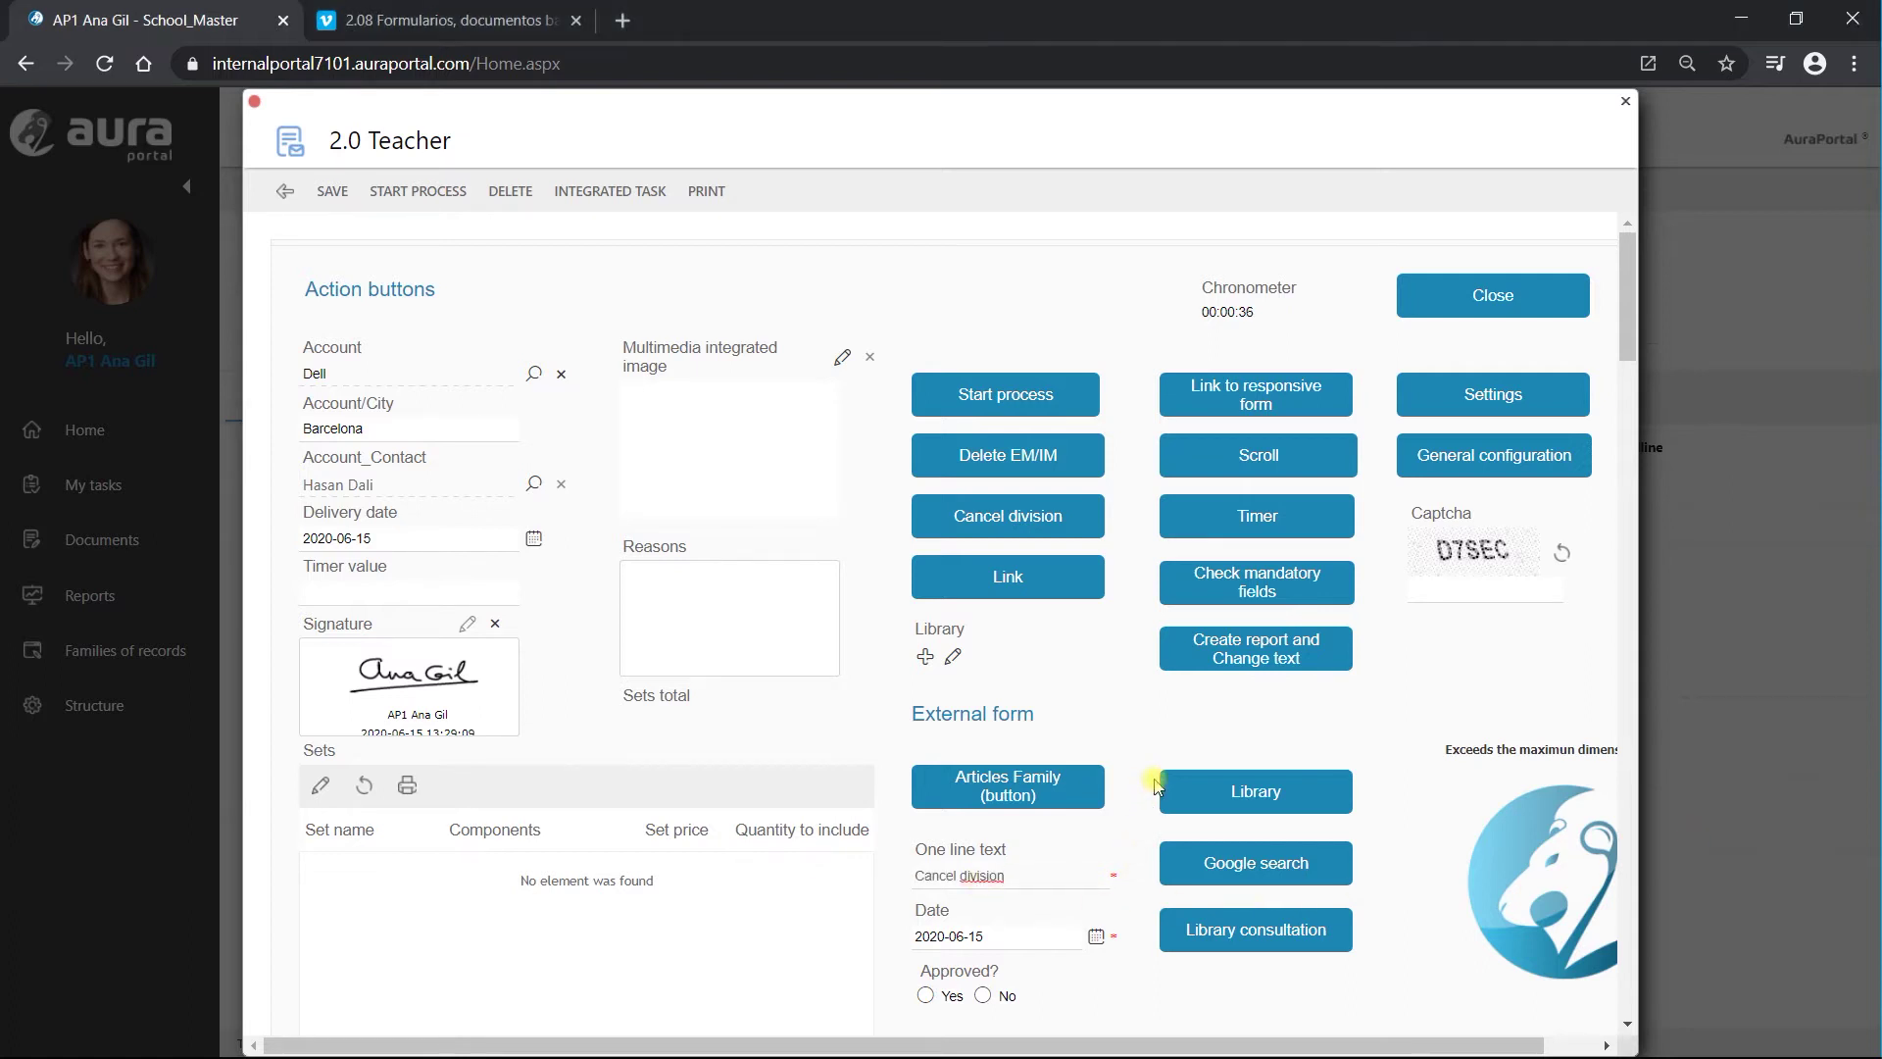
left_click(1020, 521)
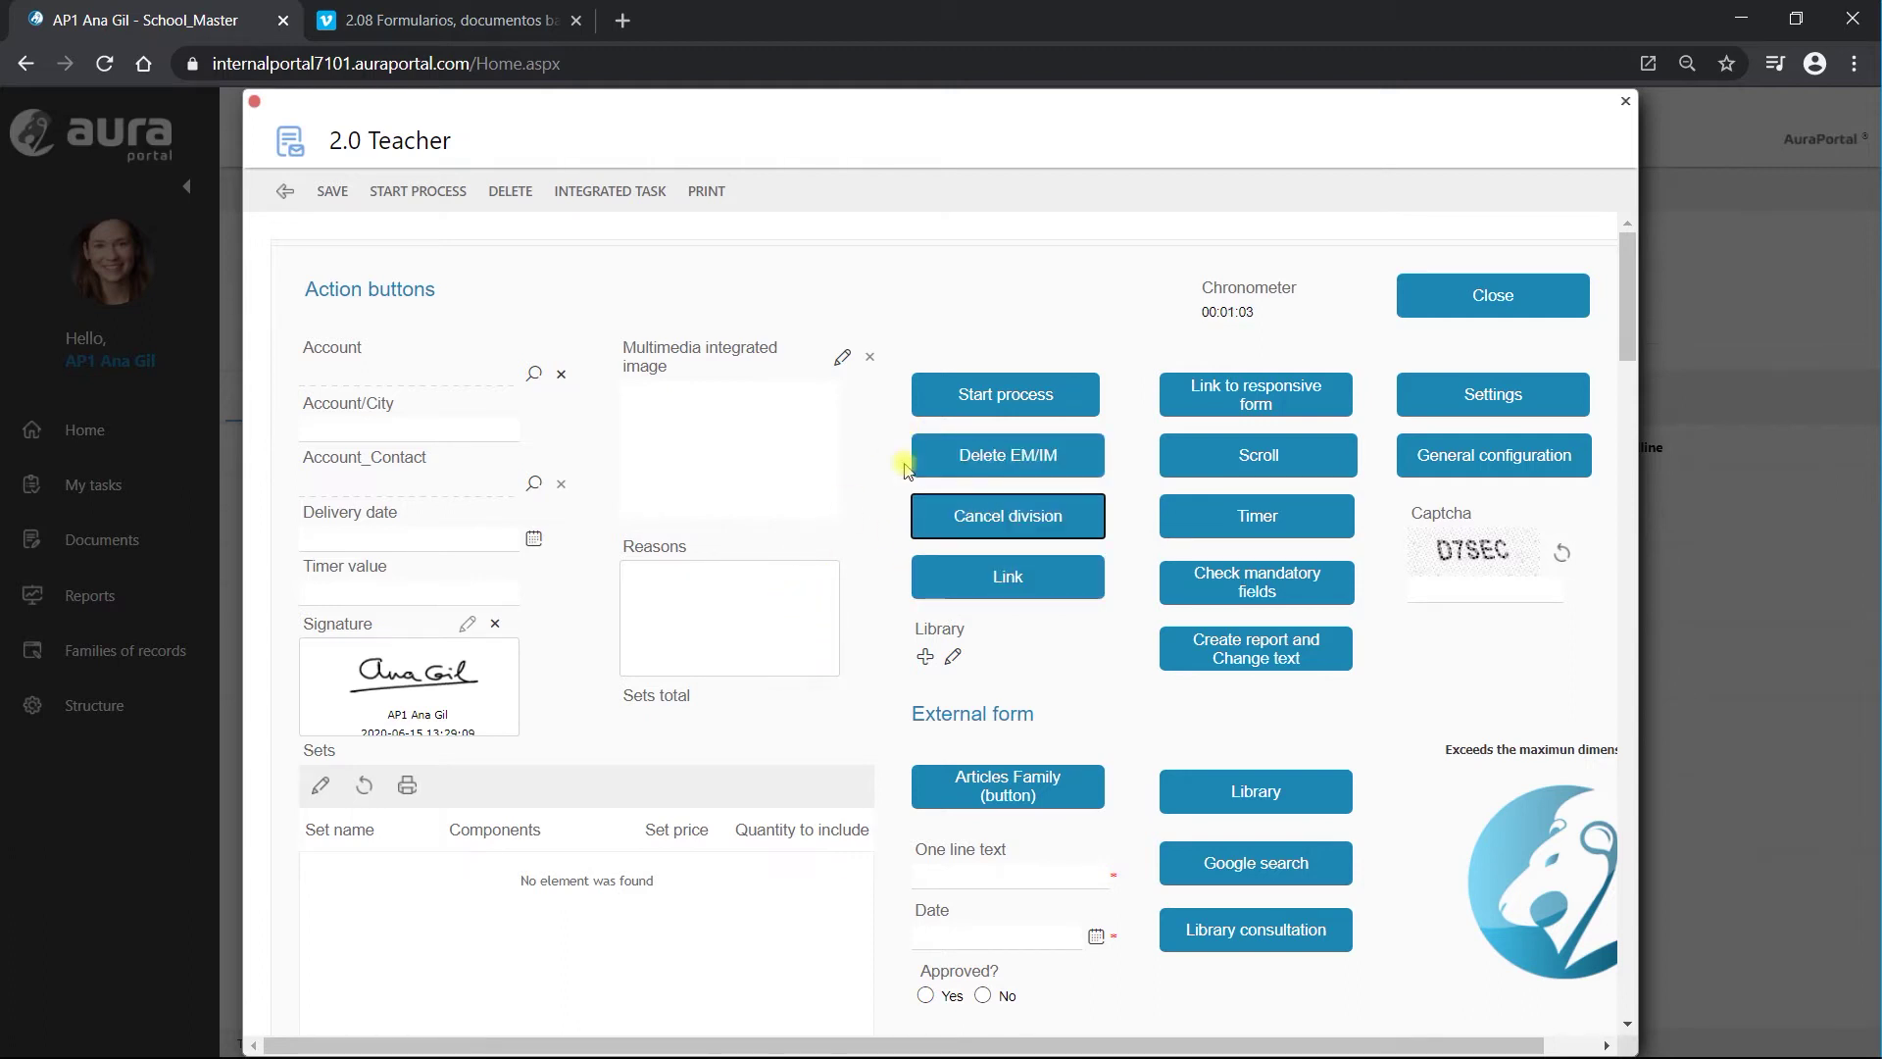
Open the 2.0 Teacher form's design settings and display the Action buttons division for editing
left_click(1494, 397)
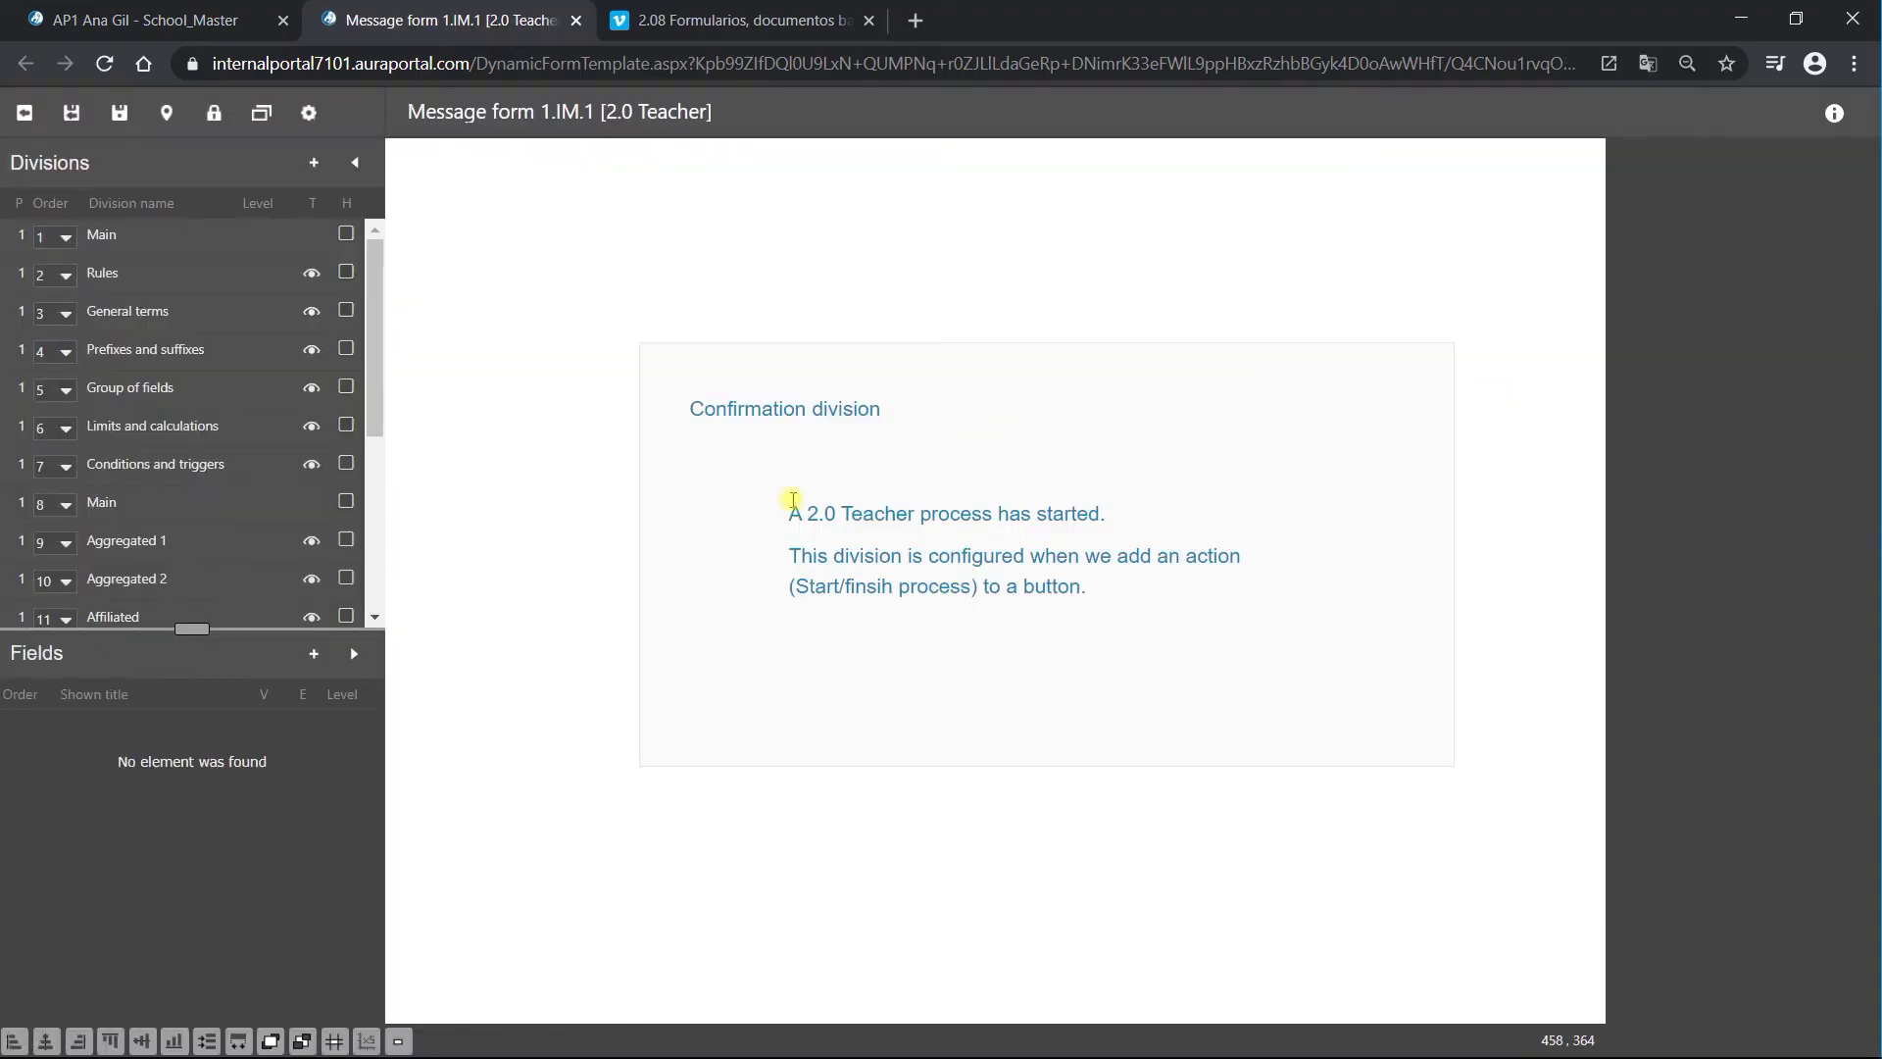
left_click_drag(370, 399, 378, 546)
left_click(372, 576)
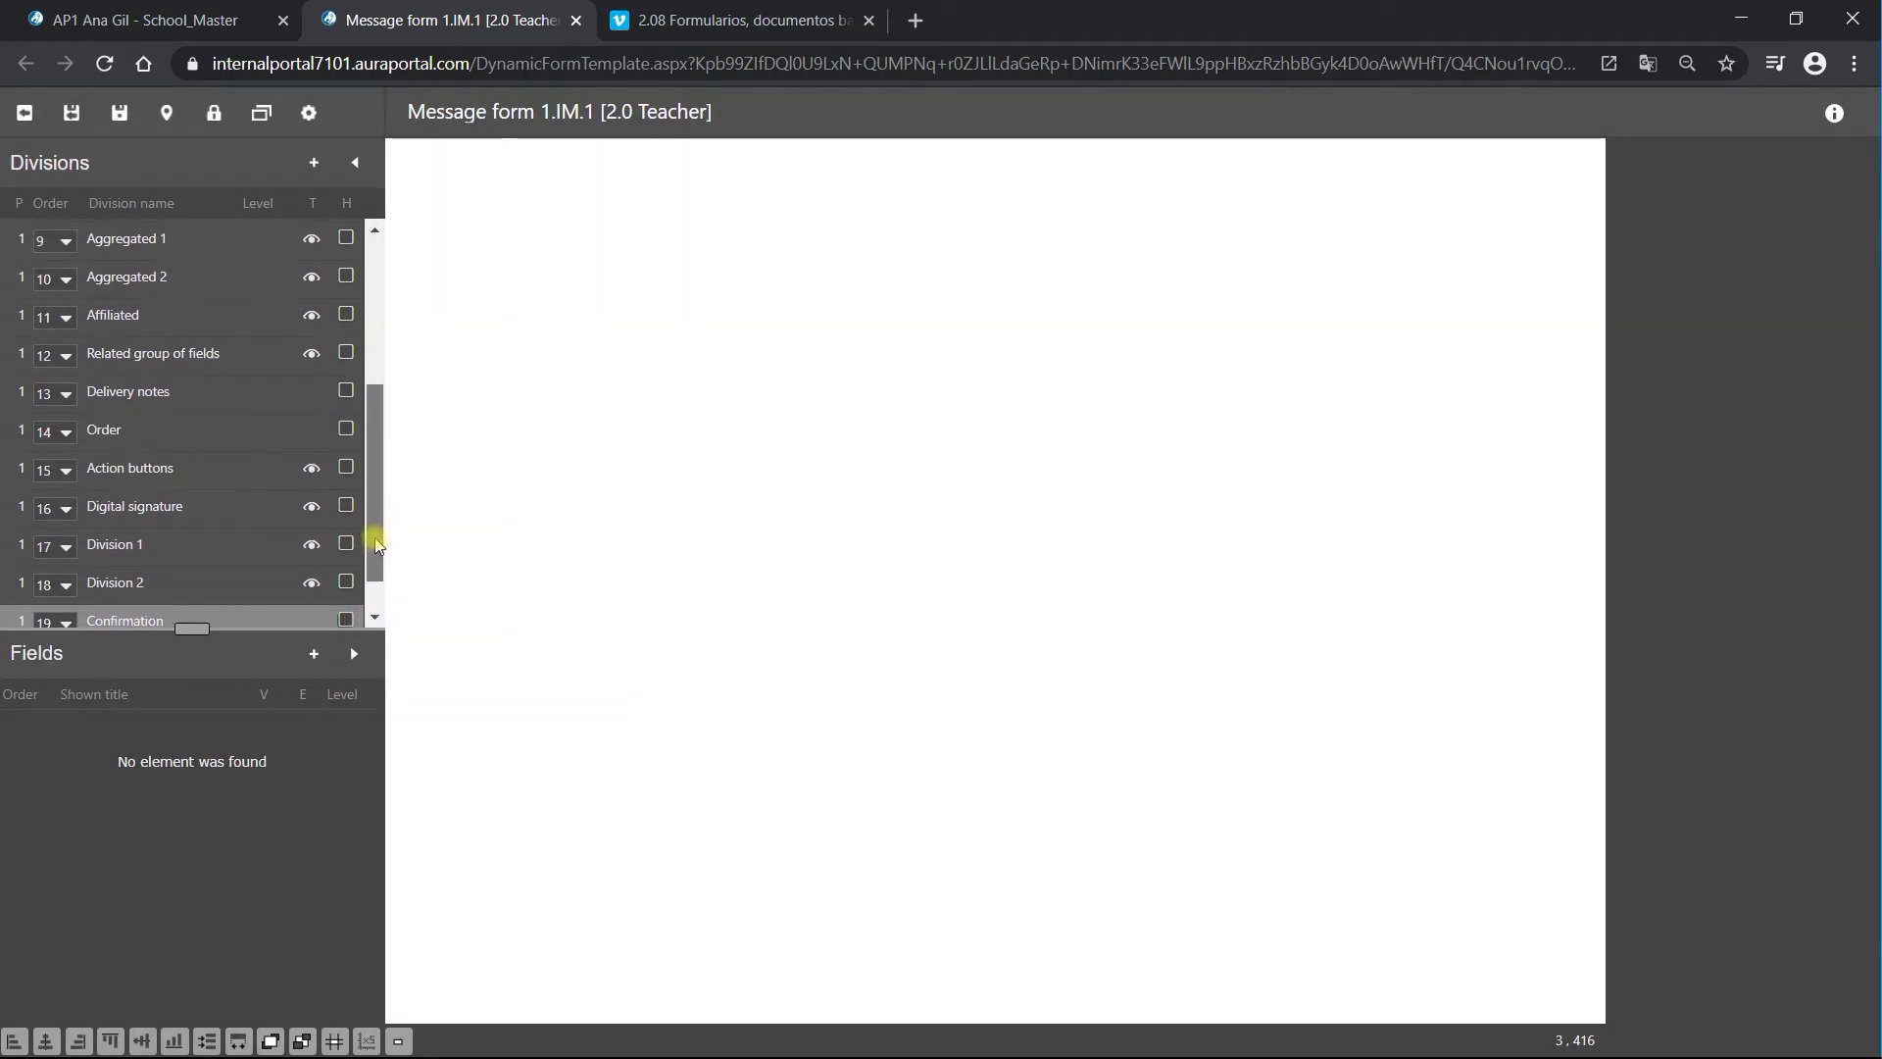
left_click(345, 468)
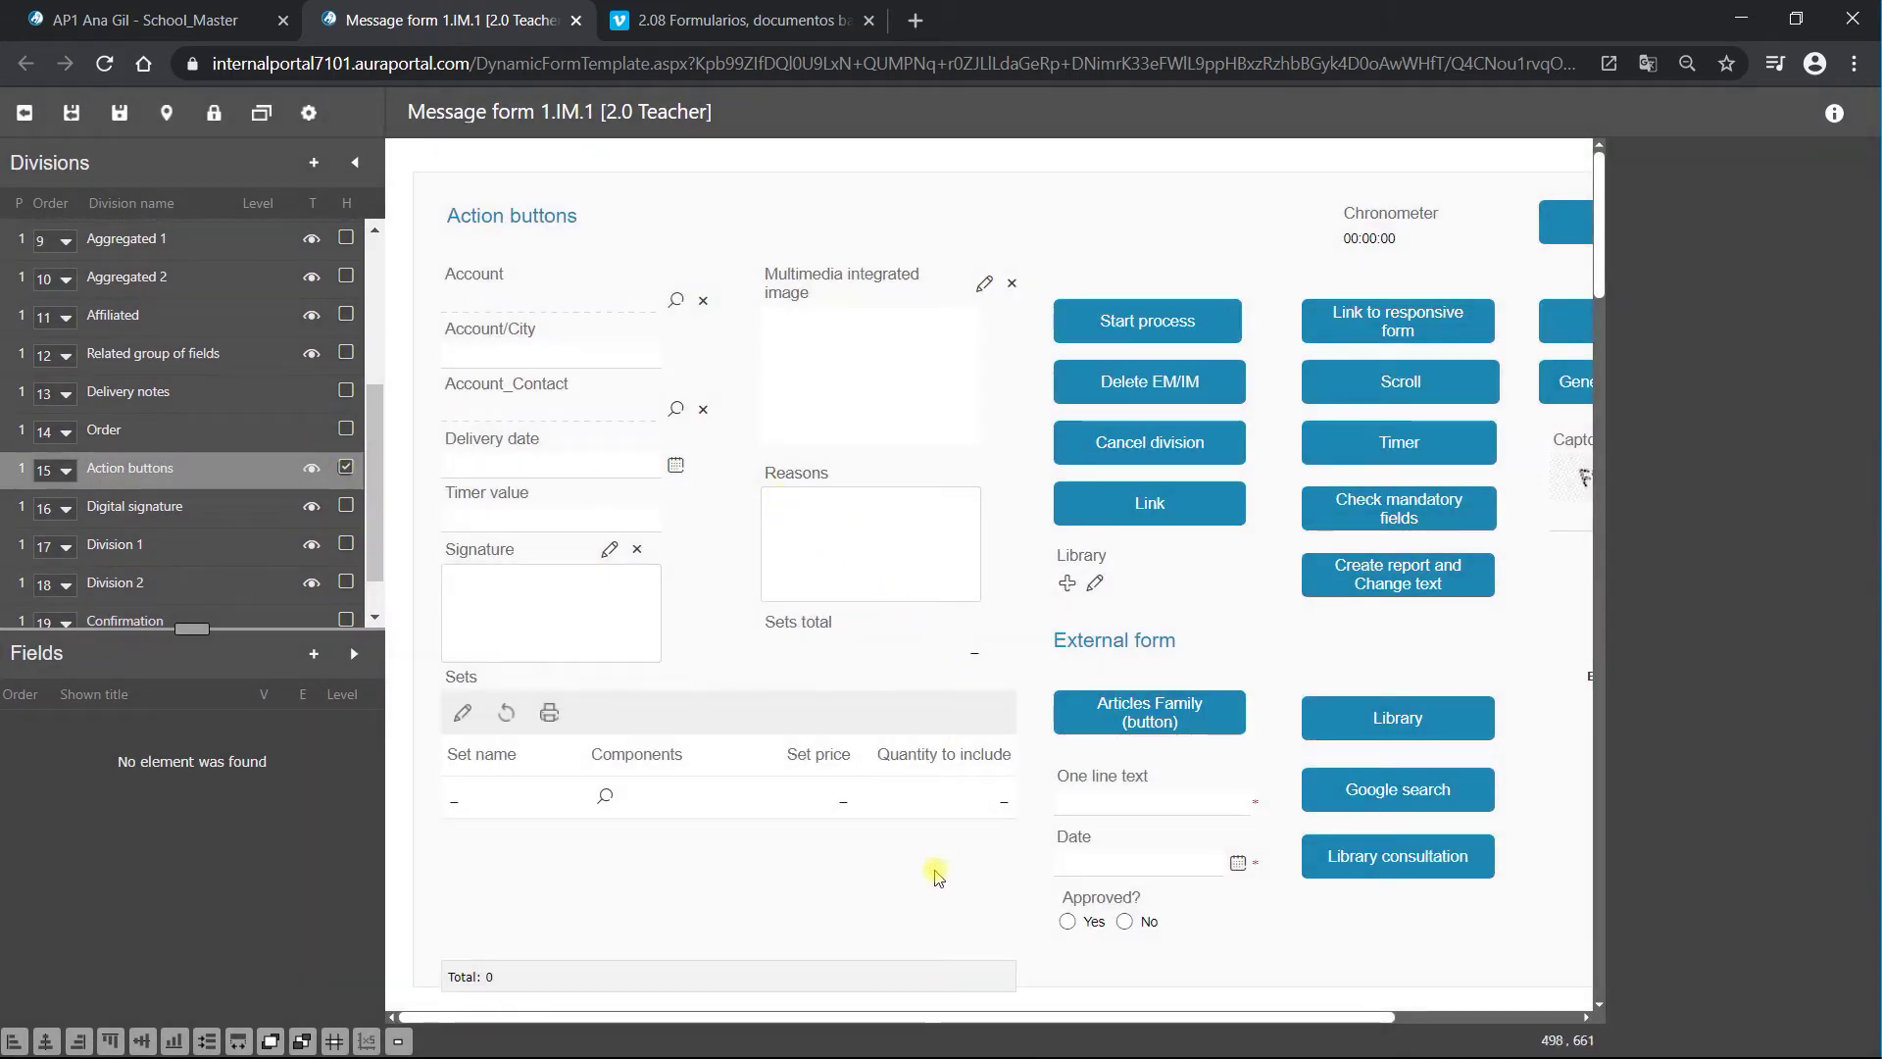
left_click(1048, 196)
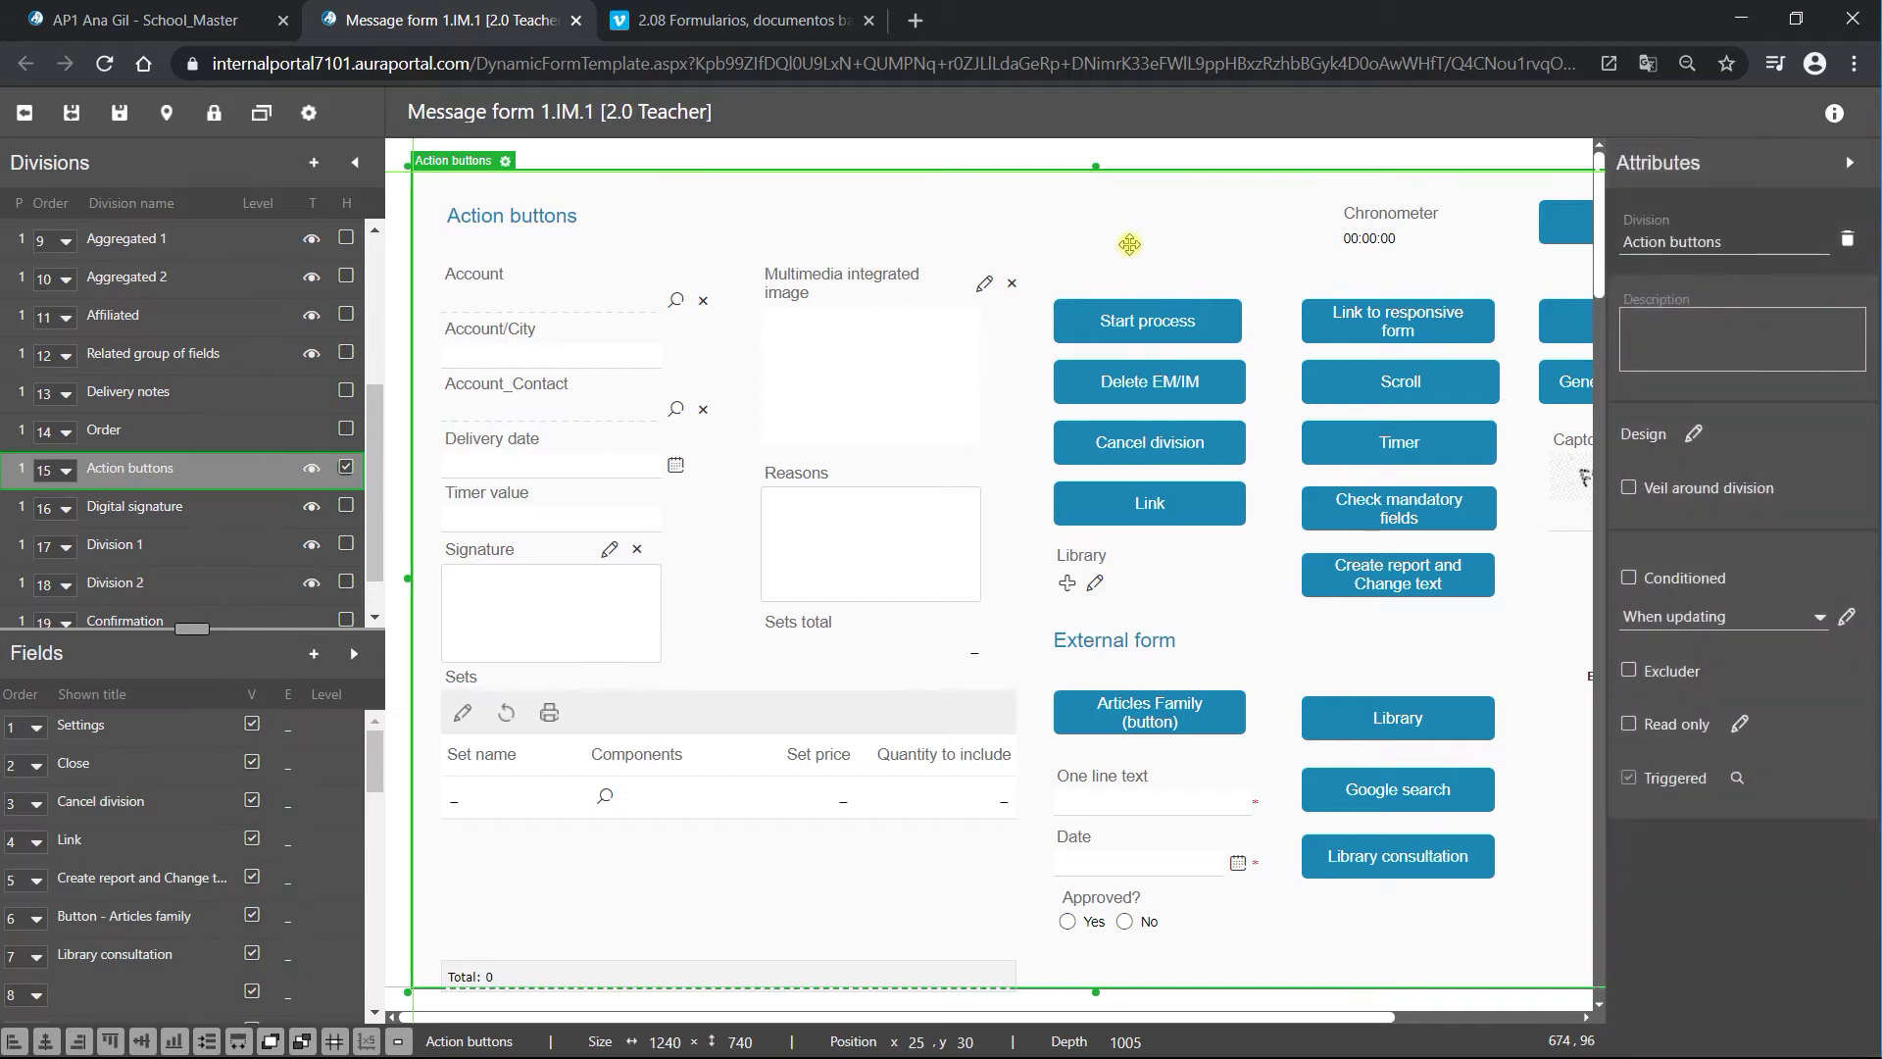
Examine the Start process button's configuration, including the subsequent action of its Start process action
left_click(1149, 328)
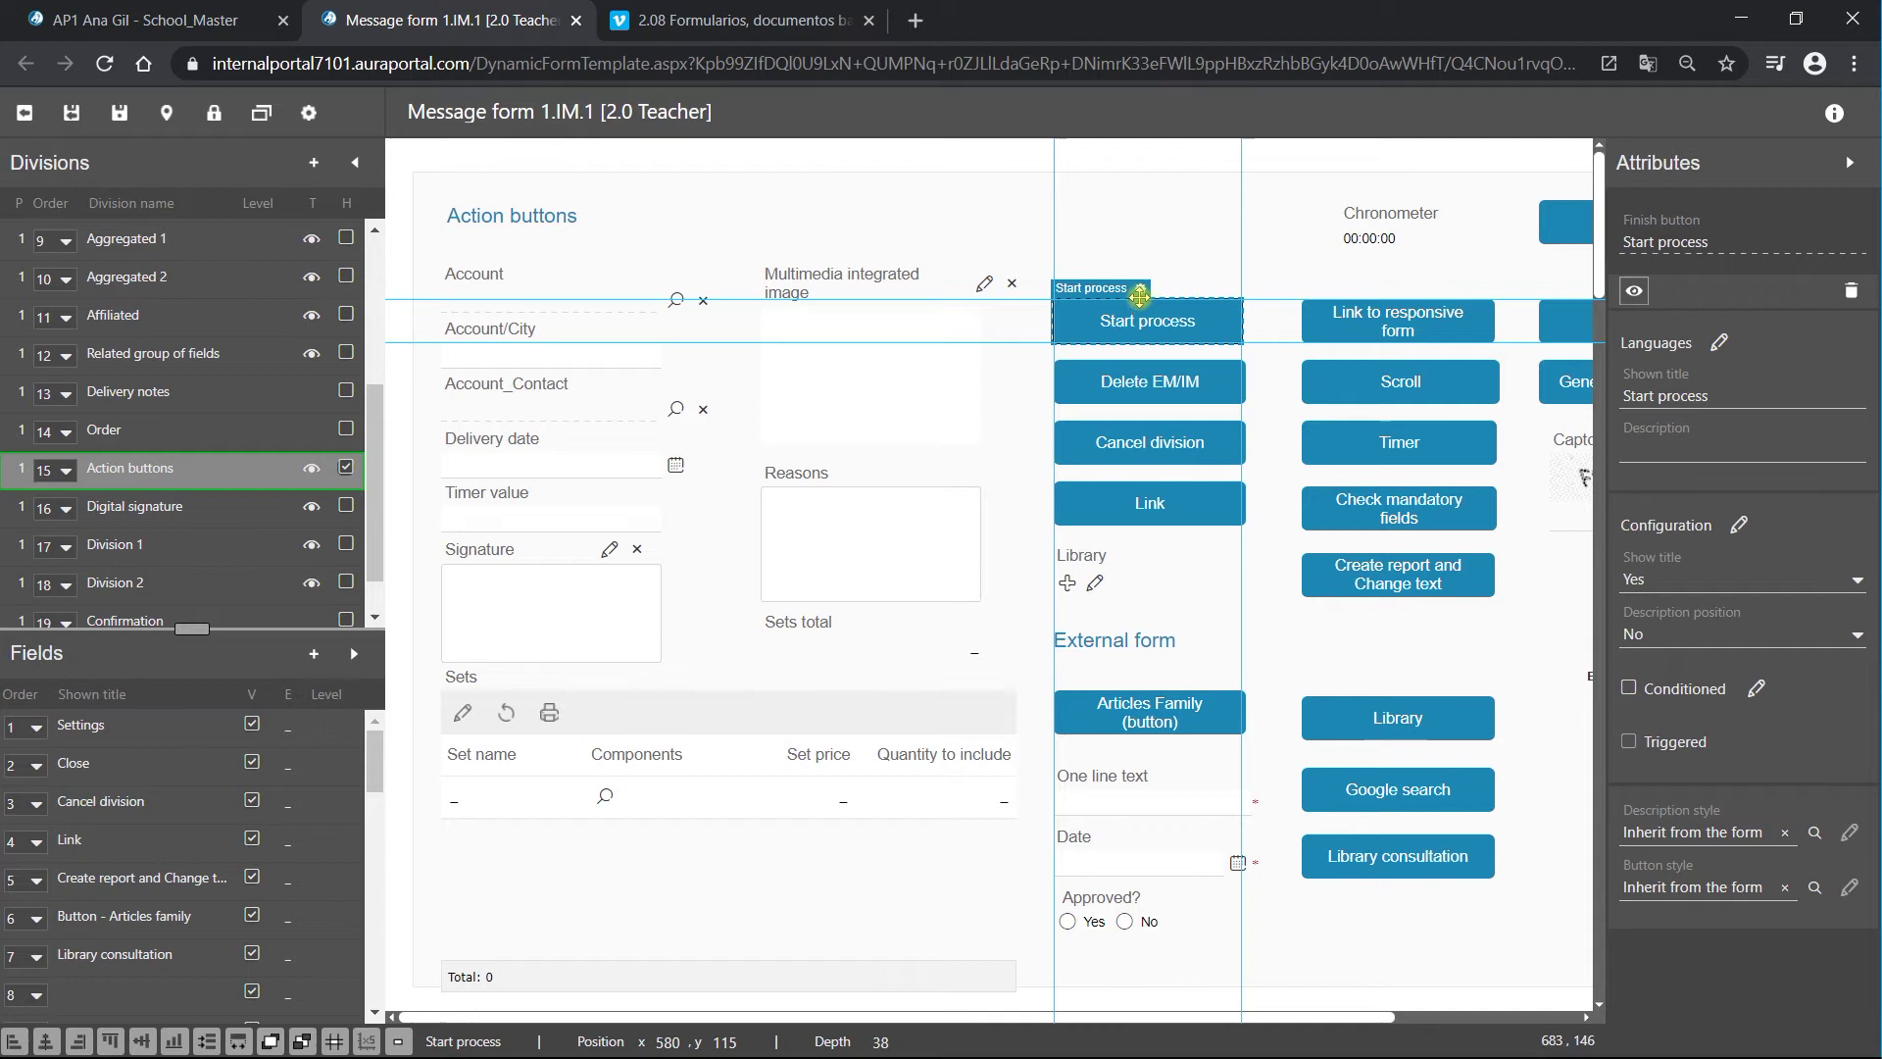
left_click(1141, 290)
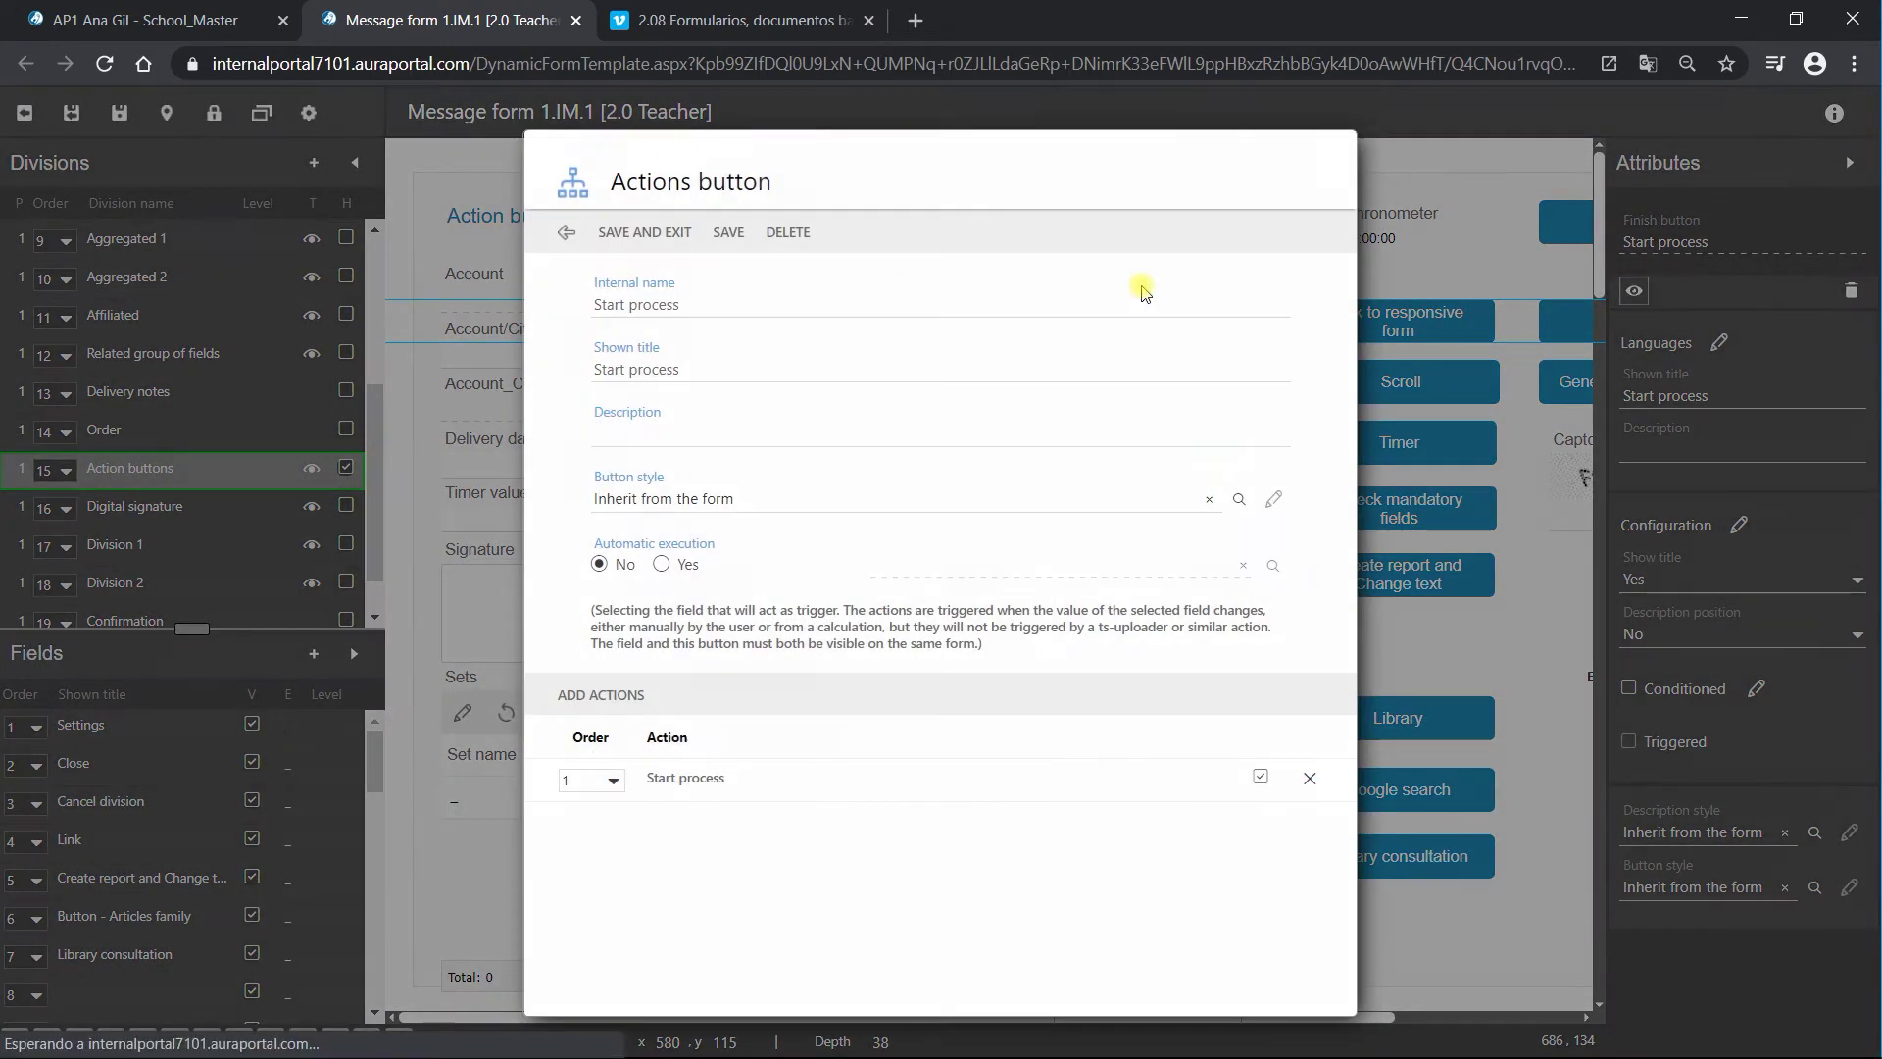
left_click(683, 781)
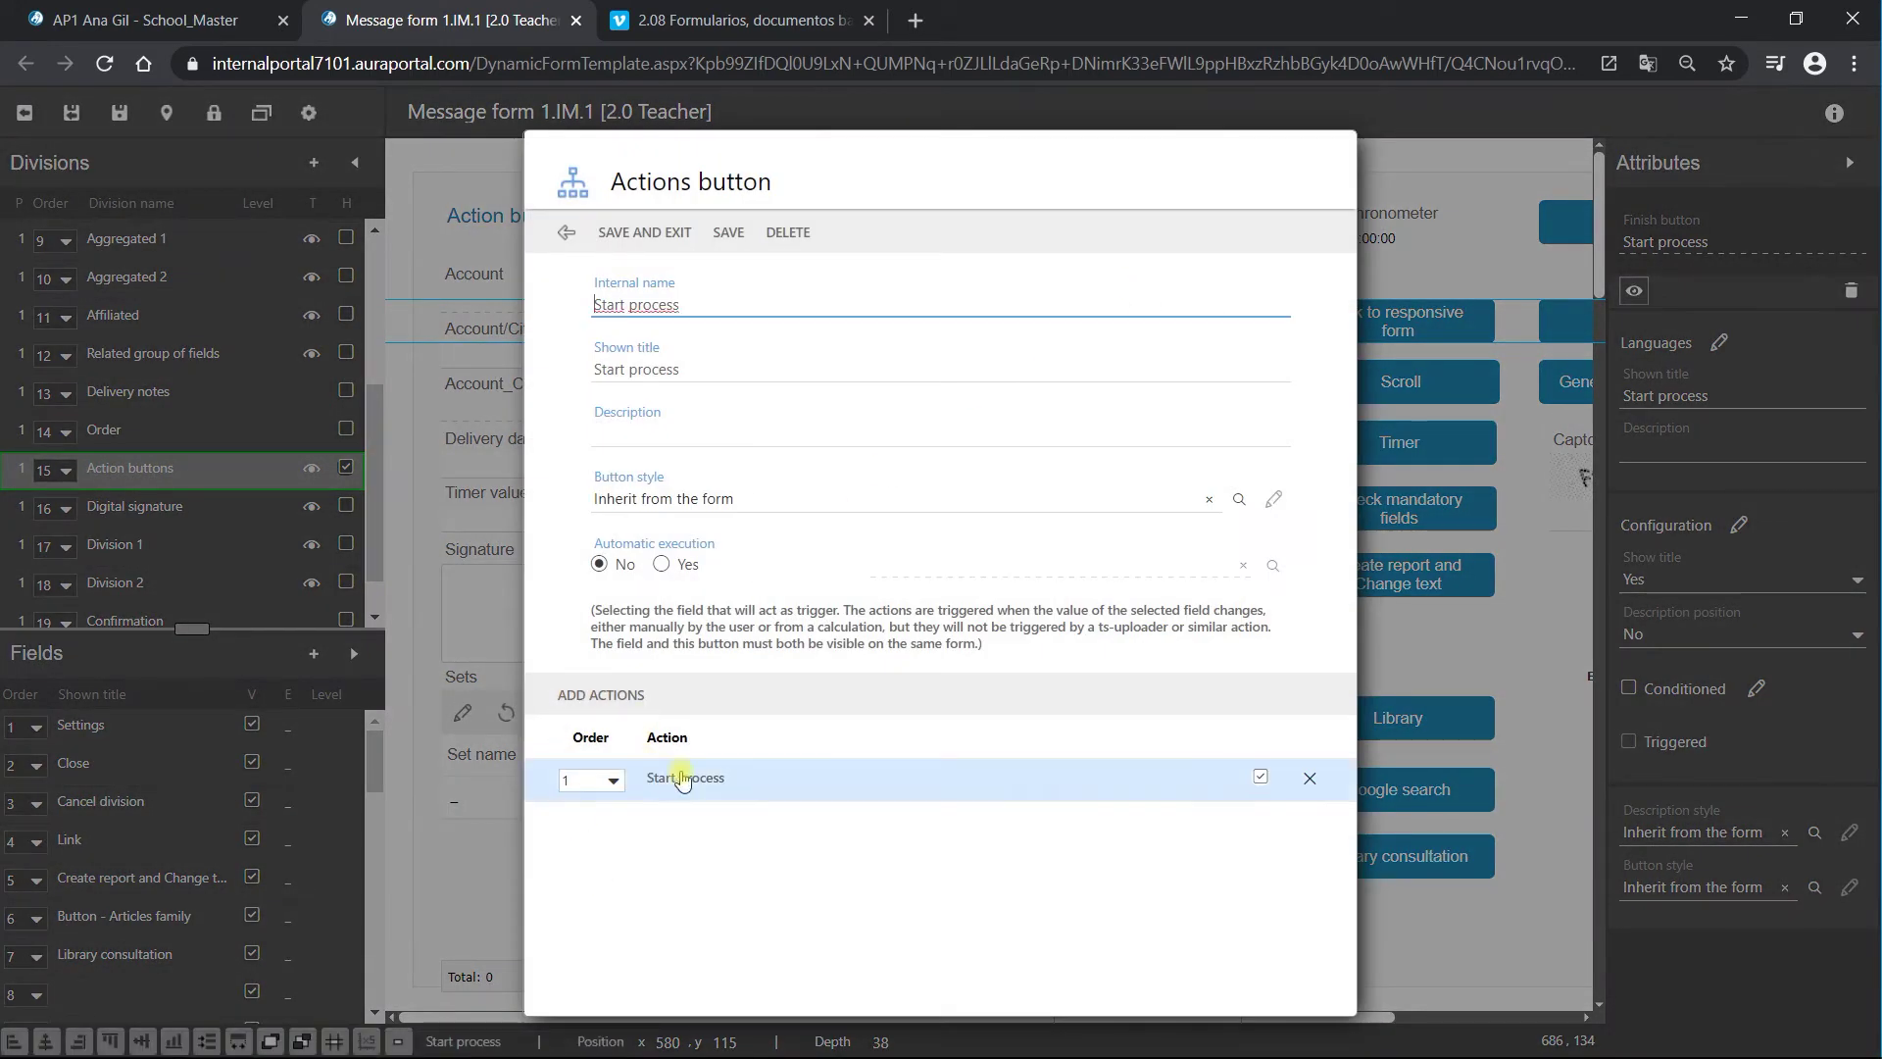
double_click(736, 790)
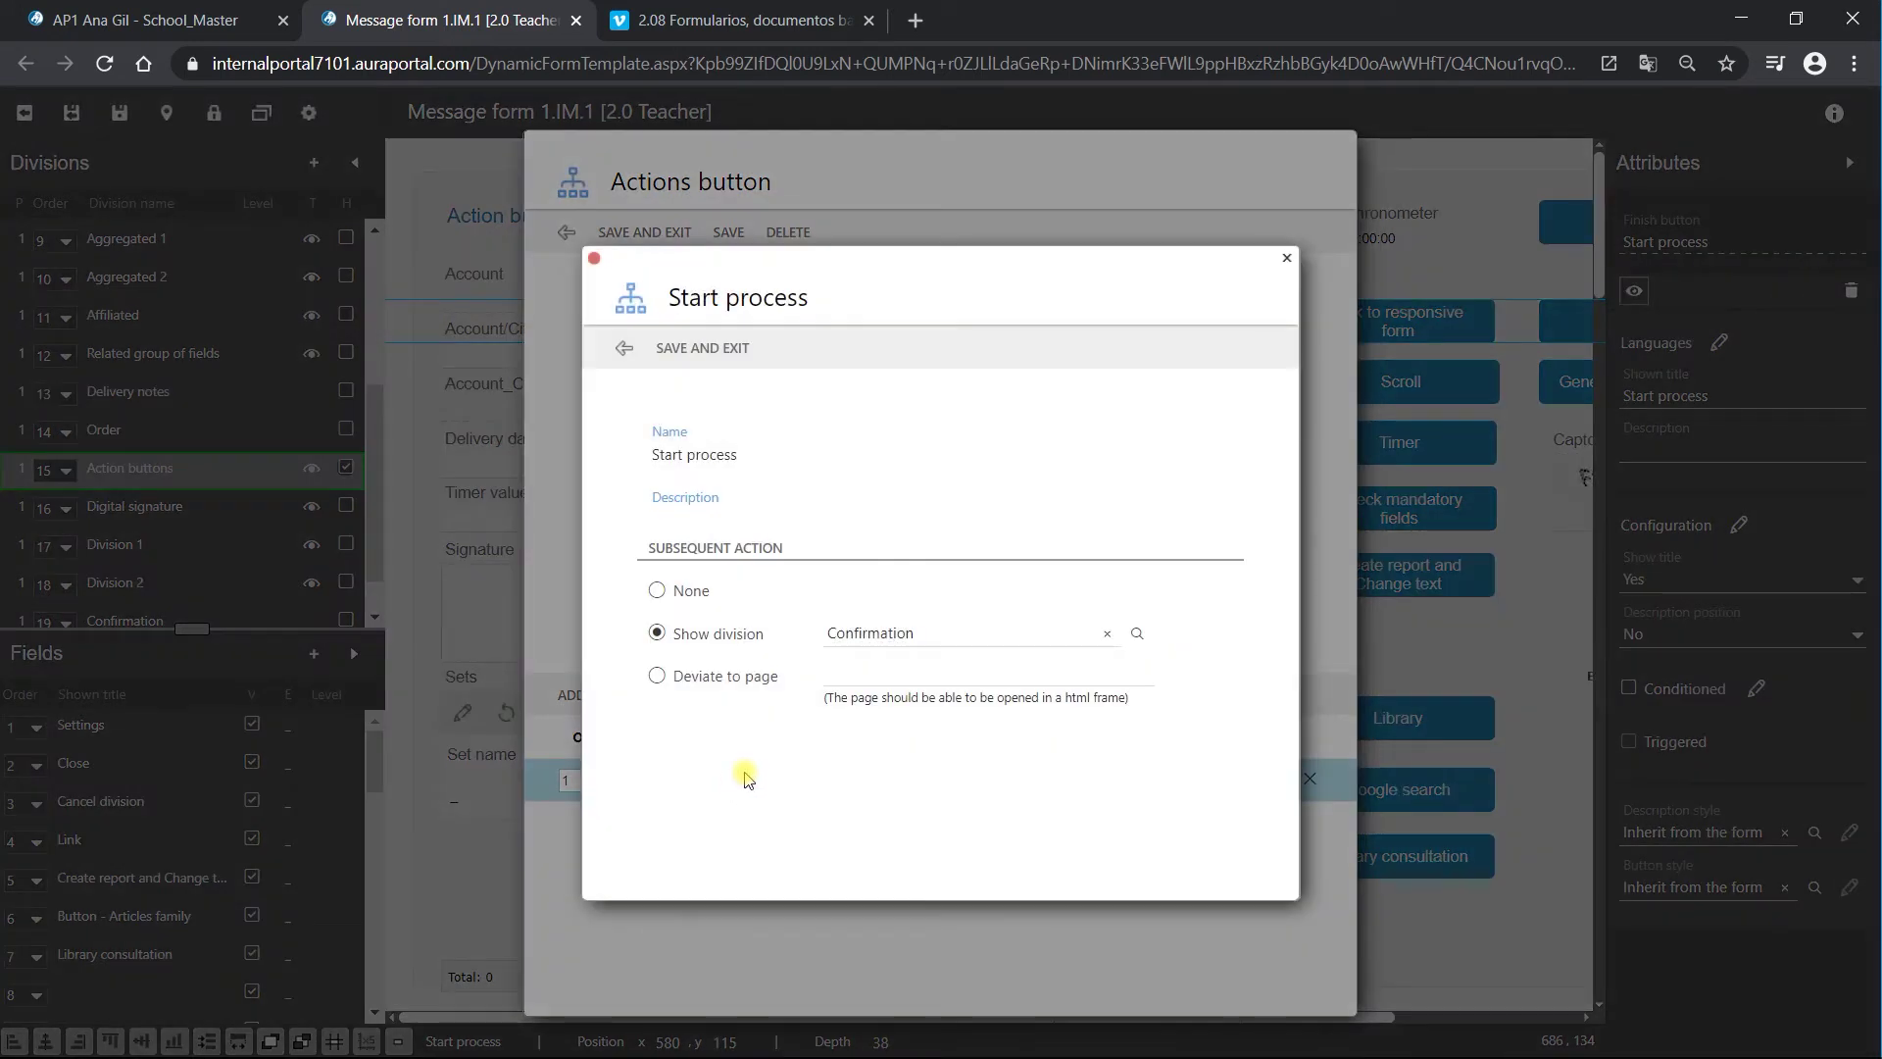
left_click(833, 633)
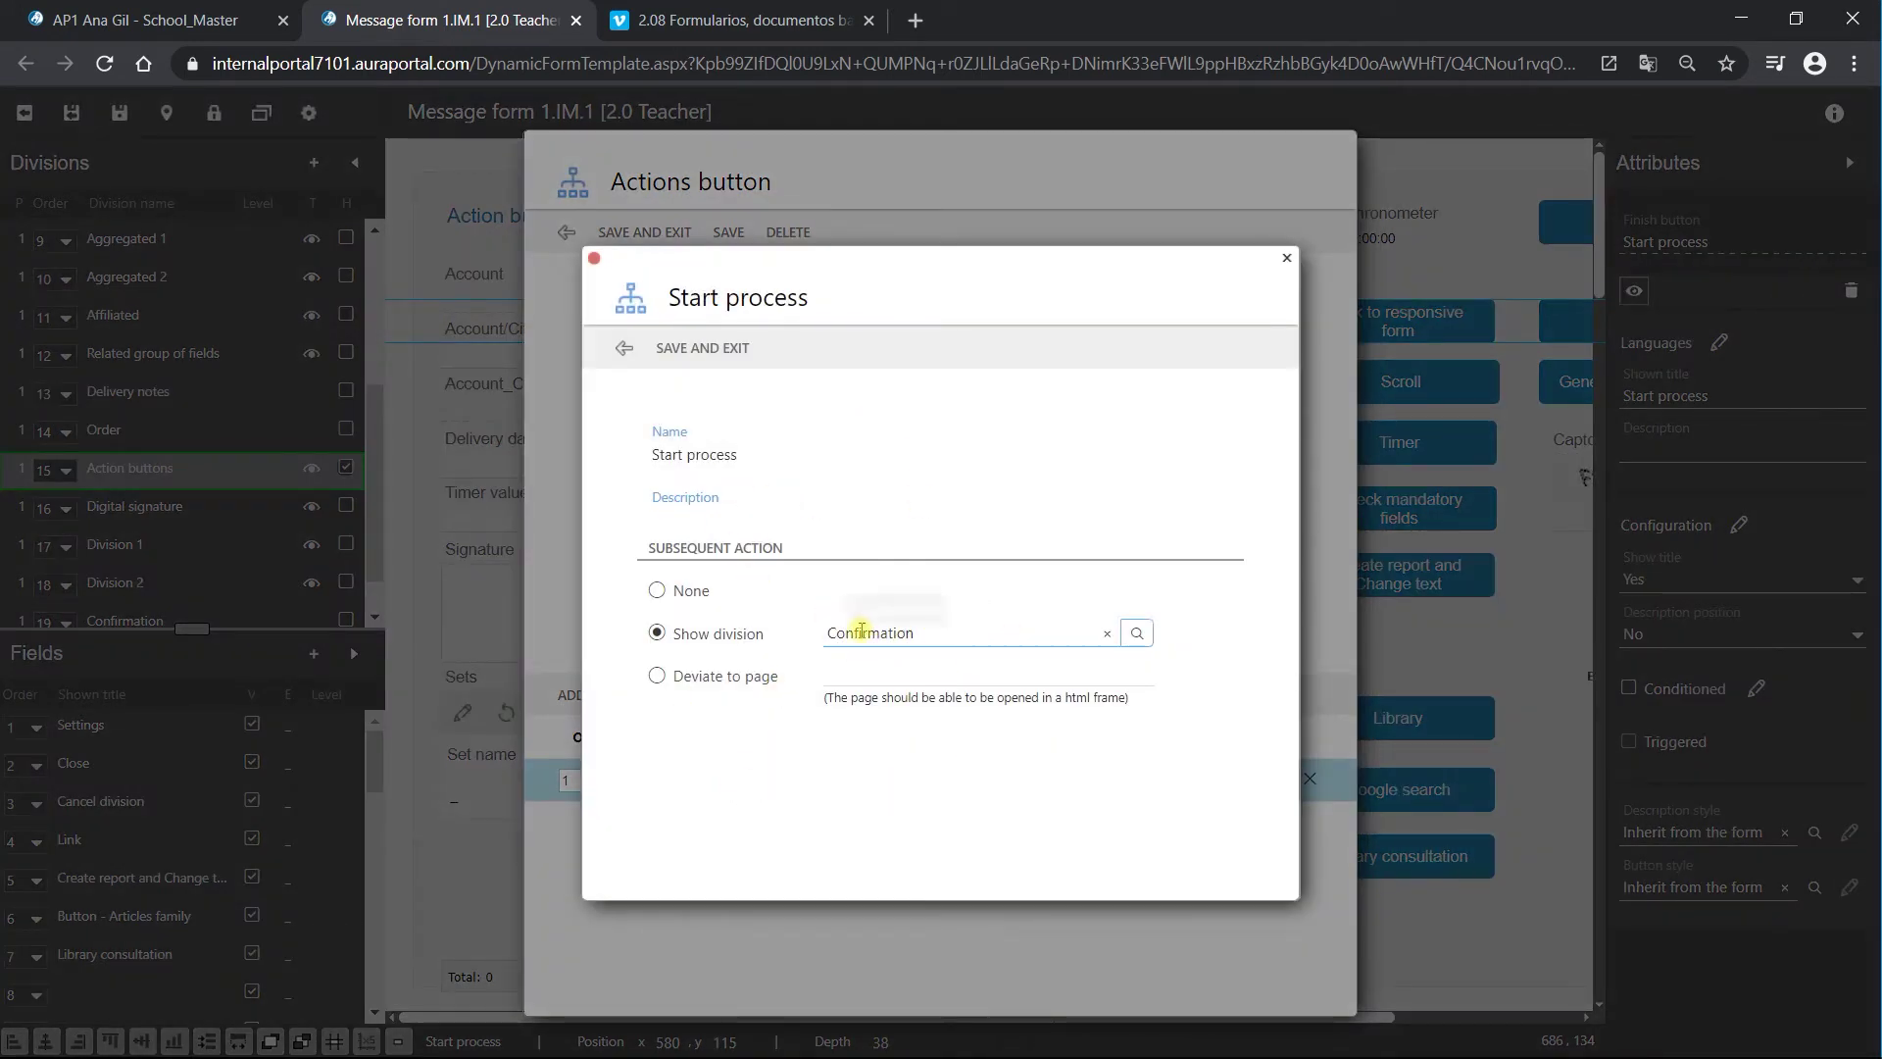
left_click(631, 360)
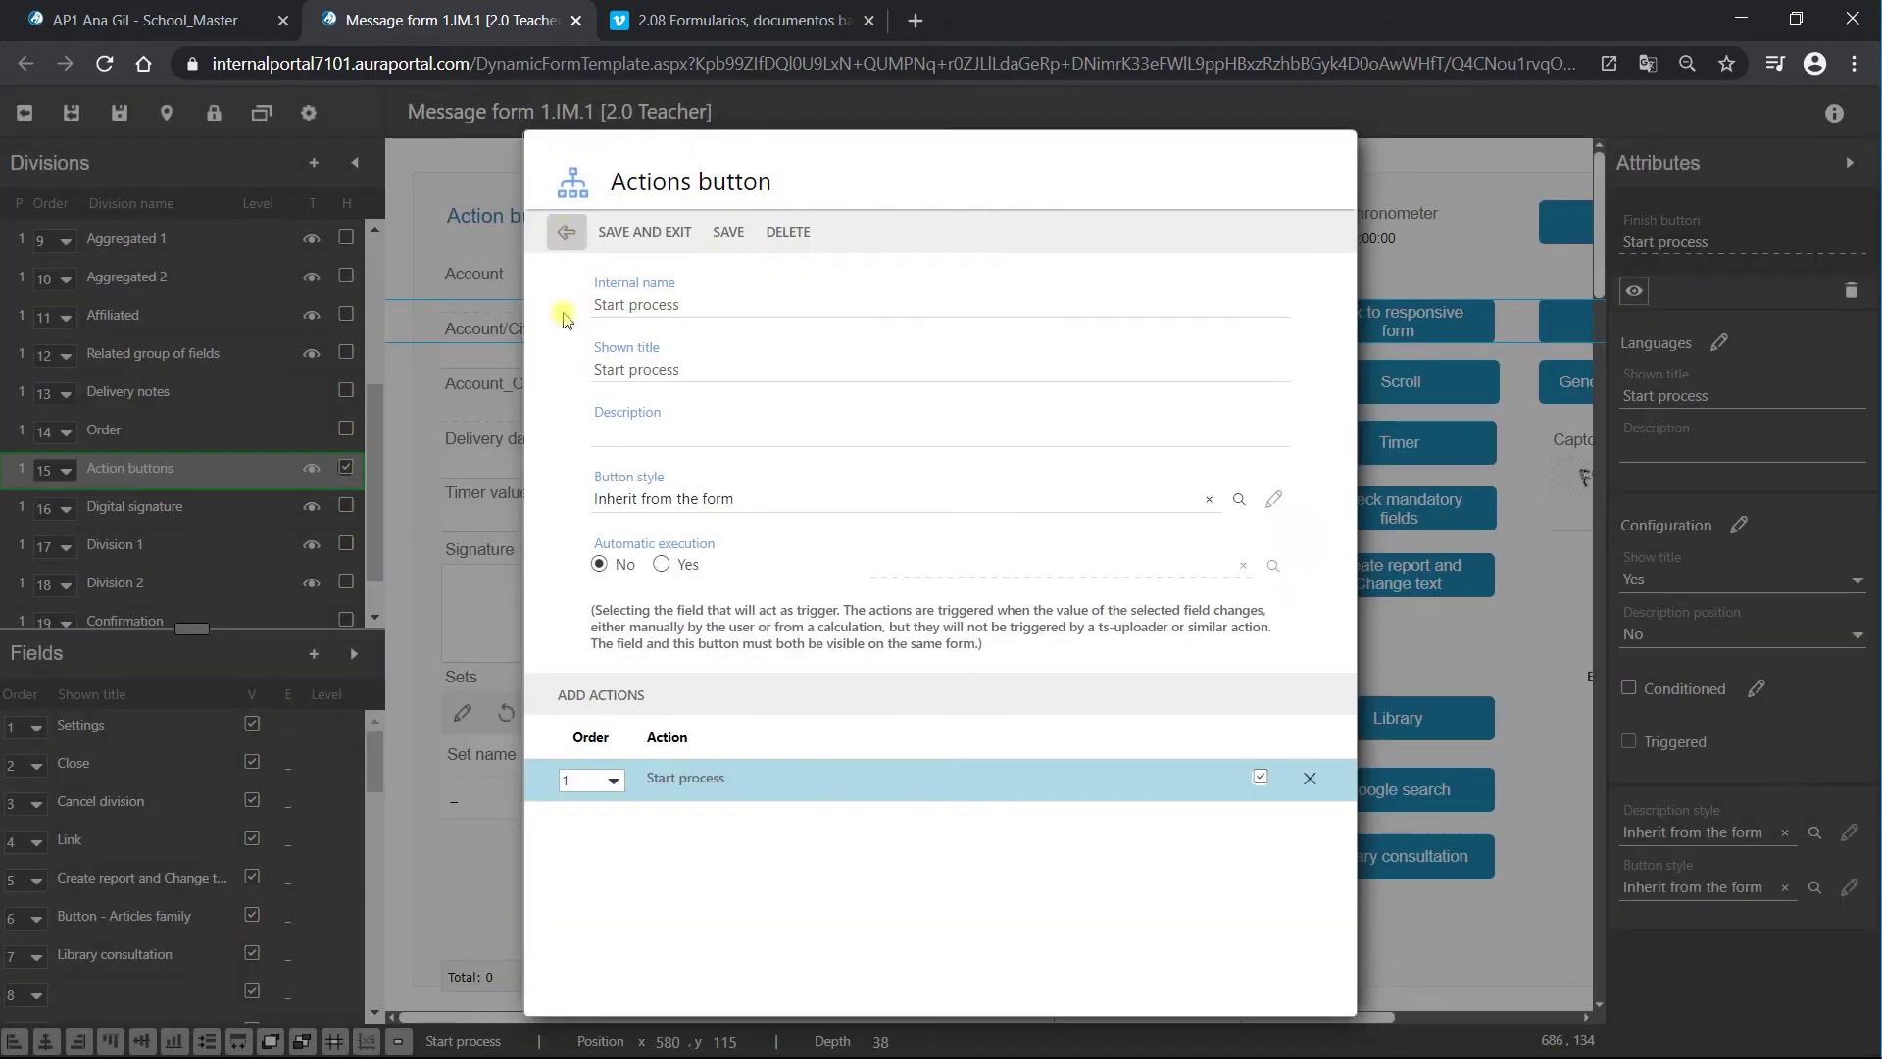
left_click(567, 235)
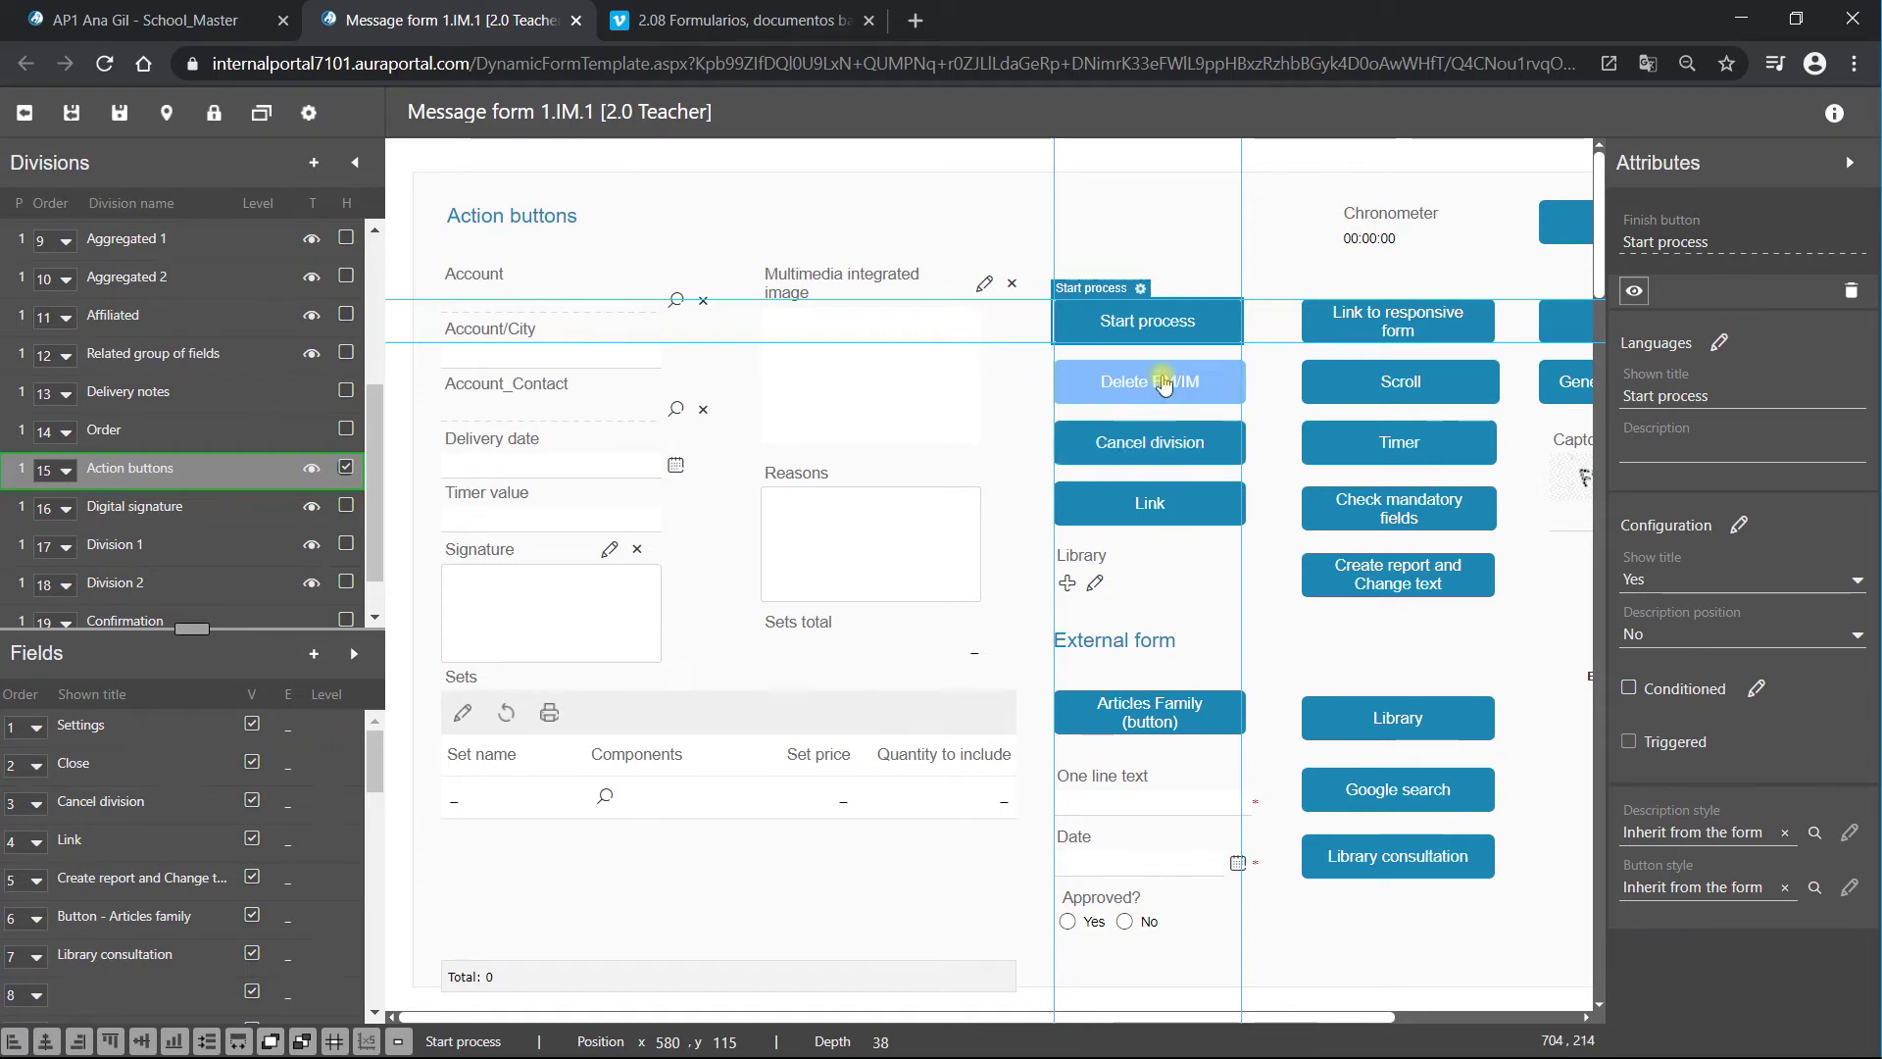
Examine the actions assigned to the Delete EM/IM button and the Cancel division button
left_click(1161, 375)
double_click(1159, 377)
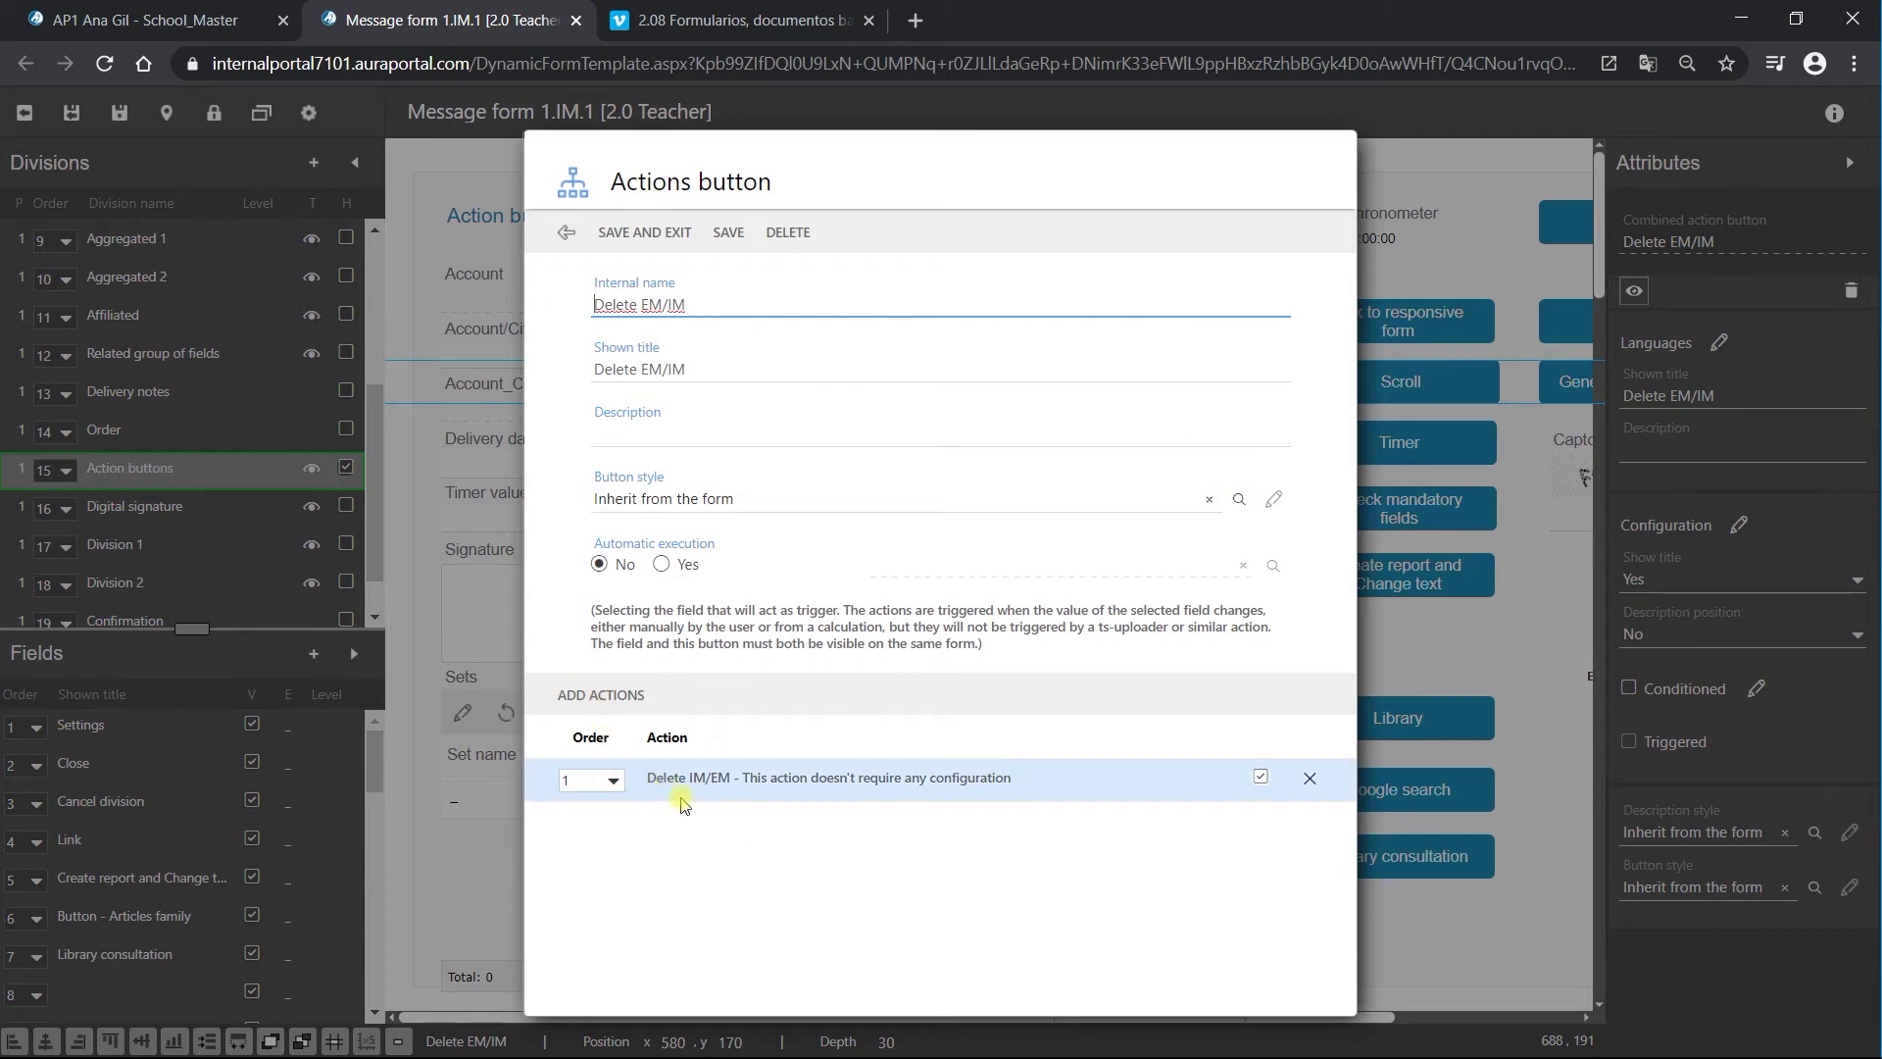
left_click(566, 232)
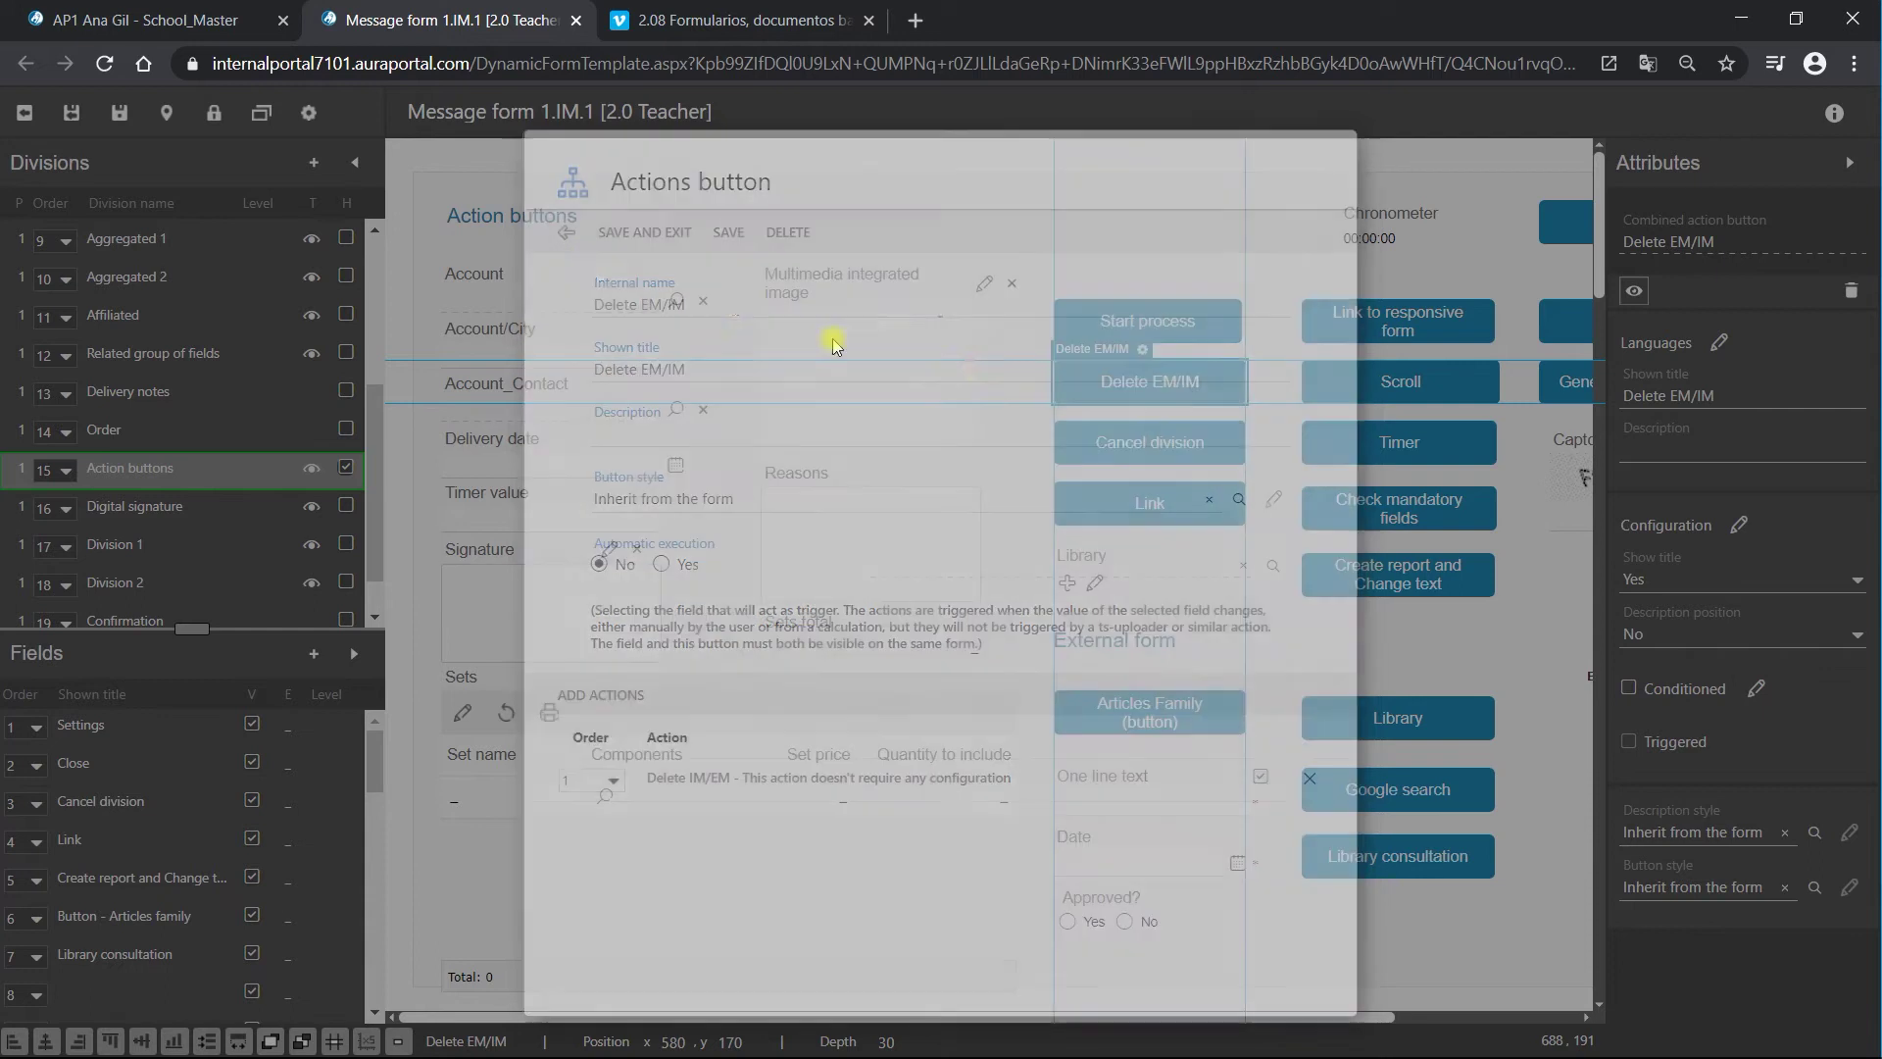
left_click(1118, 428)
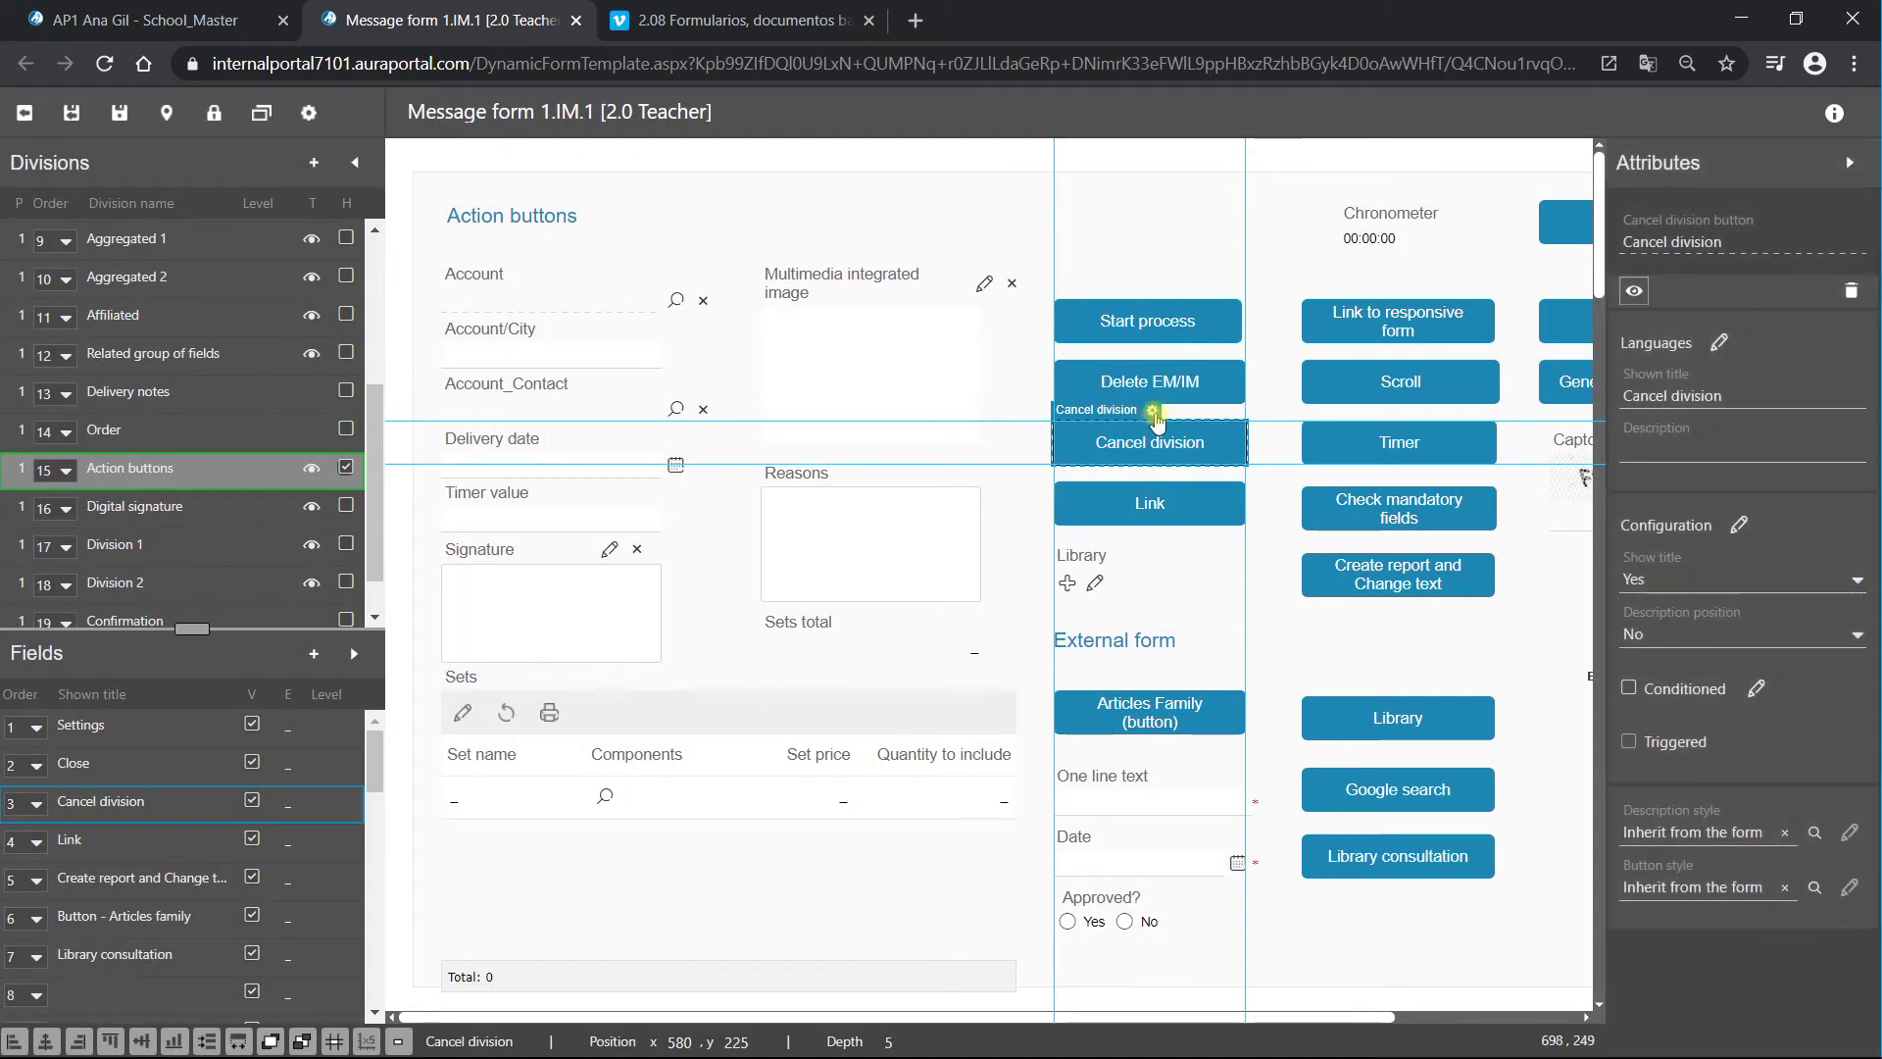
left_click(1148, 411)
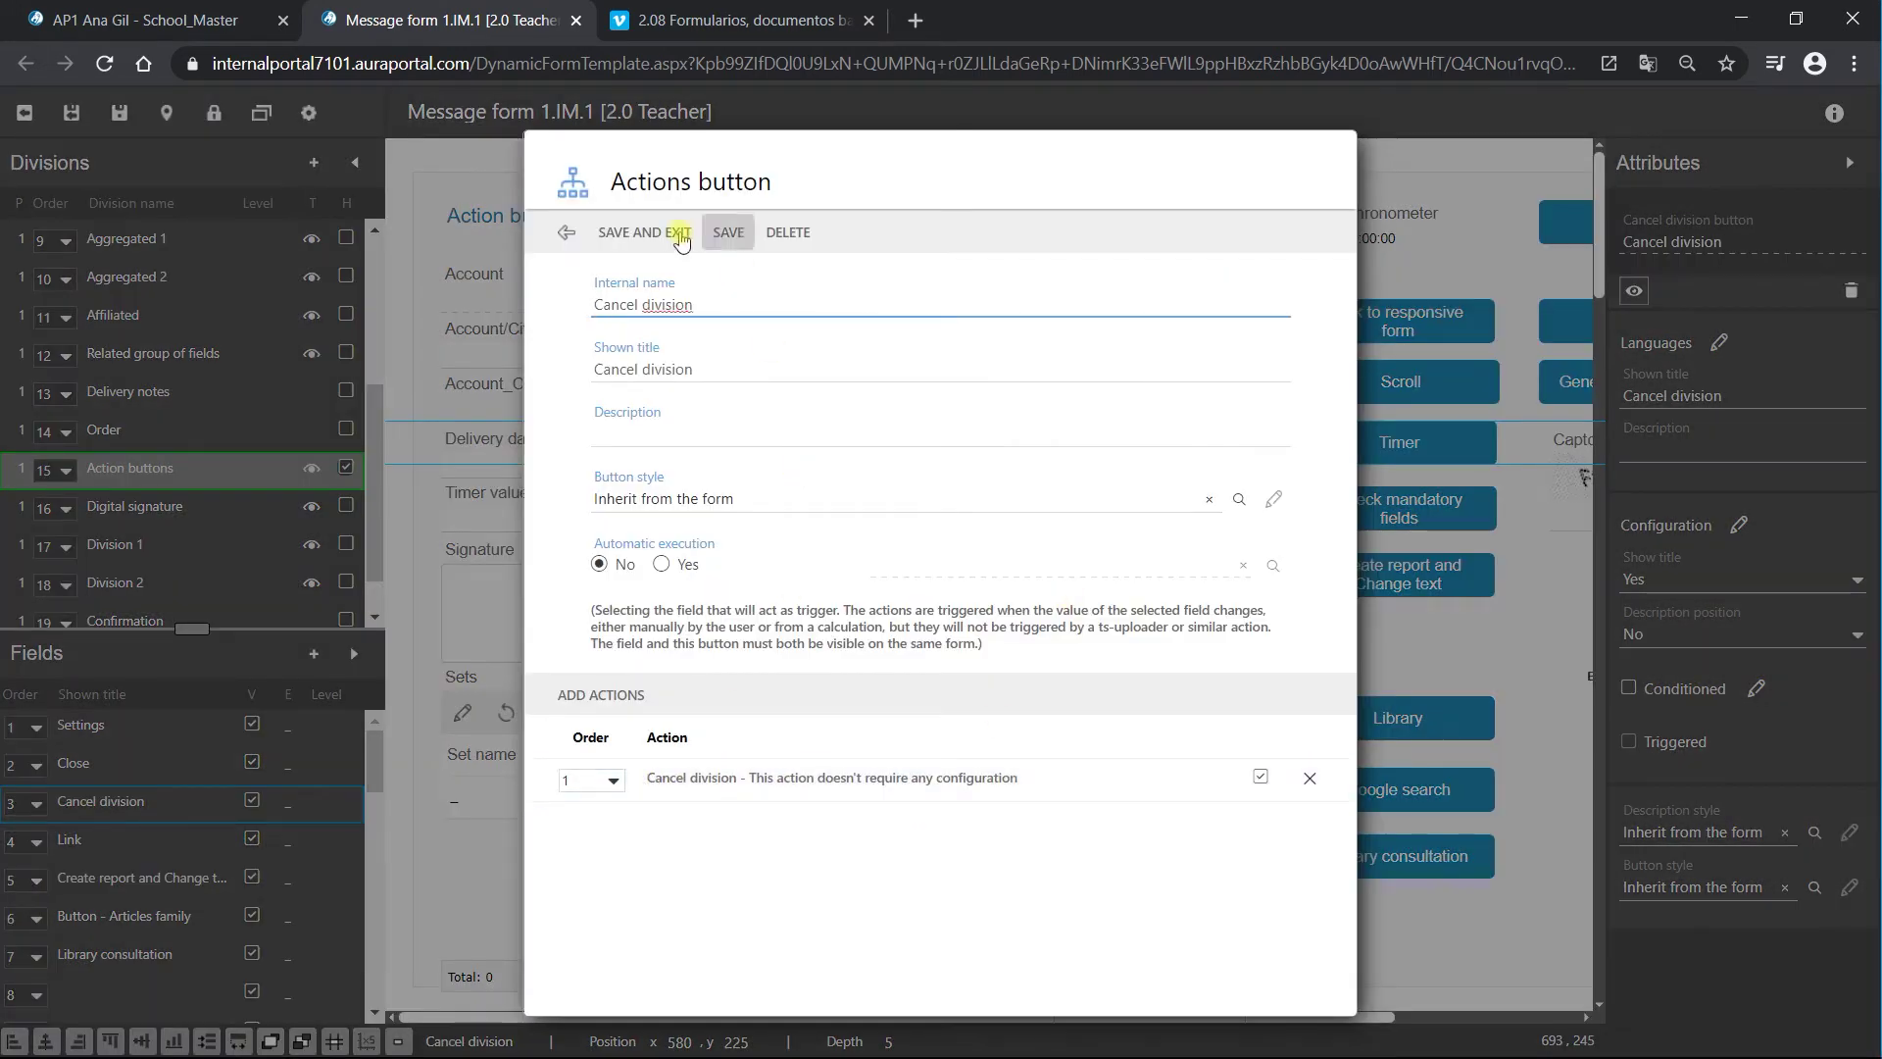
left_click(566, 237)
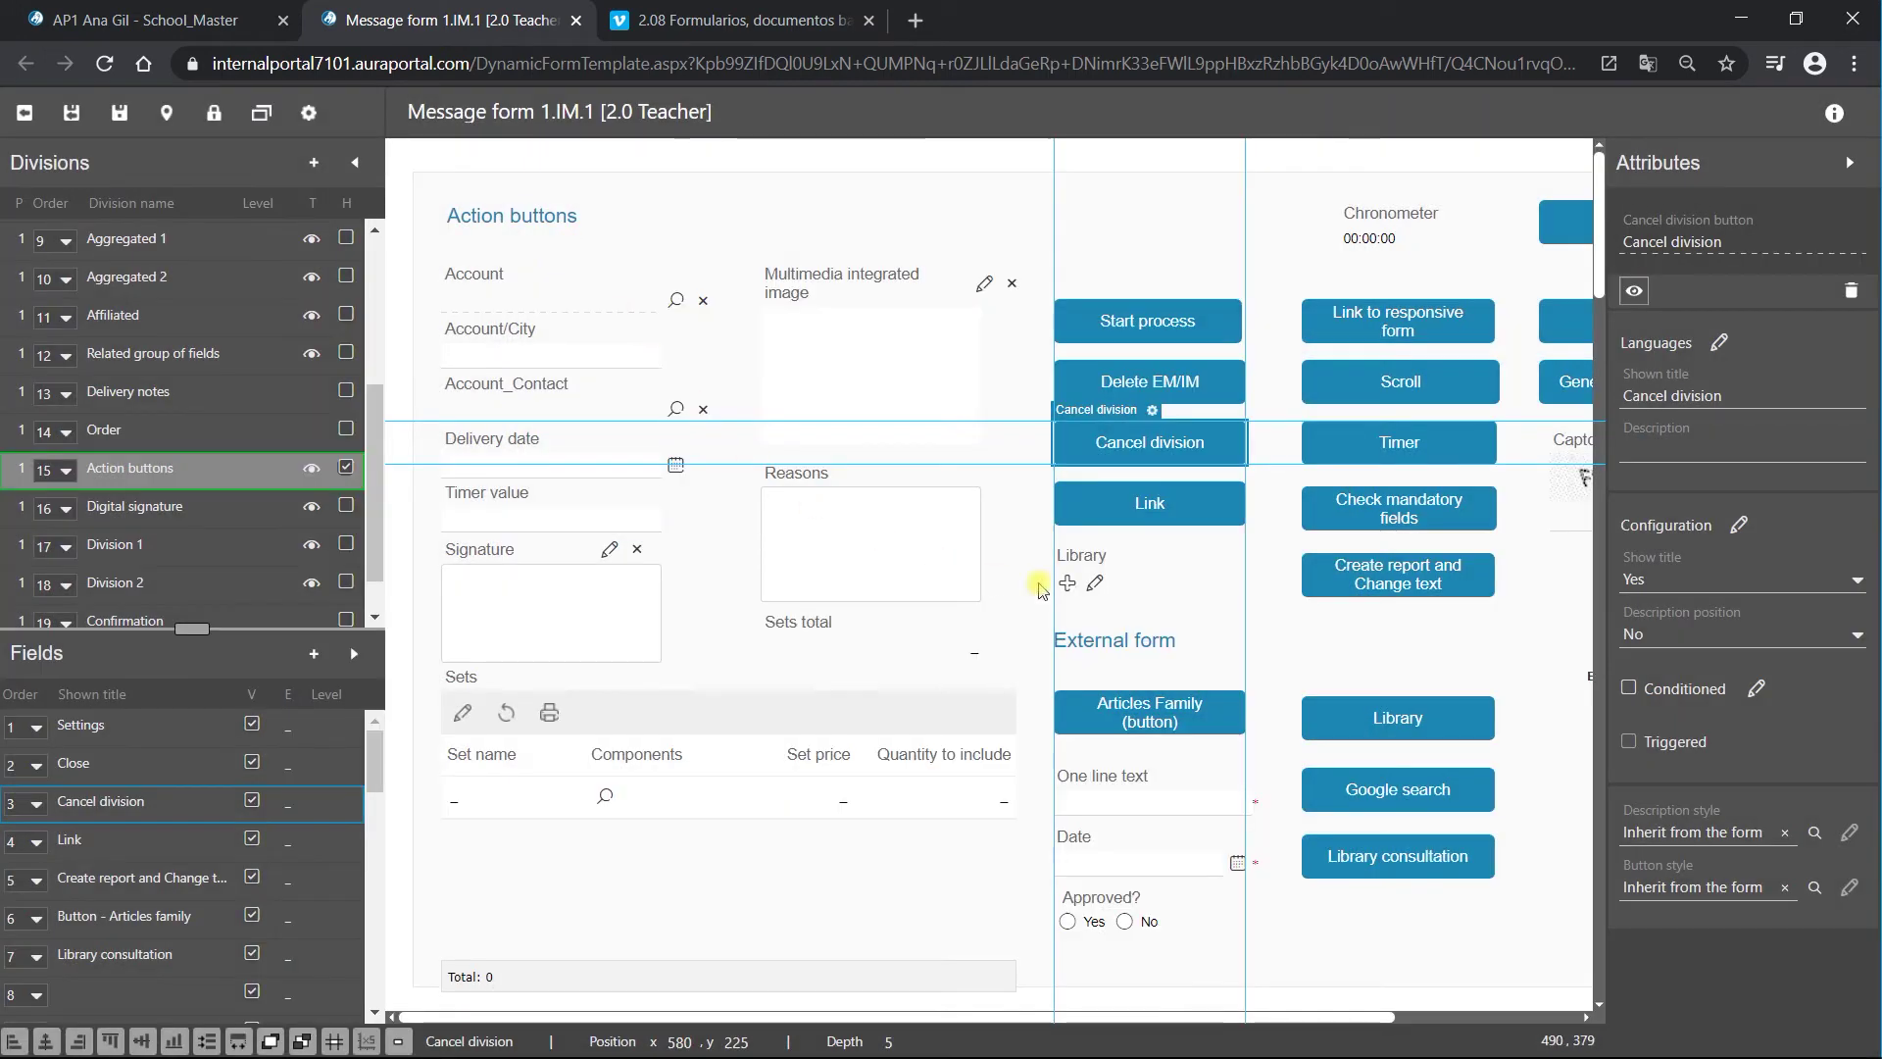
Examine the Link button's action settings, including its URL, languages, destination and credentials options
left_click(1152, 516)
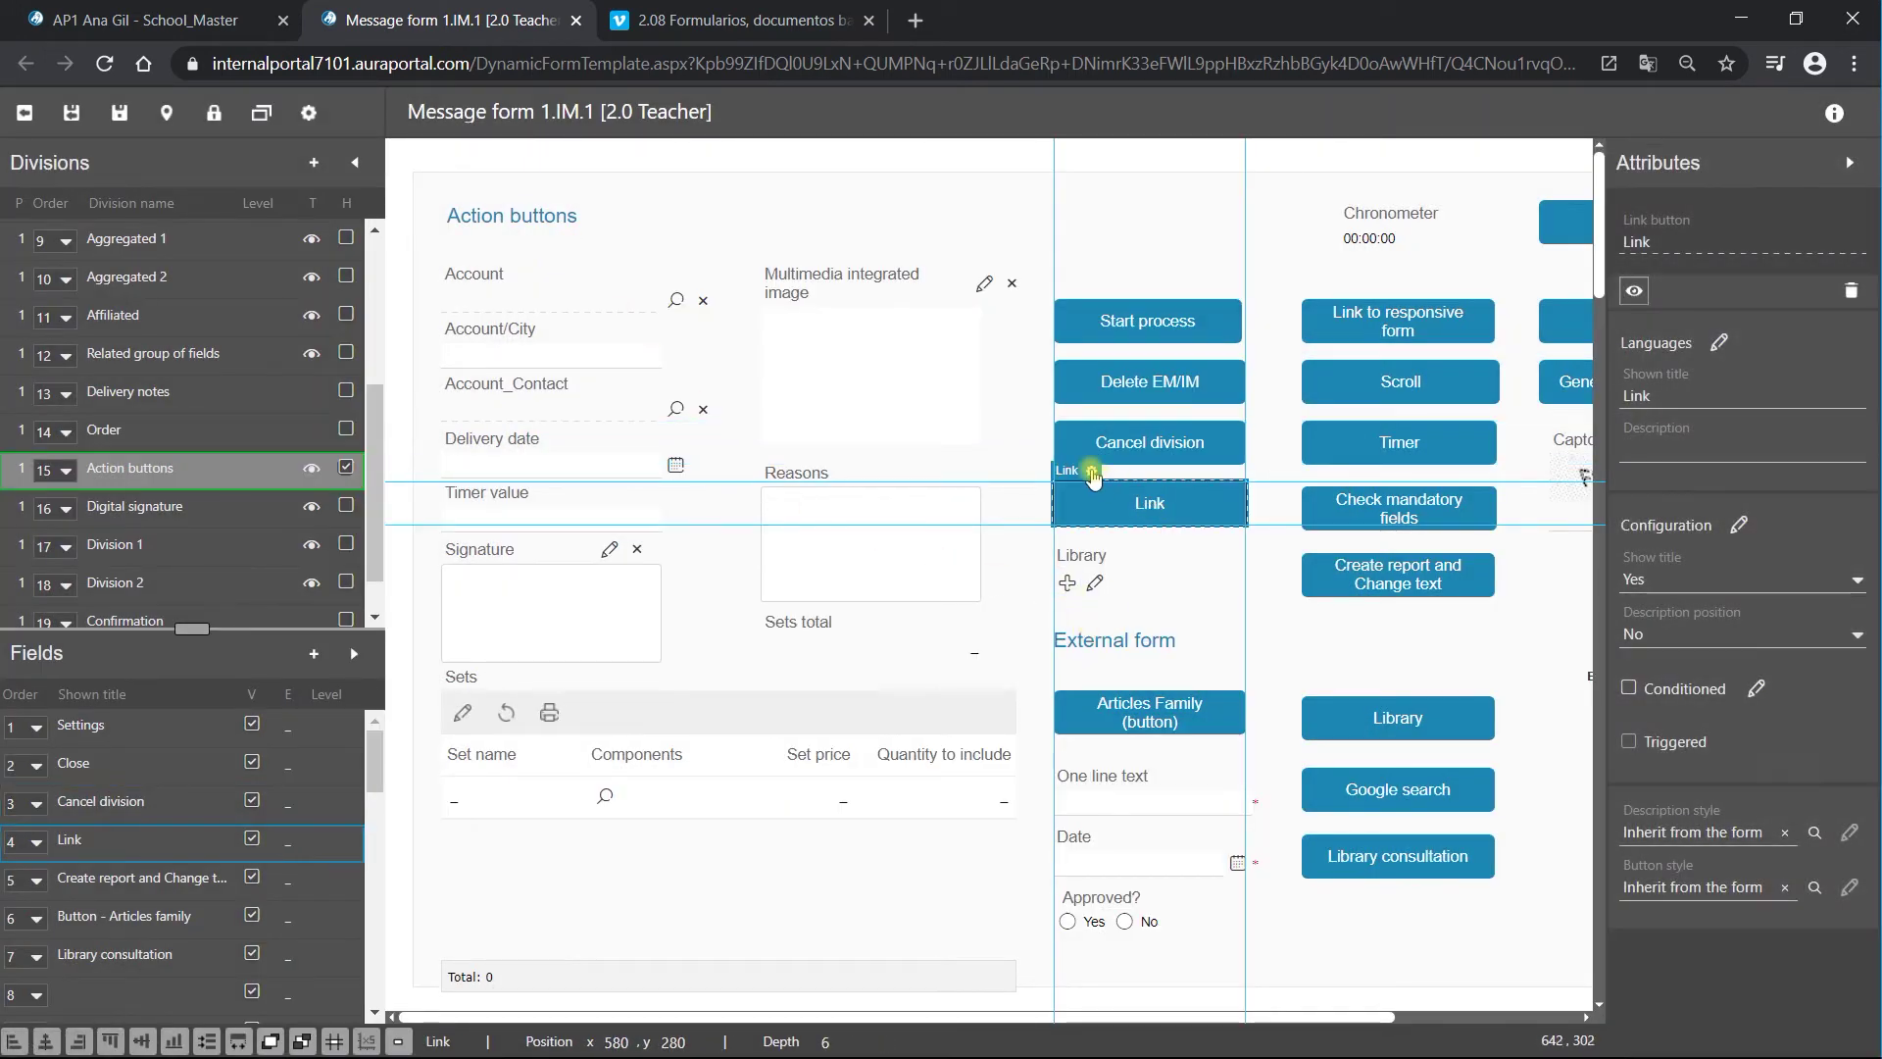
left_click(1091, 477)
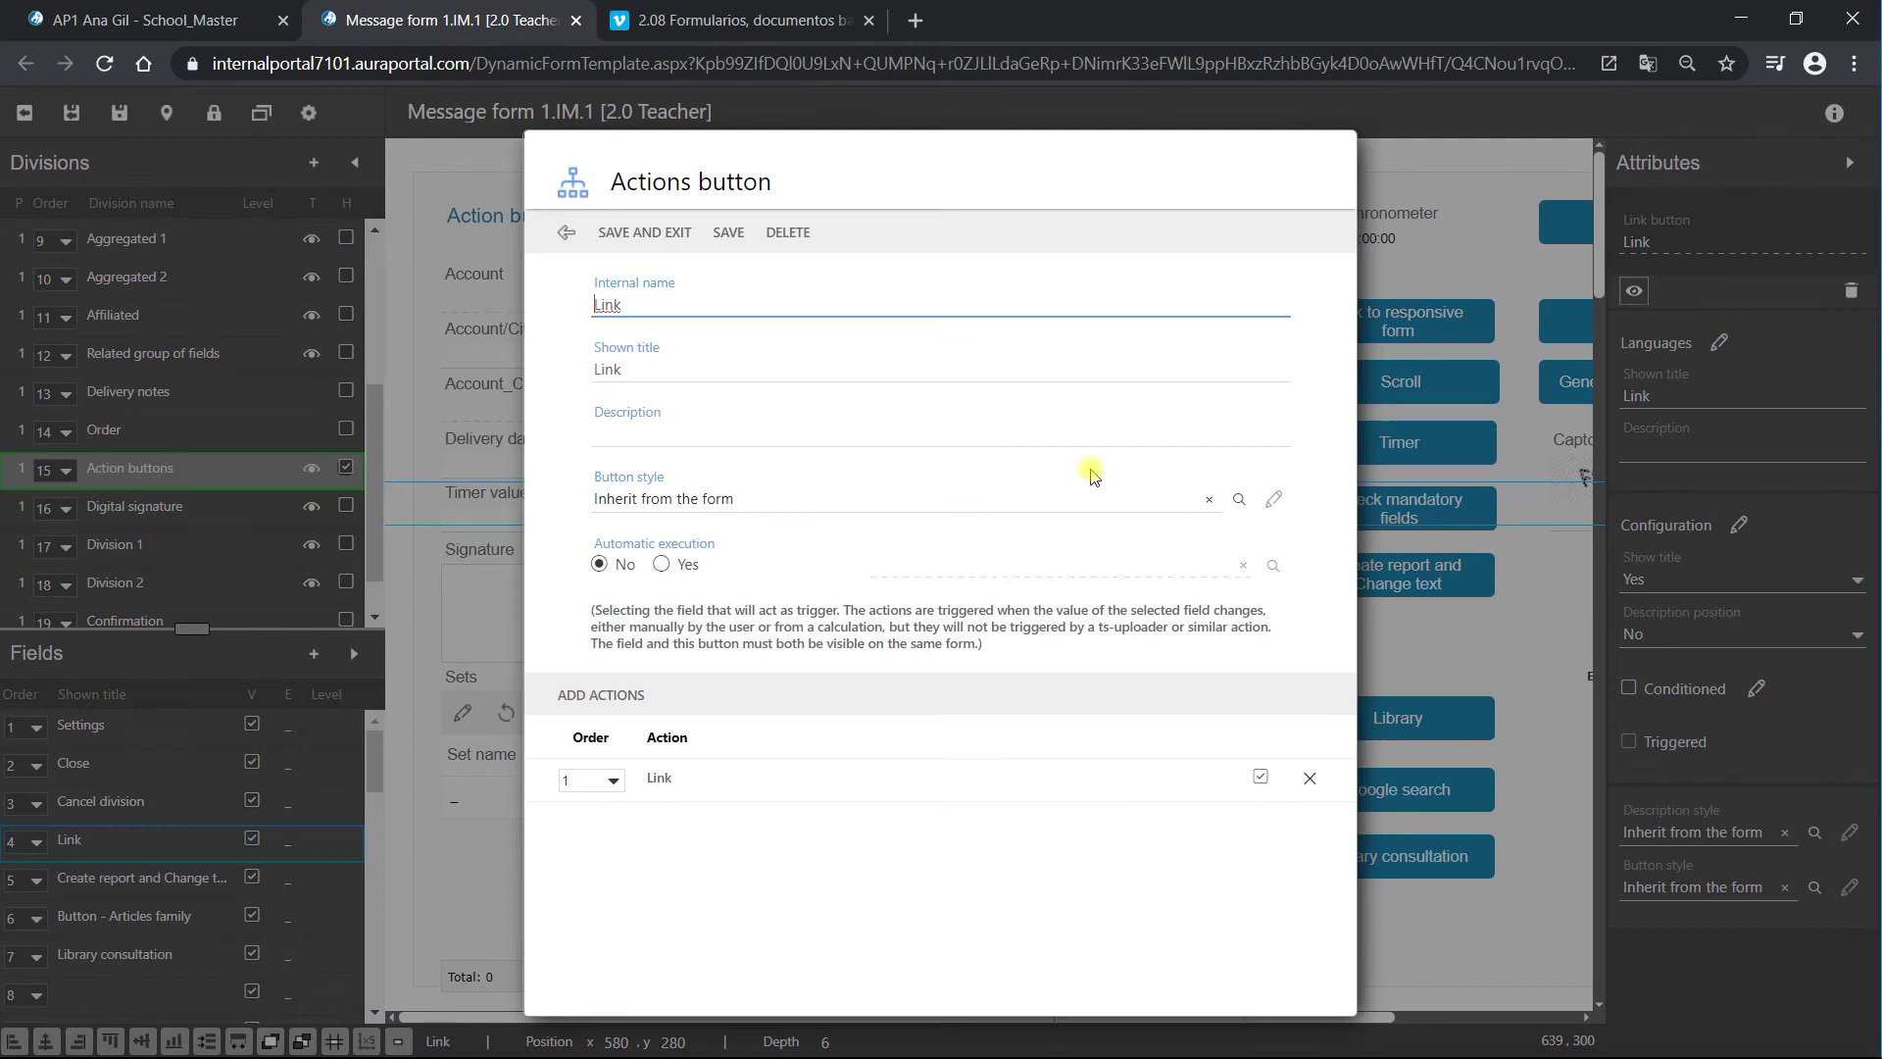
double_click(676, 782)
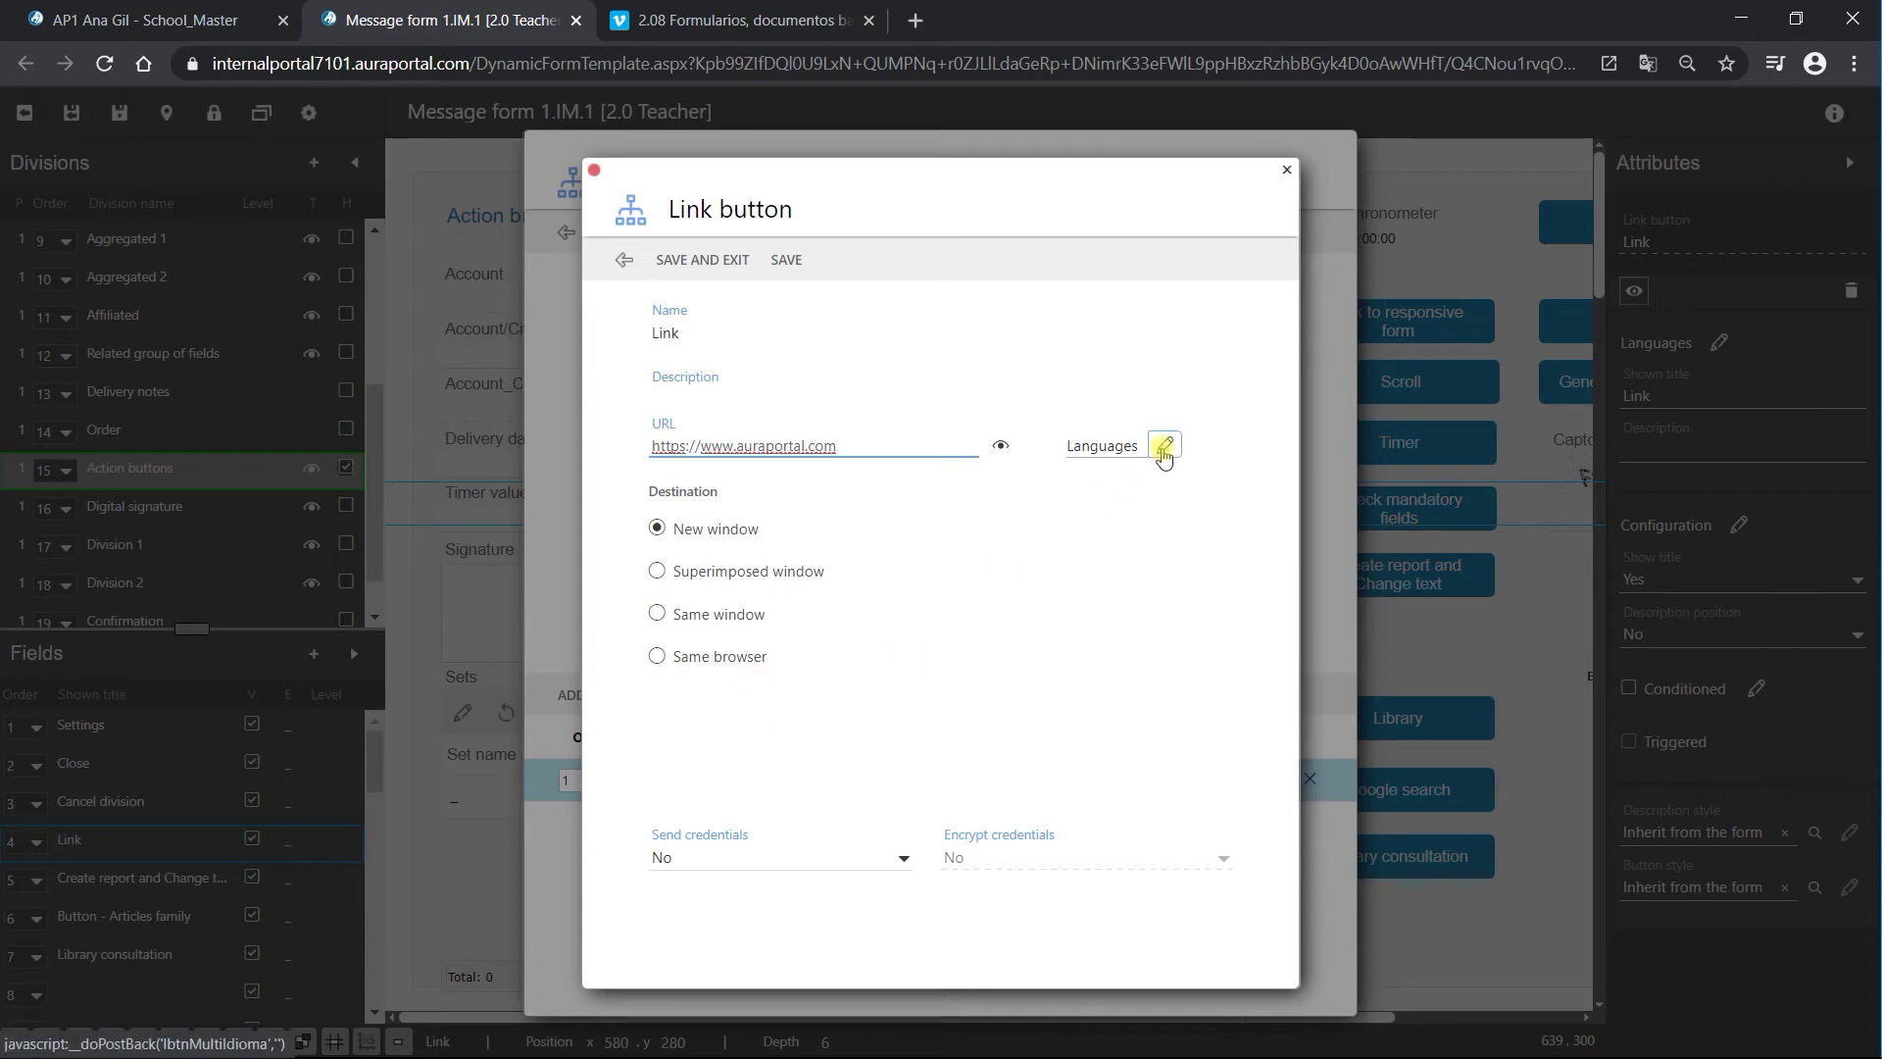
left_click(633, 263)
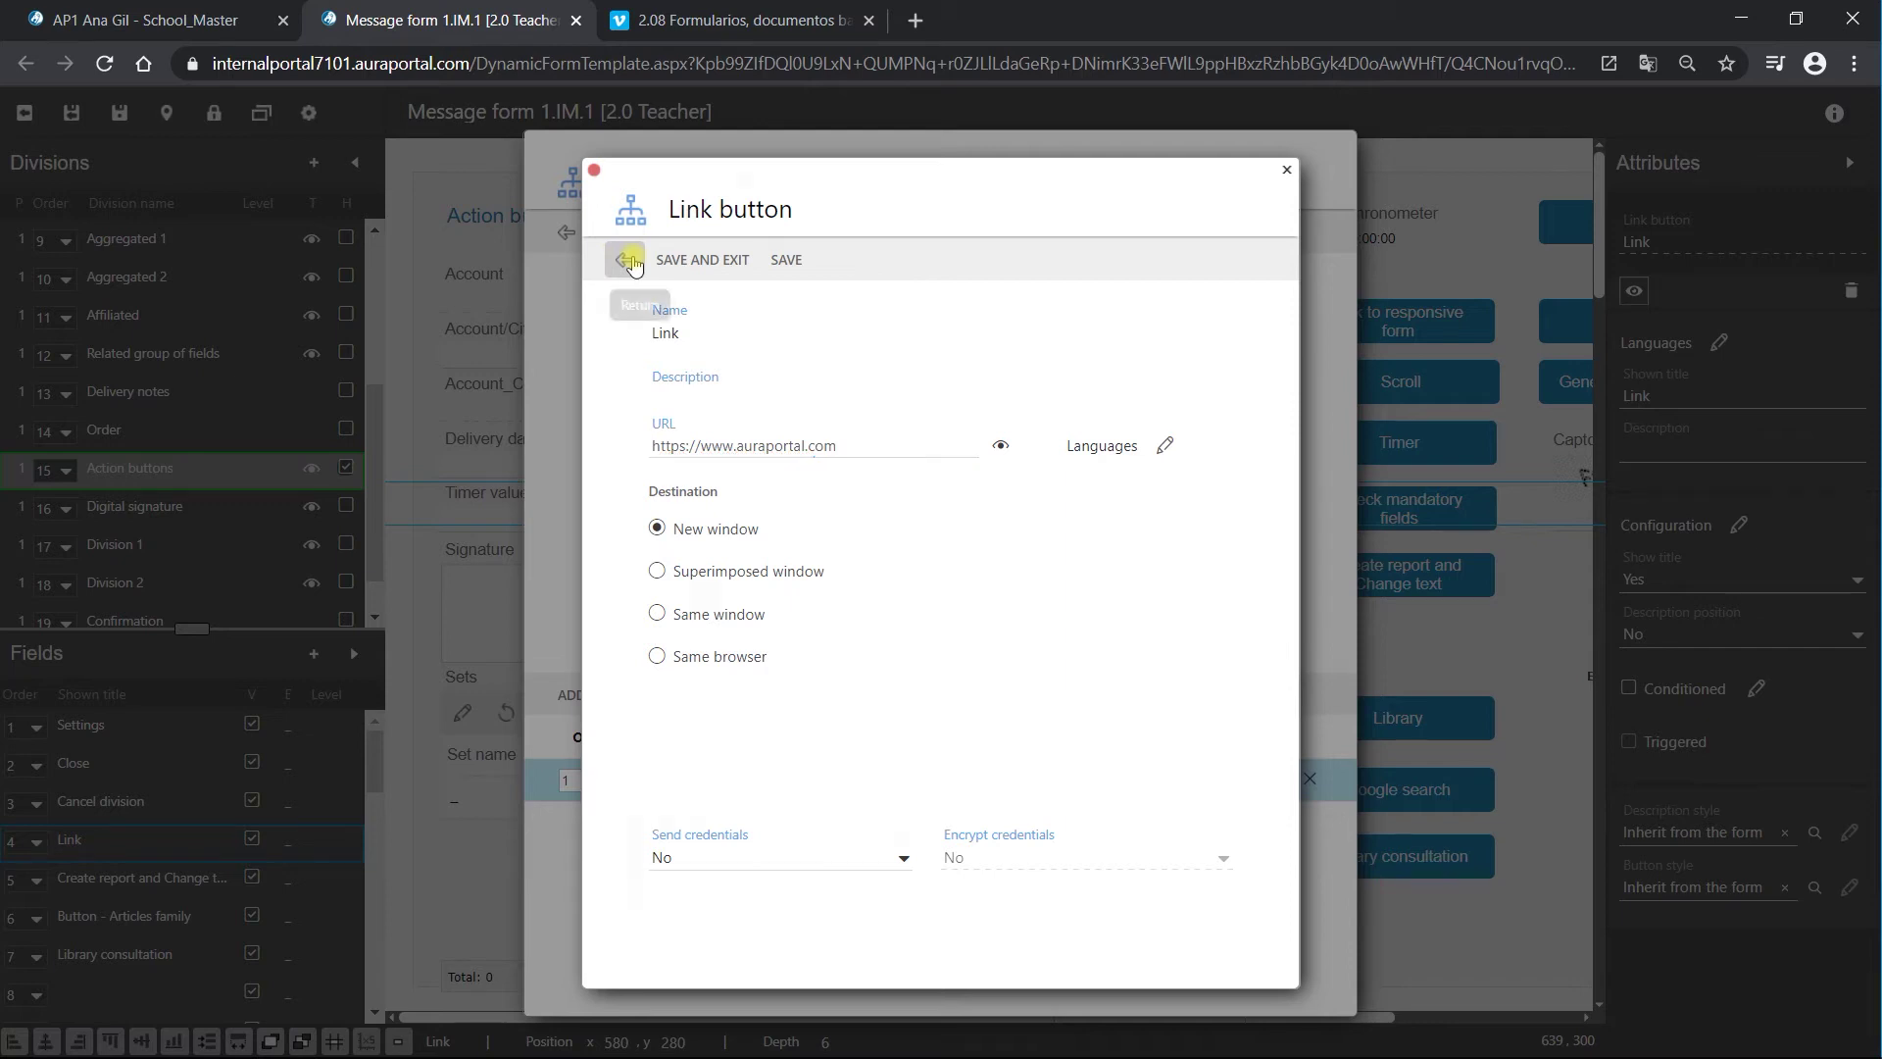
left_click(568, 238)
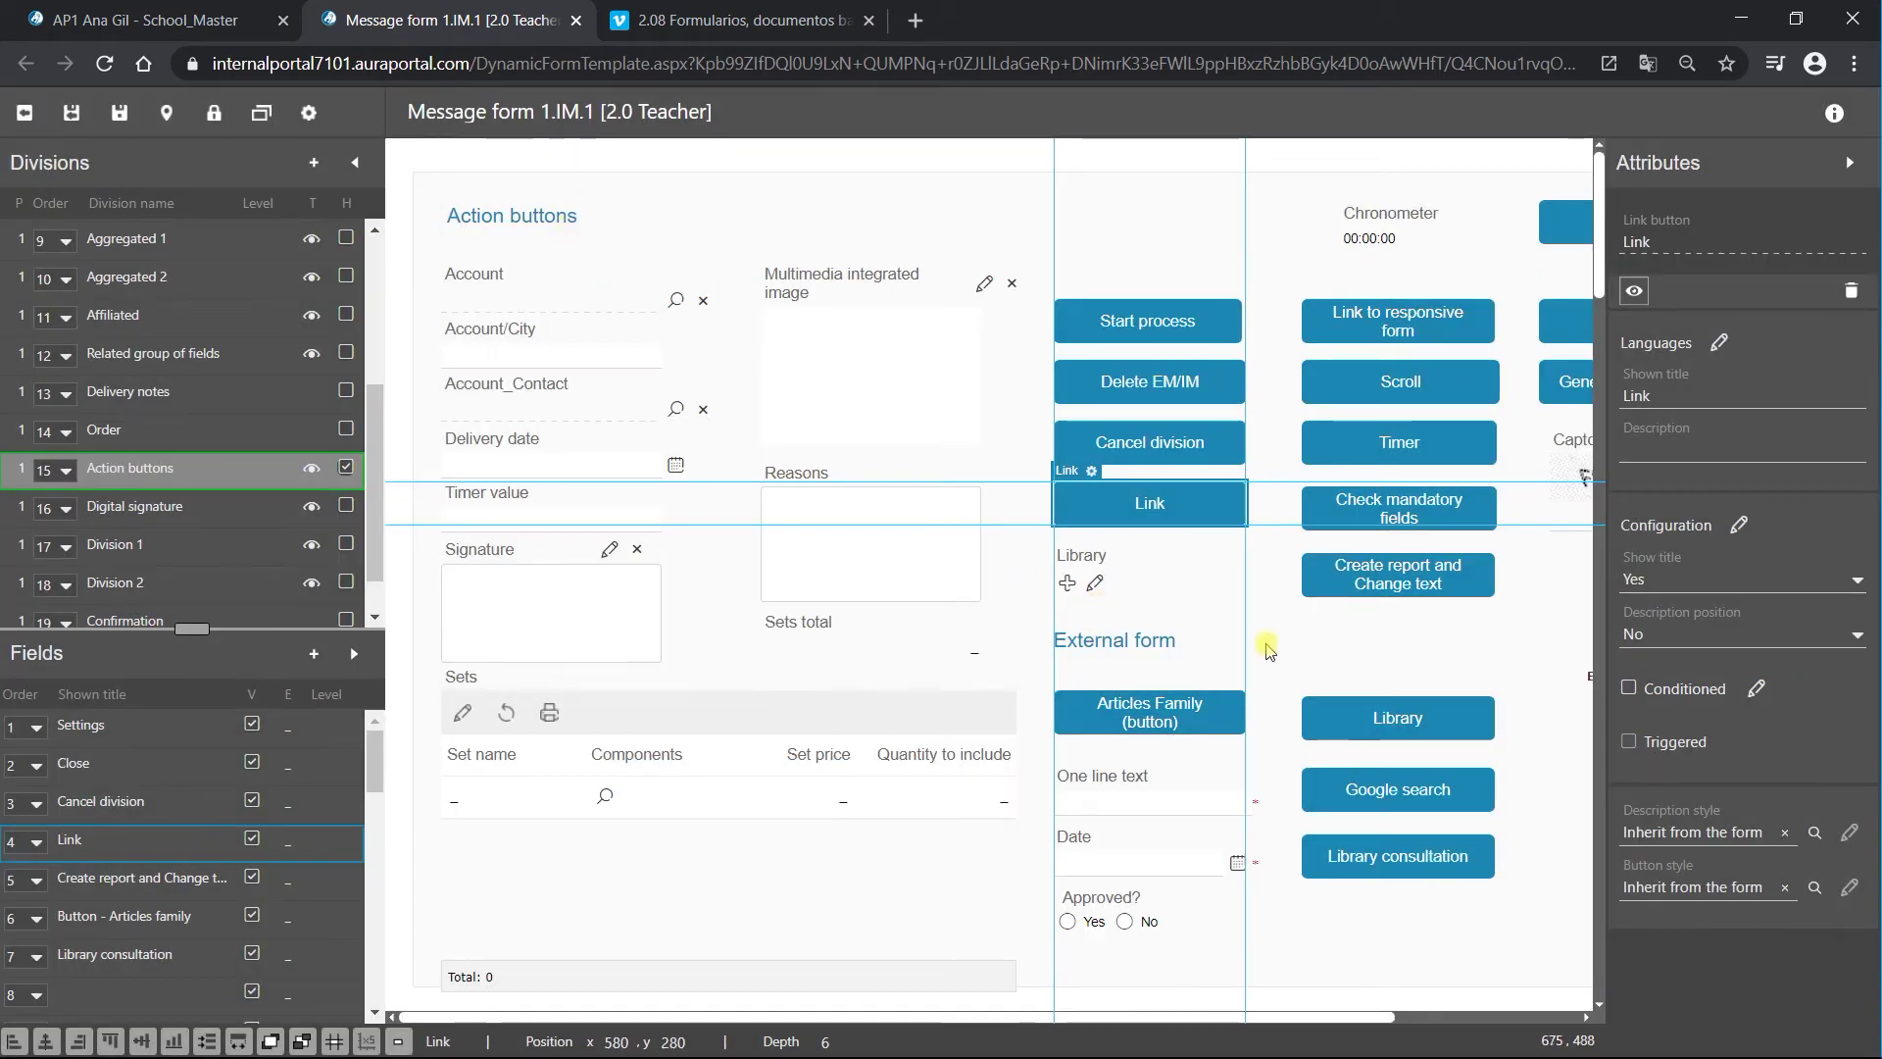
Examine the Scroll button's action settings for horizontal and vertical scrolling
left_click(1375, 385)
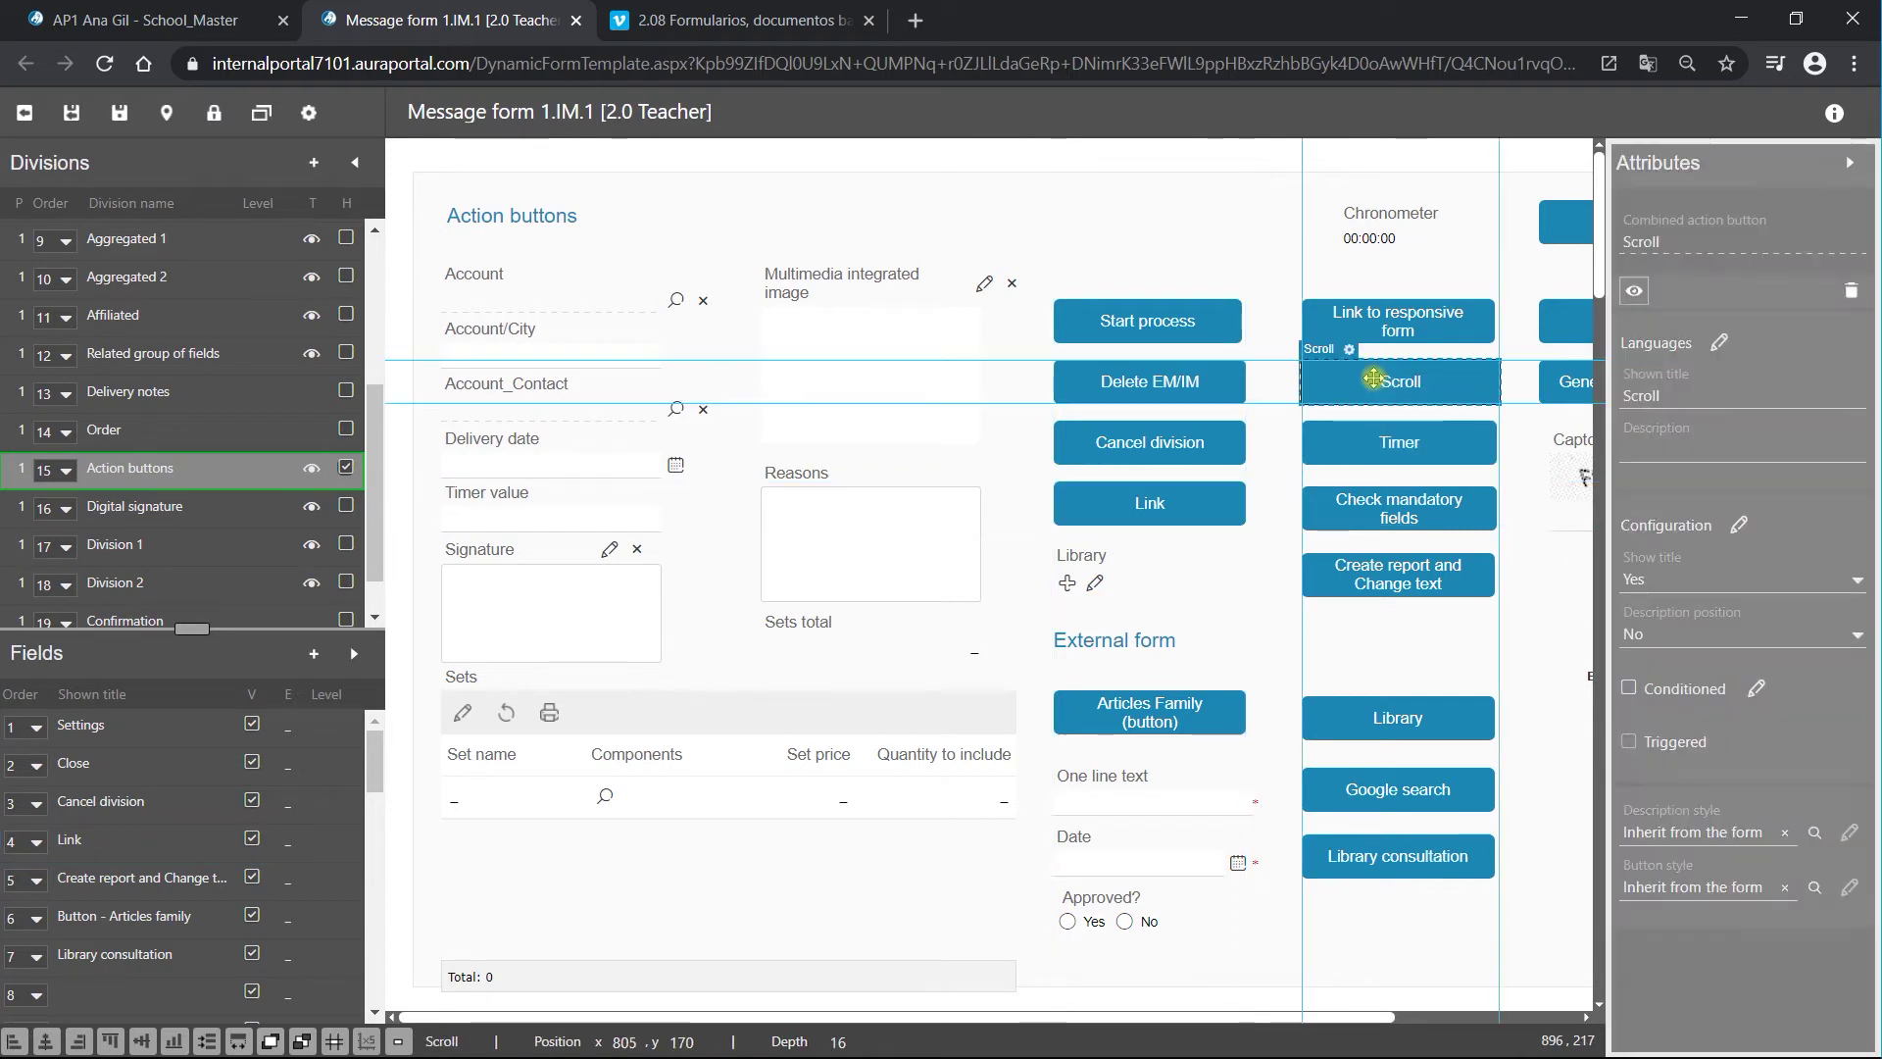
left_click(1342, 354)
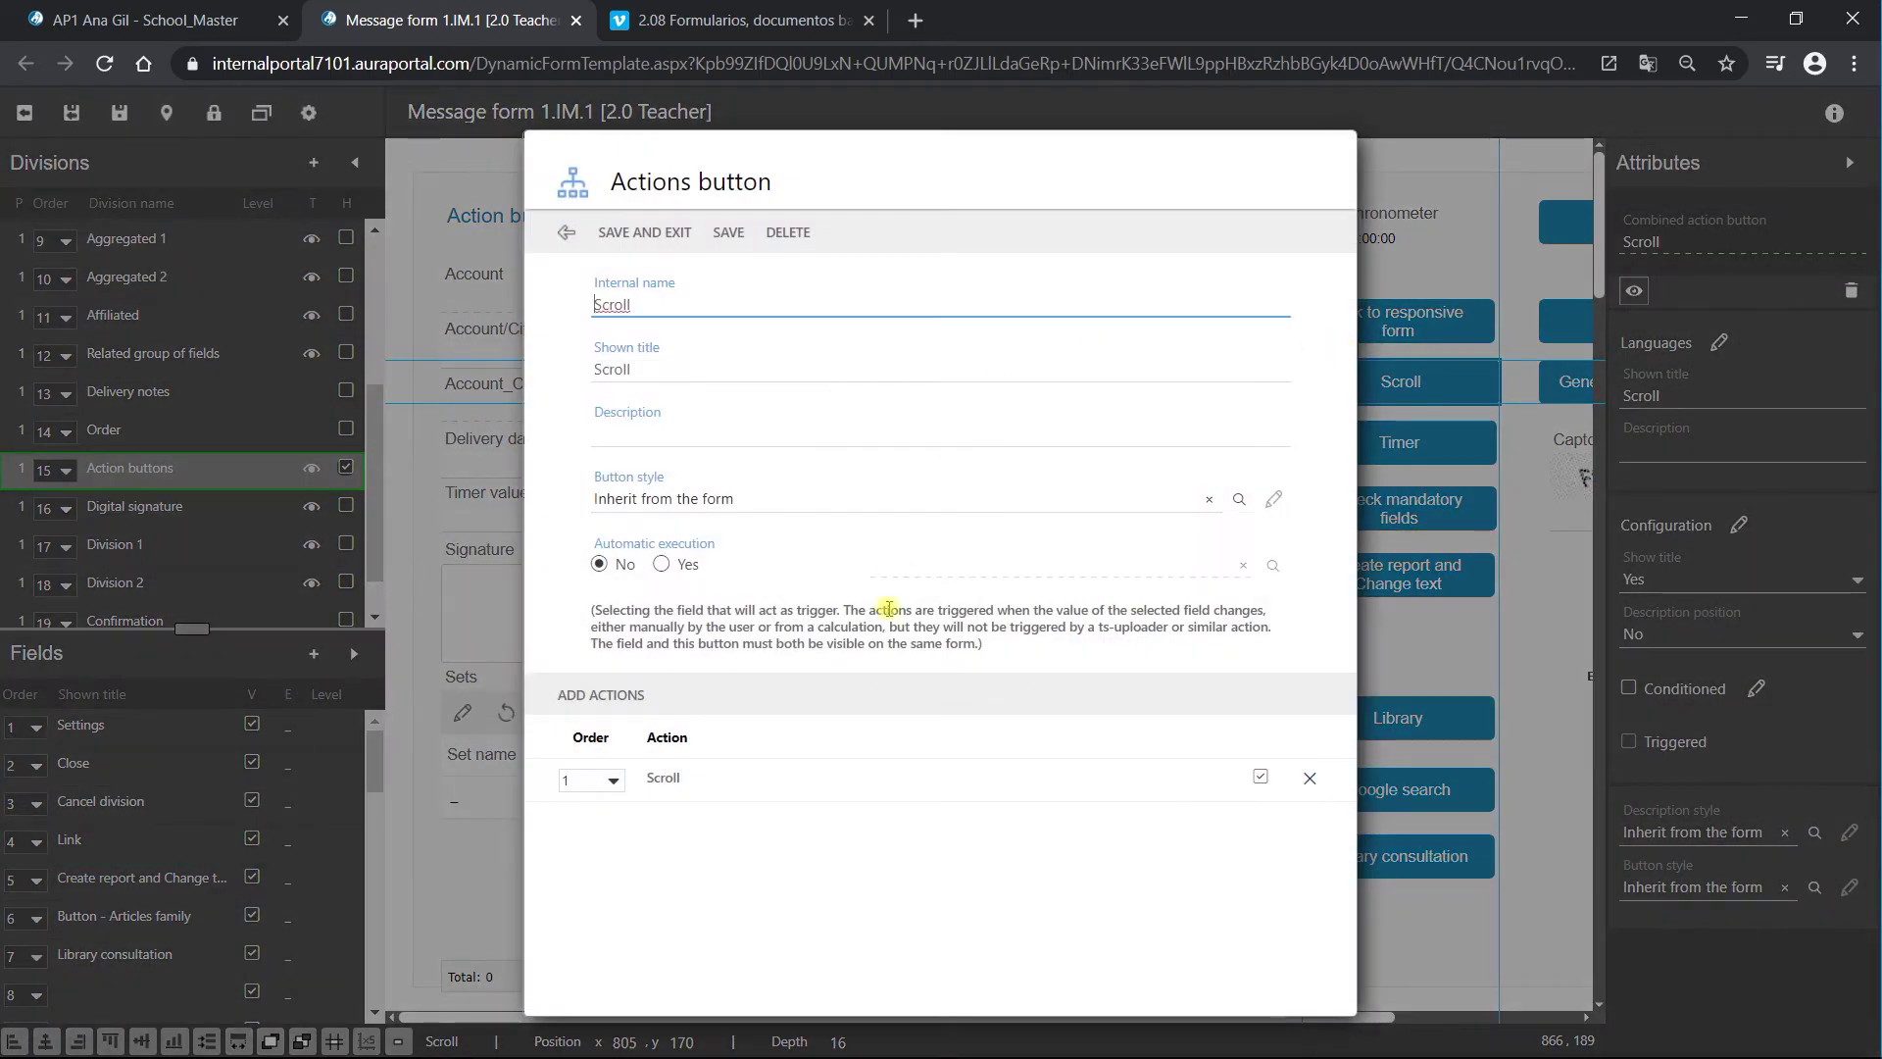
left_click(667, 779)
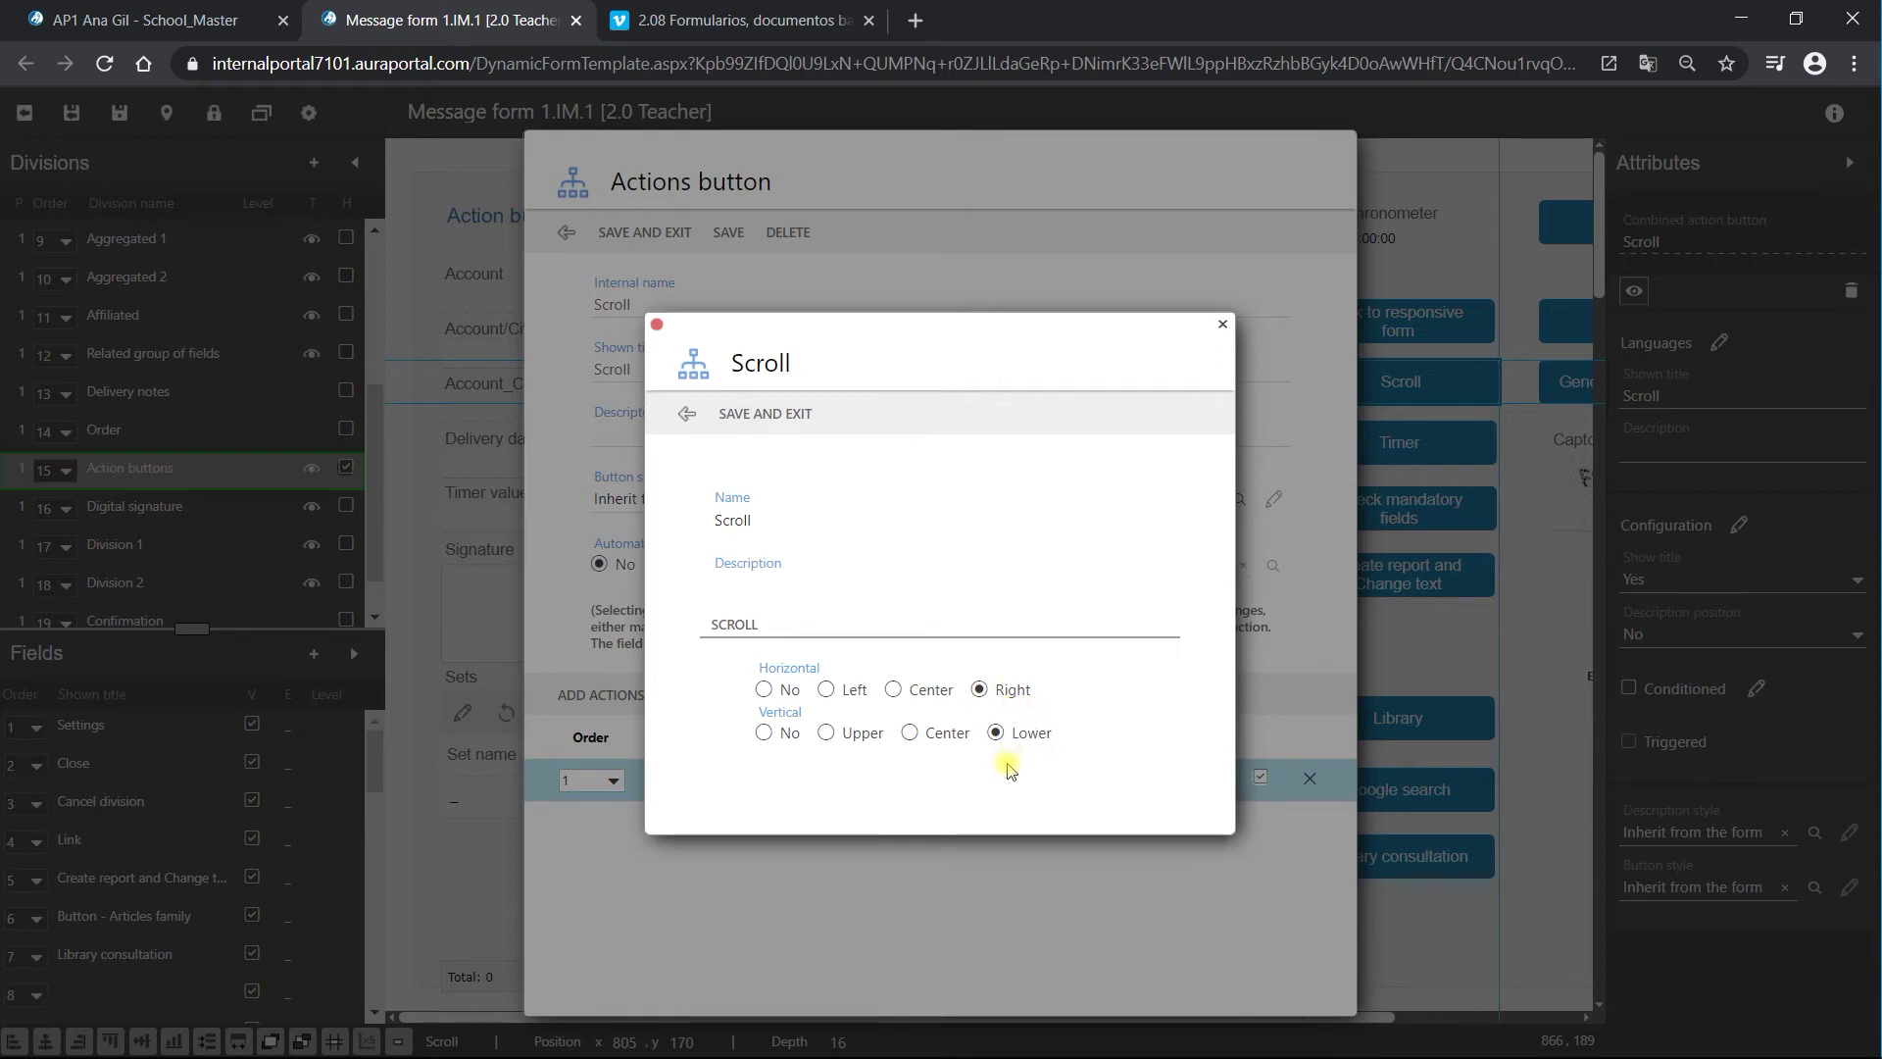
left_click(657, 324)
left_click(617, 235)
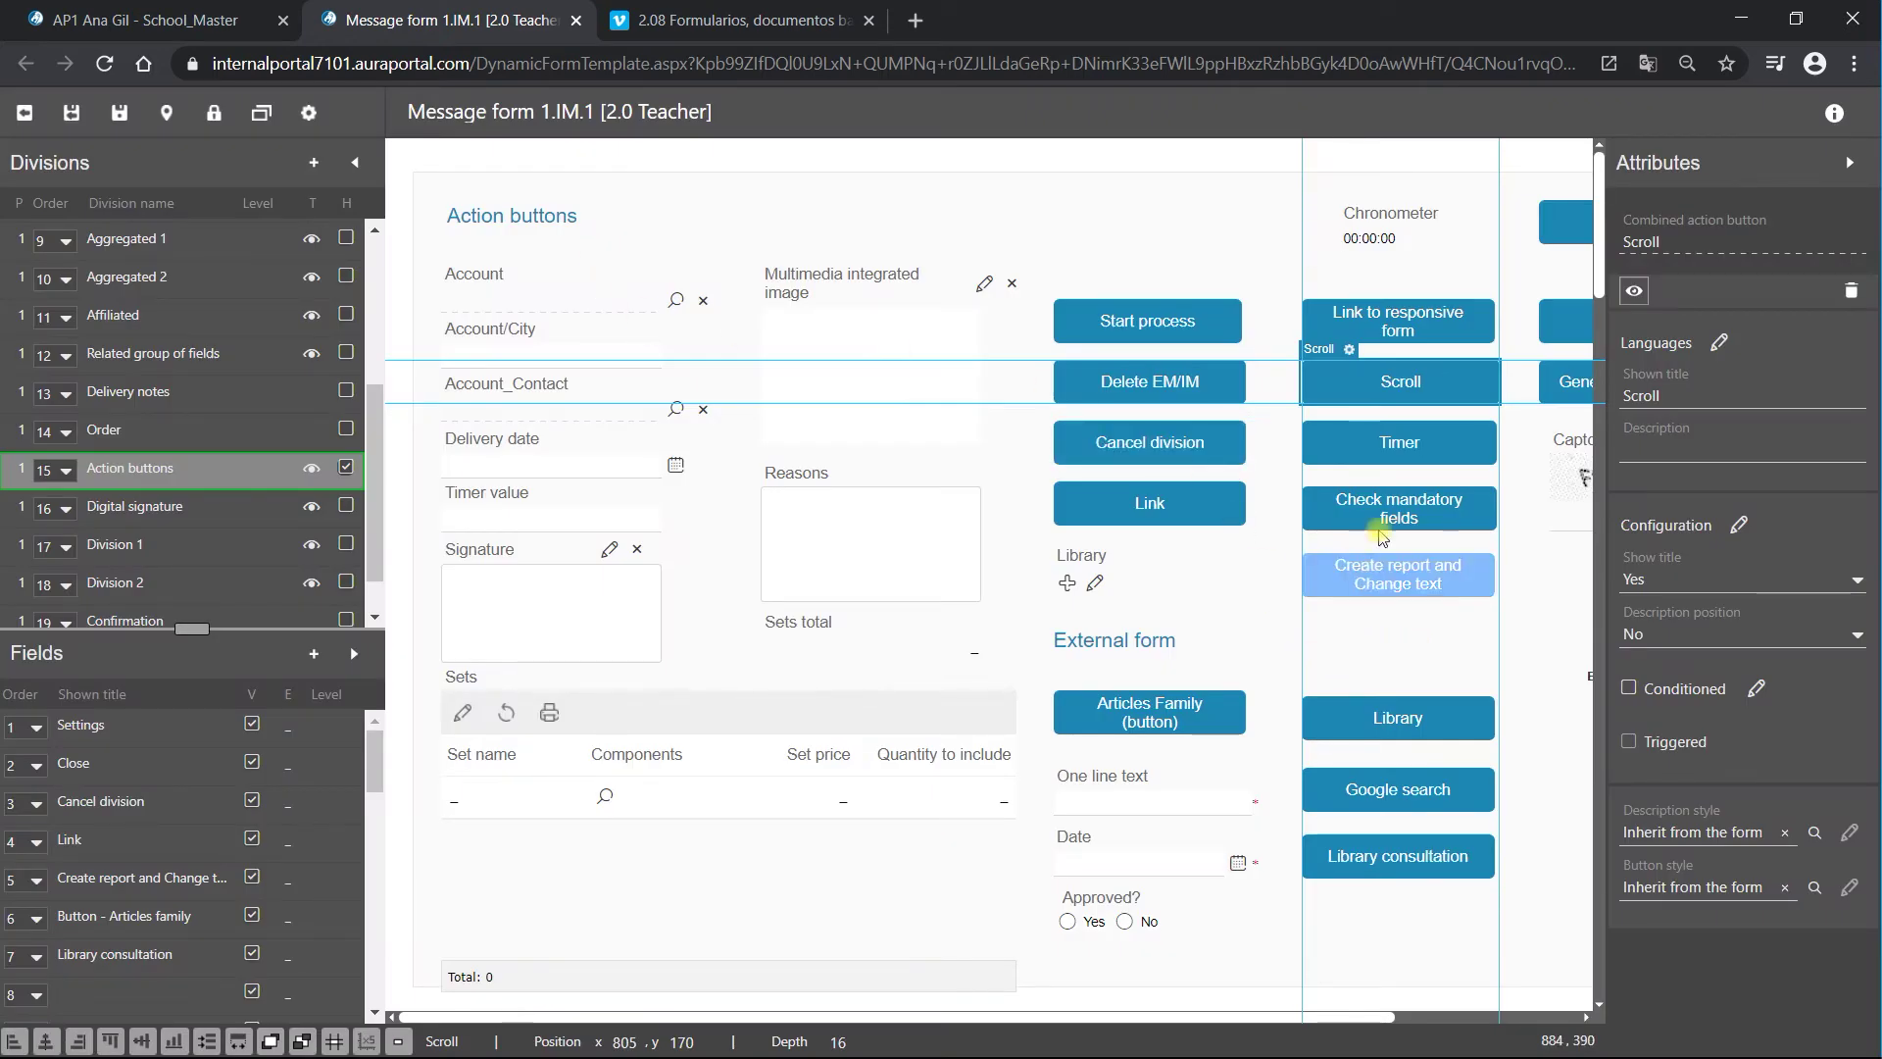
Examine the Timer button's actions and its Timer action settings for countdown, panel field, value and maximum time
left_click(1412, 448)
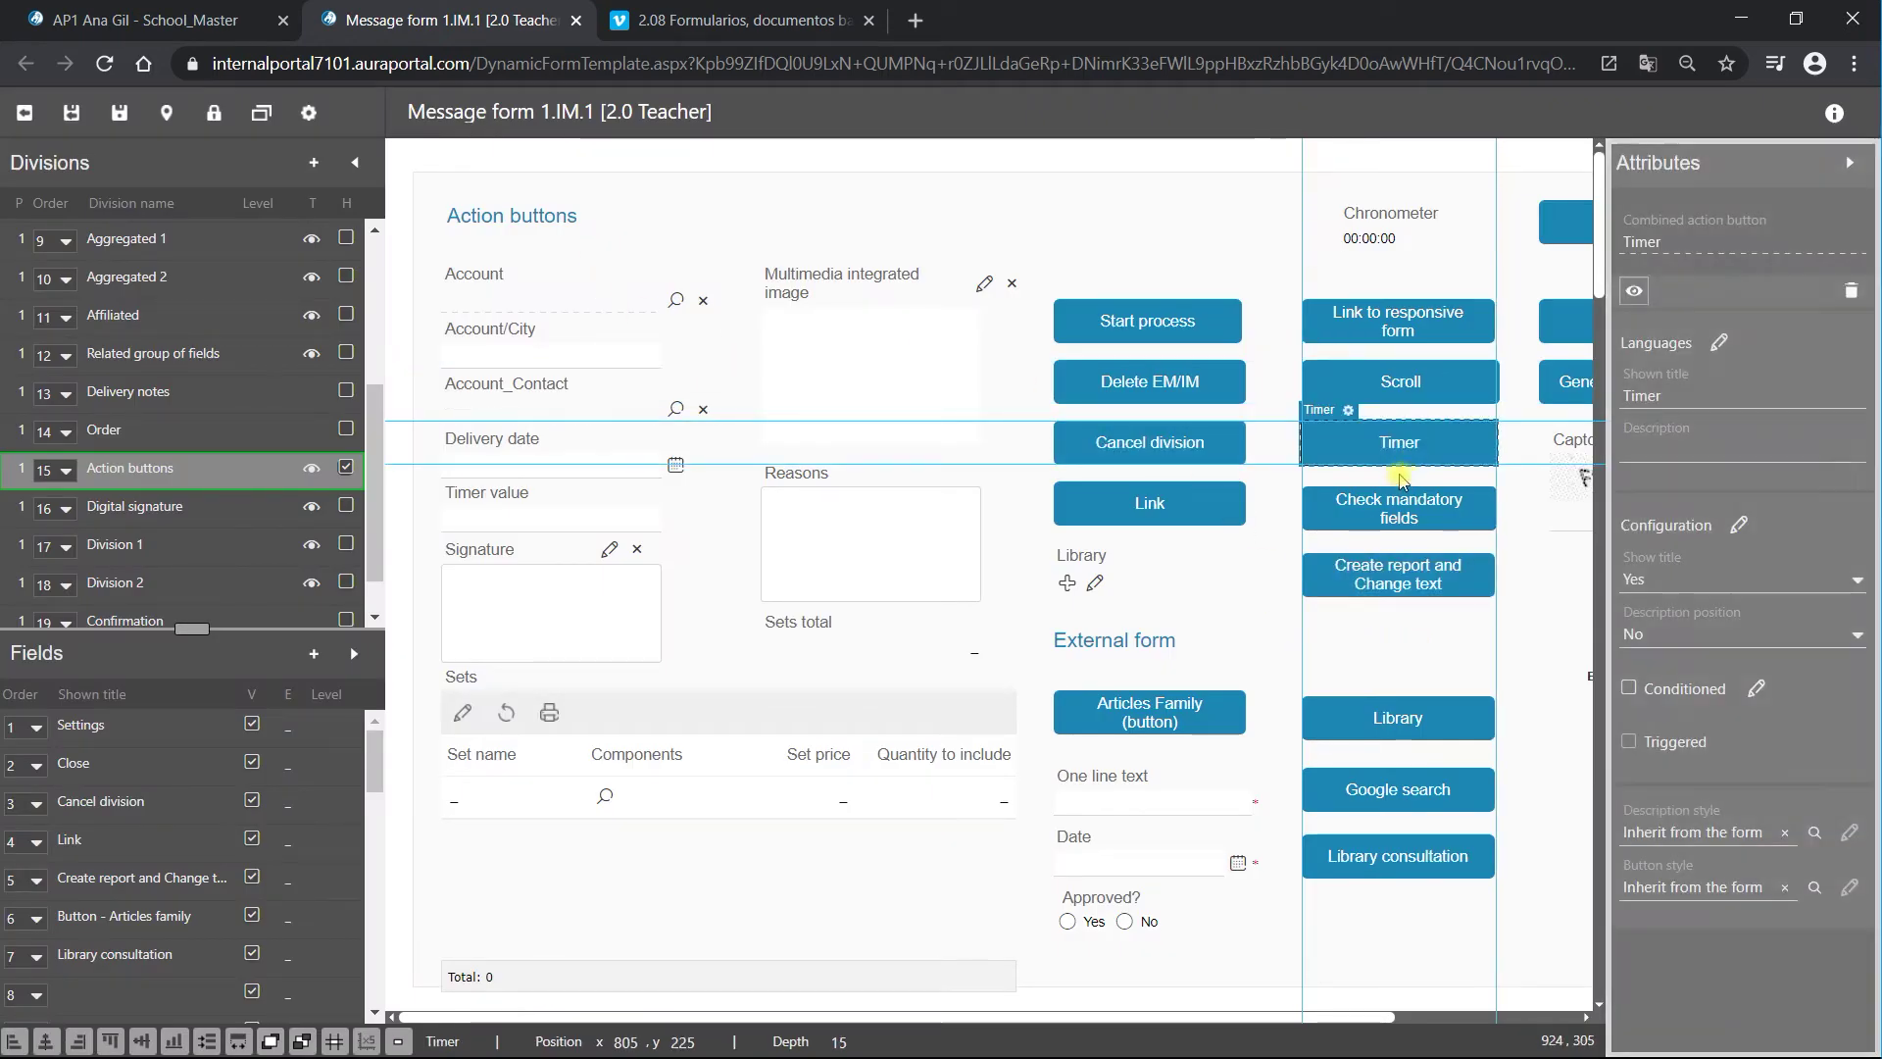
double_click(1351, 413)
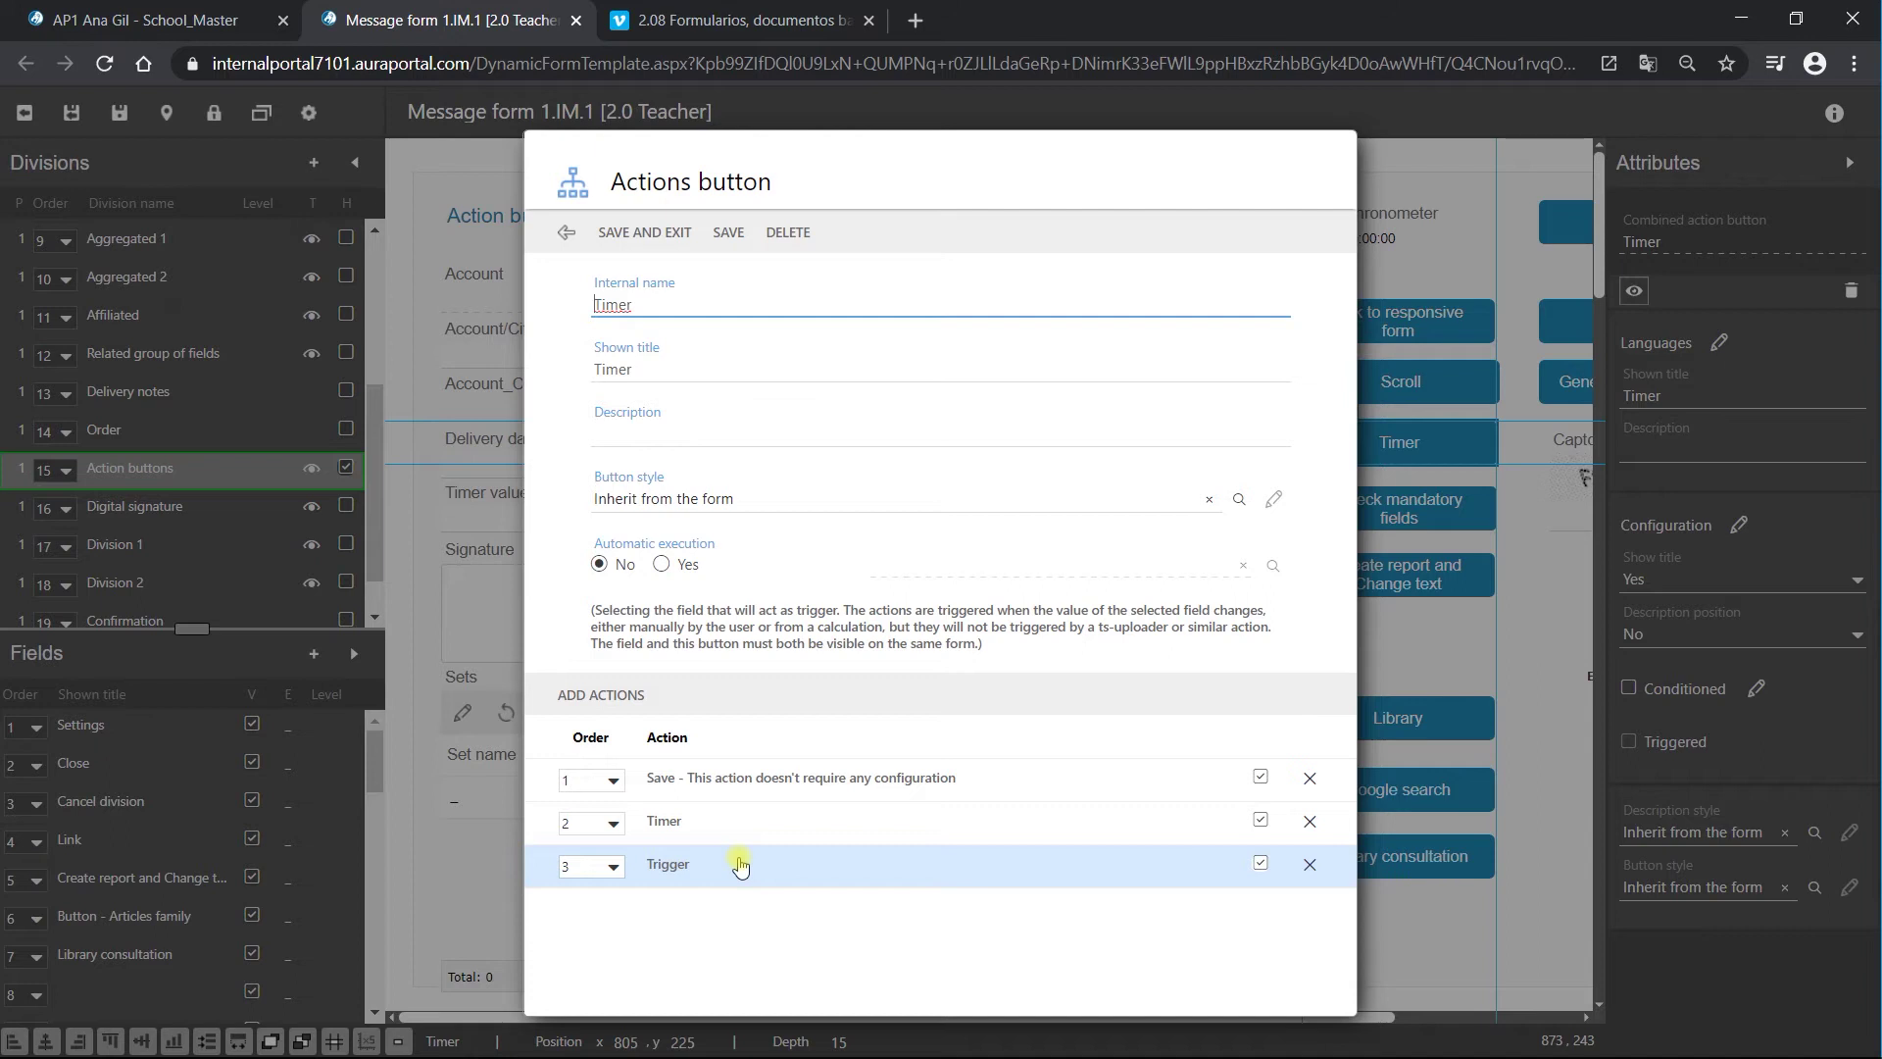
left_click(740, 828)
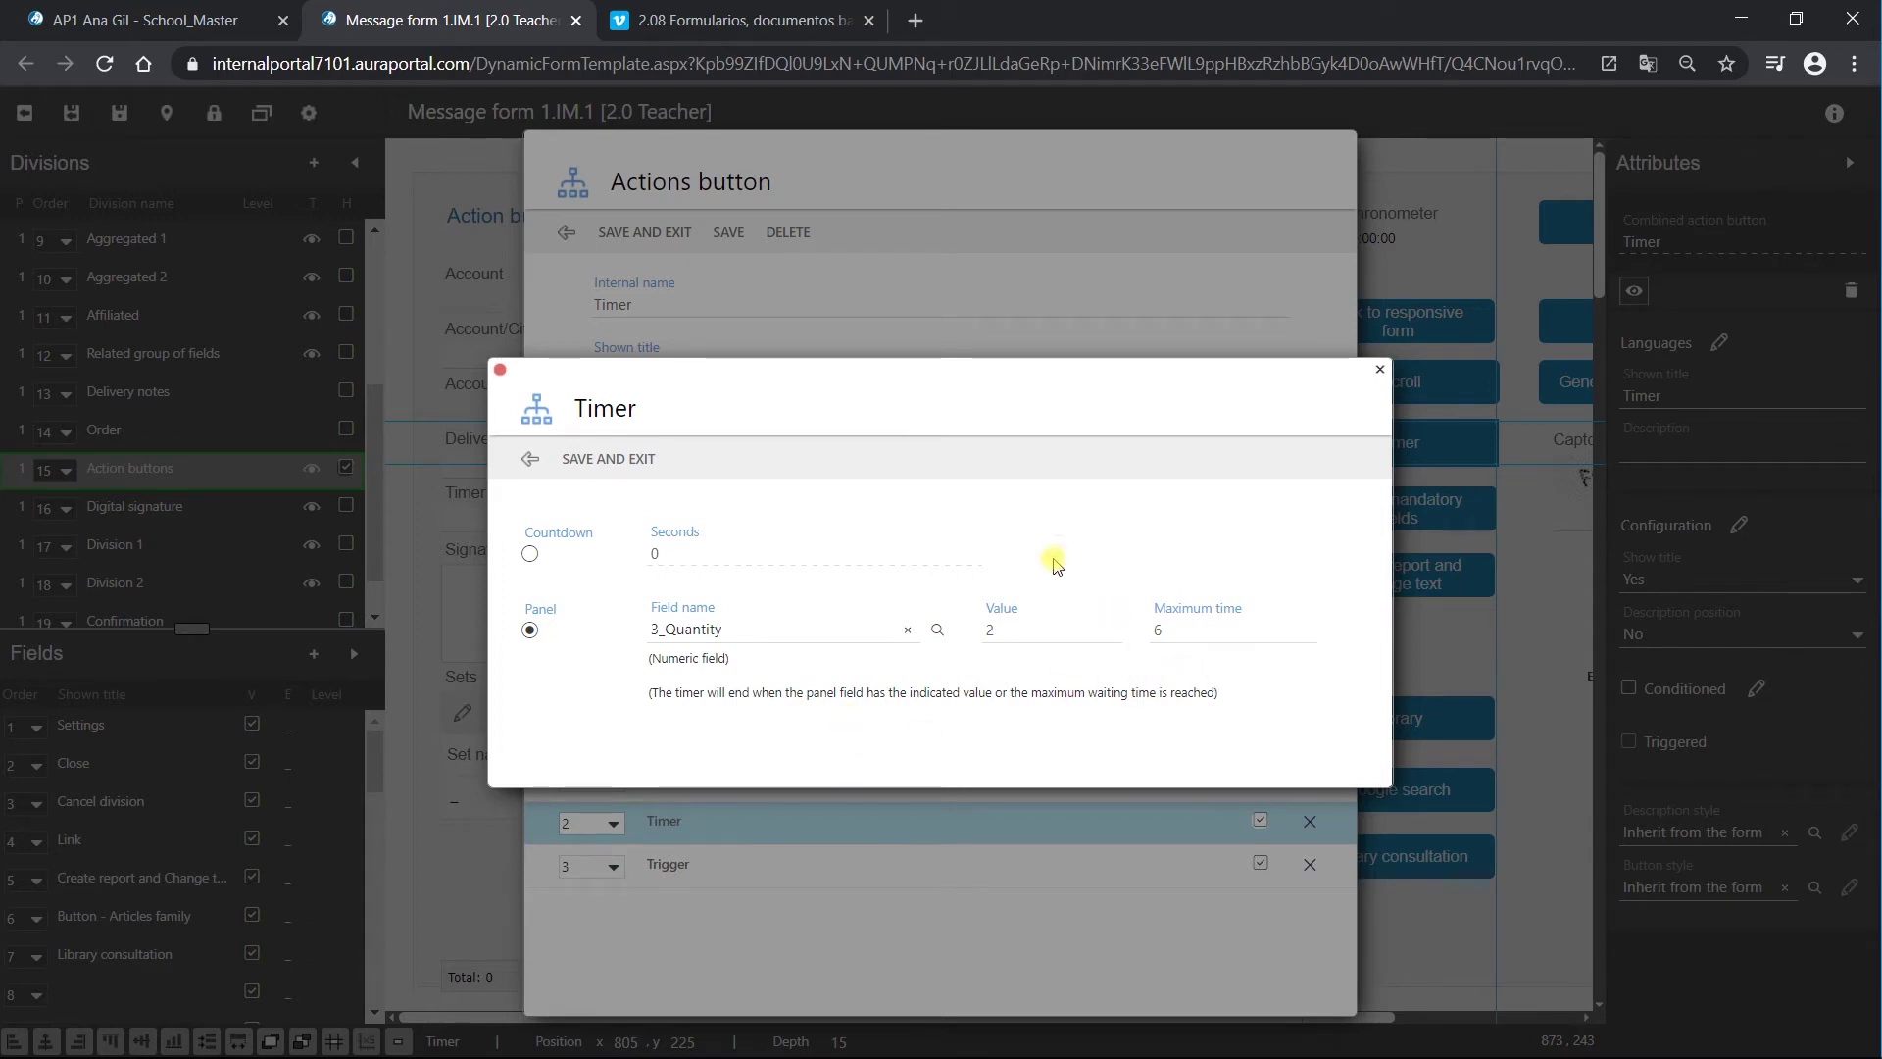
left_click(608, 459)
left_click(612, 233)
left_click(72, 114)
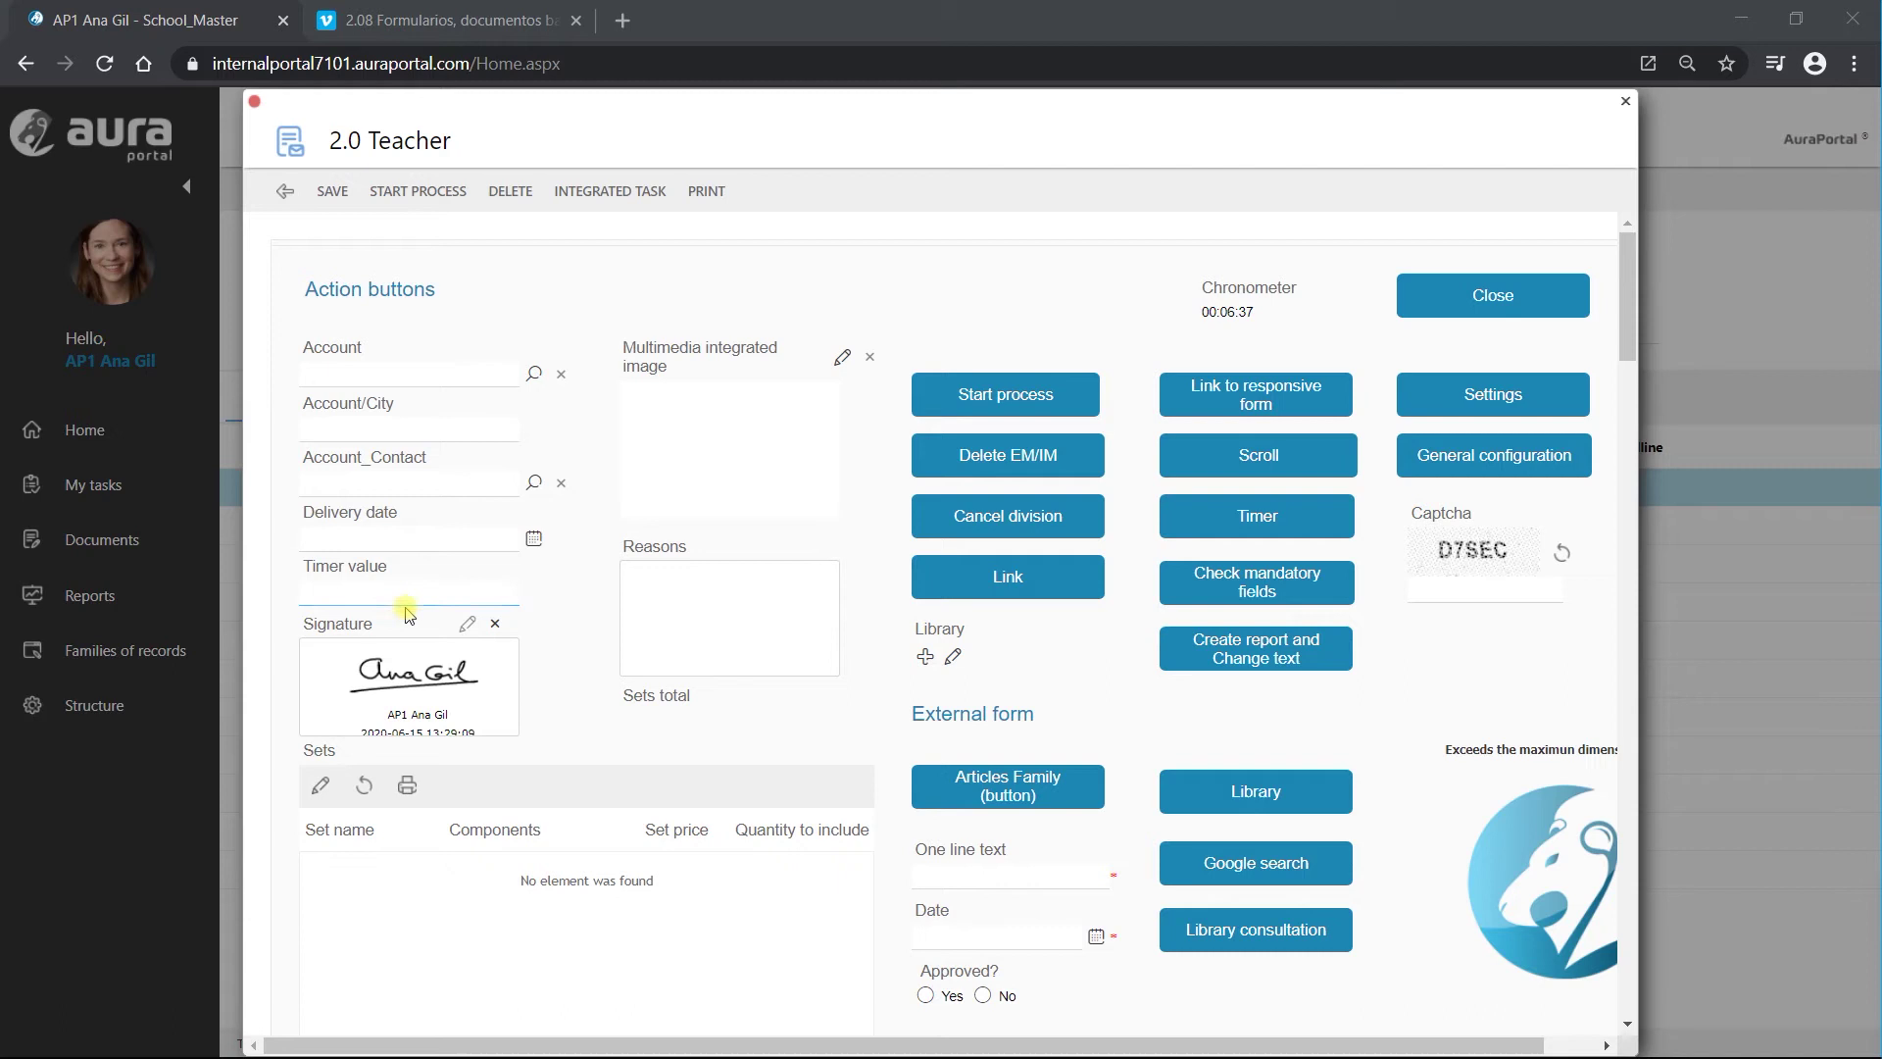
Set the Timer value to 2, run the Timer button and return to the Action buttons division
left_click(505, 597)
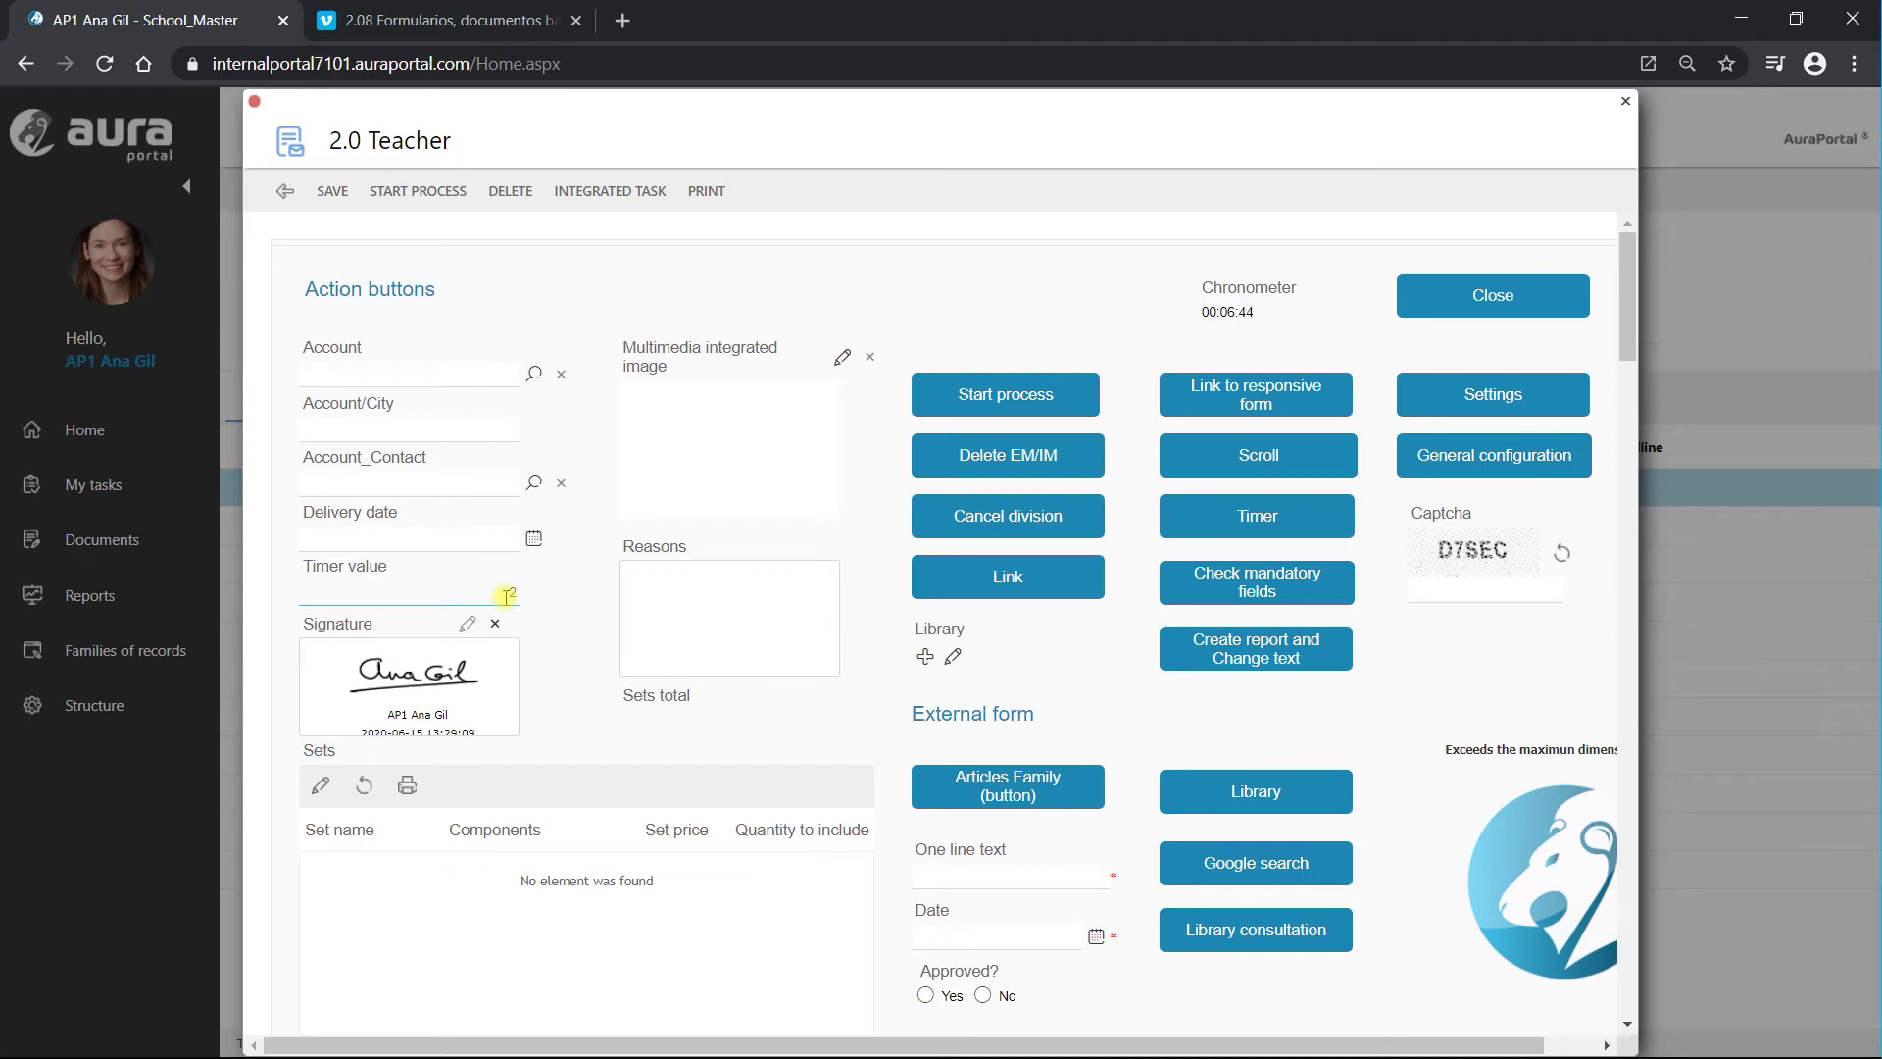
left_click(1237, 521)
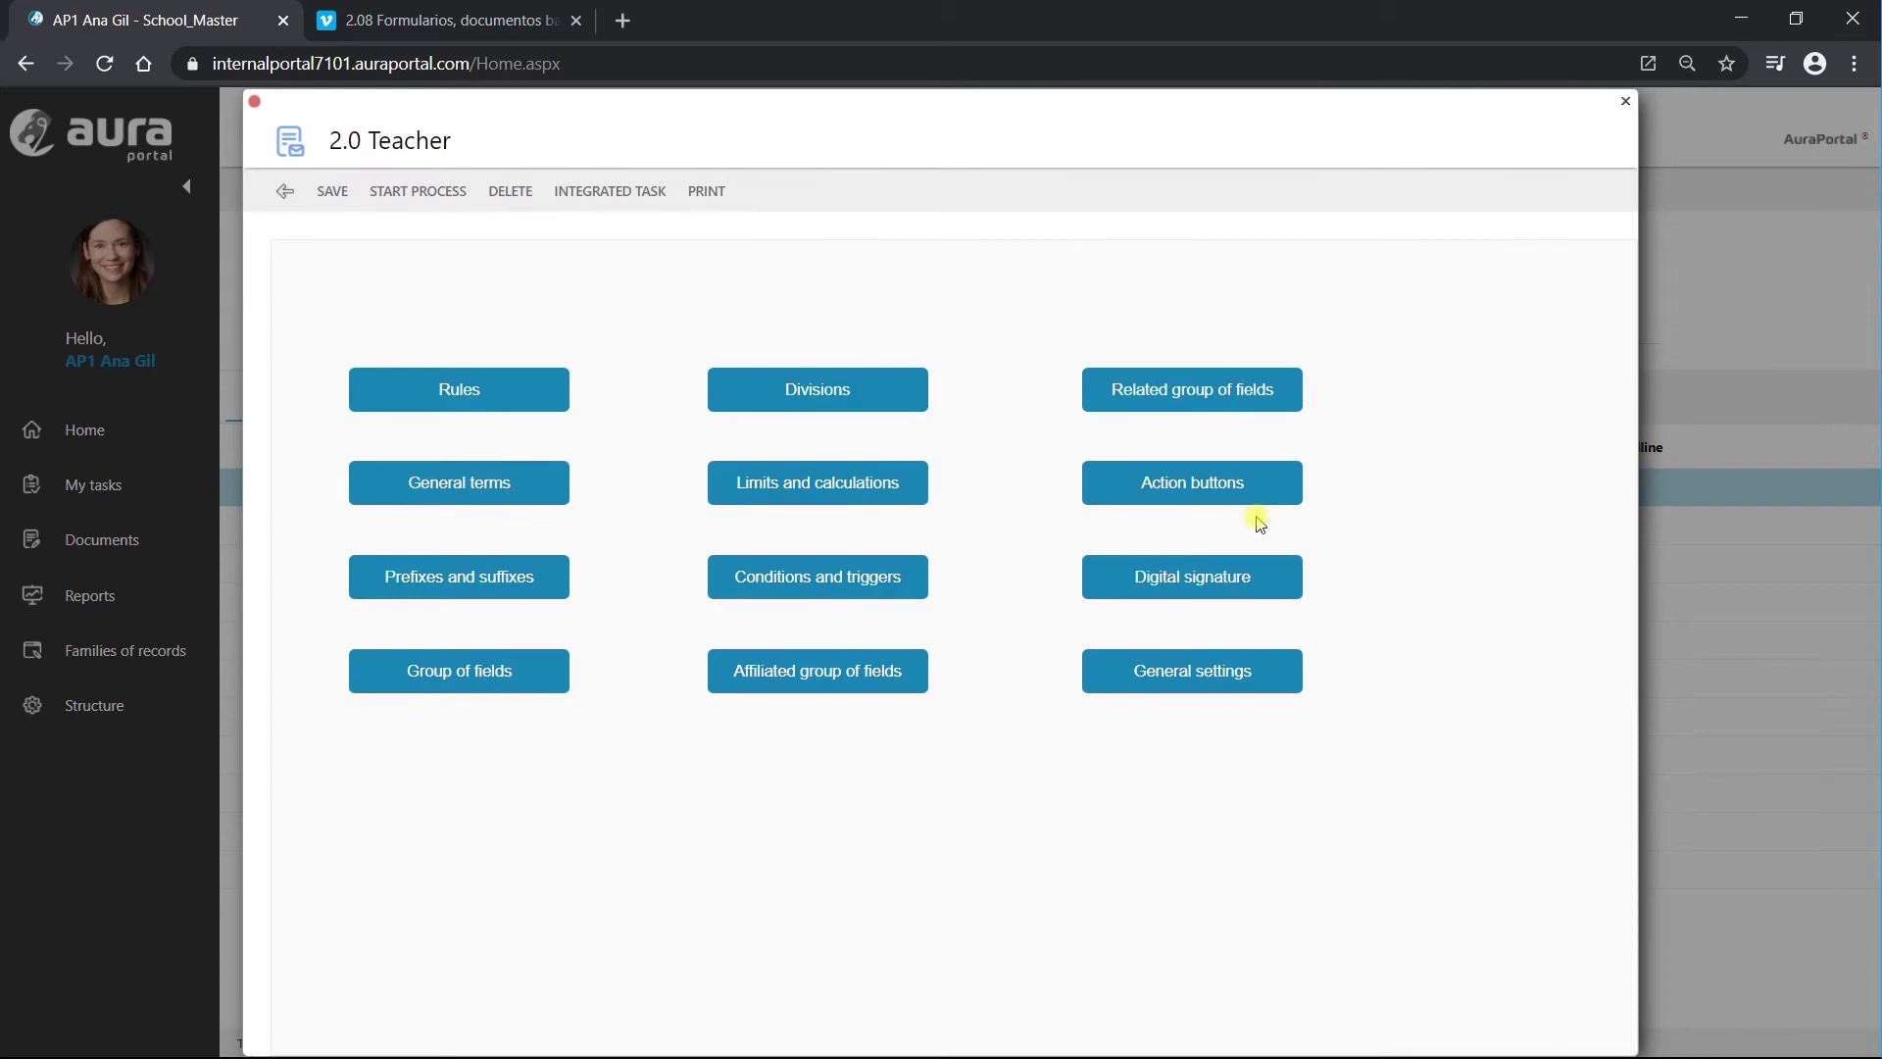
left_click(1202, 480)
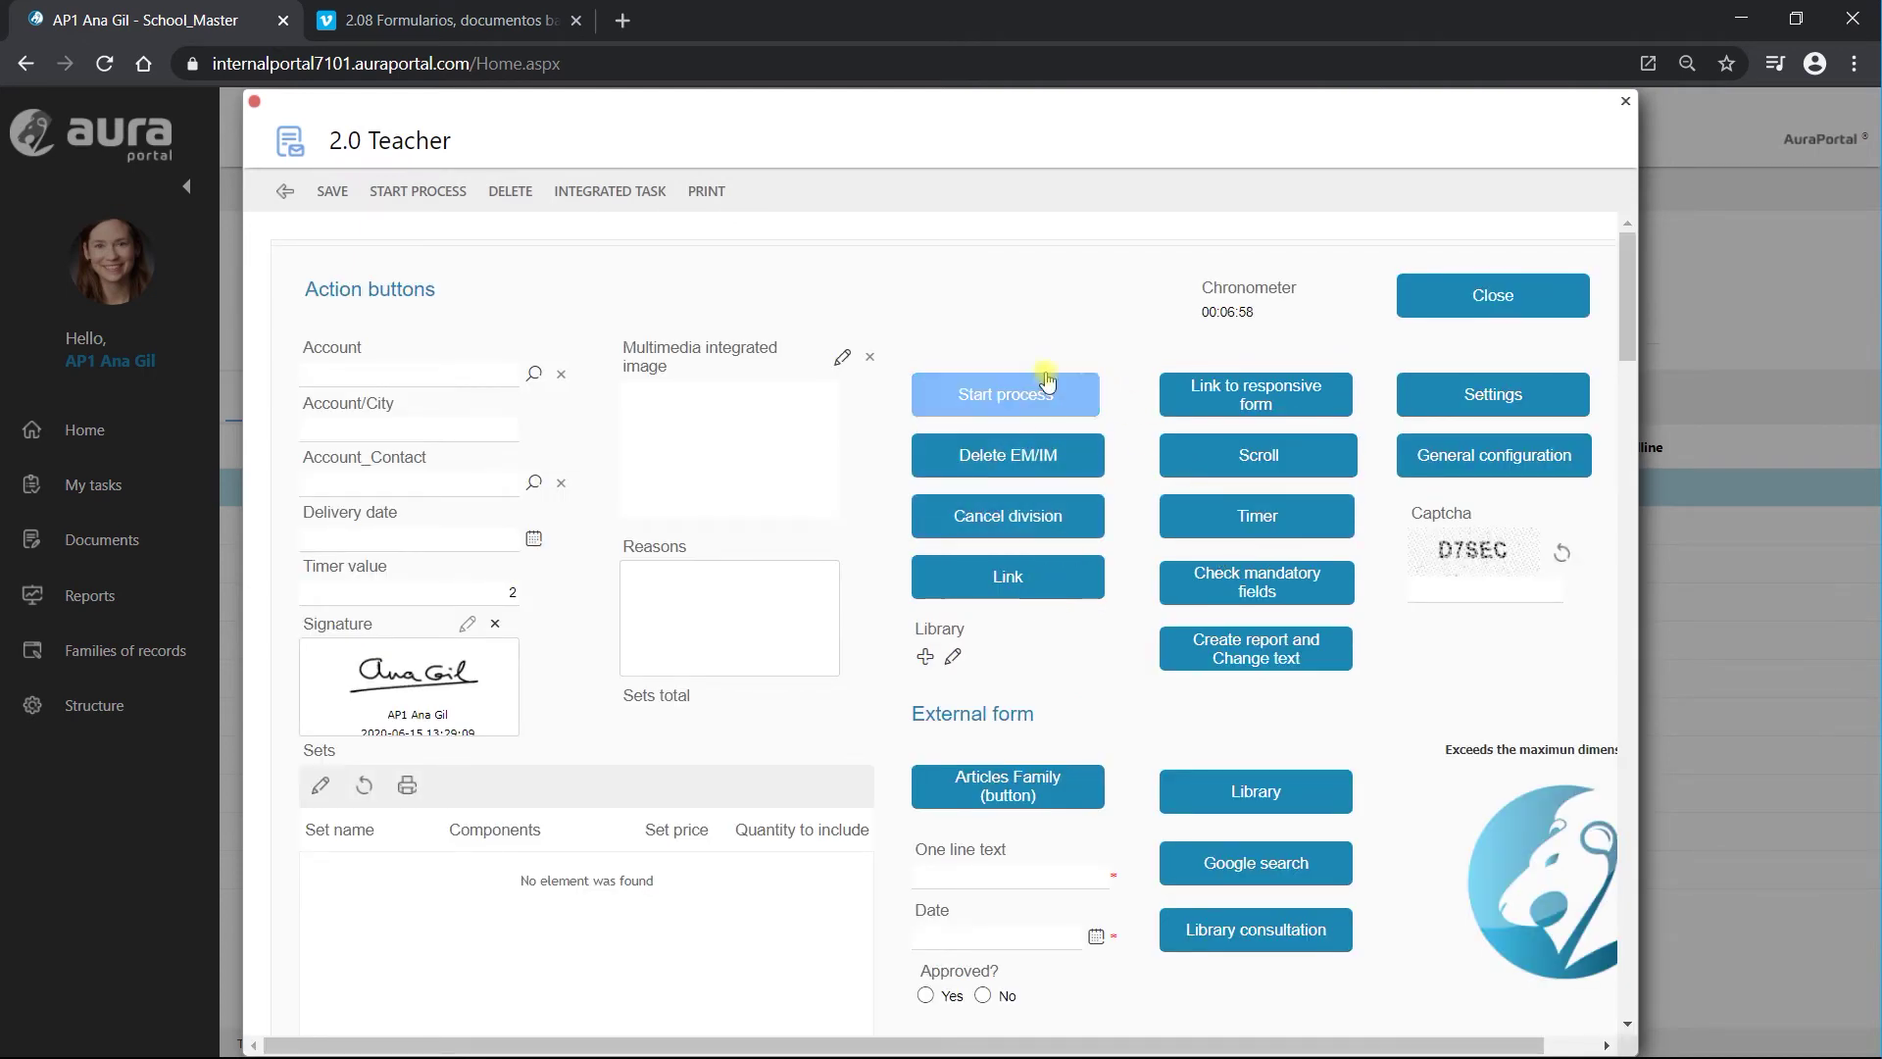
Try the Link button and close the website it opens
left_click(1009, 582)
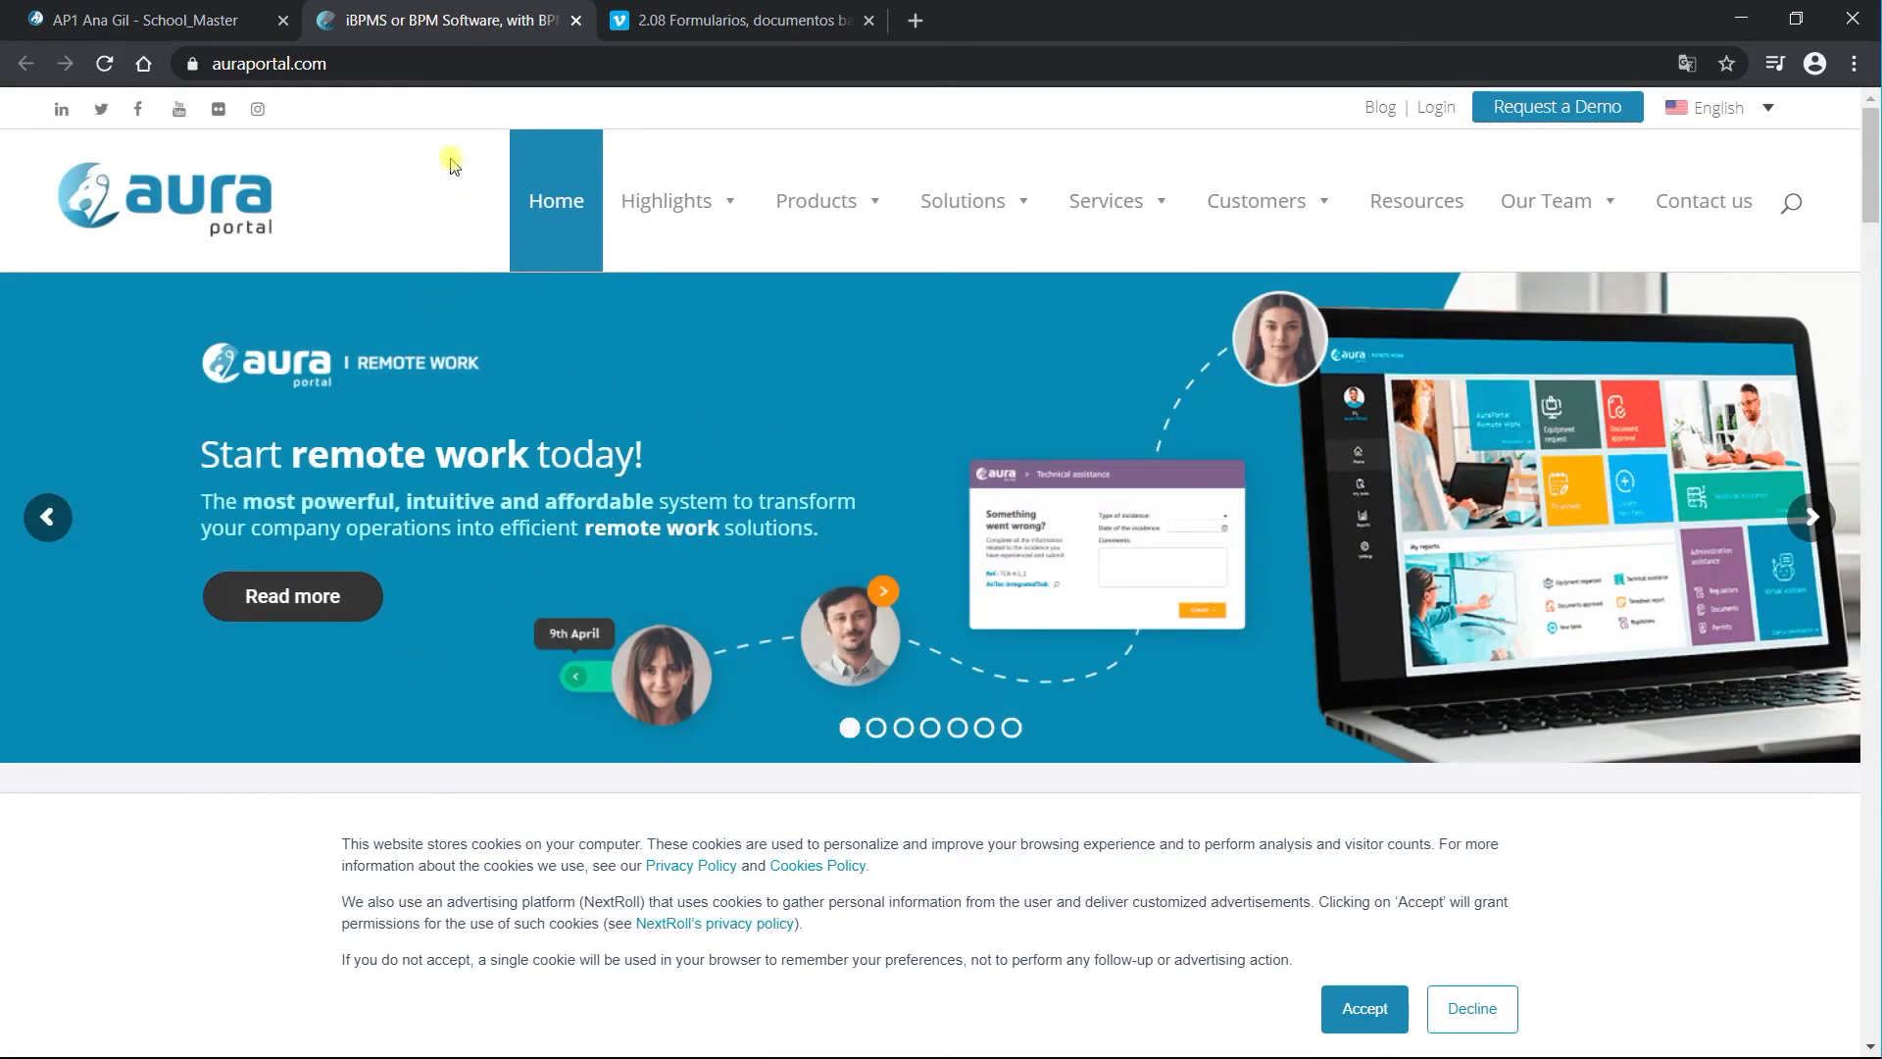
left_click(577, 22)
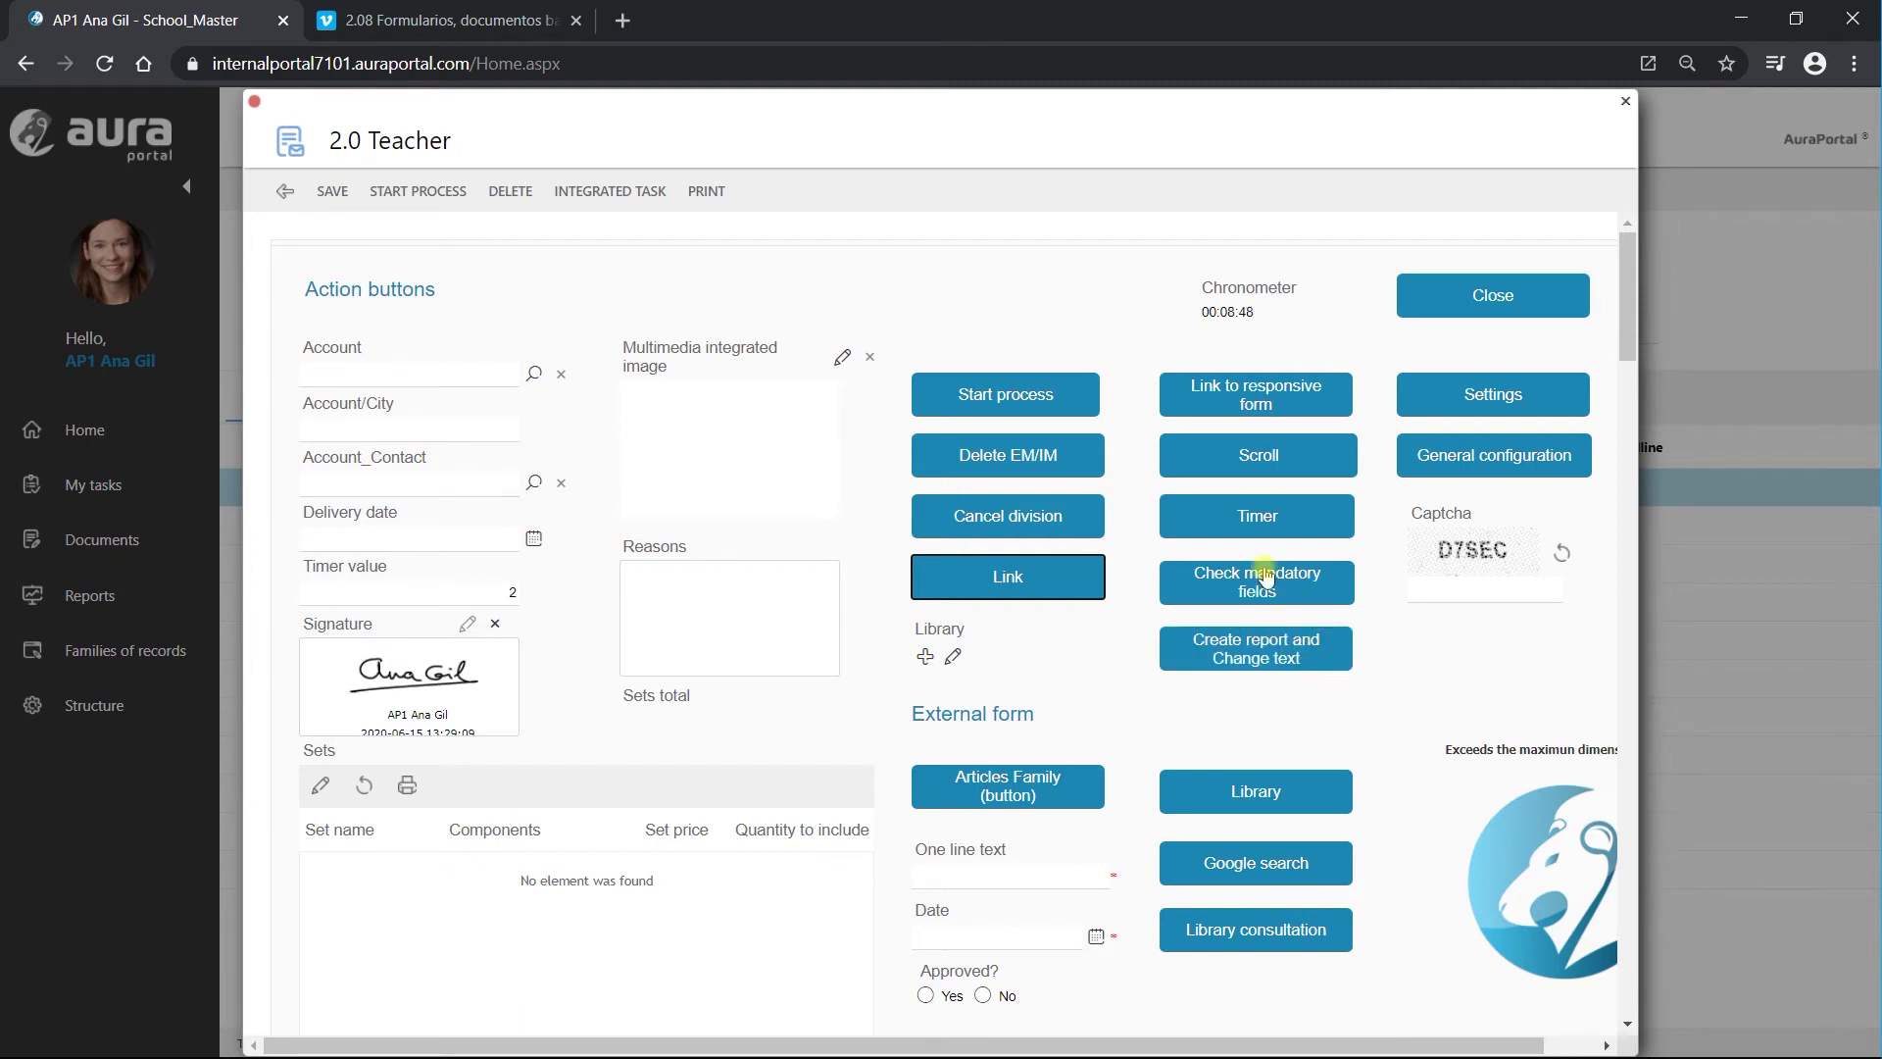
left_click(1206, 594)
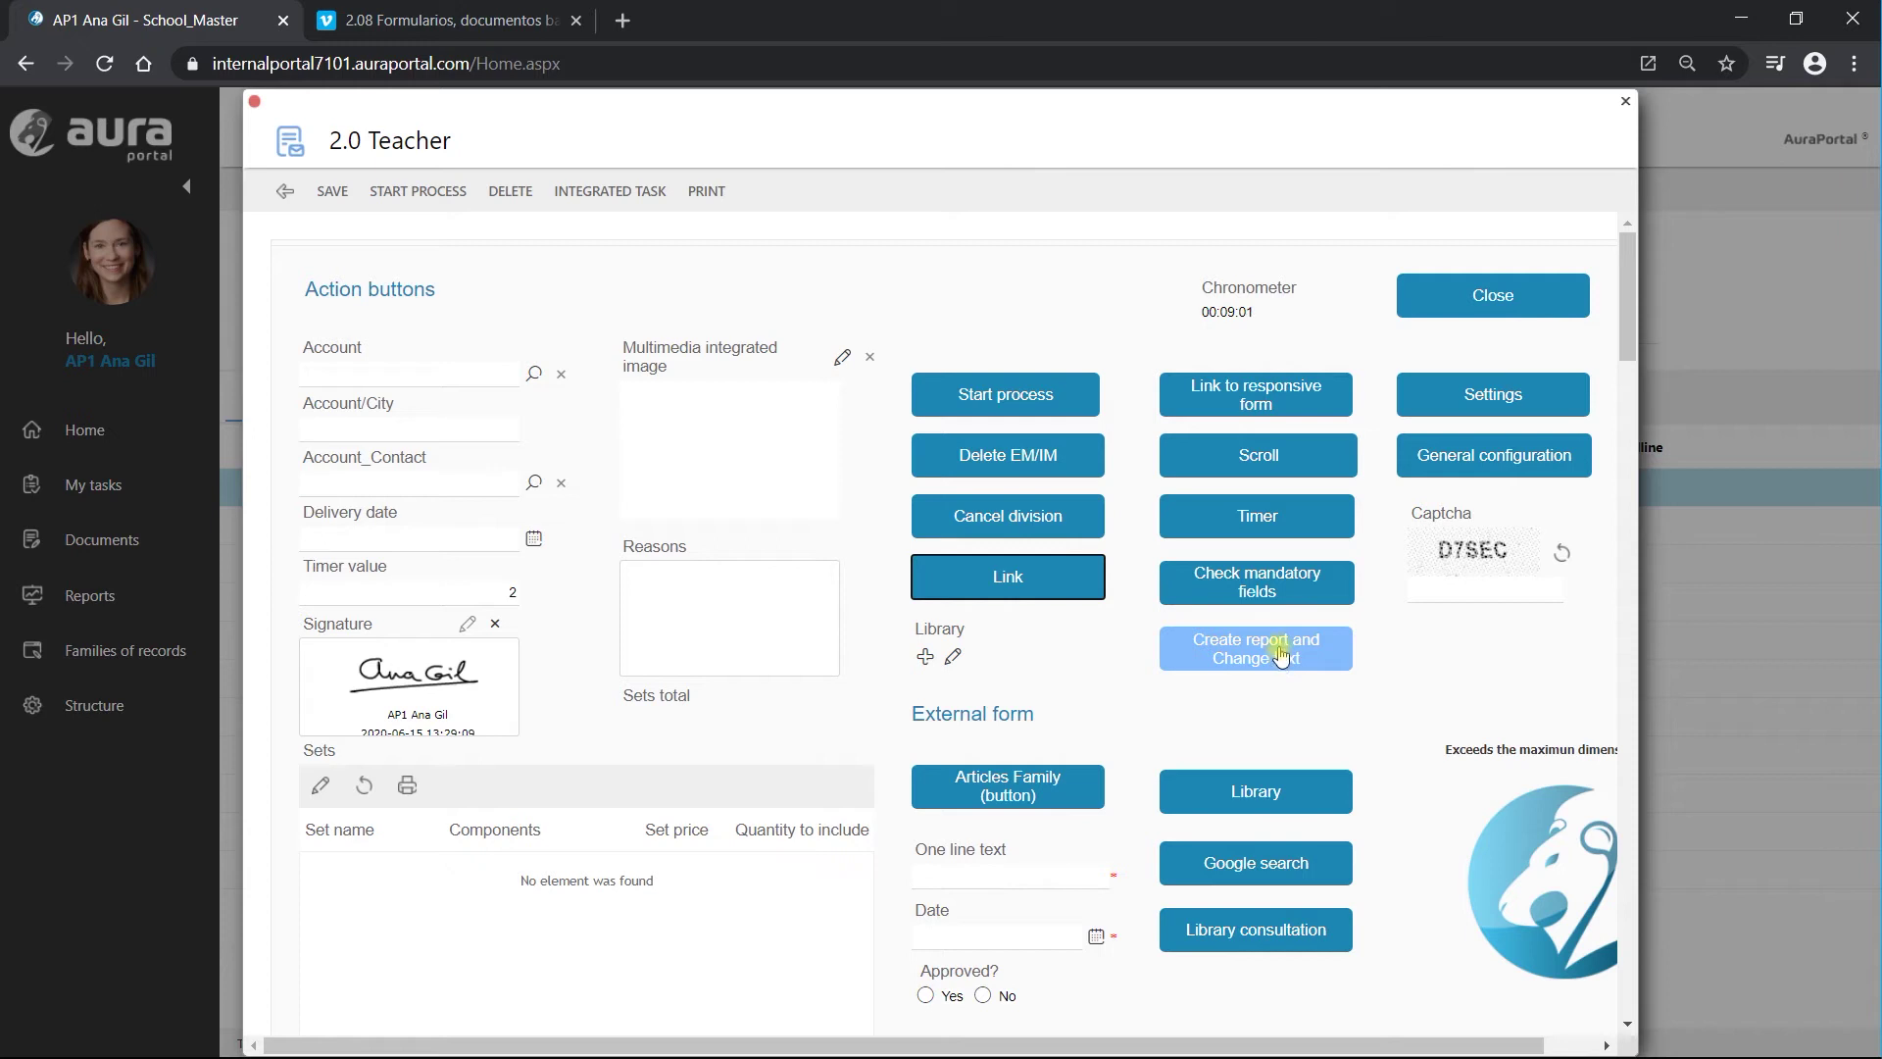
Open the form editor and examine the Change button text action of the Create report and Change text button
left_click(1499, 393)
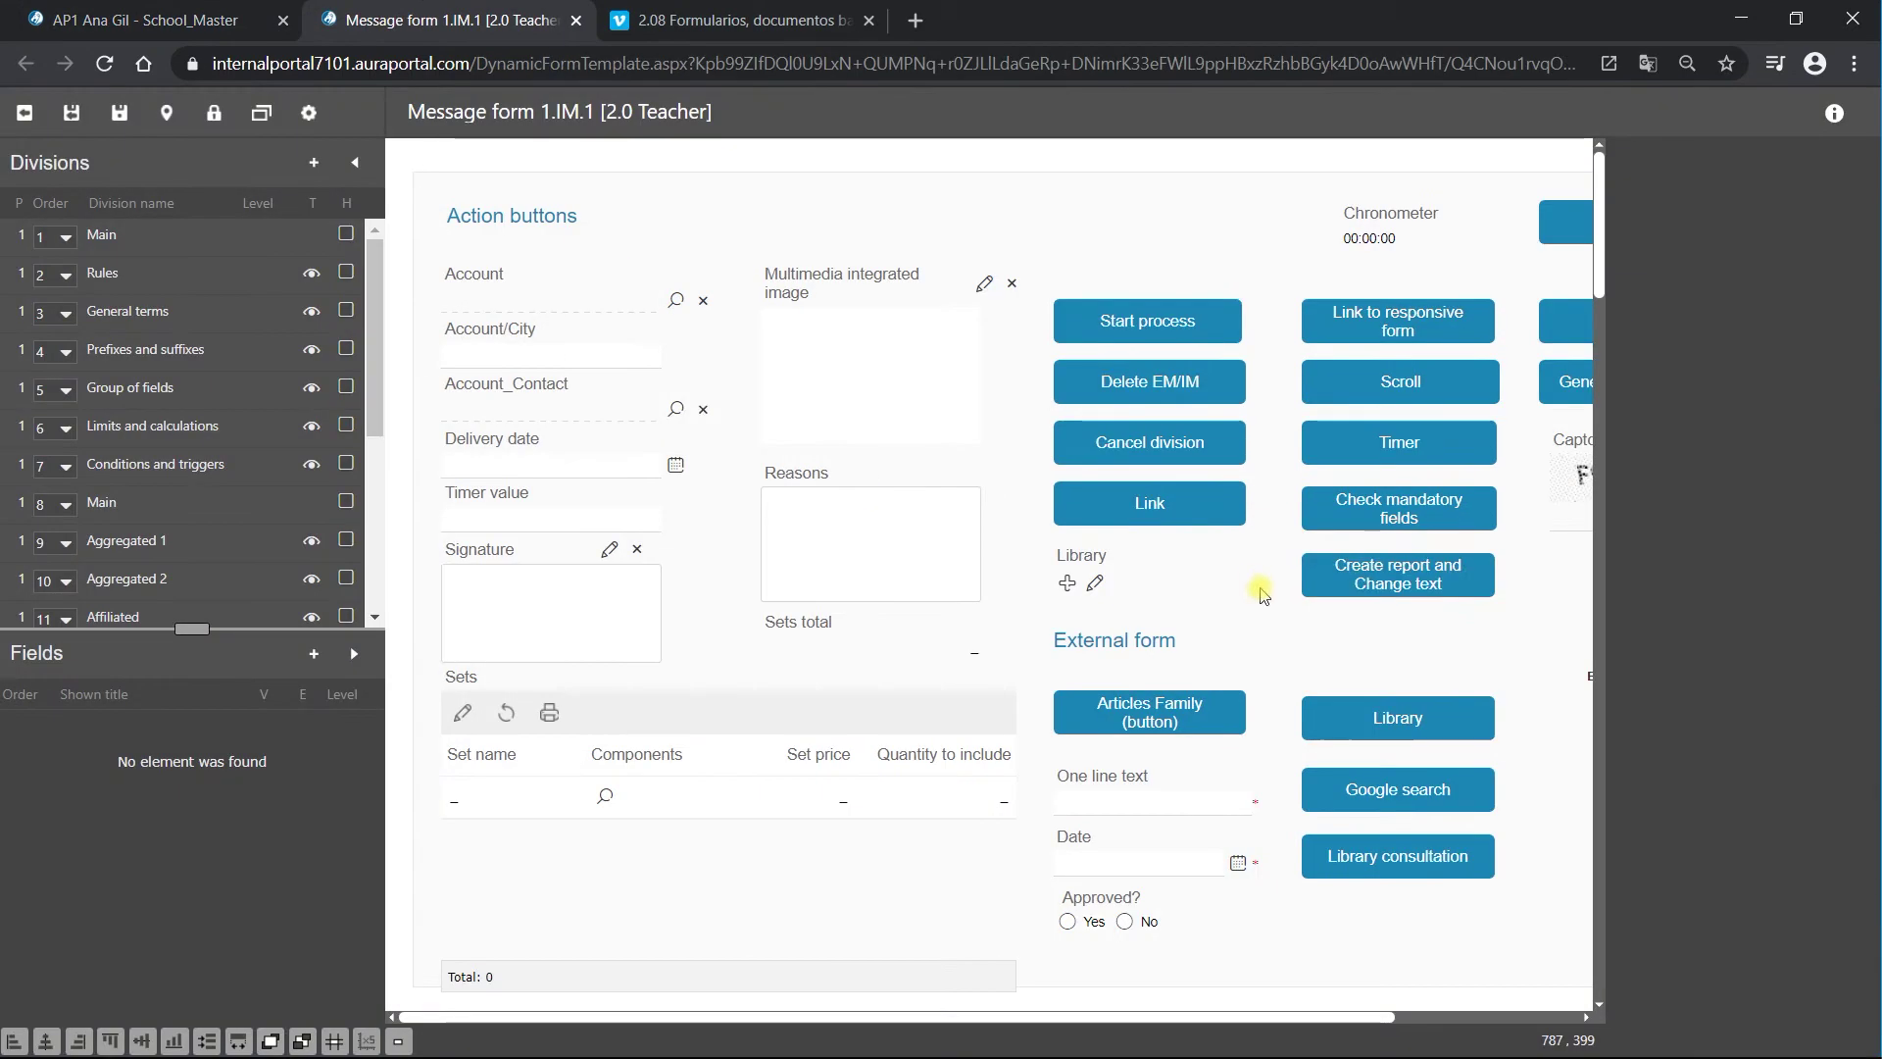
left_click(1377, 579)
left_click(1485, 543)
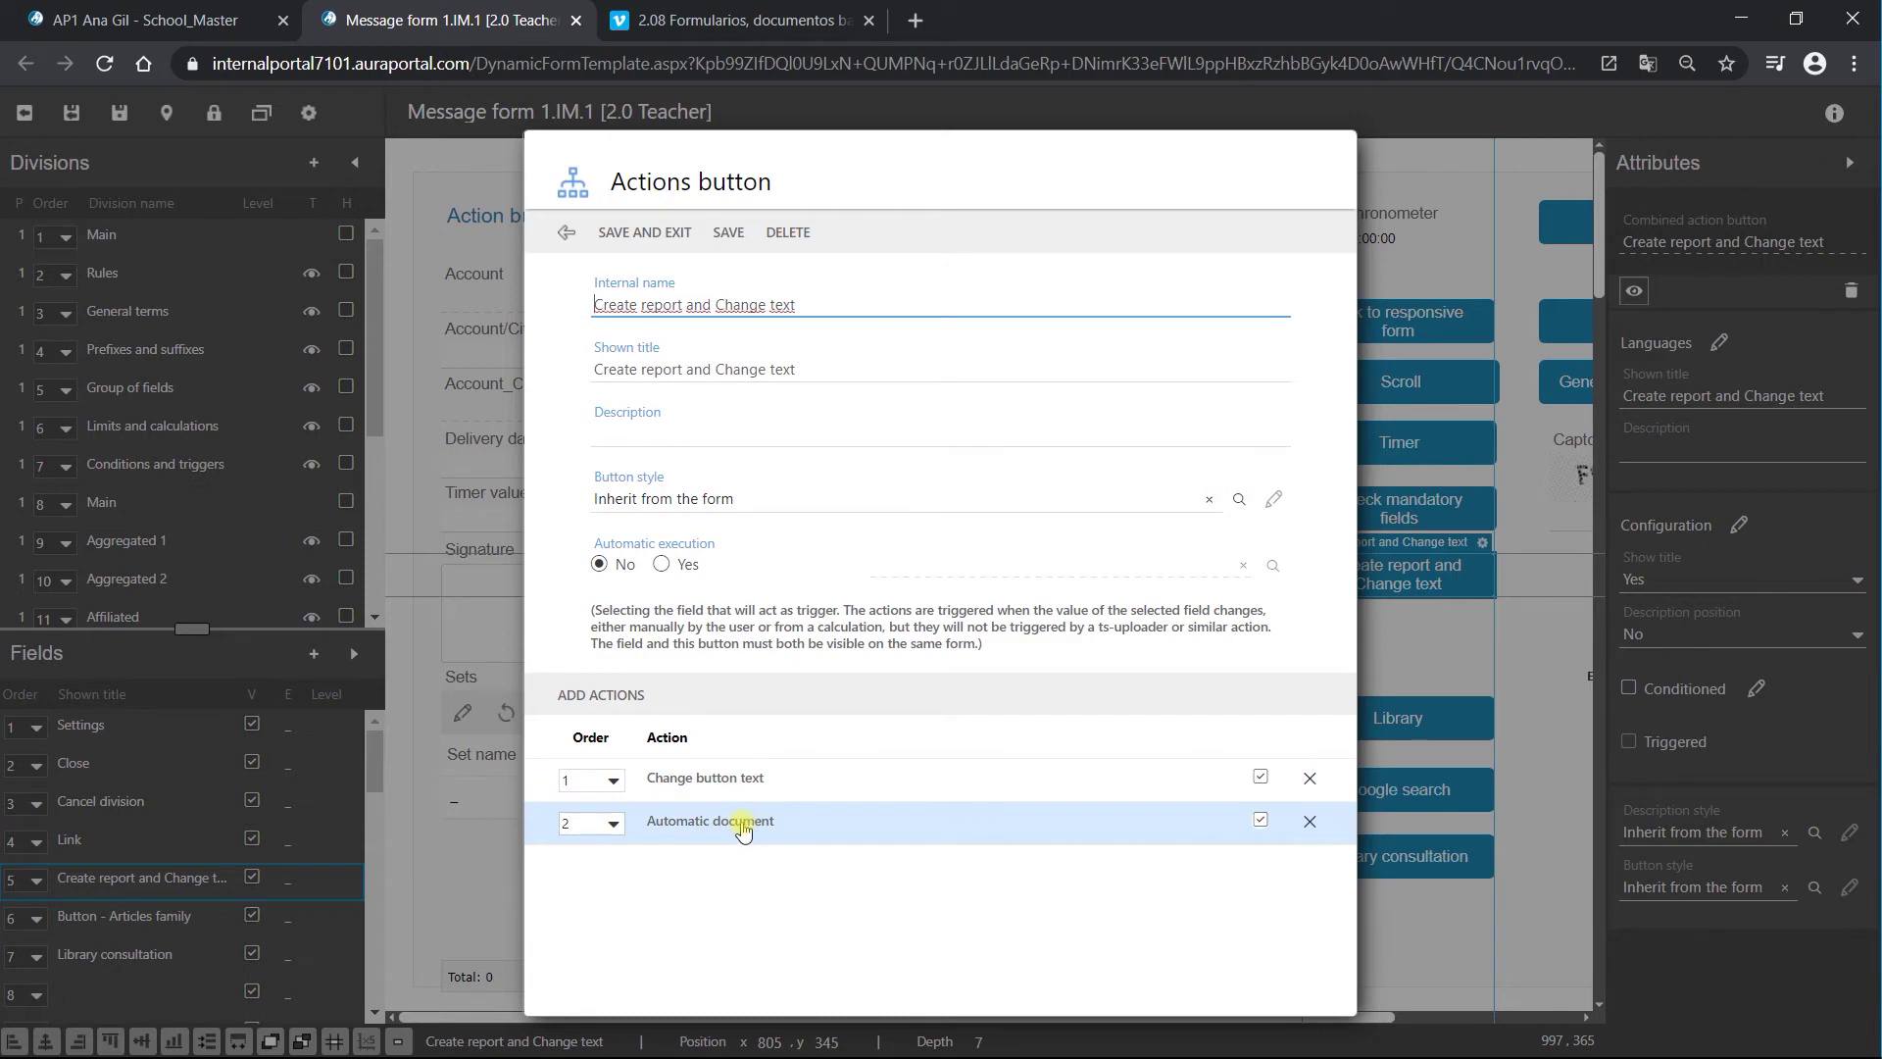
double_click(702, 780)
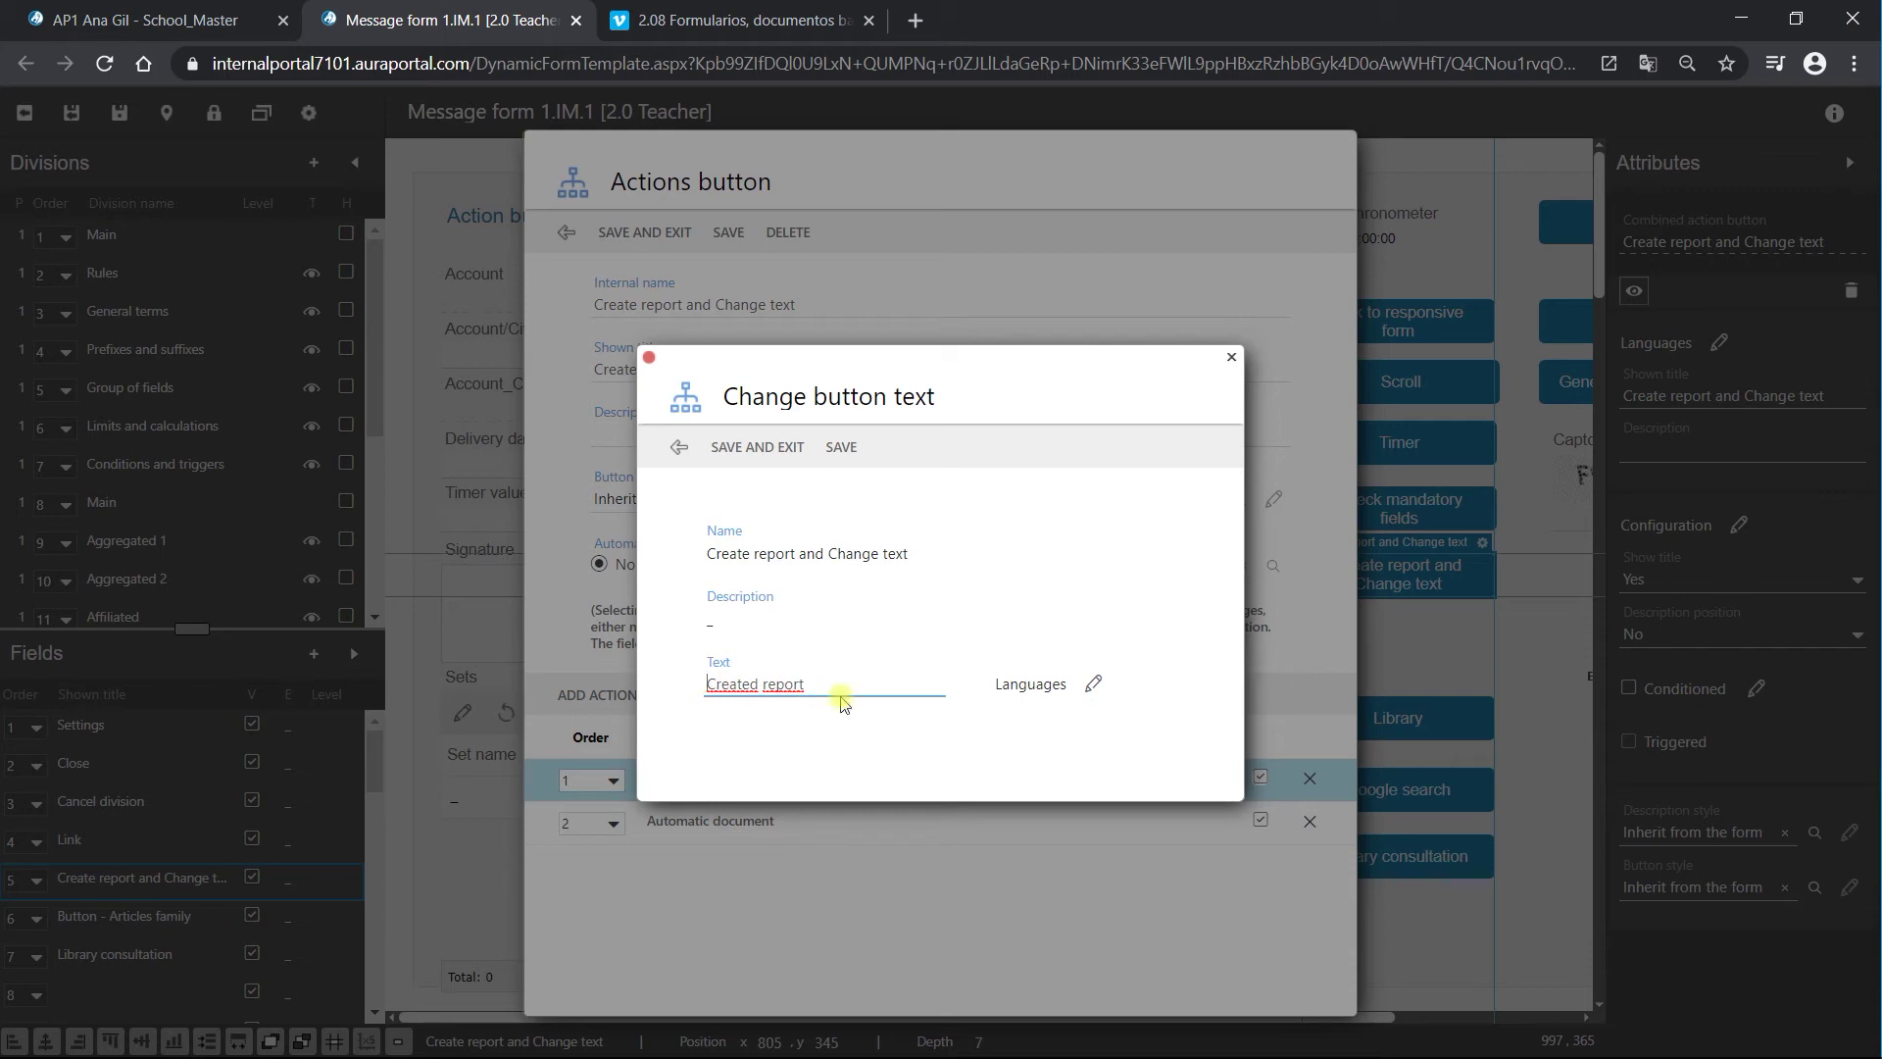
left_click(678, 449)
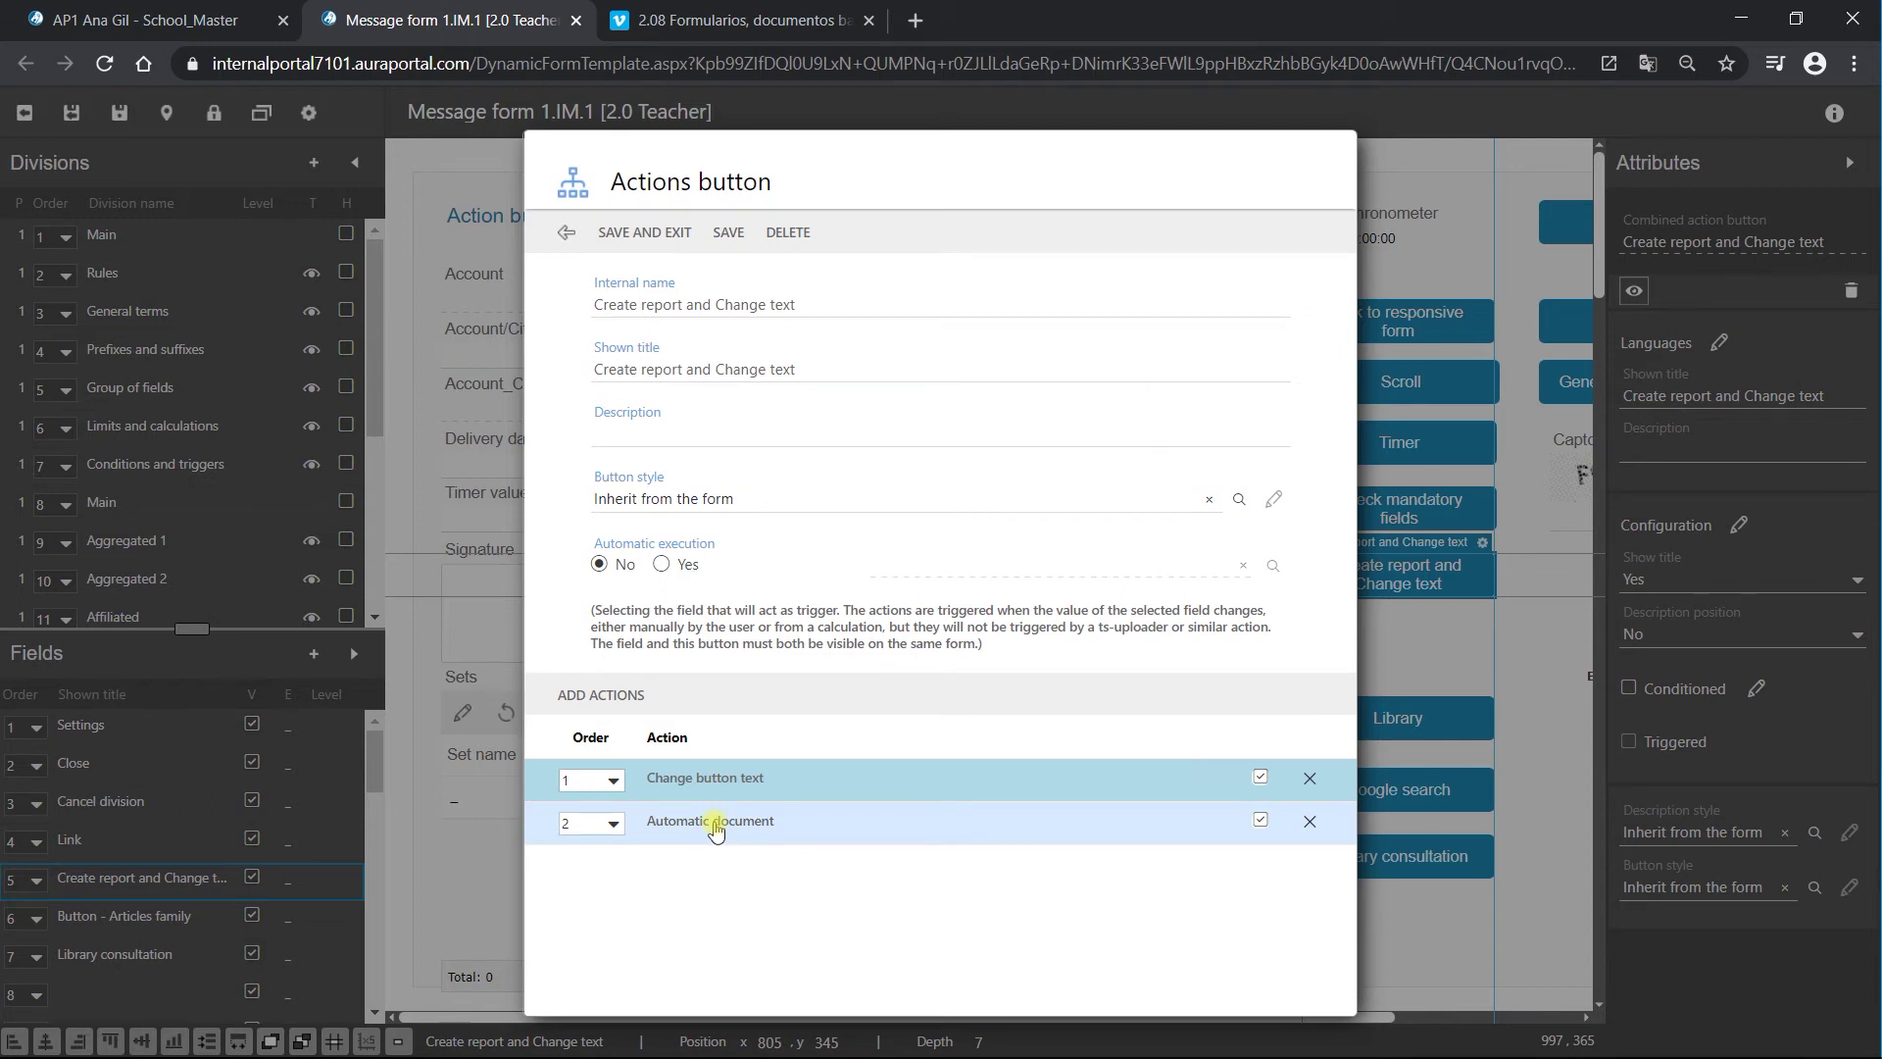
Examine the same button's Automatic document action, including its form actions, performer permissions, PDF conversion and base documents, and close the editor
left_click(716, 826)
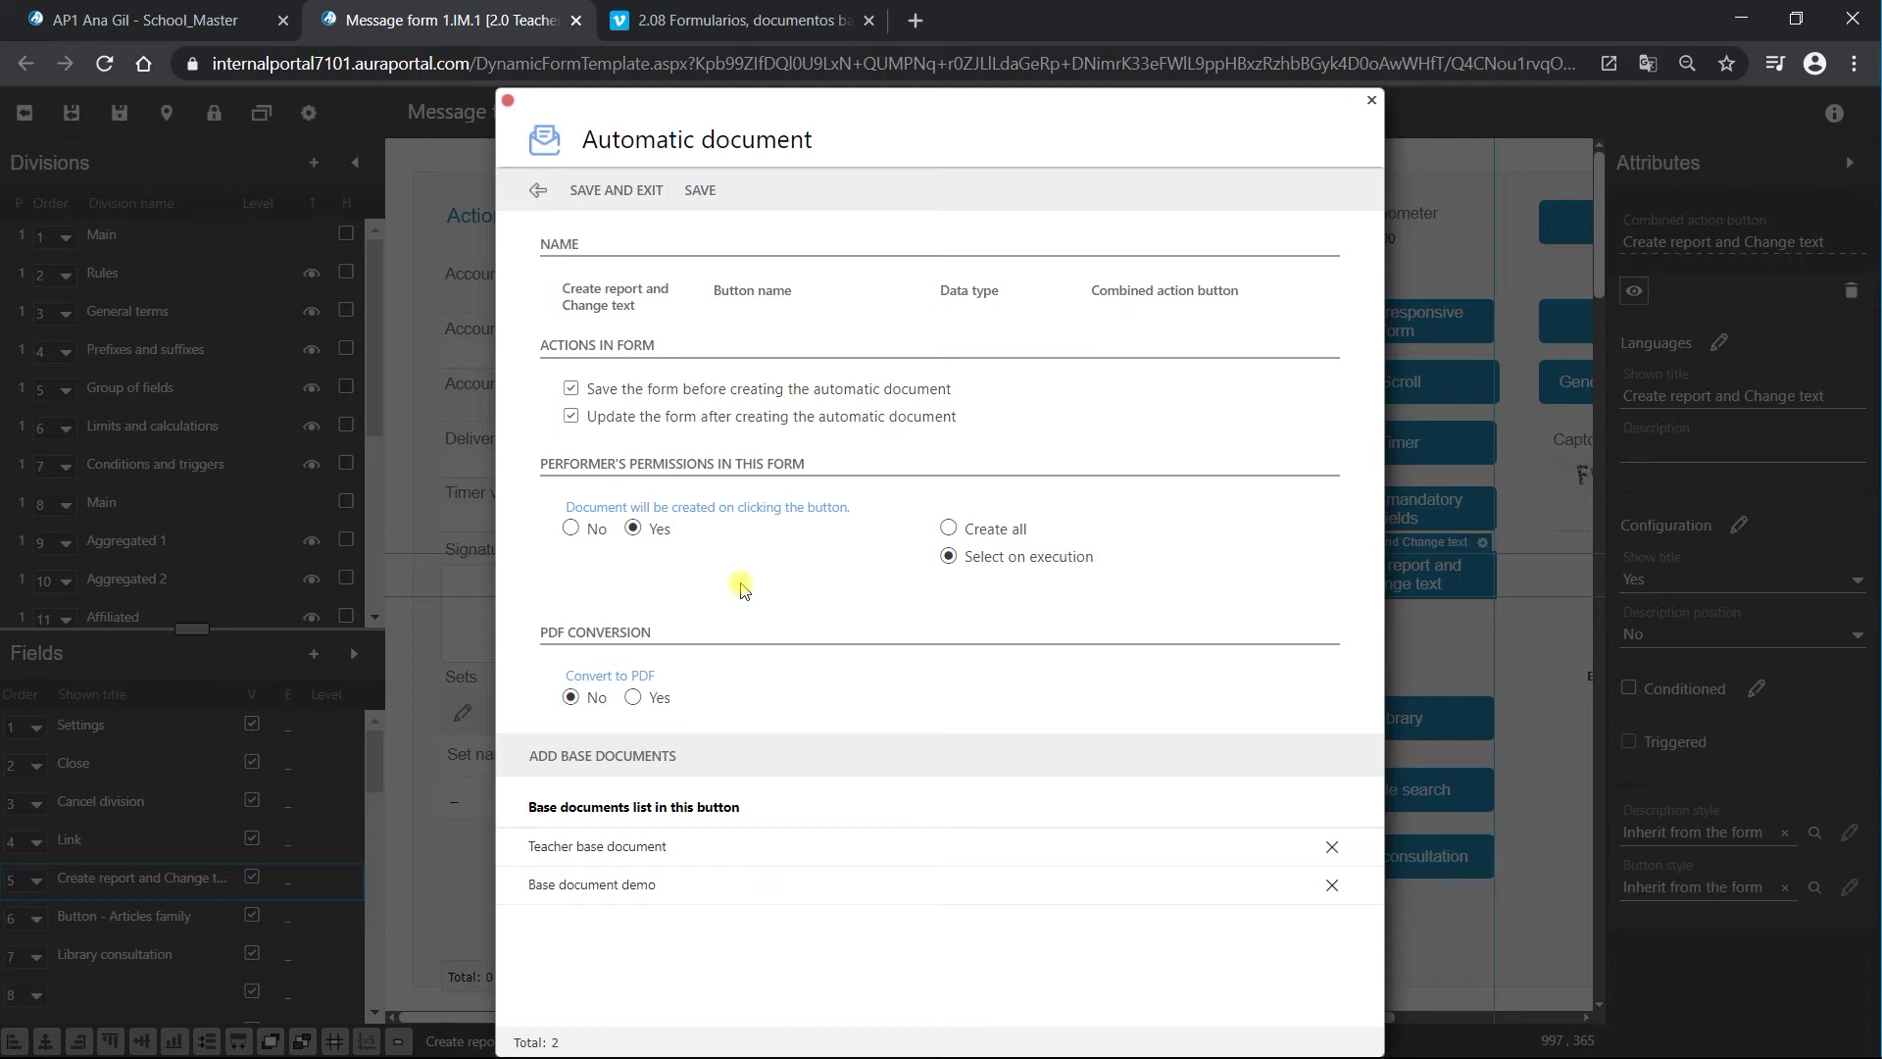
left_click(610, 192)
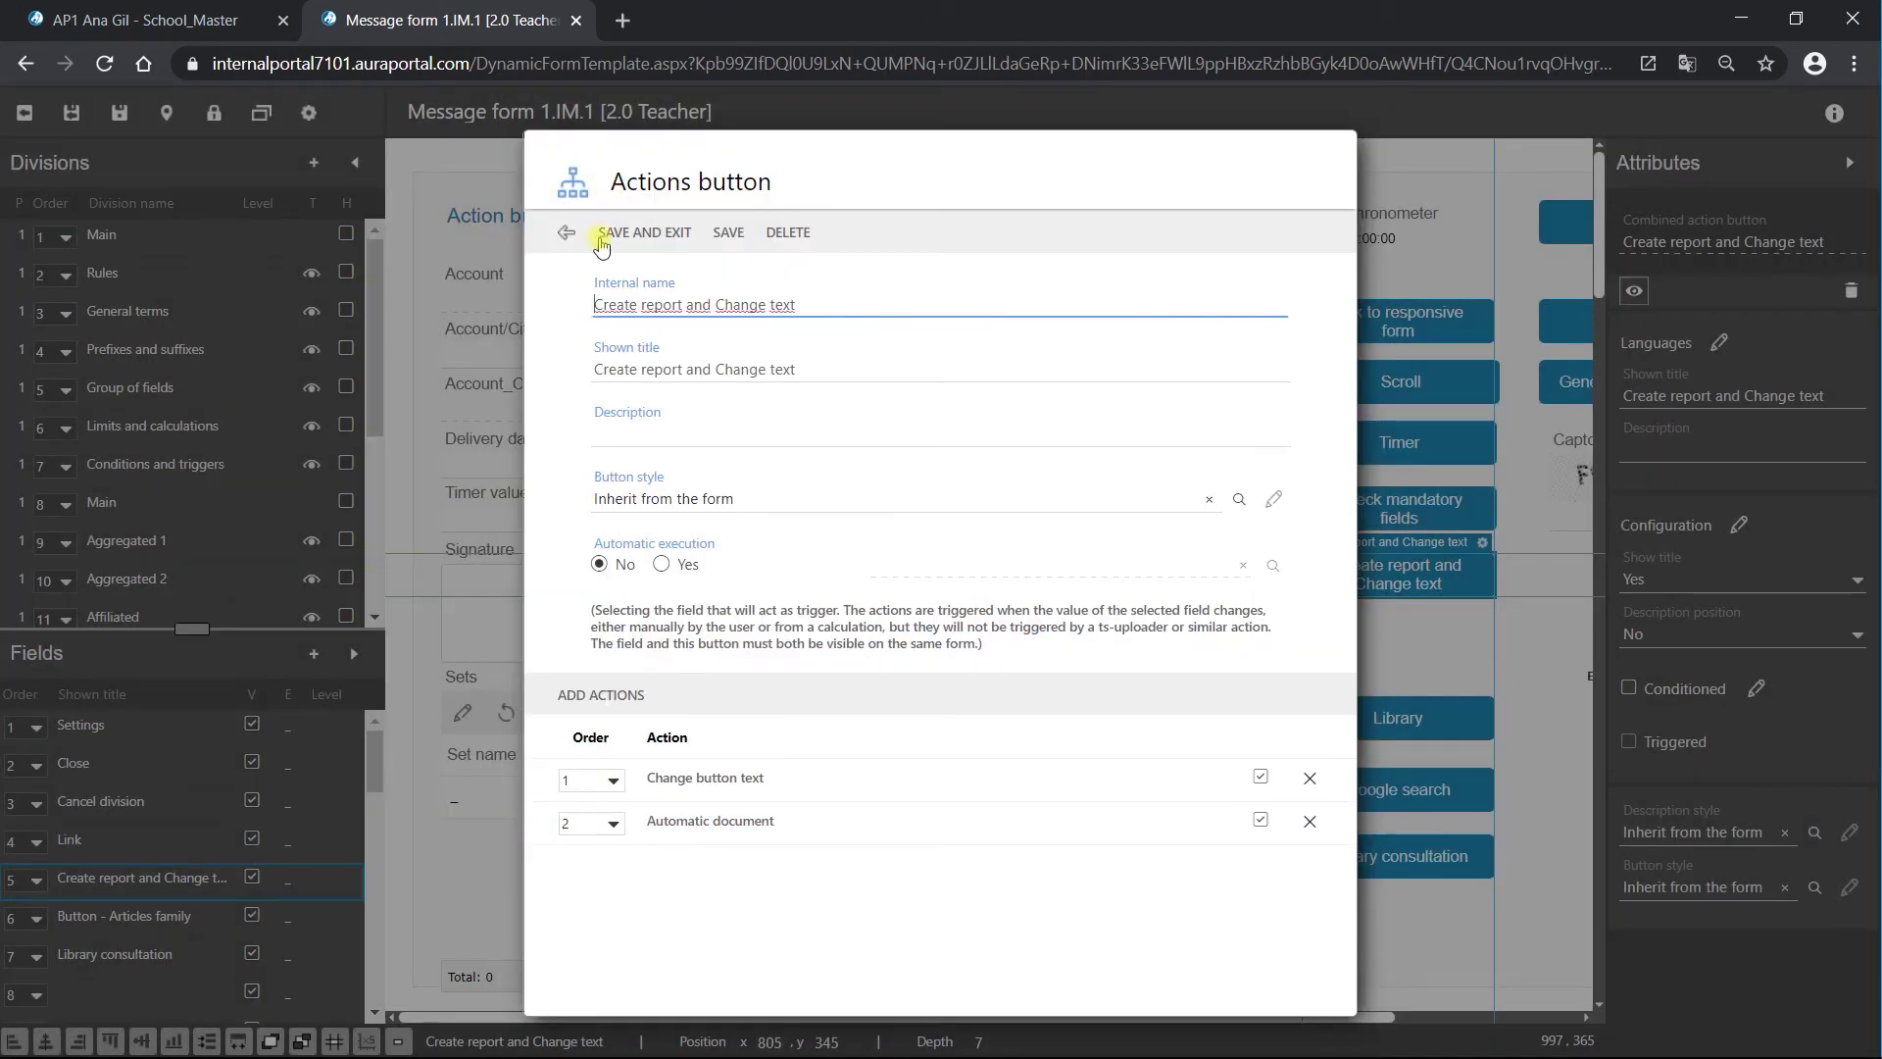
left_click(651, 227)
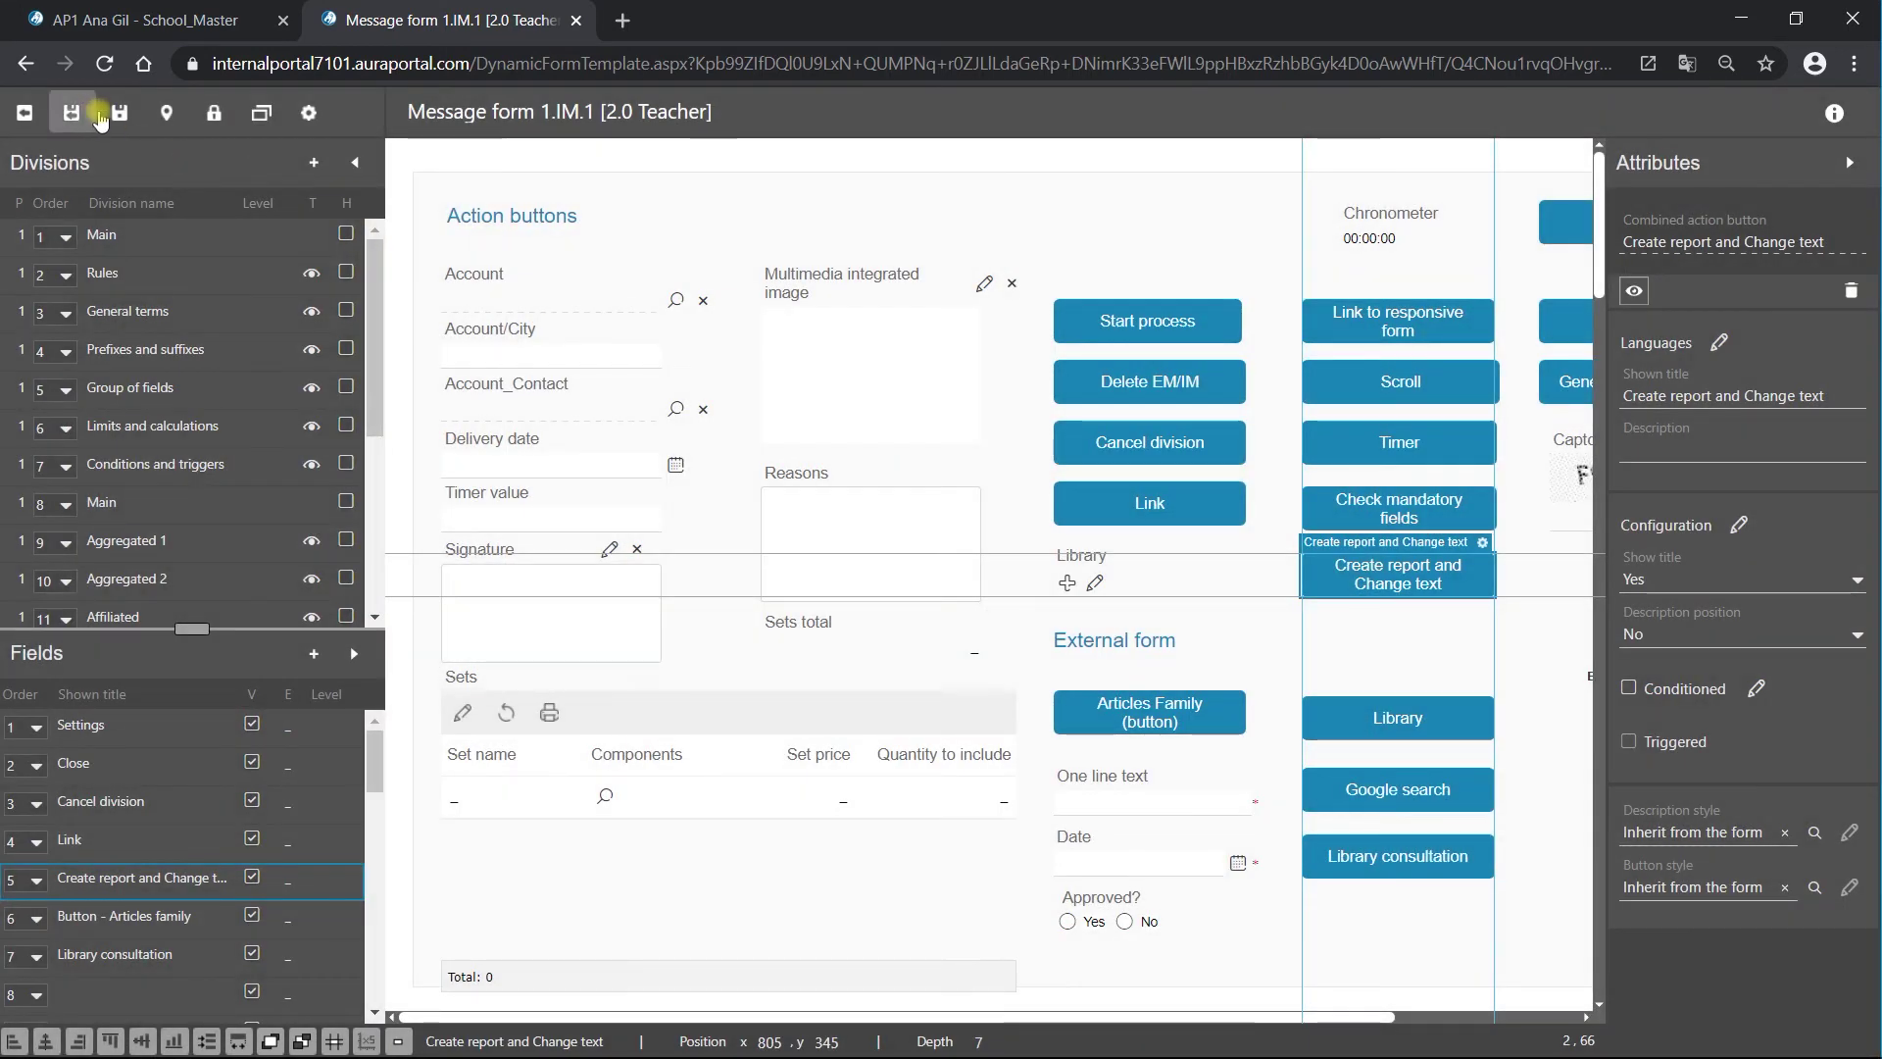
left_click(73, 121)
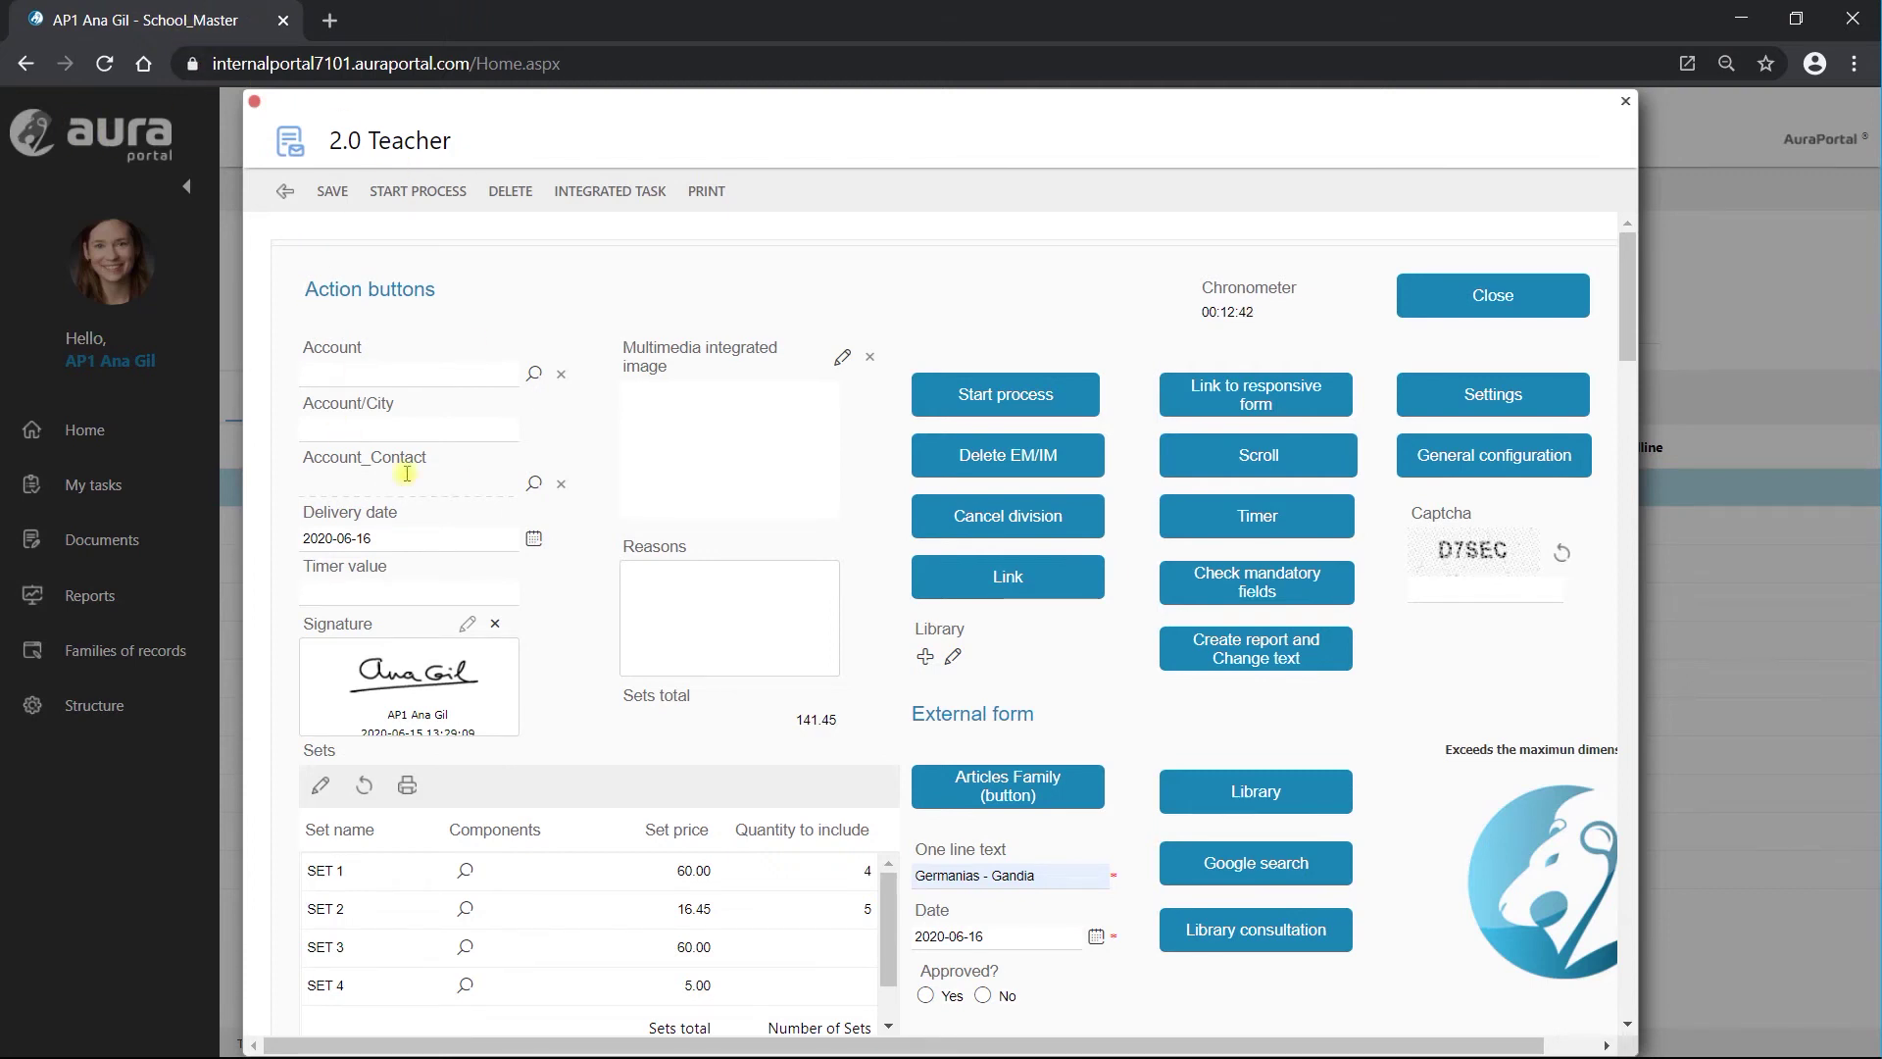
Select Supermarket as the account and choose the last listed contact as the account contact
left_click(535, 373)
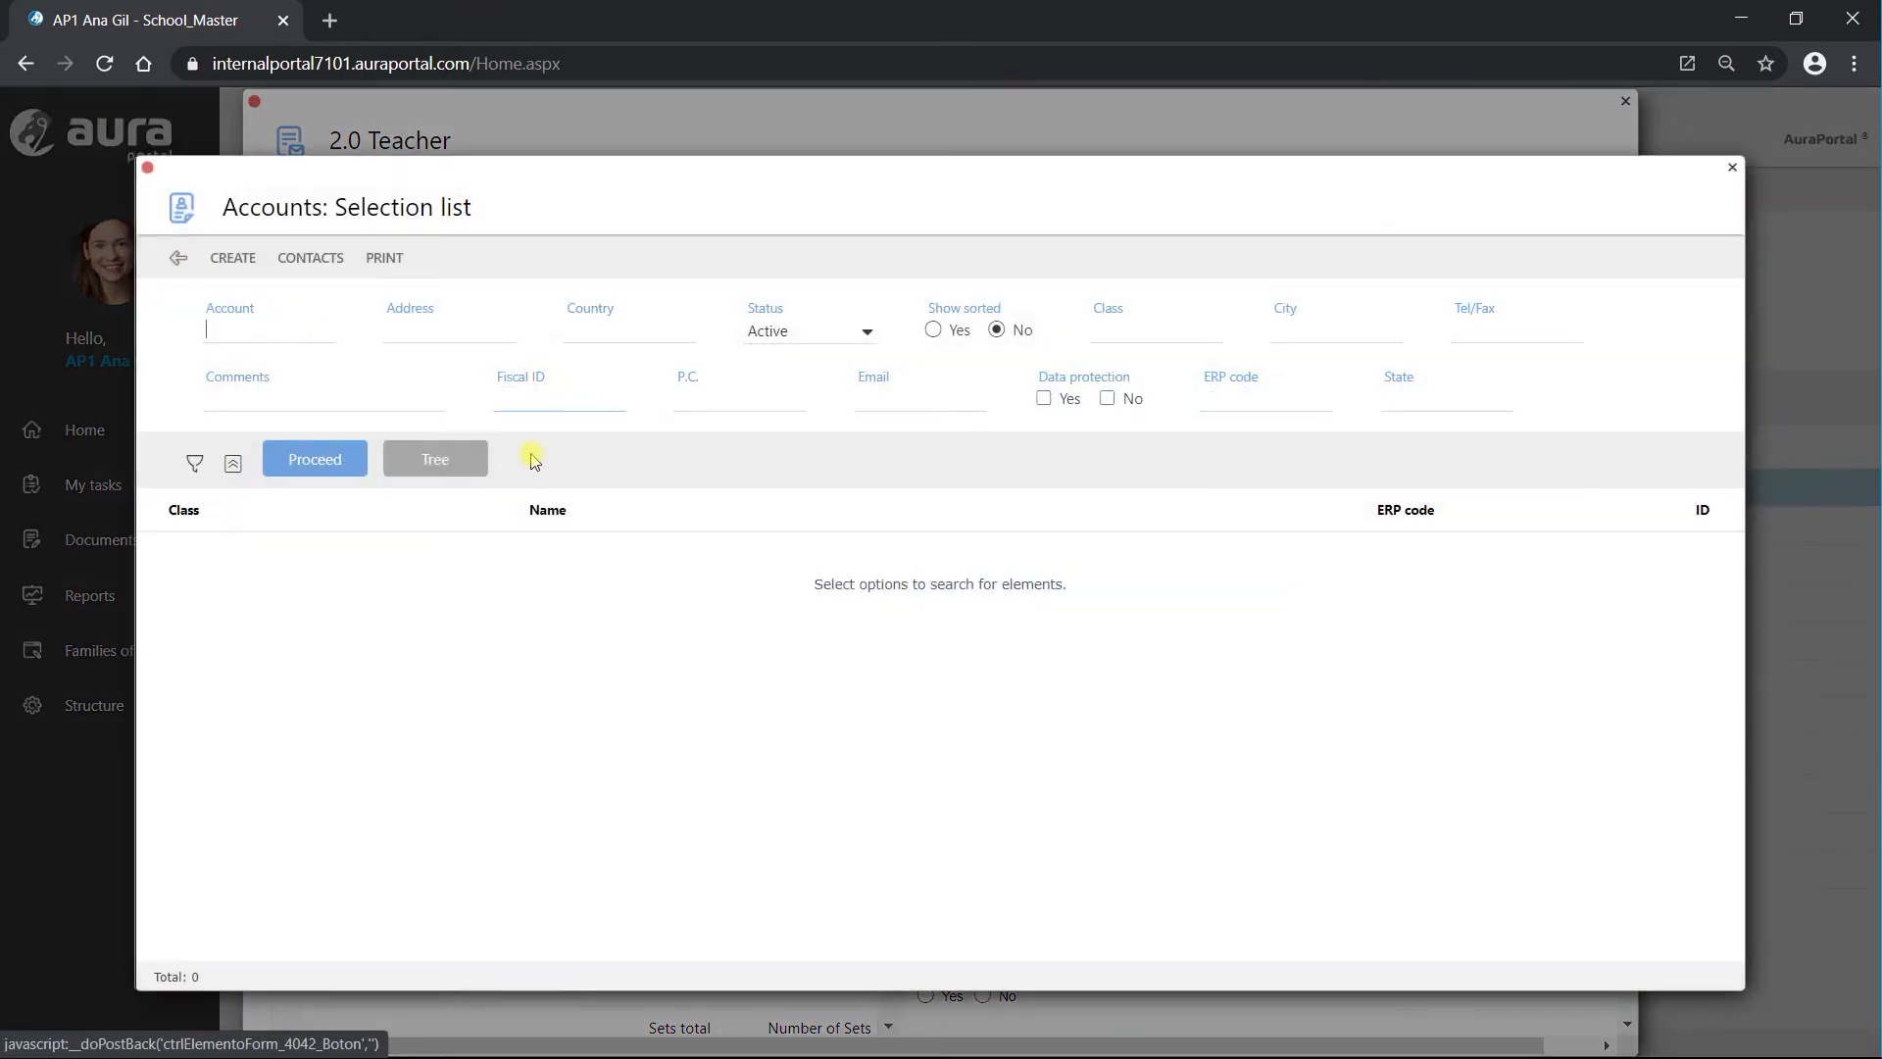
left_click(319, 469)
scroll(328, 882, "down", 1)
left_click(338, 924)
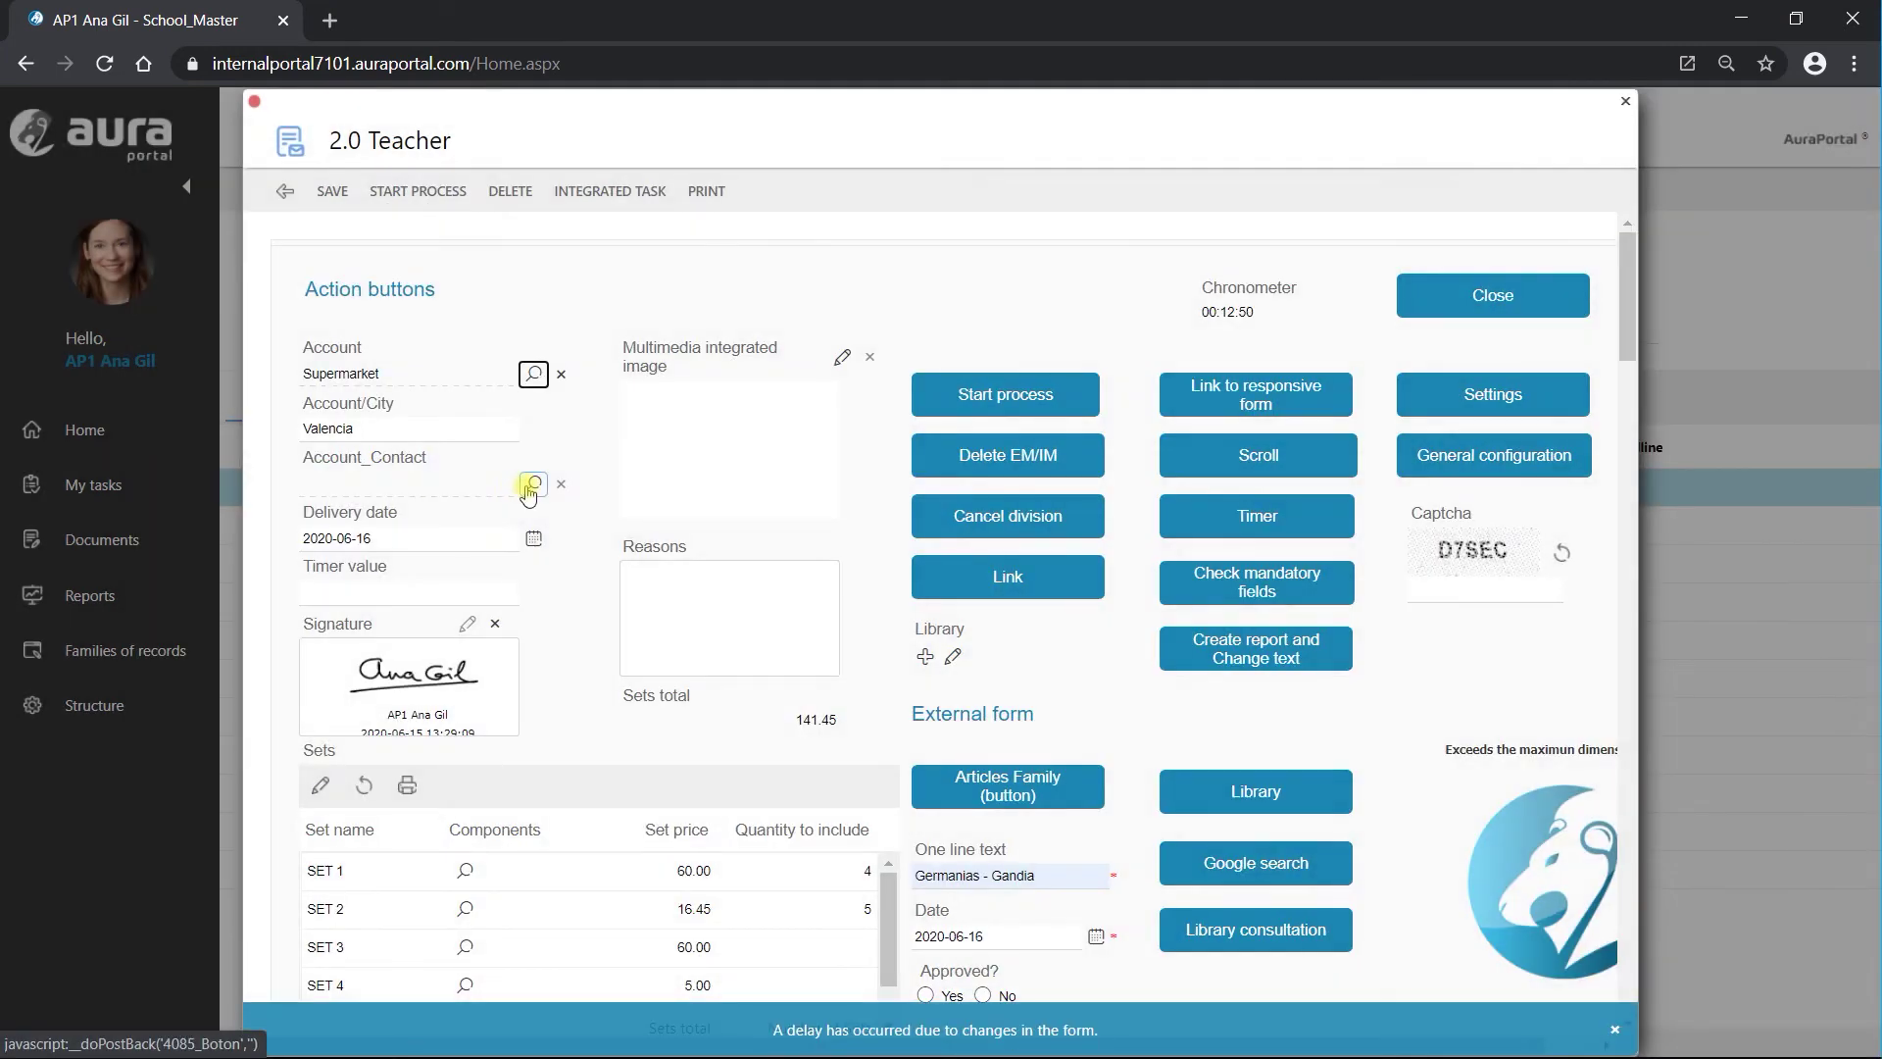
left_click(532, 483)
left_click(1172, 421)
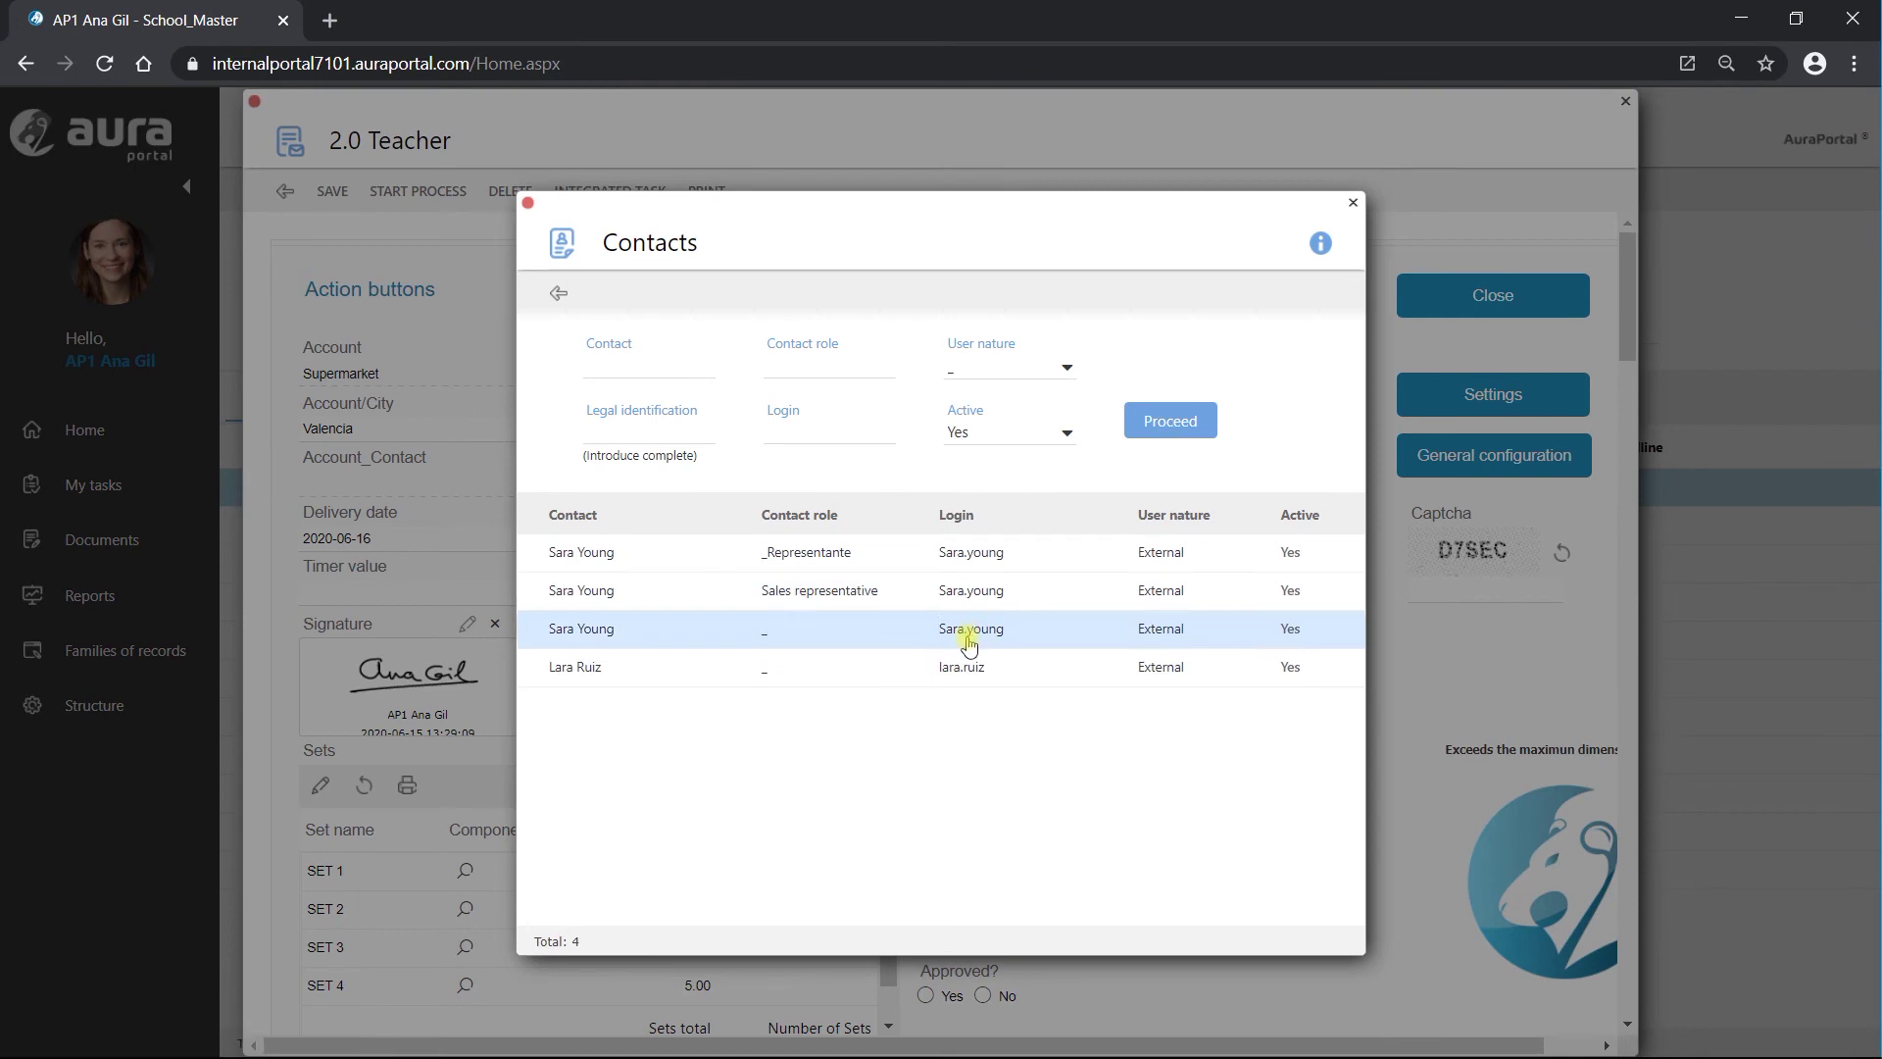
left_click(965, 668)
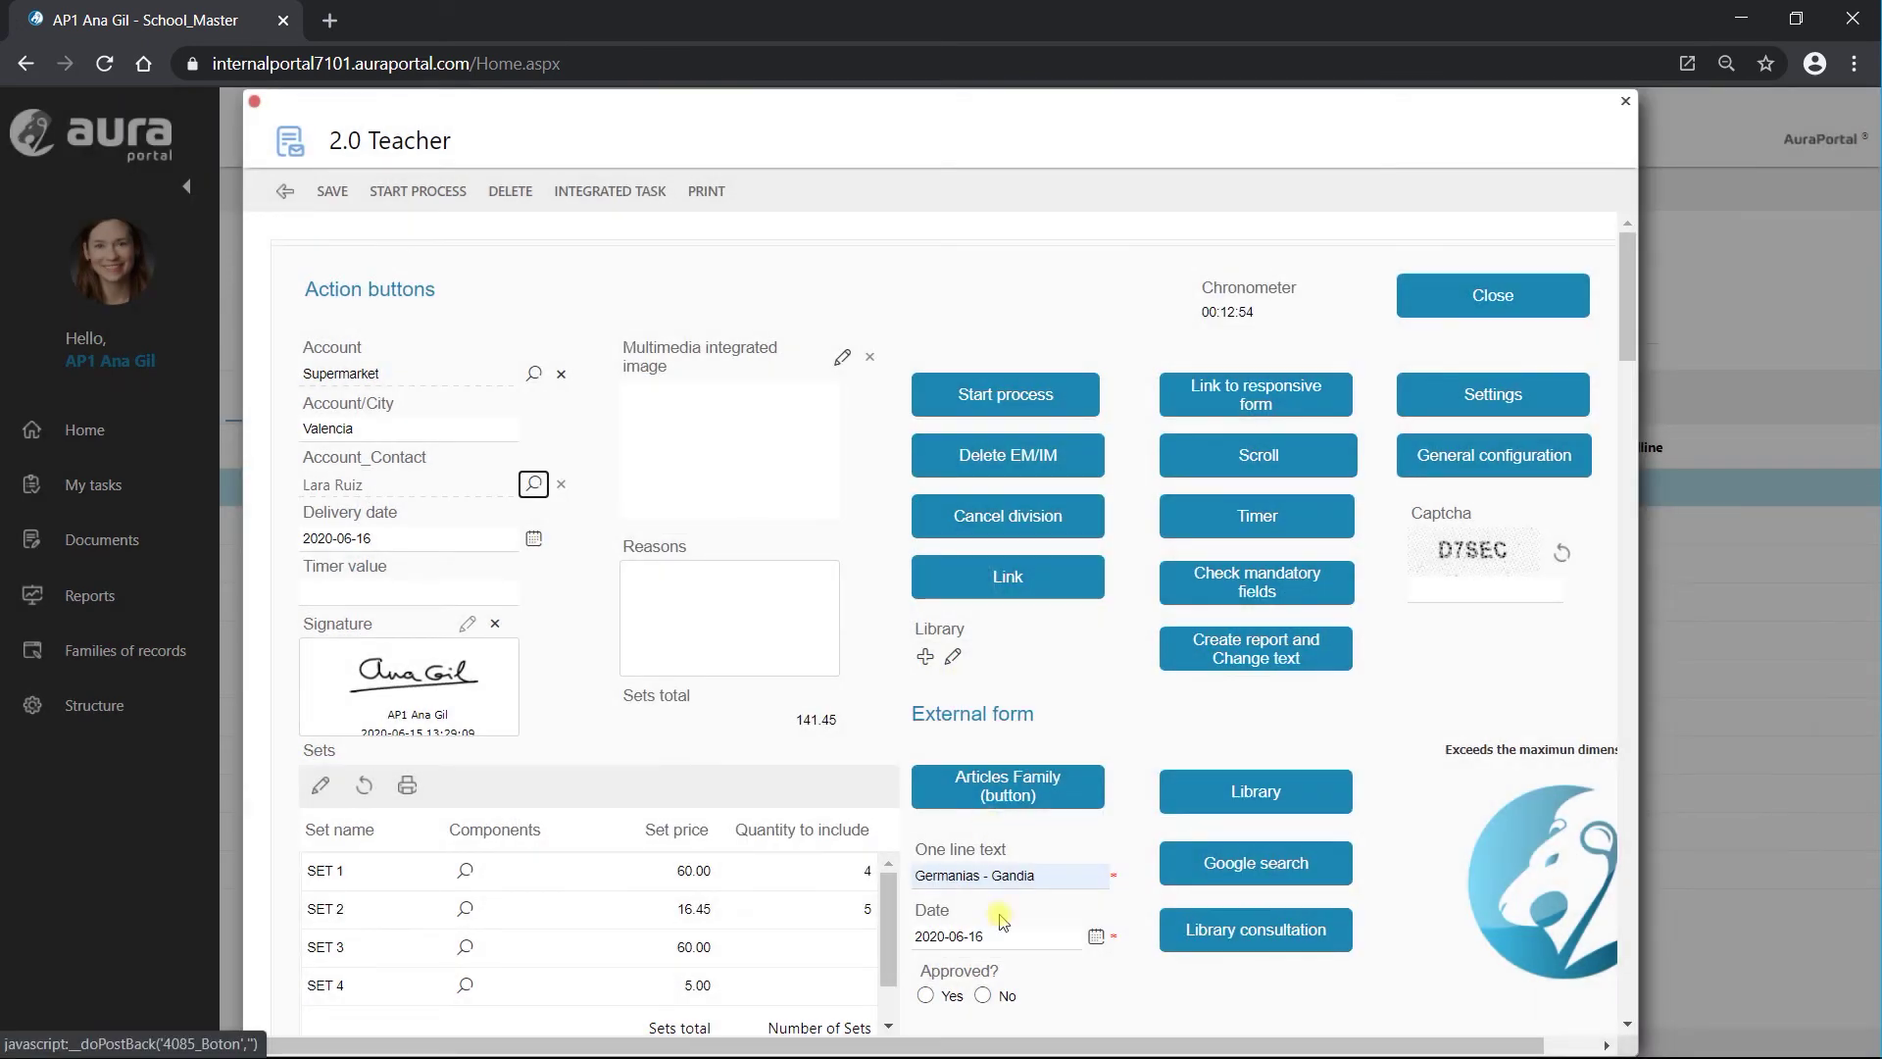
Create a report from the Base document demo using the Create report and Change text button
scroll(1001, 919, "down", 1)
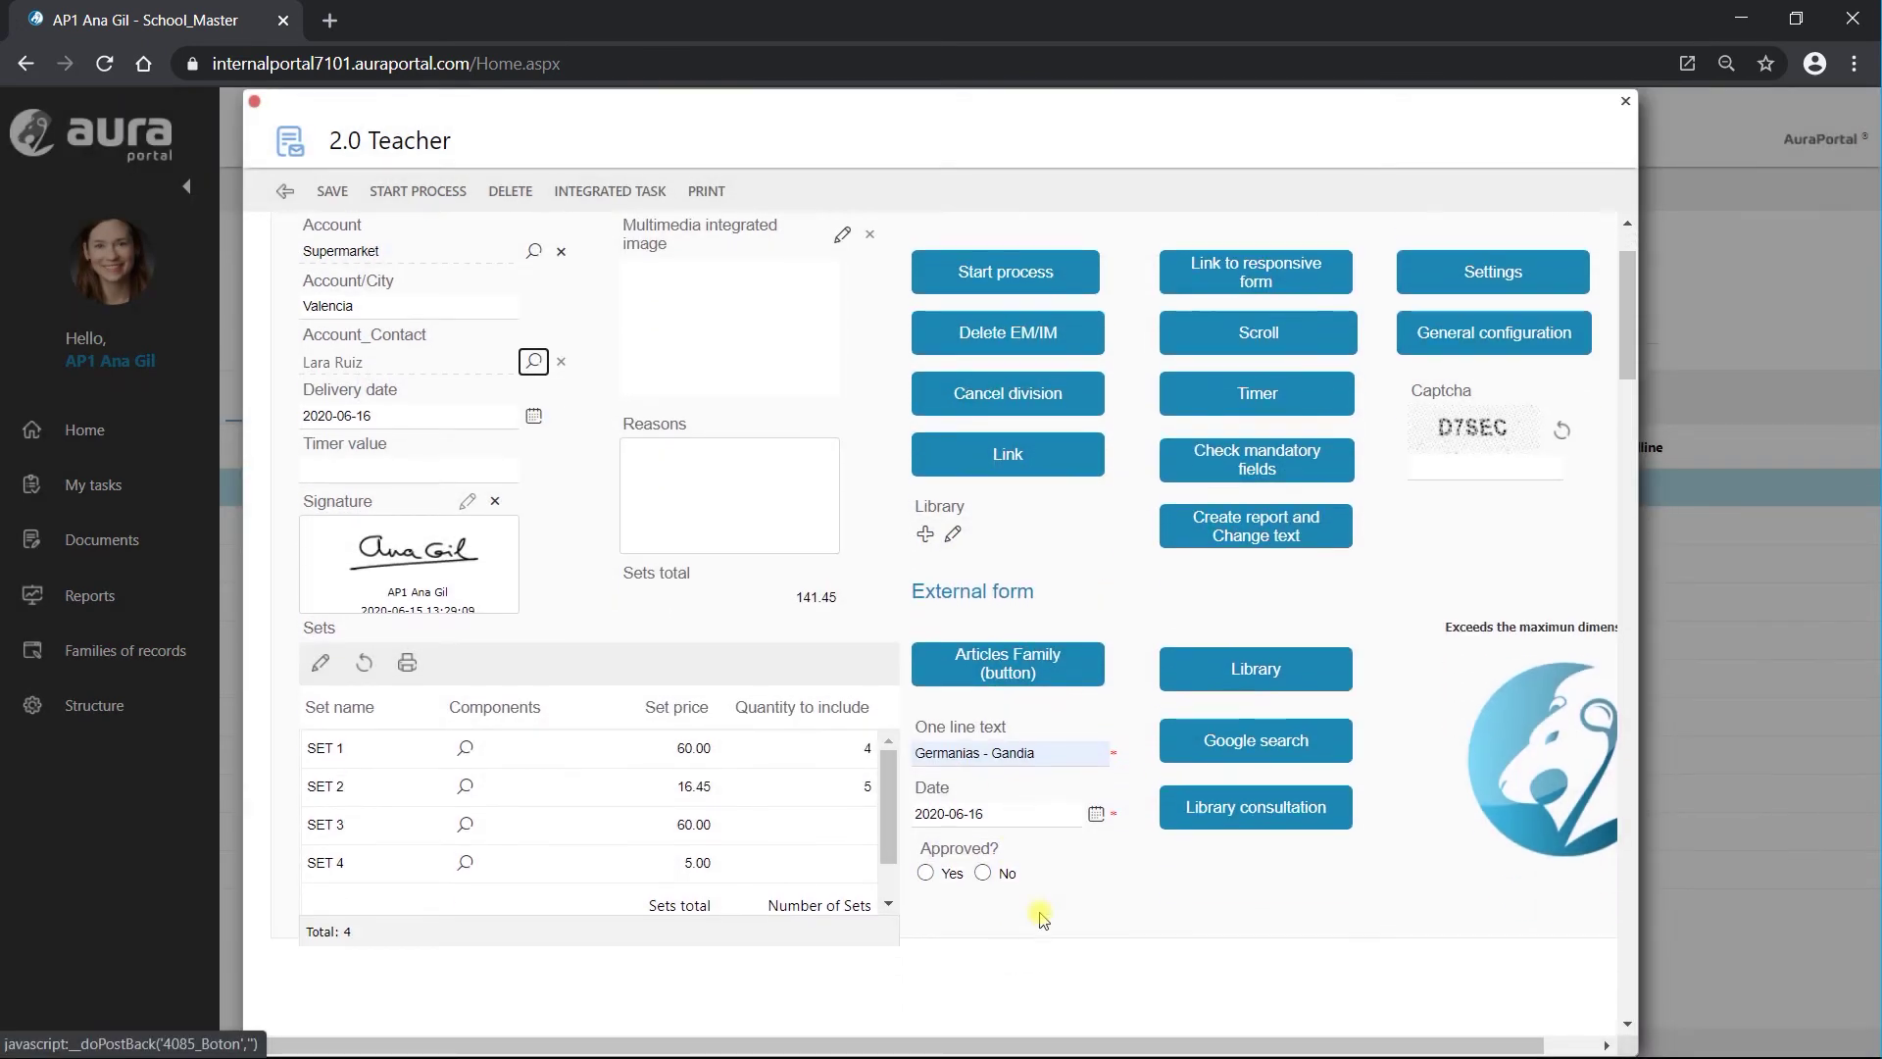
left_click(1263, 546)
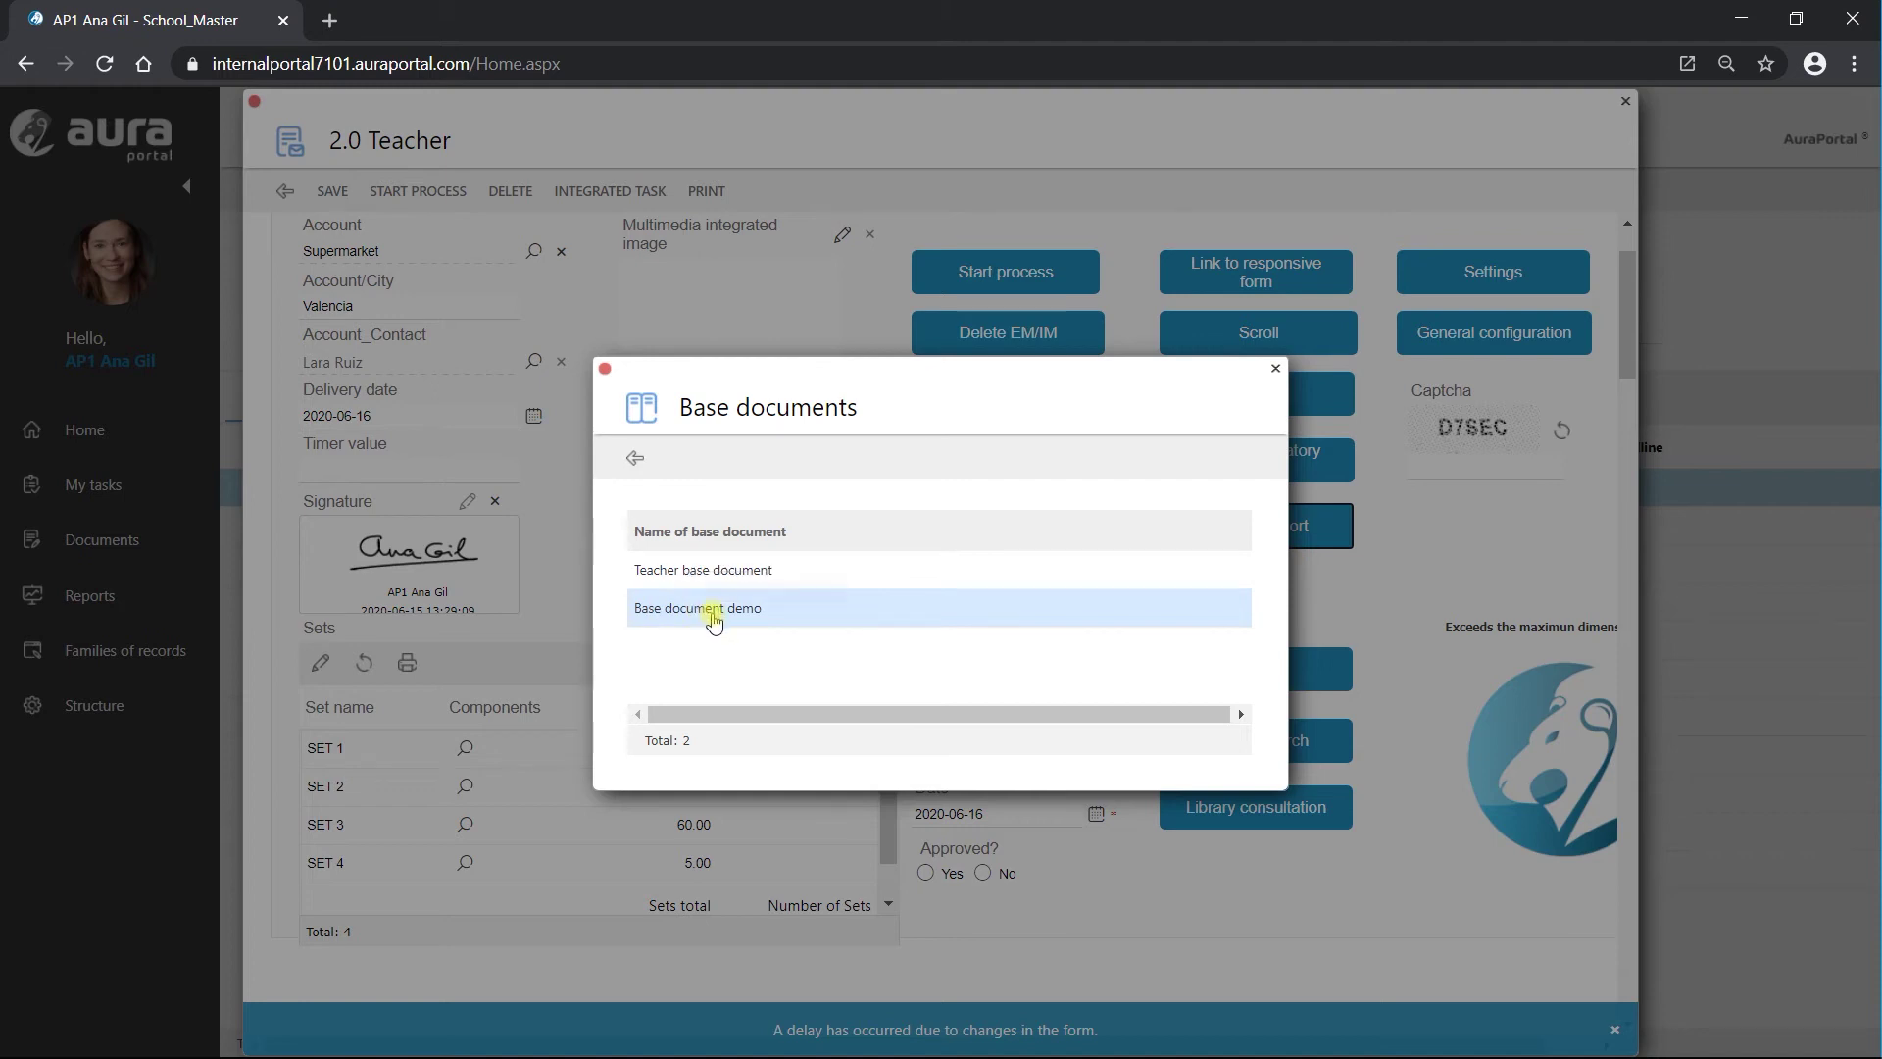
left_click(714, 613)
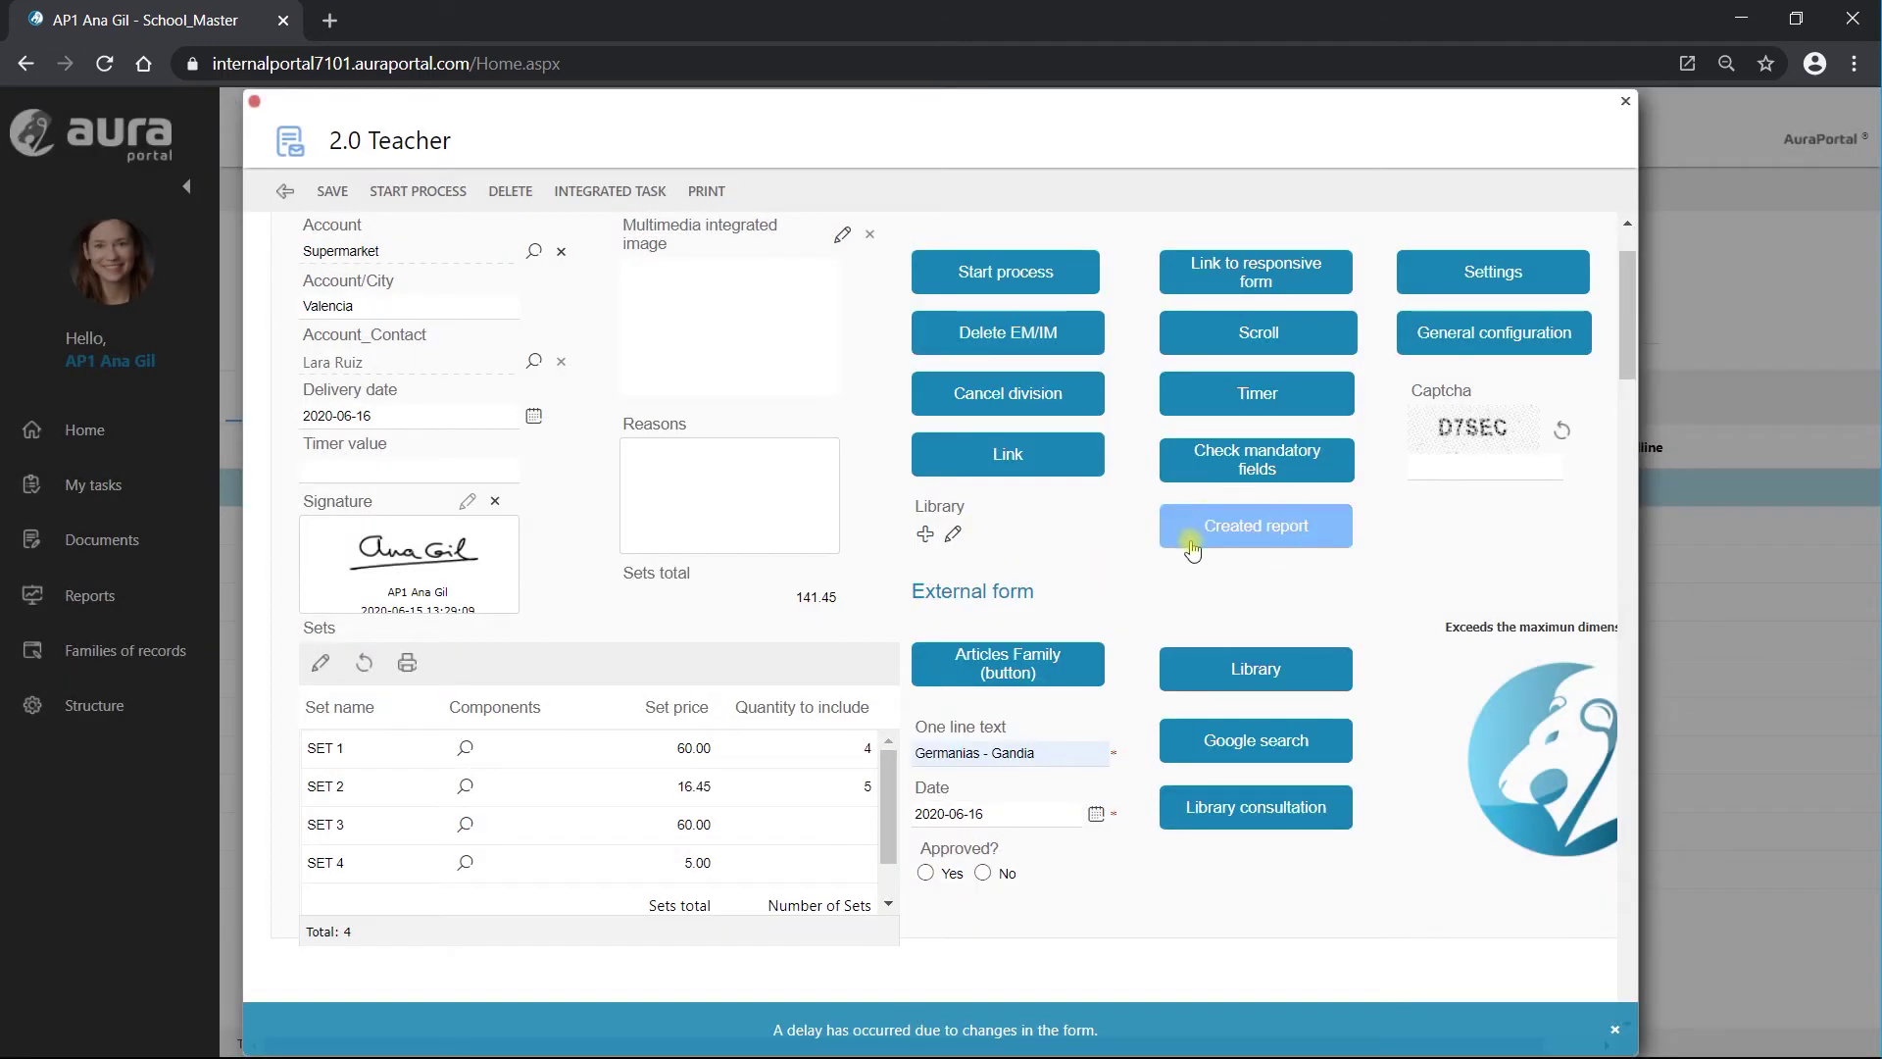
left_click(1292, 539)
Review the generated Document demo.doc from the Library field's documents and return to the form
left_click(953, 537)
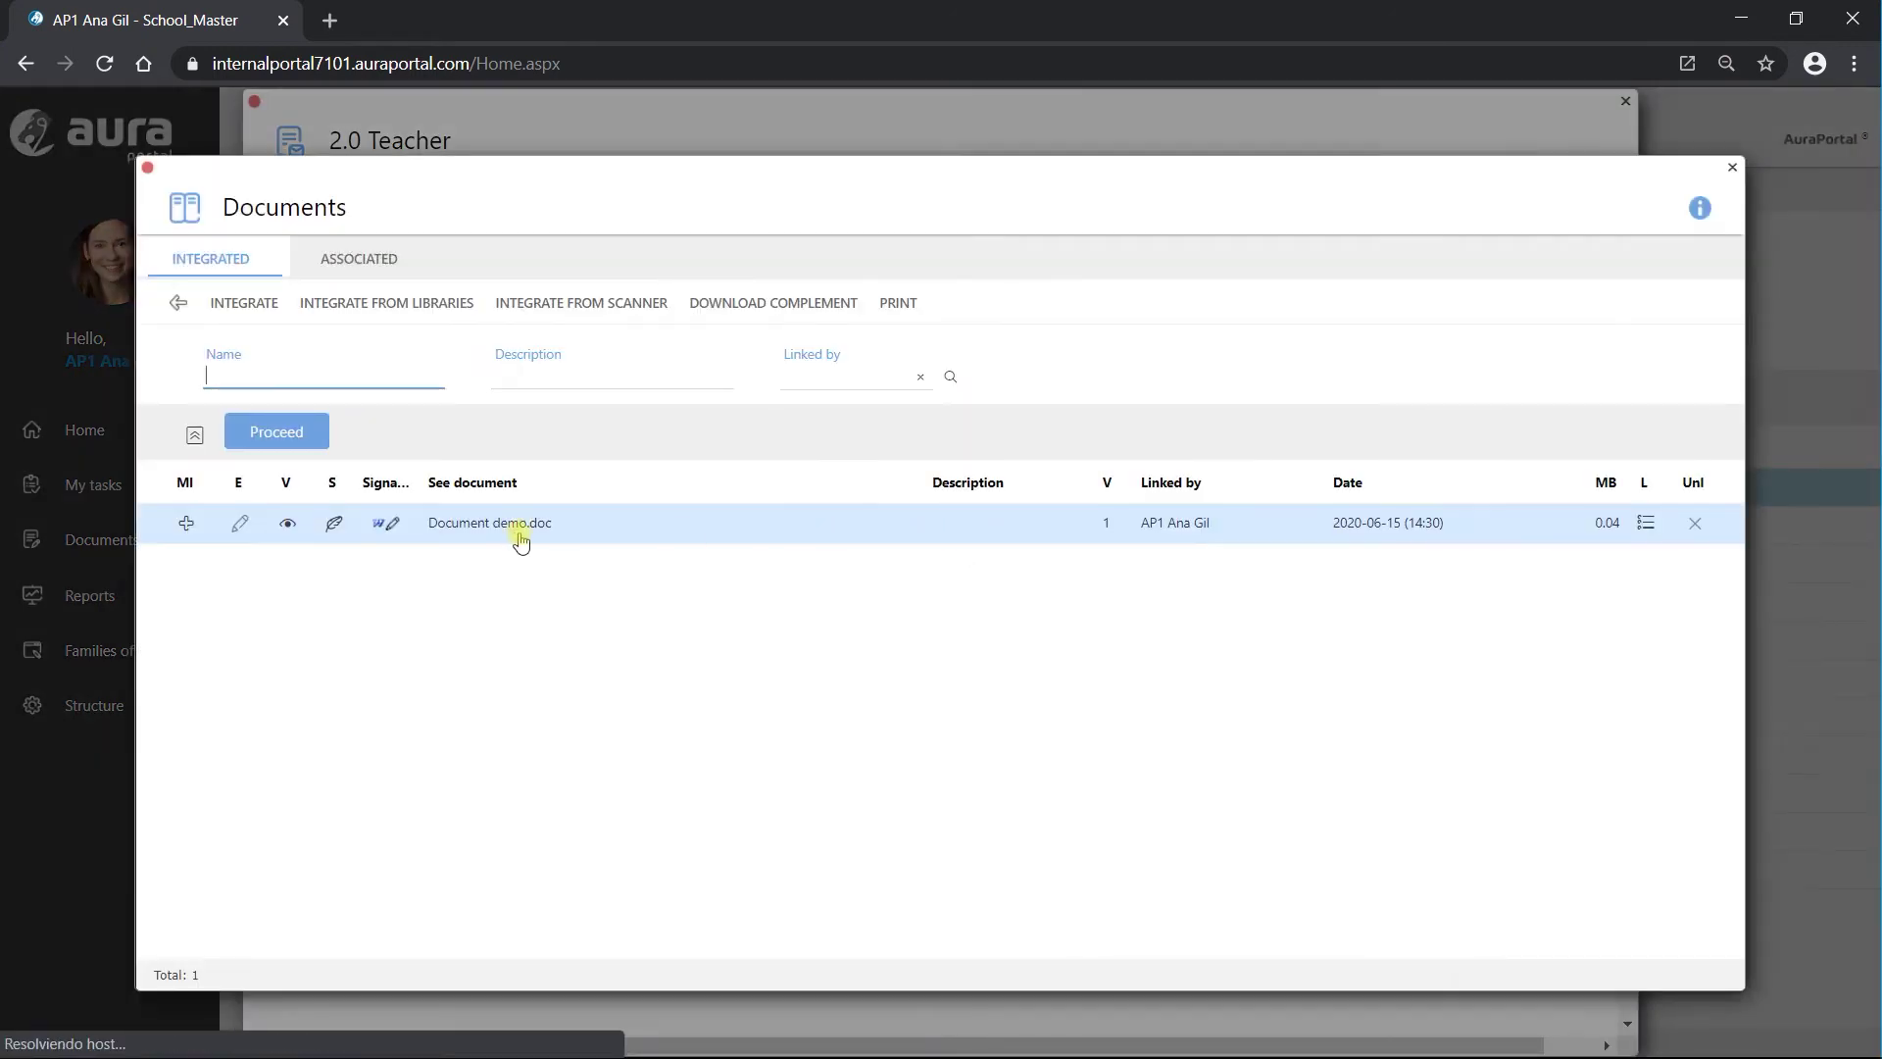
left_click(285, 523)
scroll(789, 627, "down", 2)
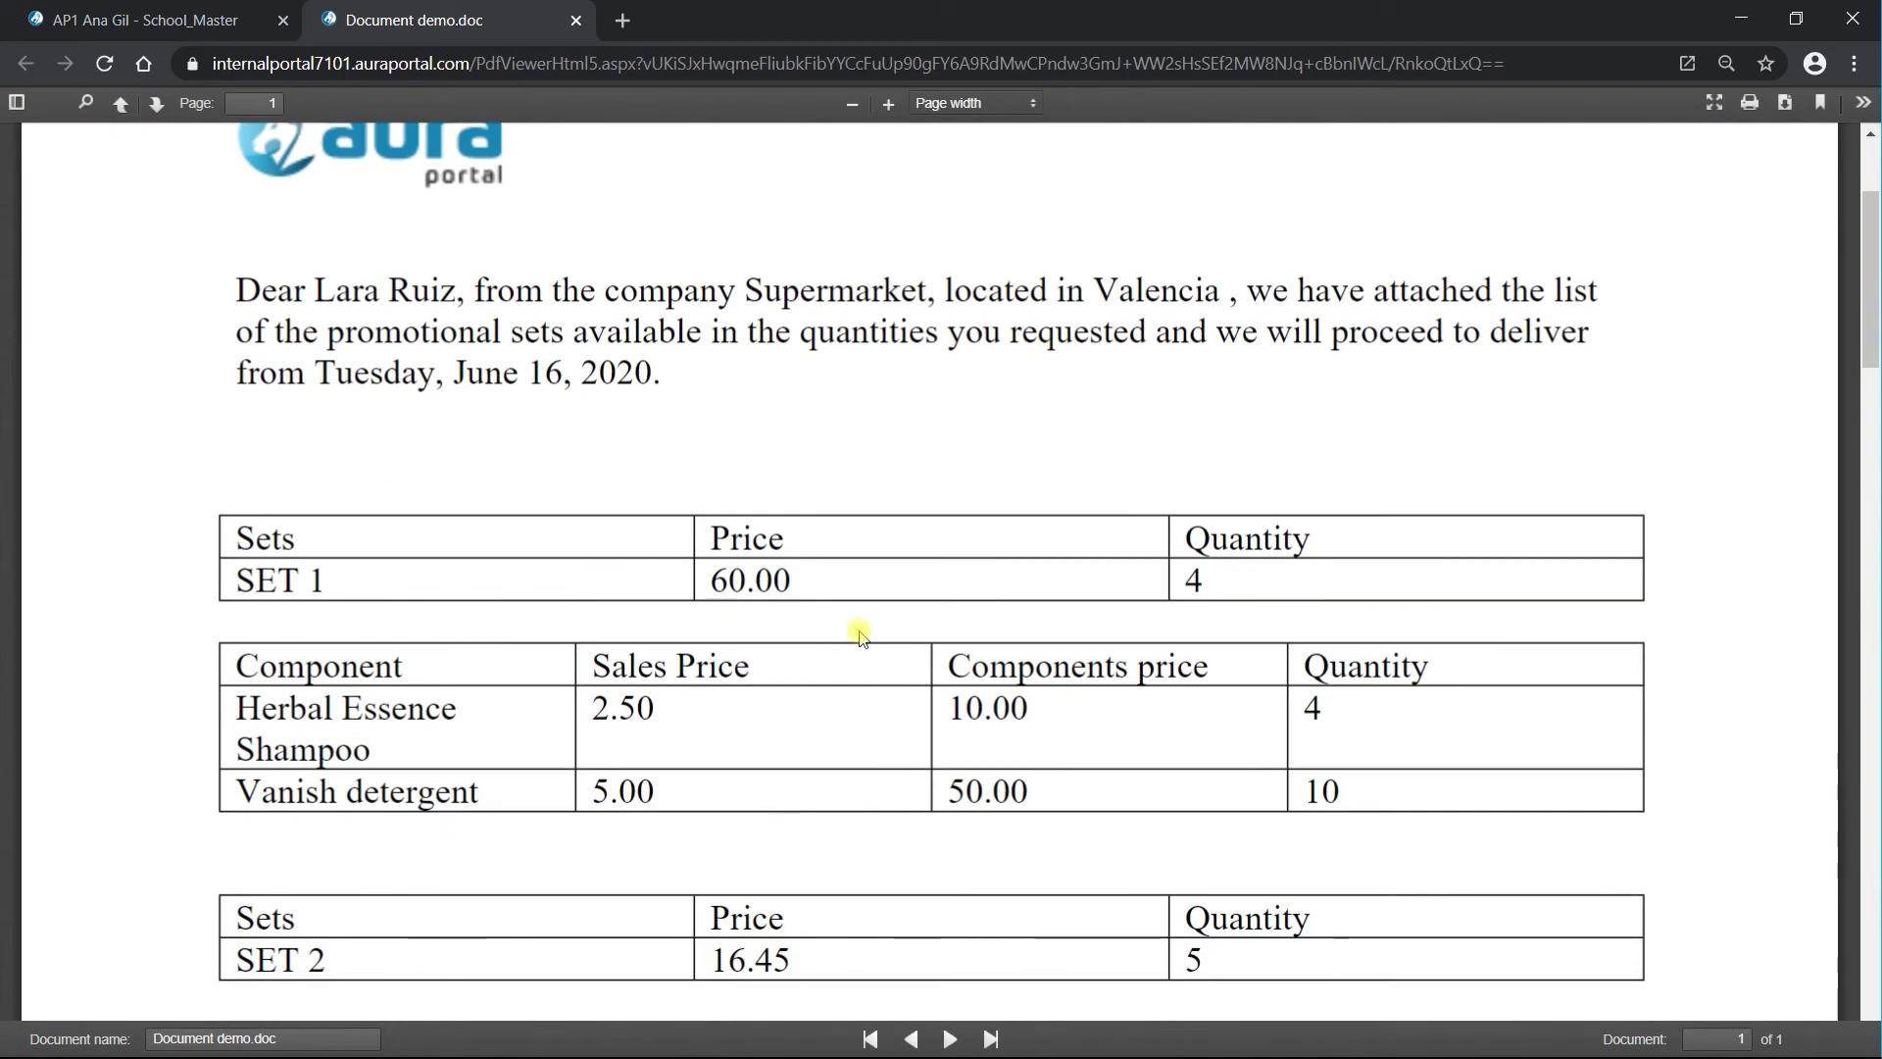
scroll(794, 490, "up", 1)
scroll(644, 475, "up", 1)
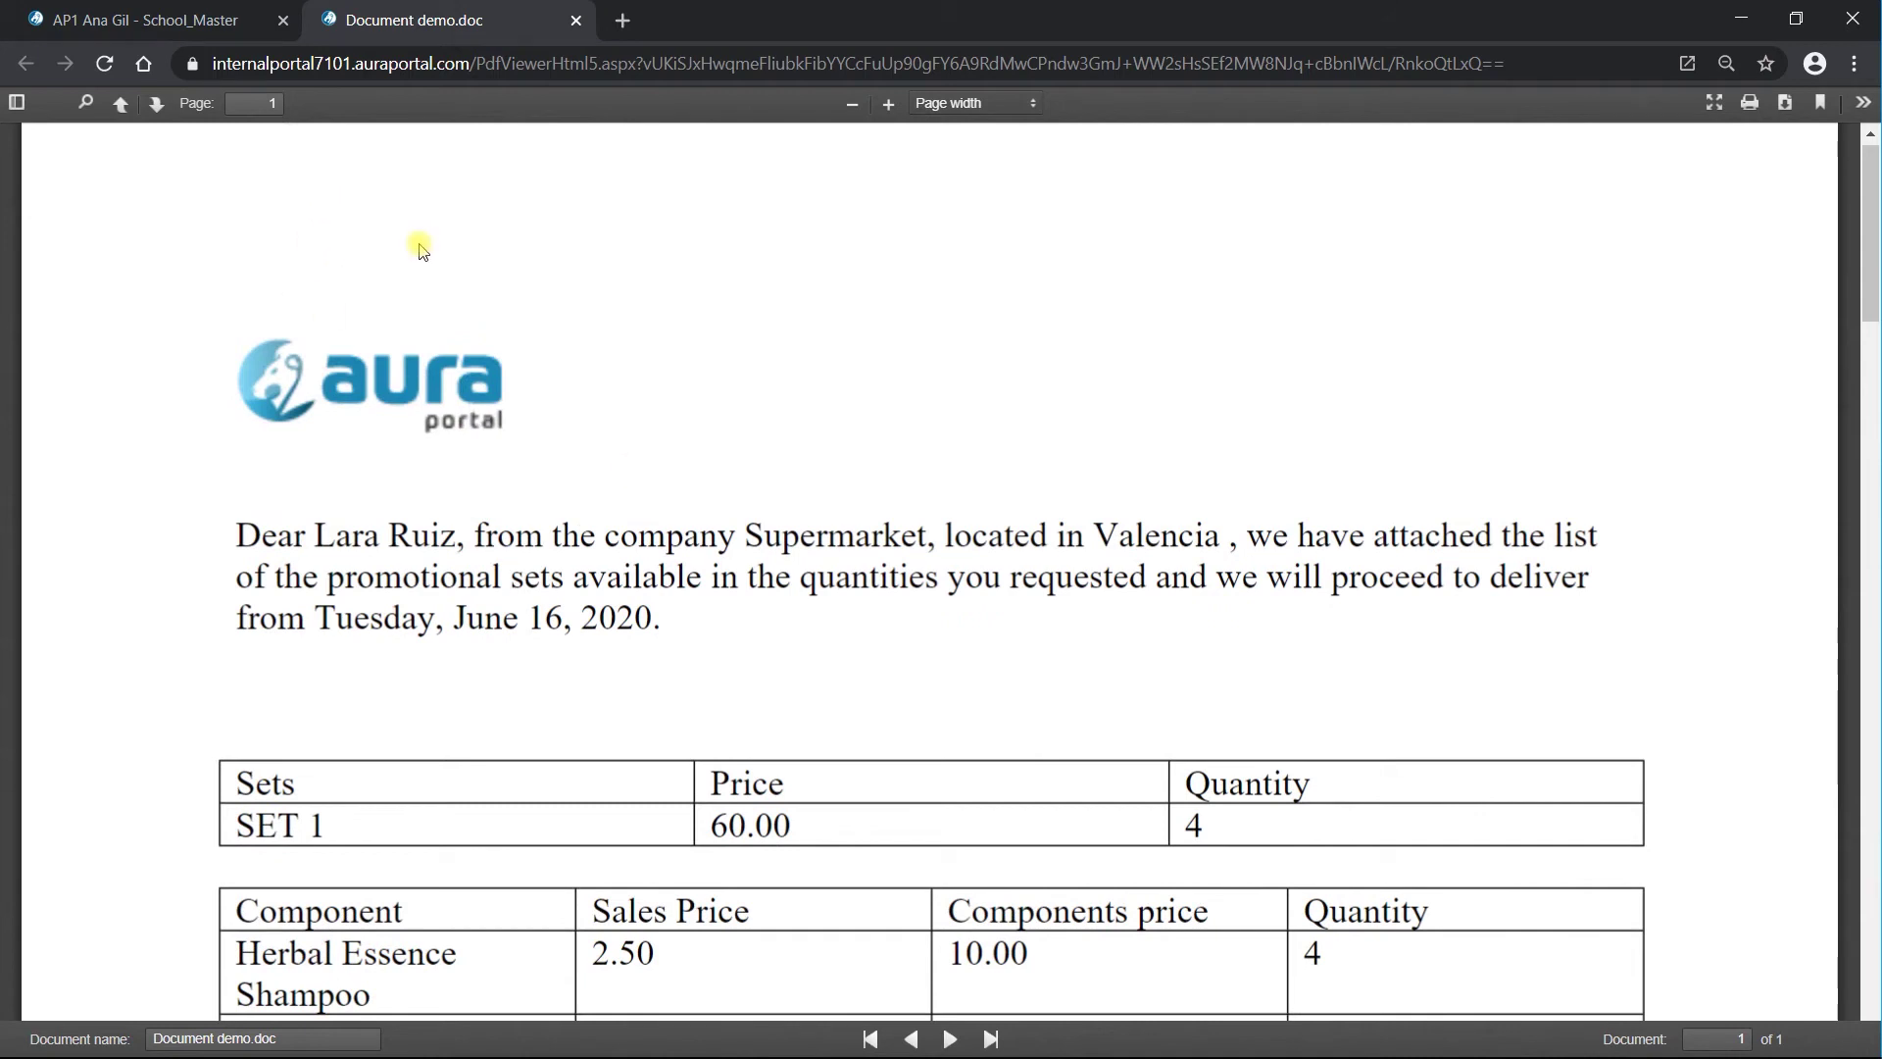
left_click(576, 21)
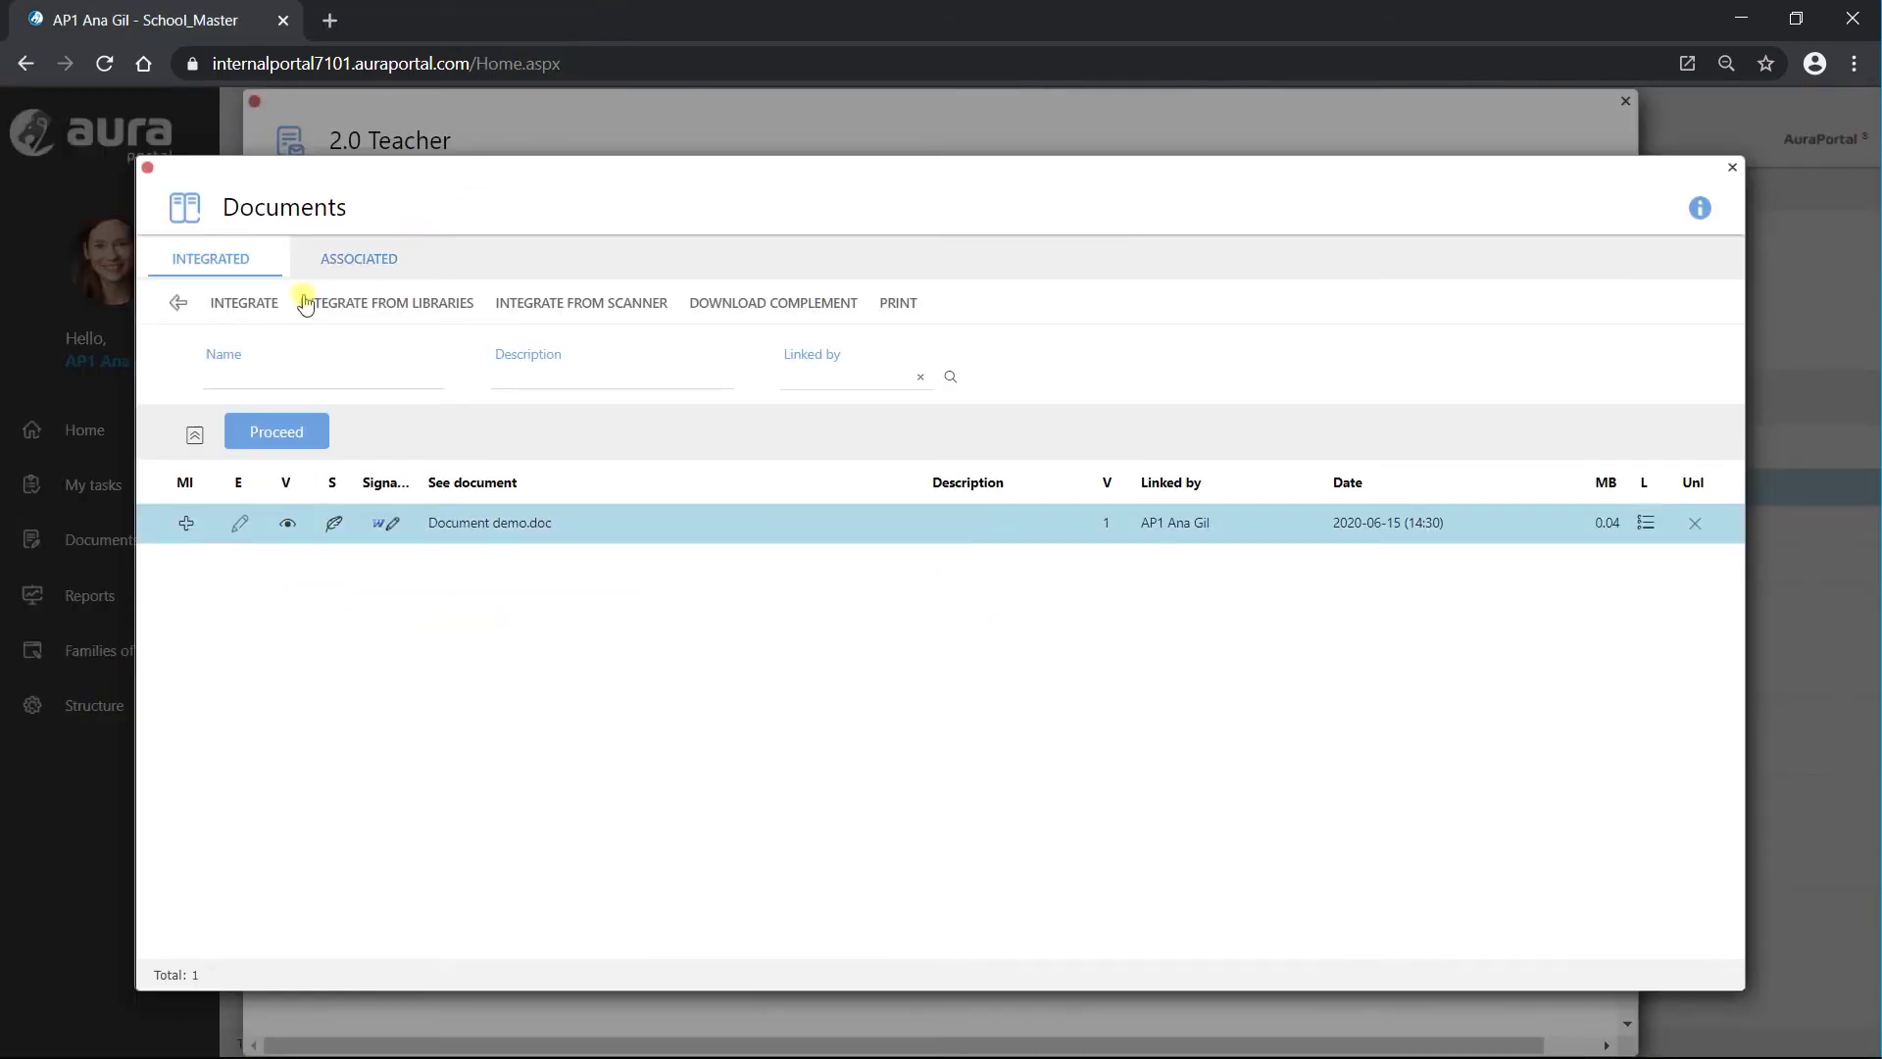
left_click(176, 305)
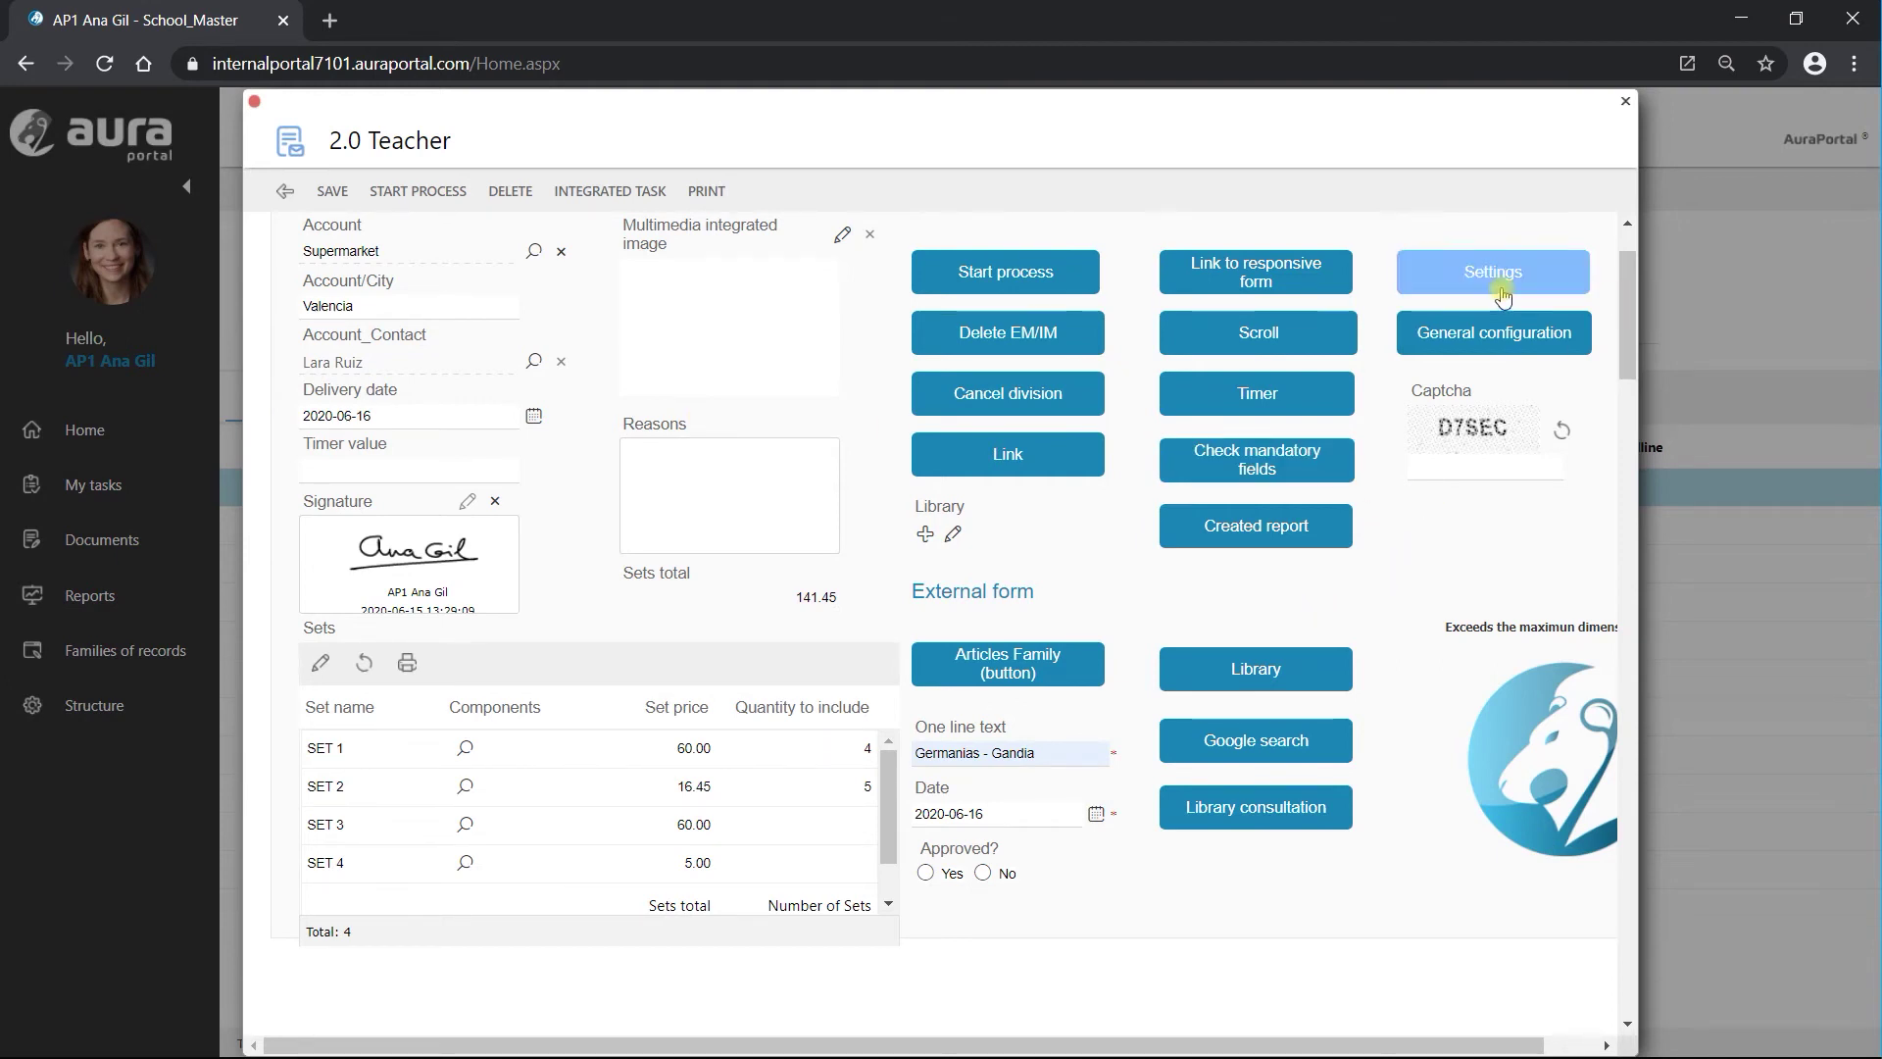
Open the 2.00 Teacher process class, set the start message's default form to Responsive form and save the start event
left_click(1448, 278)
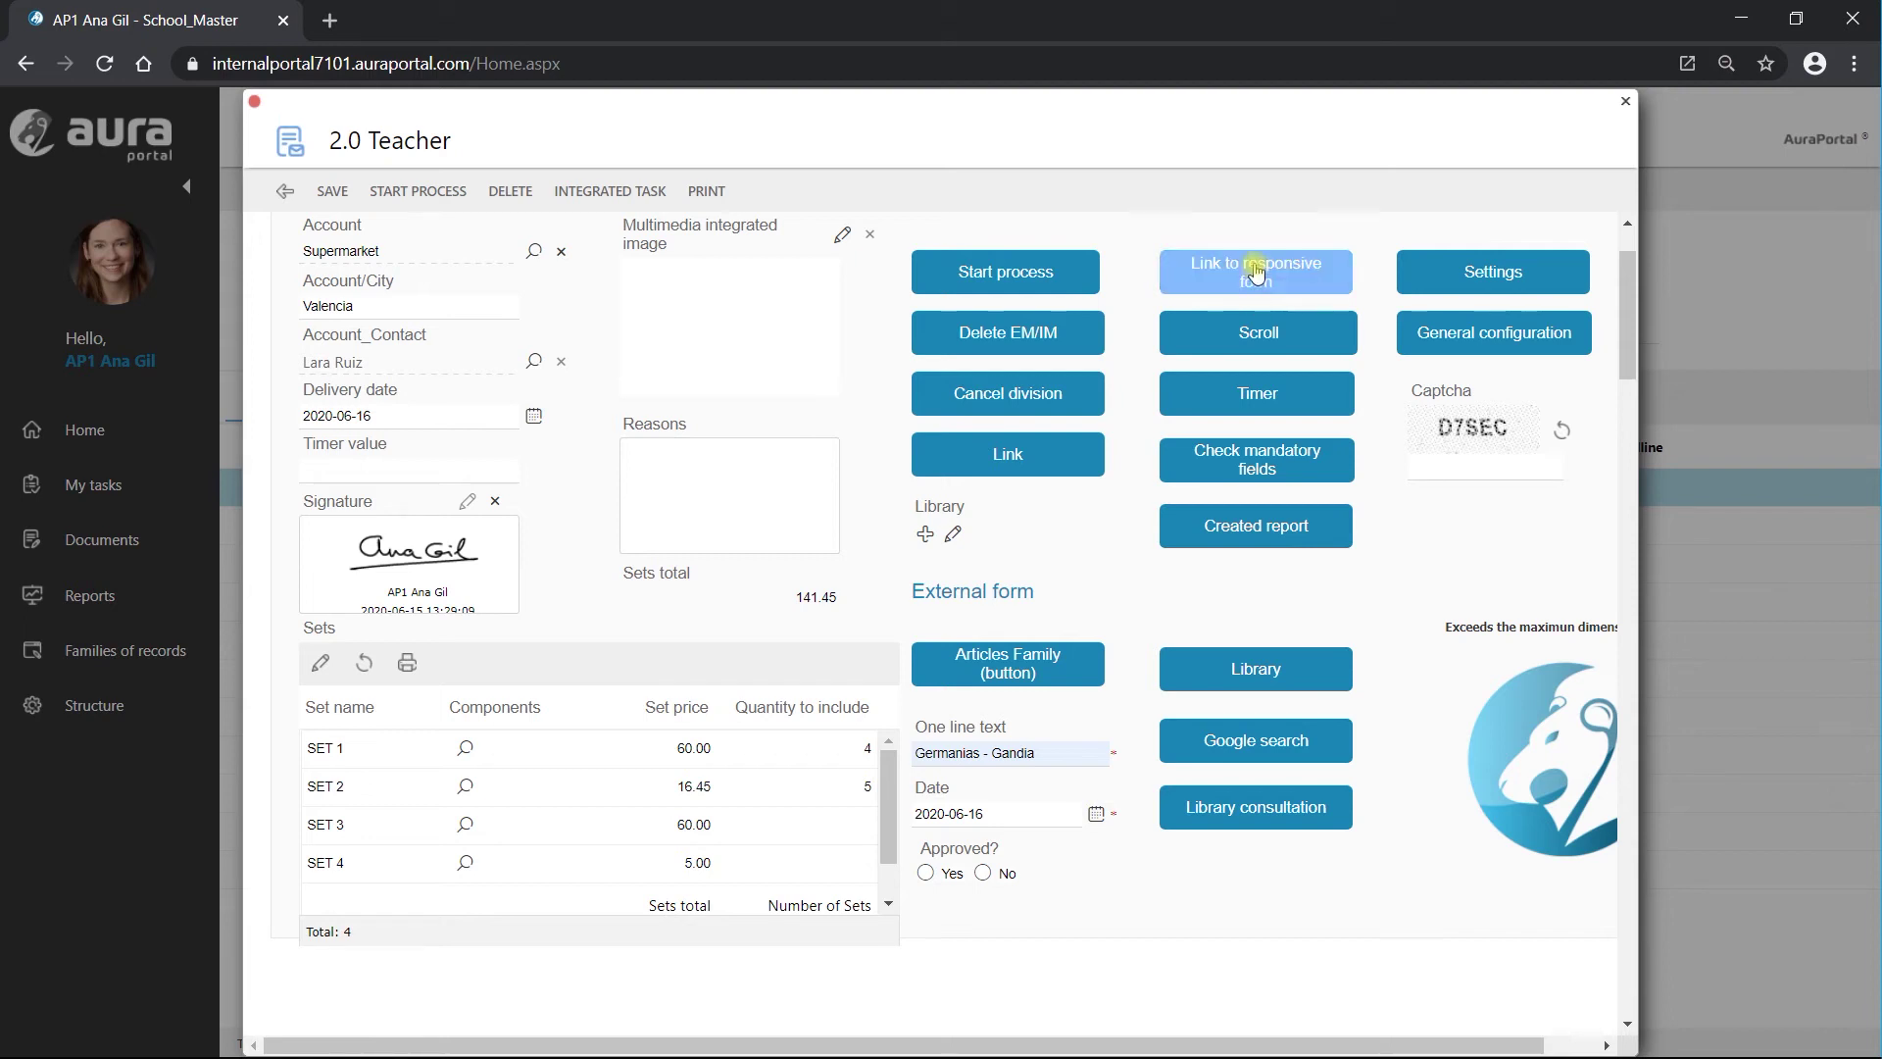
left_click(1480, 333)
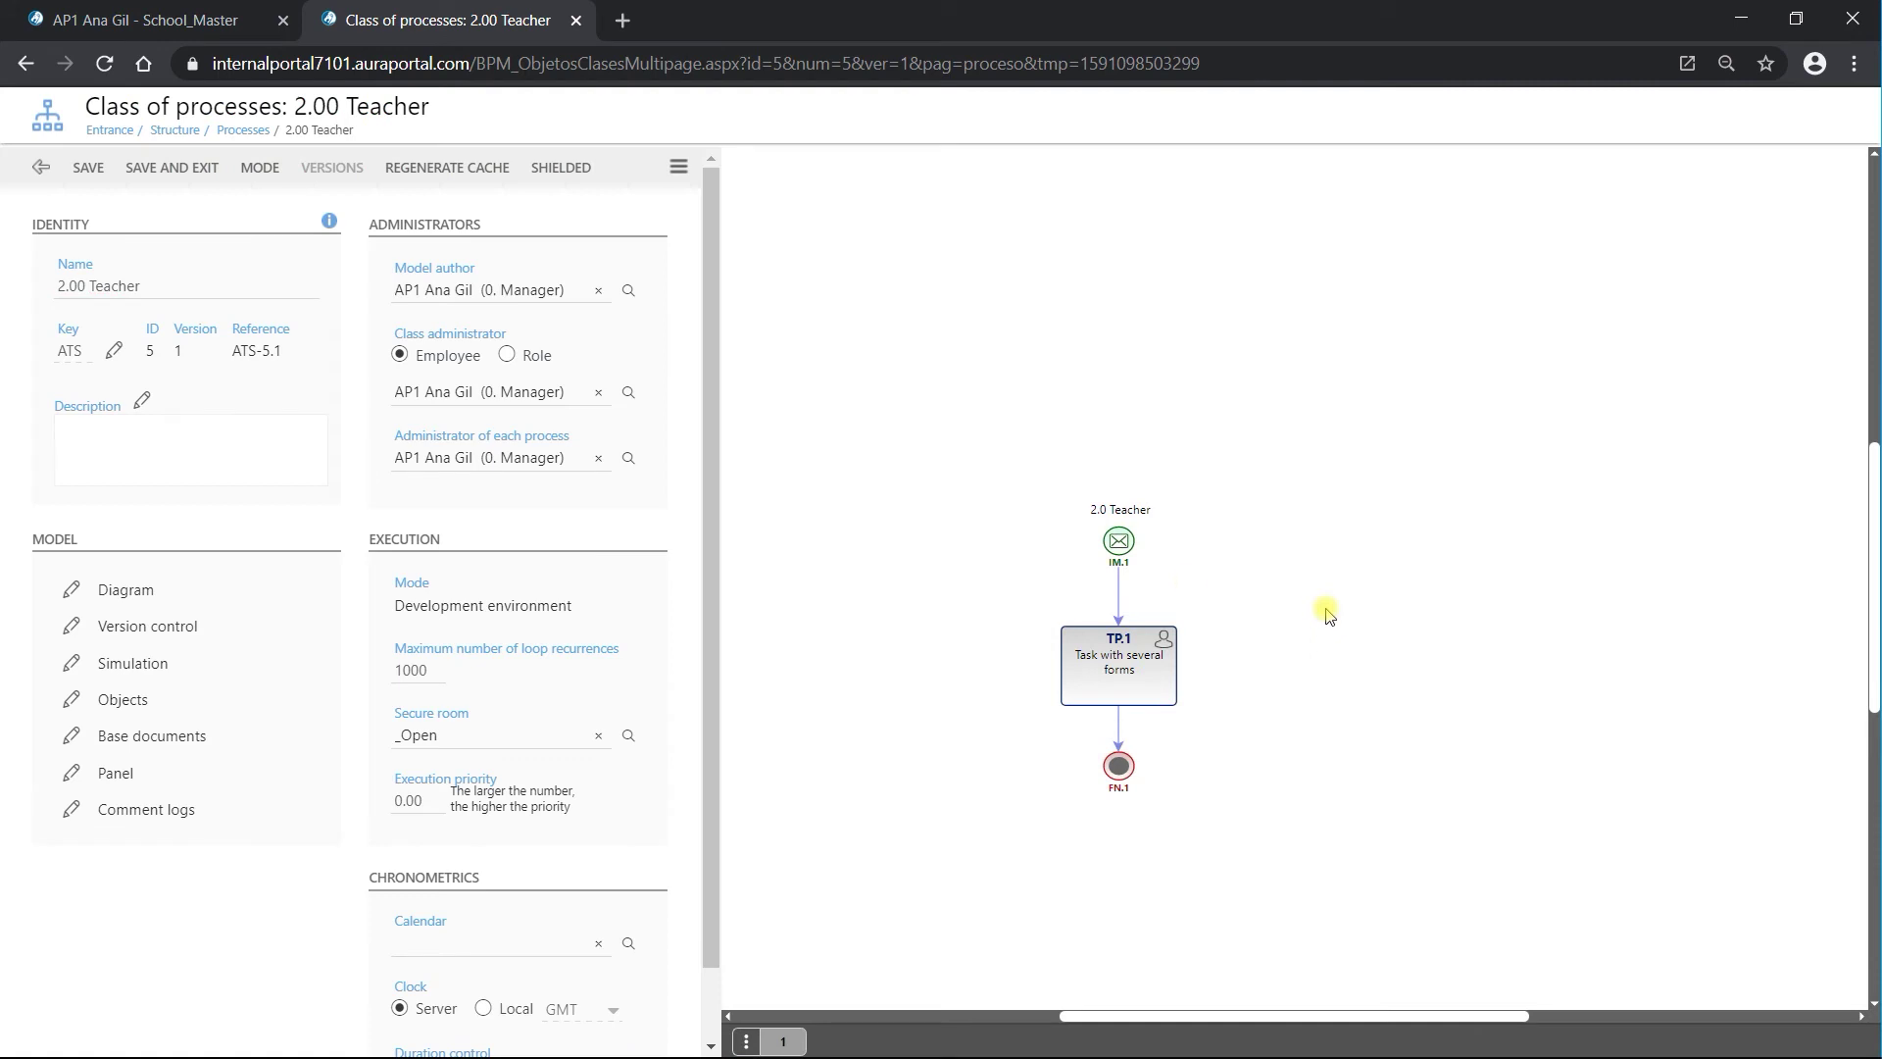
left_click(1118, 541)
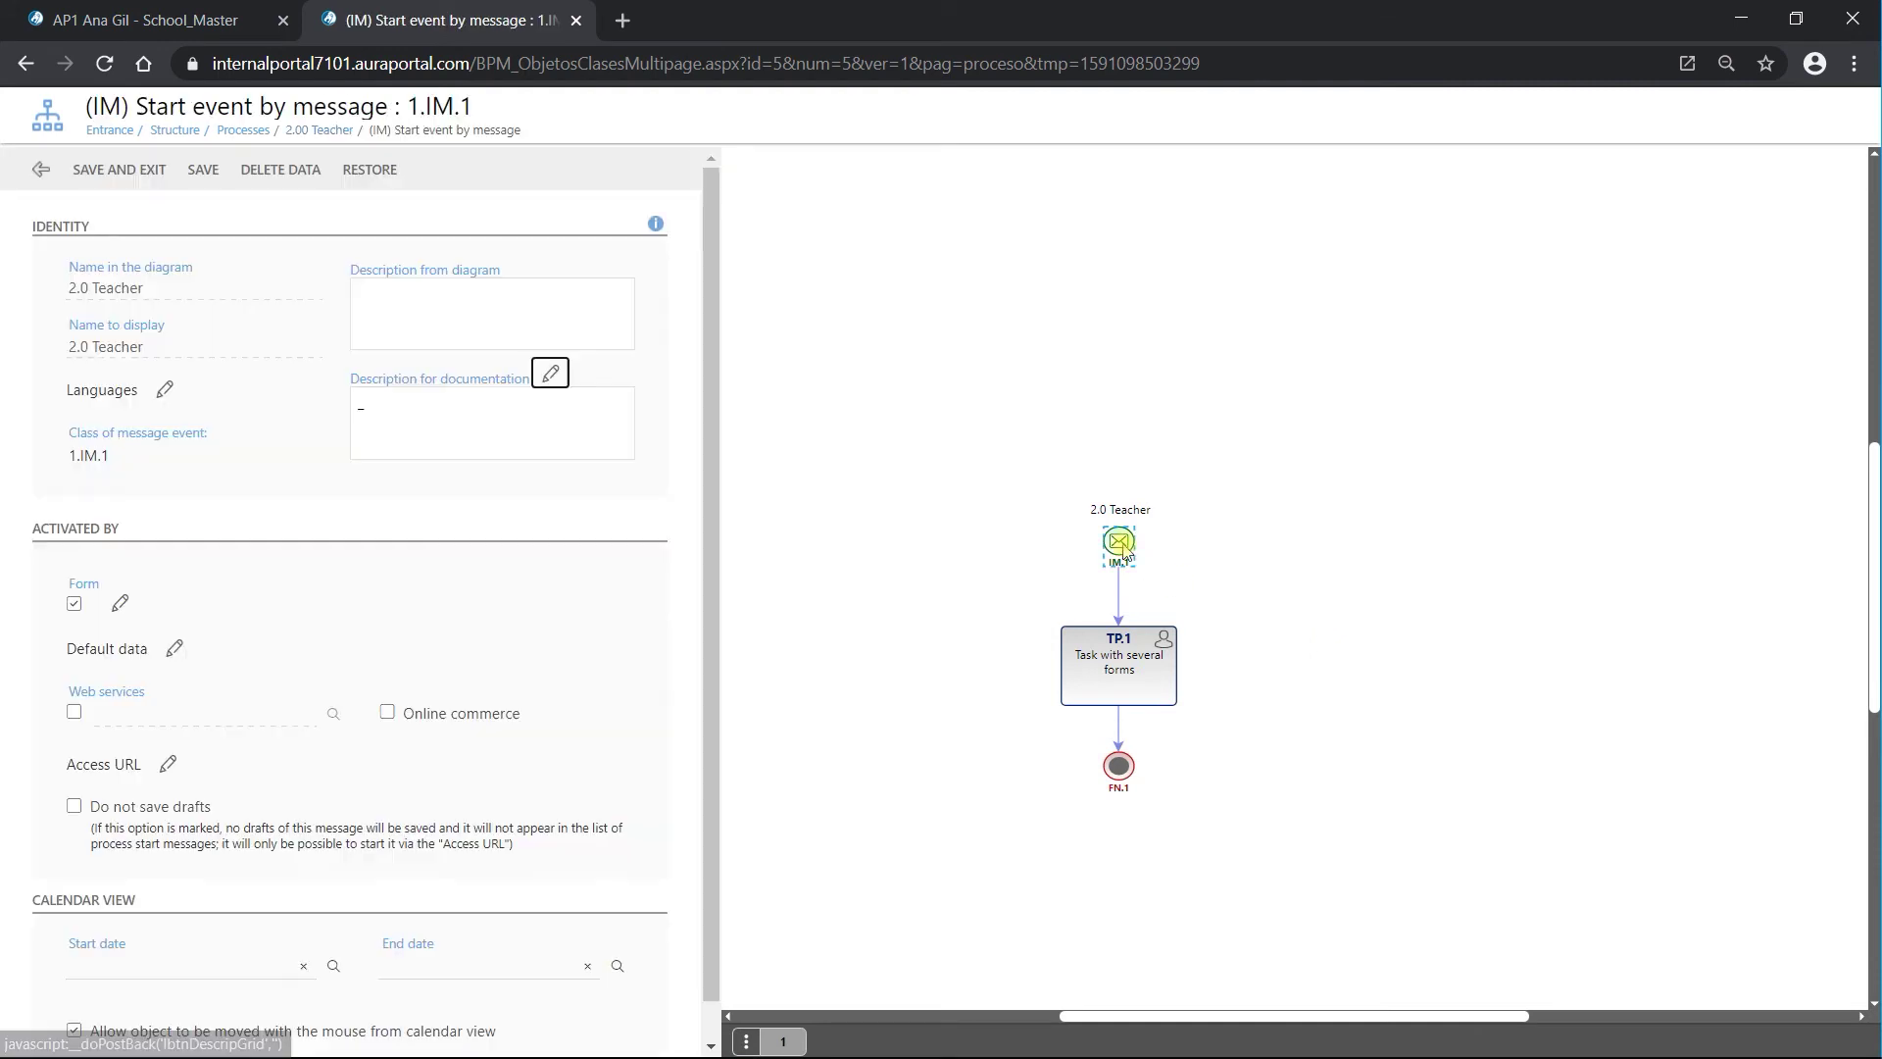
left_click(128, 599)
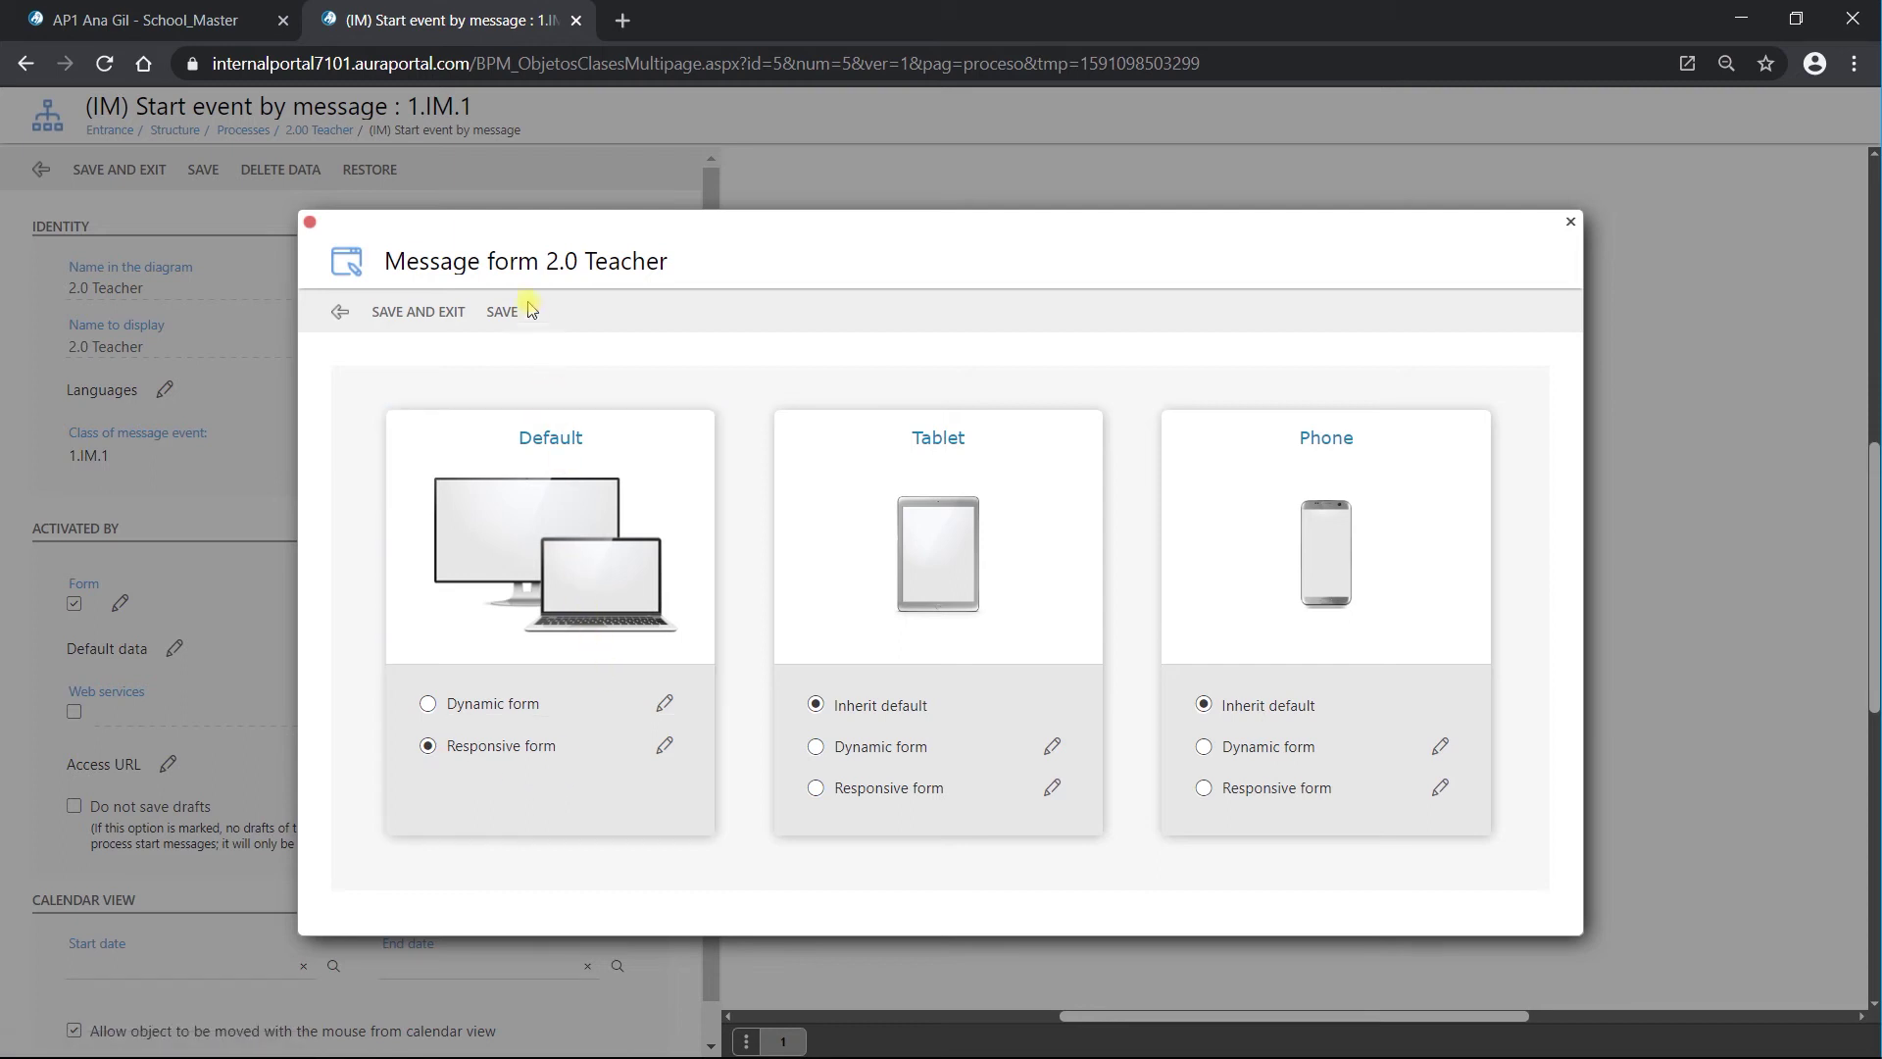
left_click(418, 311)
left_click(131, 179)
left_click(121, 178)
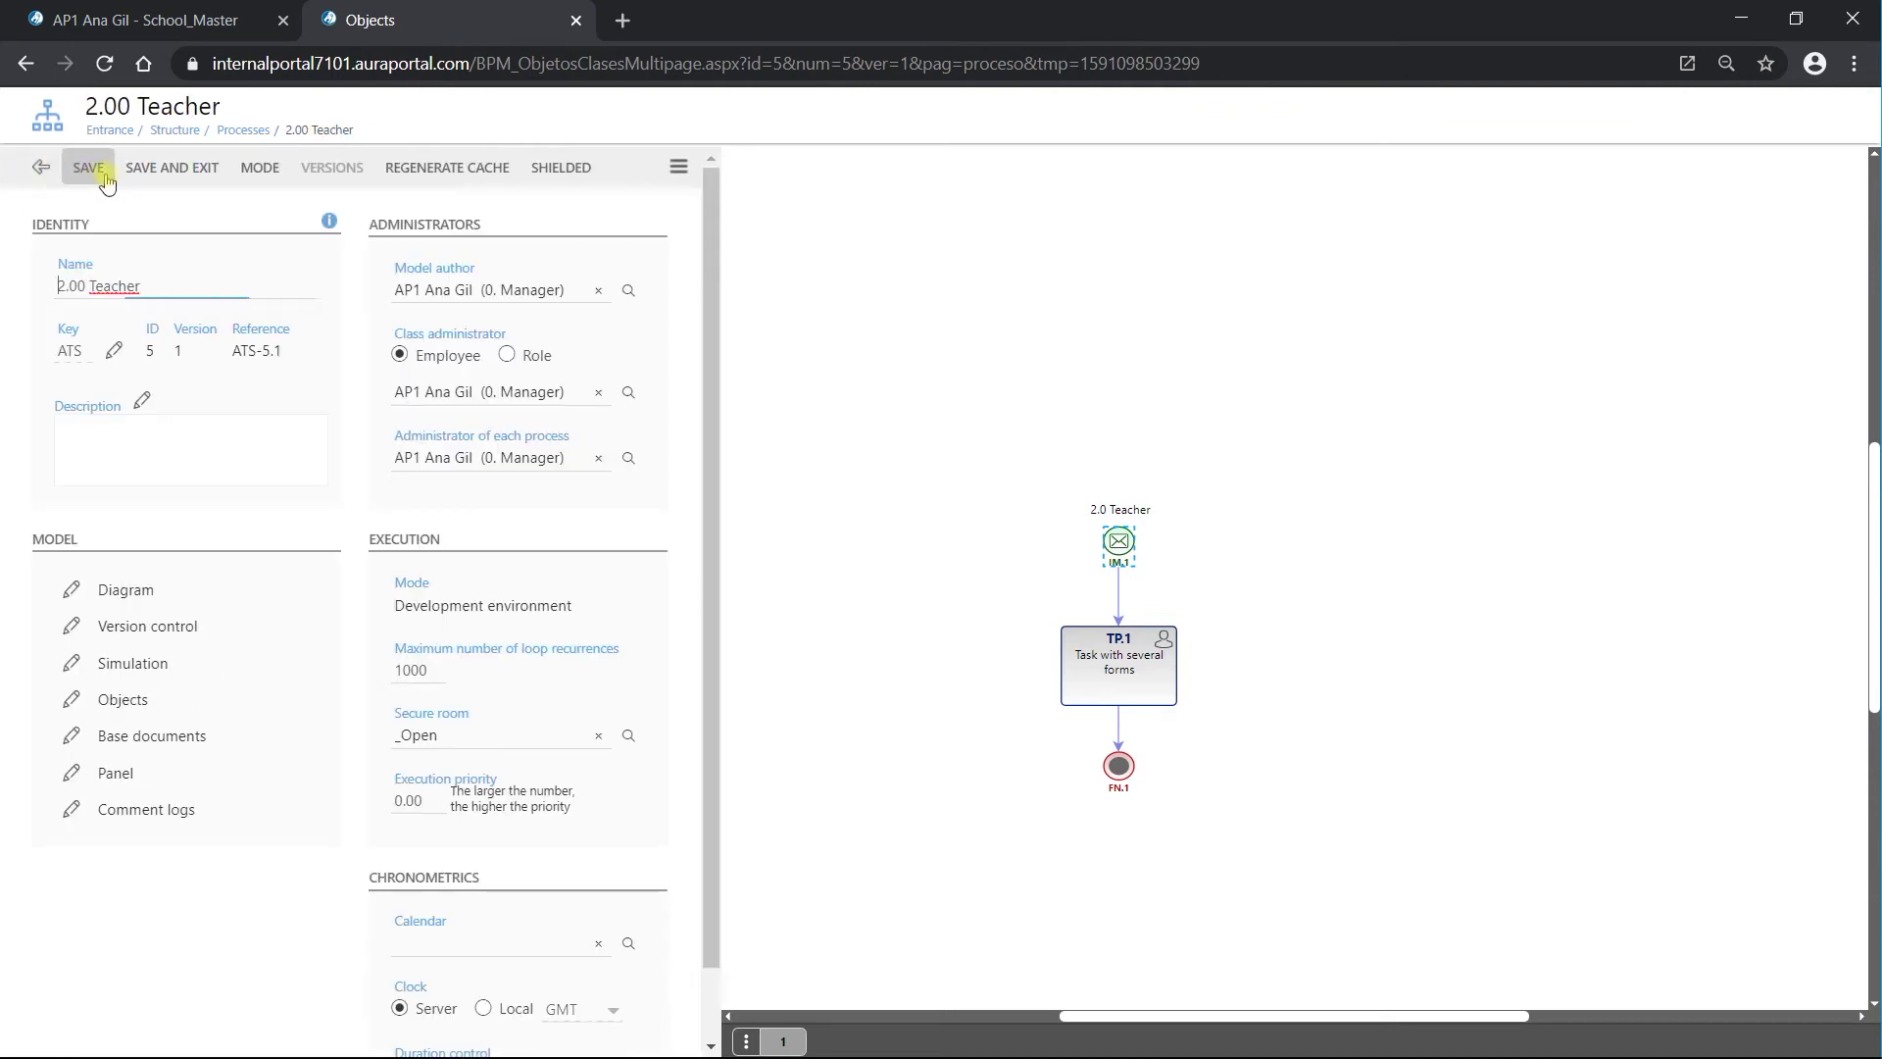
Save and exit the 2.00 Teacher process class, leave the open message form and start a new 2.0 Teacher process
left_click(169, 168)
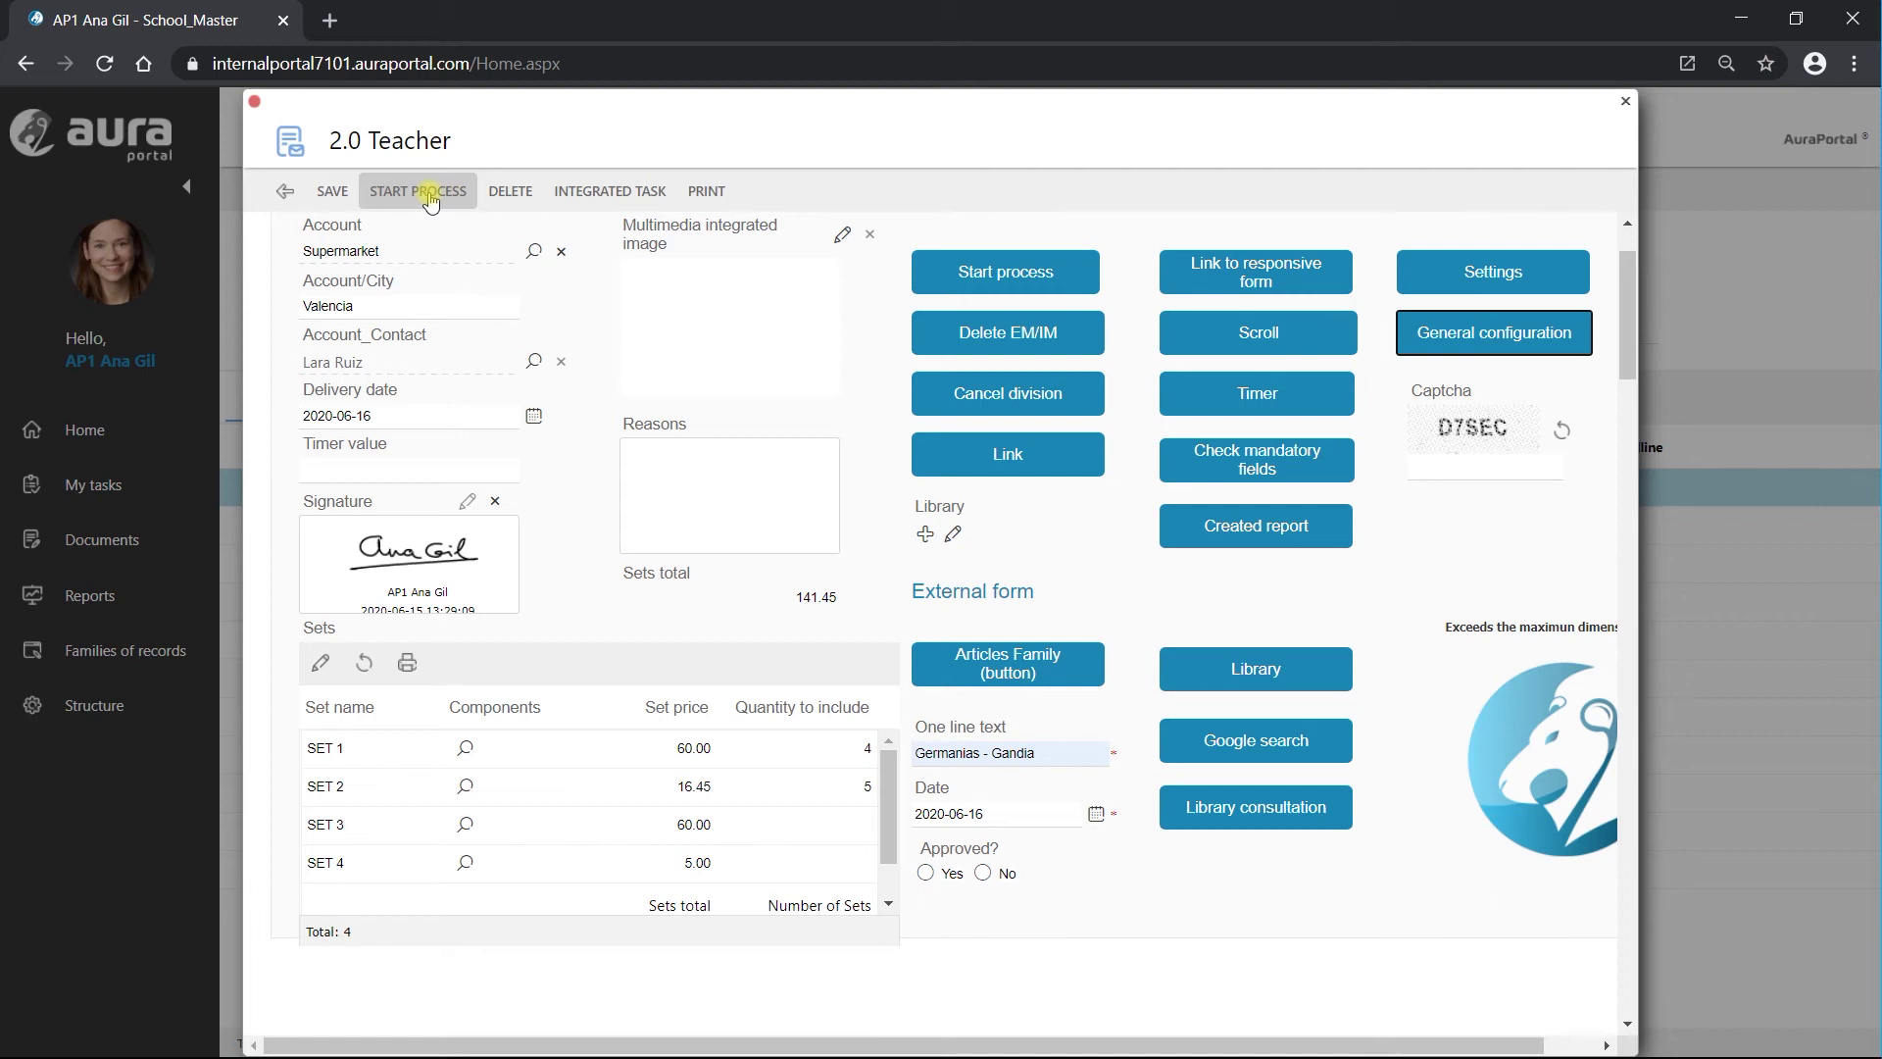
left_click(287, 195)
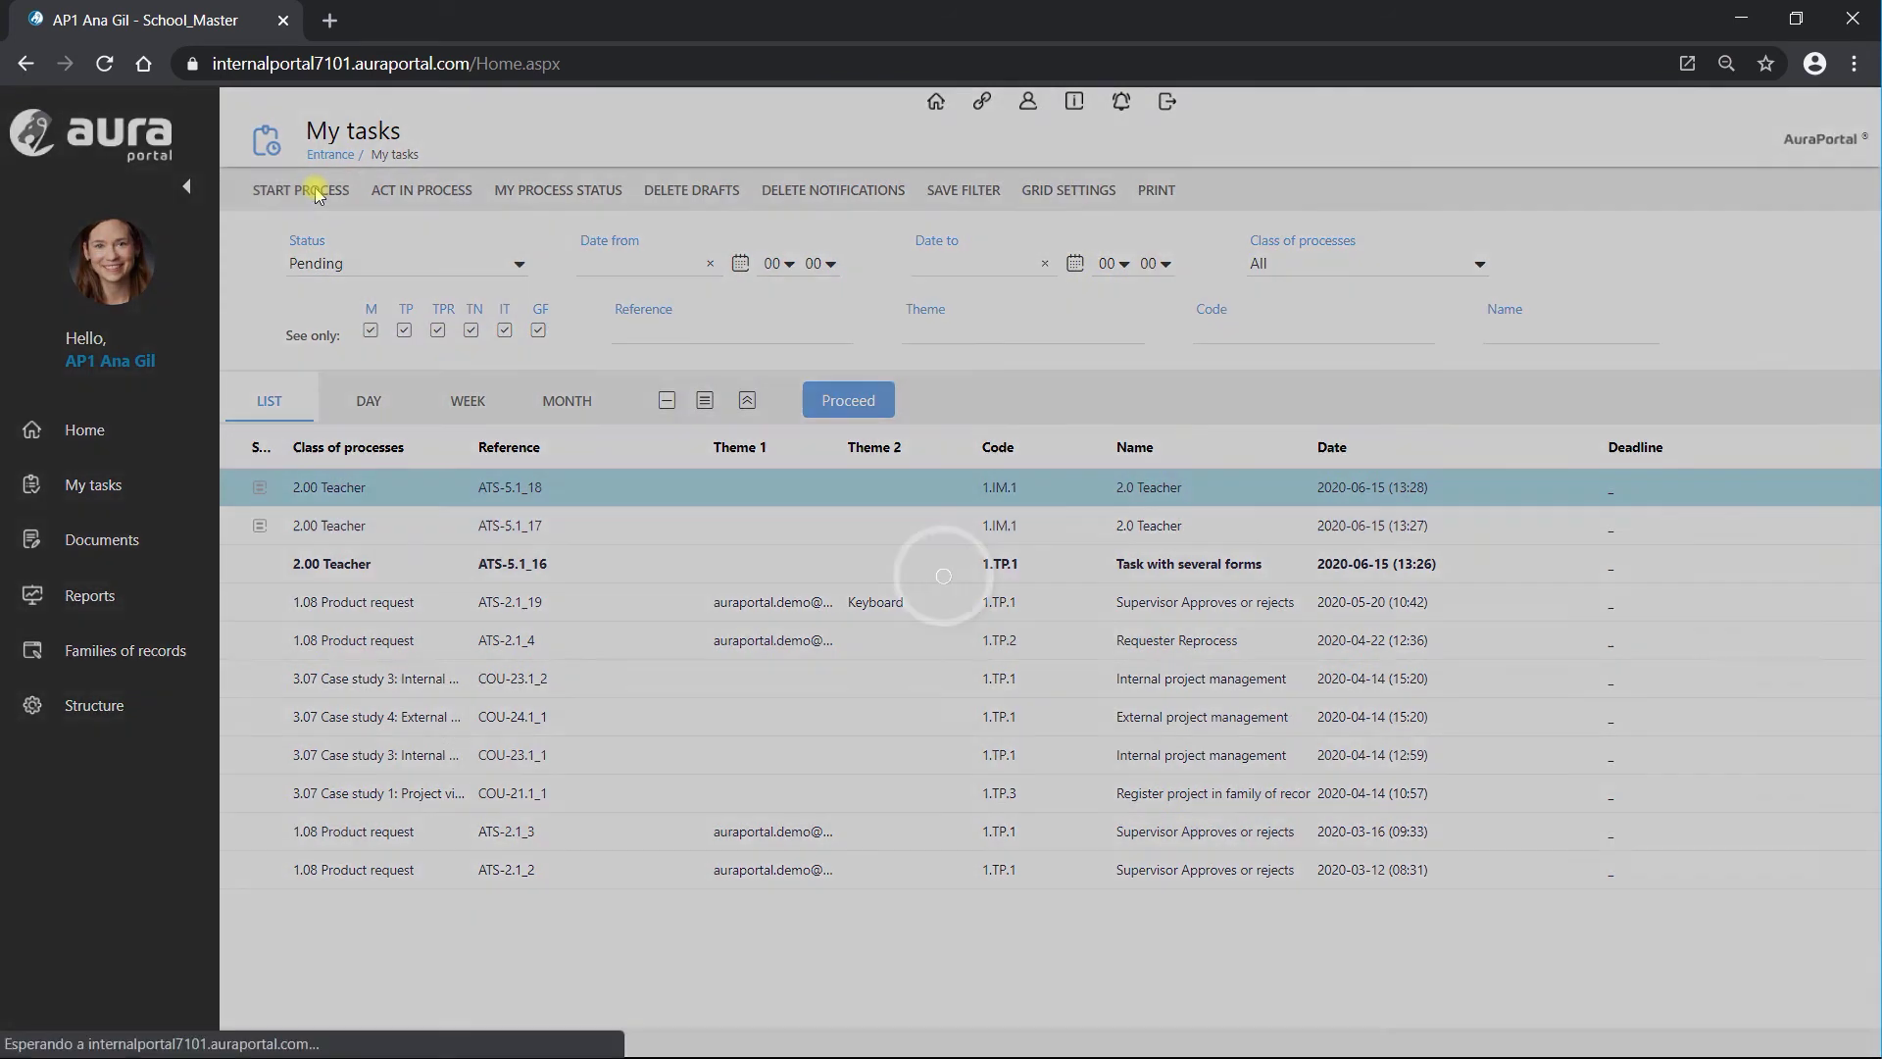
left_click(318, 191)
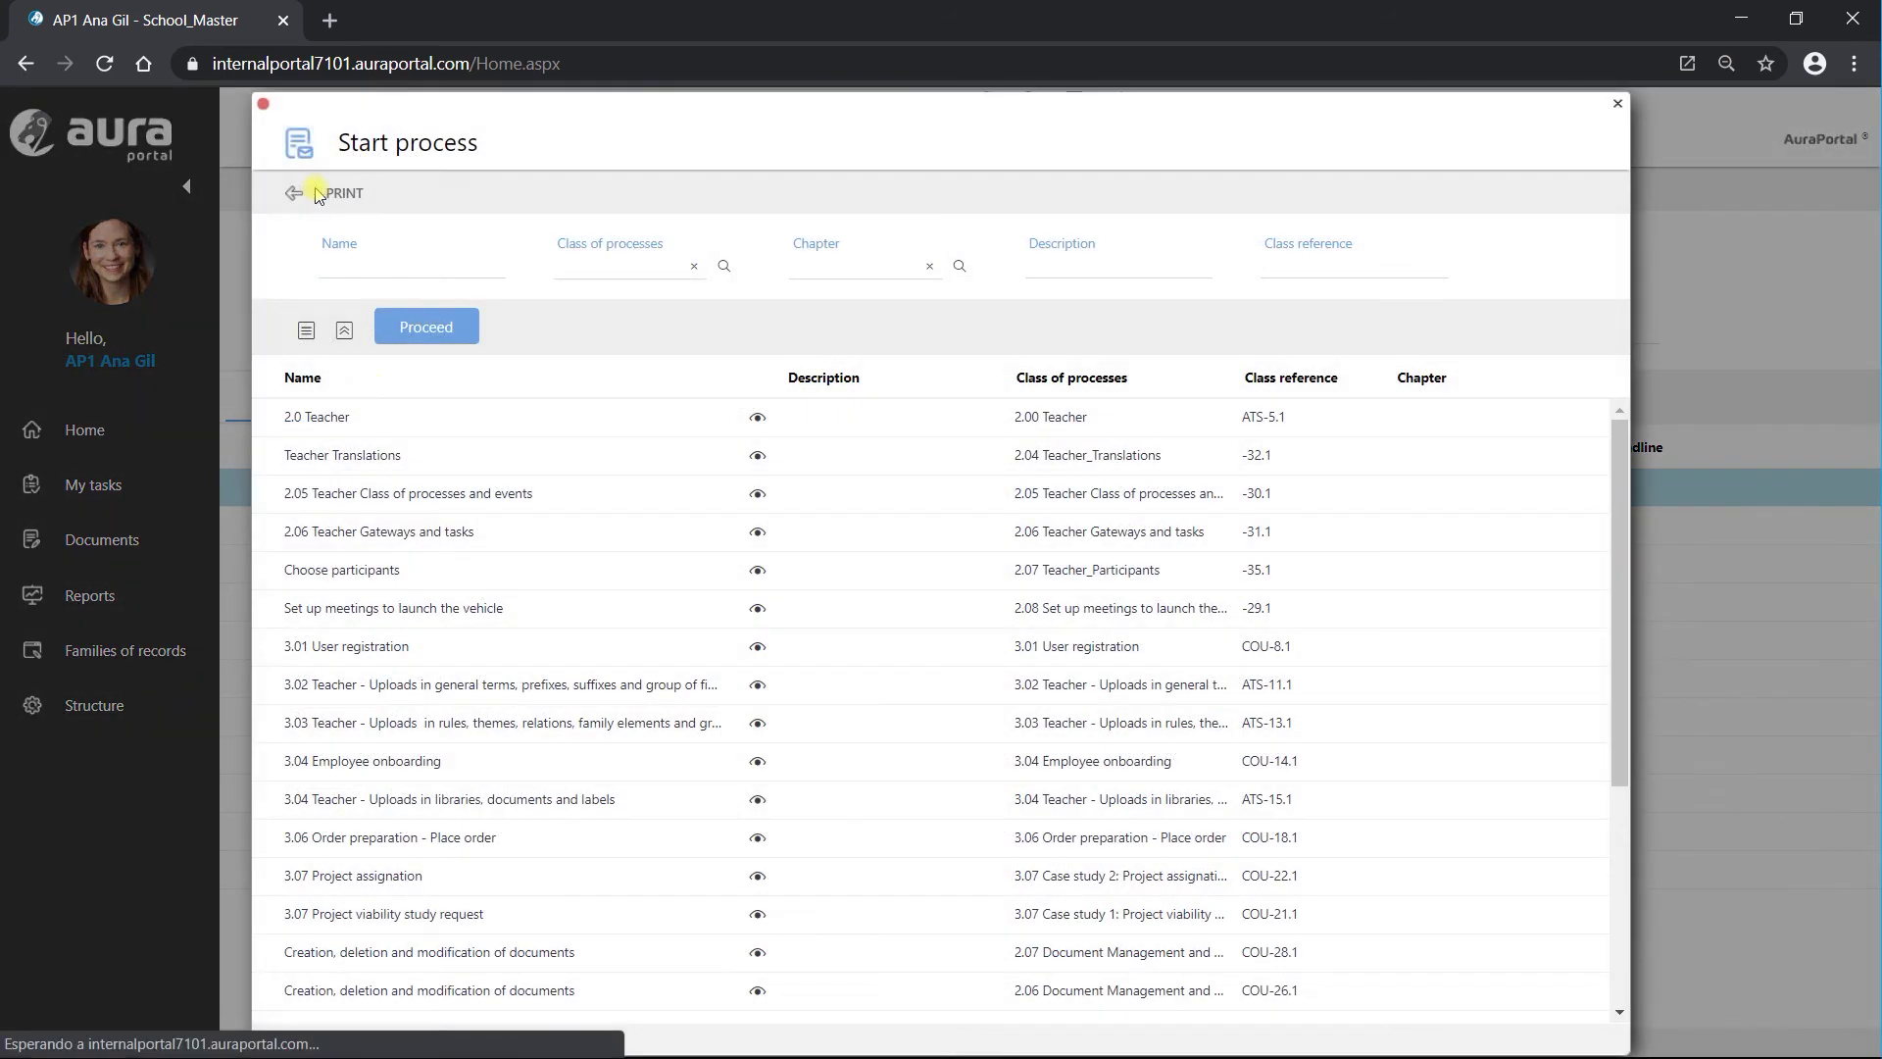
double_click(375, 424)
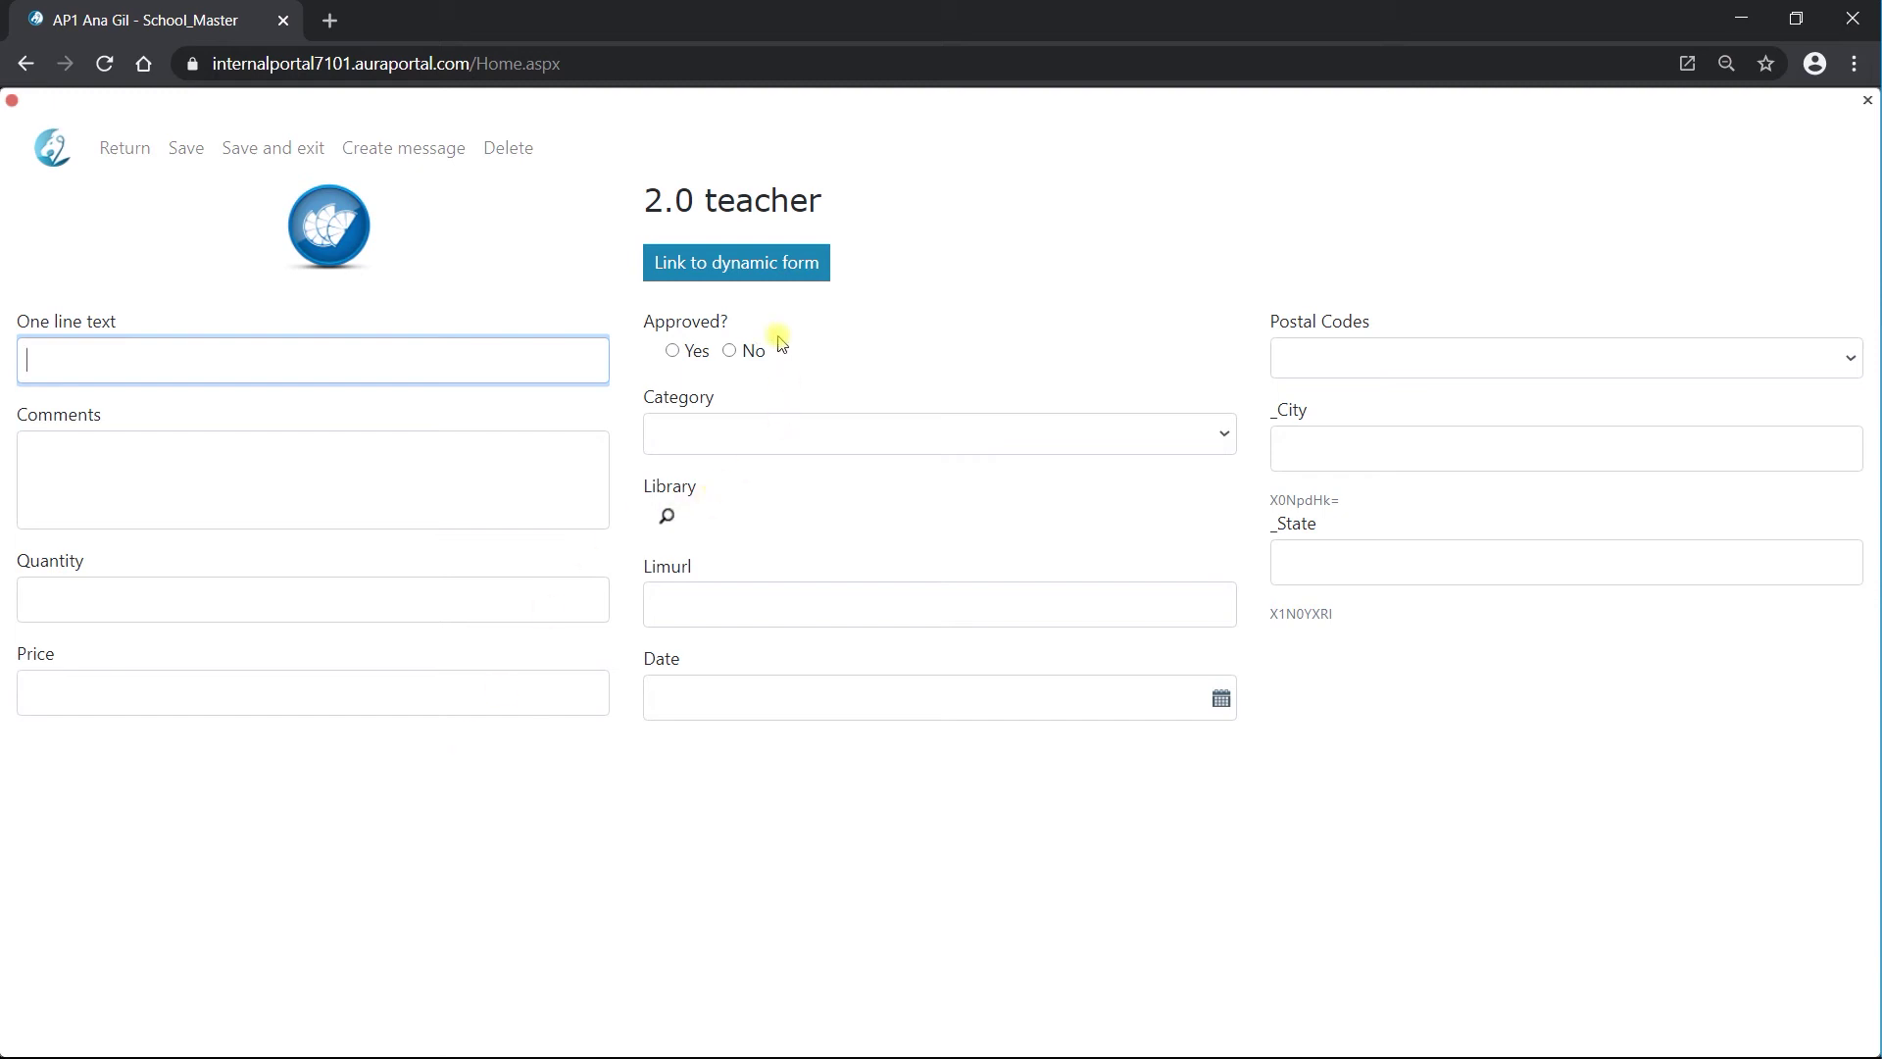
Follow the link to the dynamic form, show its Action buttons section and return to the task list
left_click(770, 260)
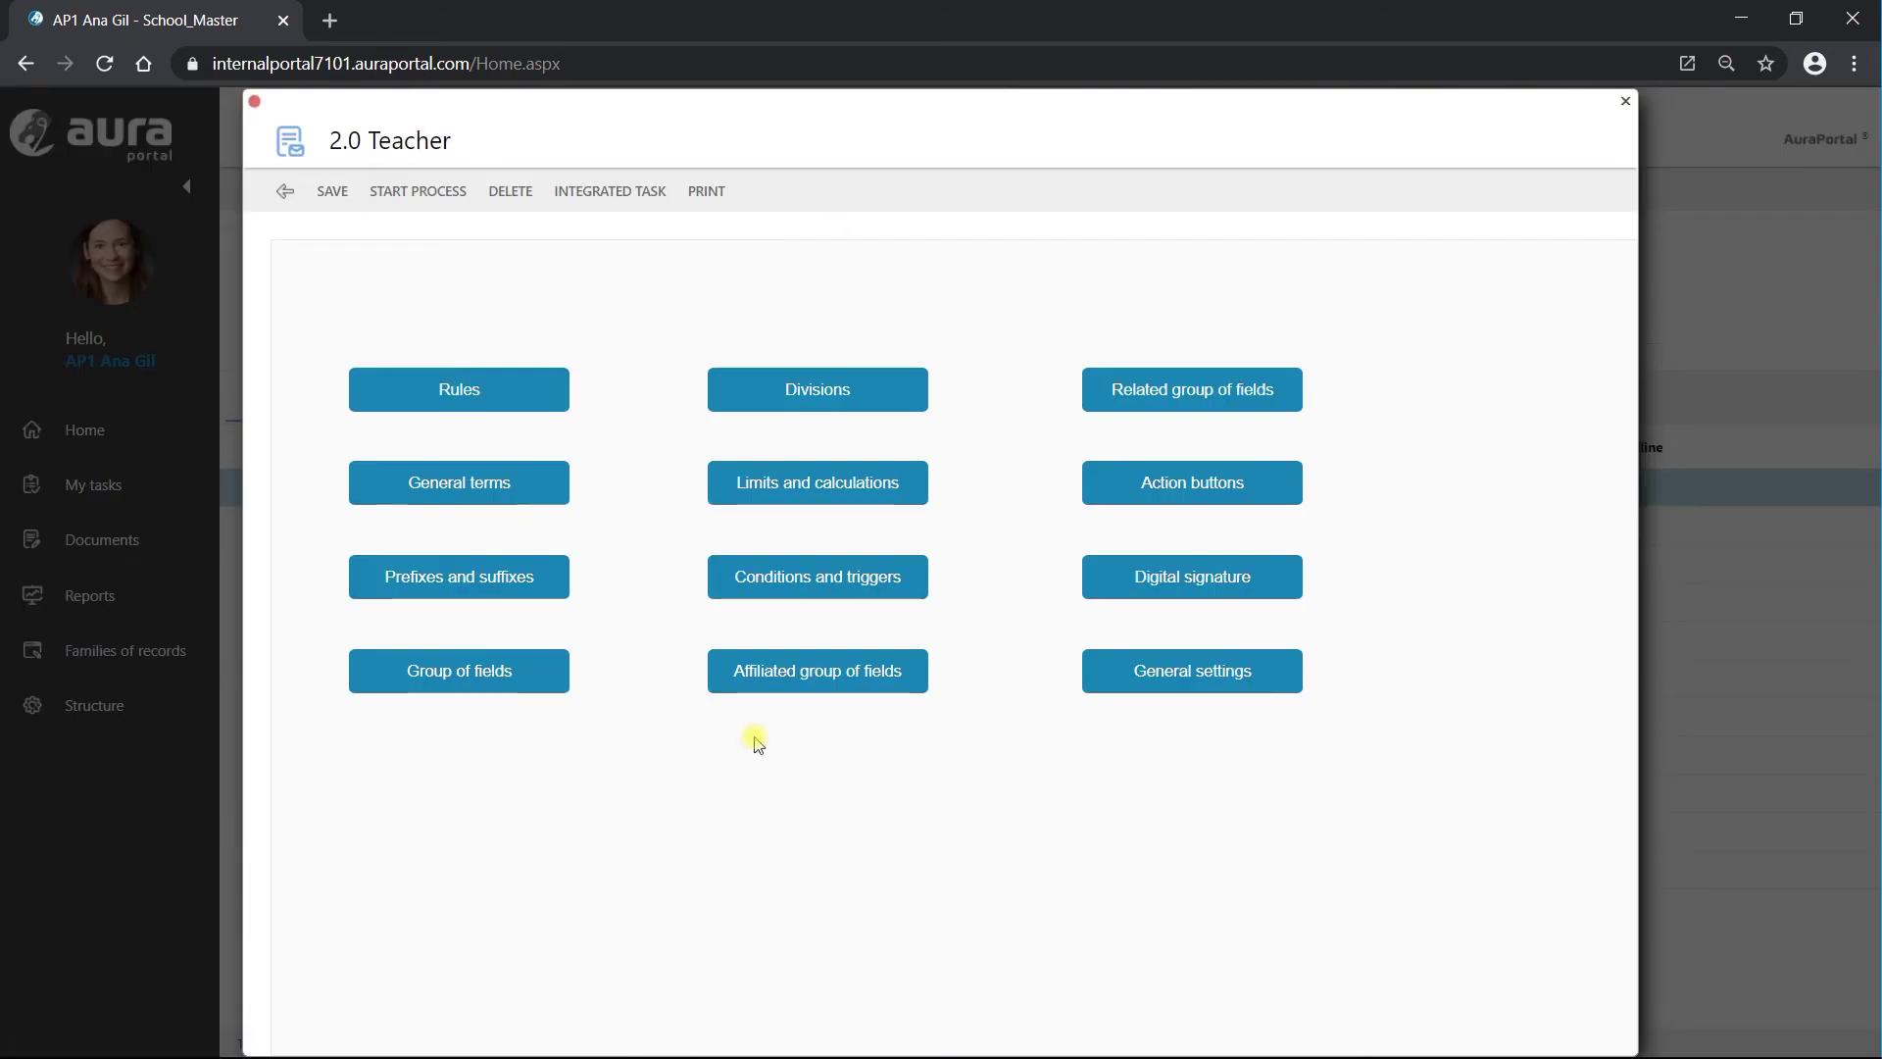
left_click(1192, 484)
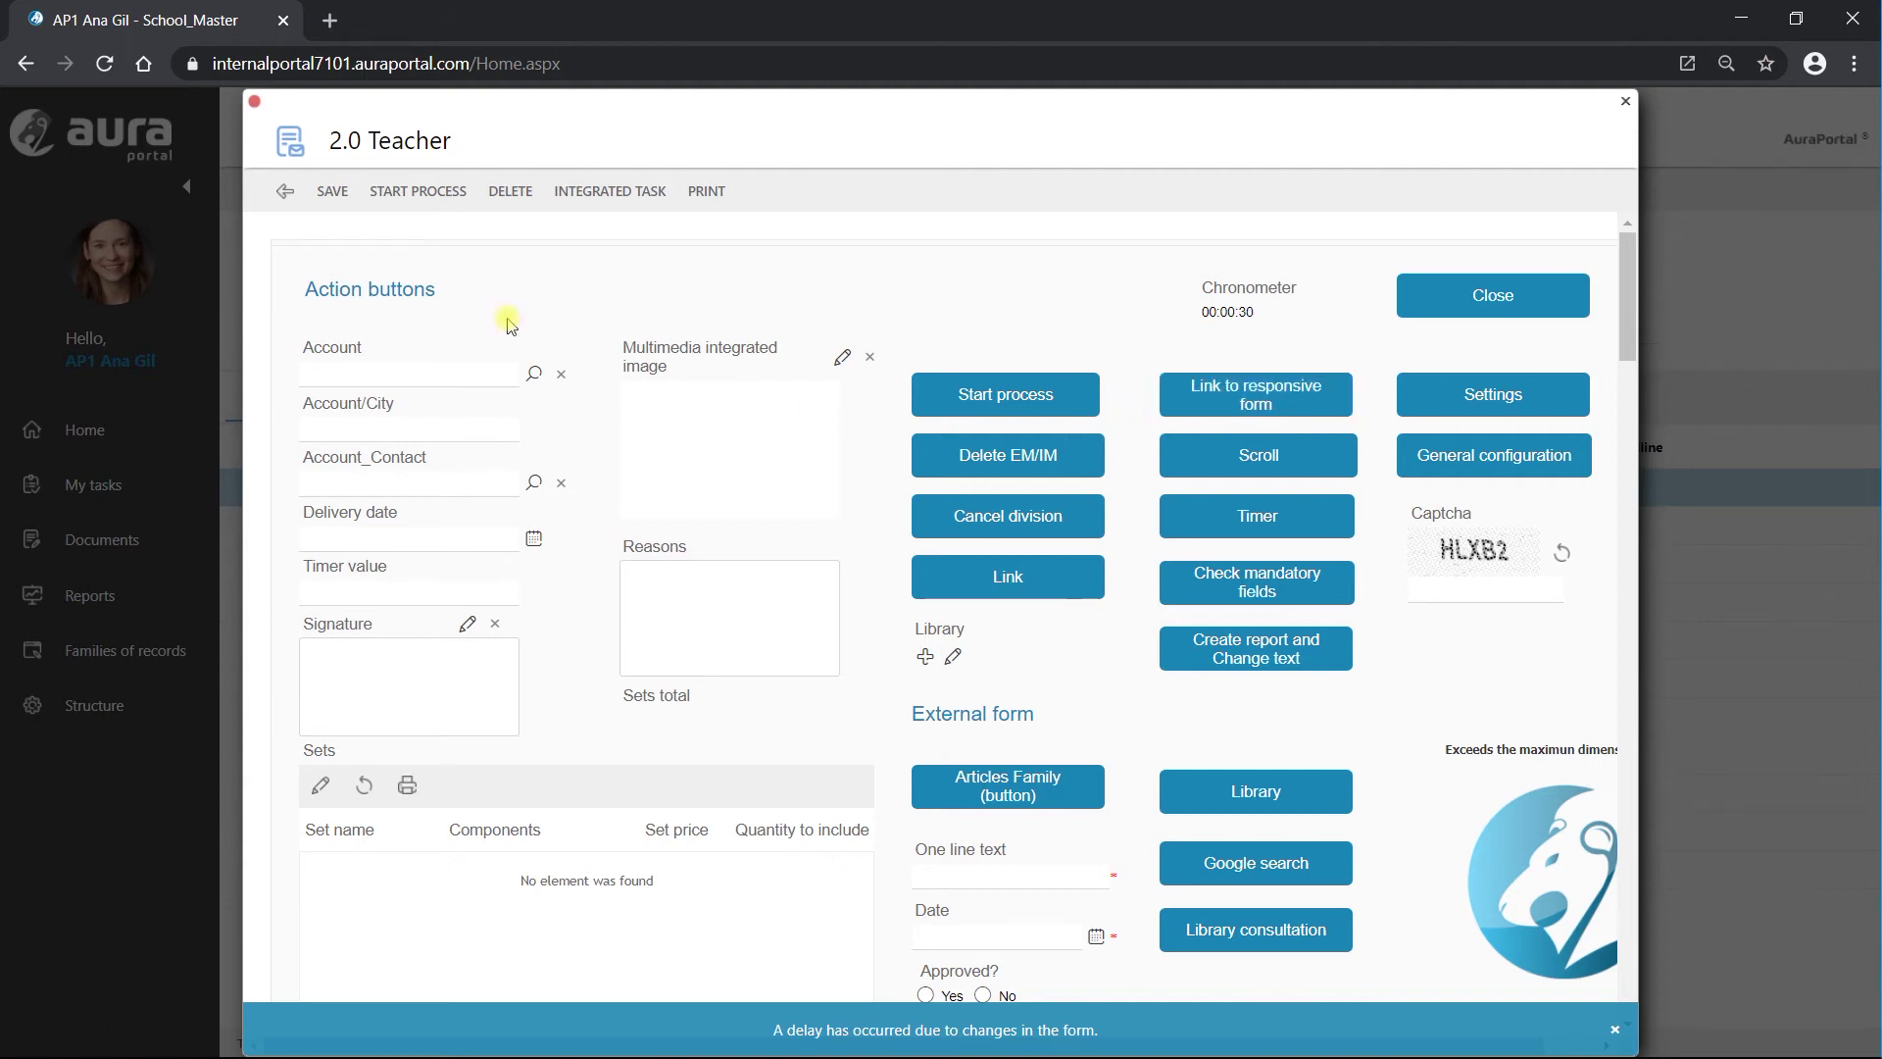
left_click(284, 192)
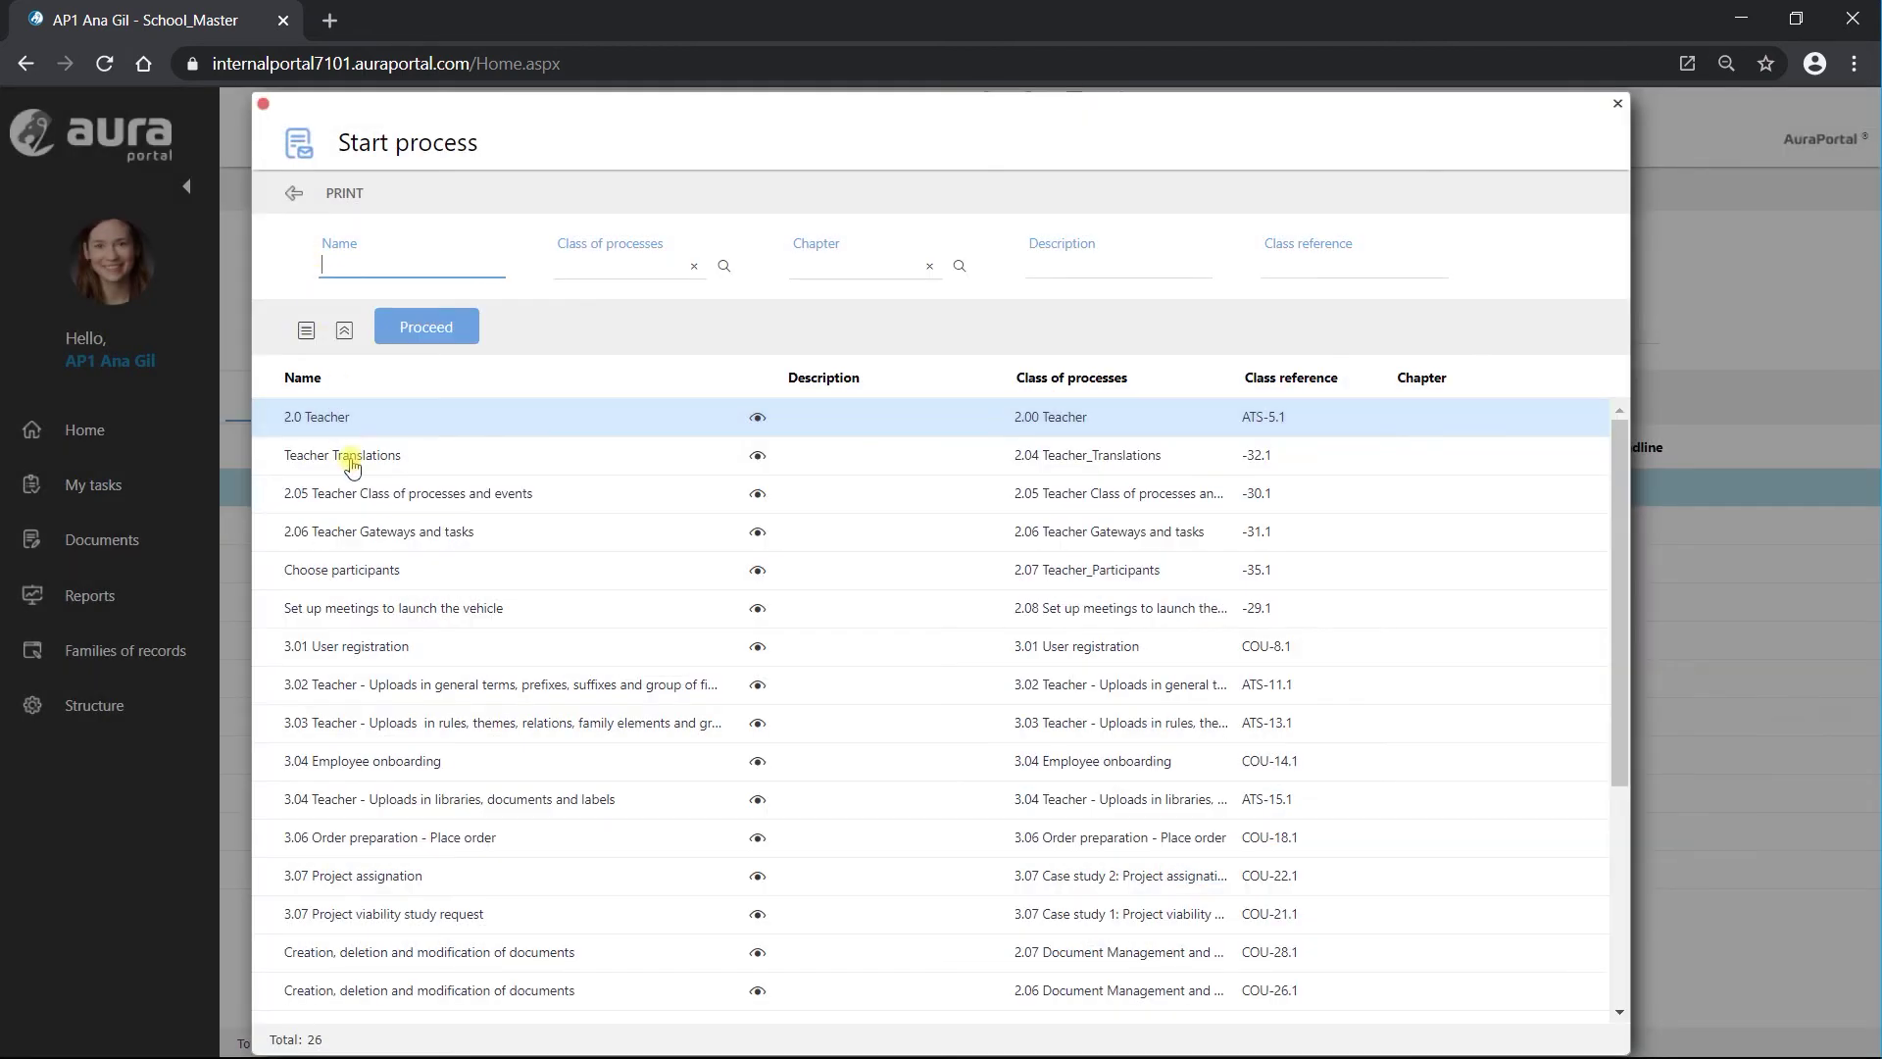
left_click(289, 194)
Open the pending Task with several forms from My tasks and follow its General settings link
left_click(108, 485)
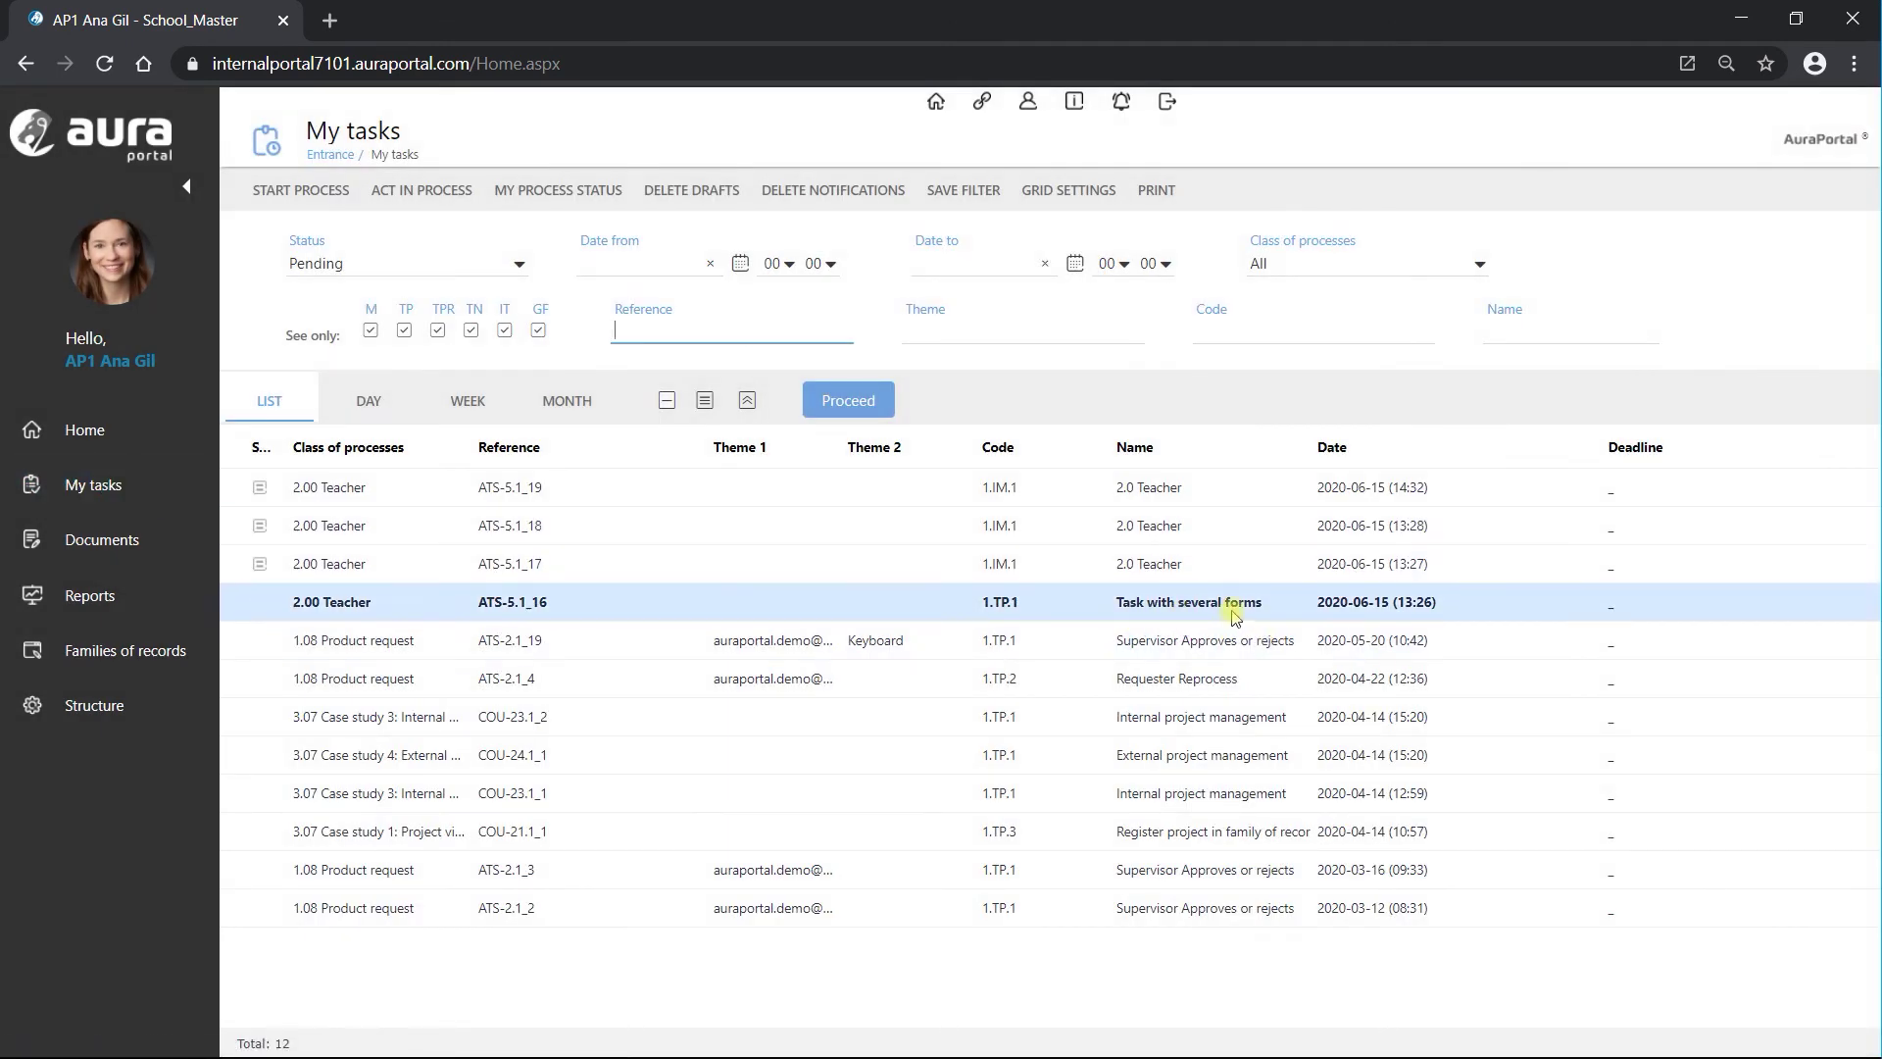
left_click(551, 608)
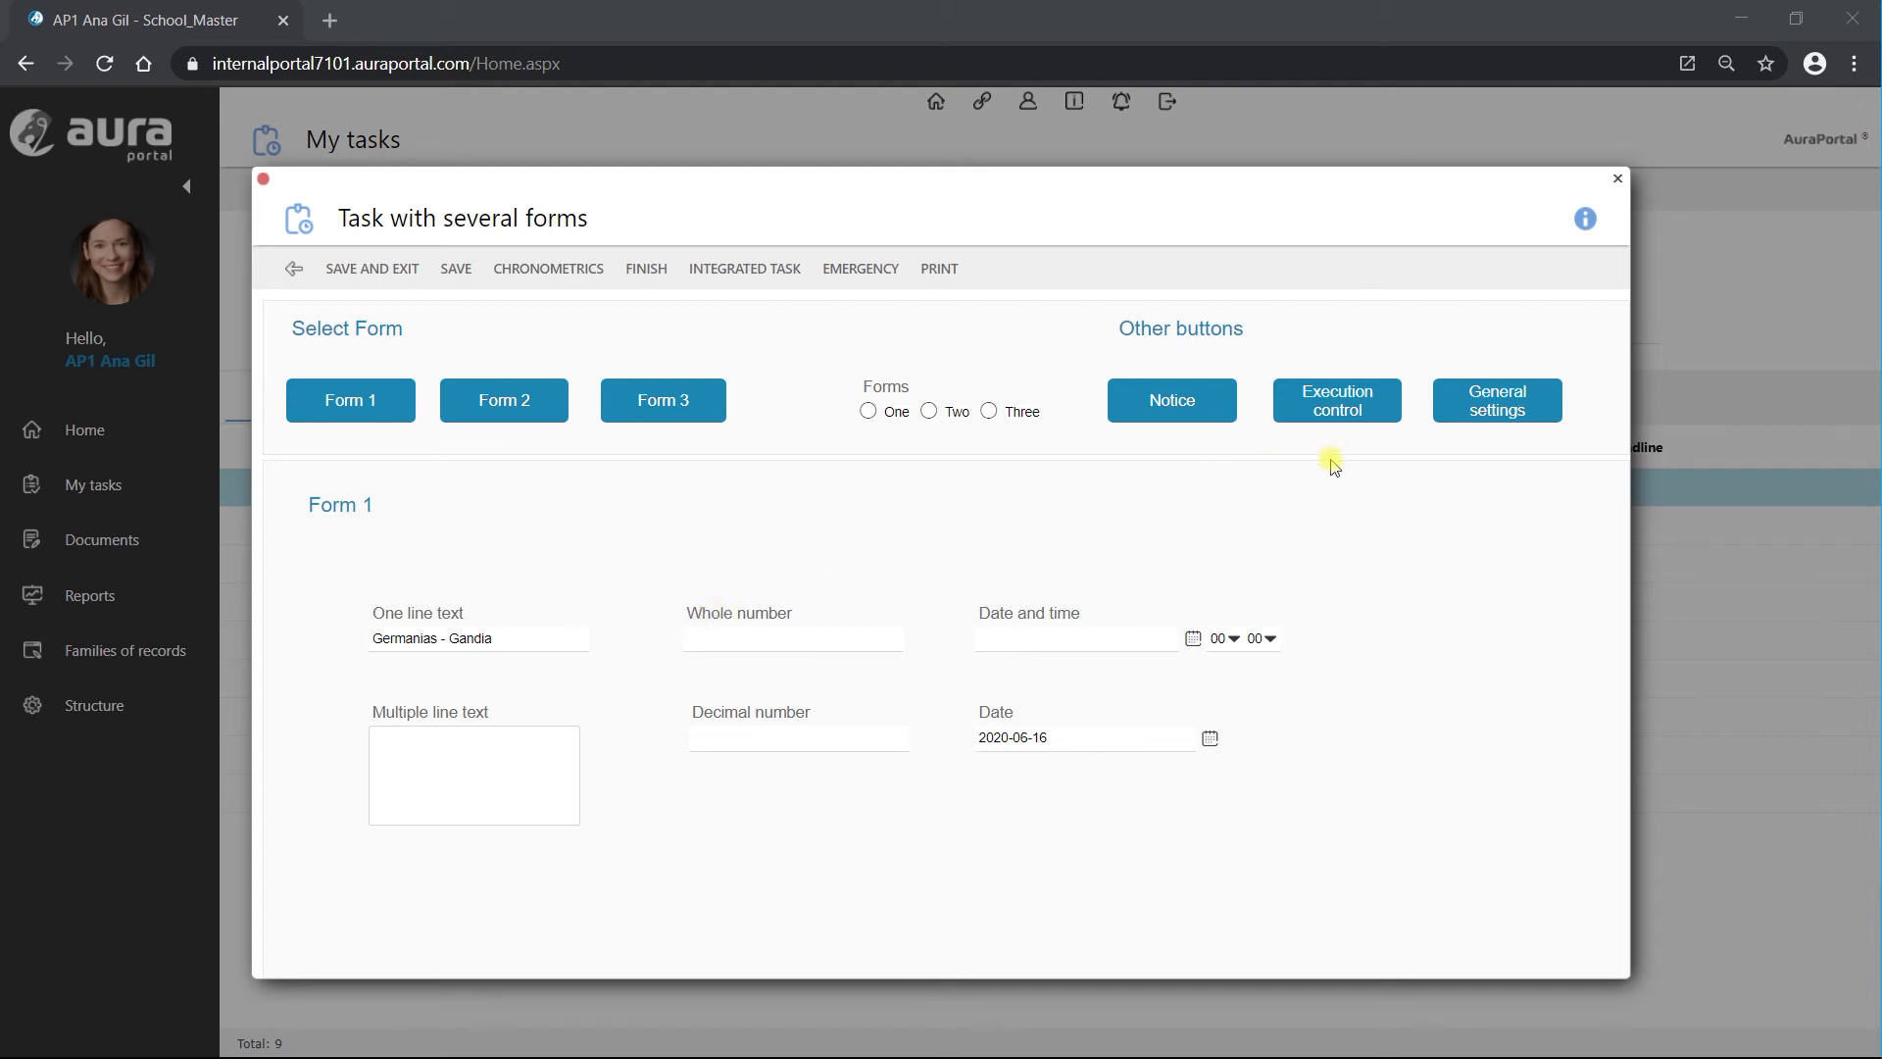
left_click(1524, 416)
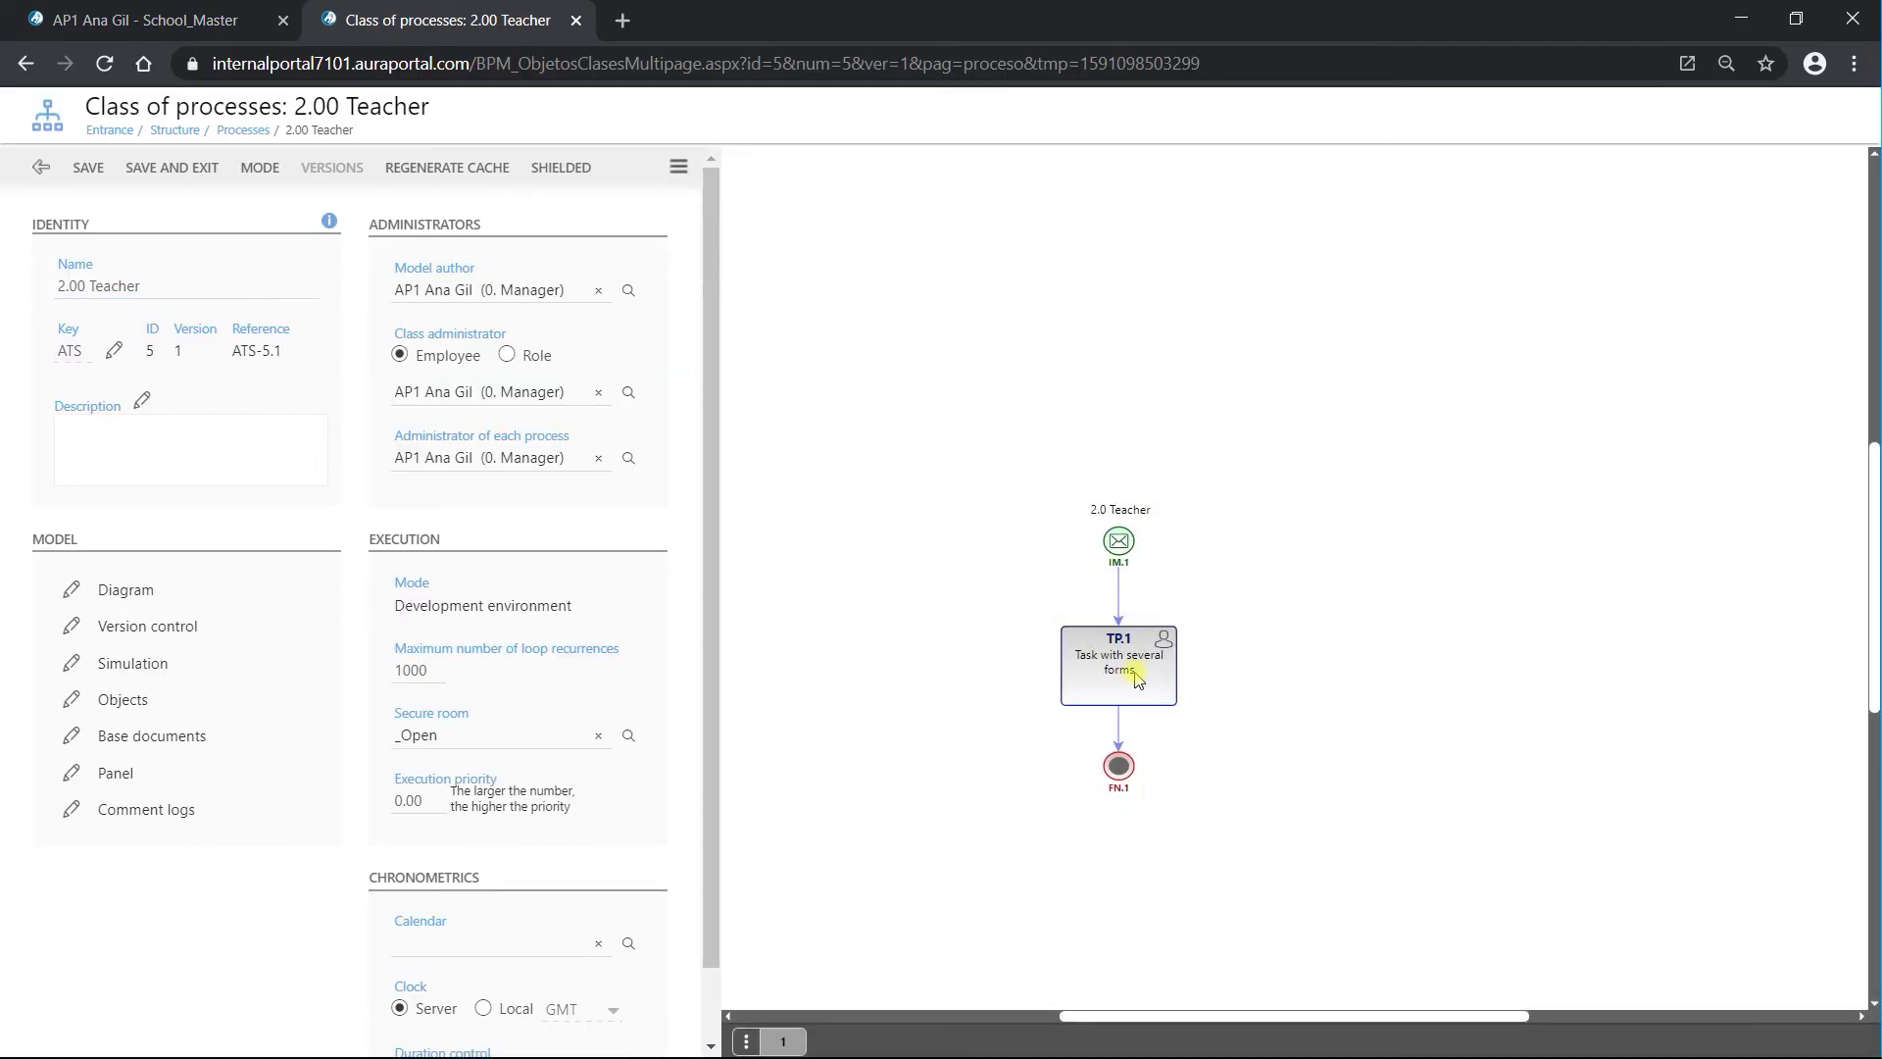
Open Form 1 of the Task with several forms personal task in the form designer
left_click(1137, 679)
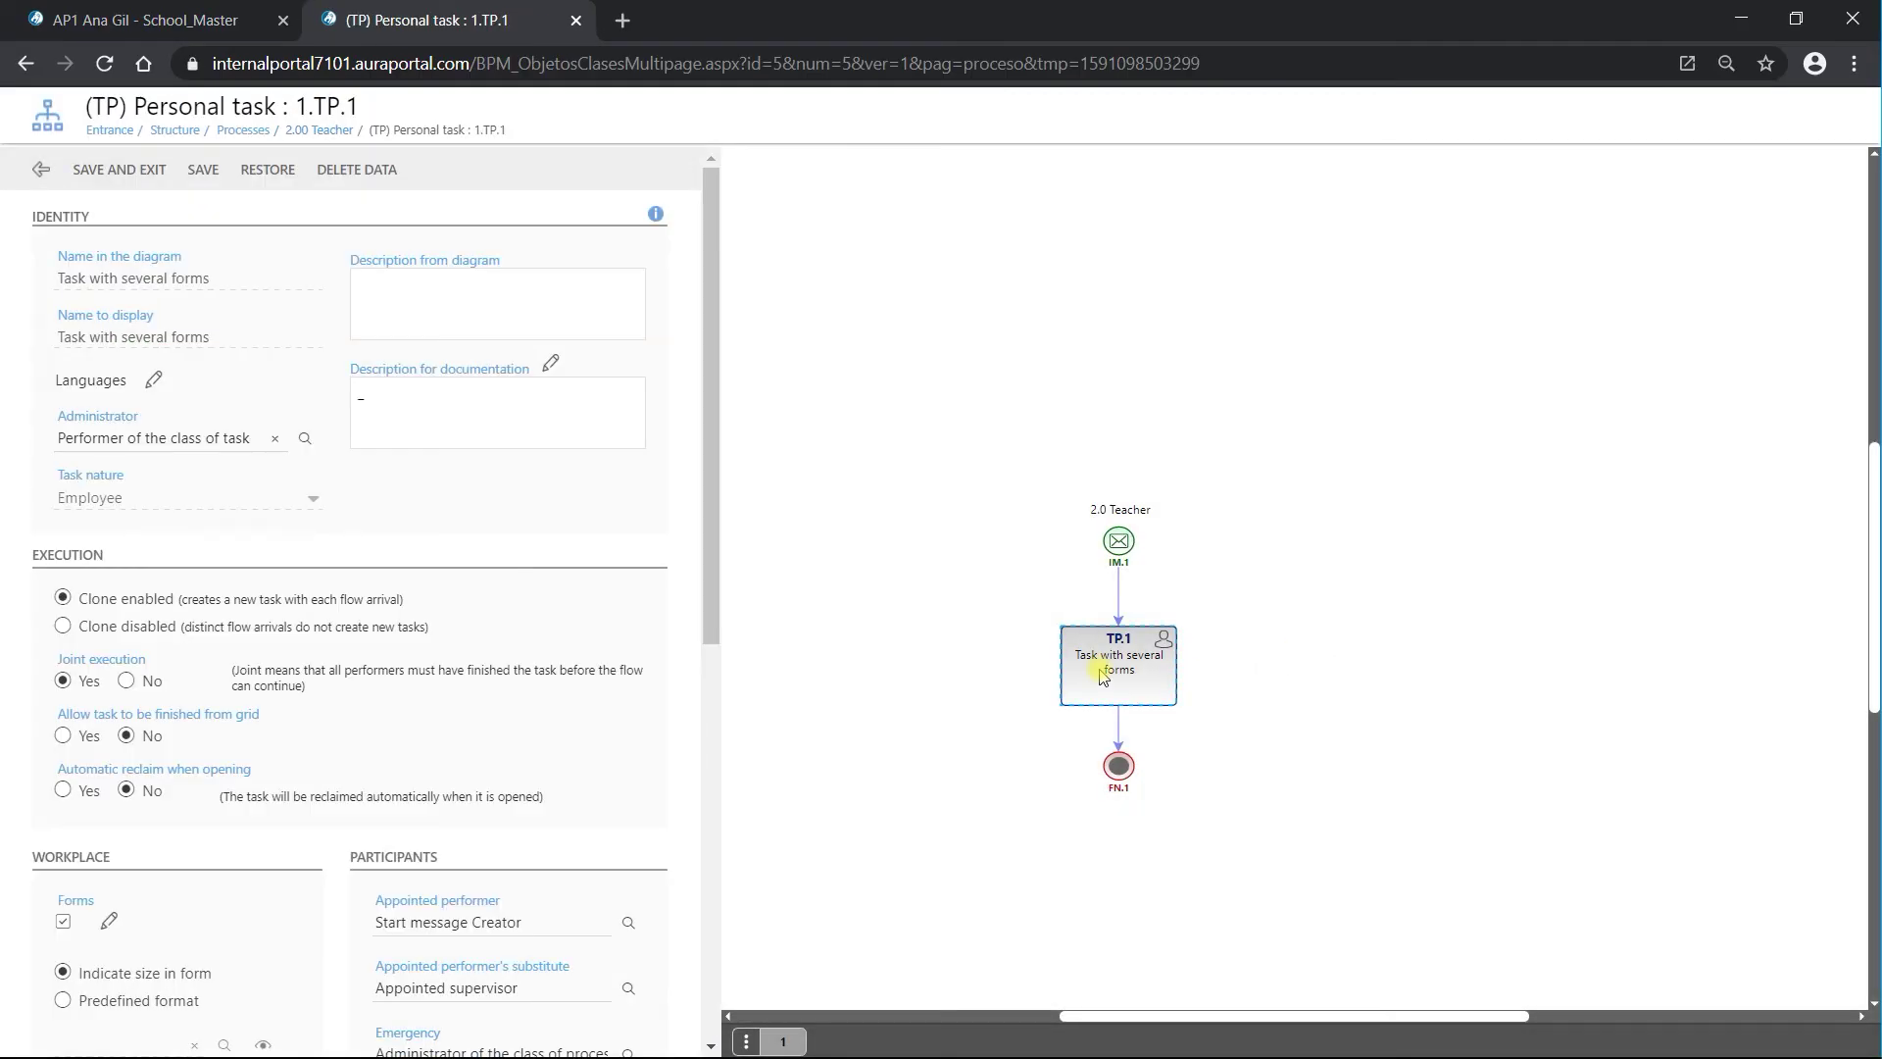
left_click(109, 921)
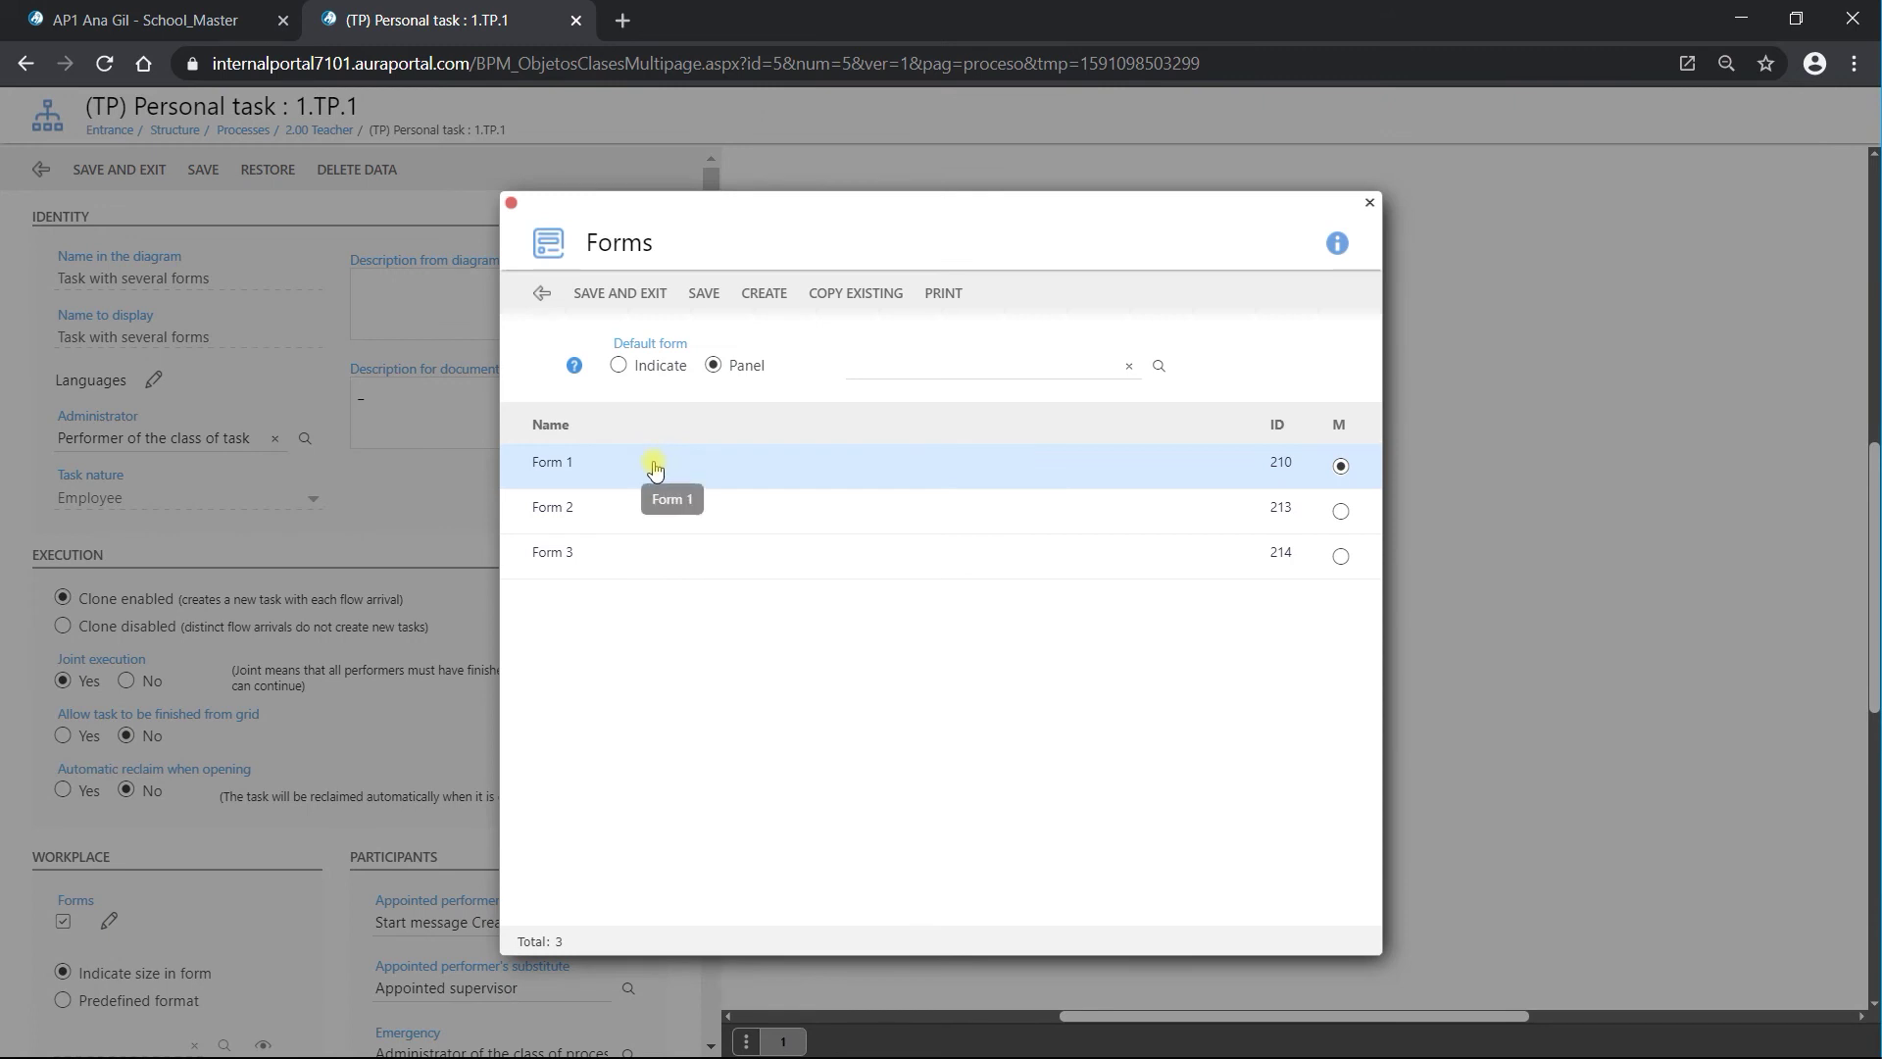
double_click(656, 469)
left_click(660, 703)
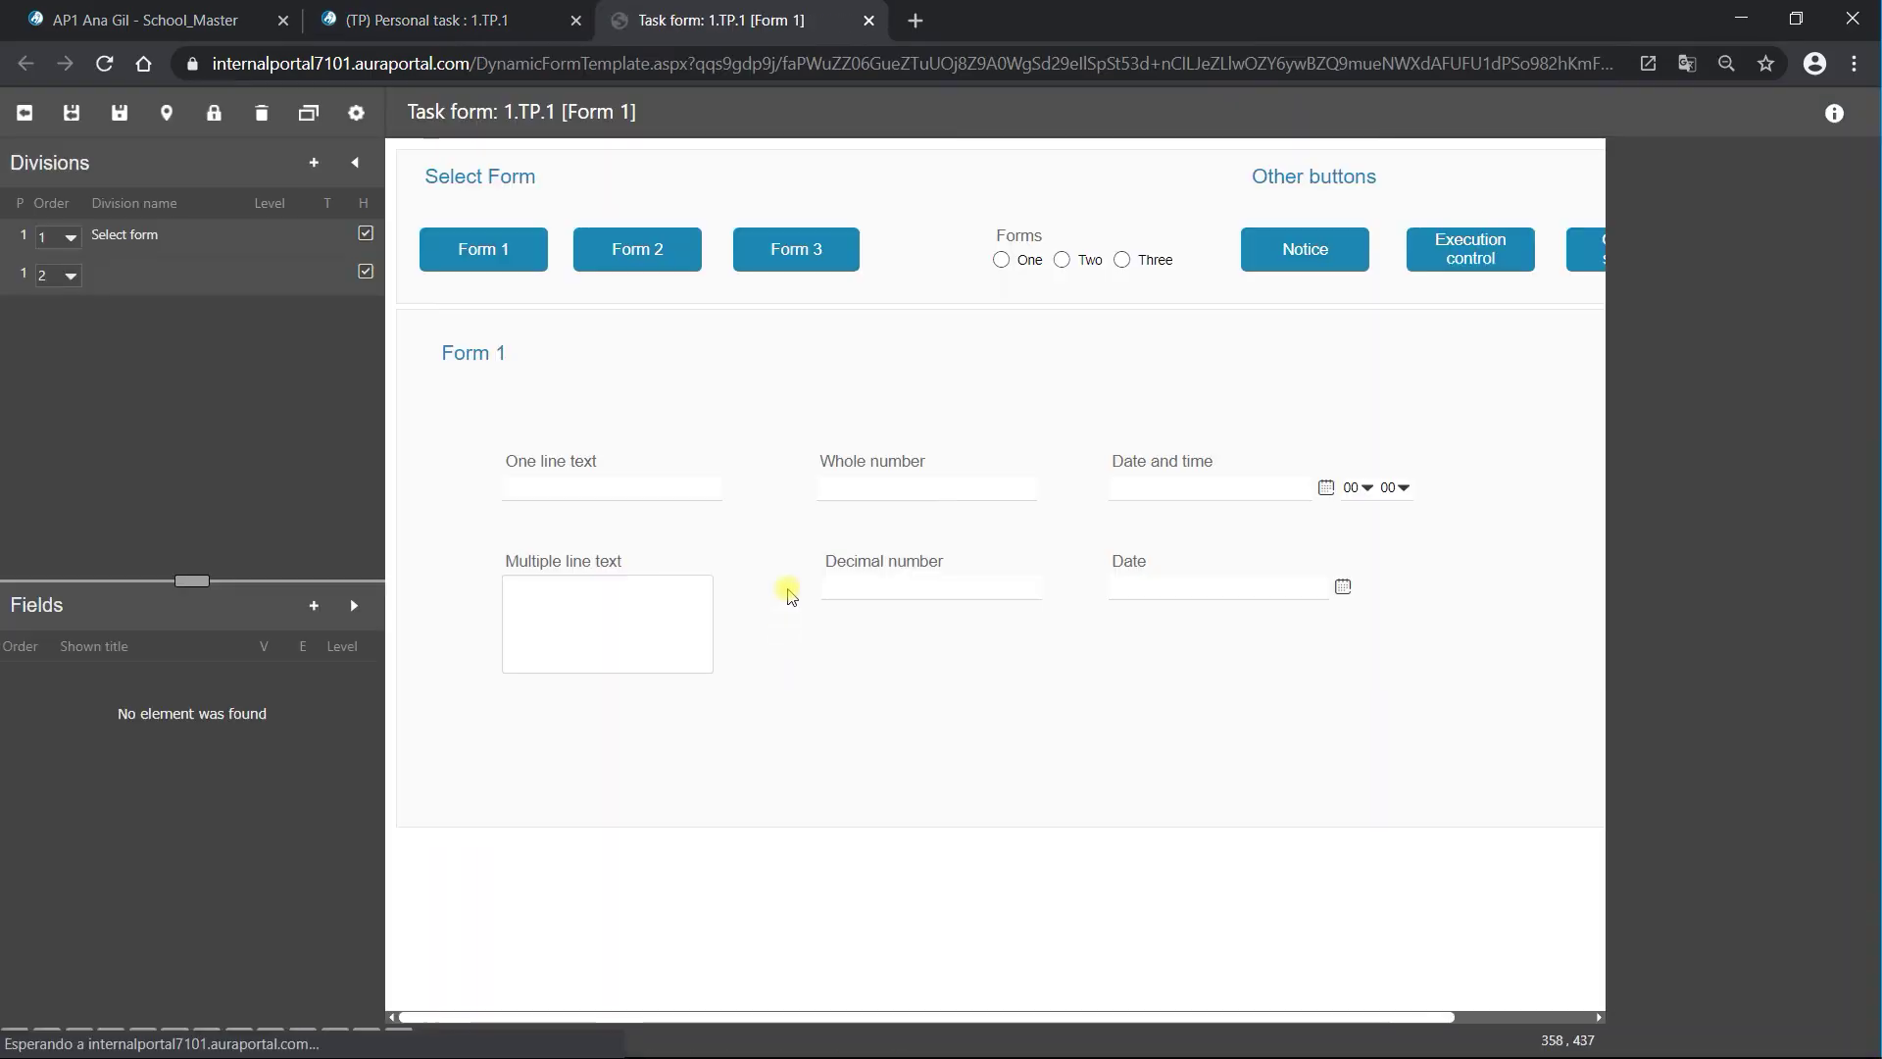
Examine the Open form action configured for the Form 1 action button and leave it as is
left_click(496, 251)
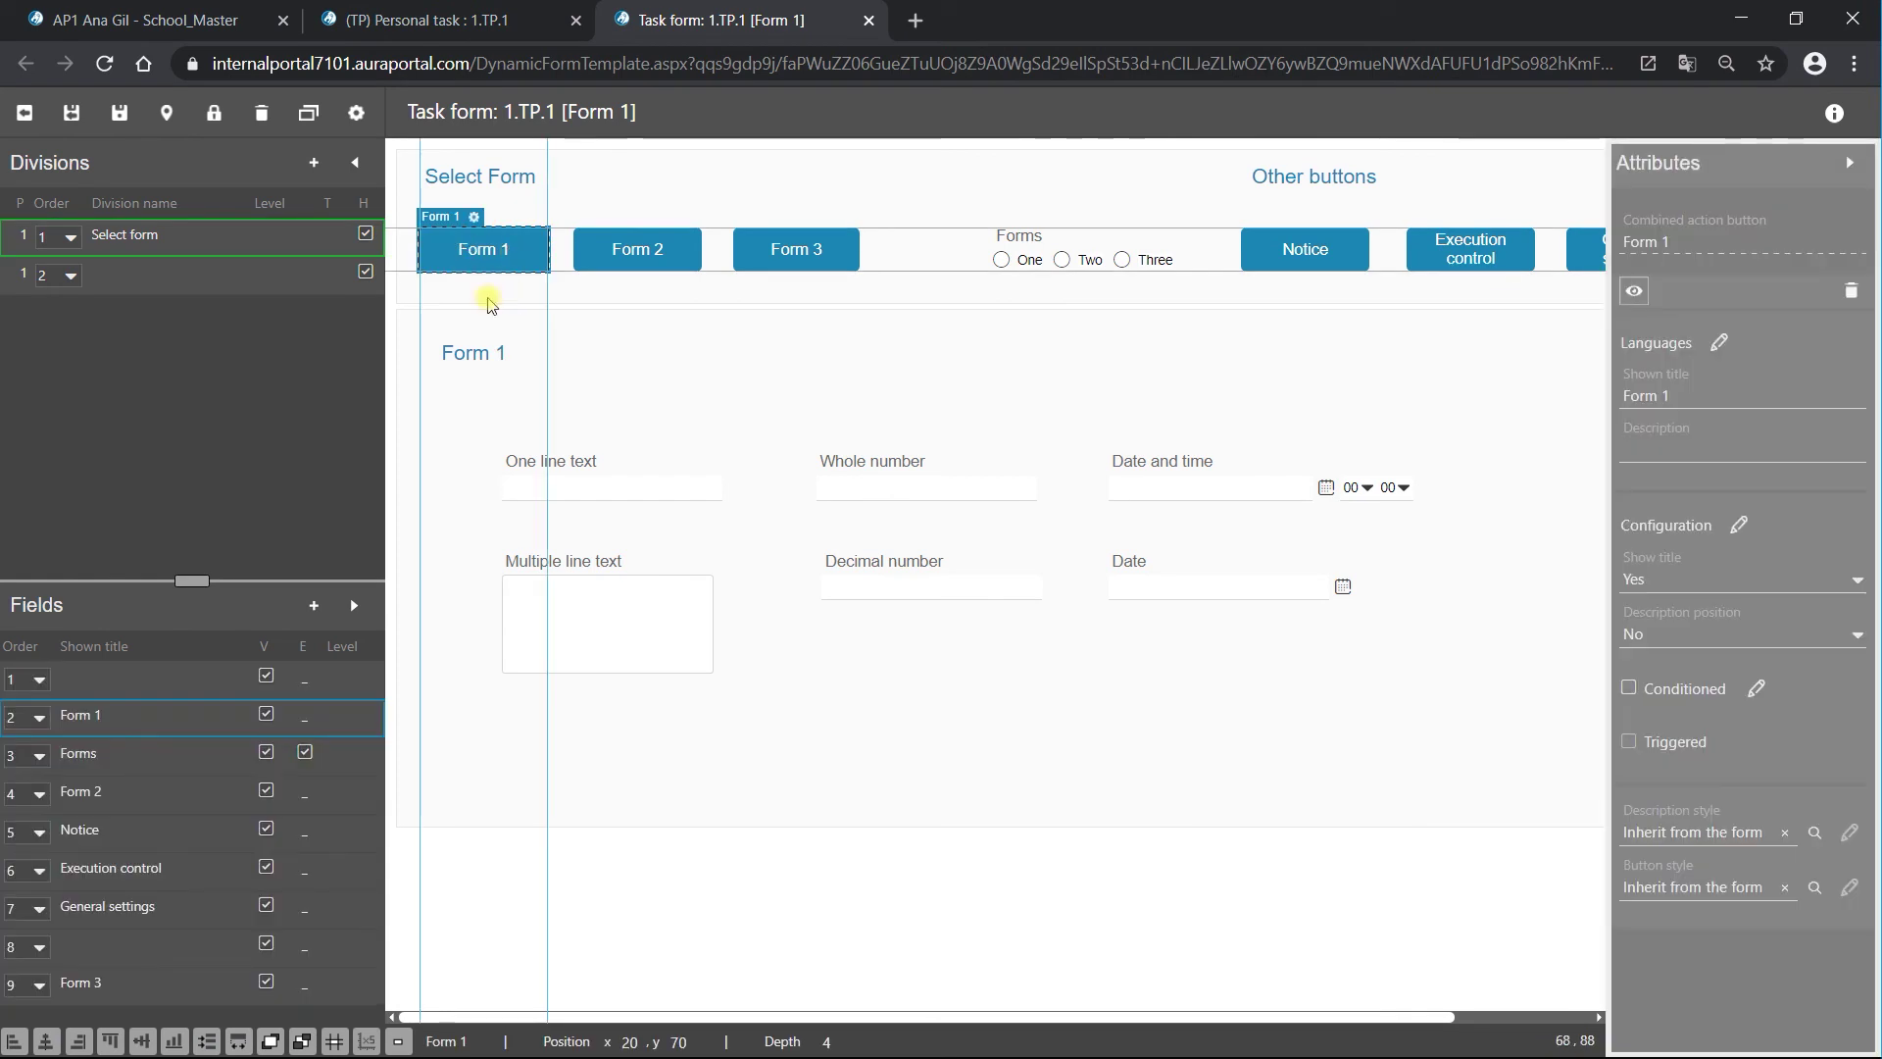
left_click(474, 217)
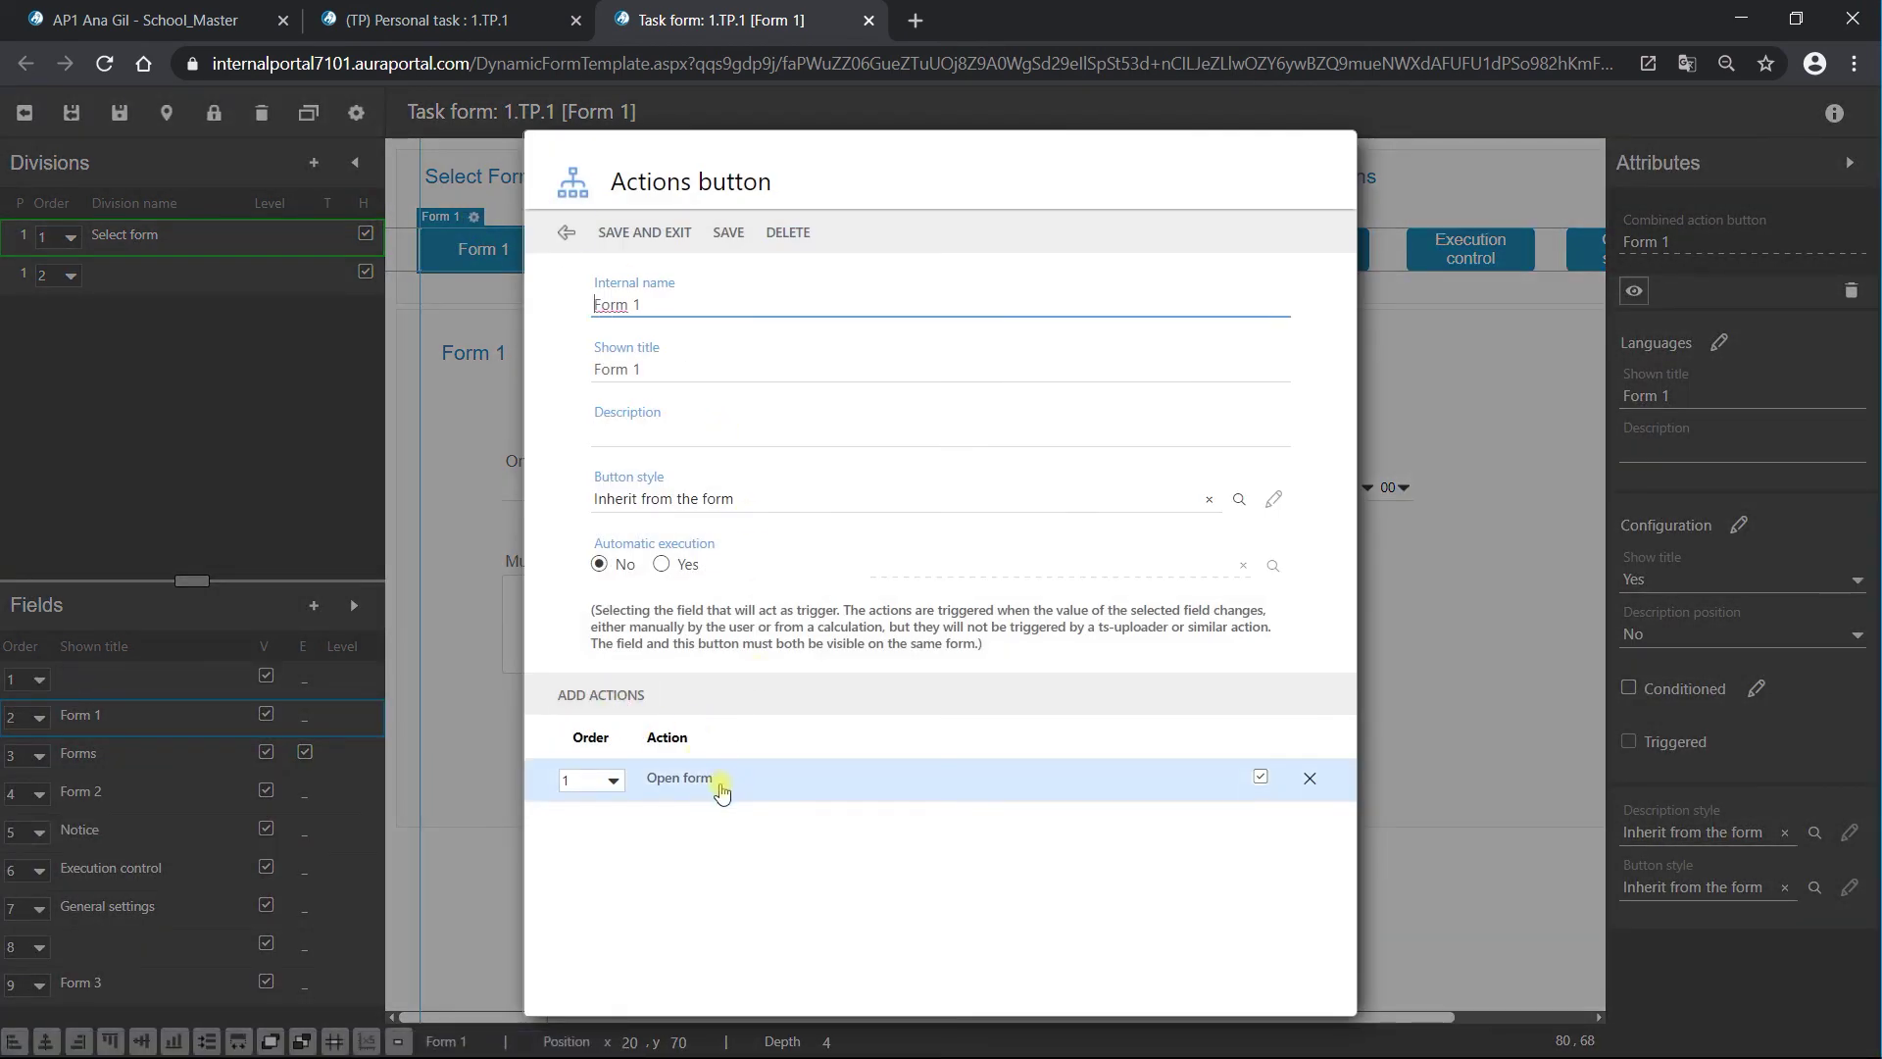
left_click(713, 781)
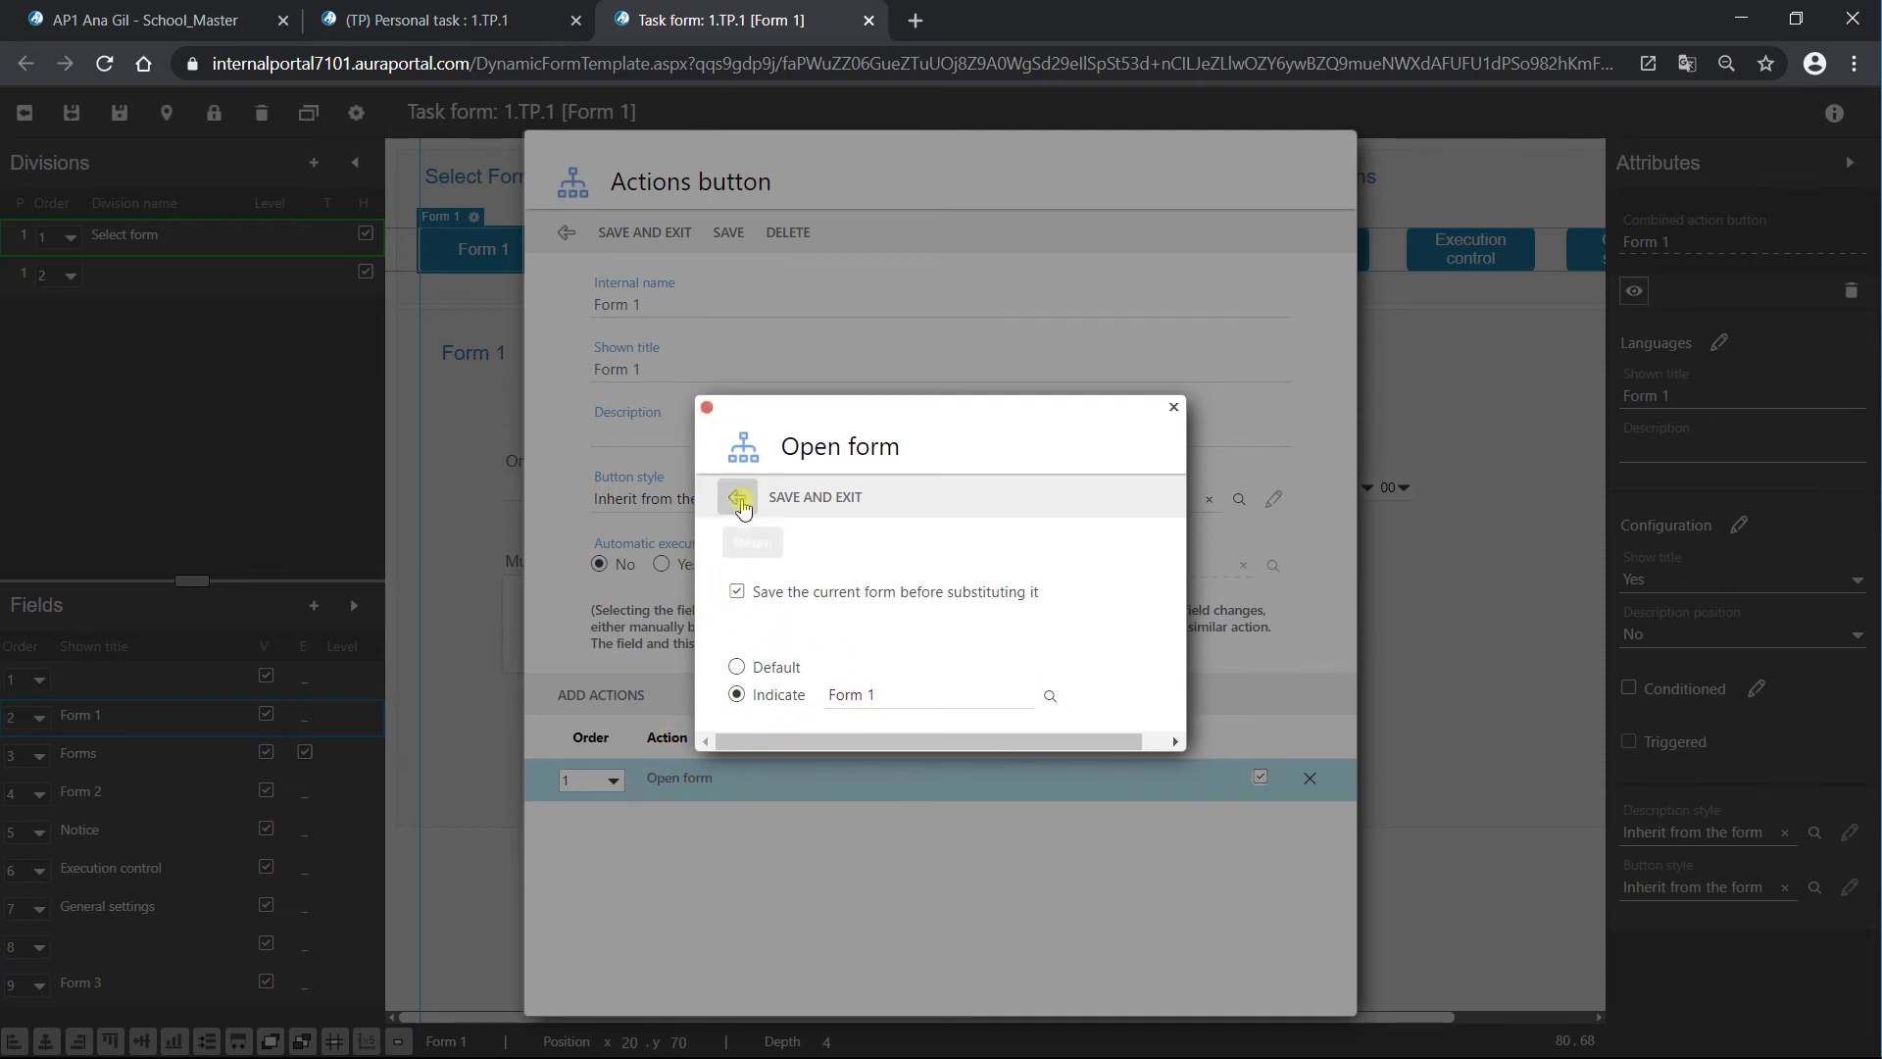
left_click(742, 505)
left_click(565, 232)
Examine which form the Form 2 action button is configured to open and close its settings
left_click(657, 256)
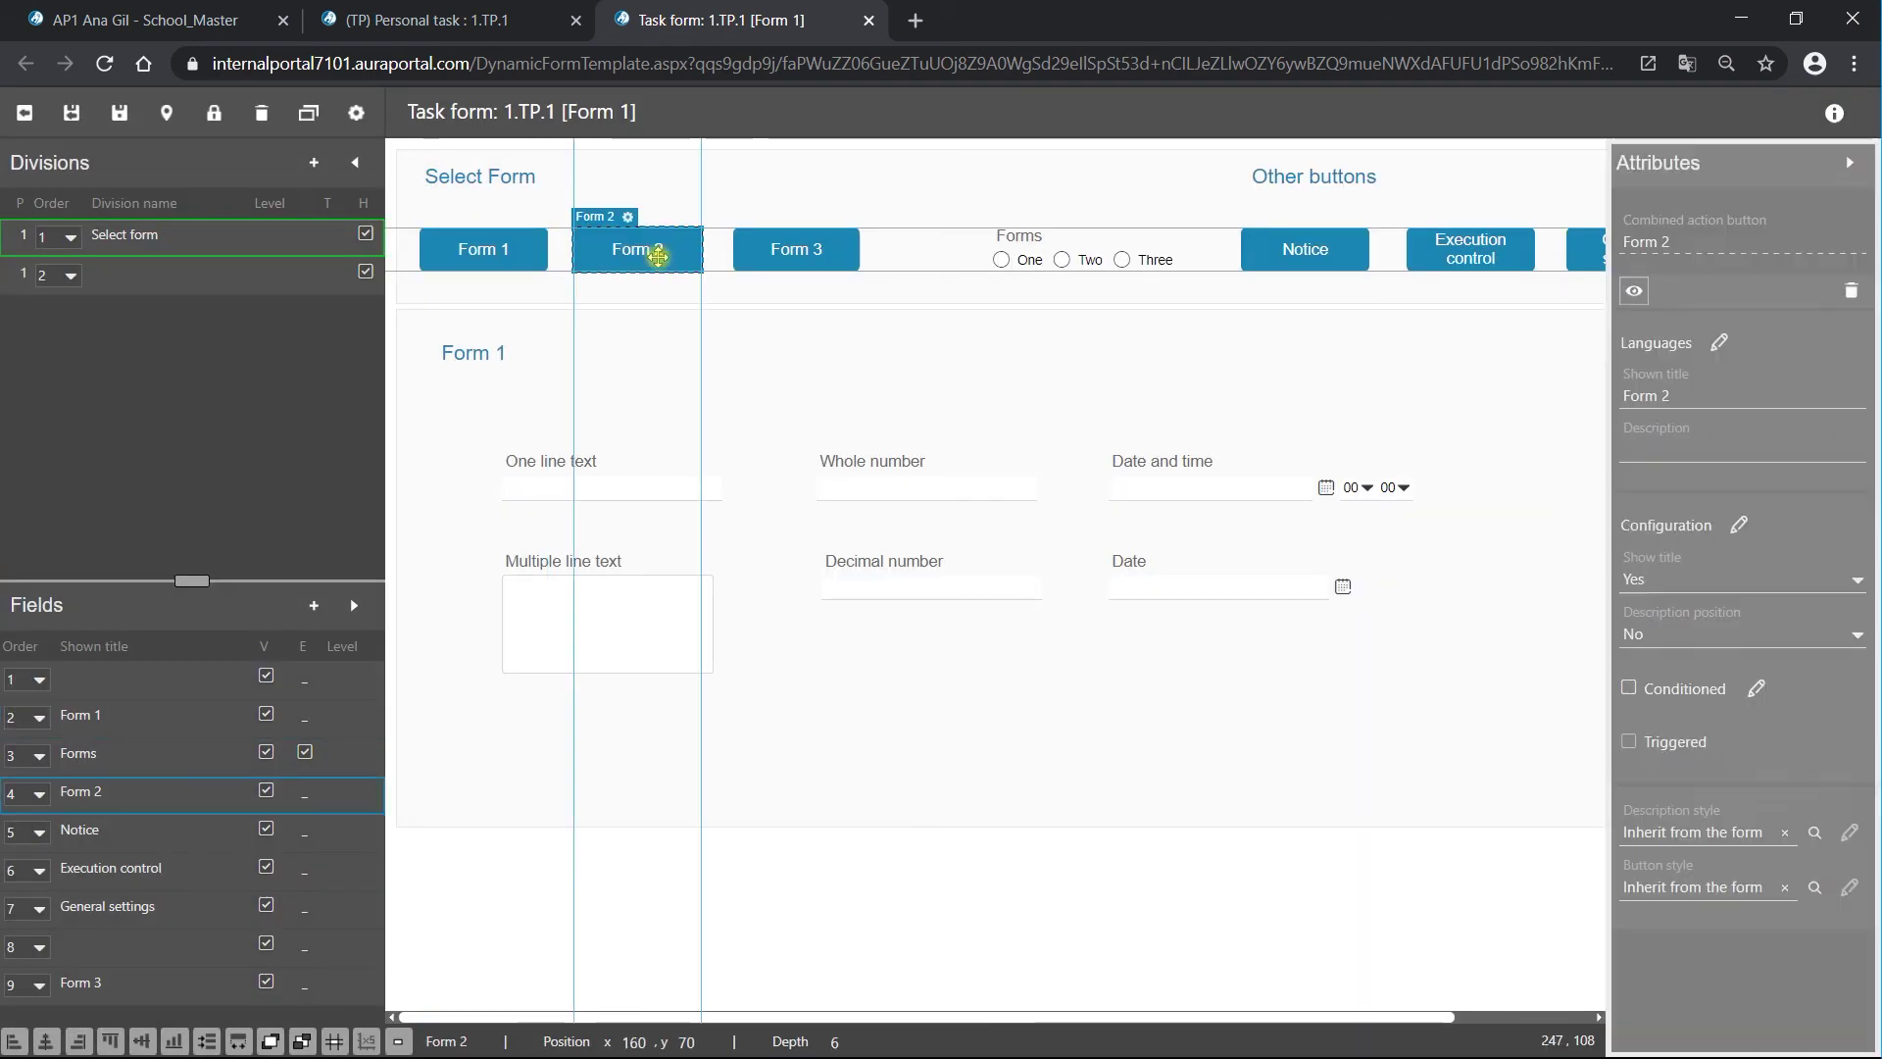
left_click(627, 216)
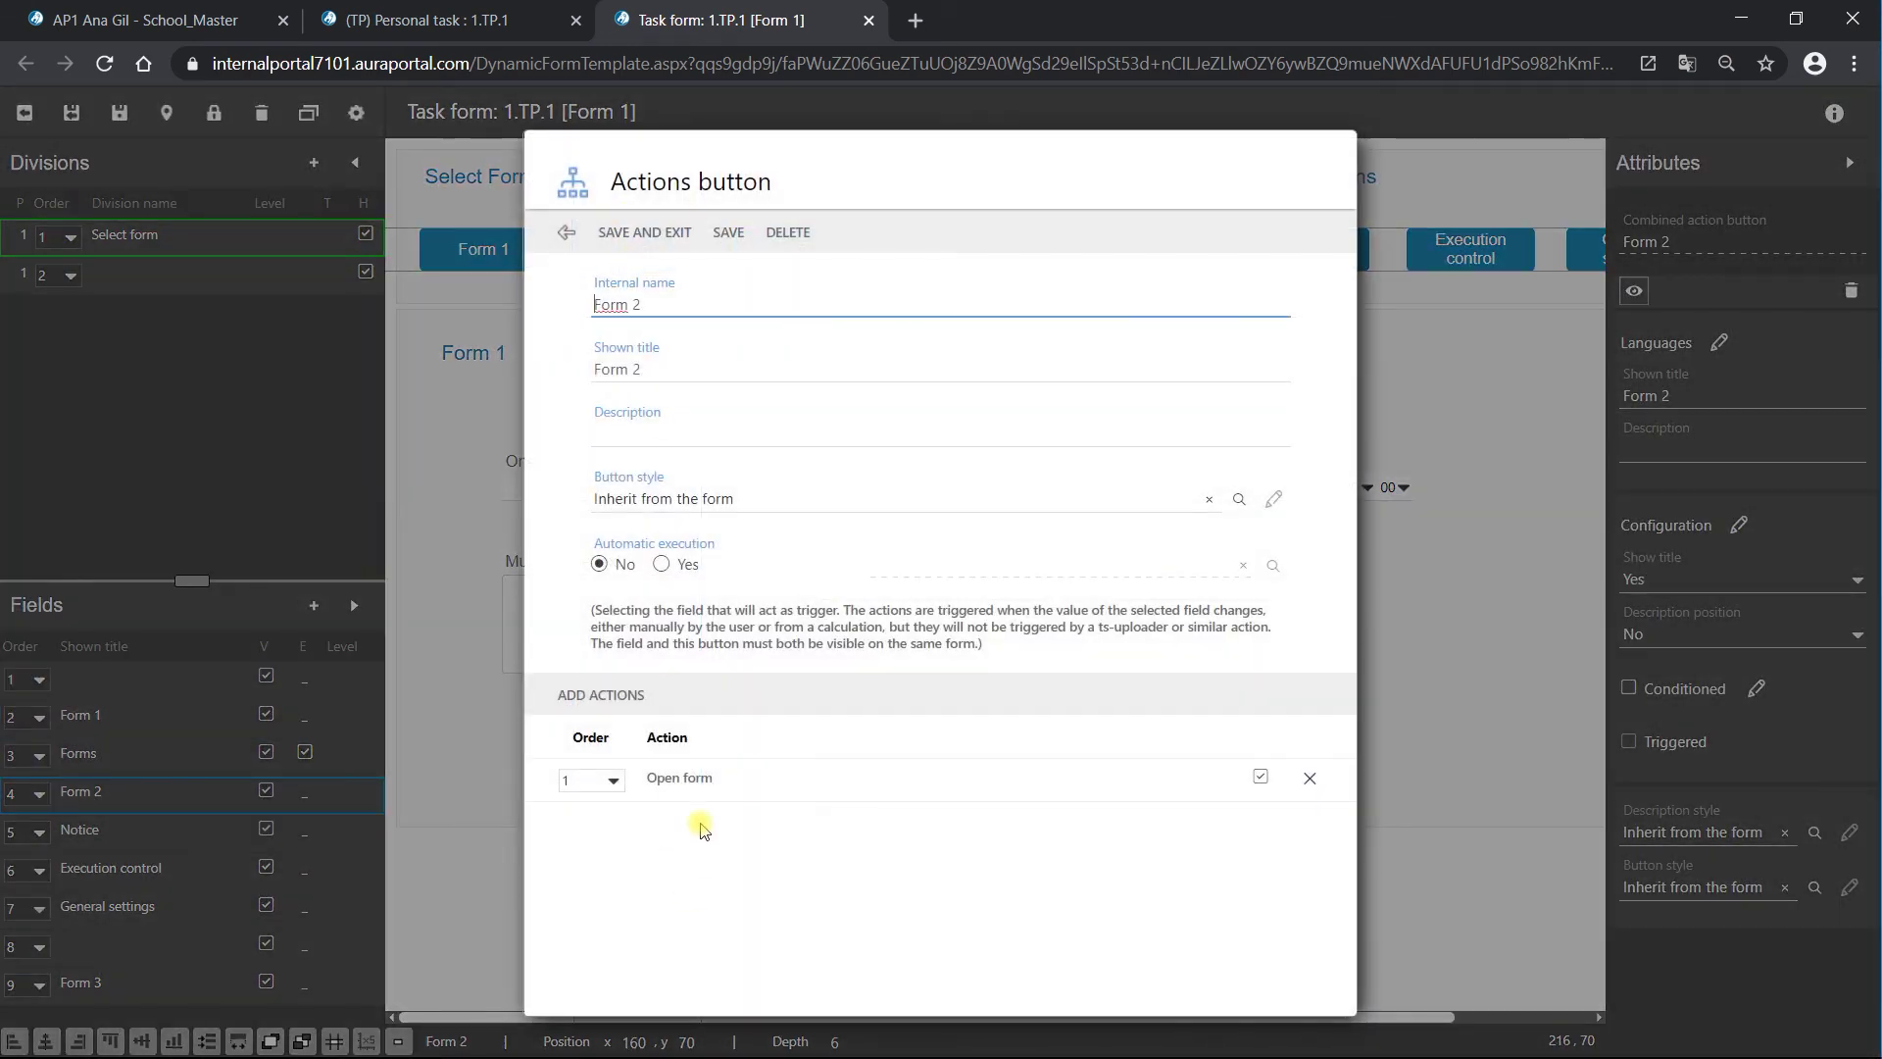
left_click(697, 775)
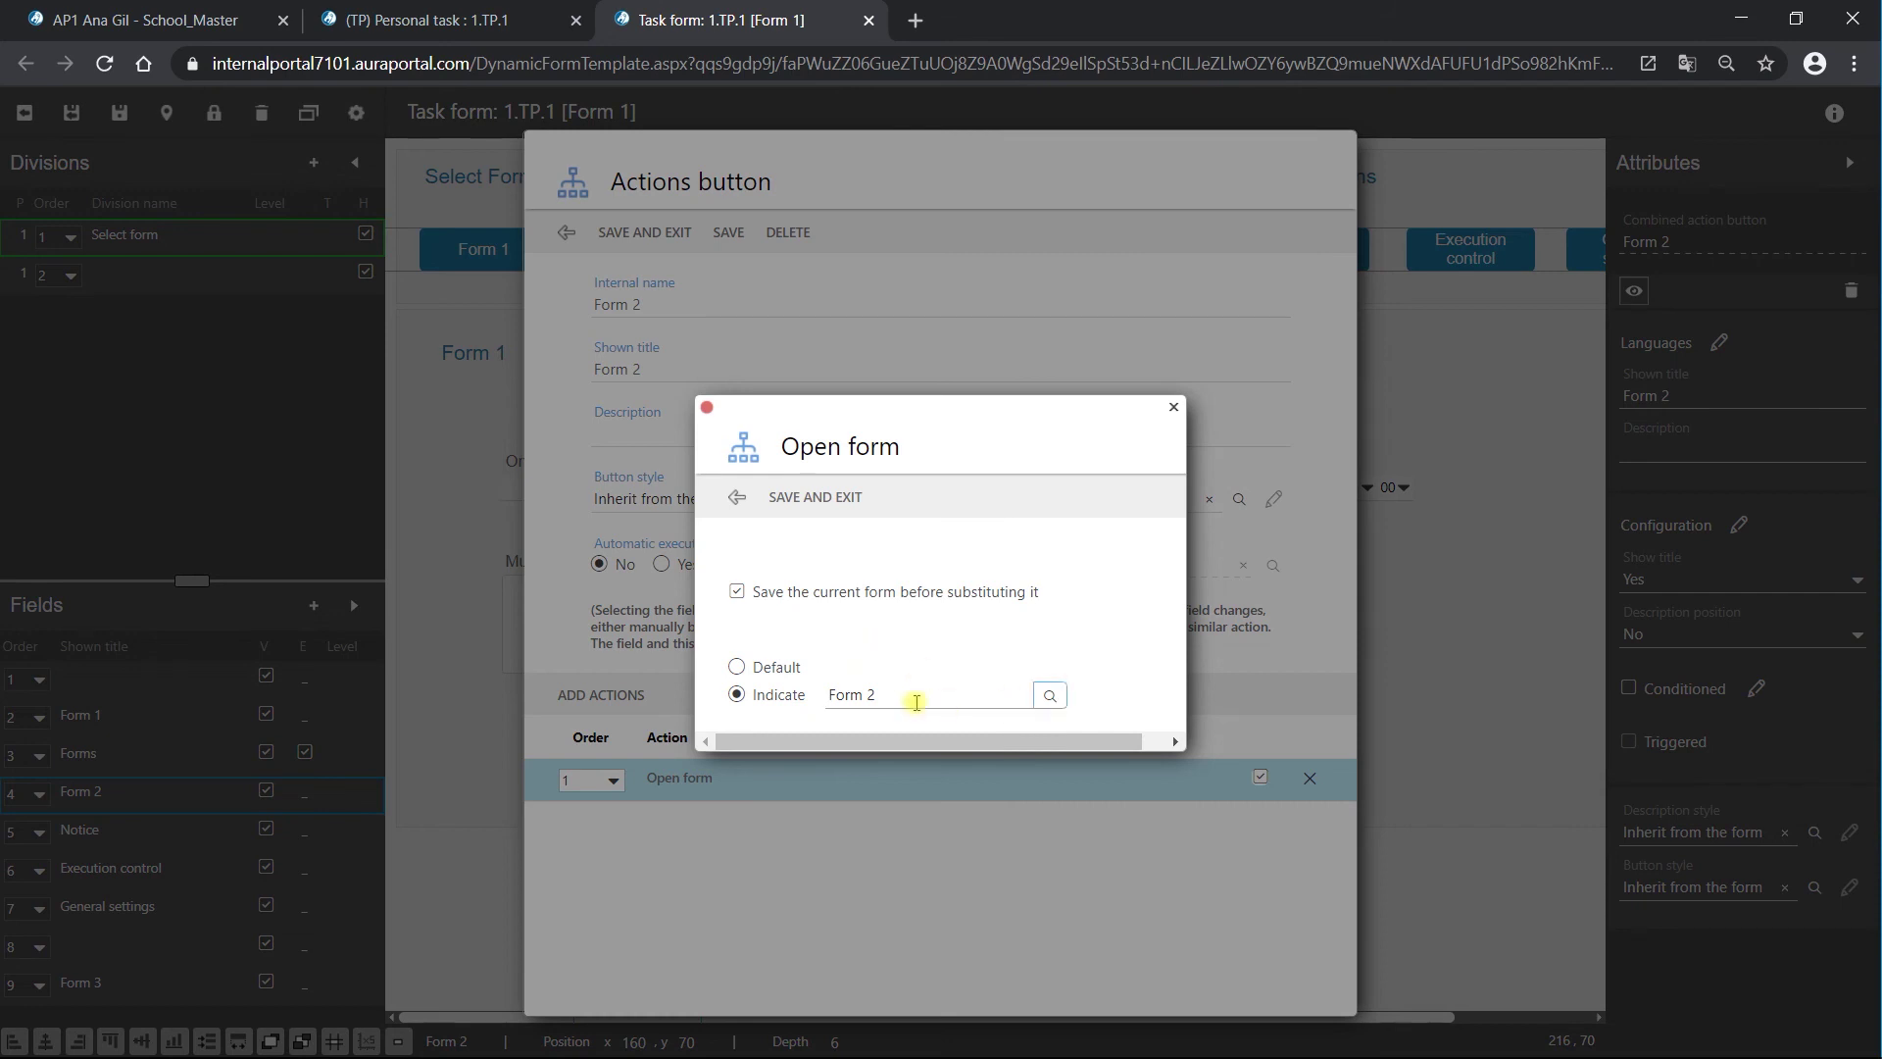
left_click(705, 406)
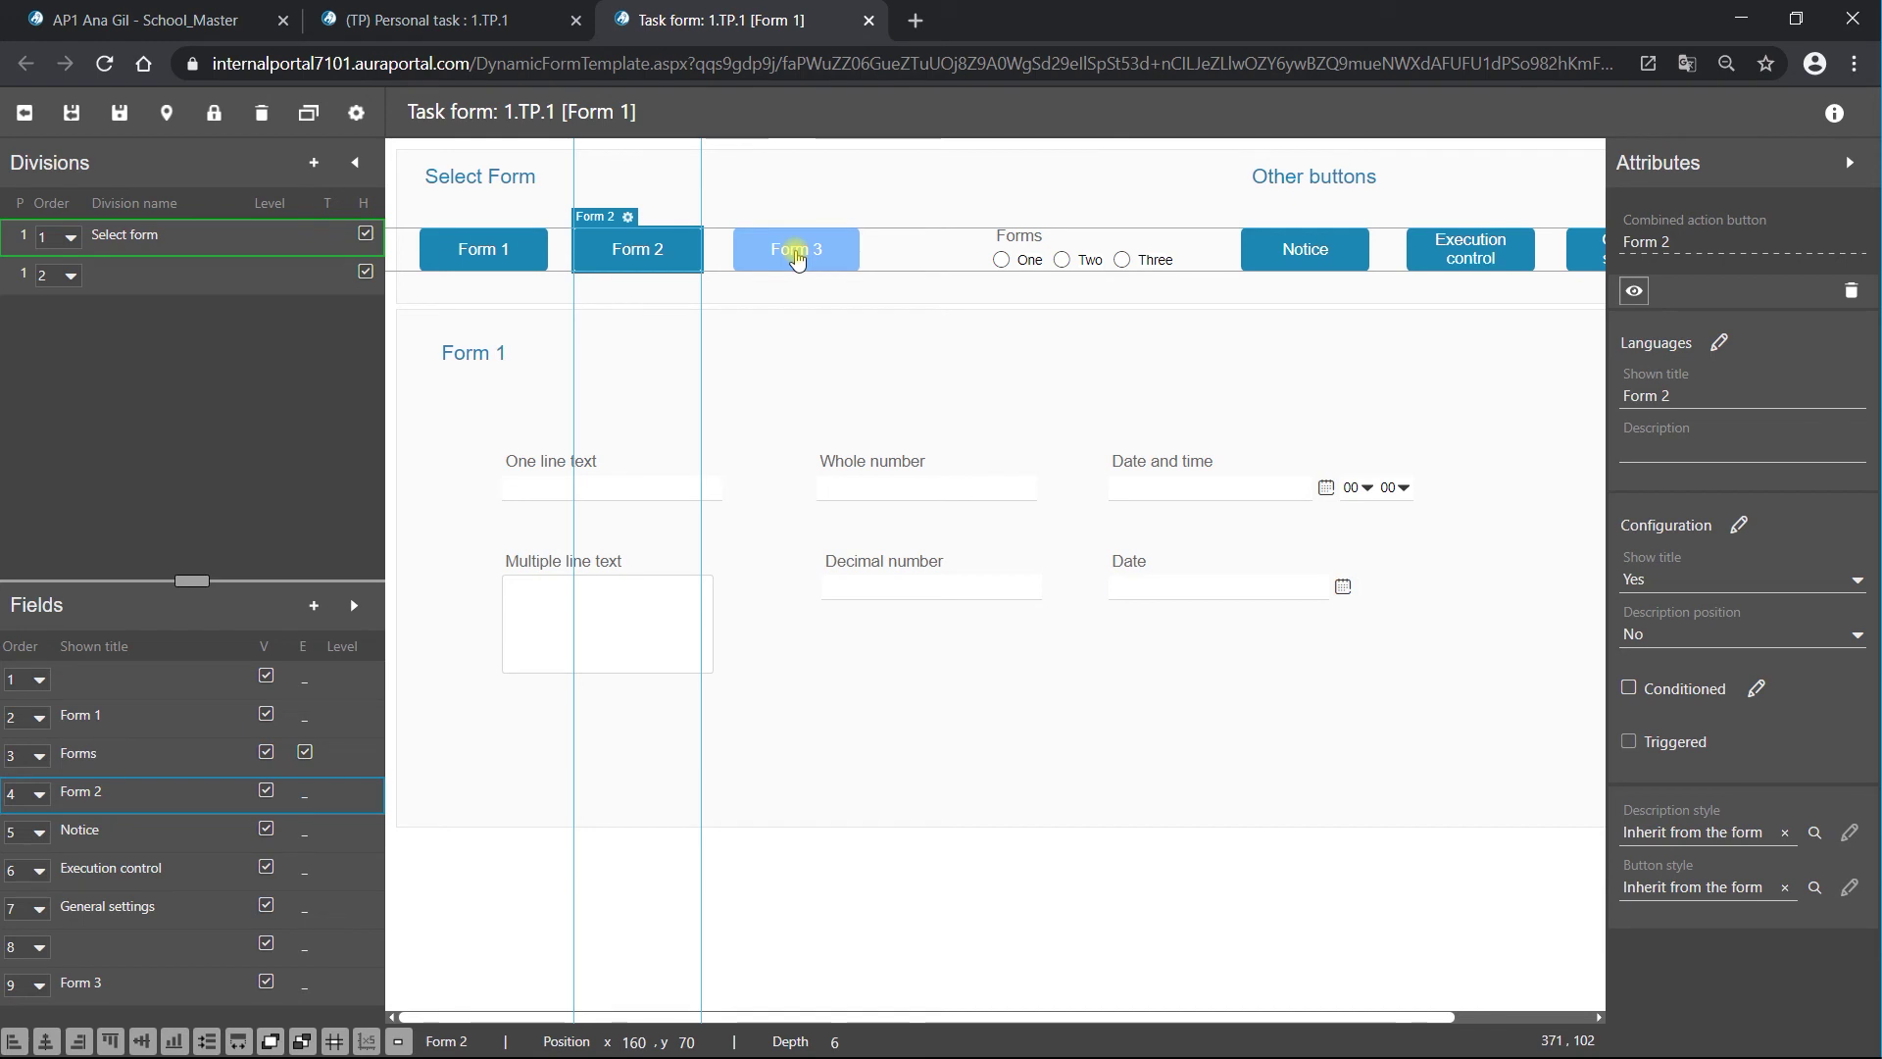
Examine the Forms field in the Select form division, covering its properties in the expanded field list and its option settings
left_click(794, 373)
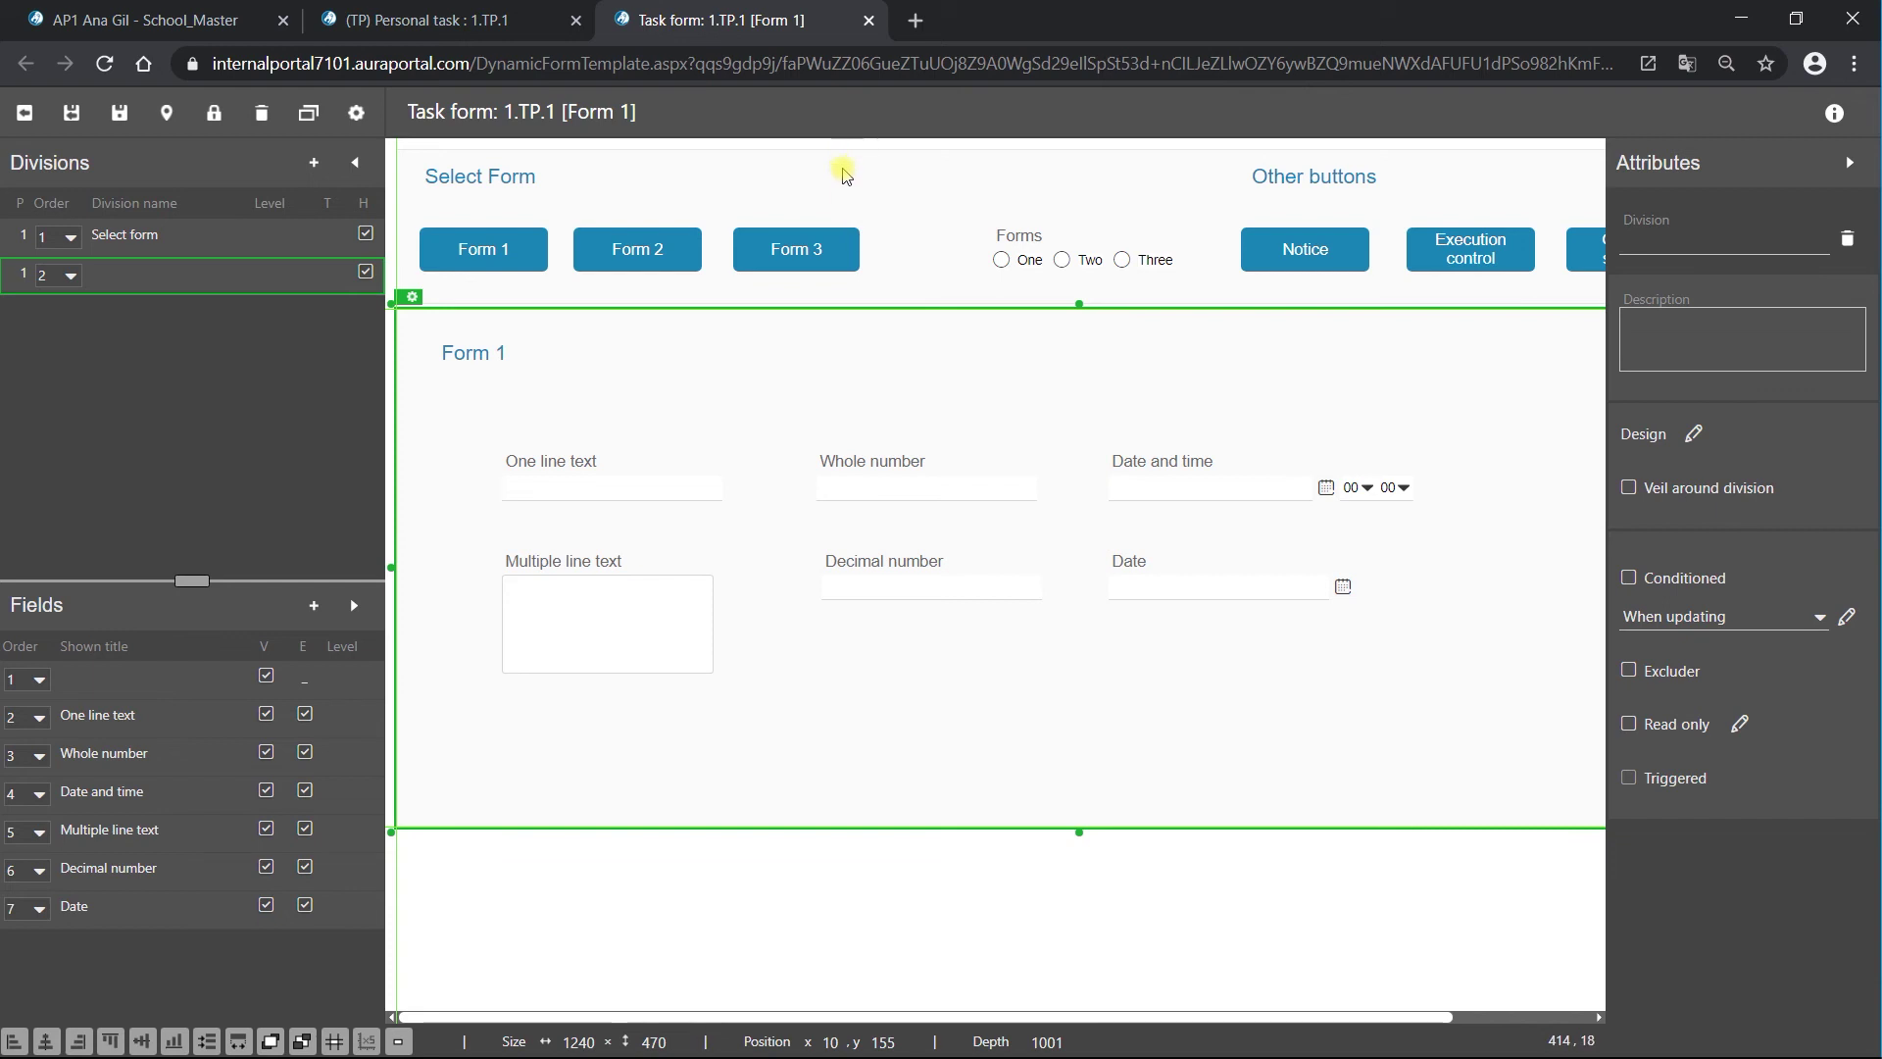
left_click(841, 168)
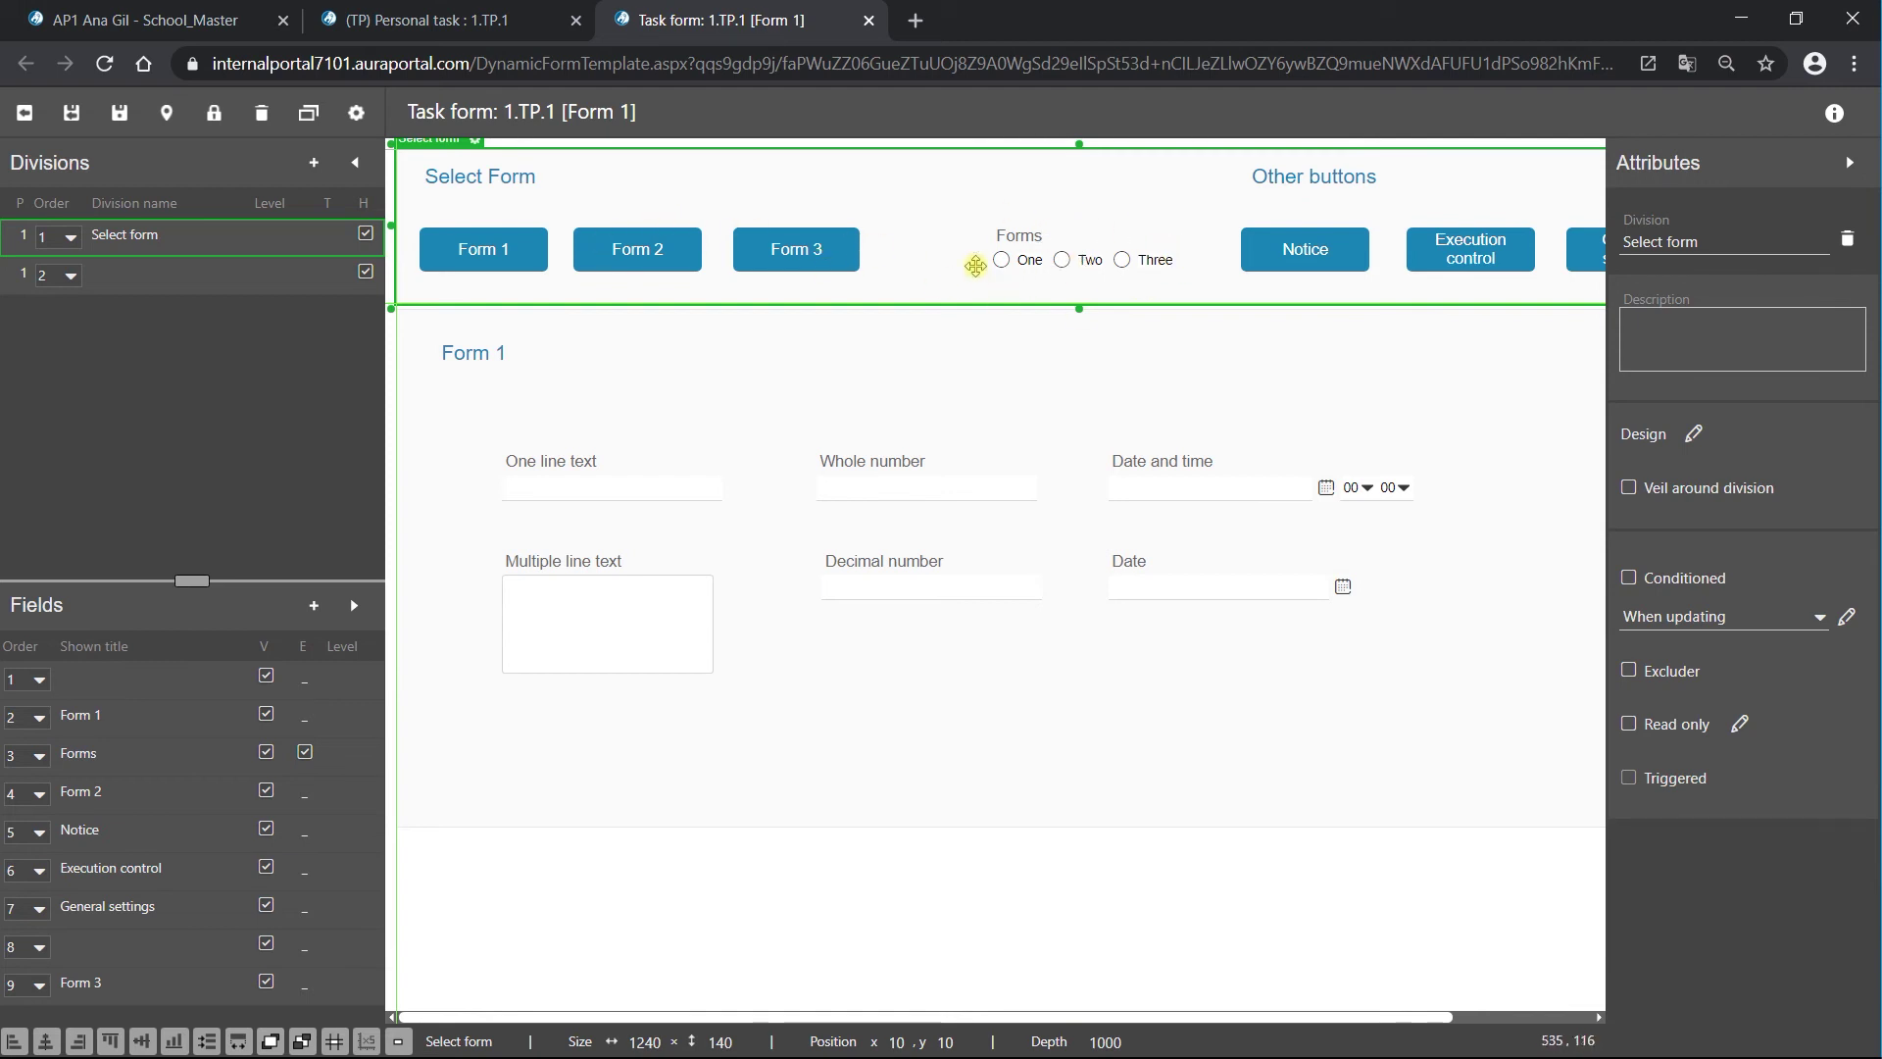
left_click(1053, 240)
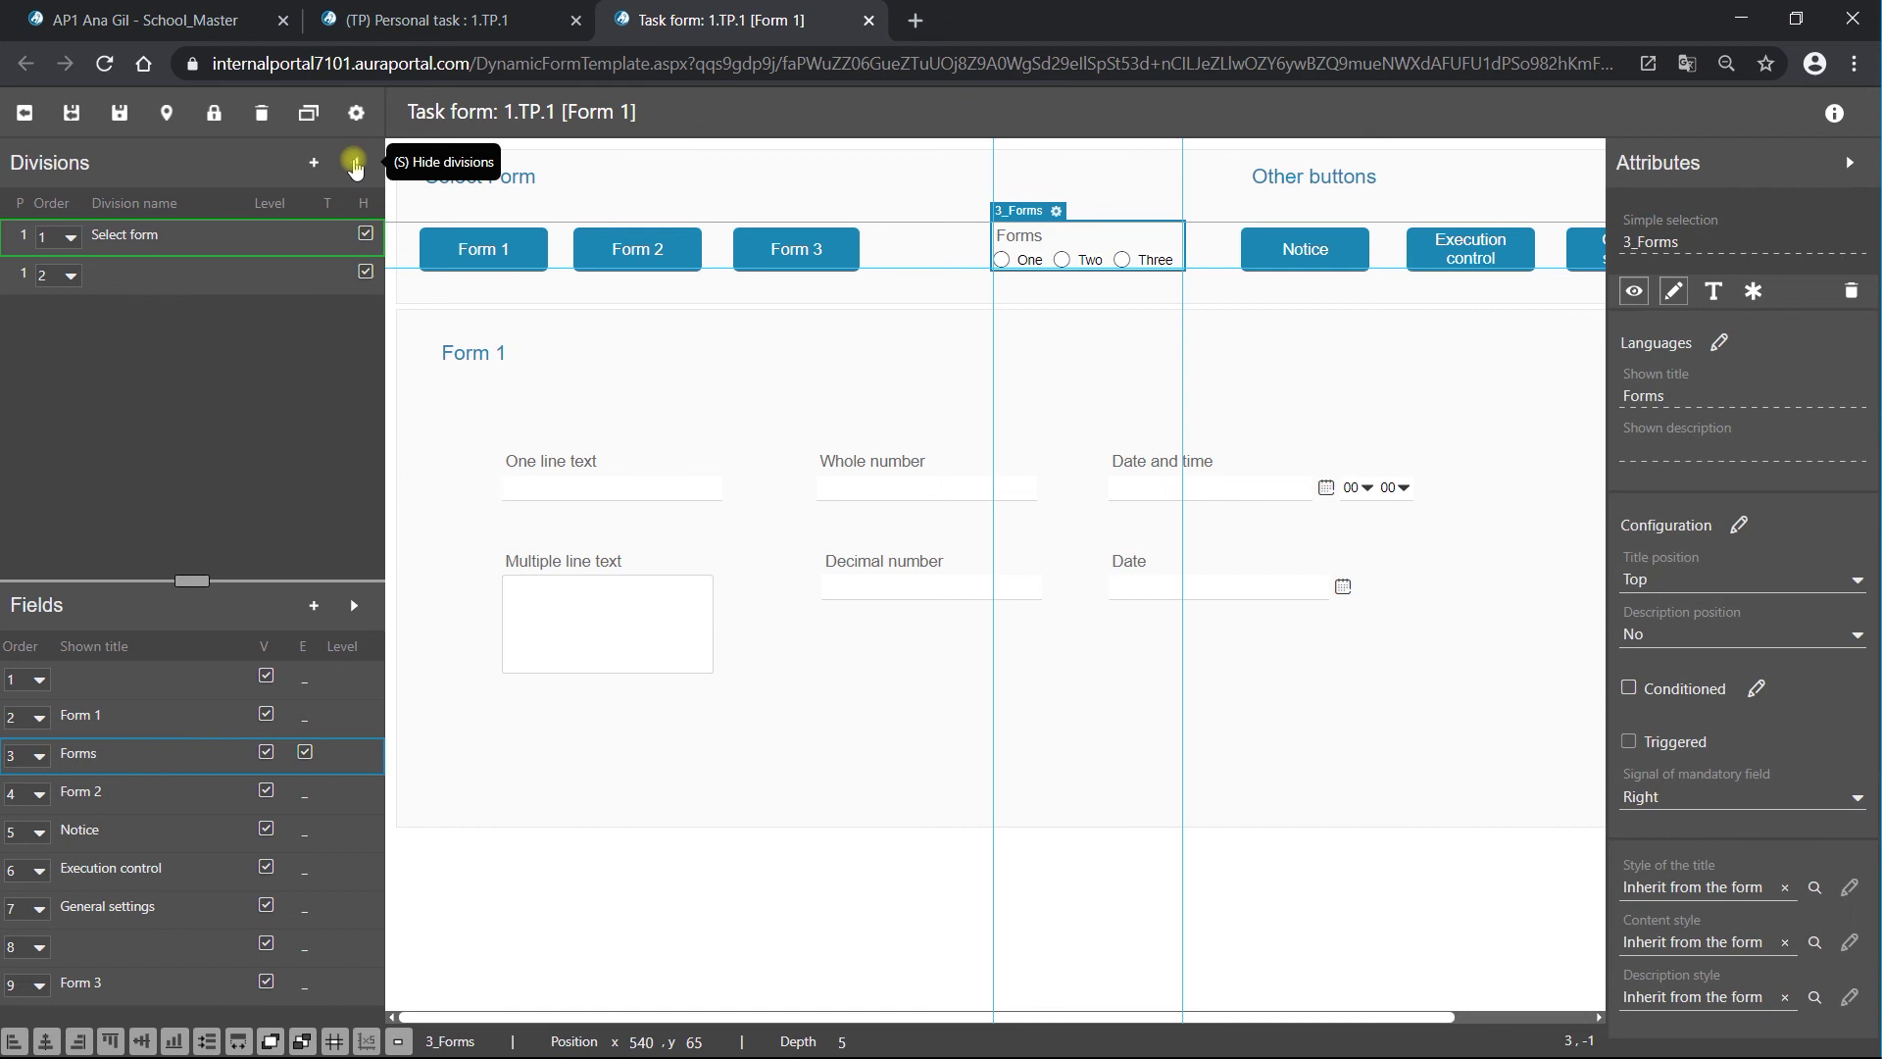
left_click(351, 609)
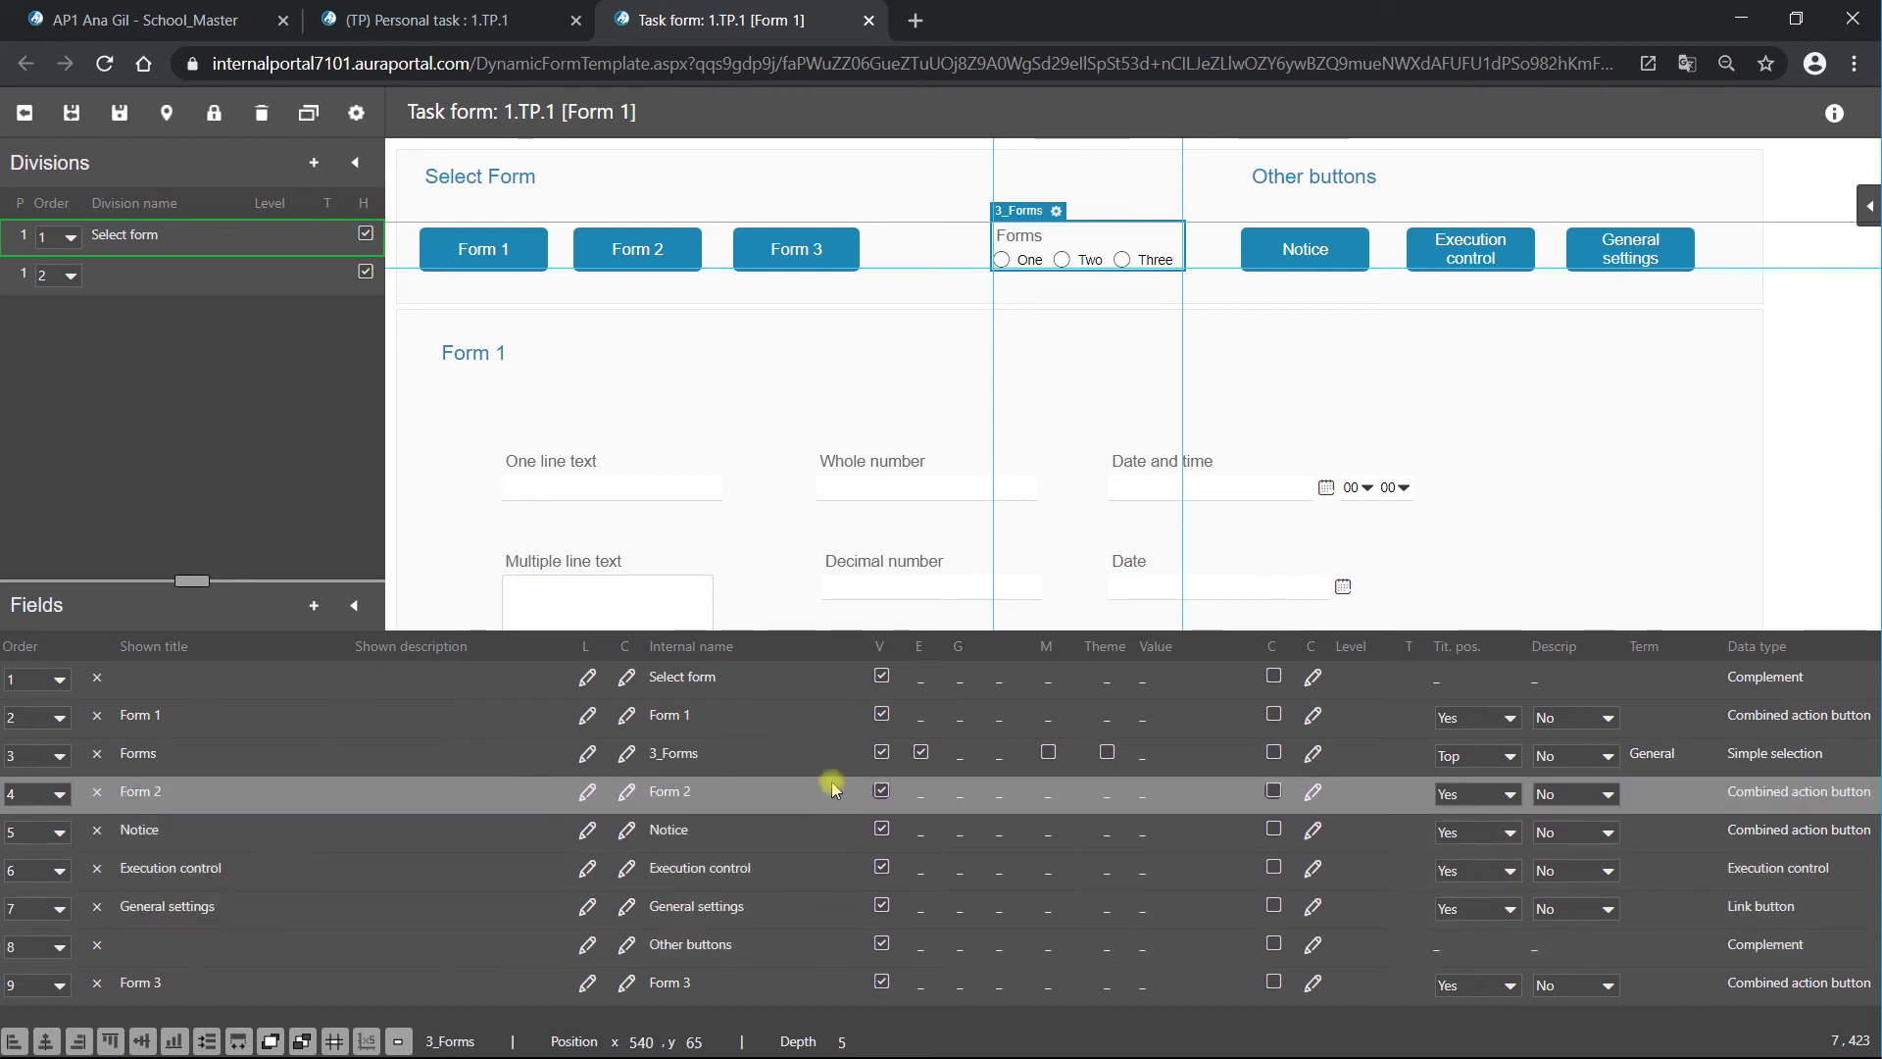
left_click(353, 607)
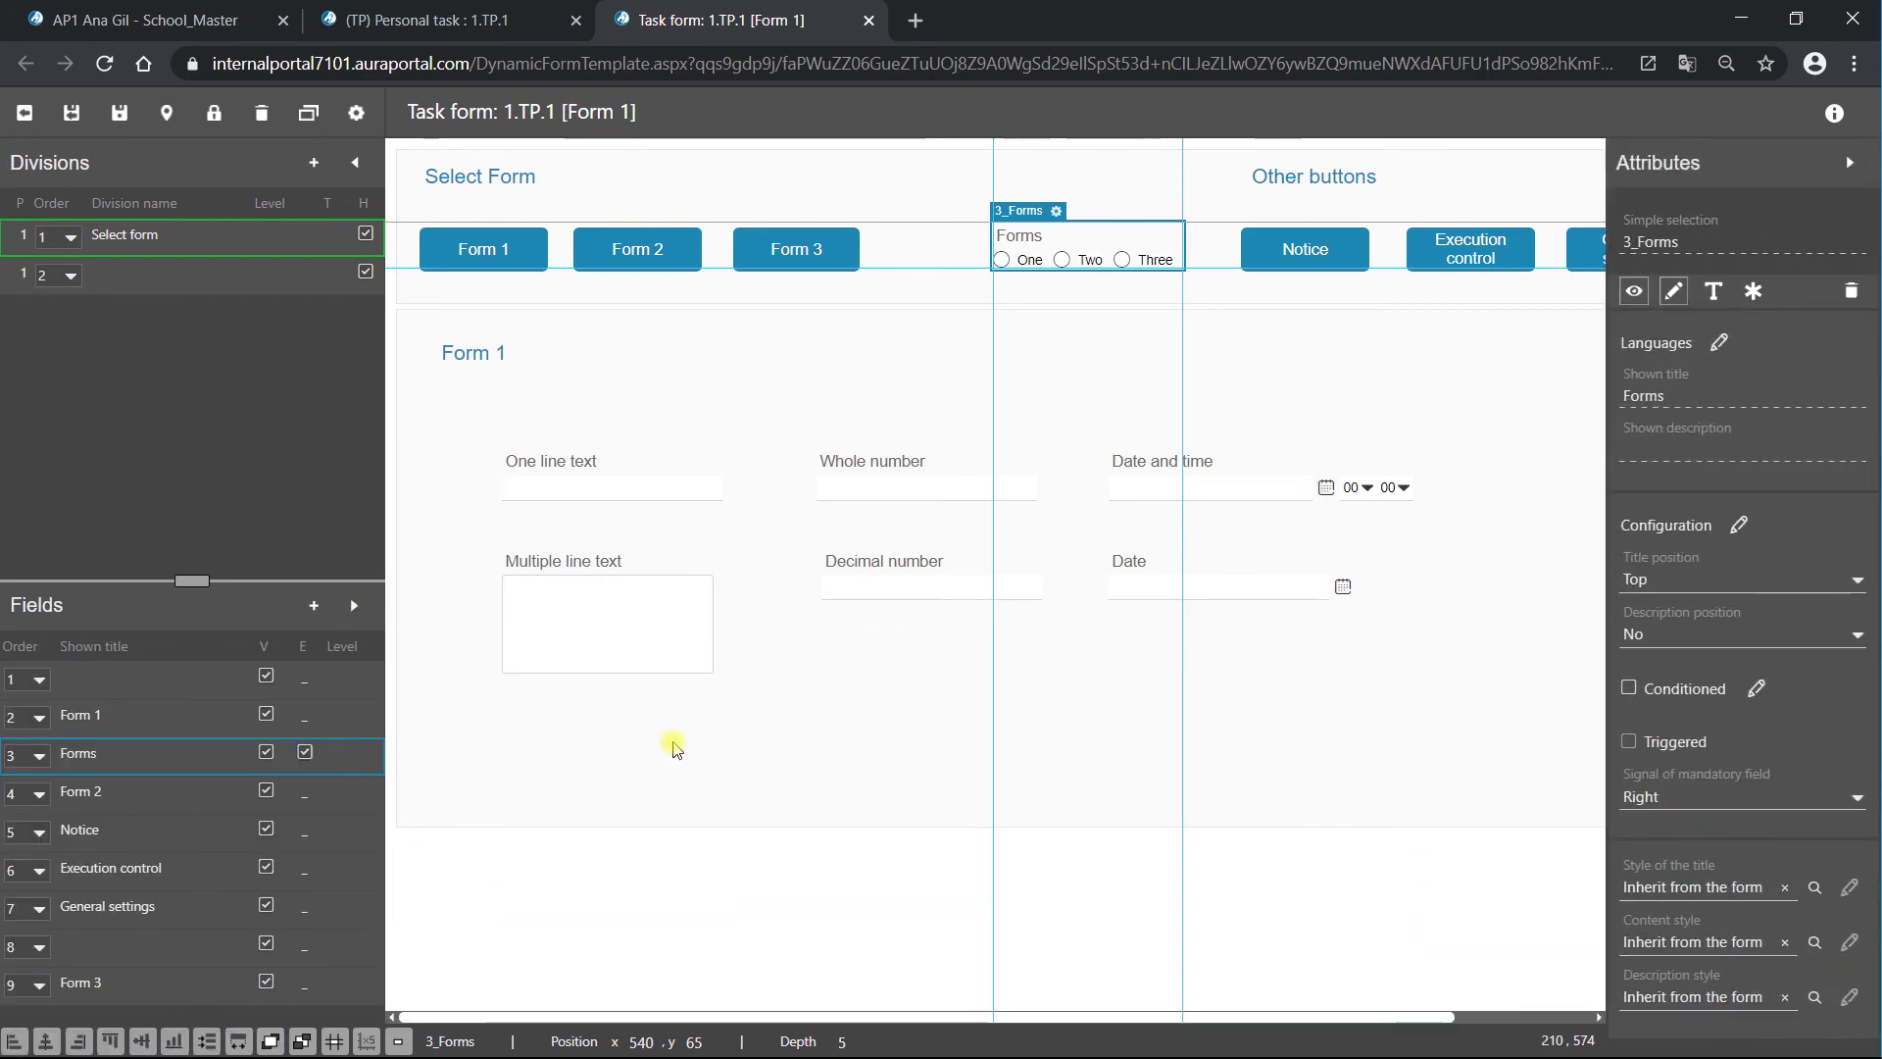
left_click(1057, 214)
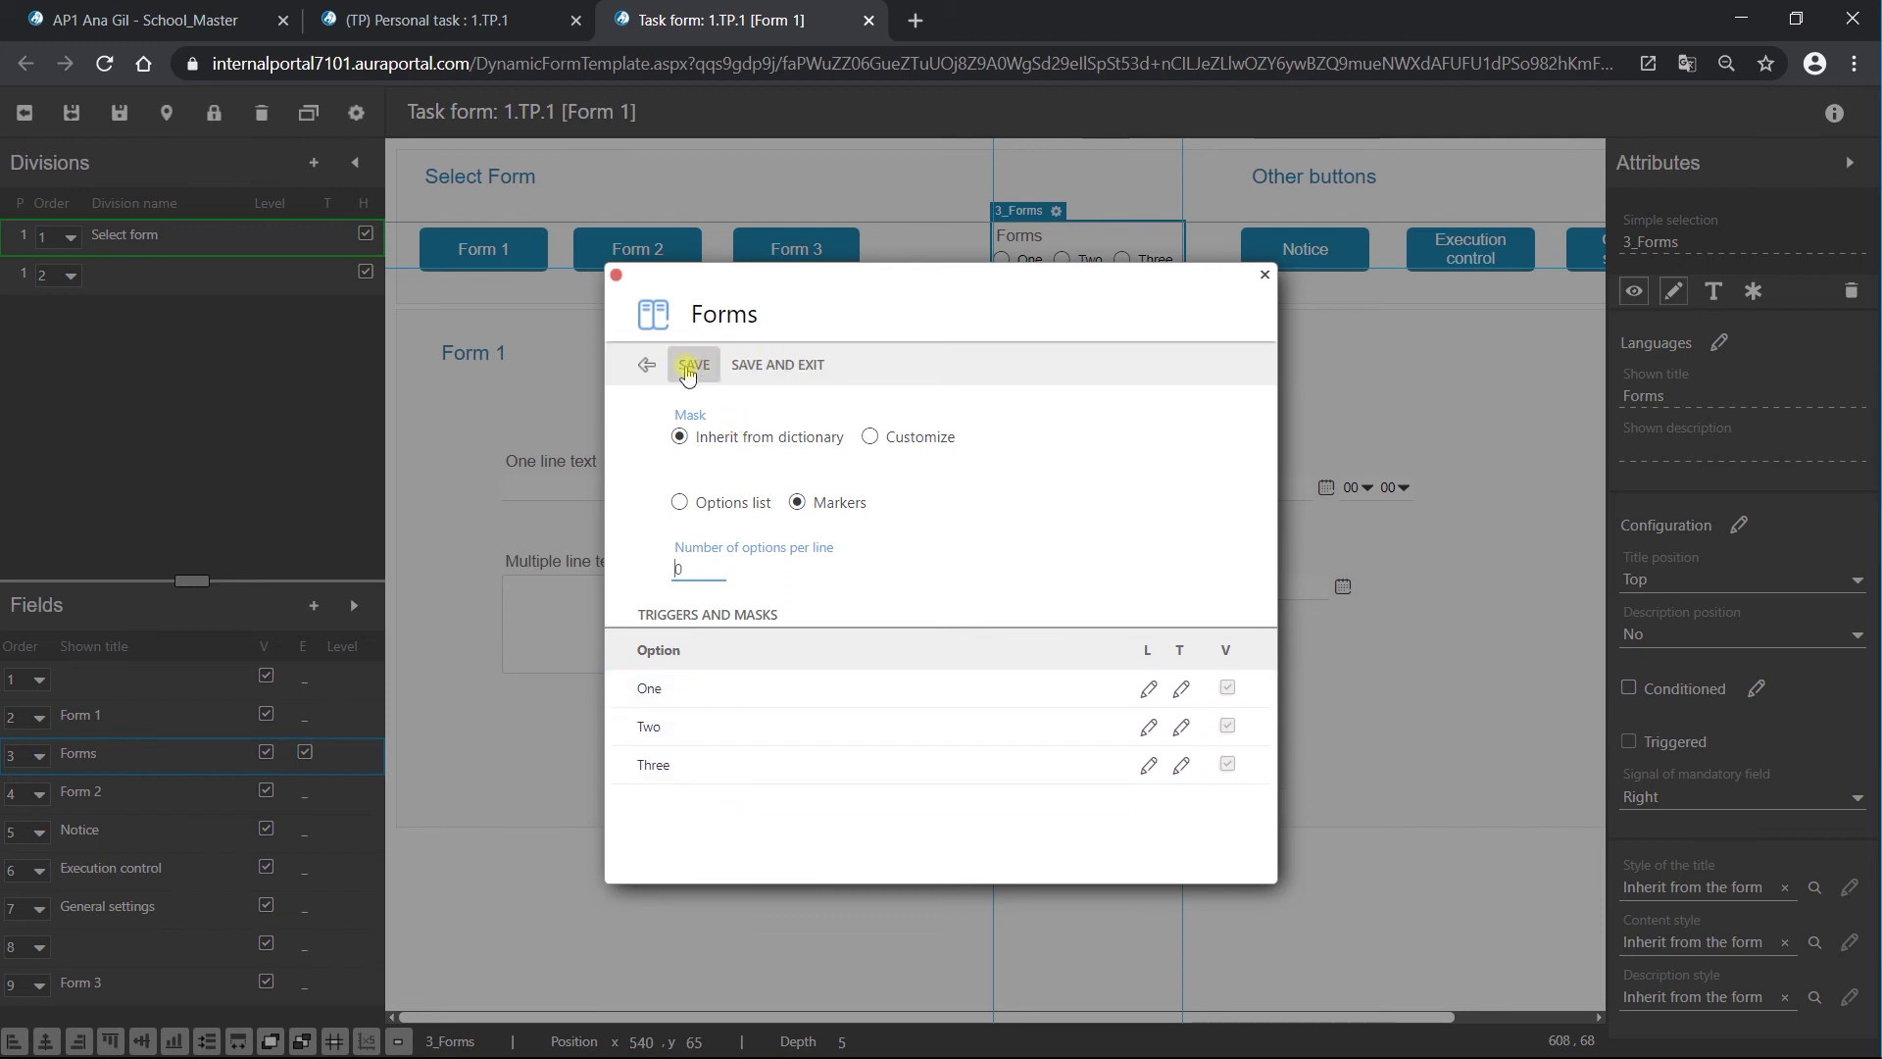
left_click(645, 369)
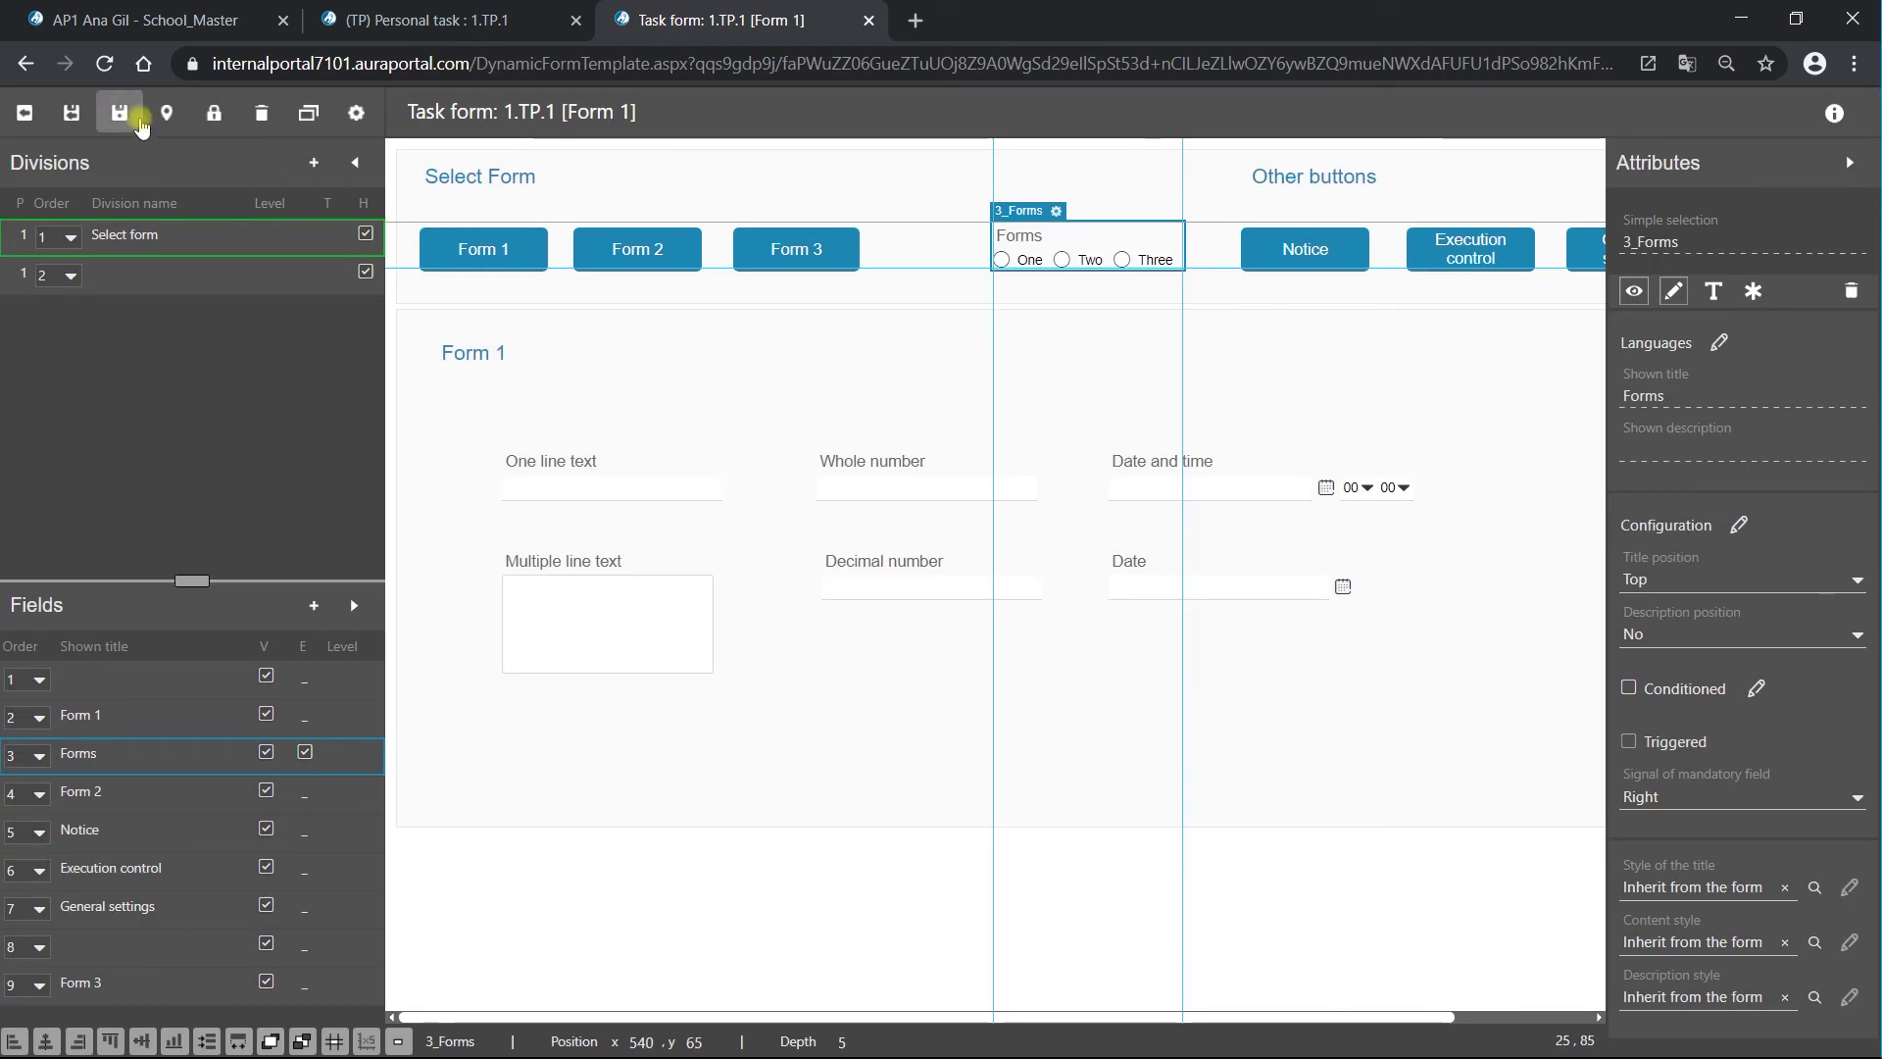
Save and exit Form 1, and select Forms as the panel field that determines the task's default form
left_click(119, 113)
left_click(76, 117)
left_click(338, 314)
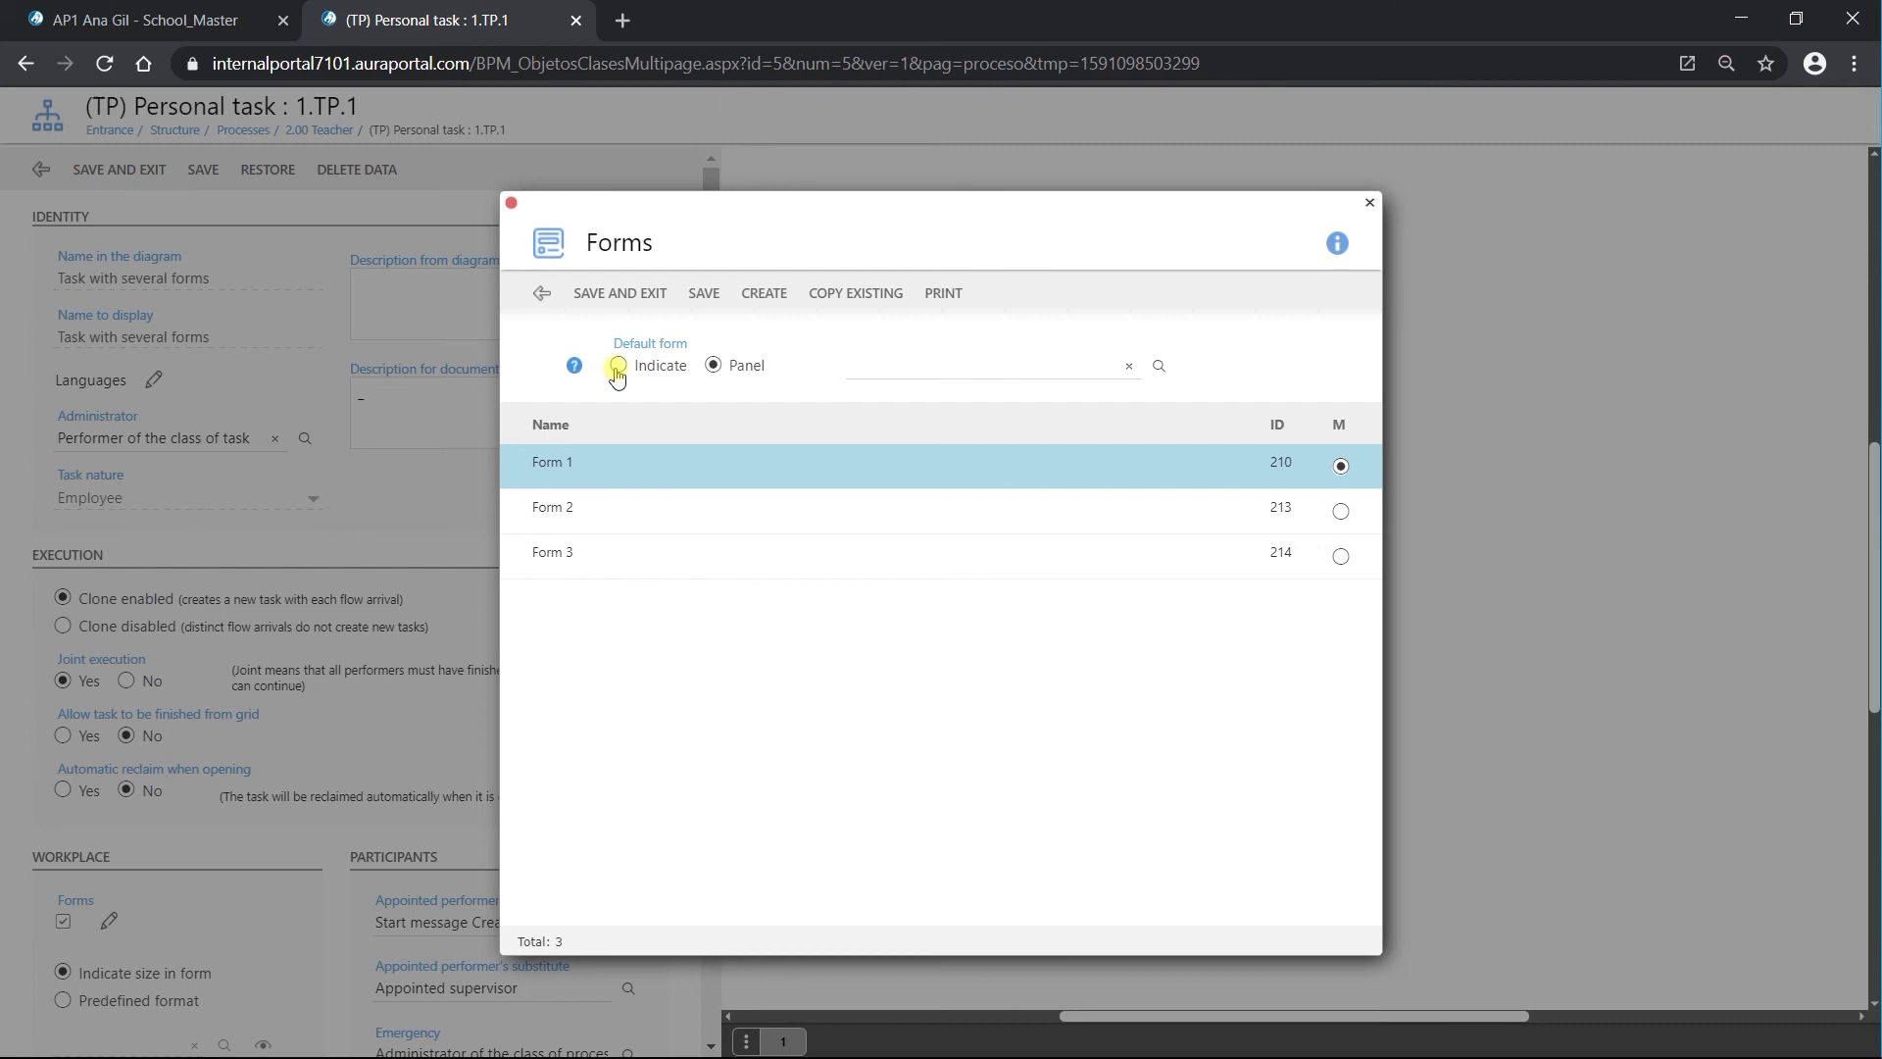
left_click(1159, 367)
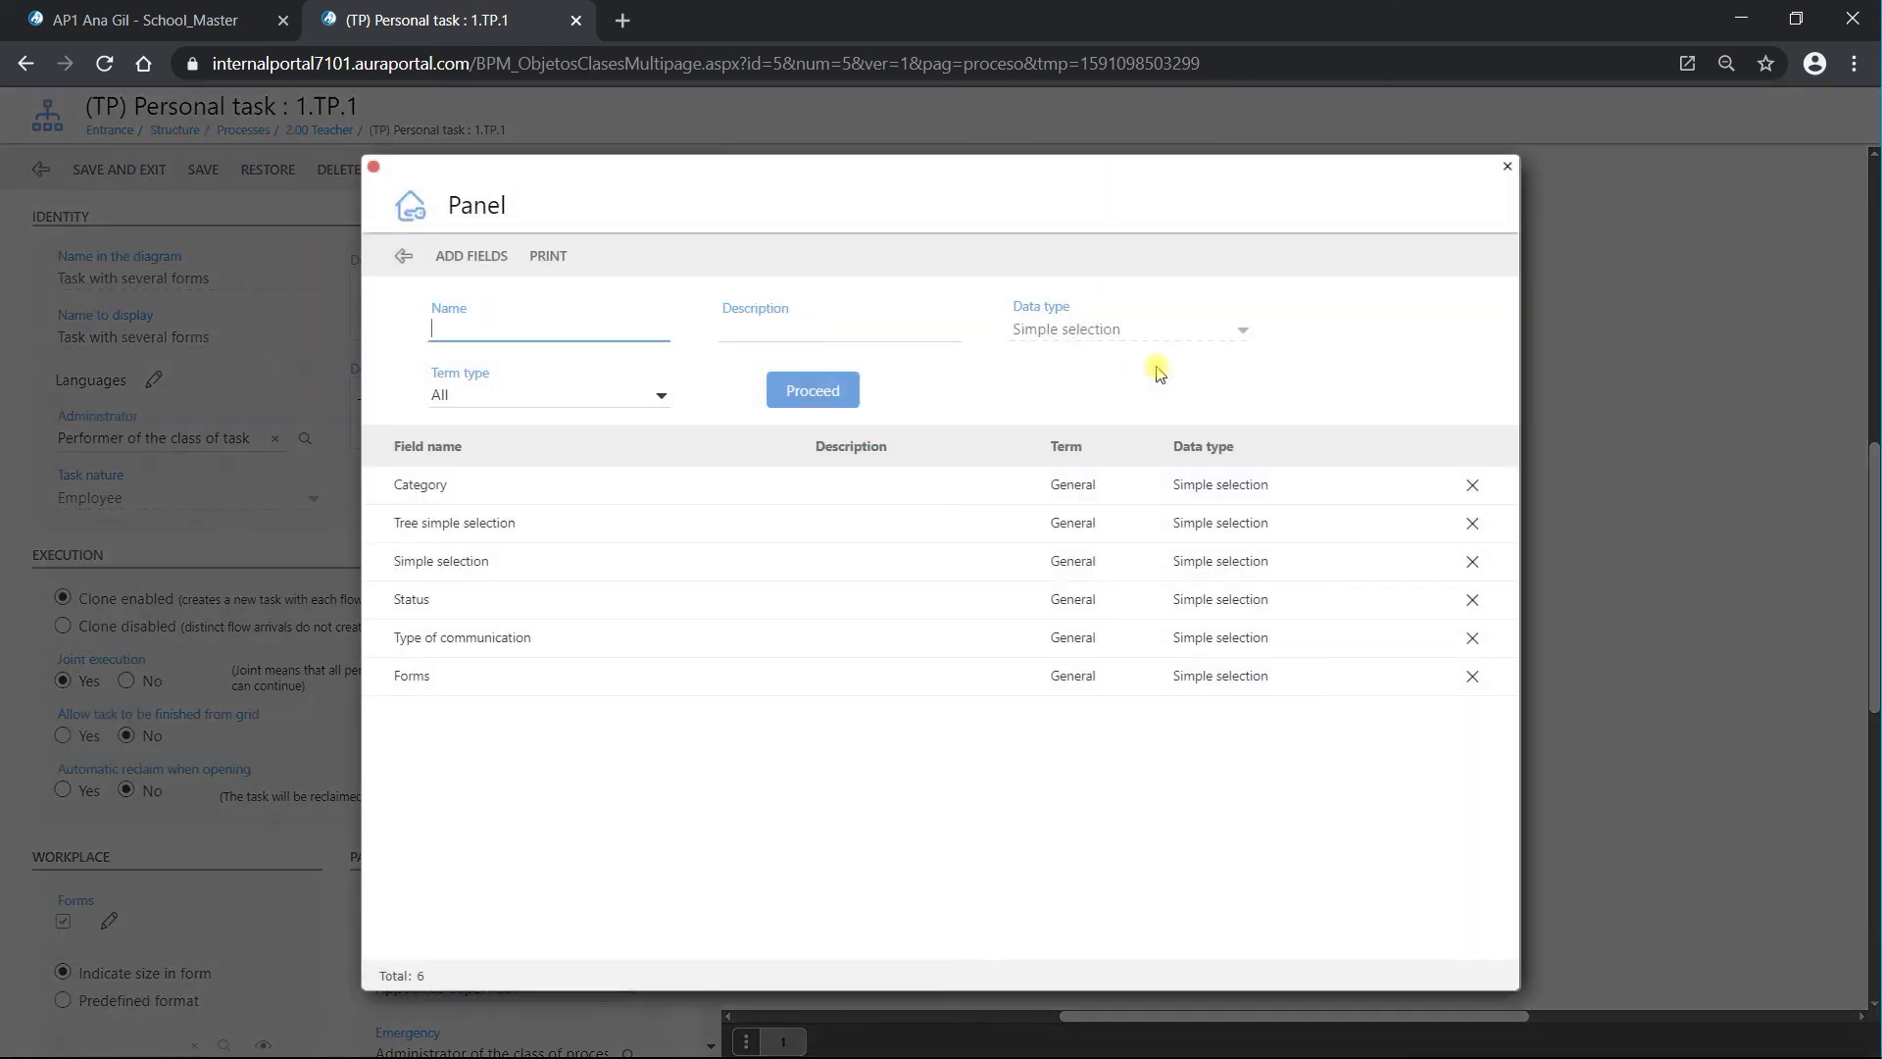
left_click(551, 677)
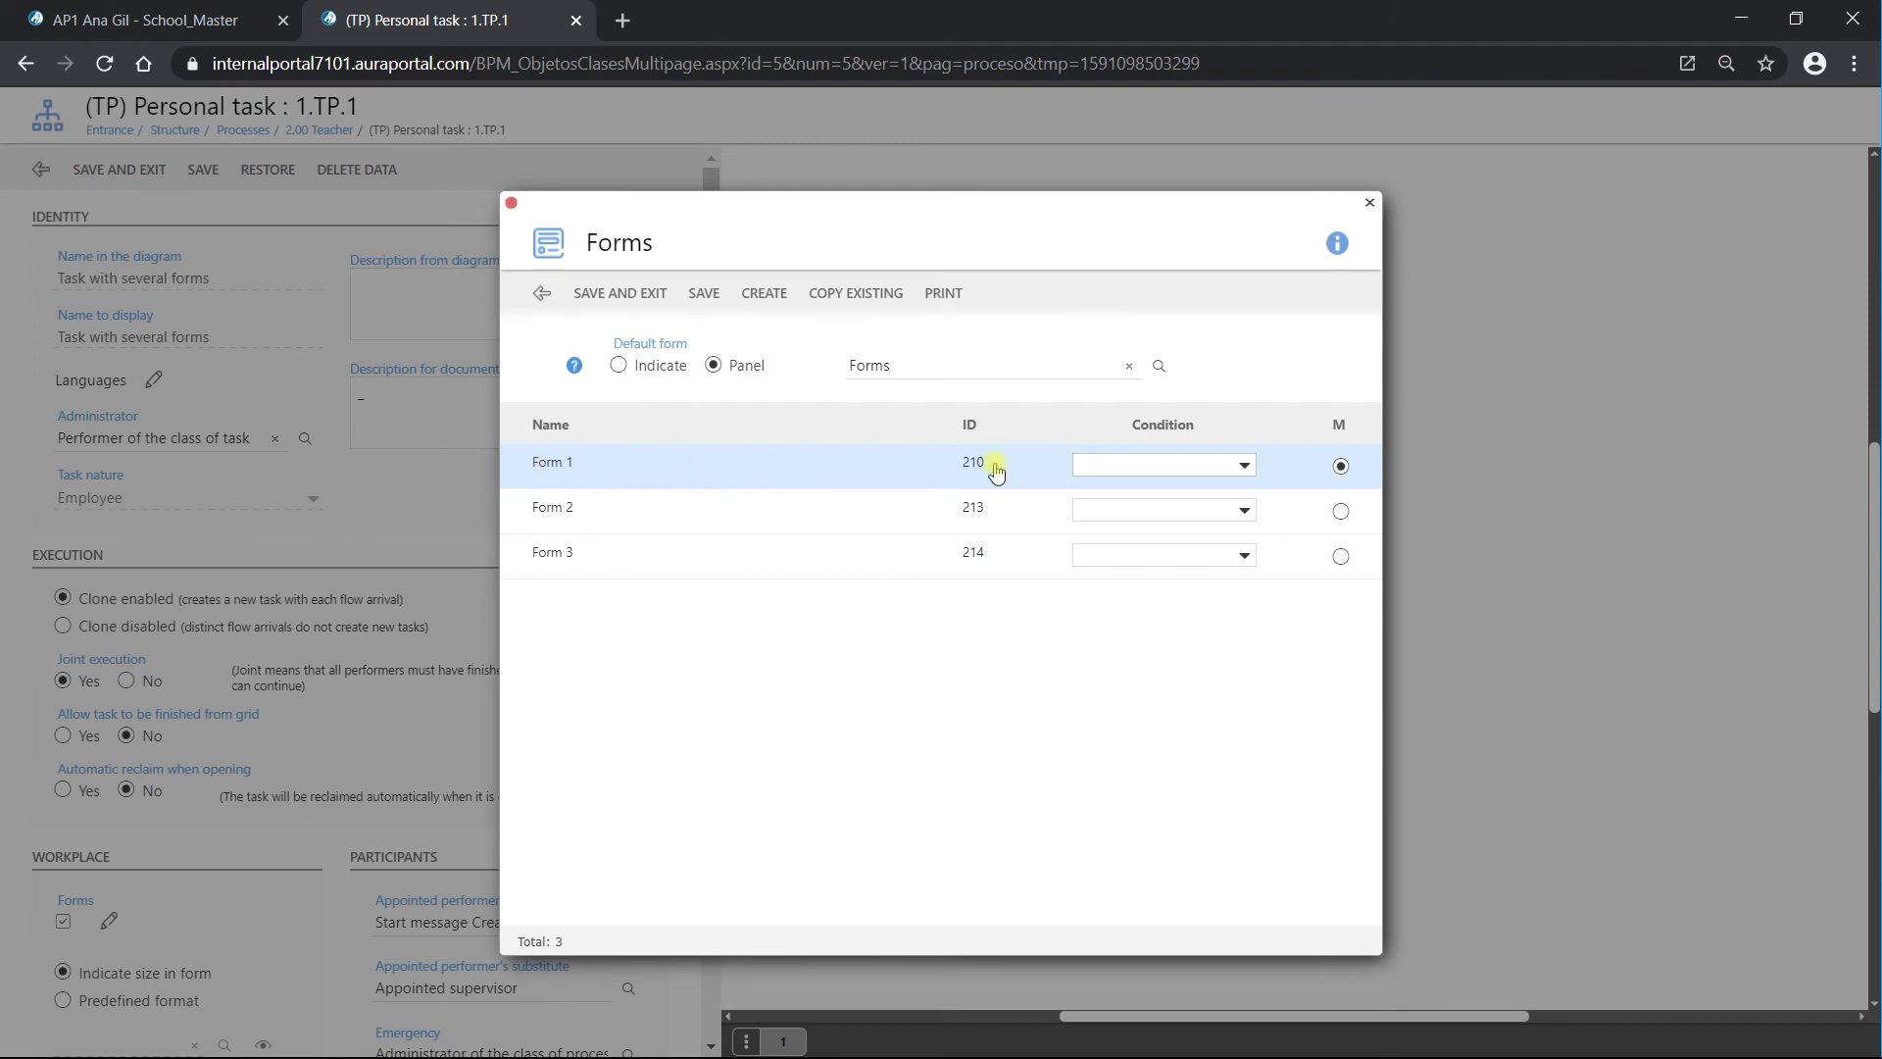
Set the conditions to One for Form 1, Two for Form 2 and Three for Form 3, and save the forms list and personal task
left_click(1245, 467)
left_click(1213, 497)
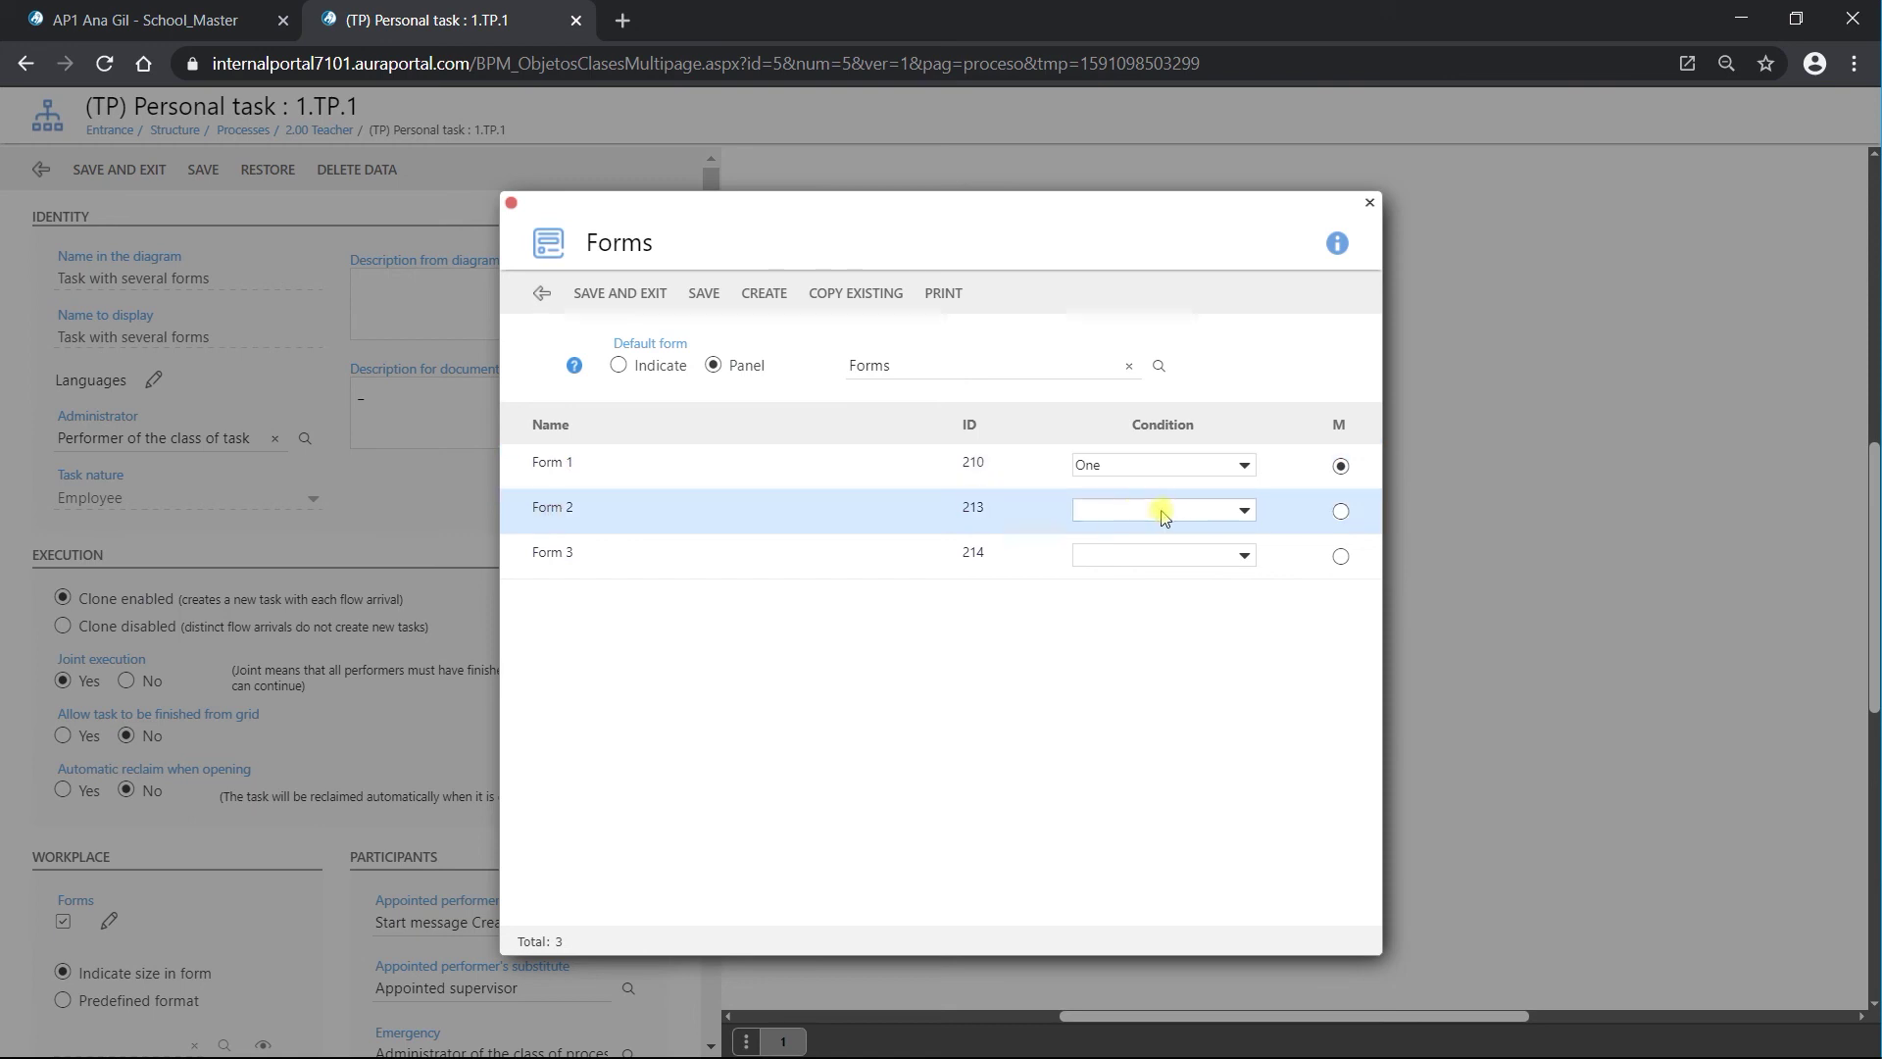
left_click(1243, 510)
left_click(1218, 543)
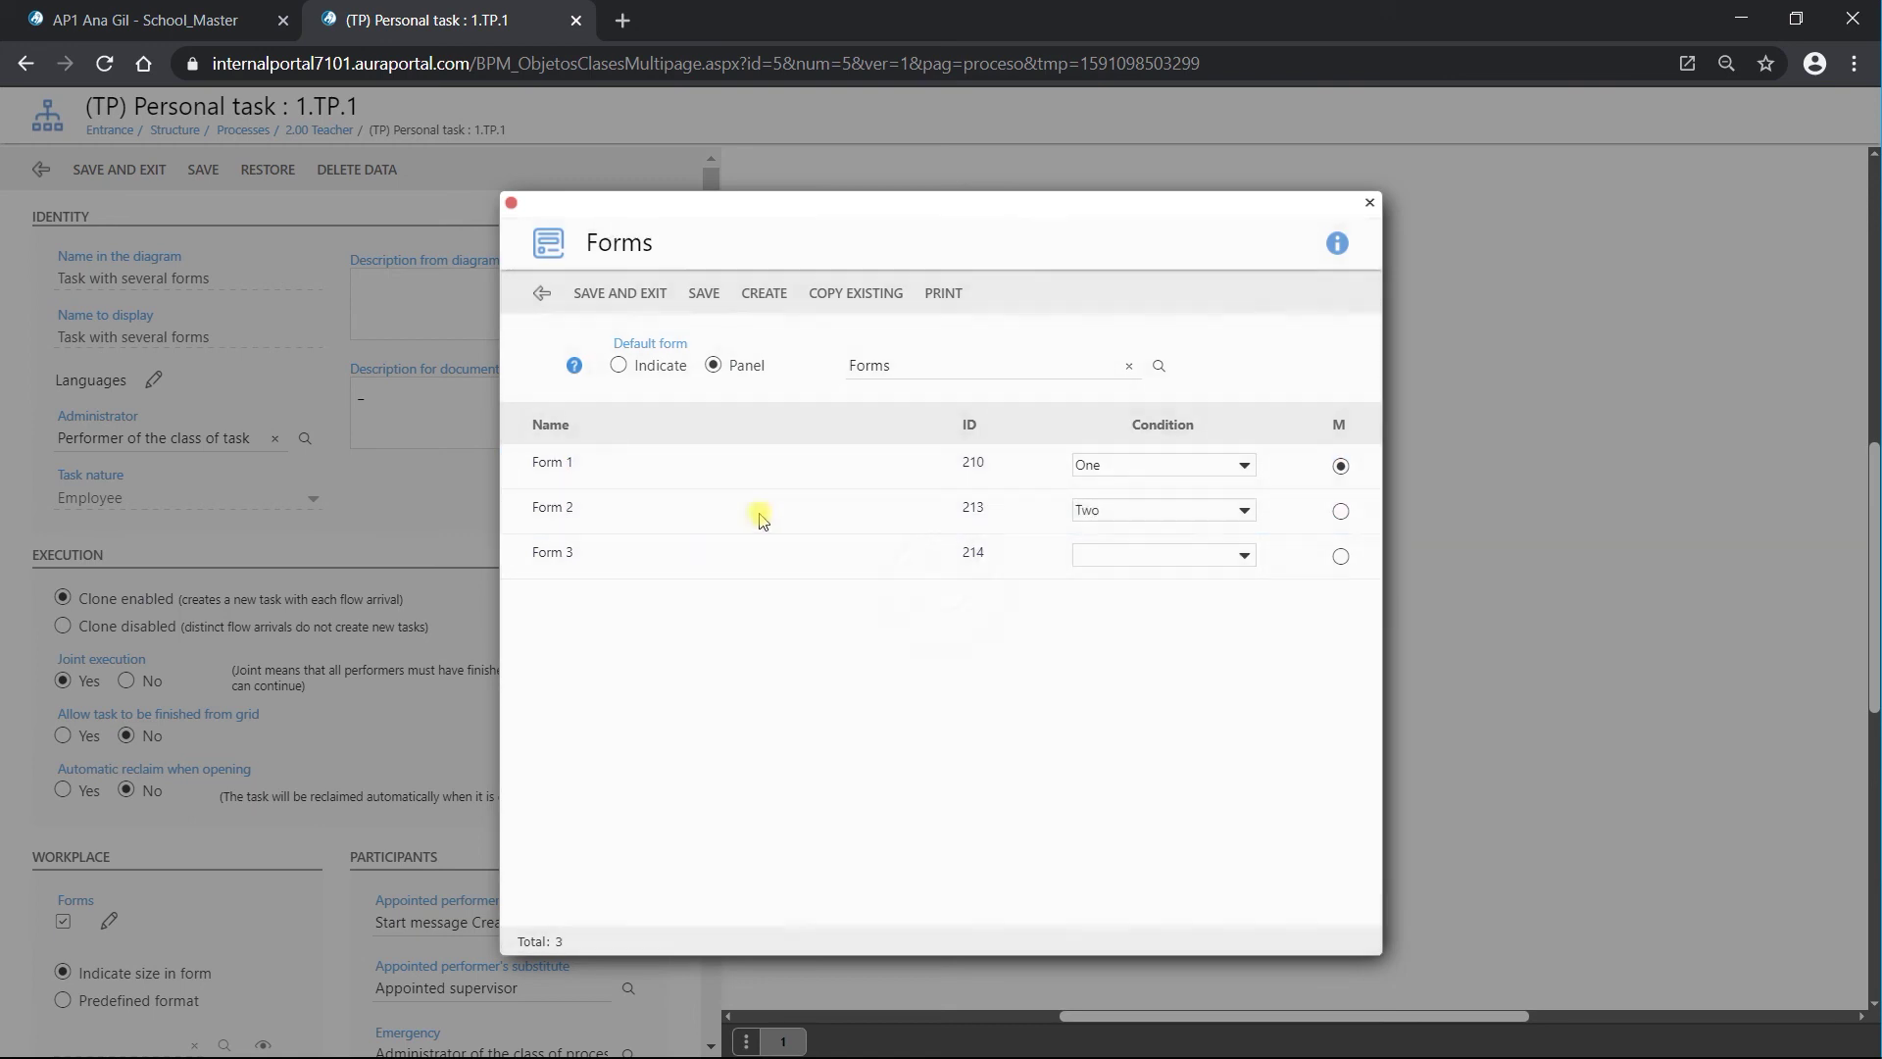
left_click(1245, 558)
left_click(1213, 591)
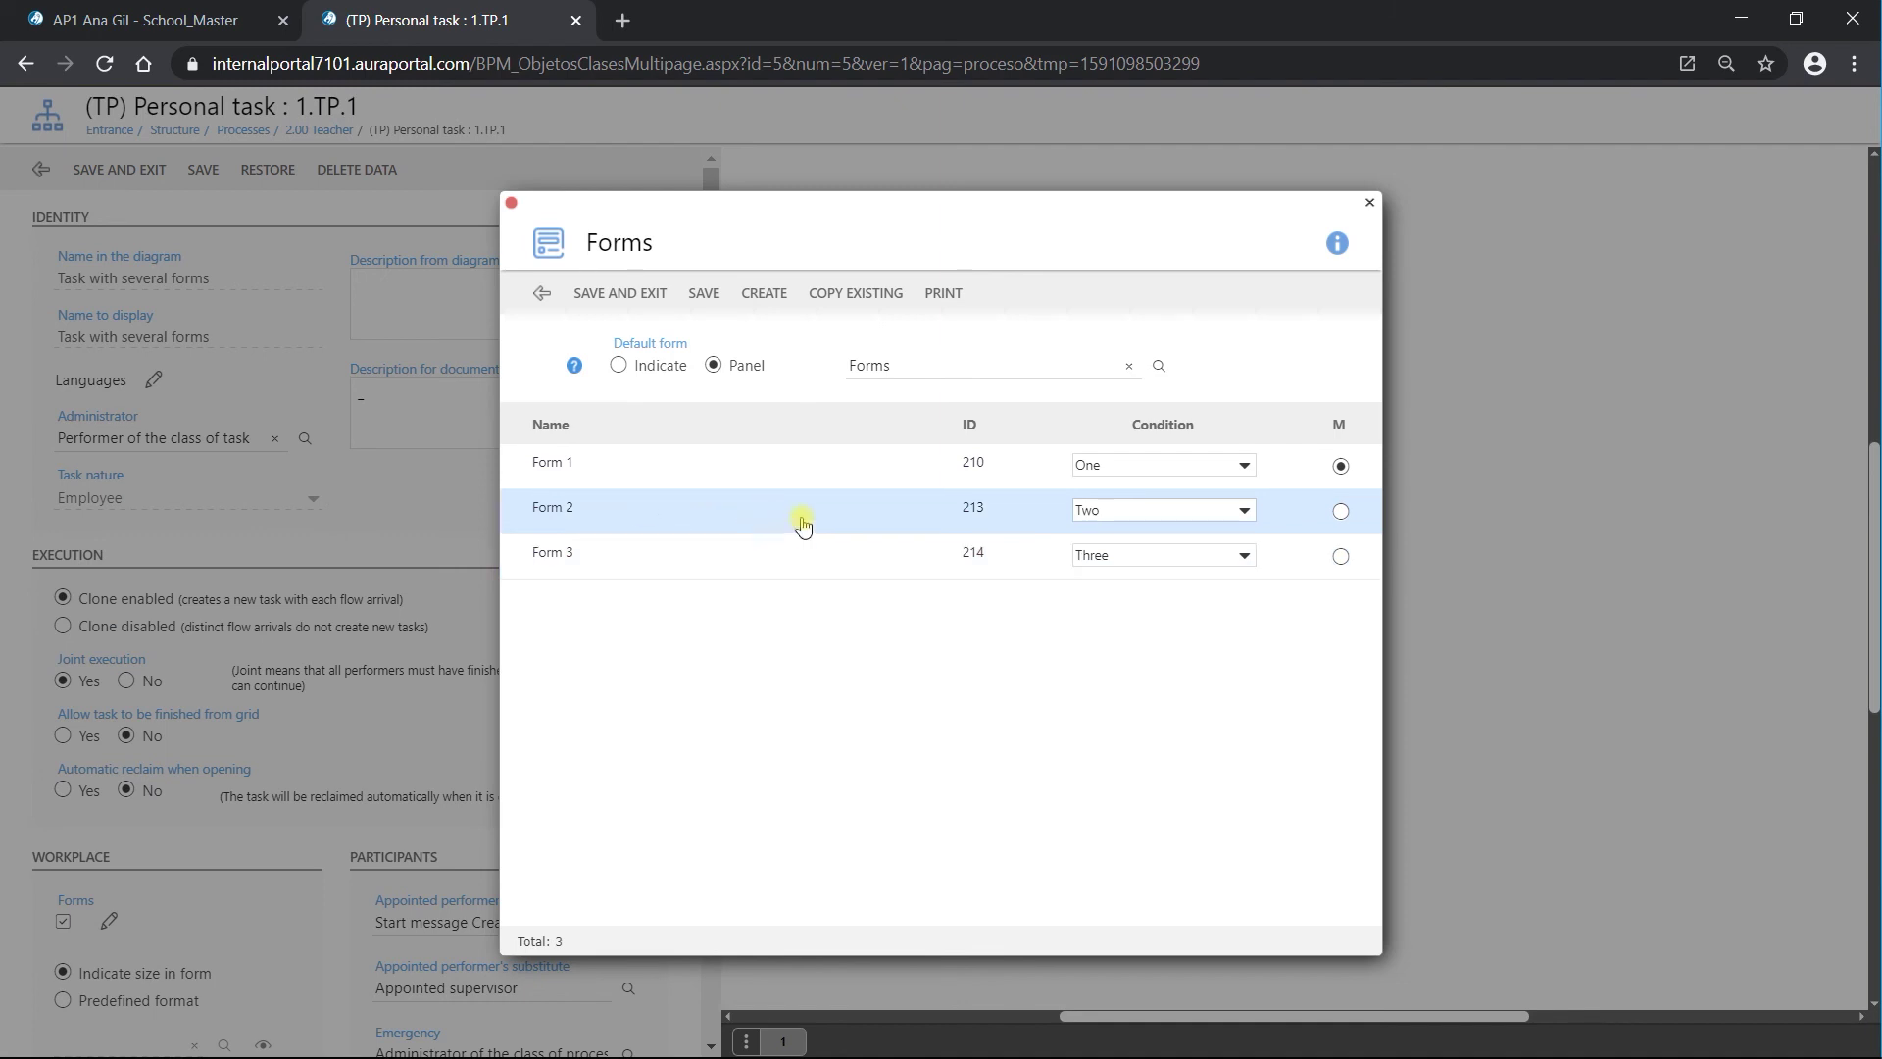
left_click(644, 307)
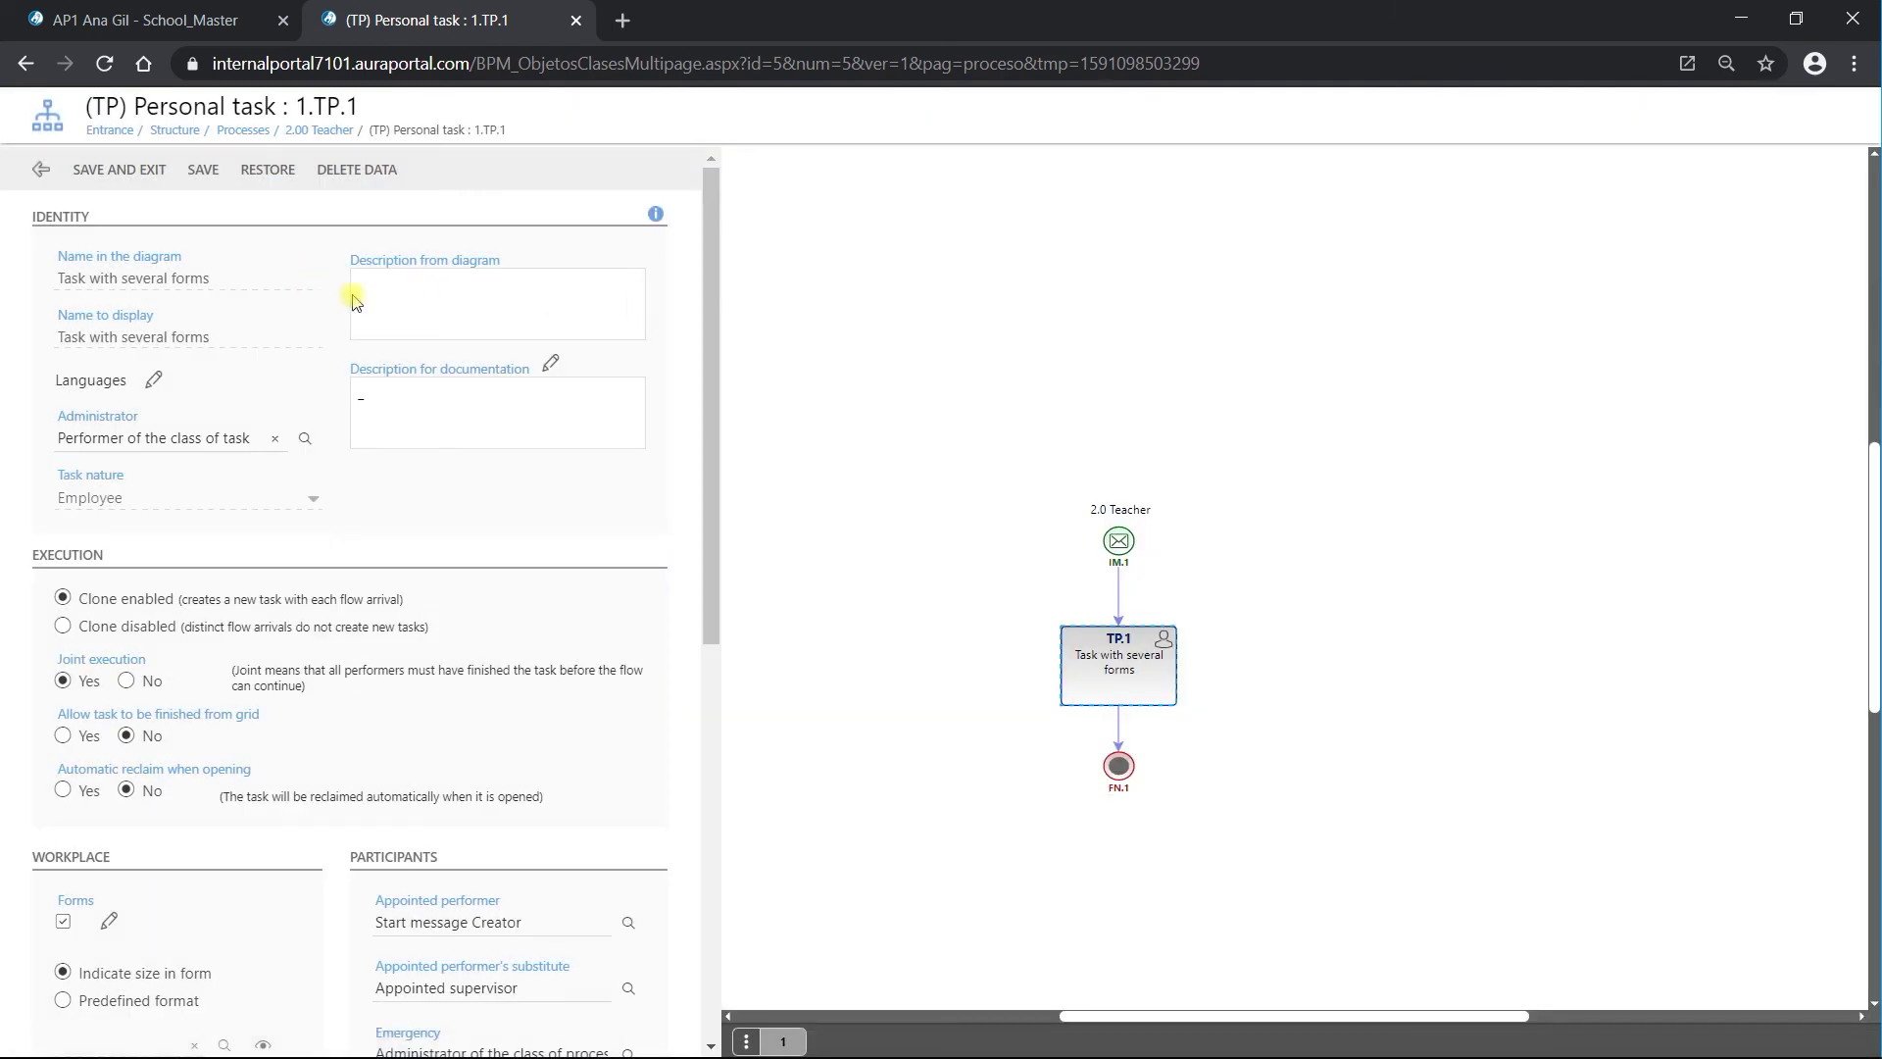
left_click(107, 172)
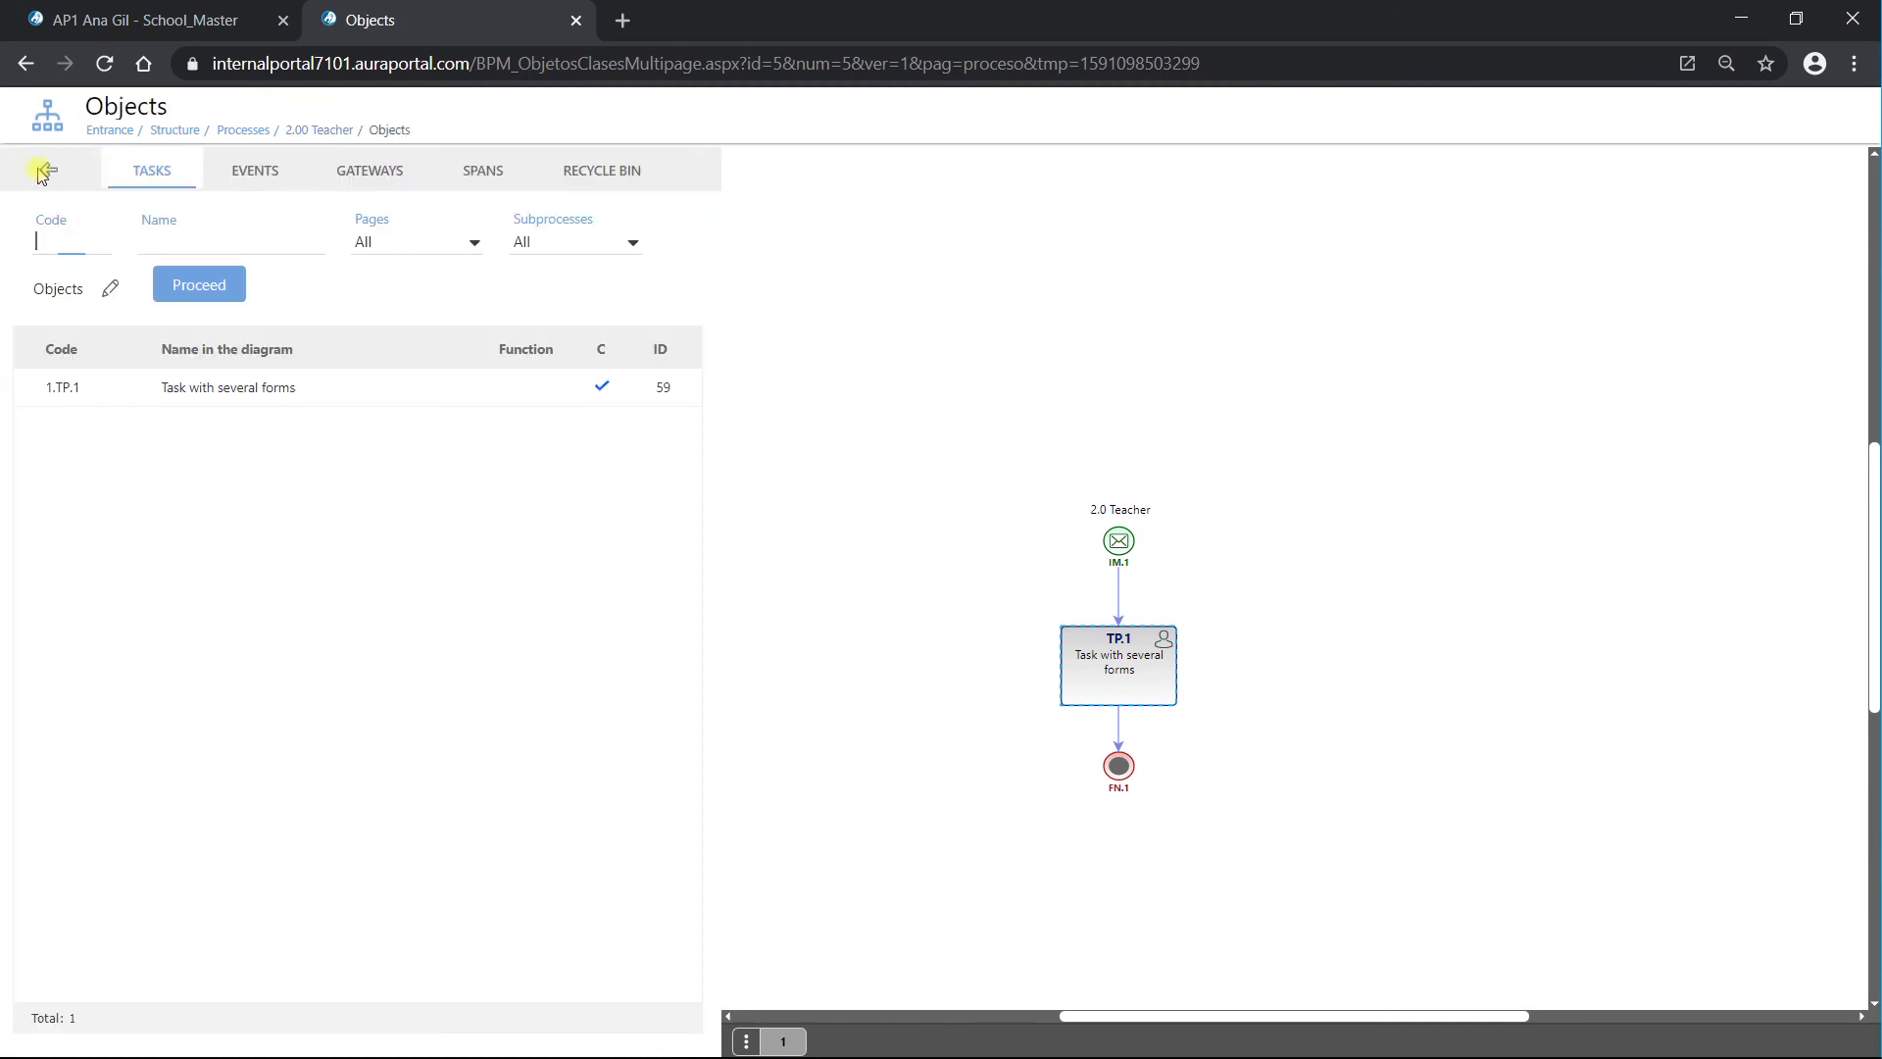
Return to the running task and view Form 1, Form 2 and Form 3 in turn, closing Division 2 in Form 3
left_click(40, 172)
left_click(172, 168)
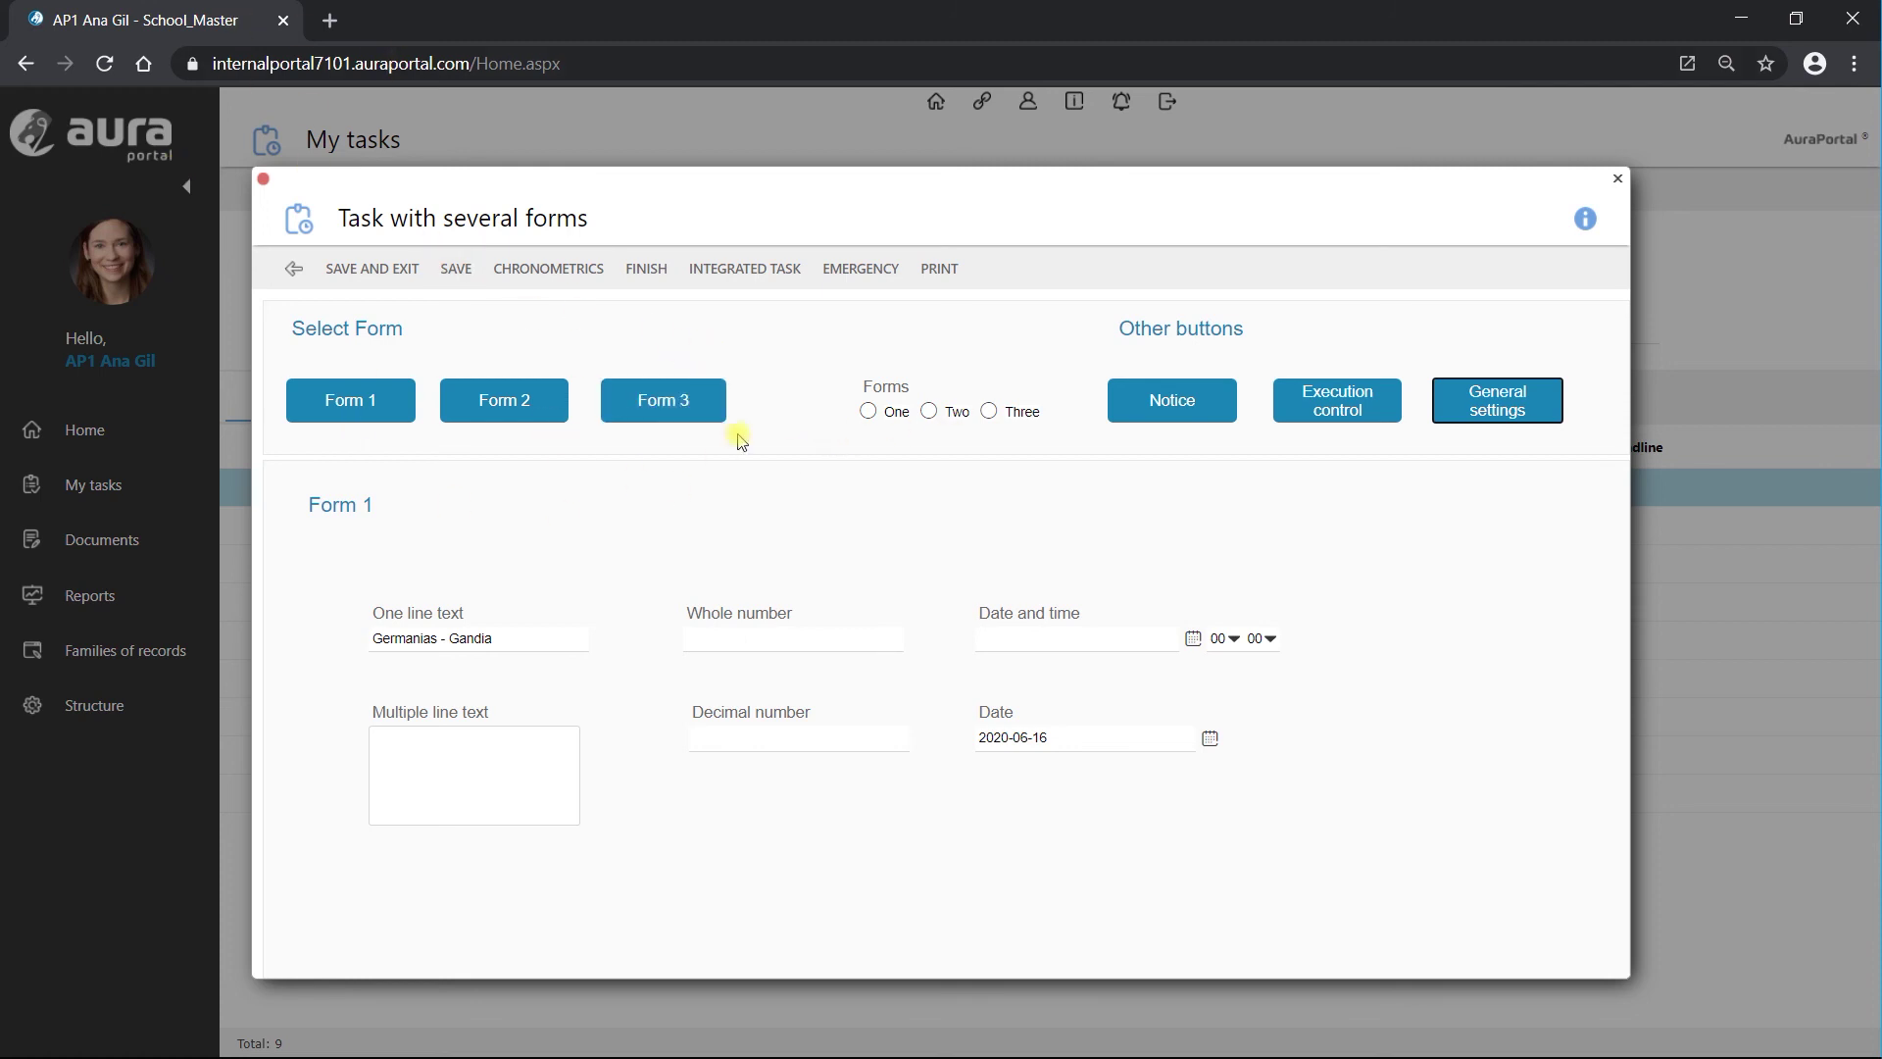
left_click(351, 410)
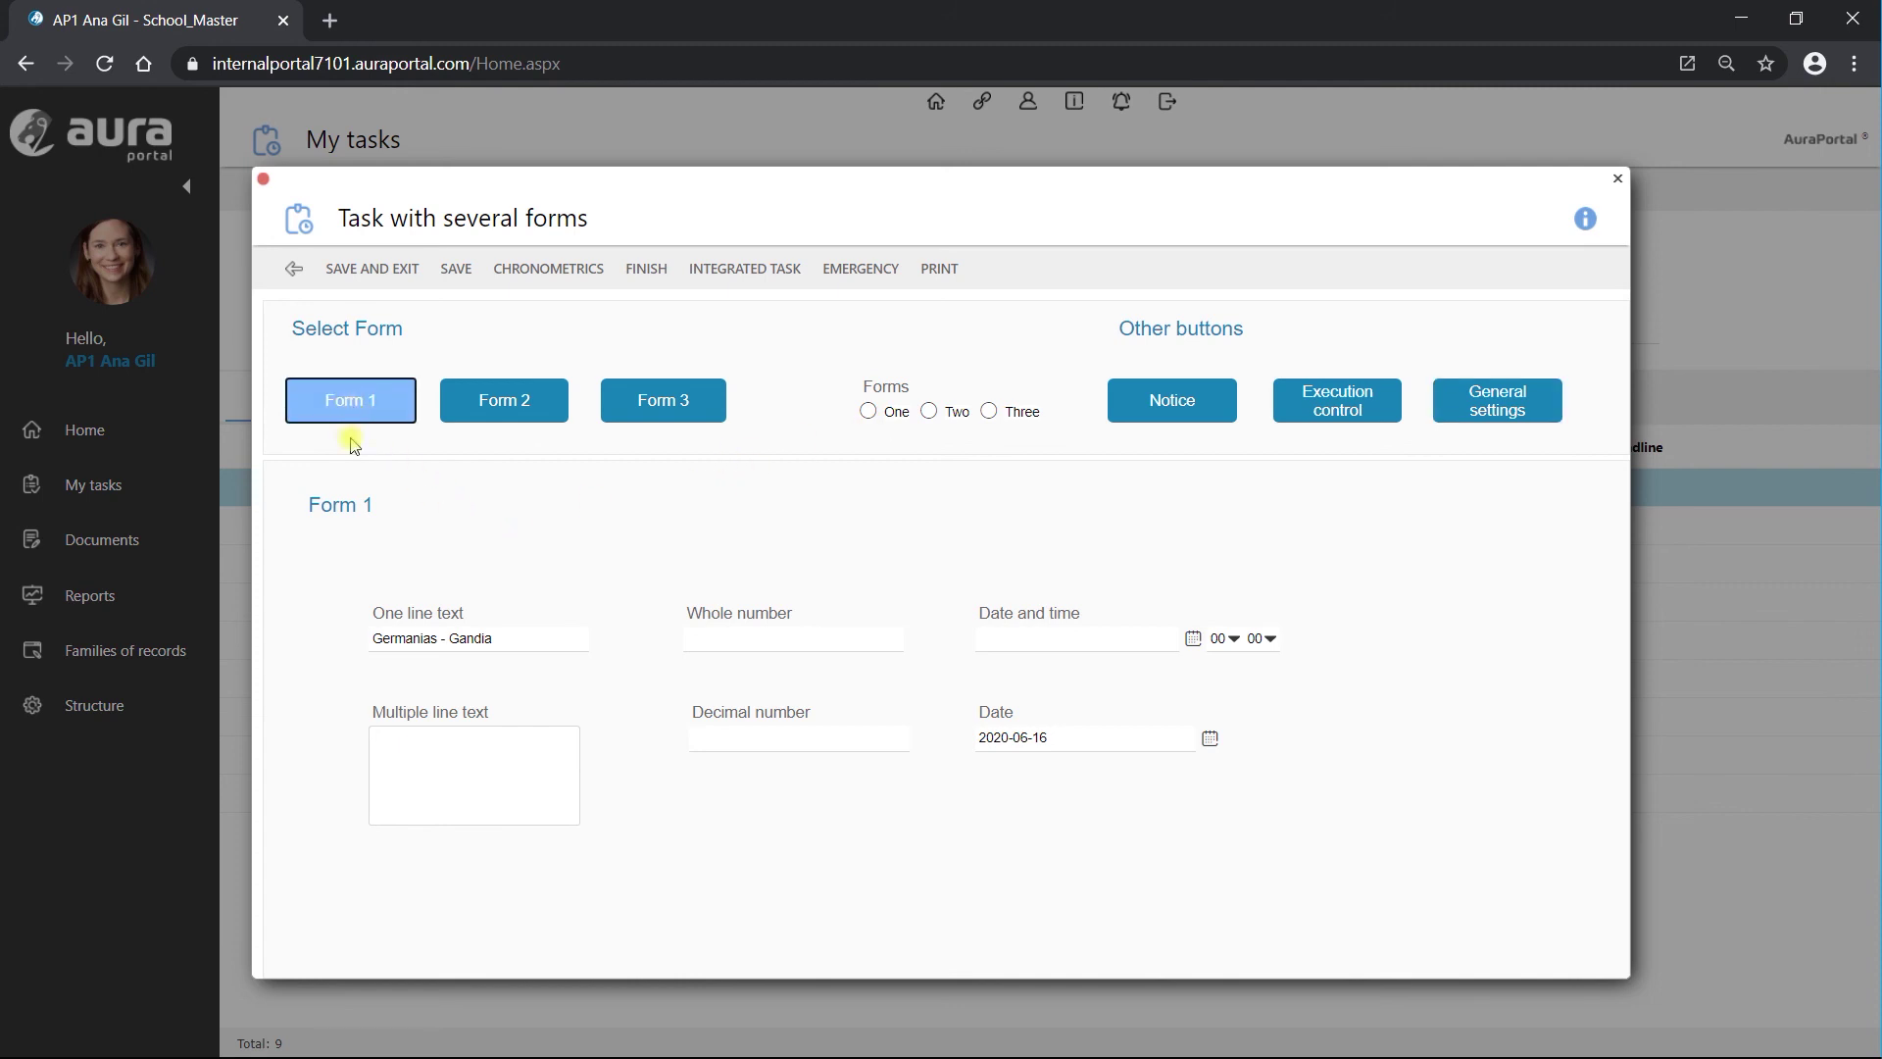
left_click(505, 406)
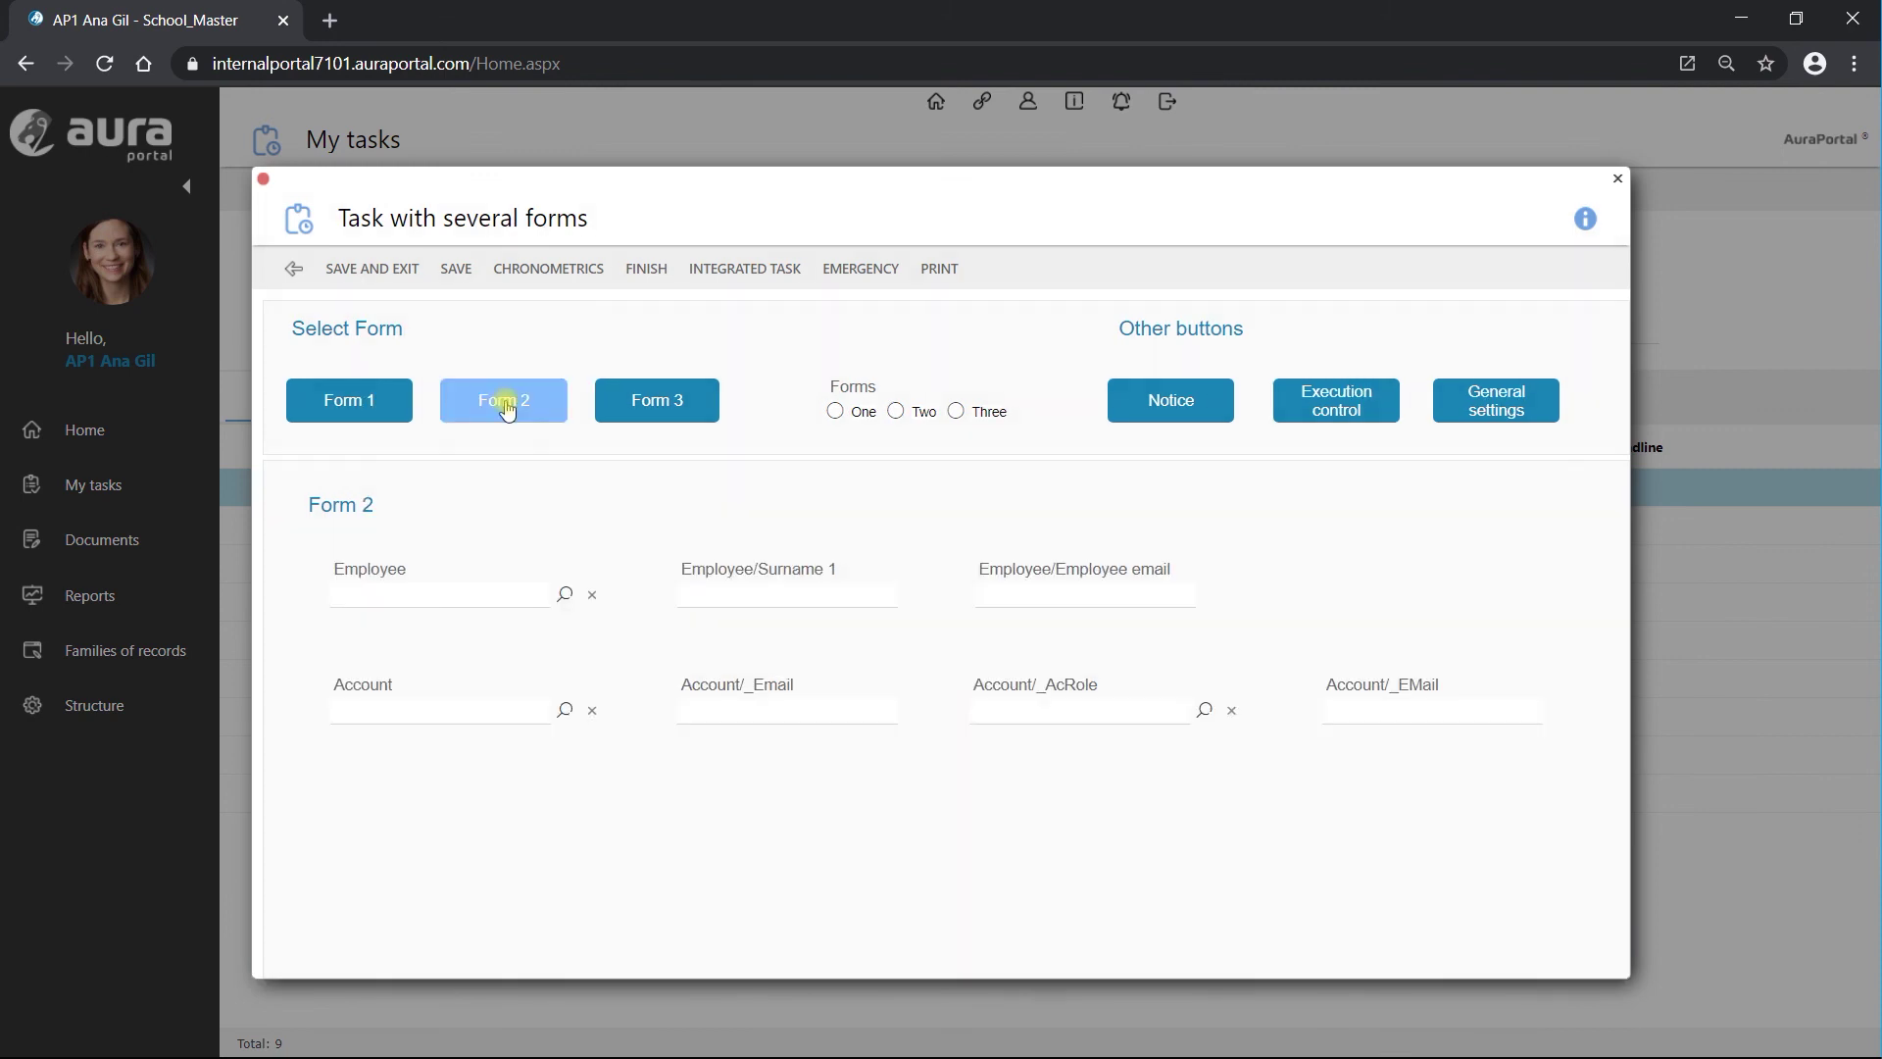
left_click(654, 410)
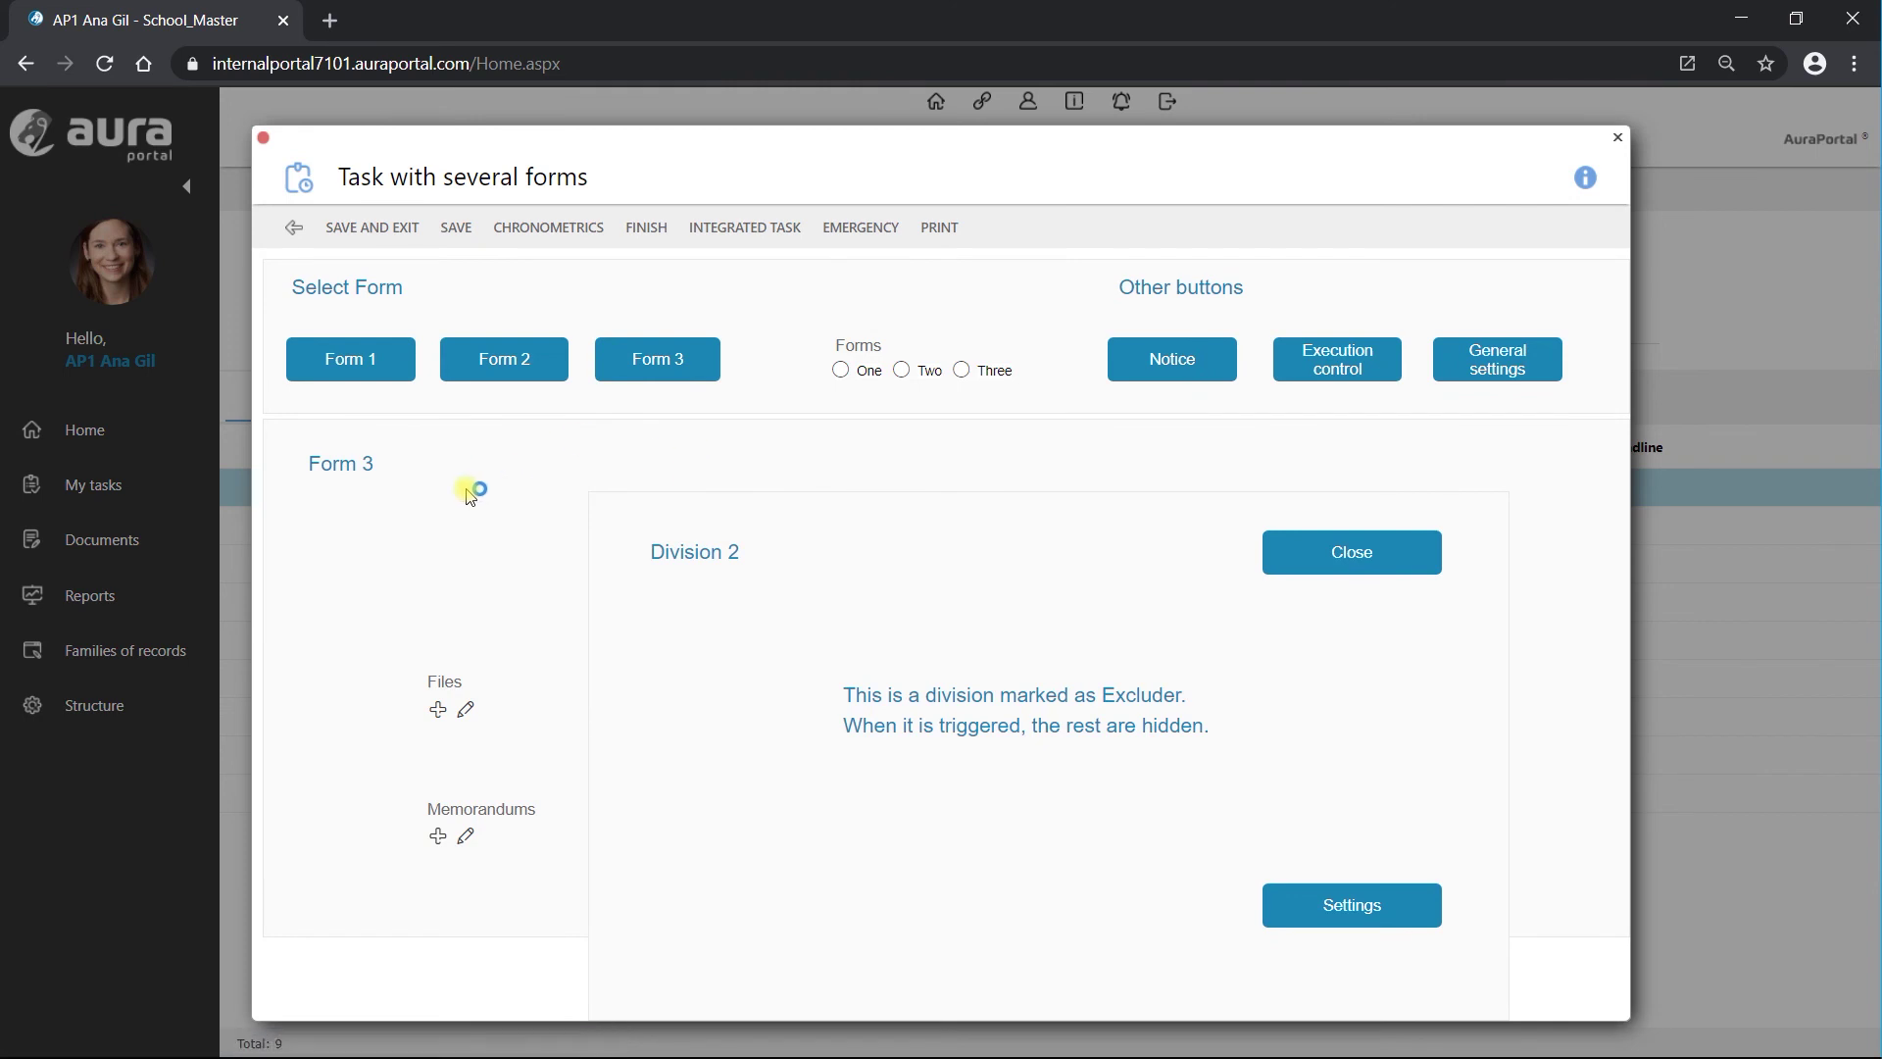
left_click(1304, 575)
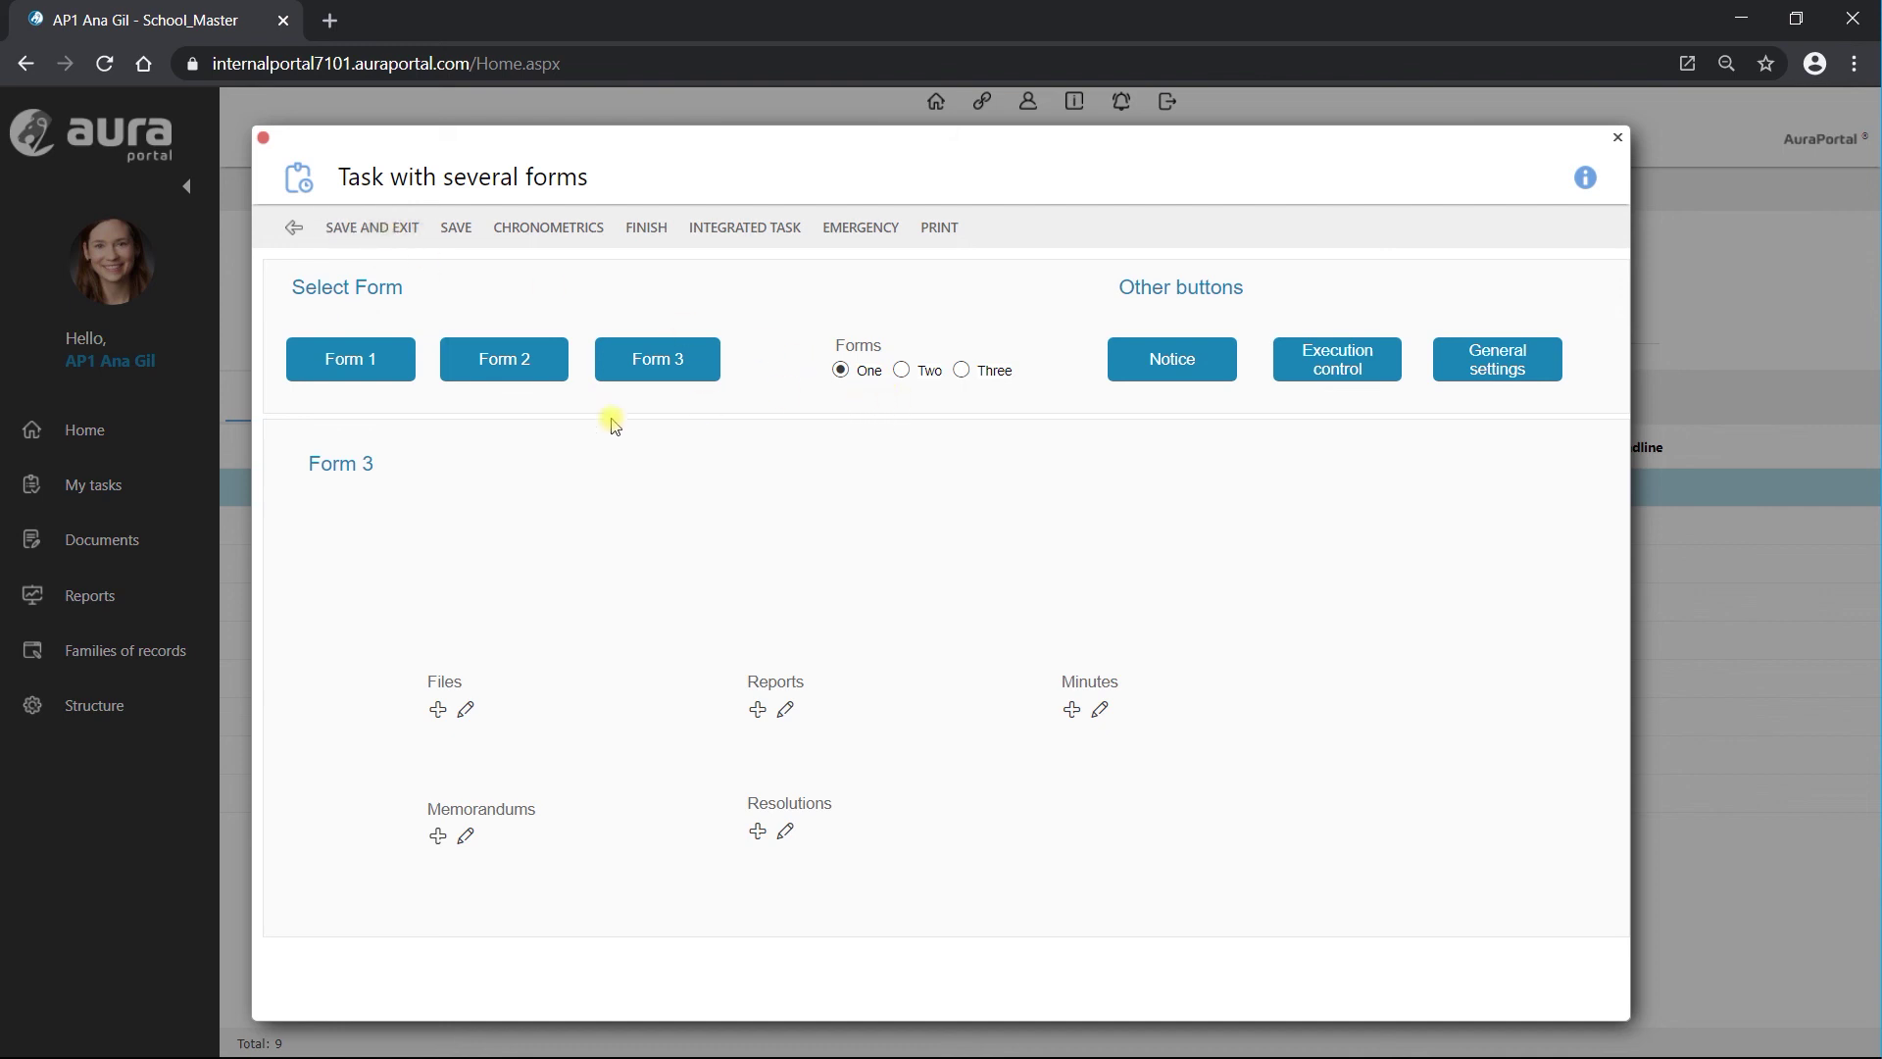
Test the default form by saving and reopening the task with Forms set to One, and again with Forms set to Two
left_click(392, 232)
double_click(510, 487)
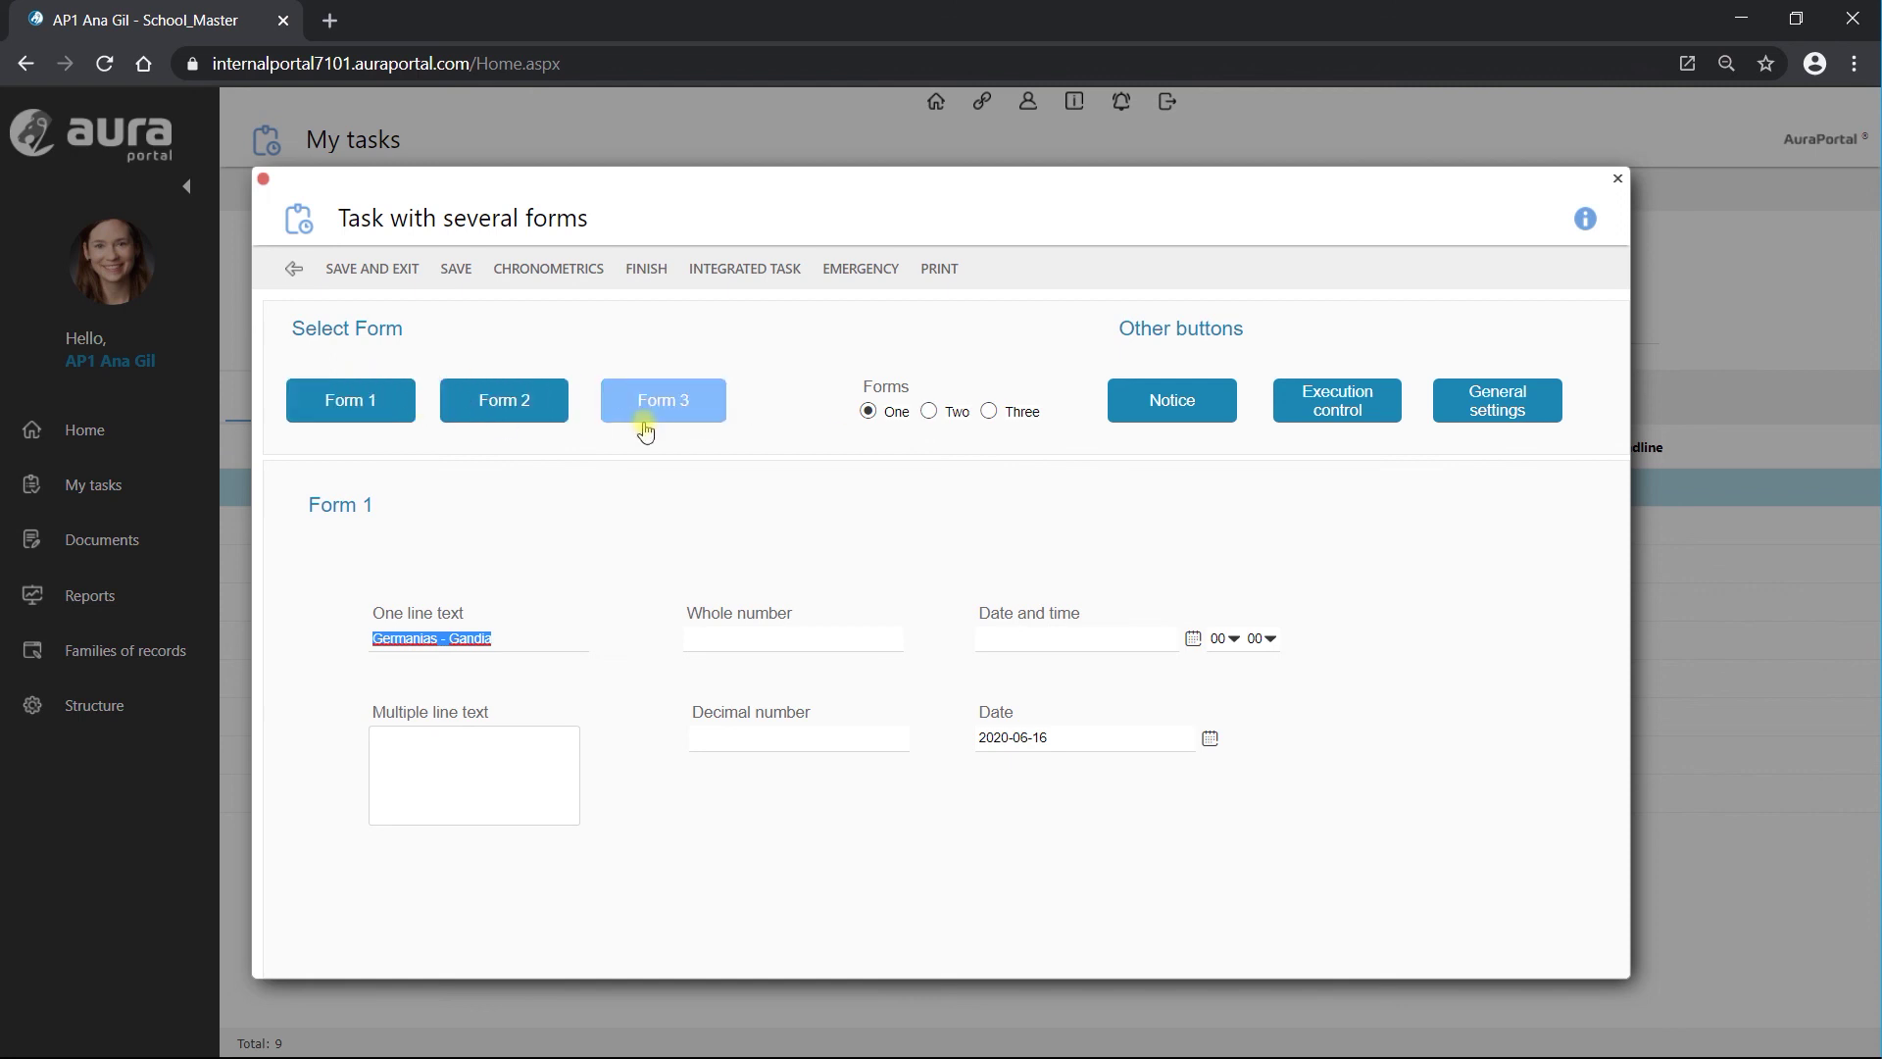
left_click(930, 413)
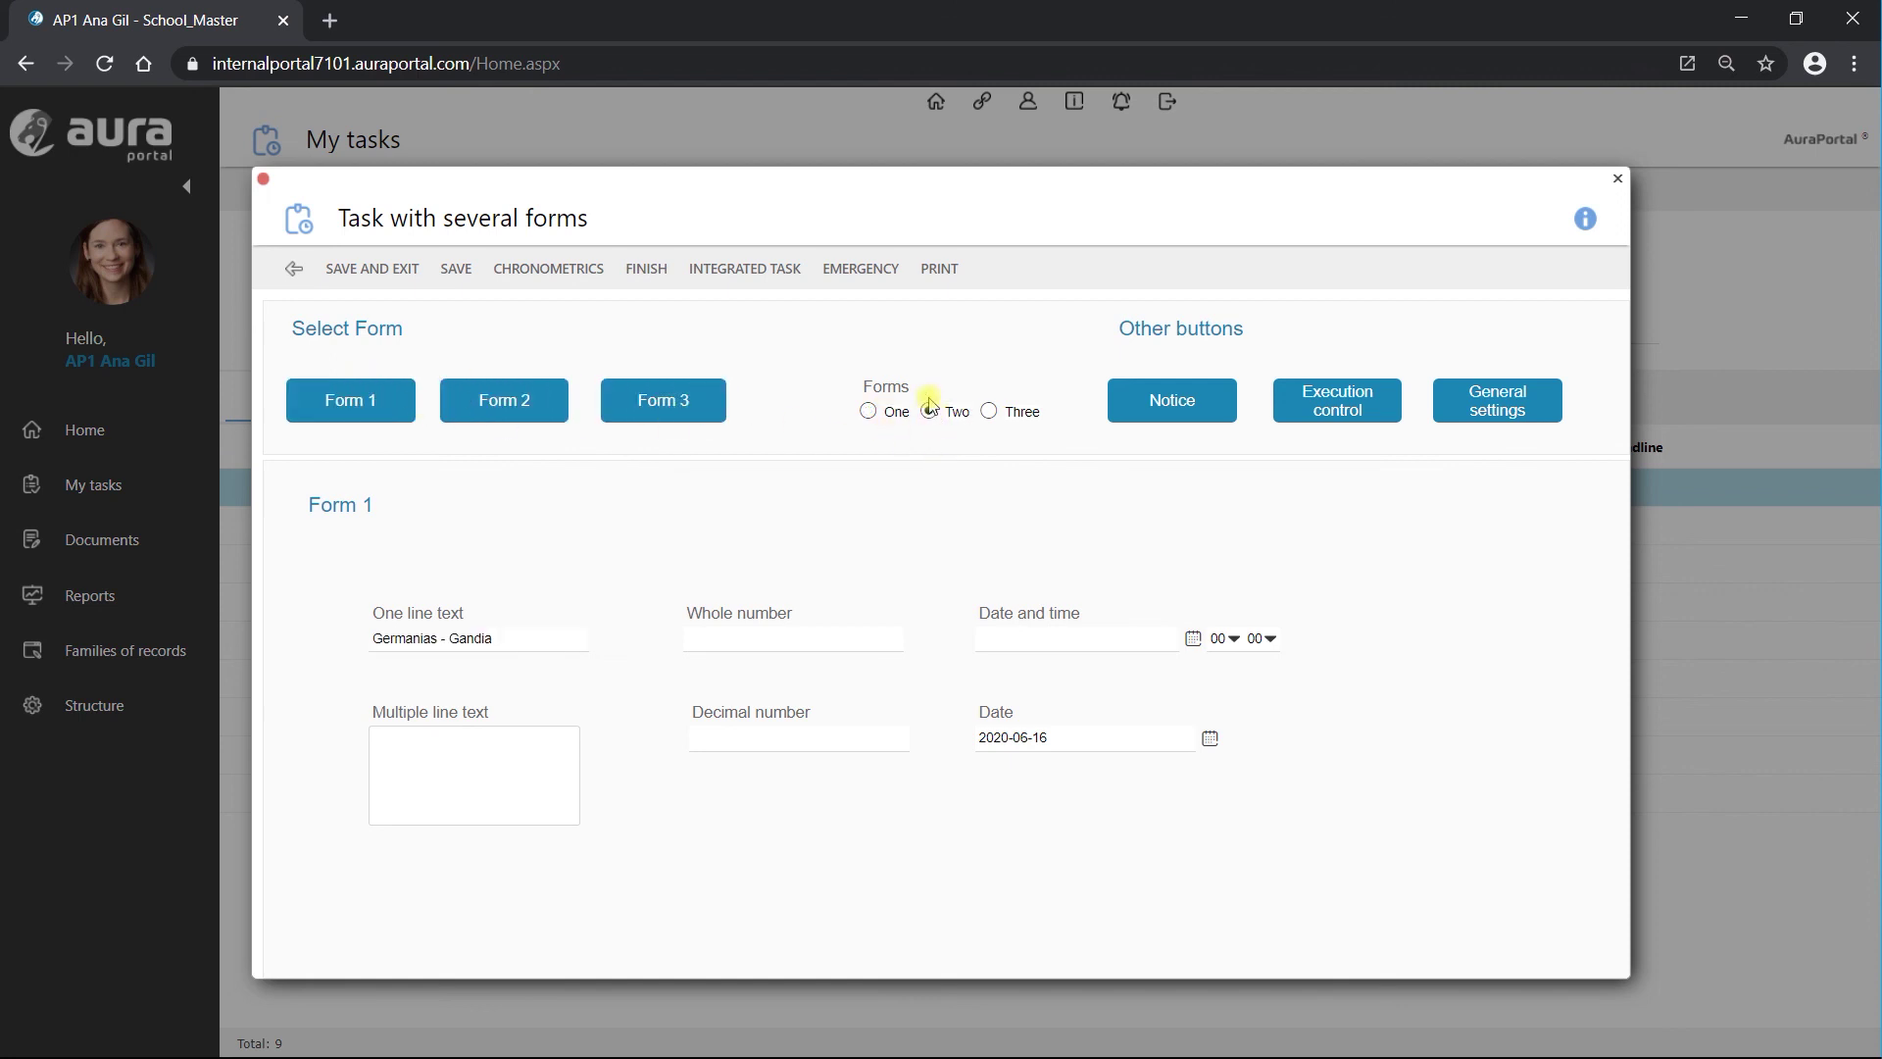
left_click(382, 275)
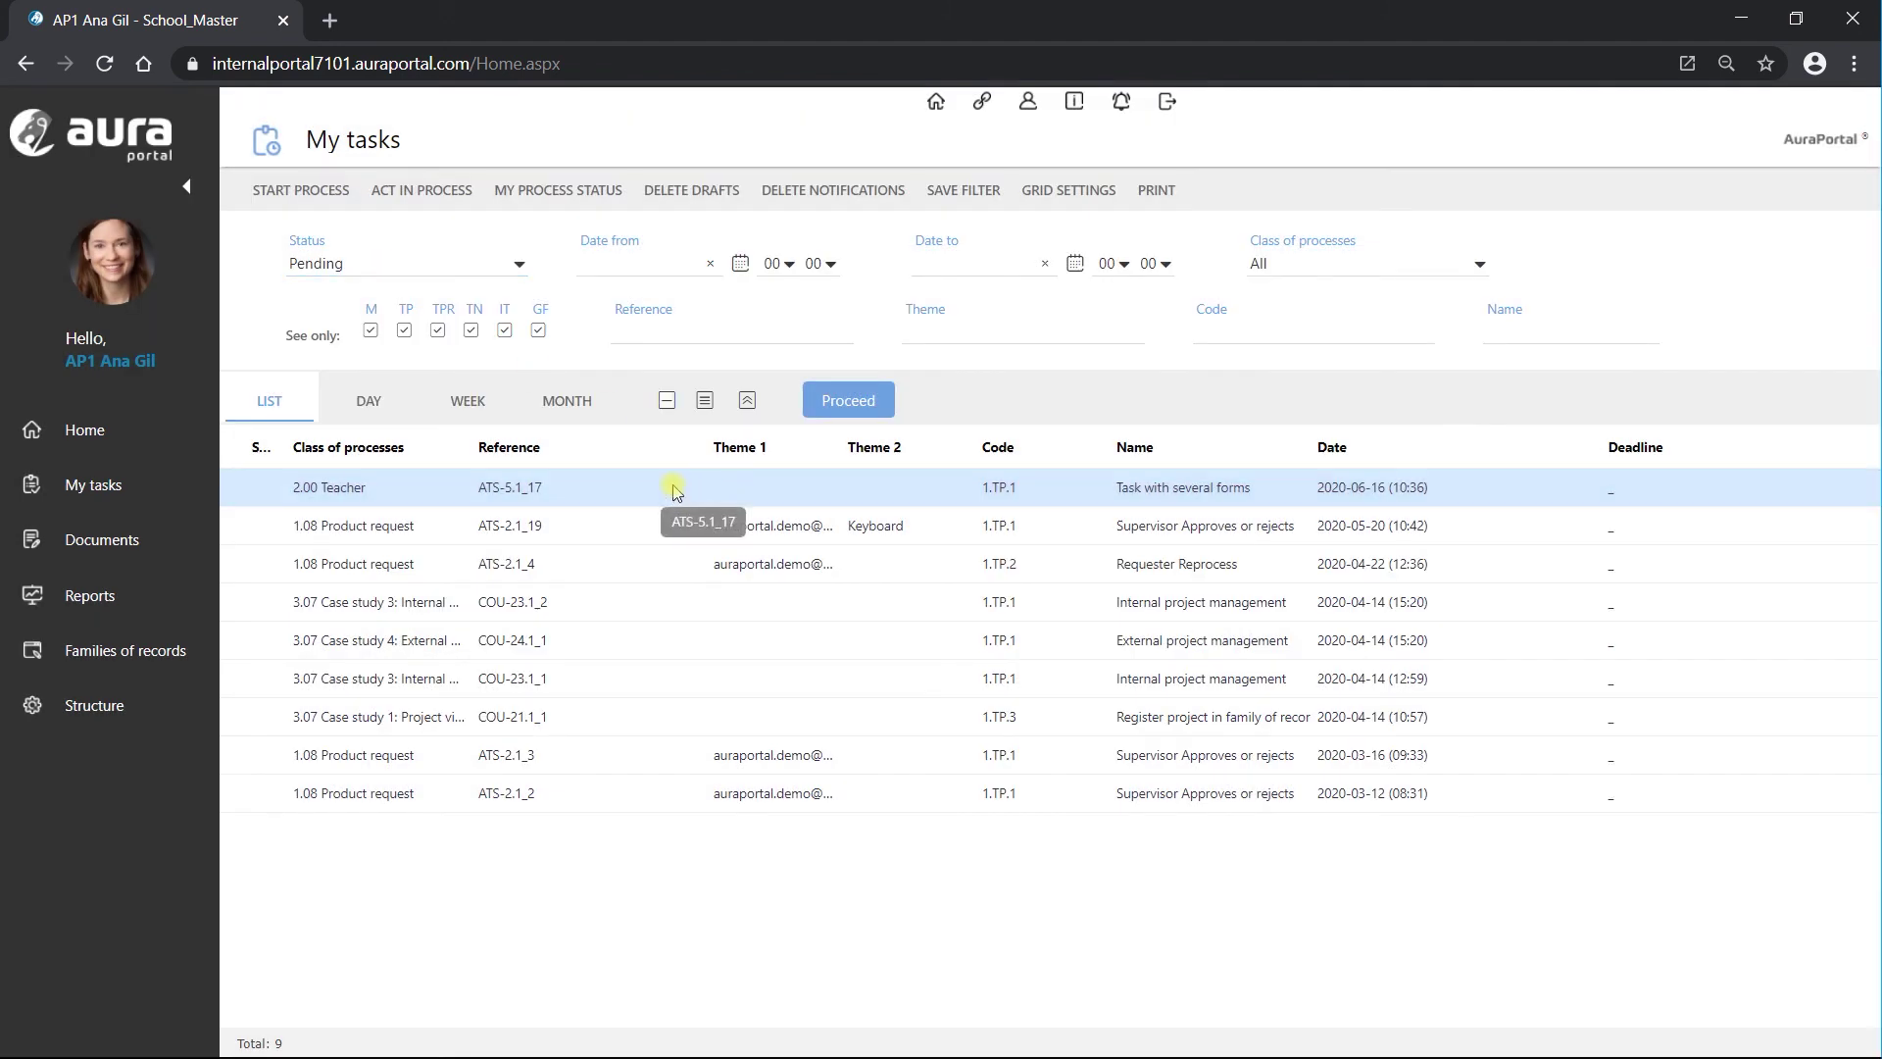
left_click(675, 492)
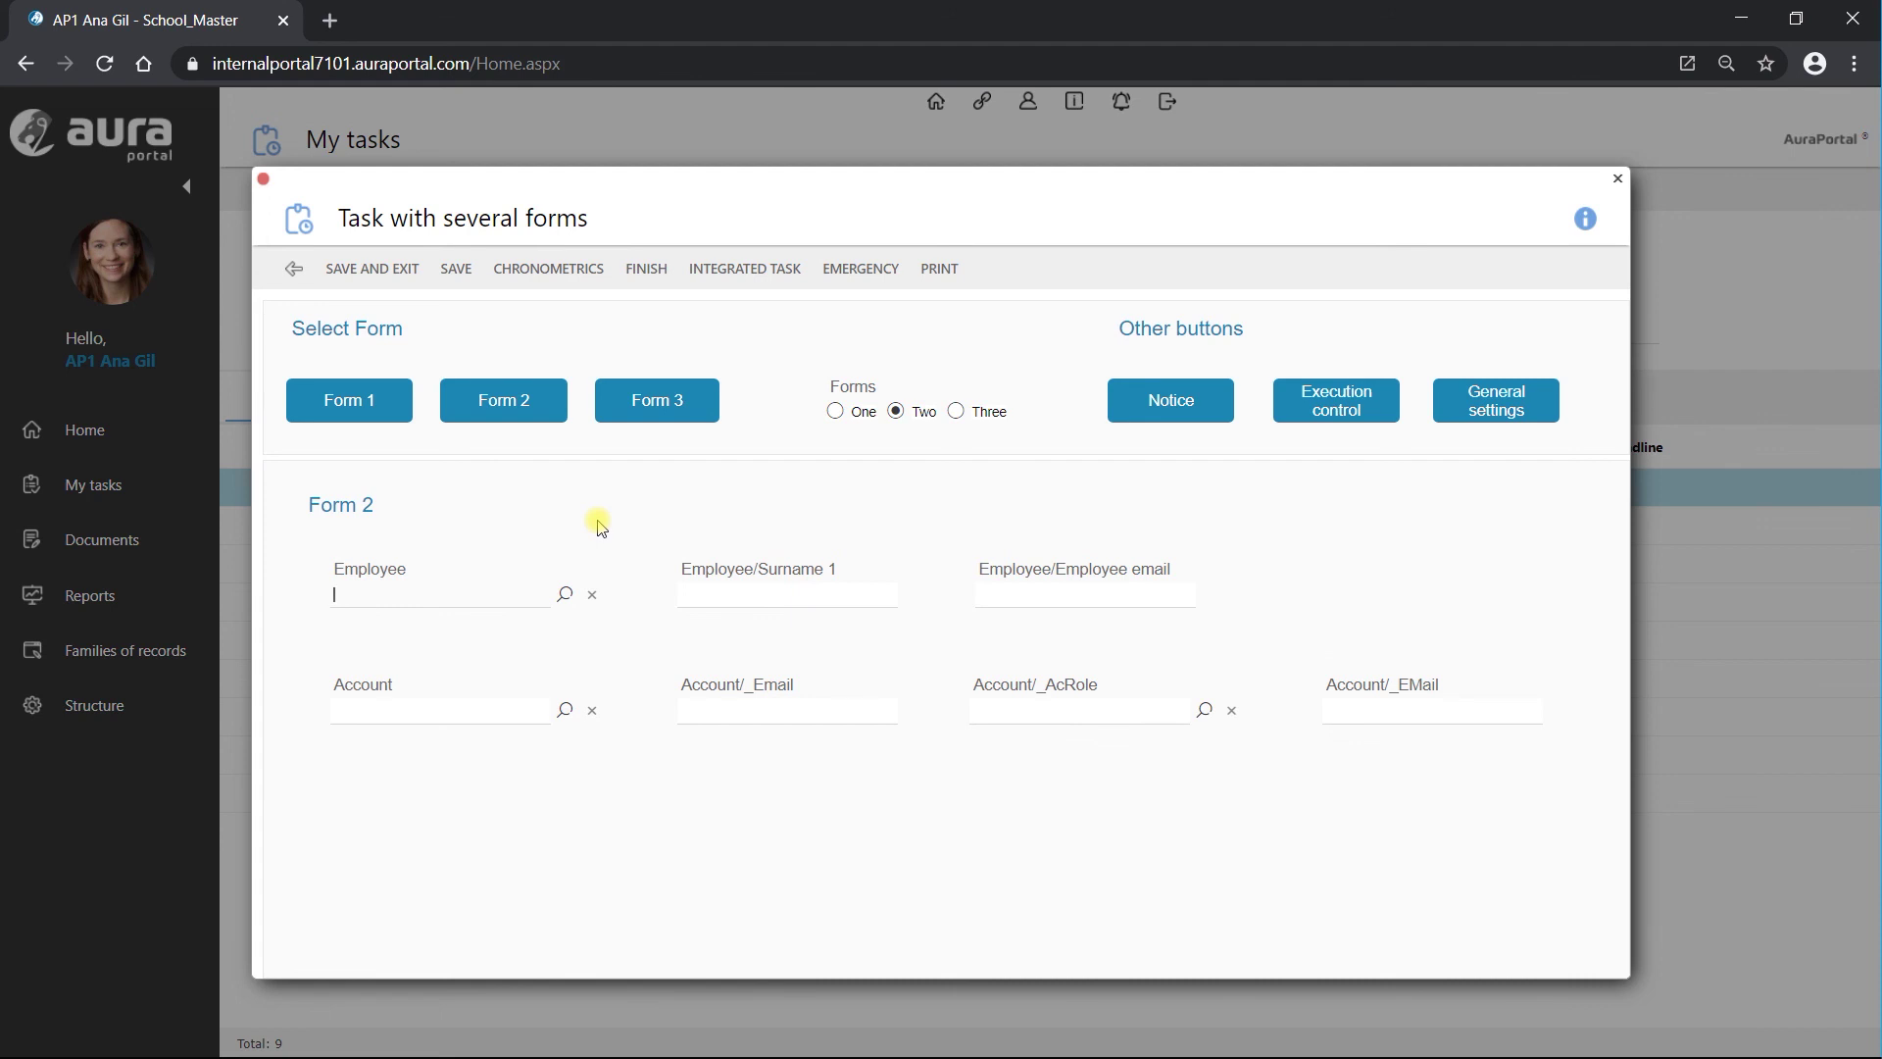
Use the Notice action button to hide the task until 2020-06-16 at 11:11
left_click(1198, 406)
left_click(1377, 392)
left_click(1176, 412)
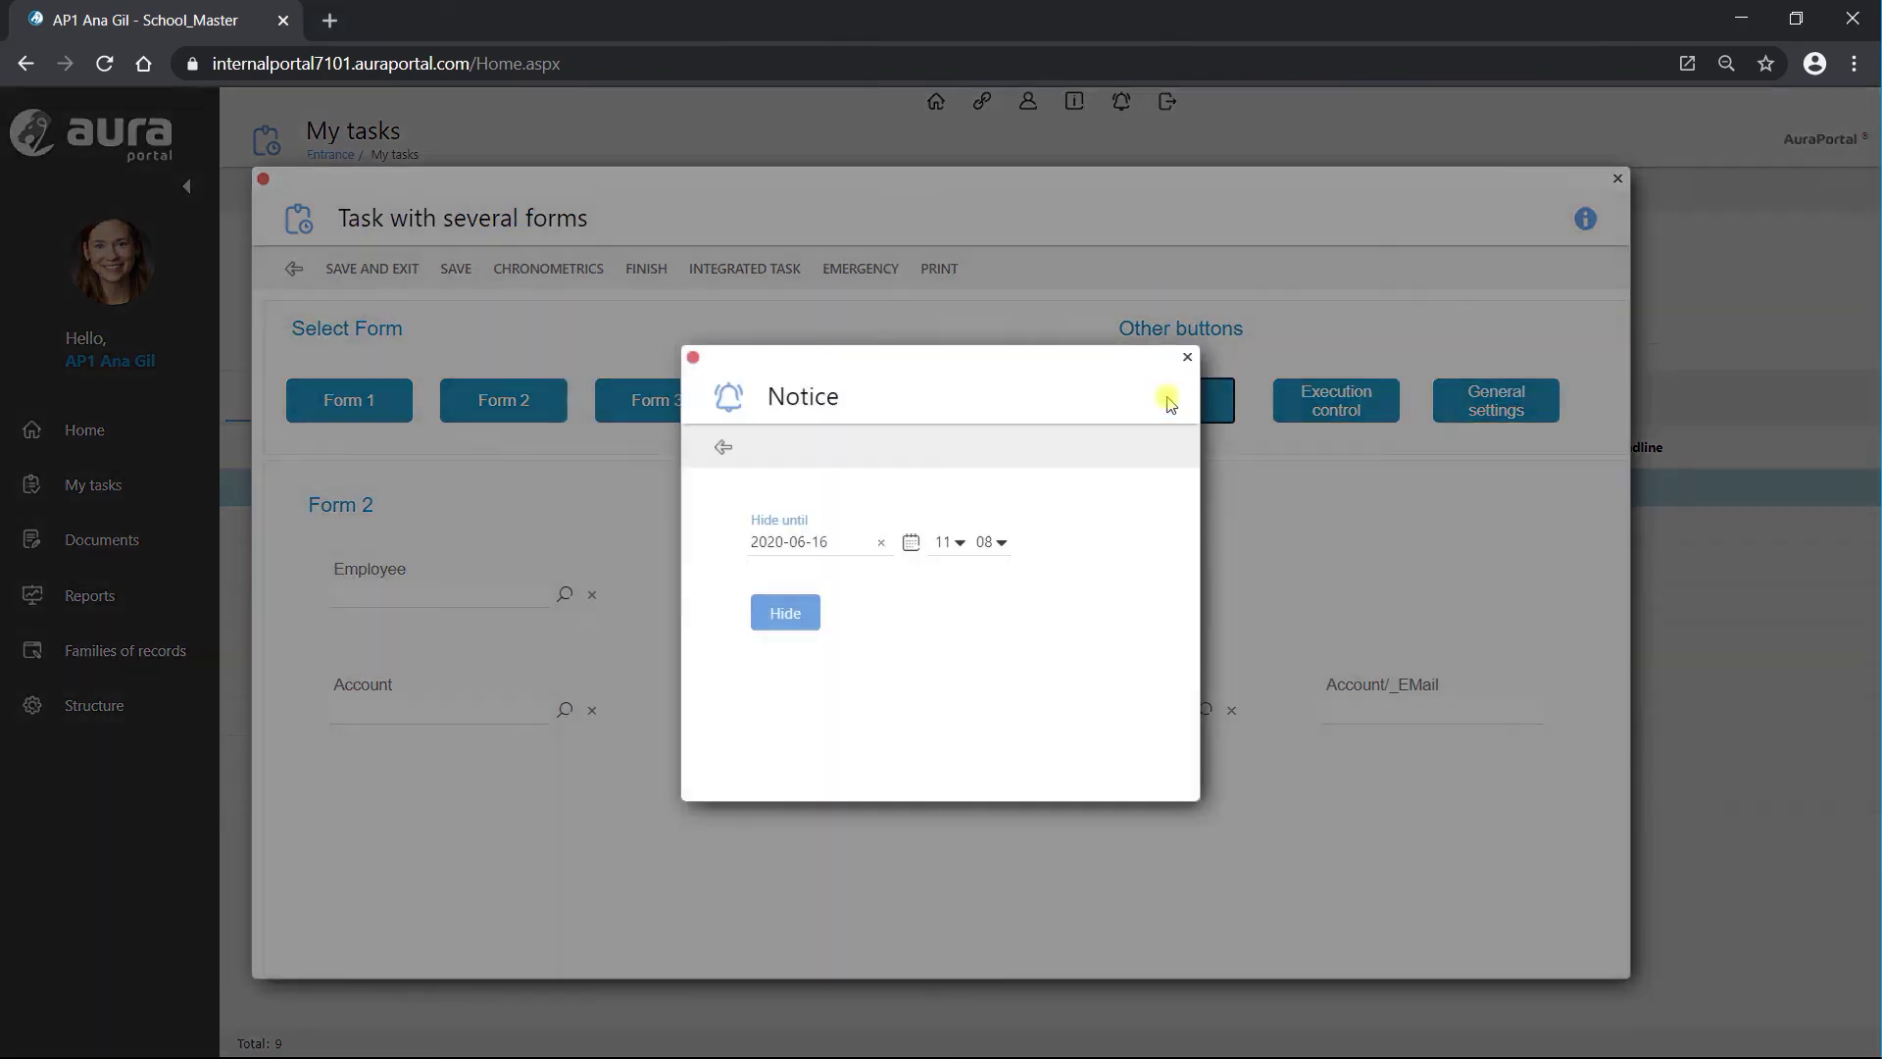
left_click(880, 543)
left_click(910, 542)
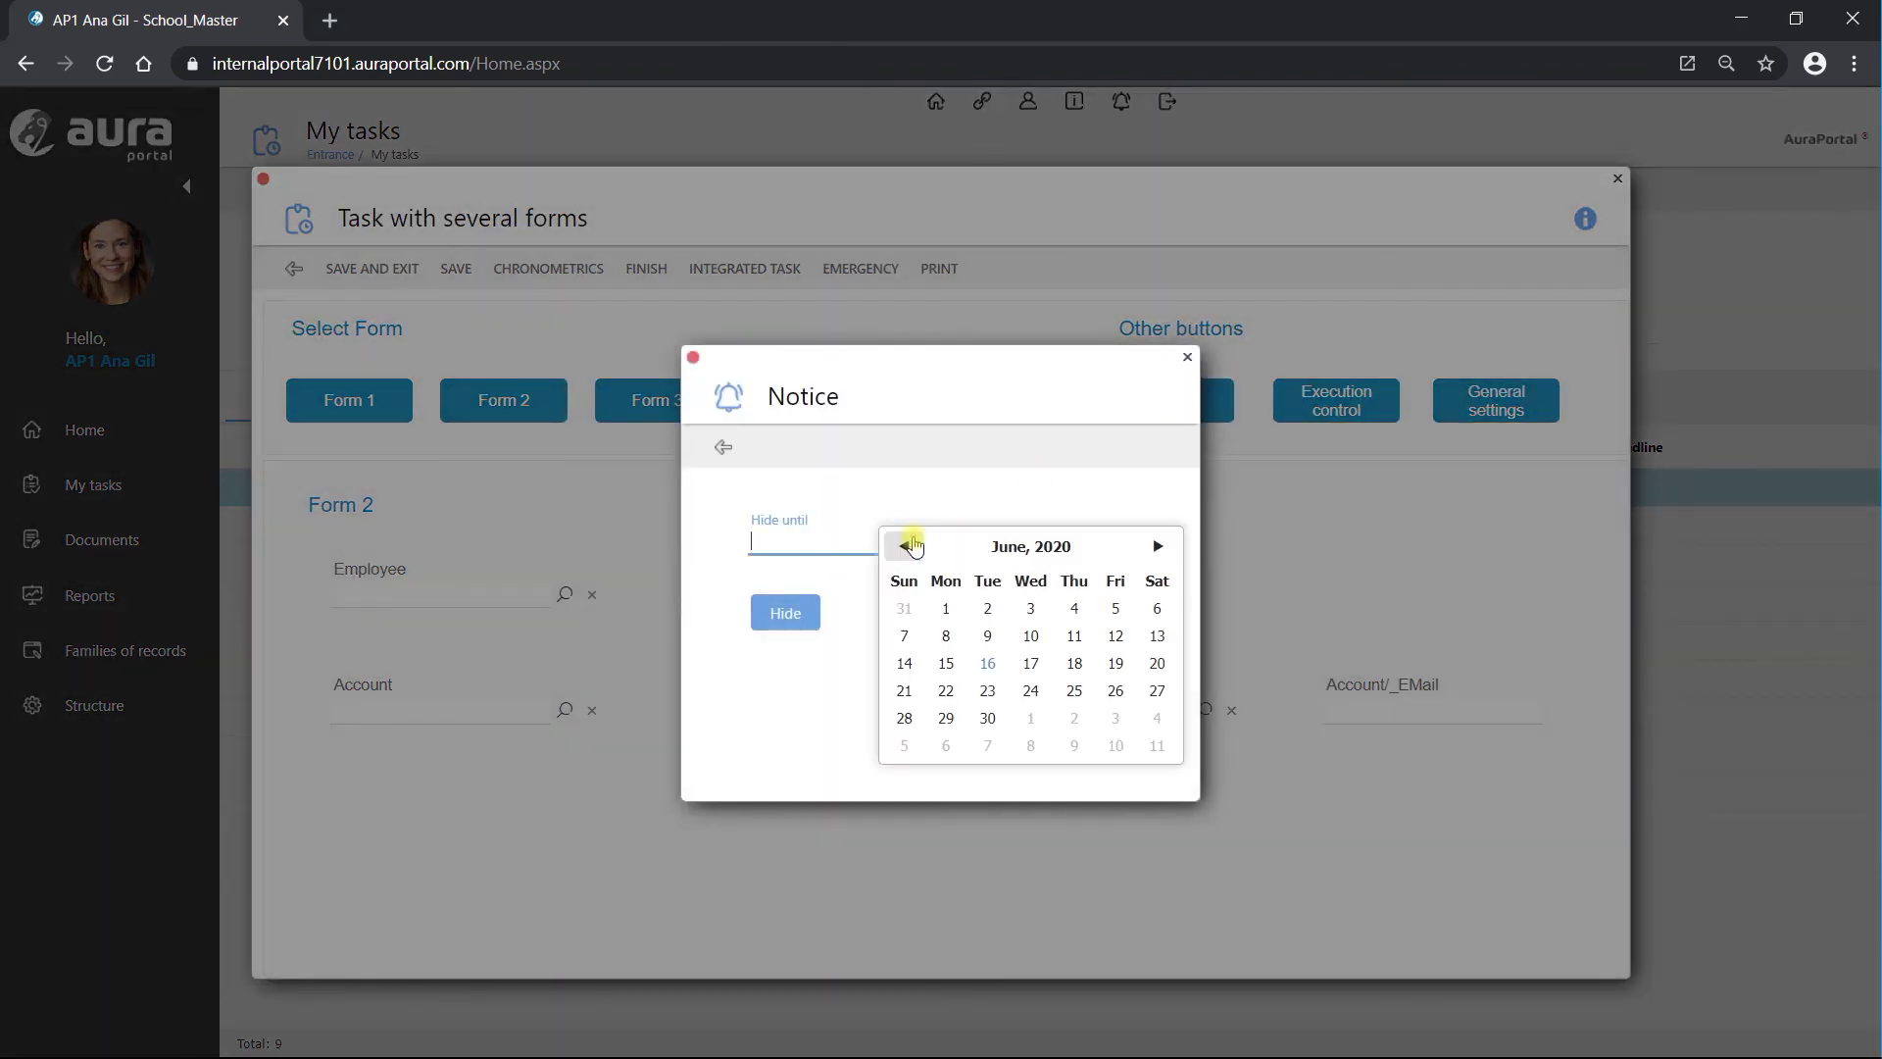
left_click(990, 664)
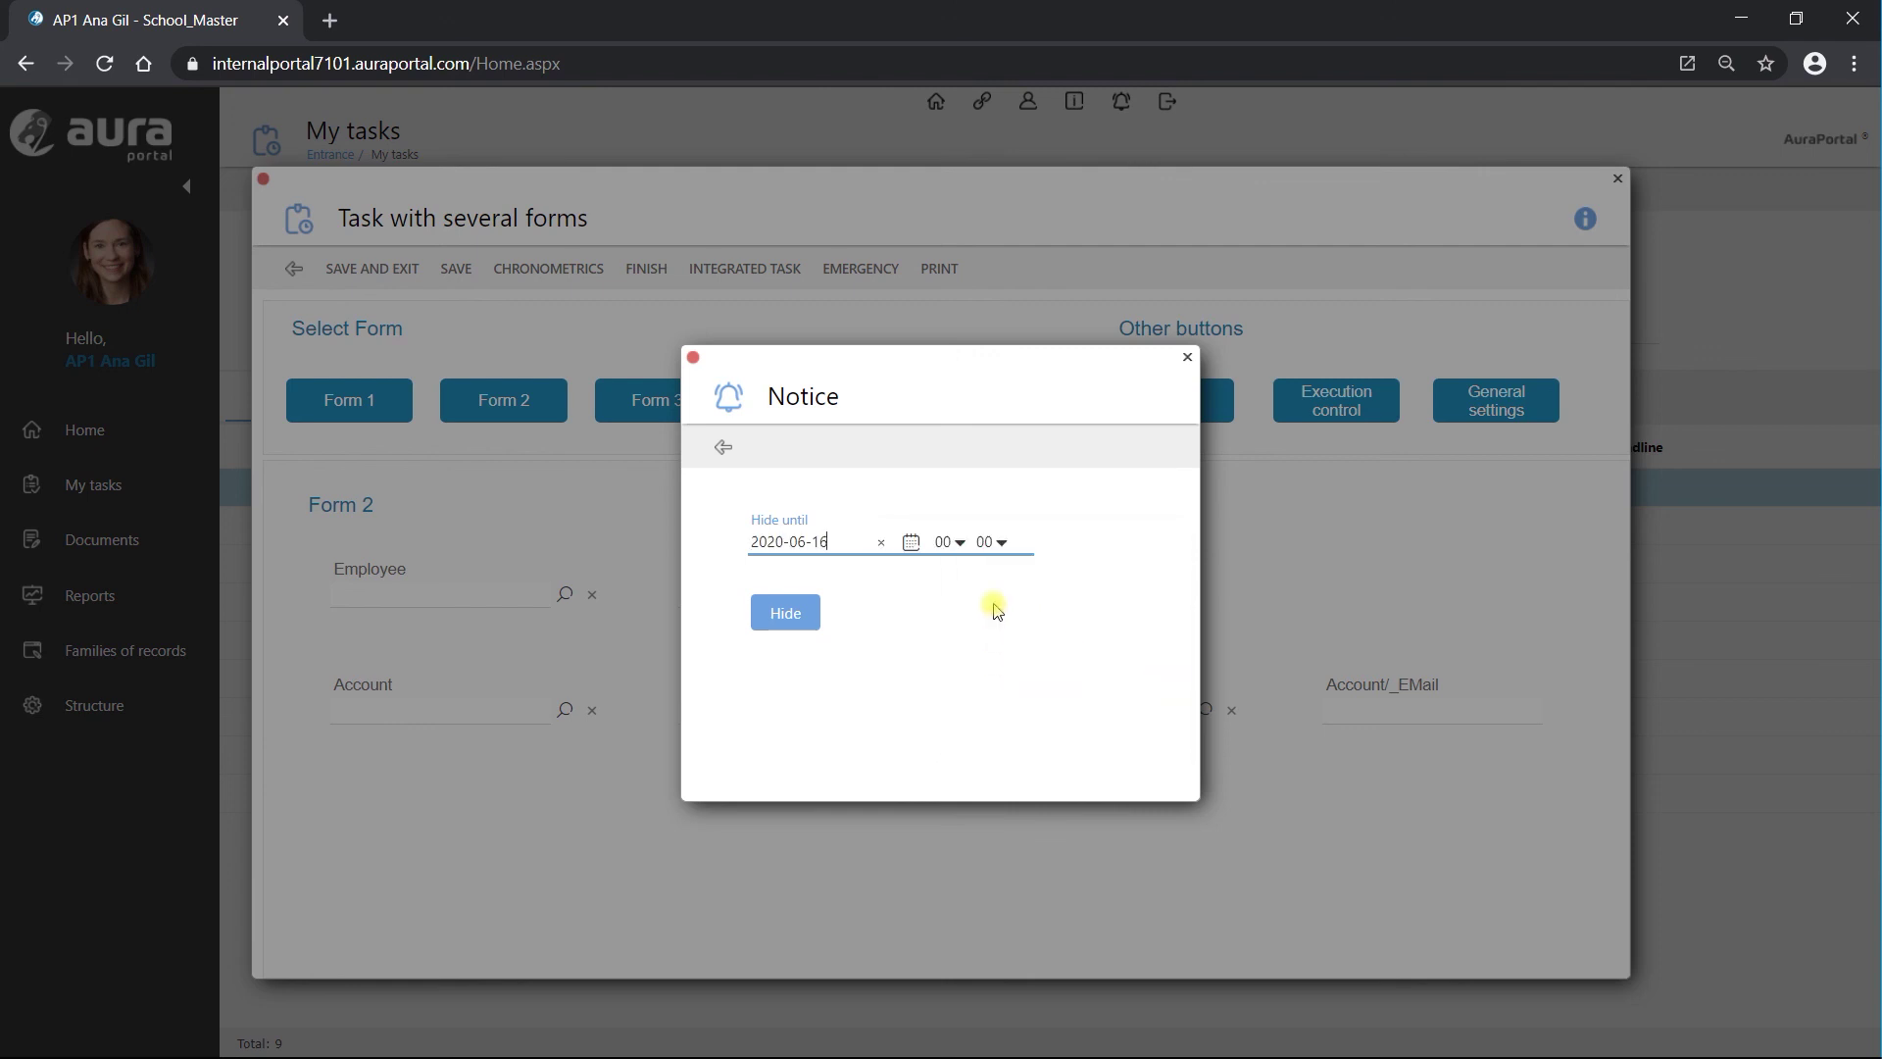
left_click(966, 551)
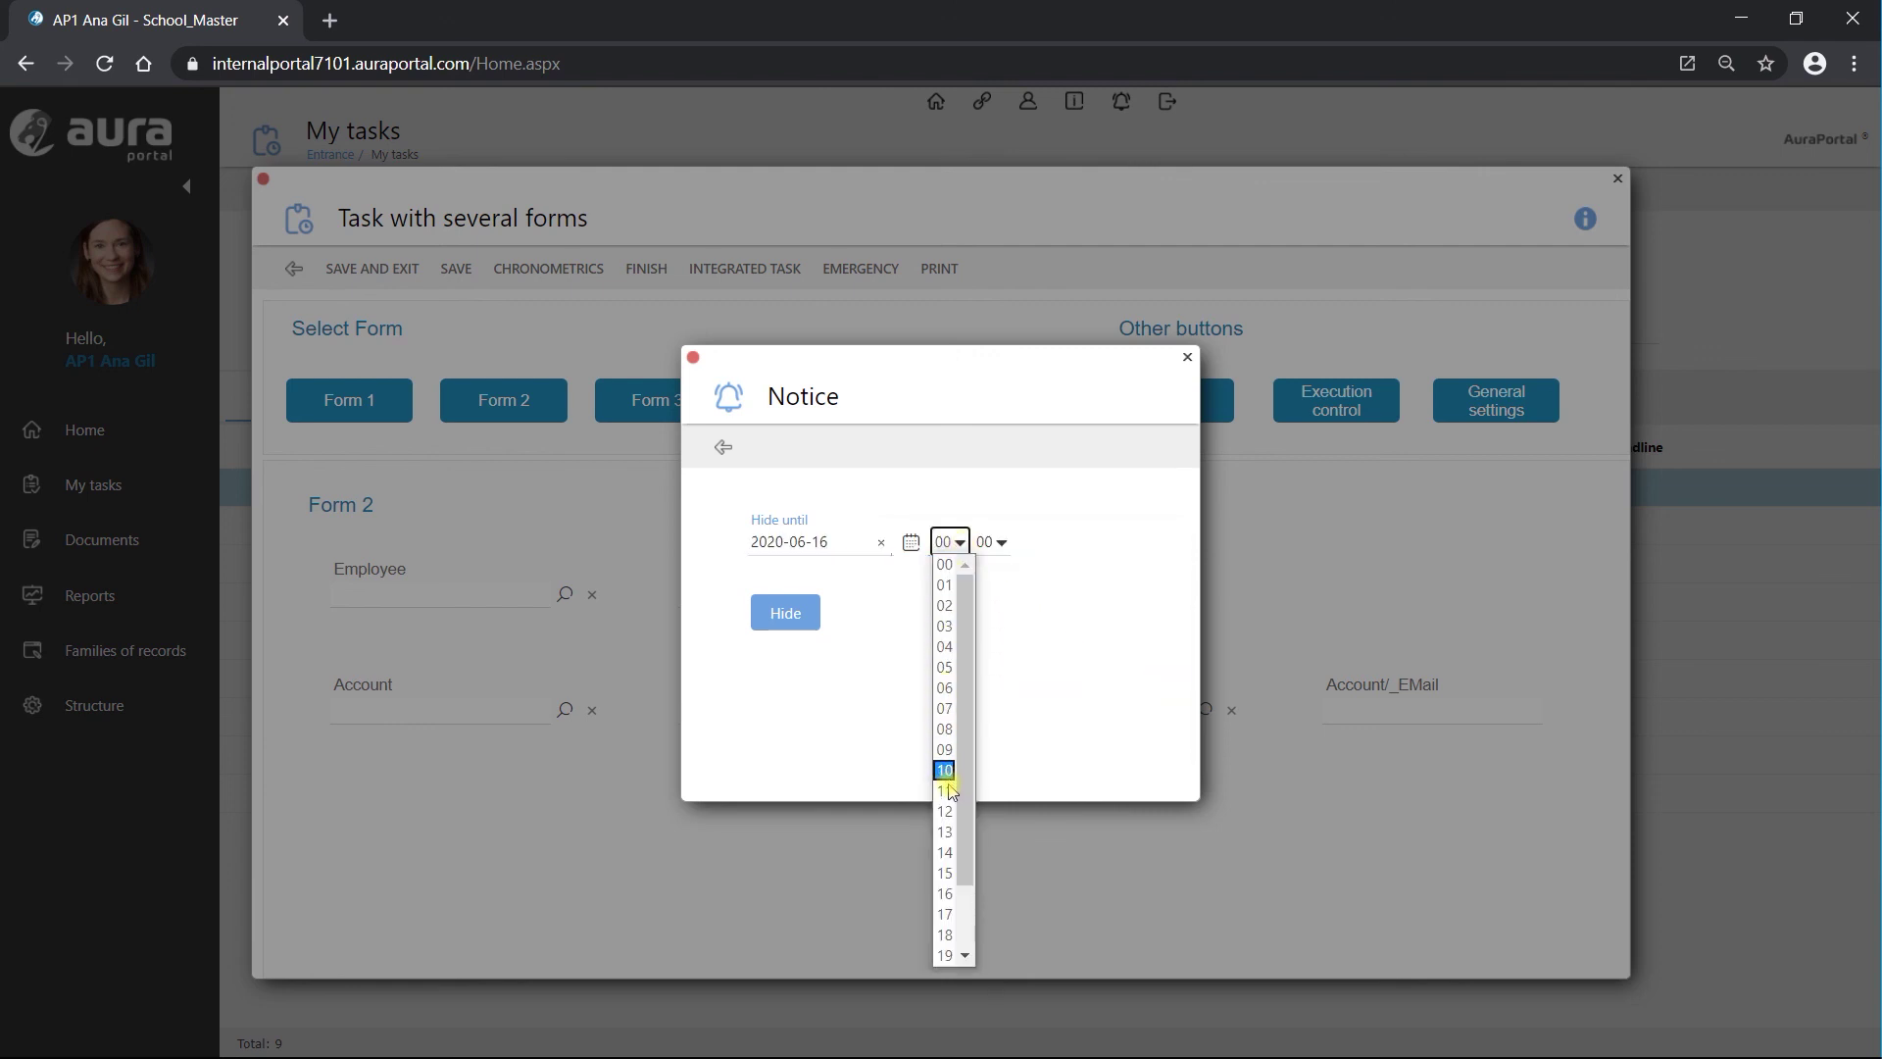
left_click(946, 791)
left_click(993, 542)
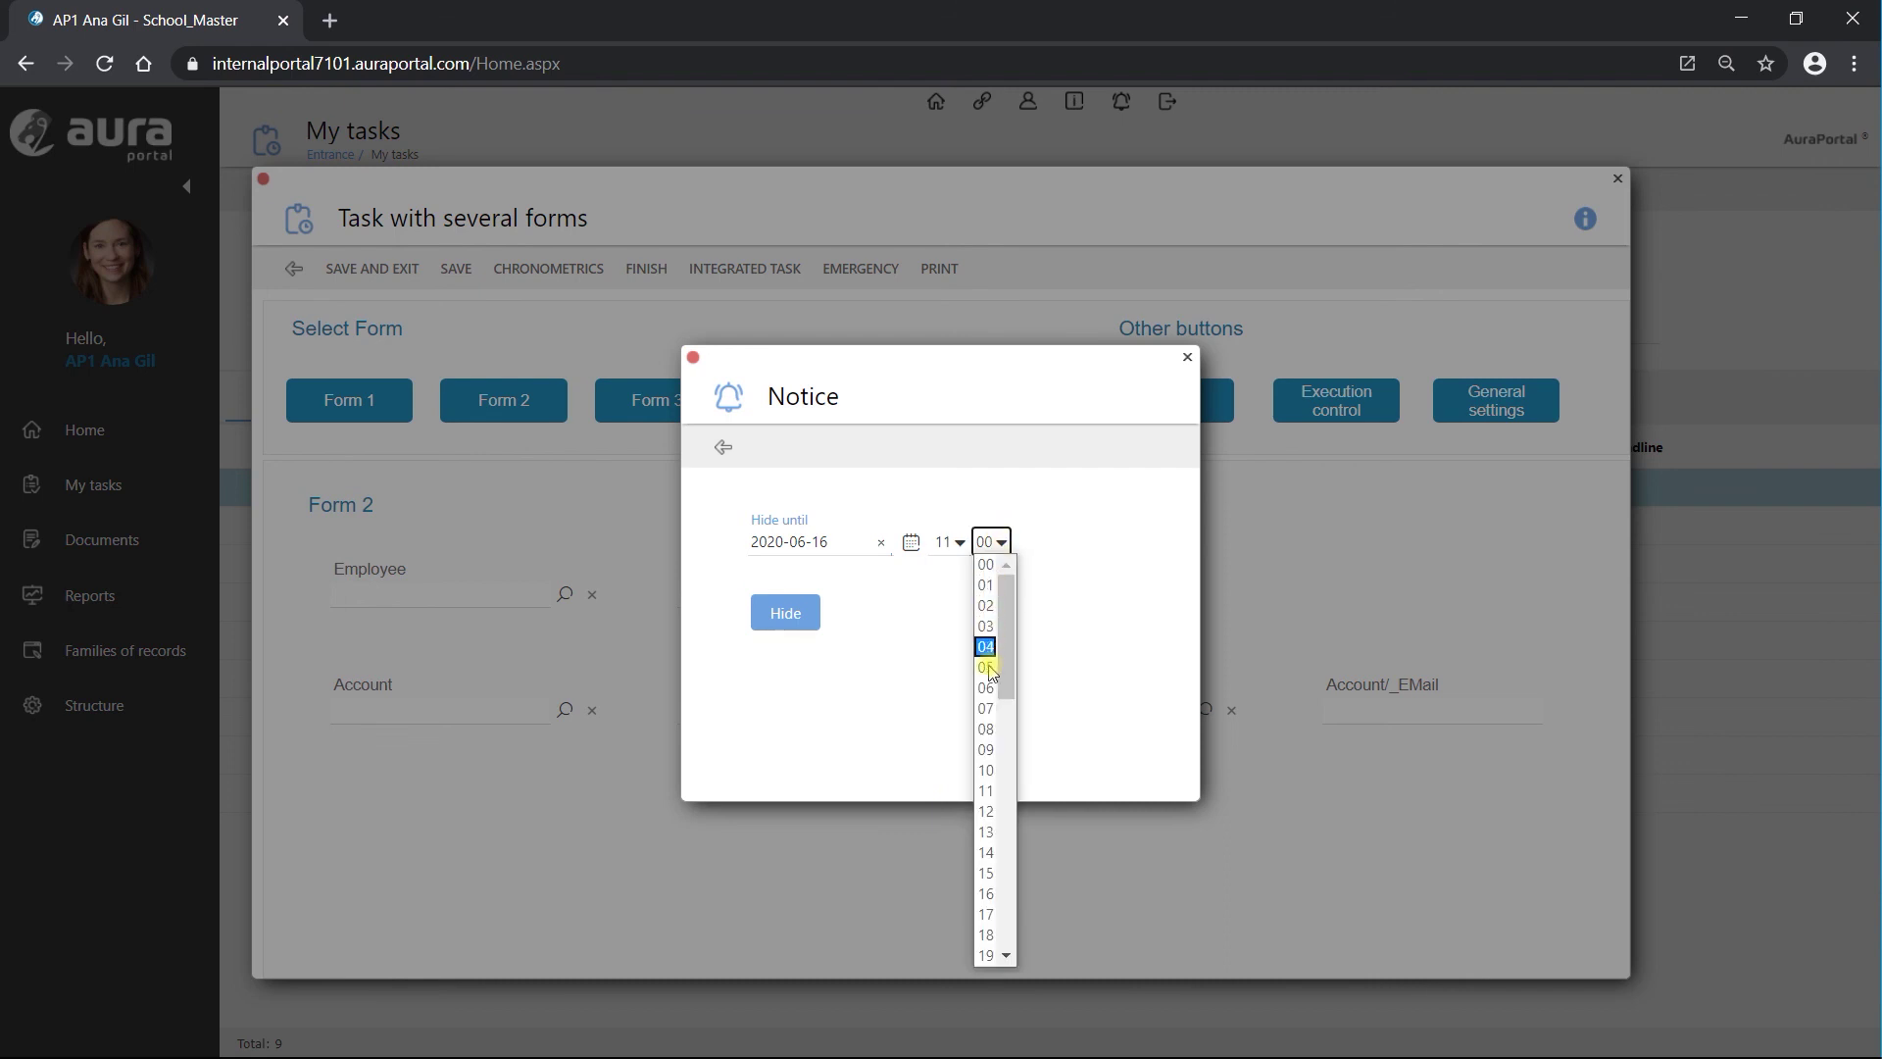
left_click(990, 798)
left_click(790, 614)
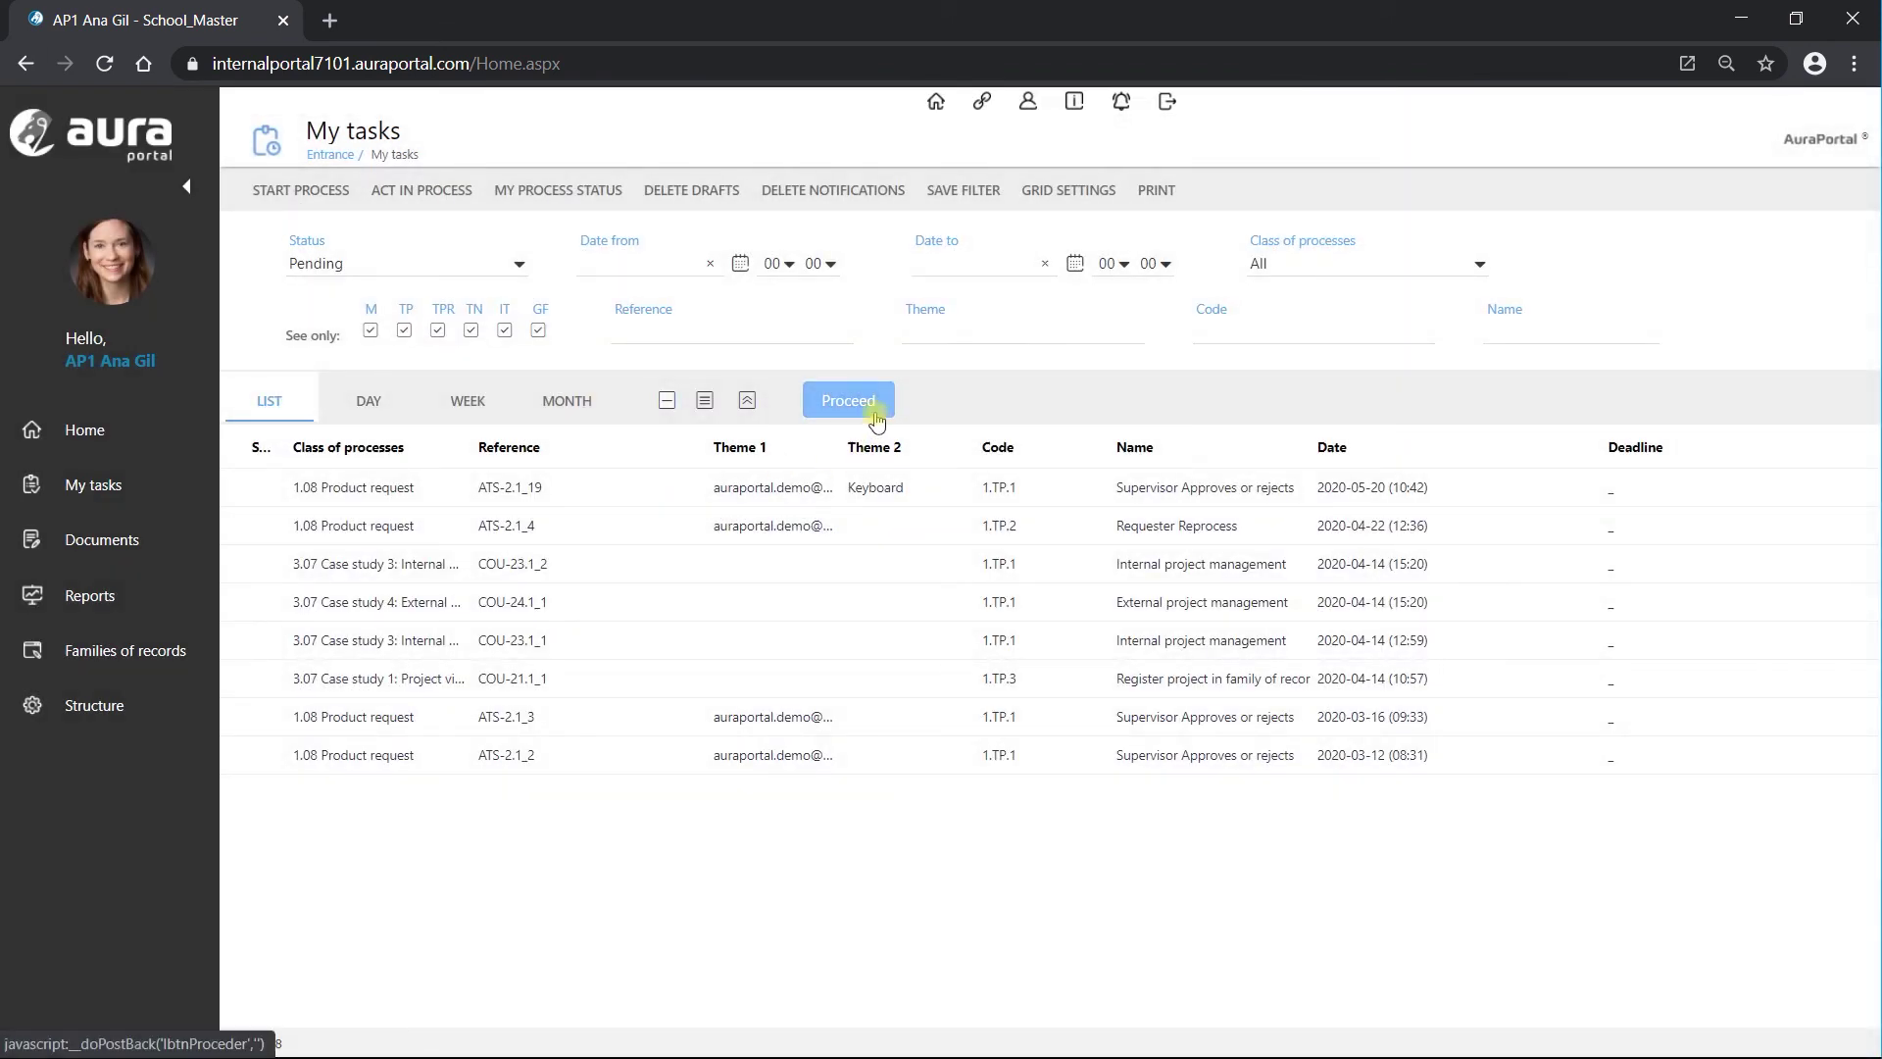
Refresh the pending task list, and filter it by the Hidden status to look for the hidden task
left_click(873, 406)
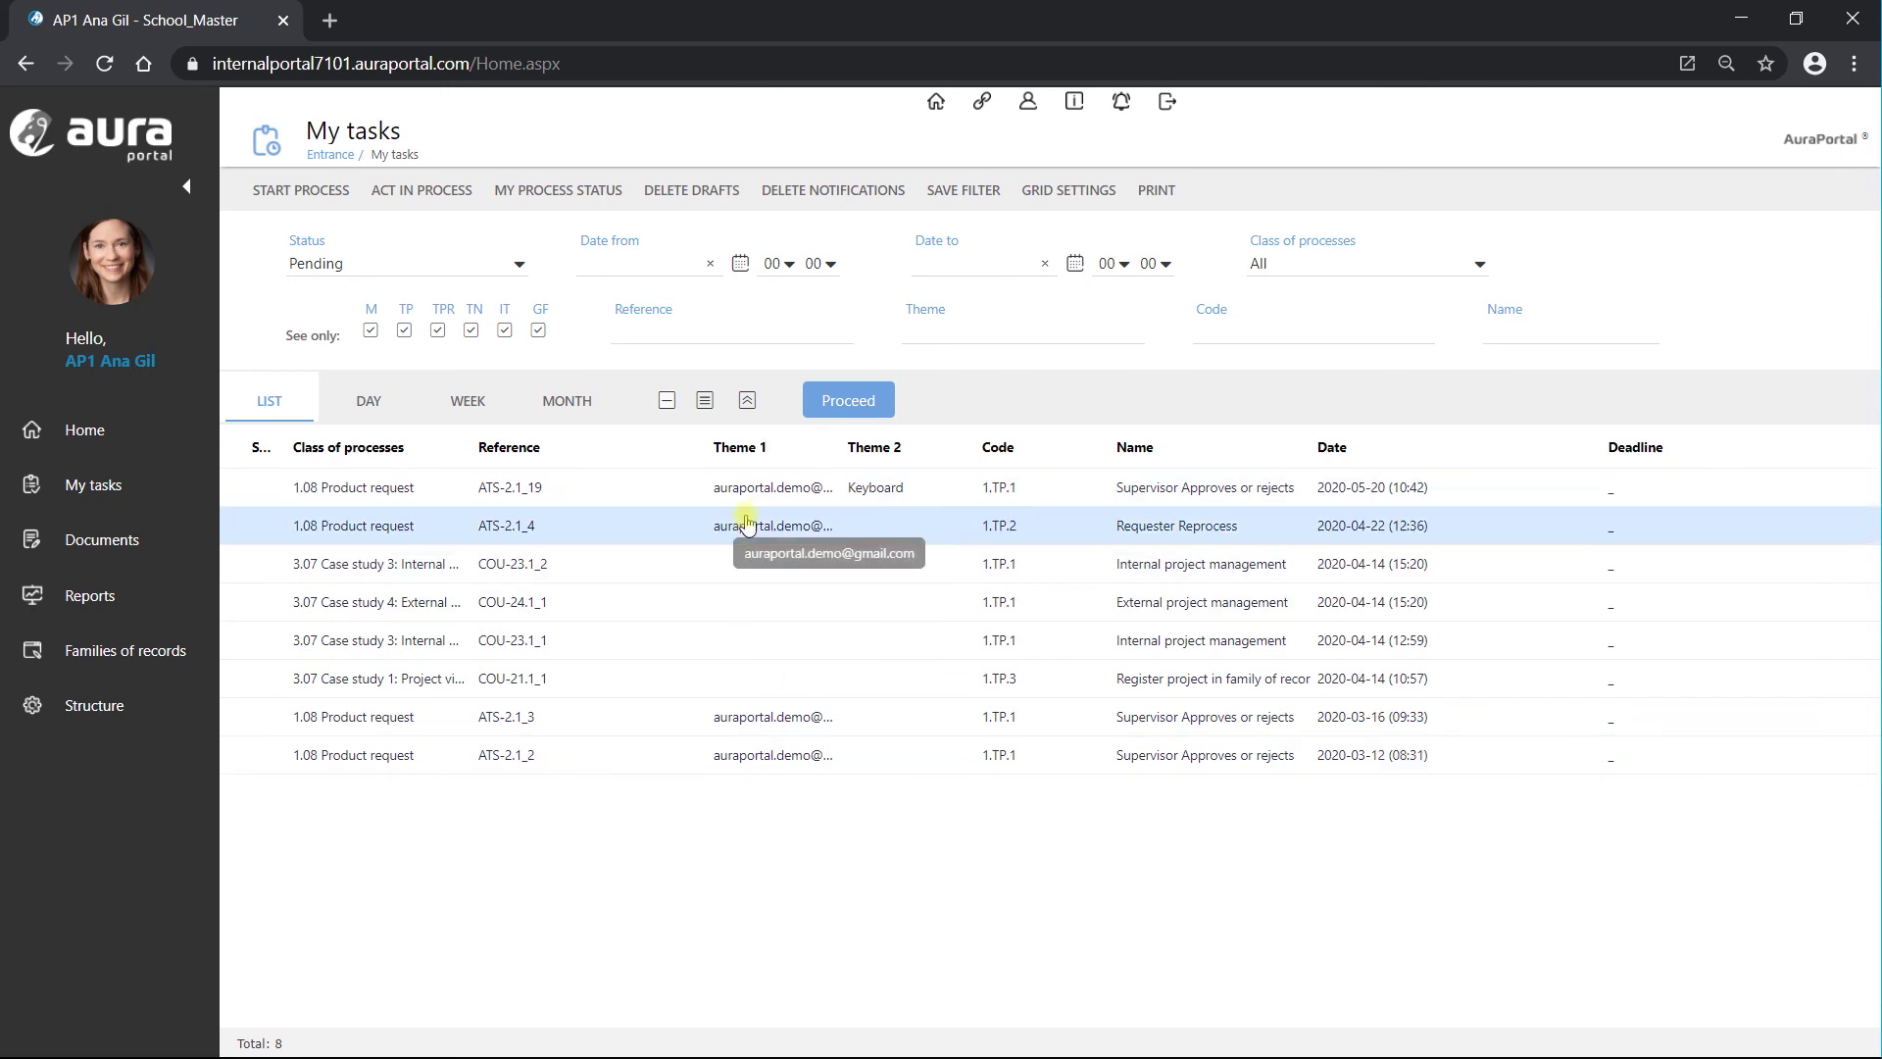
left_click(516, 262)
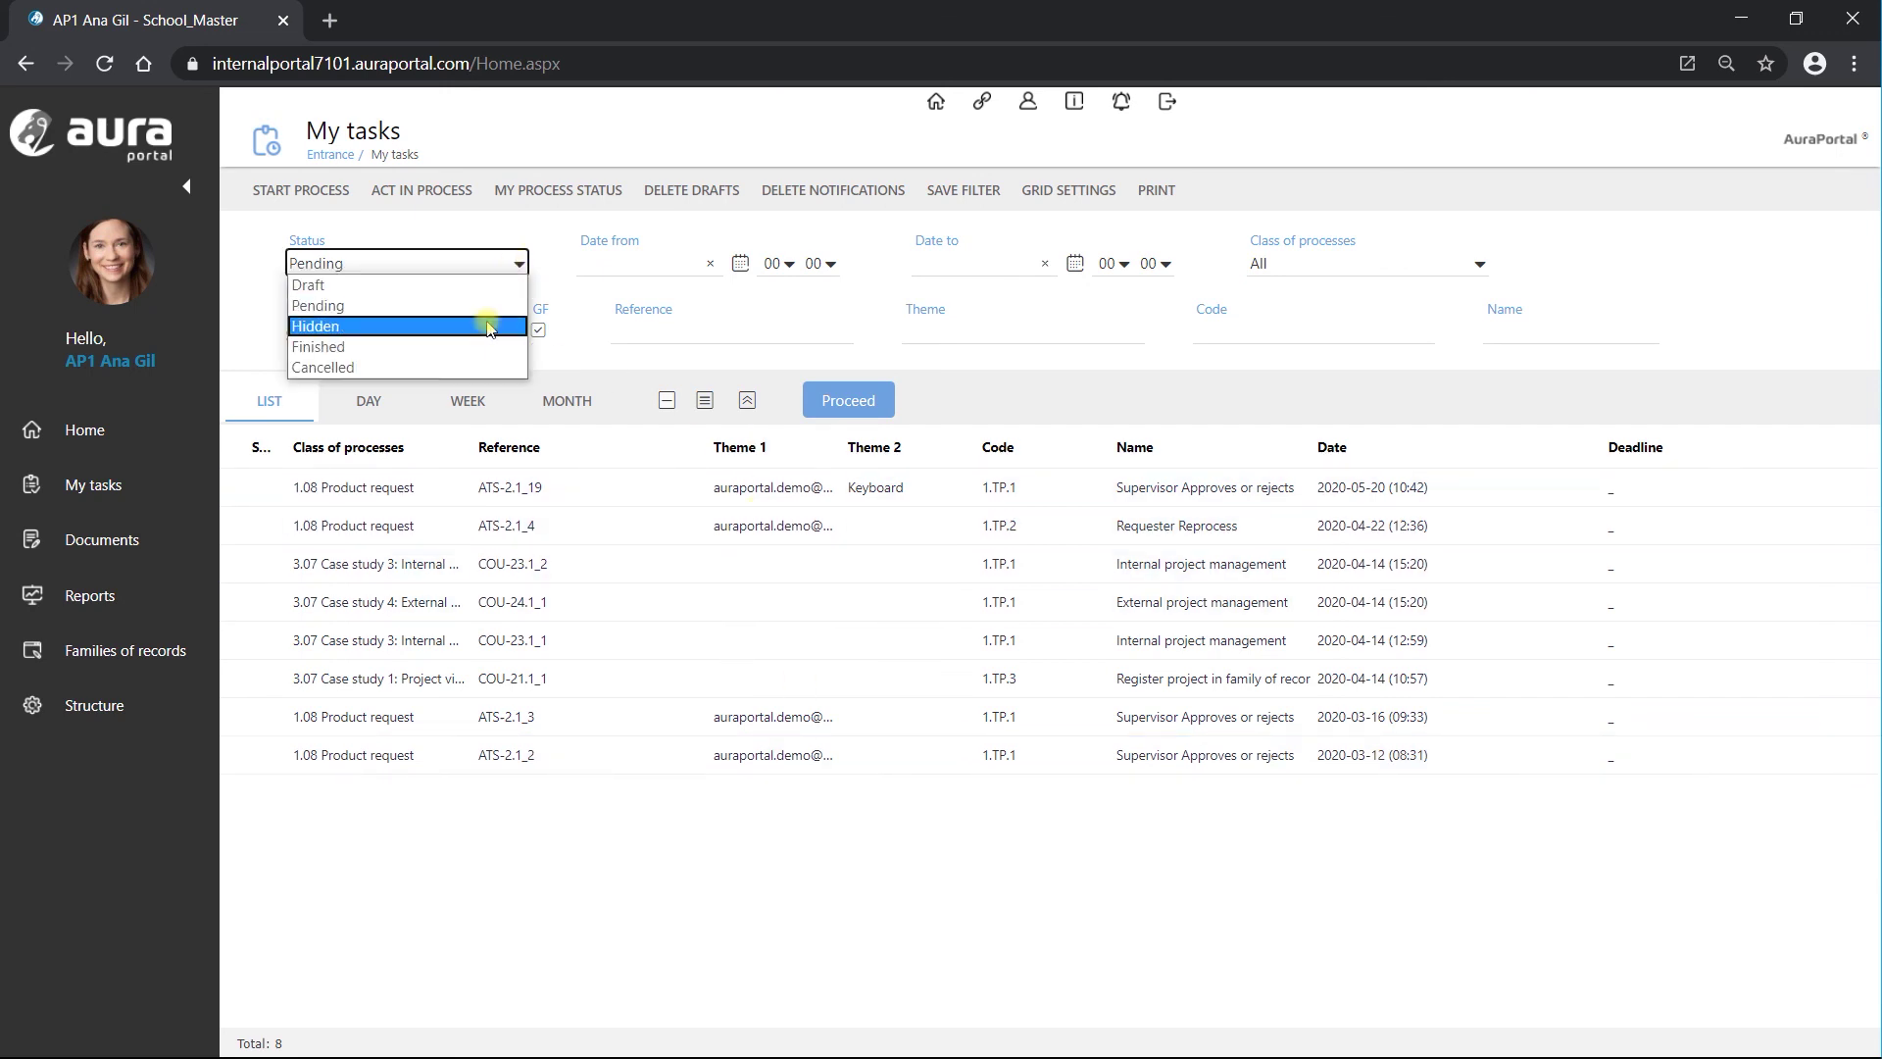
left_click(491, 320)
left_click(851, 402)
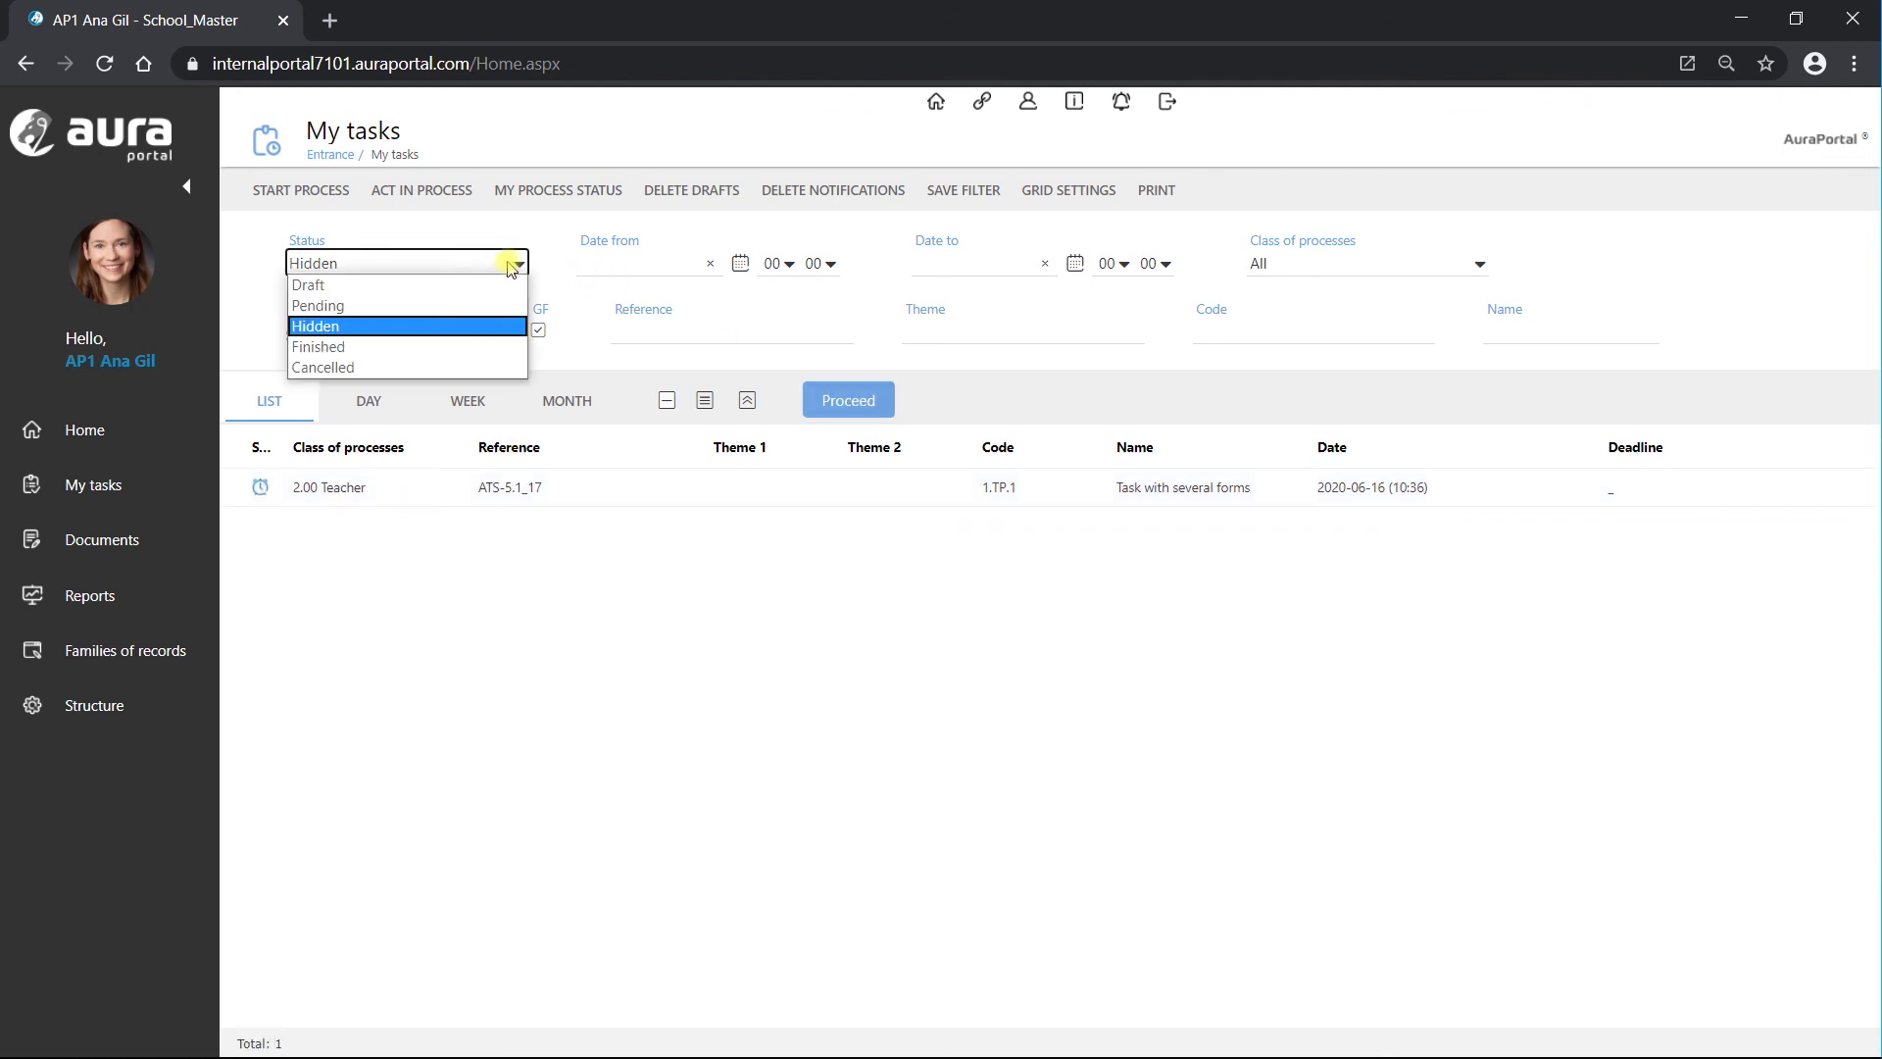
Filter the task list by the Pending status and refresh it until the 2.00 Teacher task is listed
left_click(475, 305)
left_click(841, 394)
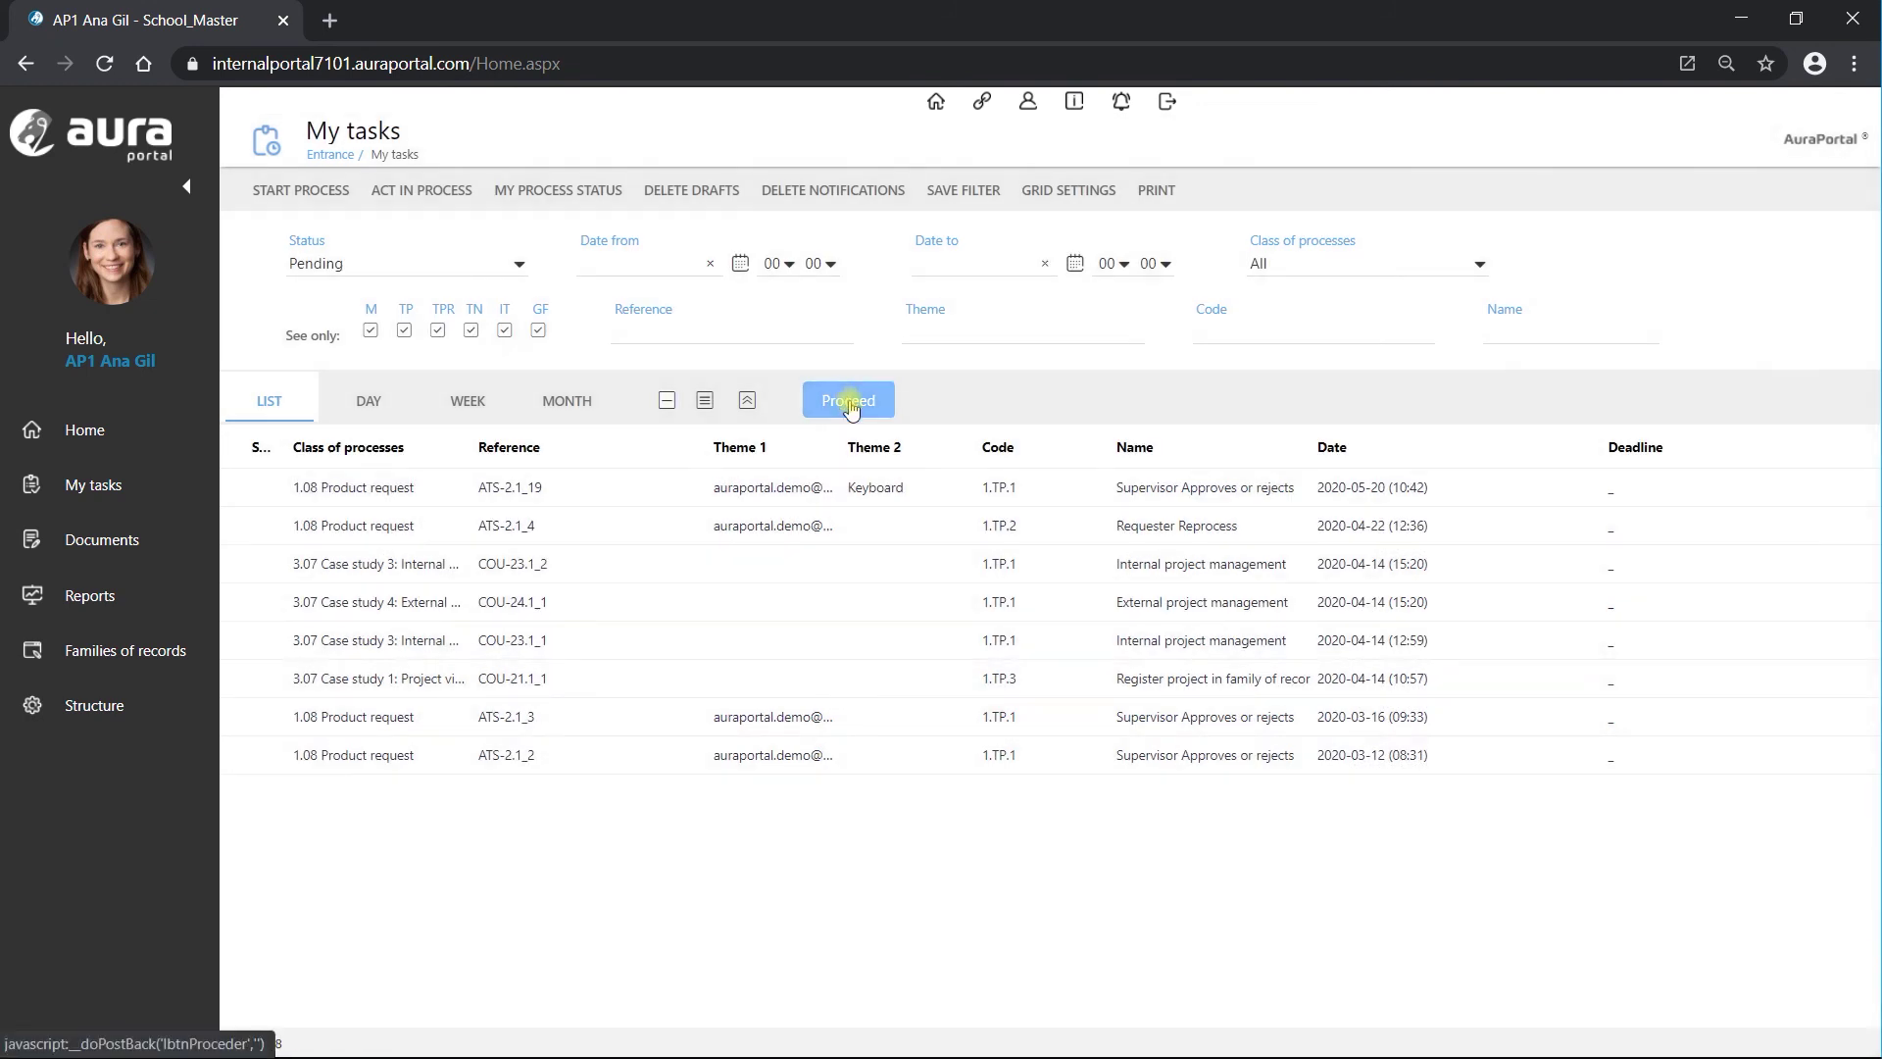
left_click(849, 402)
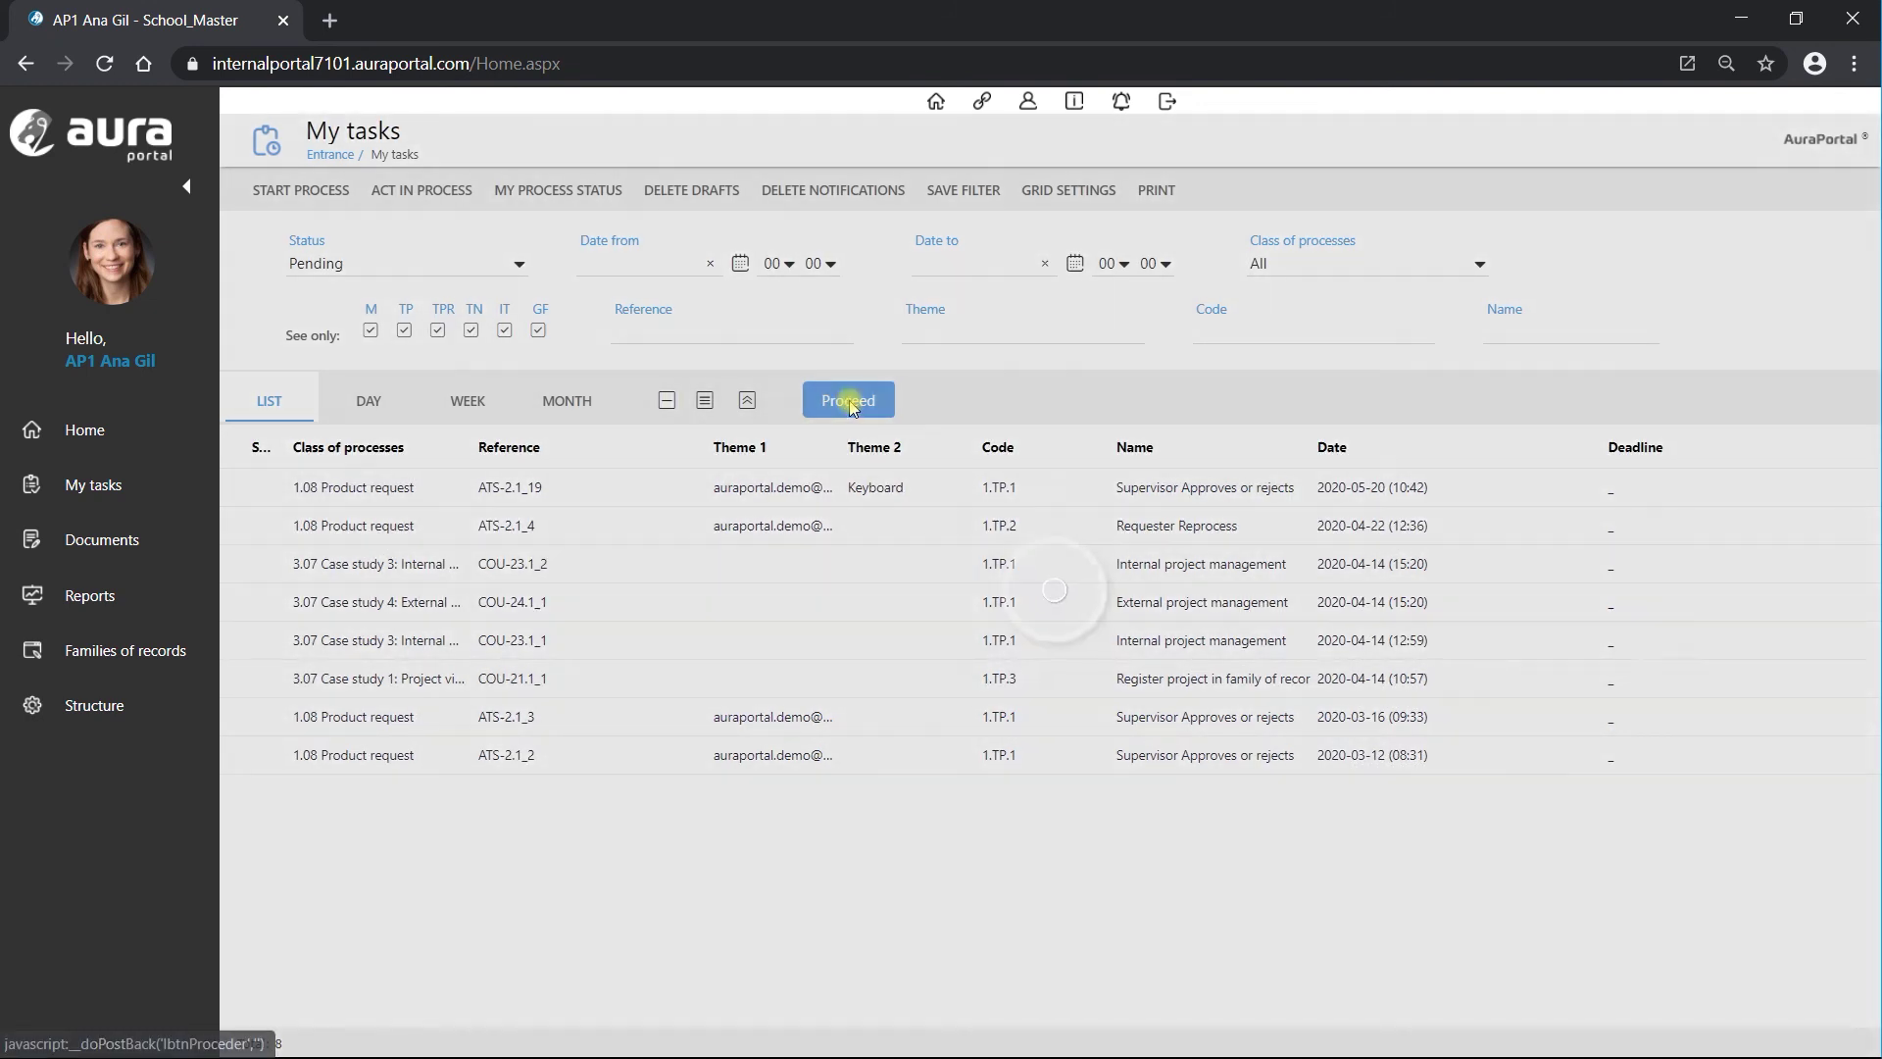
left_click(848, 402)
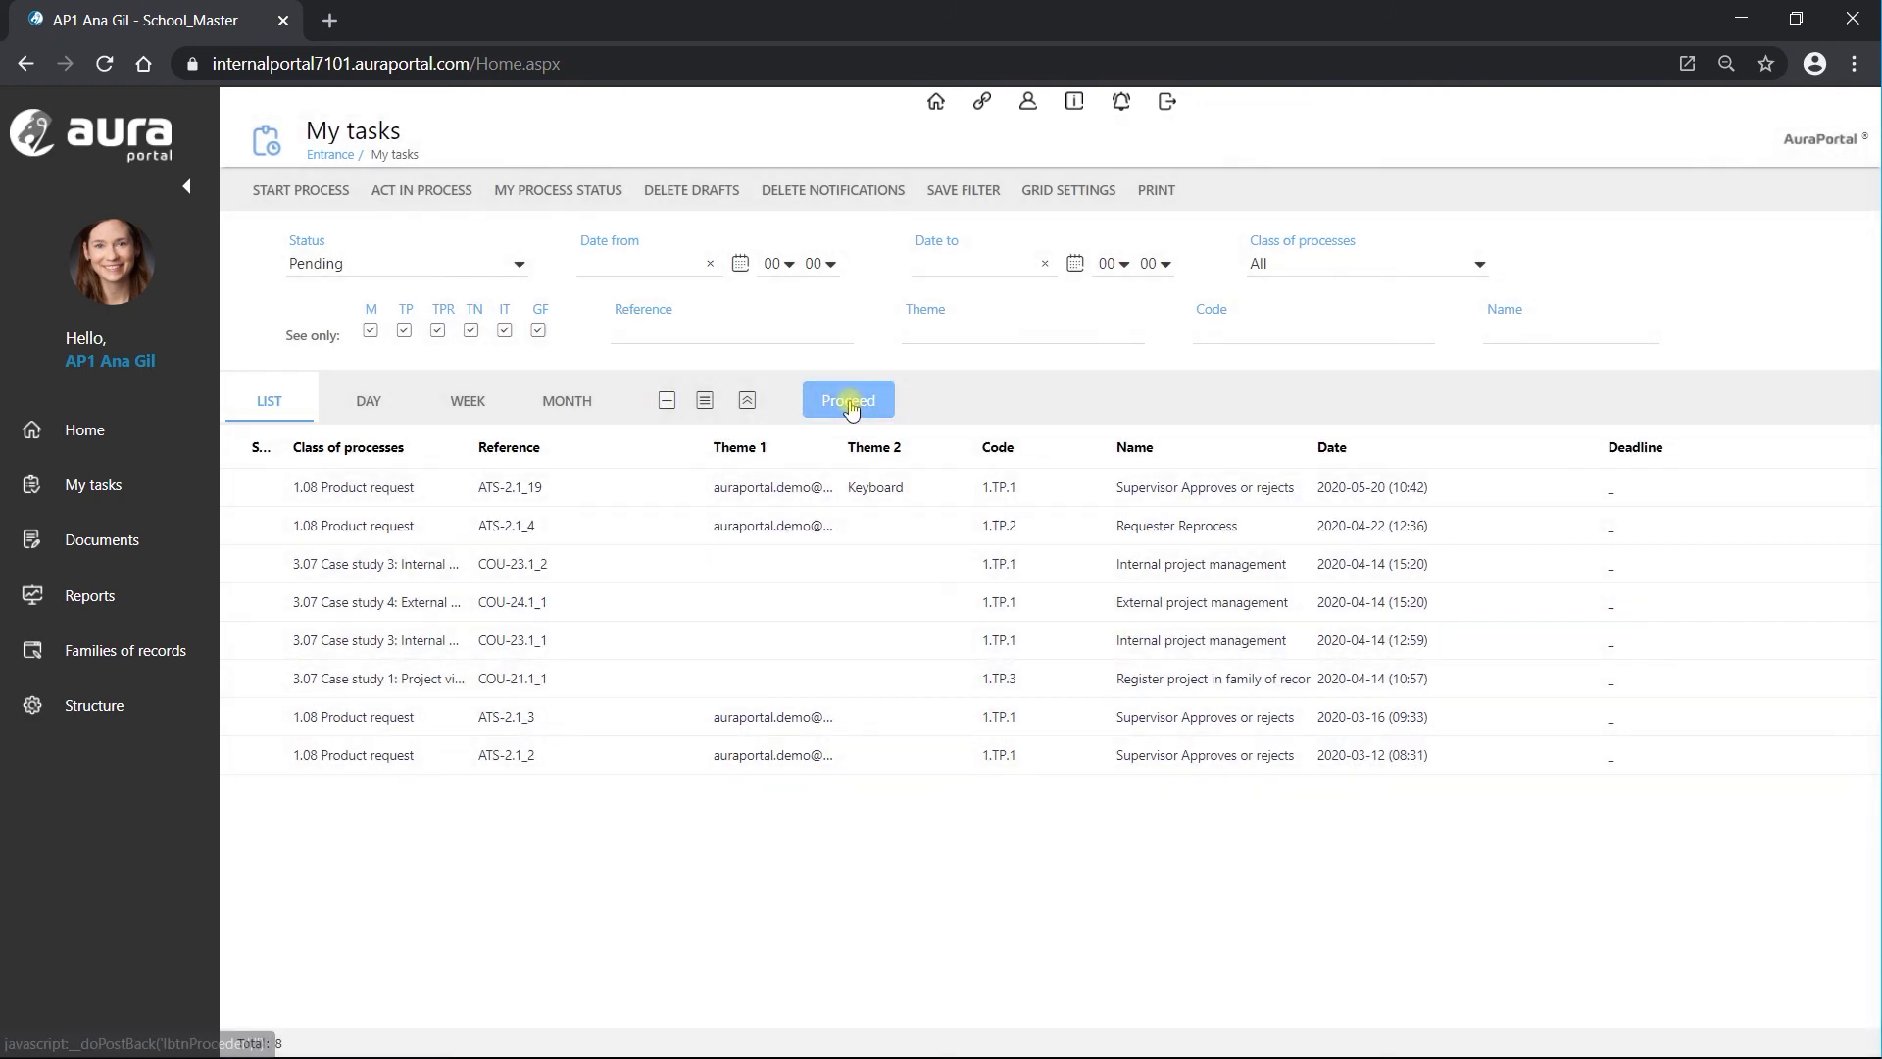
left_click(849, 402)
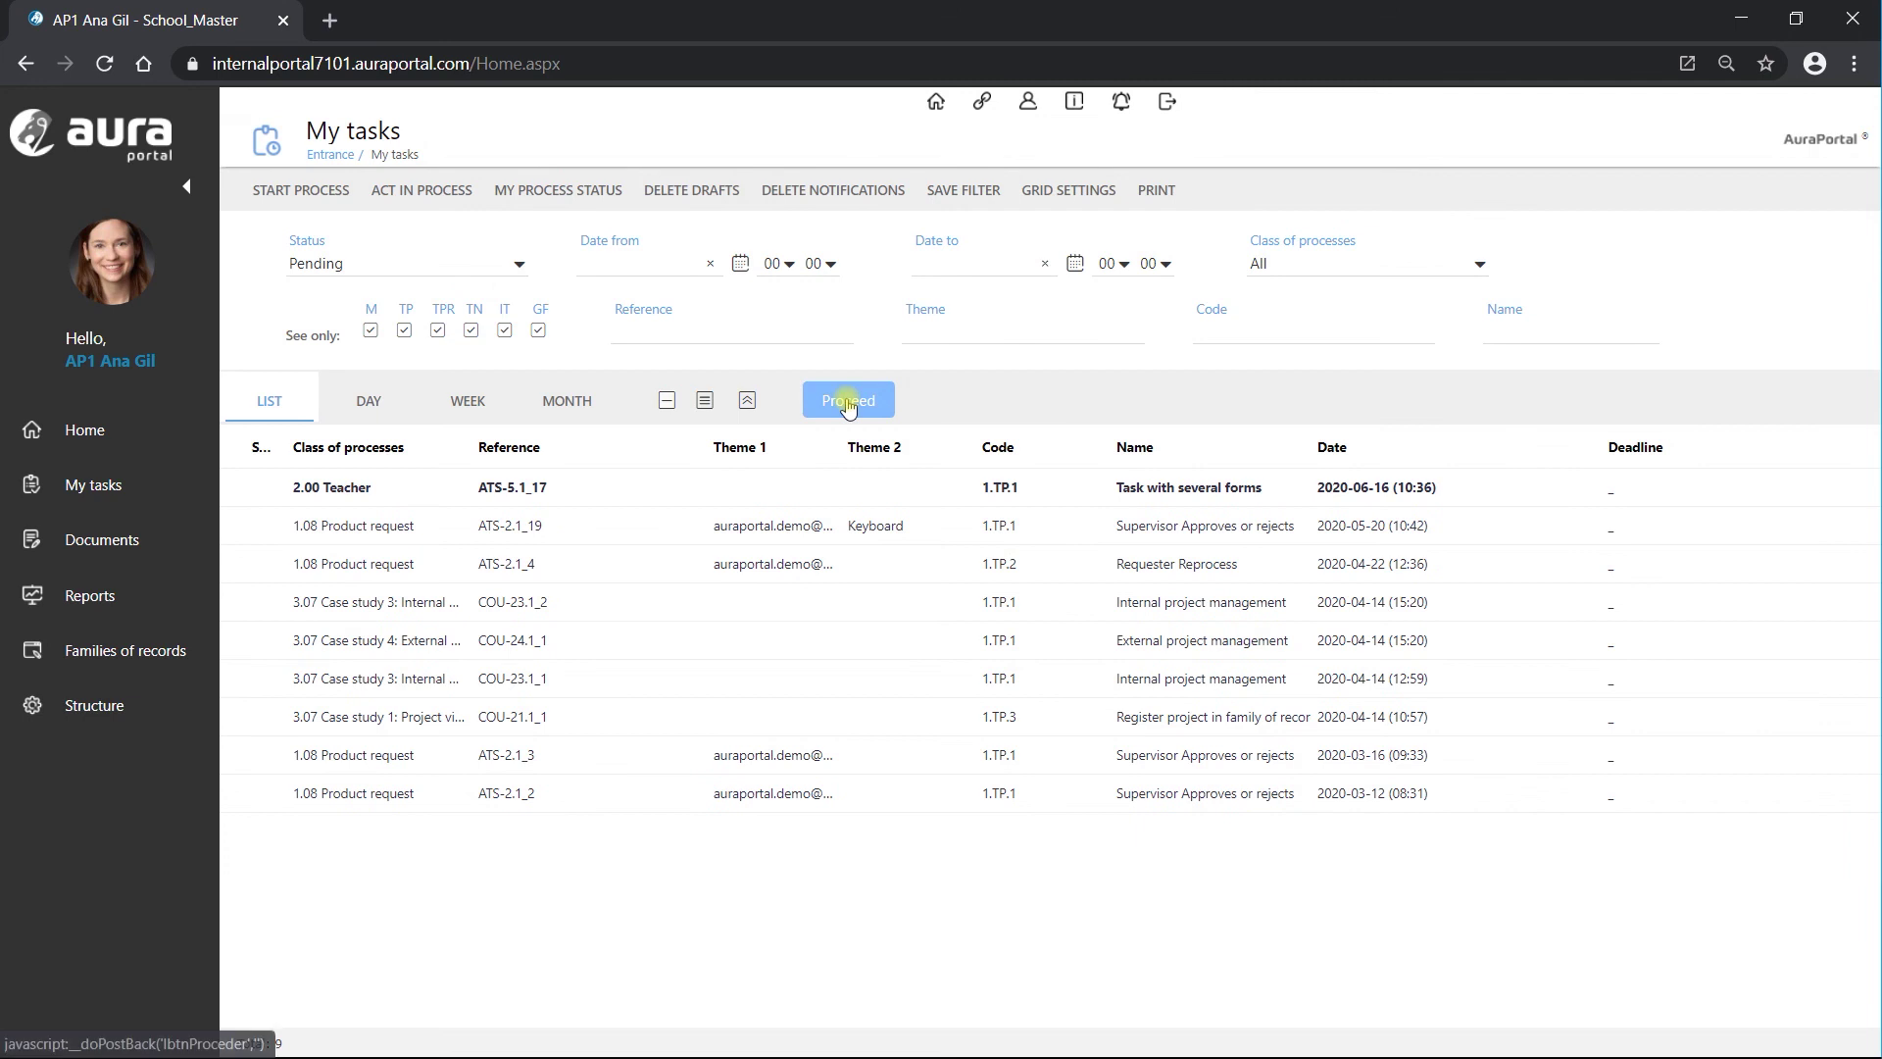
Open Execution control from the 2.00 Teacher task, display the process diagram, and close the dashboard to return to the task
left_click(670, 490)
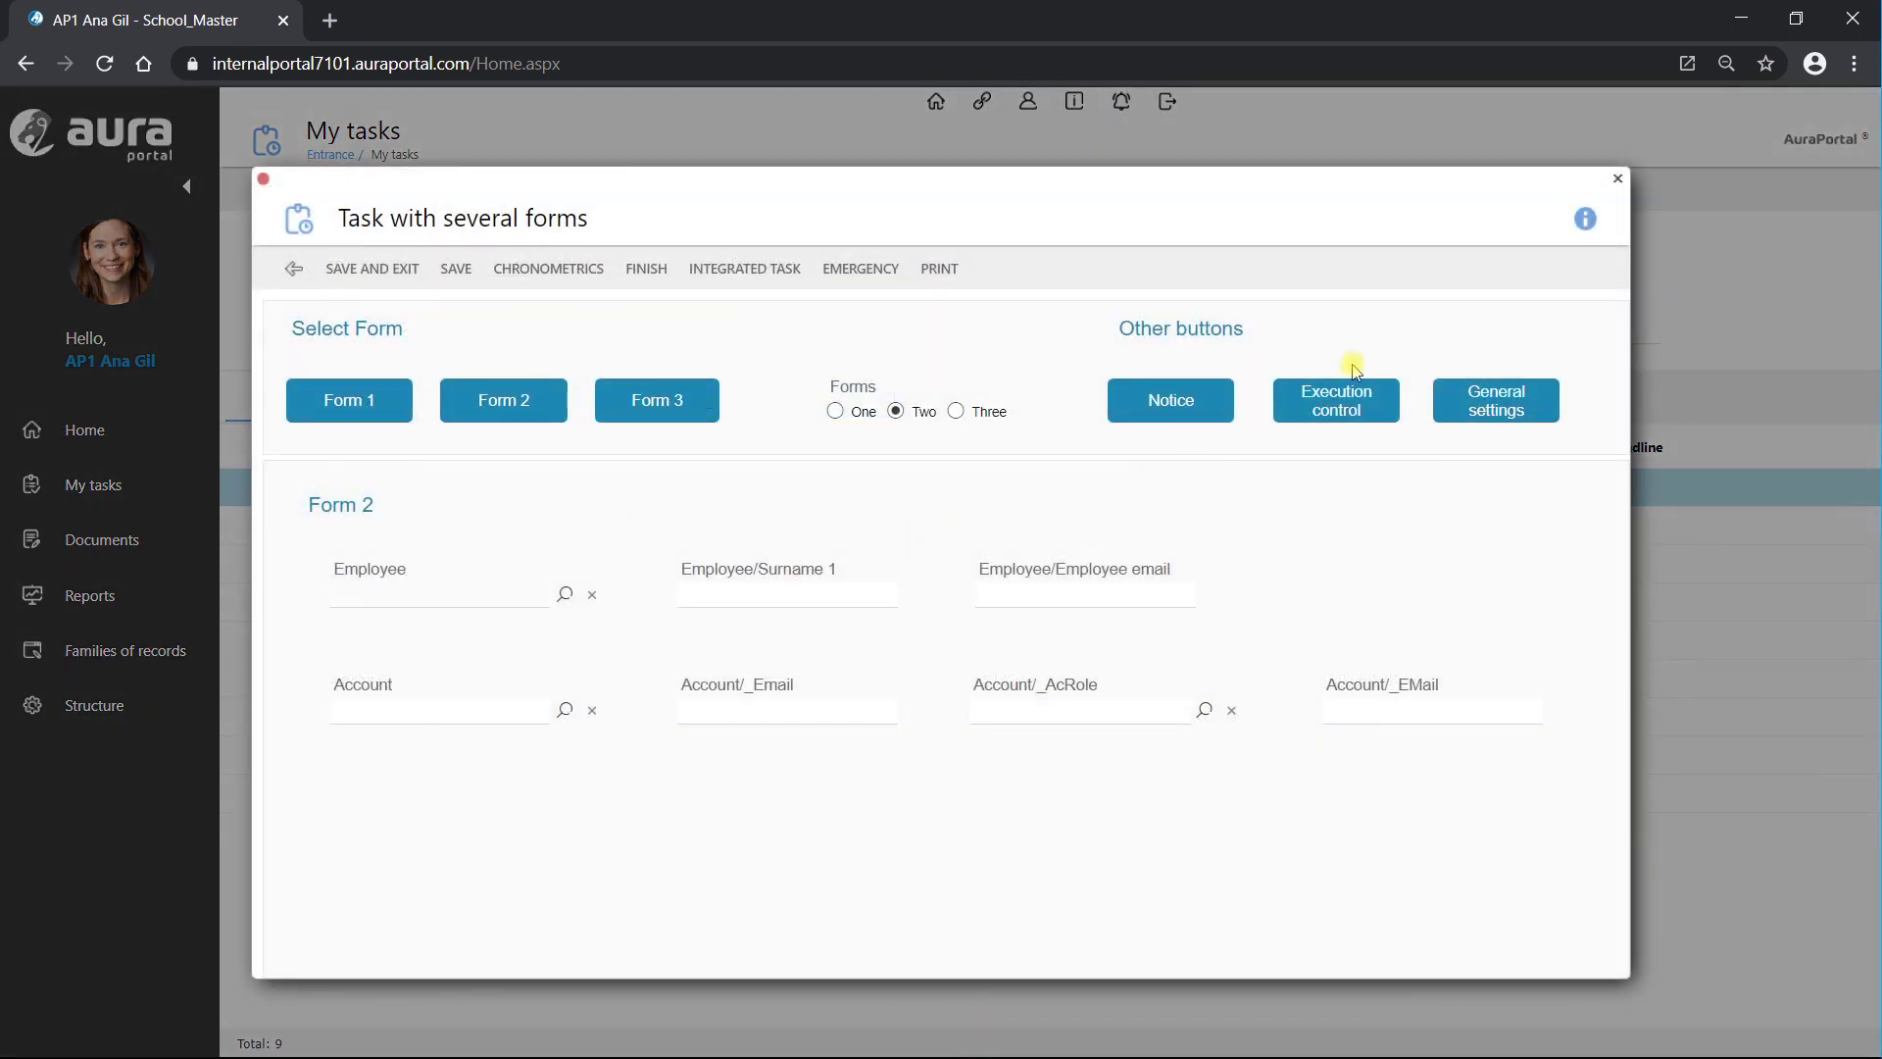
left_click(1357, 412)
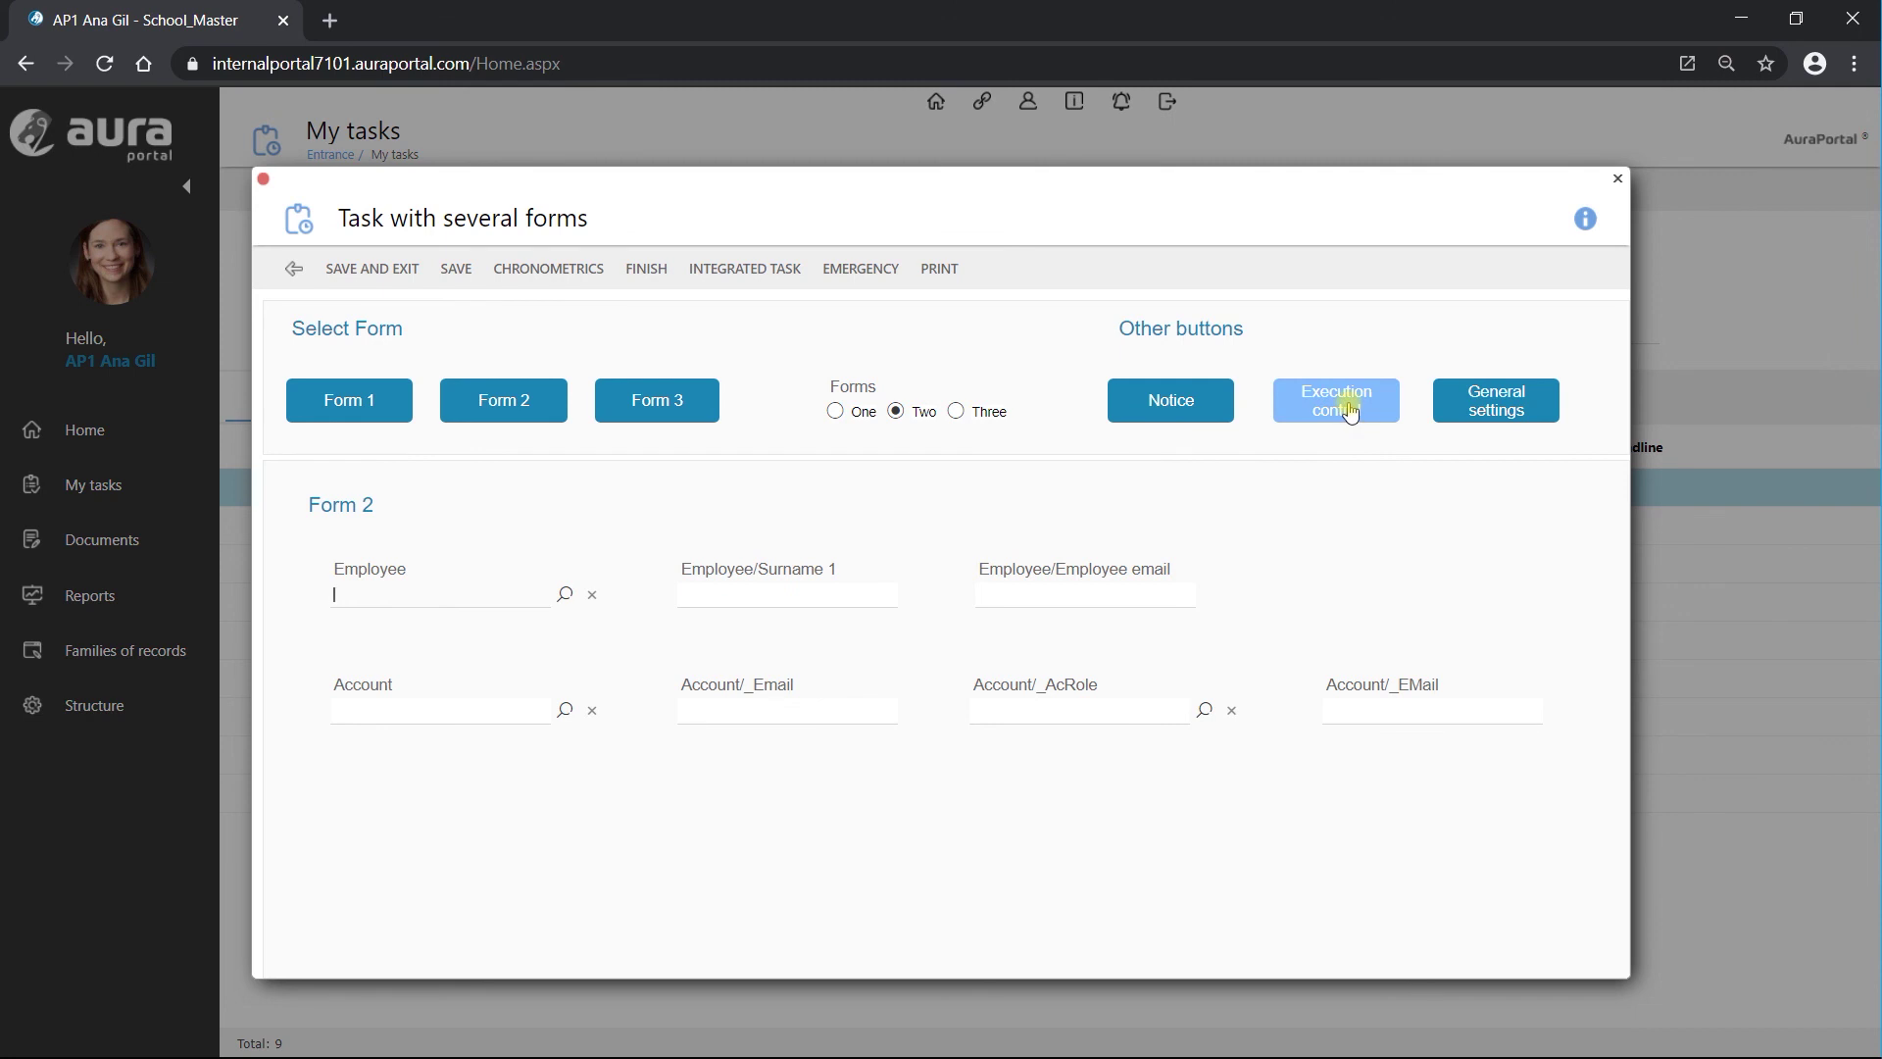
left_click(1352, 412)
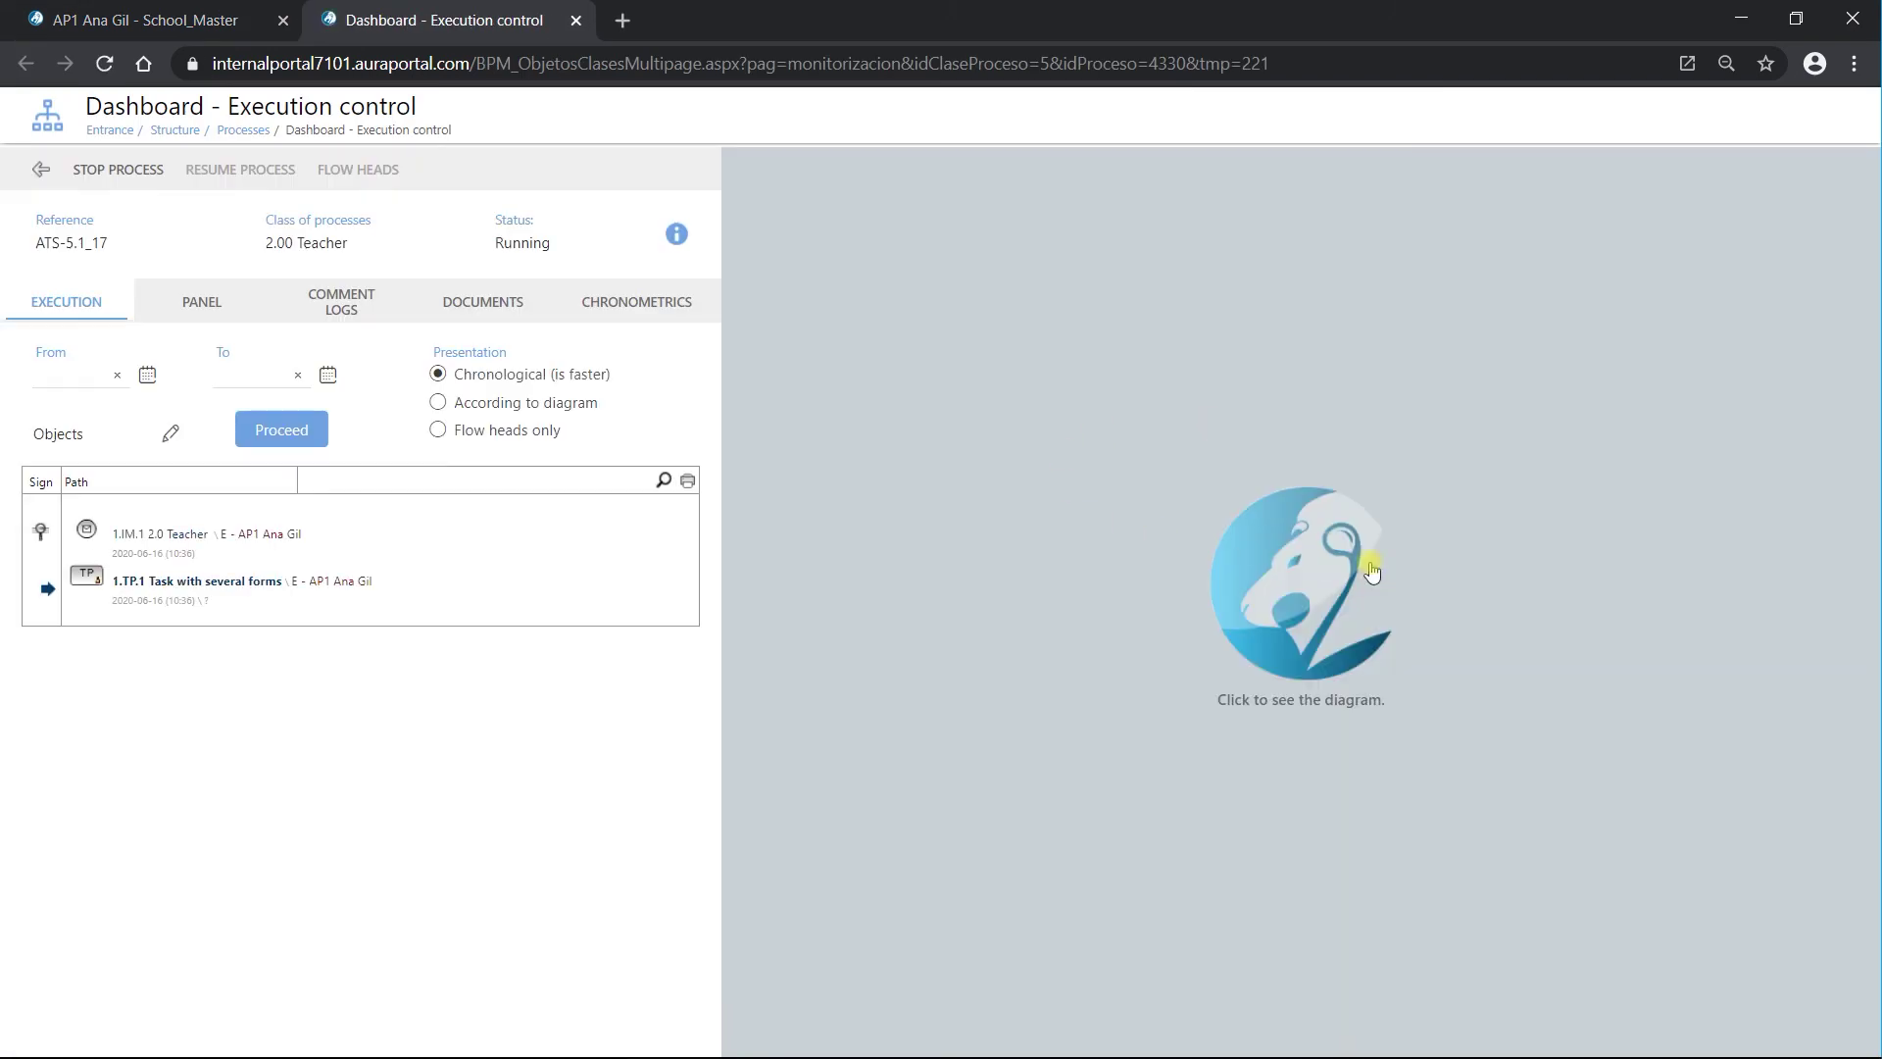
left_click(1371, 572)
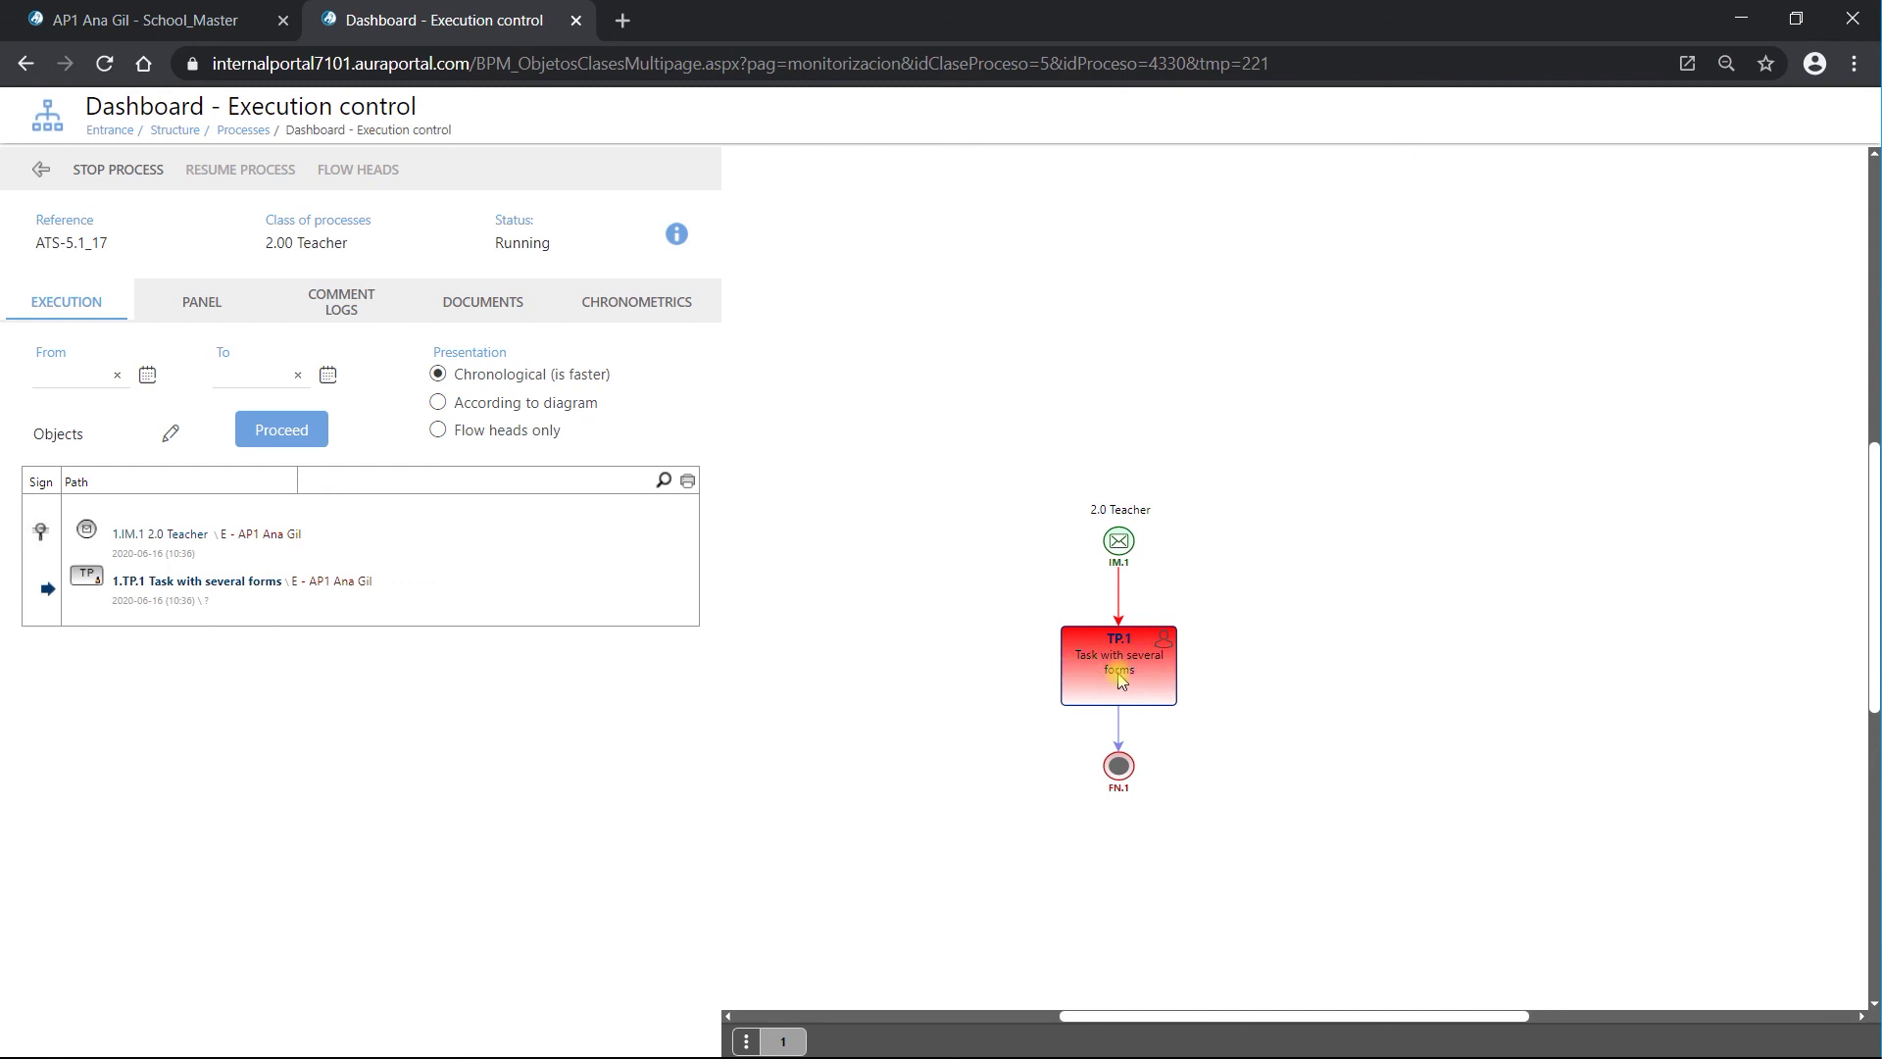
left_click(575, 22)
left_click(1050, 197)
left_click(823, 588)
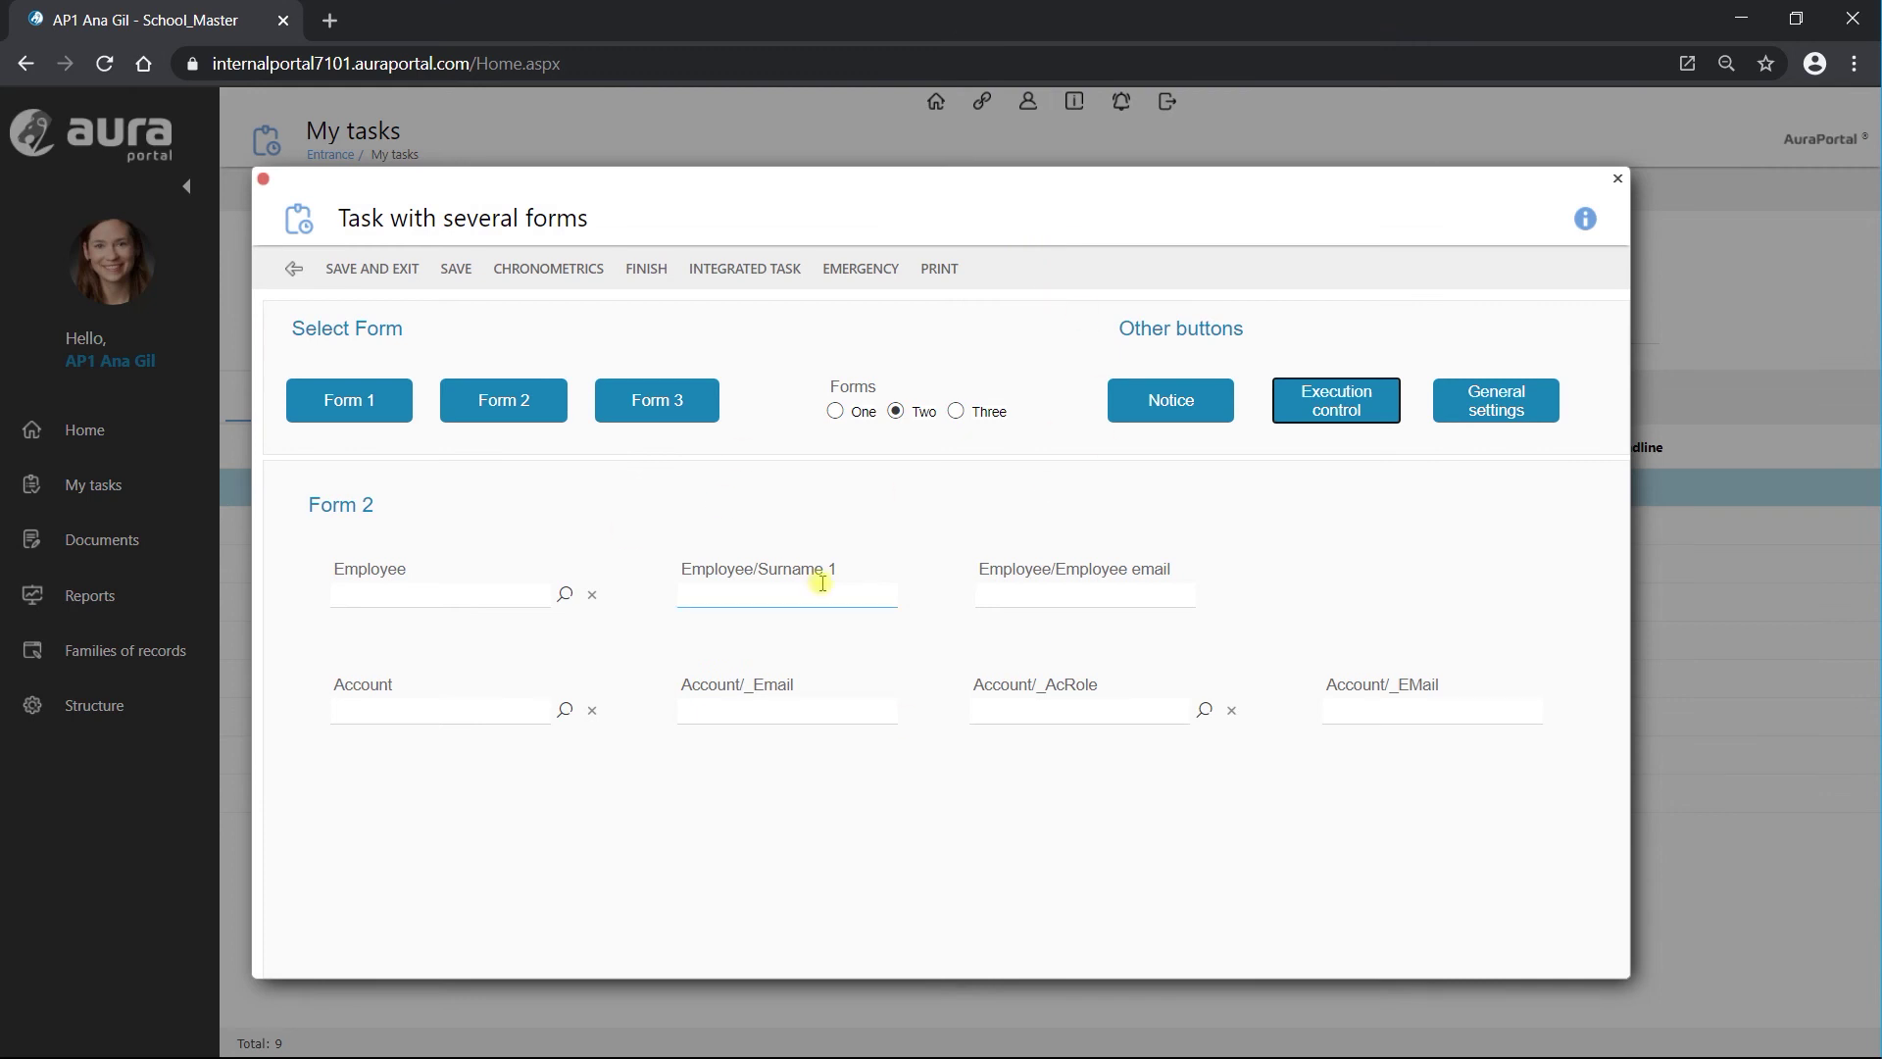